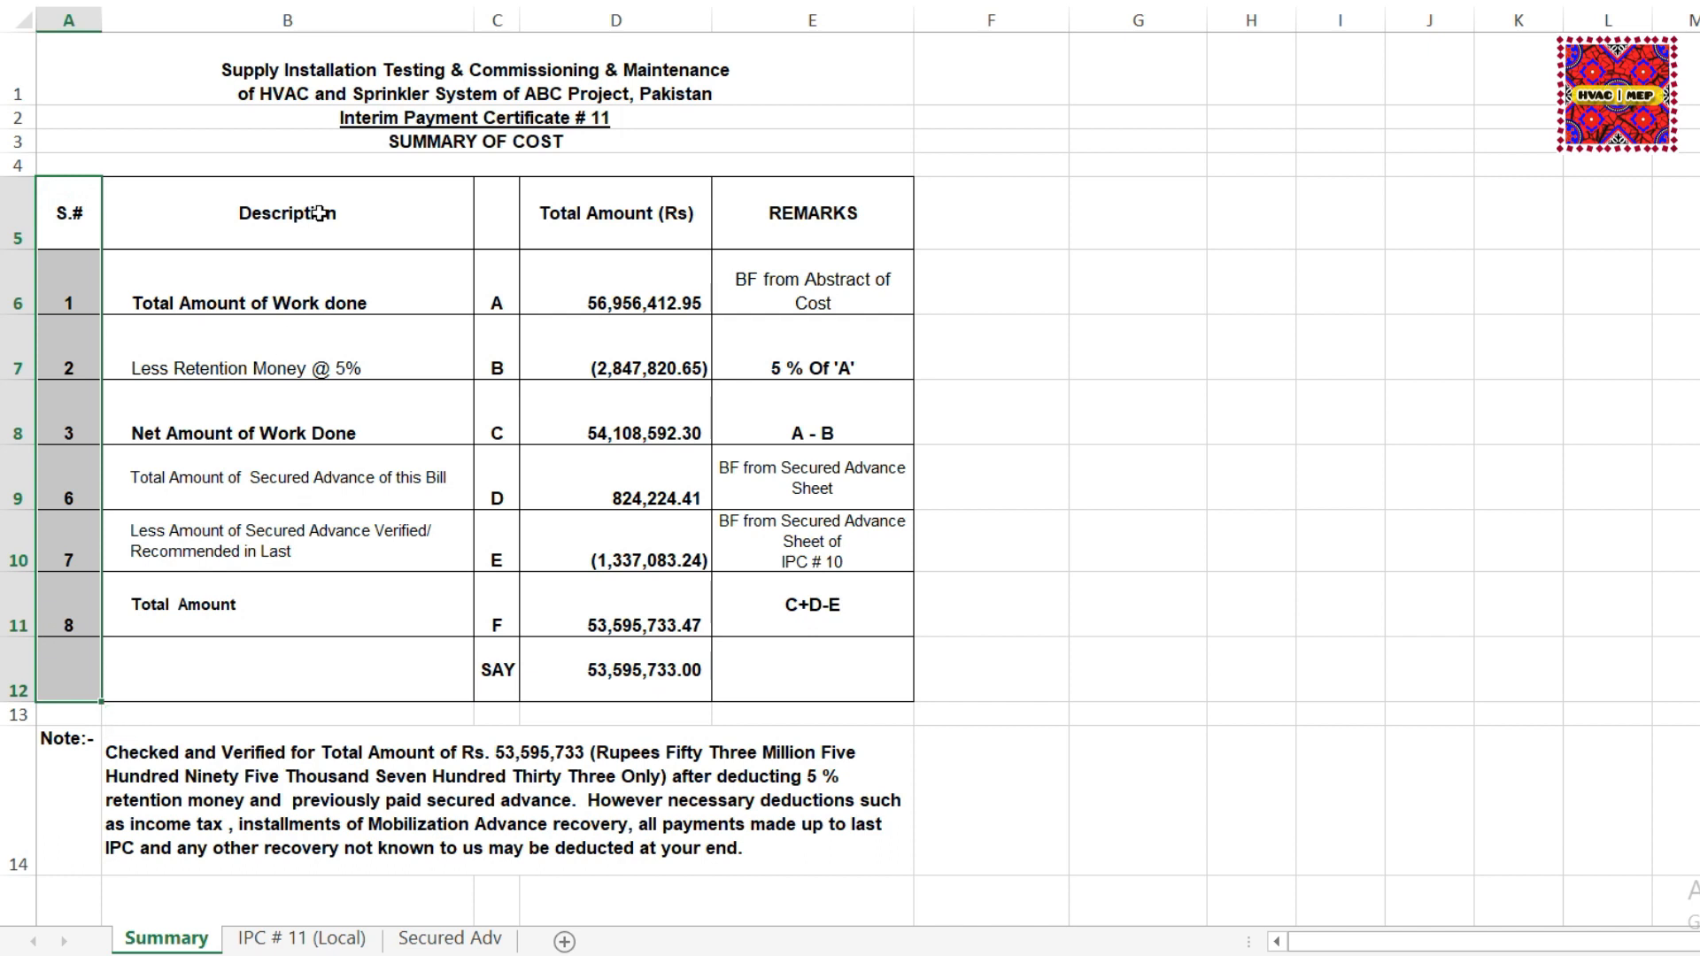
Review the Summary of Cost table's letter, amount and remarks columns, including the Total Amount of Work done entry.
{"action": "left_click_drag", "start_coordinate": [485, 226], "coordinate": [492, 622]}
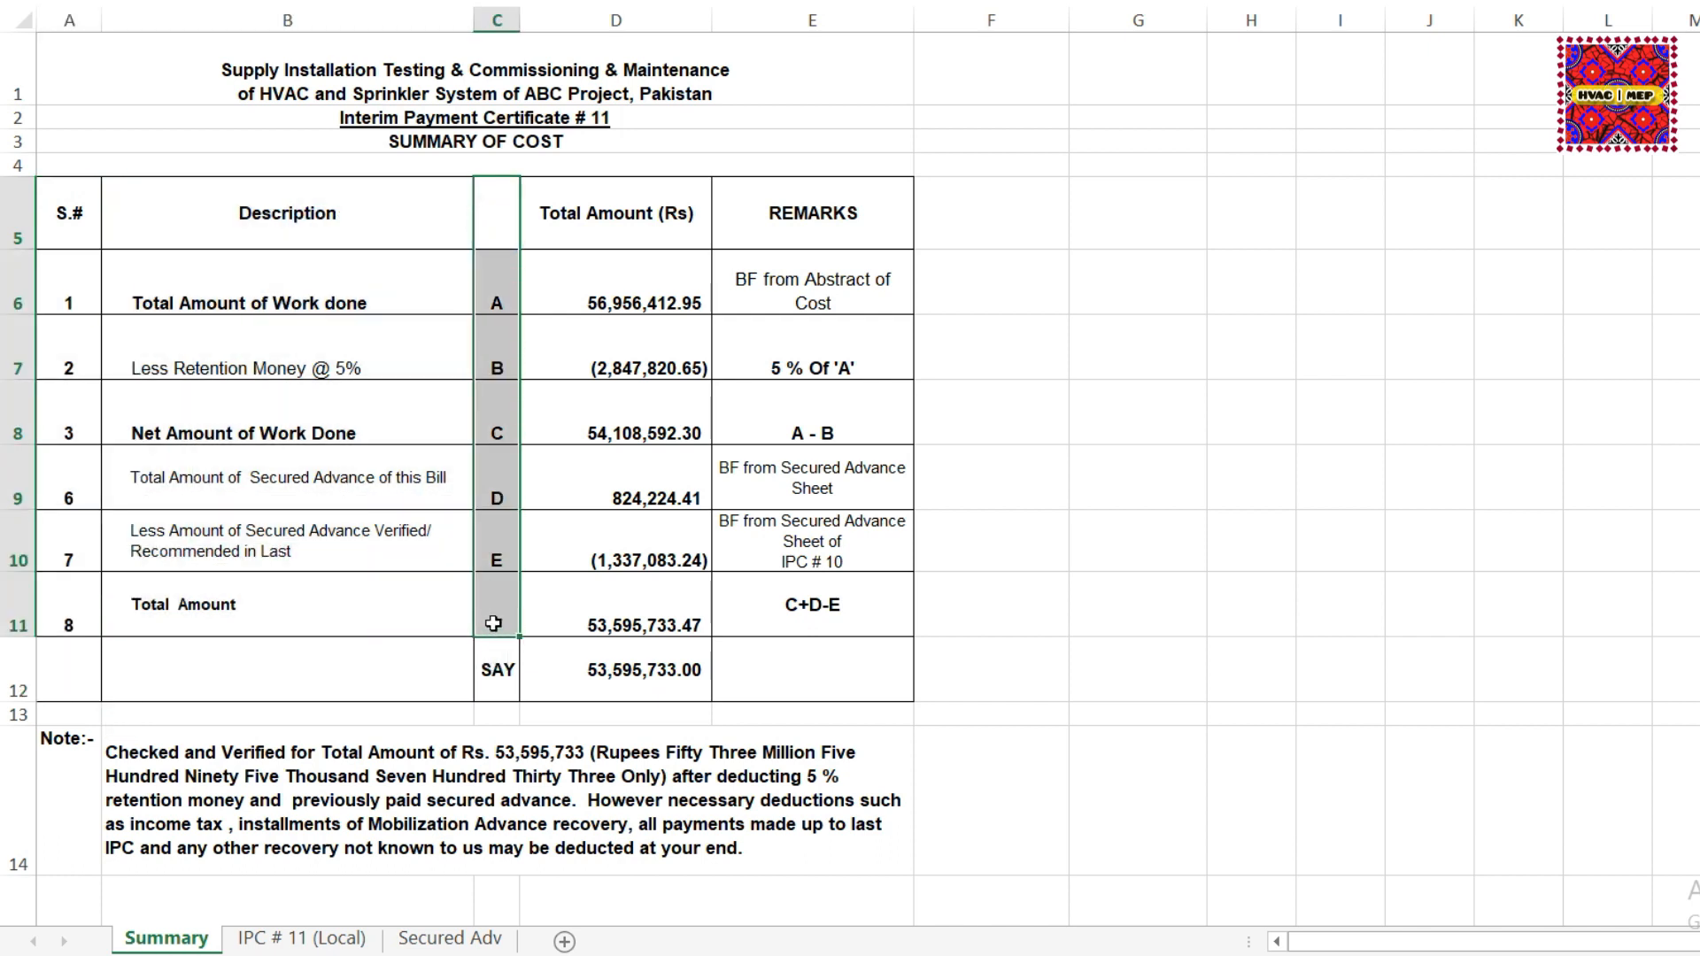
{"action": "left_click_drag", "start_coordinate": [660, 213], "coordinate": [664, 670]}
{"action": "left_click_drag", "start_coordinate": [832, 241], "coordinate": [790, 691]}
{"action": "left_click", "coordinate": [164, 283]}
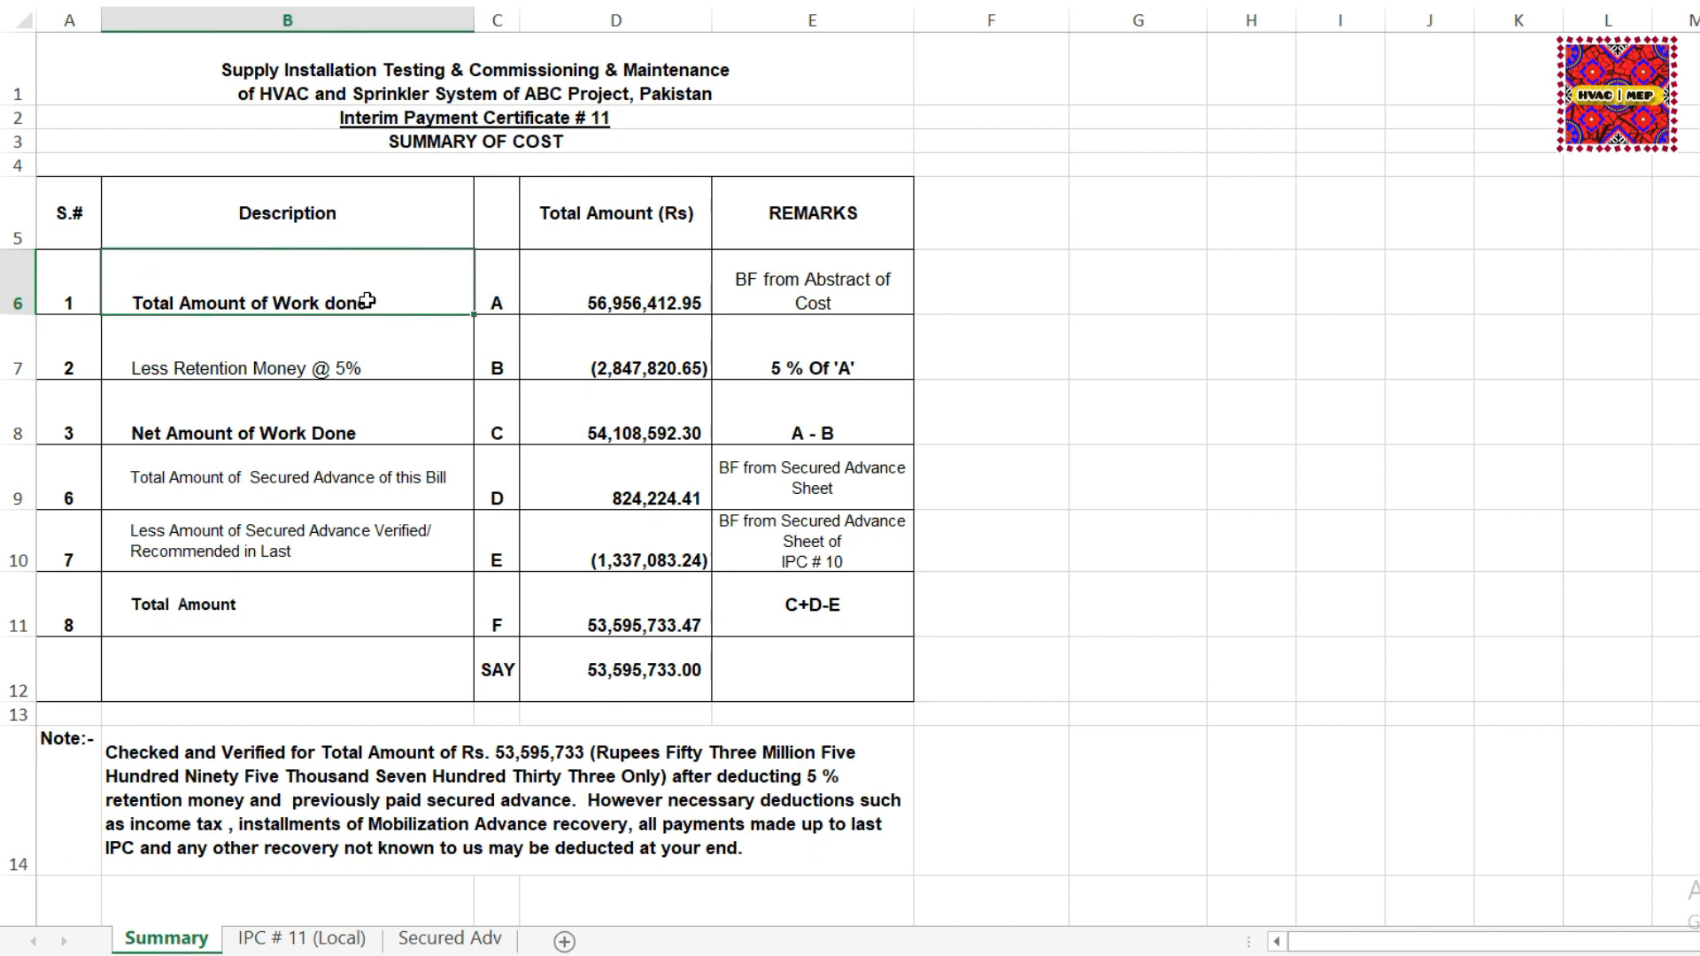
{"action": "left_click", "coordinate": [634, 291]}
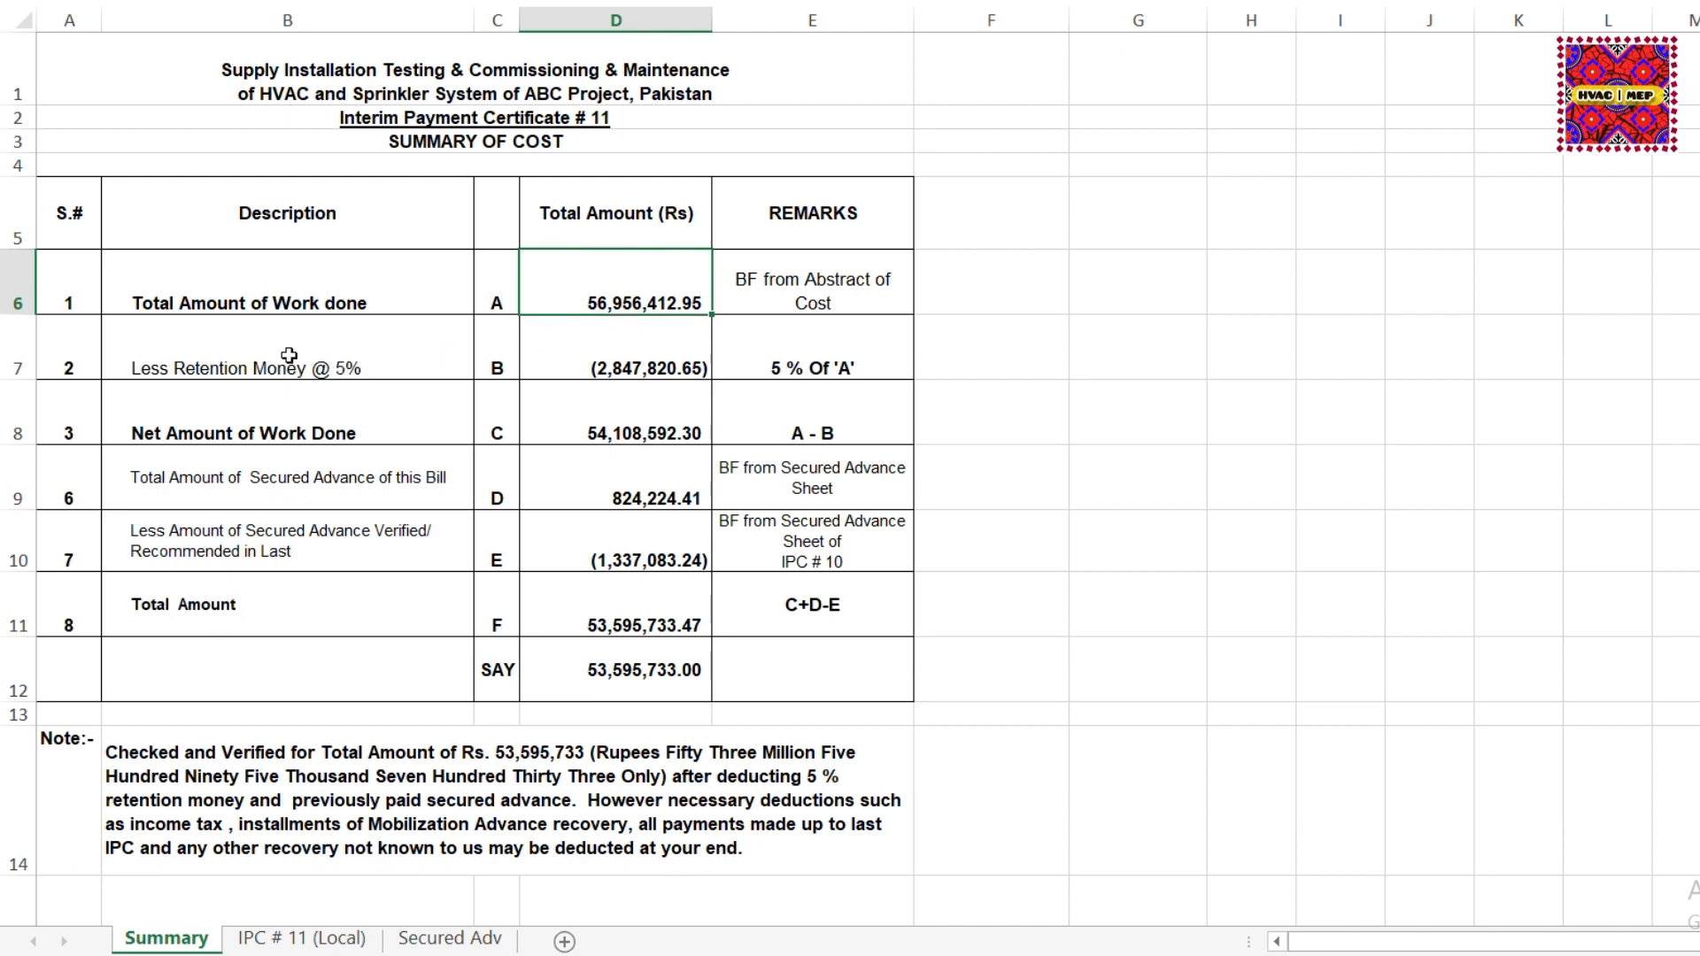
Inspect the retention money formula on the Summary sheet and compare it with the total work done and its remark.
{"action": "left_click", "coordinate": [323, 353]}
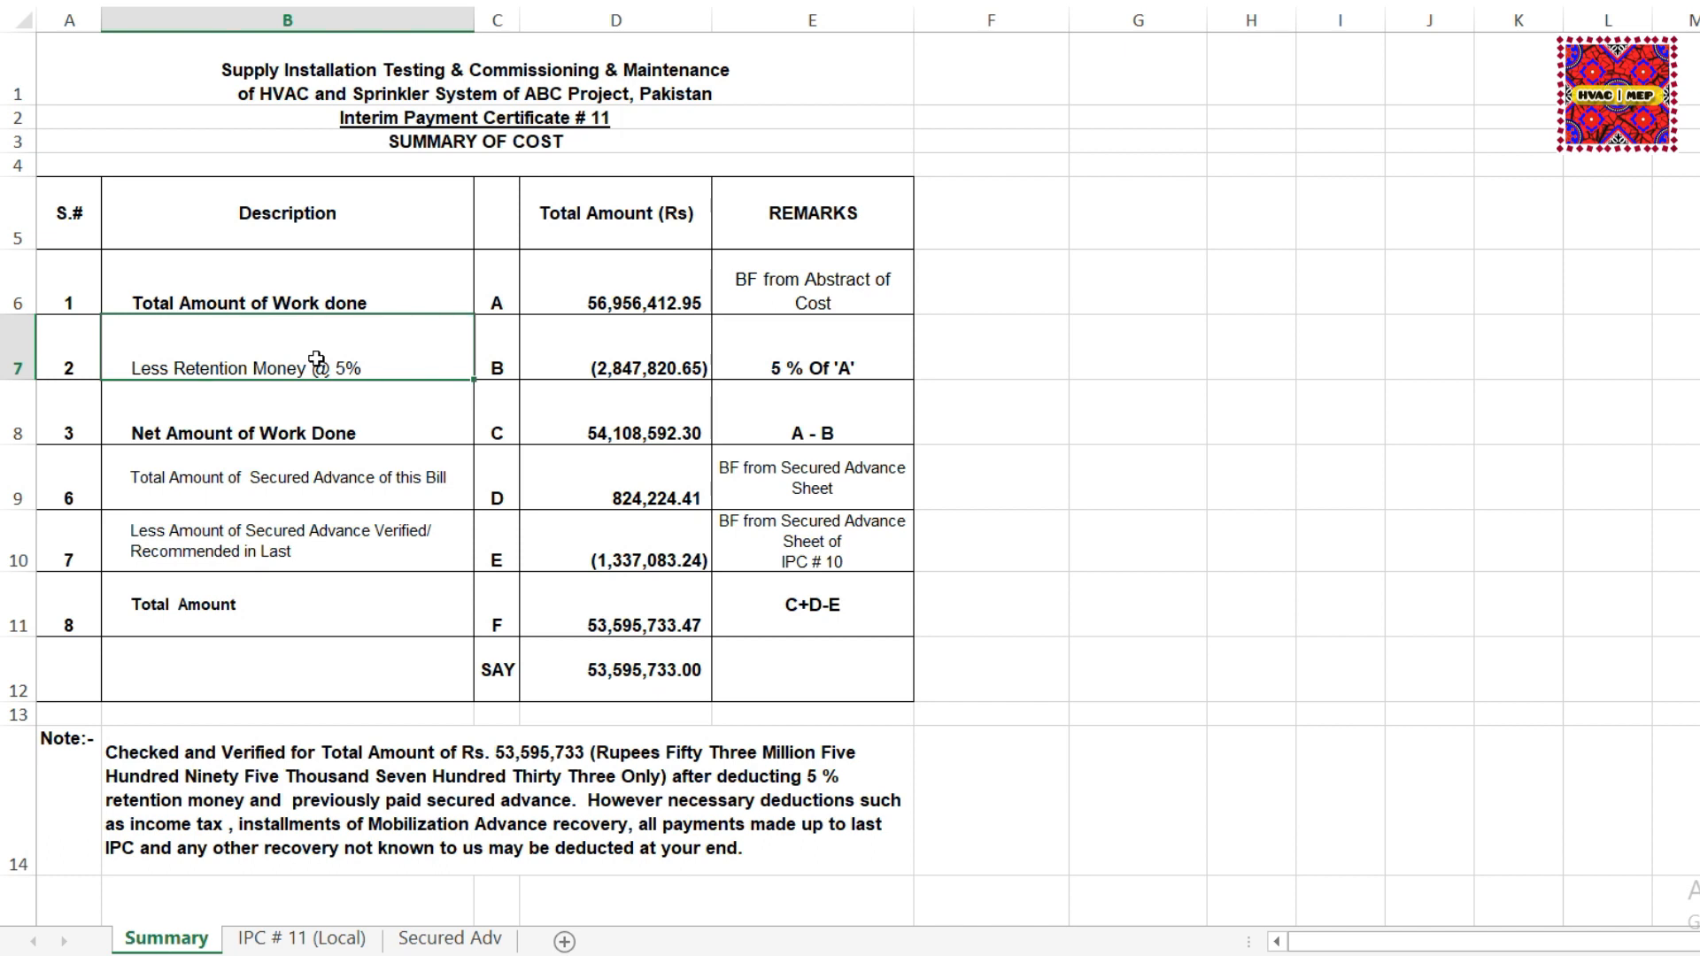
{"action": "left_click", "coordinate": [611, 292]}
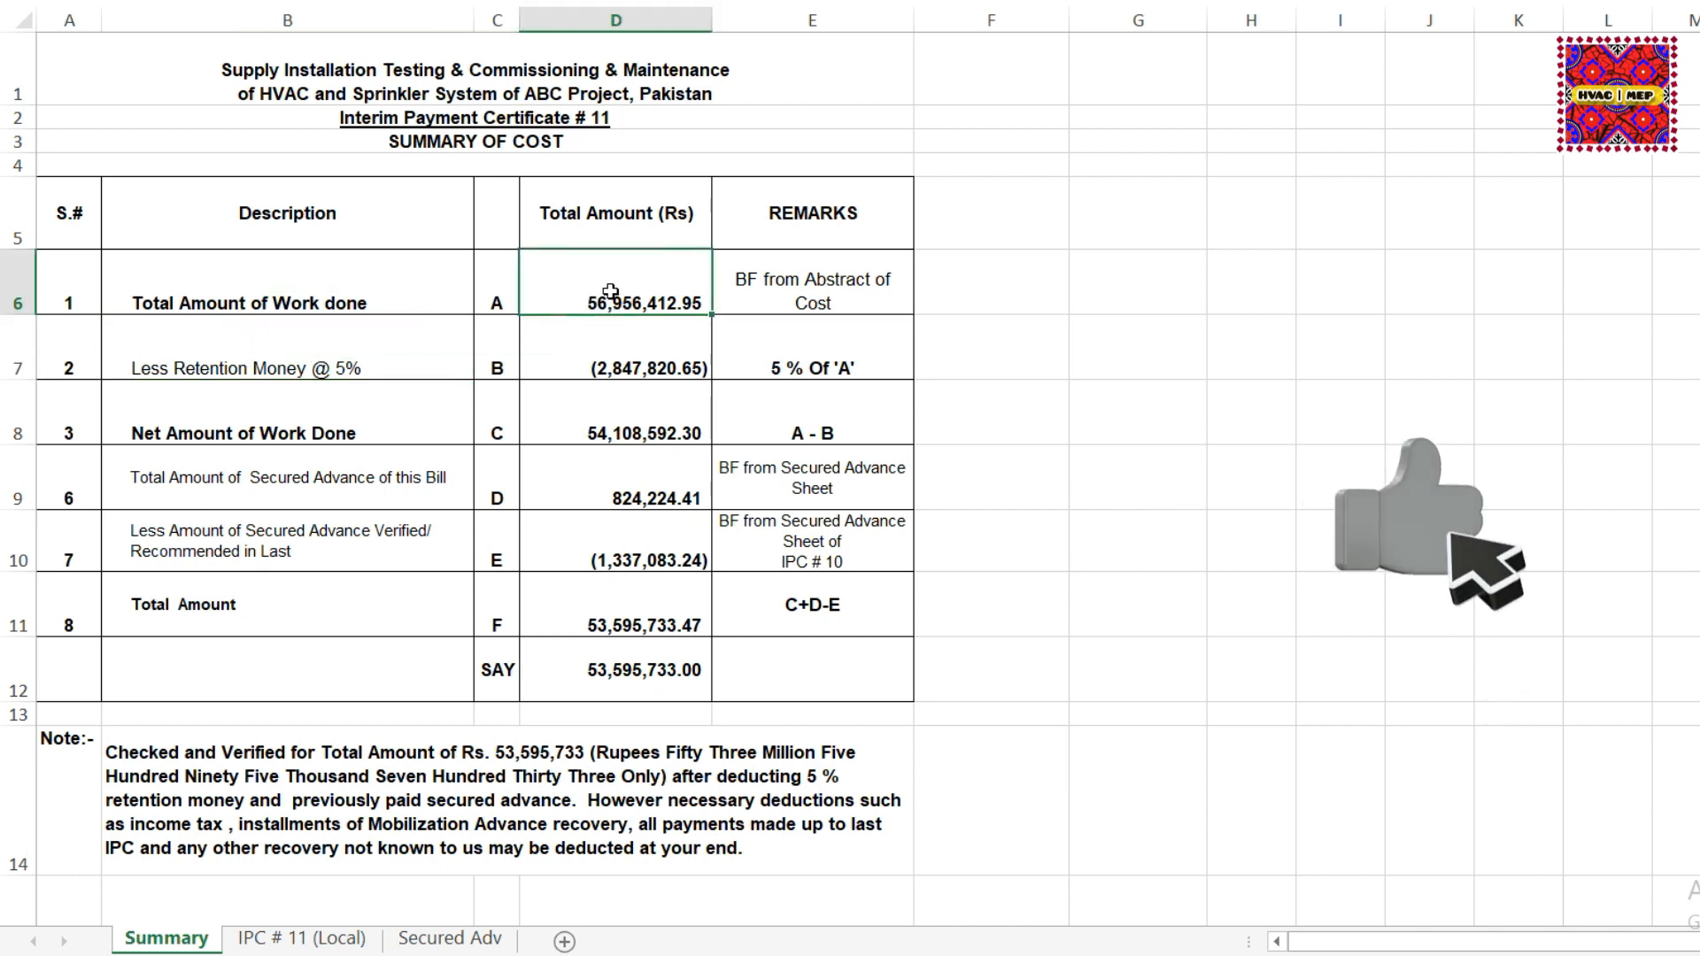
{"action": "left_click", "coordinate": [614, 365]}
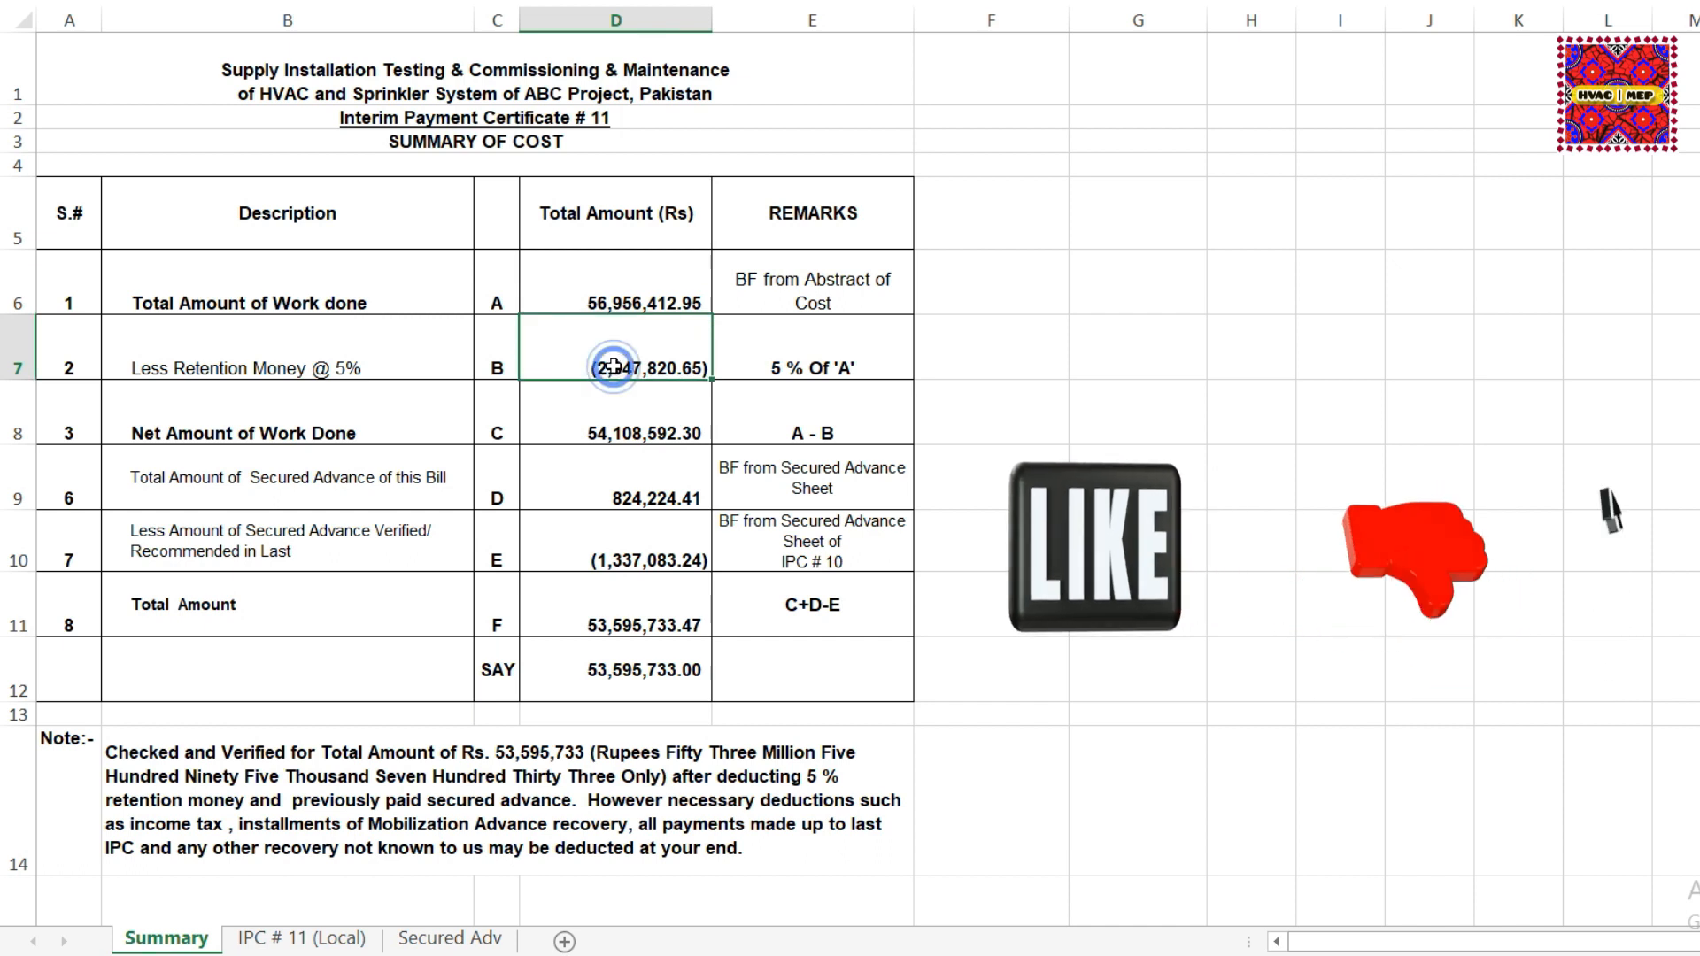
{"action": "left_click", "coordinate": [642, 284]}
{"action": "double_click", "coordinate": [634, 357]}
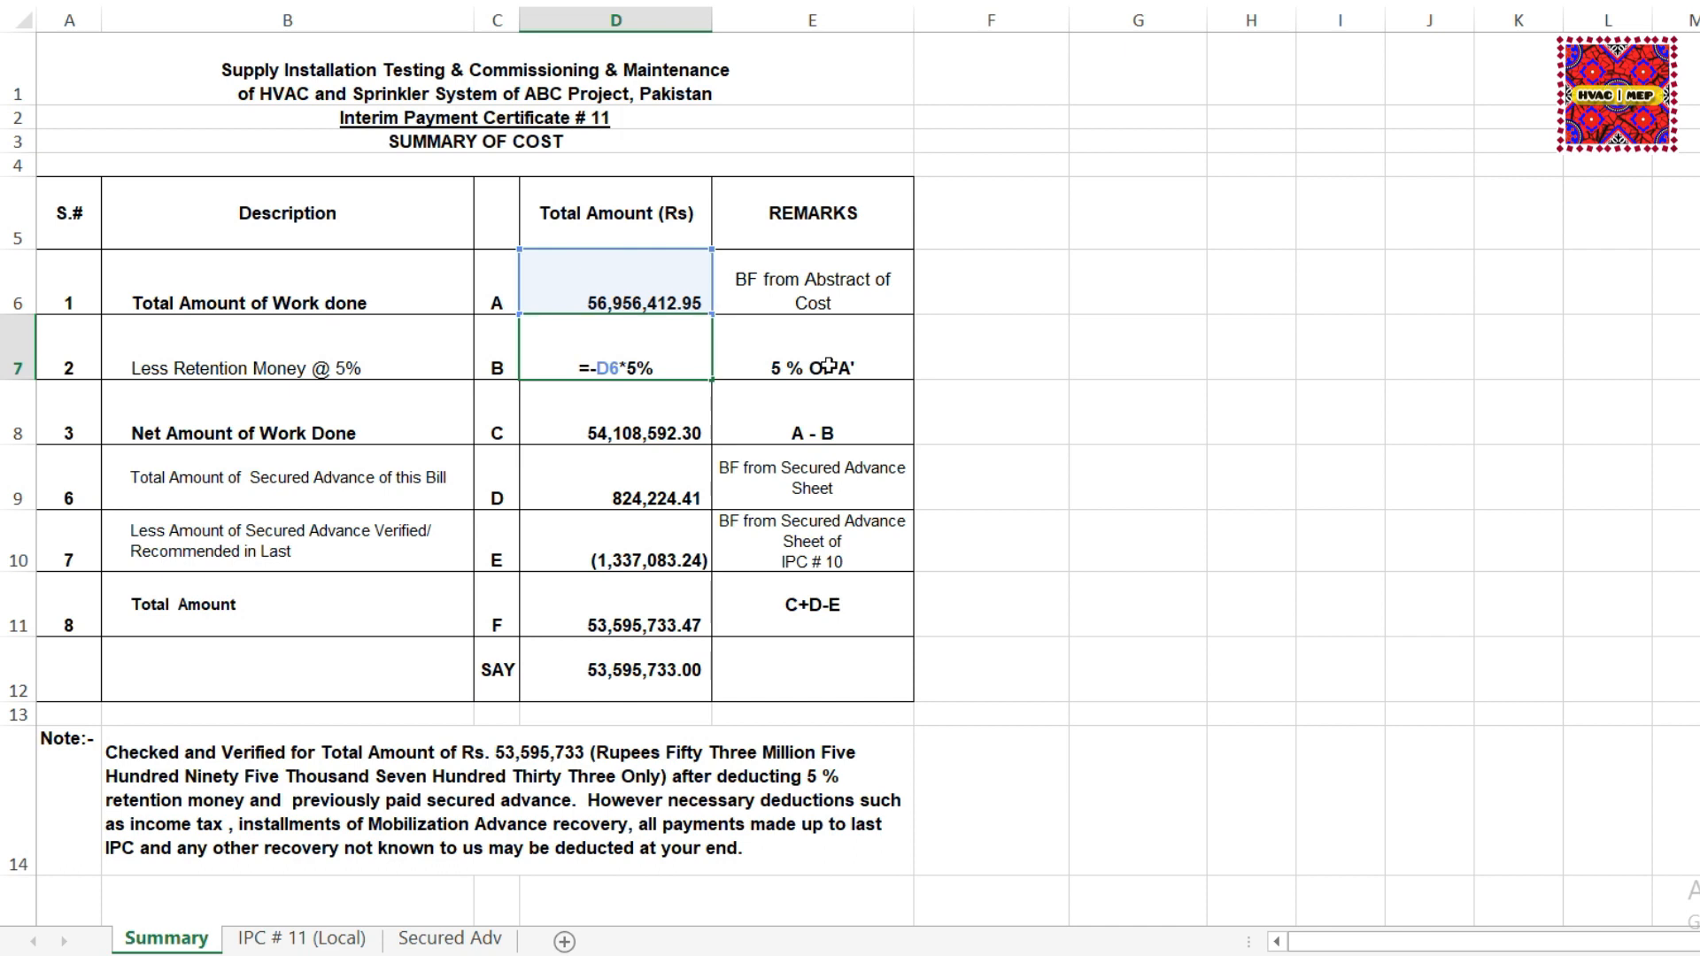
{"action": "left_click", "coordinate": [996, 368]}
{"action": "left_click", "coordinate": [779, 371]}
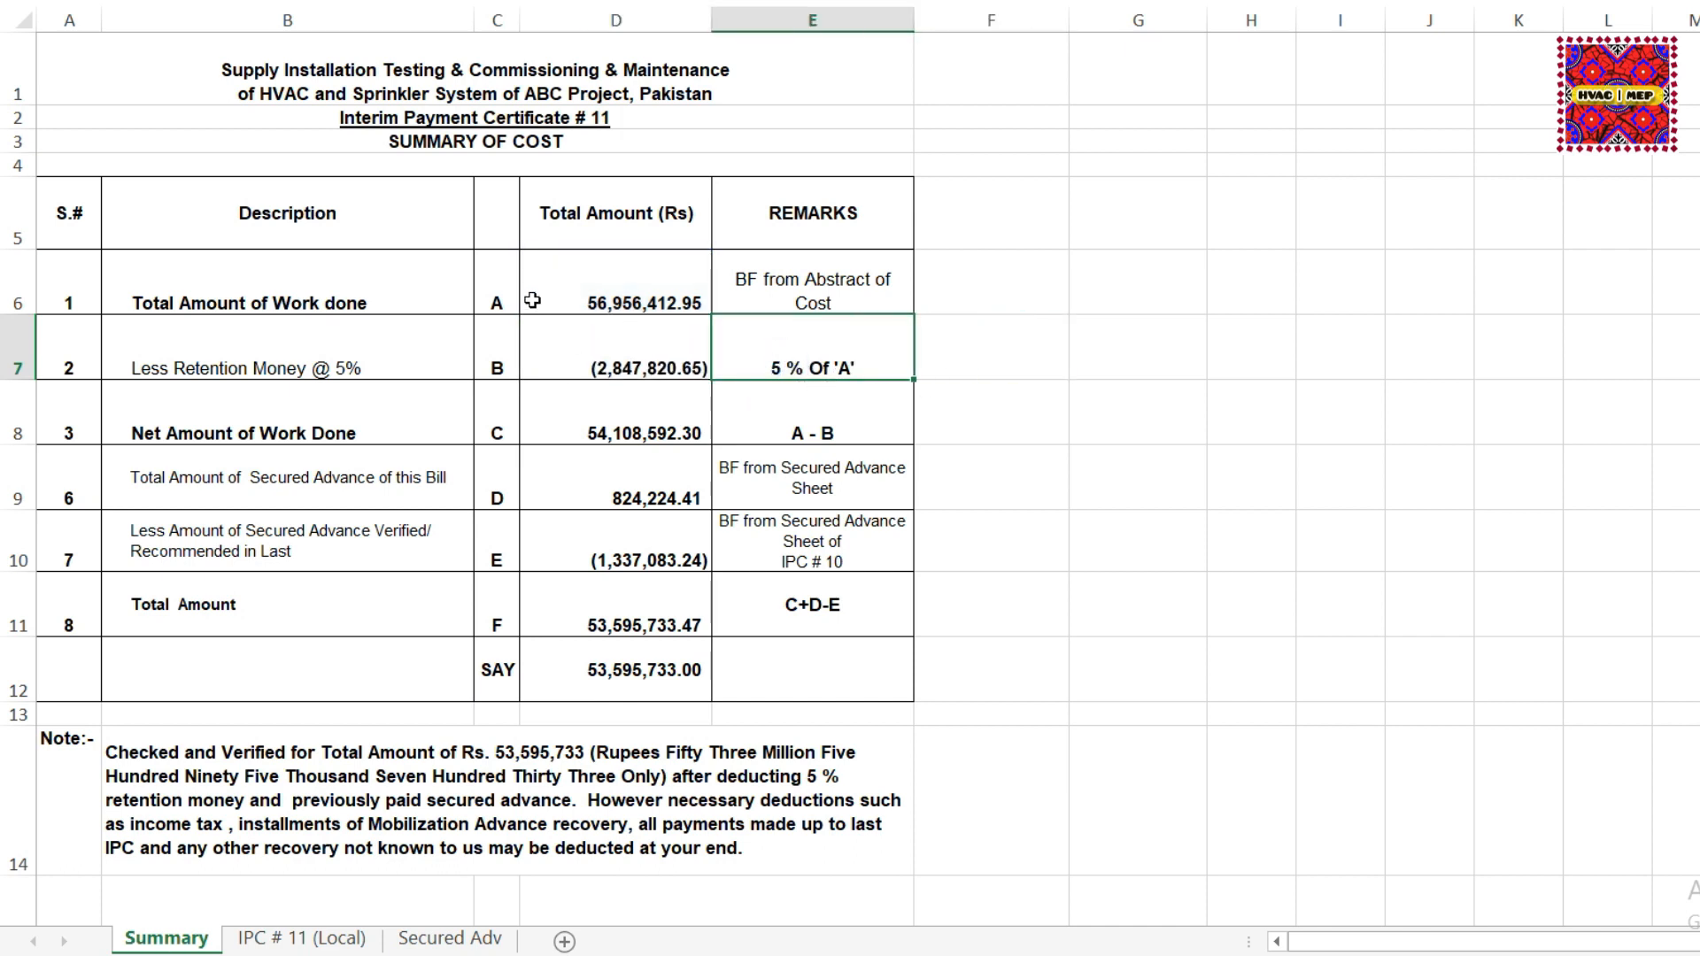
{"action": "left_click", "coordinate": [657, 286]}
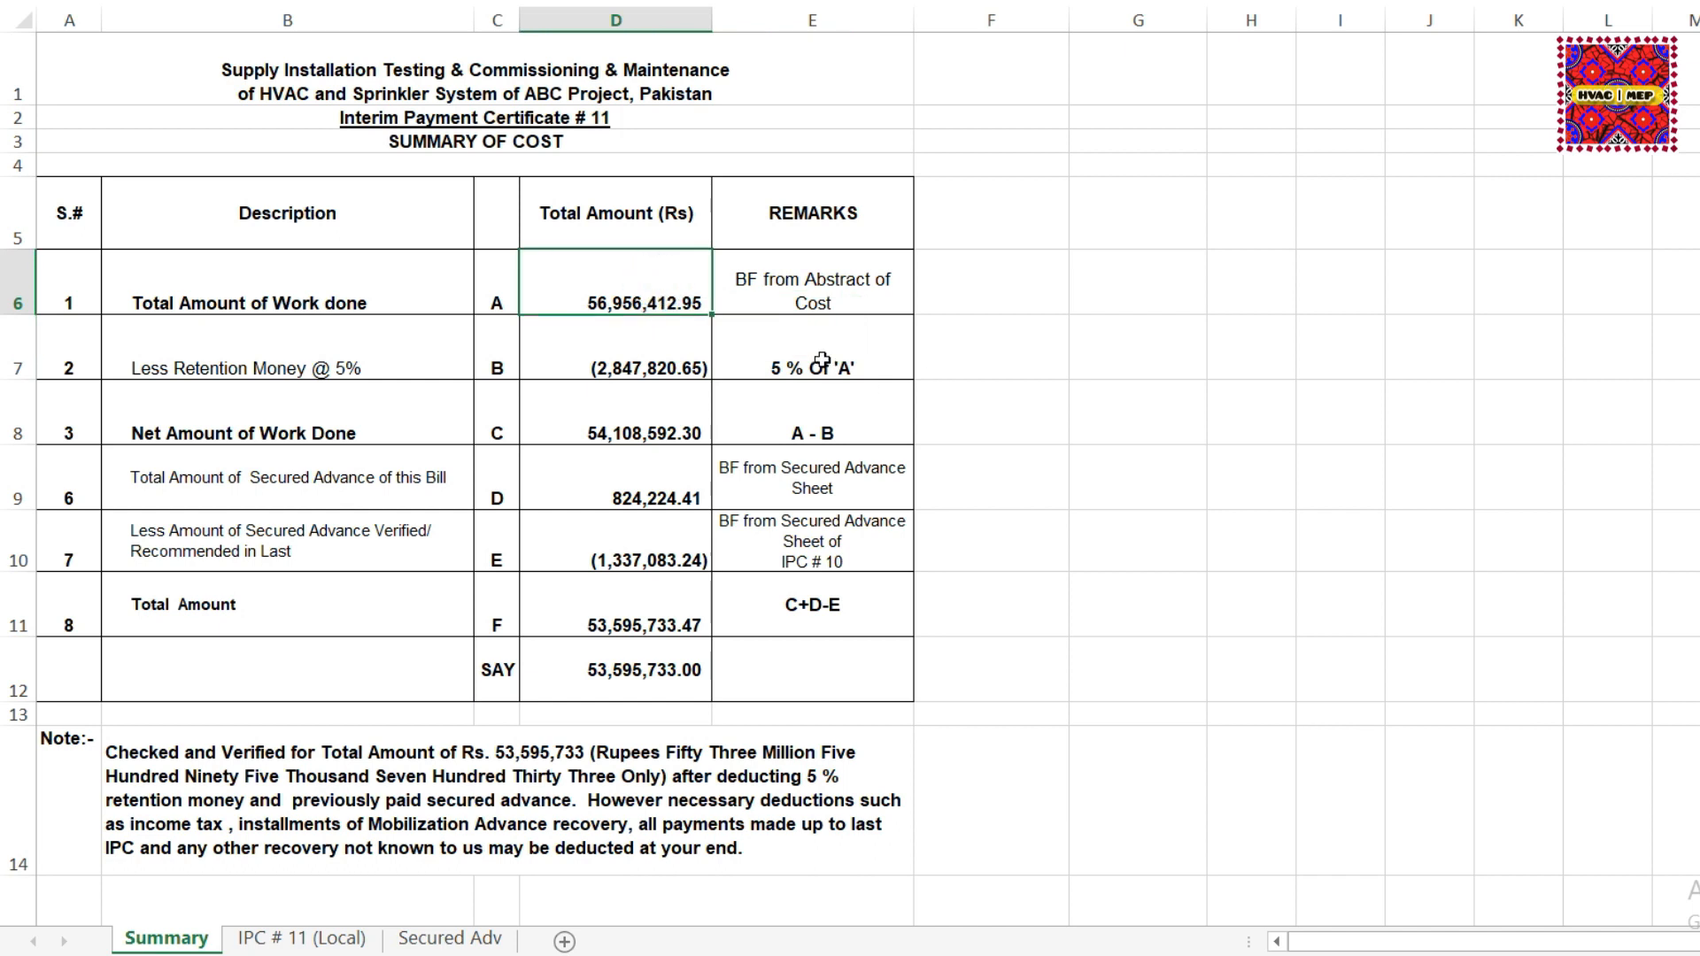
{"action": "left_click", "coordinate": [821, 363]}
{"action": "left_click", "coordinate": [593, 368]}
{"action": "left_click", "coordinate": [652, 279]}
Trace the Total Amount of Work done to the cumulative grand total on the IPC # 11 (Local) sheet, and return to Summary.
{"action": "left_click", "coordinate": [304, 936]}
{"action": "scroll", "coordinate": [1317, 580], "scroll_direction": "down", "scroll_amount": 12}
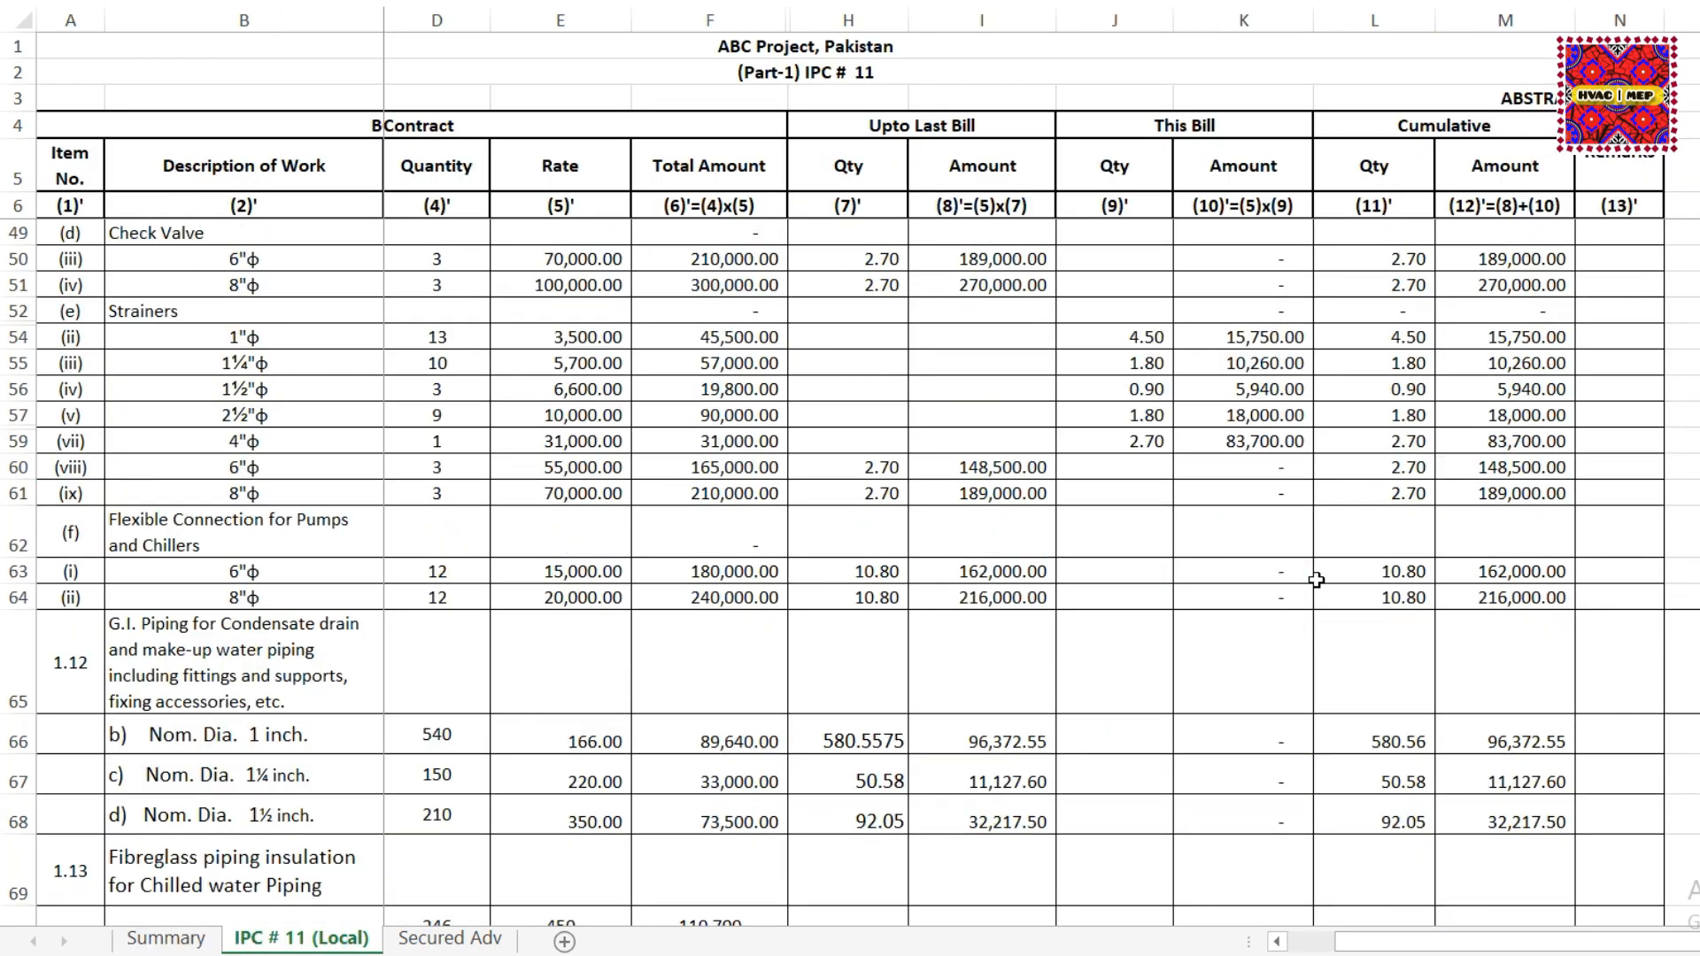
{"action": "scroll", "coordinate": [1317, 579], "scroll_direction": "down", "scroll_amount": 20}
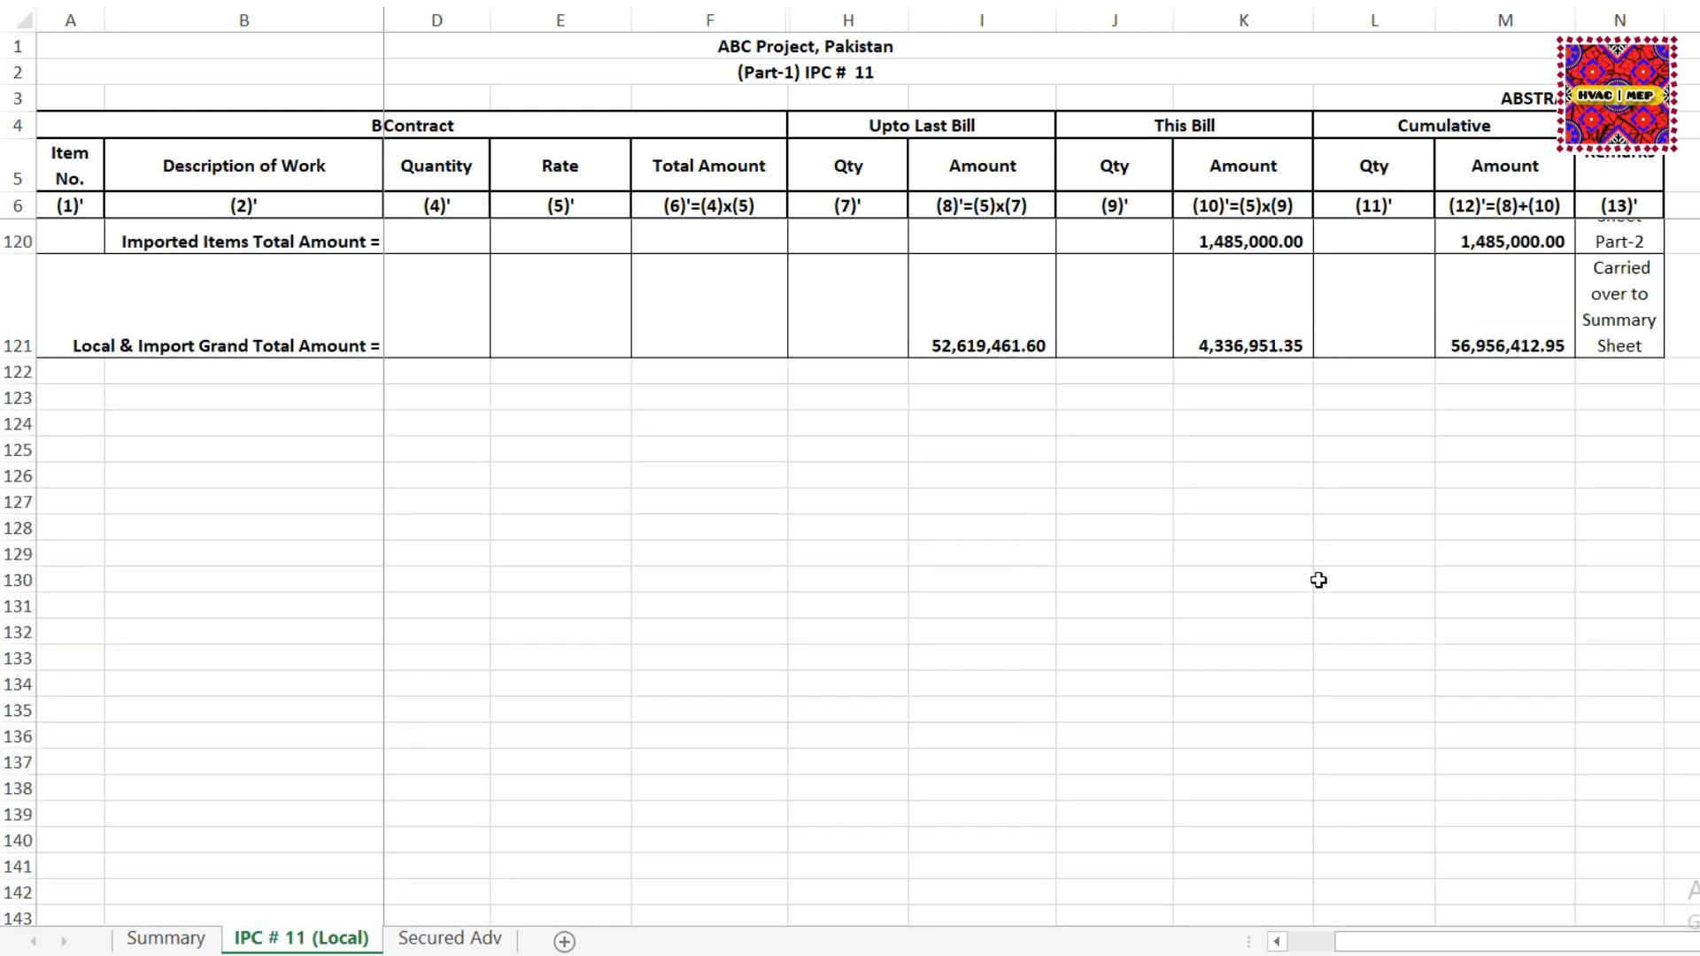
{"action": "scroll", "coordinate": [1318, 580], "scroll_direction": "up", "scroll_amount": 1}
{"action": "left_click", "coordinate": [1533, 393]}
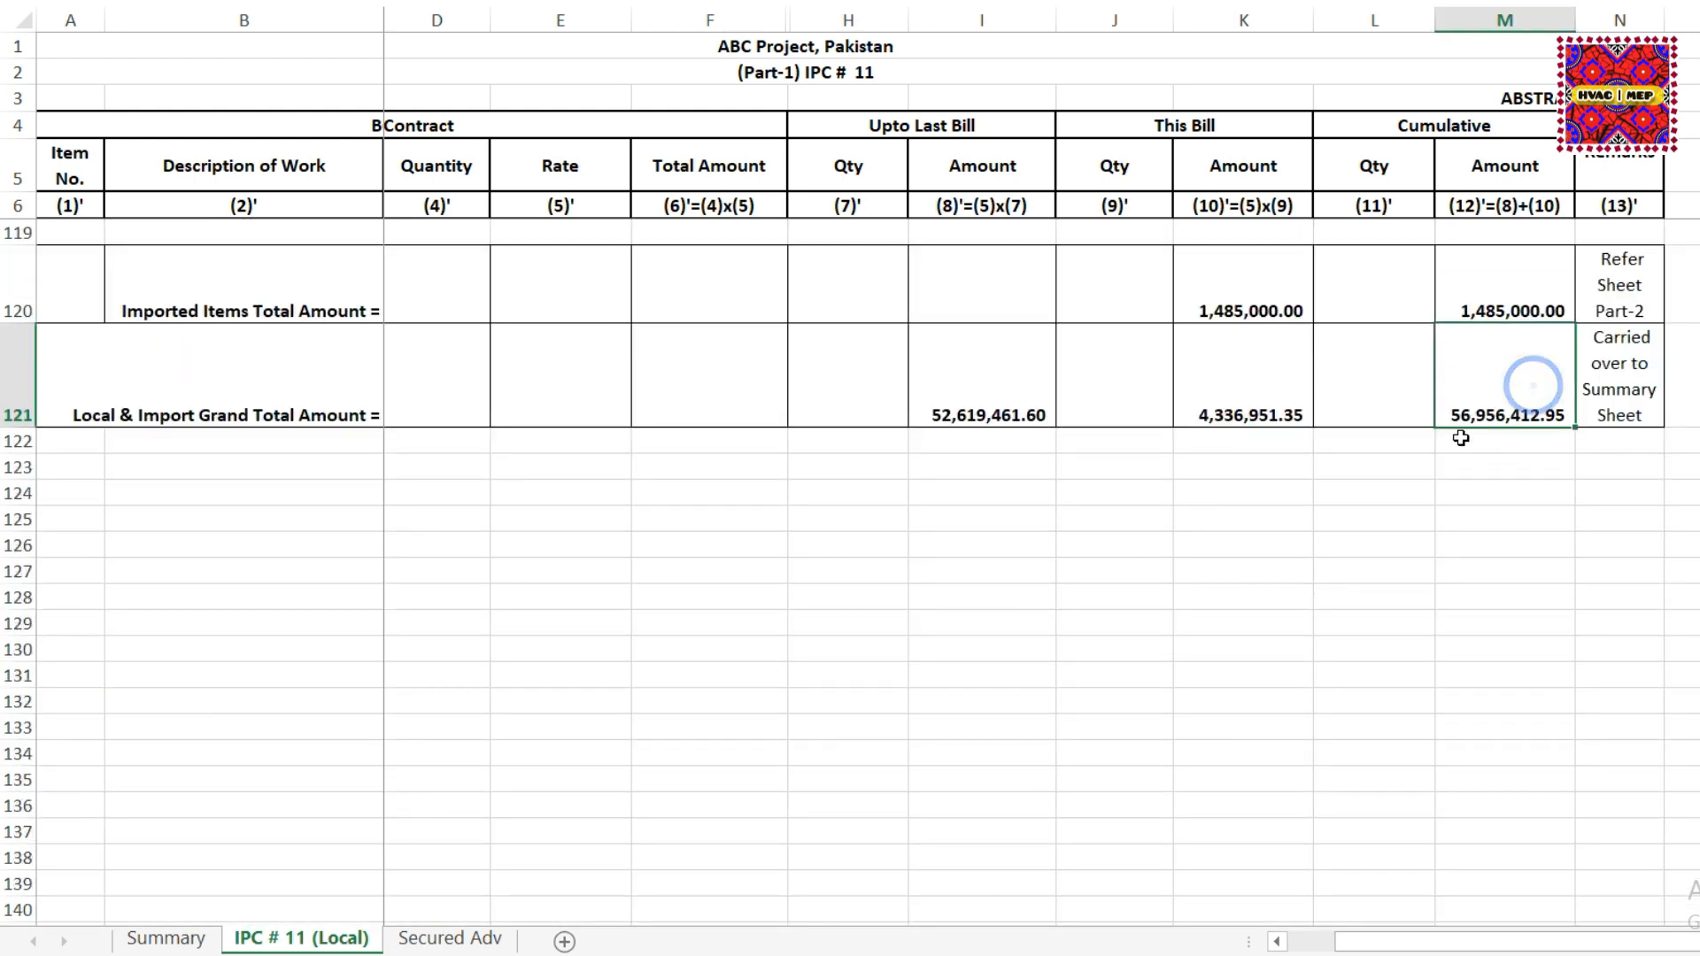
{"action": "left_click", "coordinate": [165, 937]}
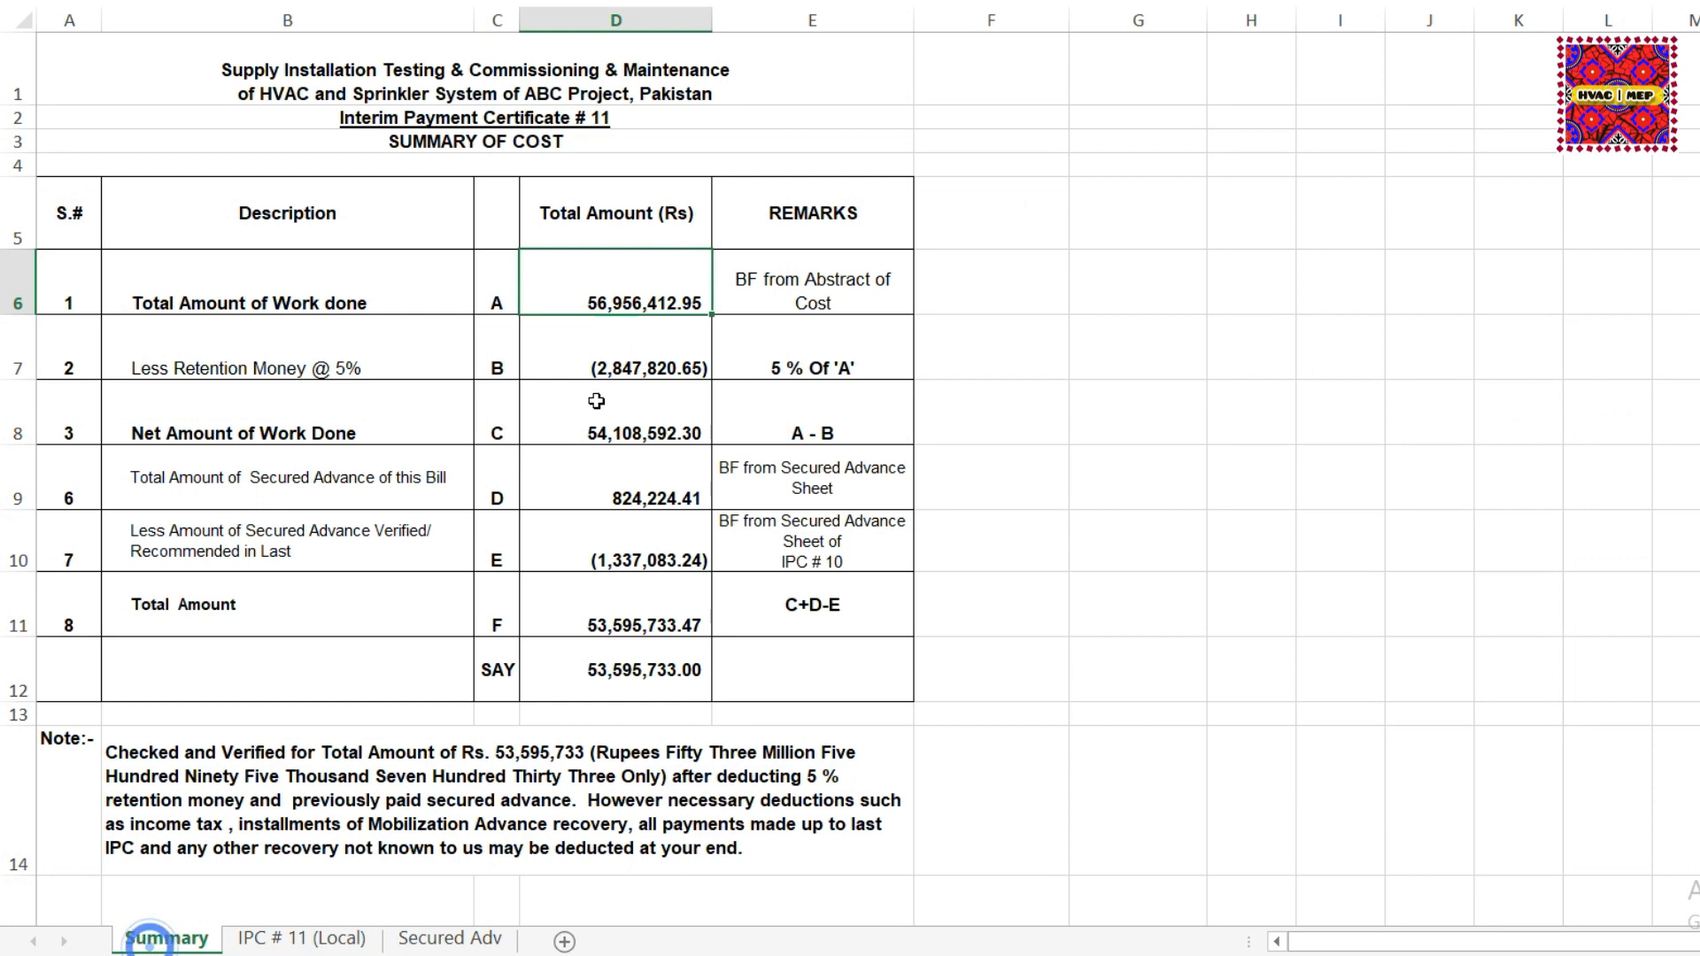
Check the Net Amount of Work Done against the total work done, the retention money and the A - B remark.
{"action": "left_click", "coordinate": [641, 353]}
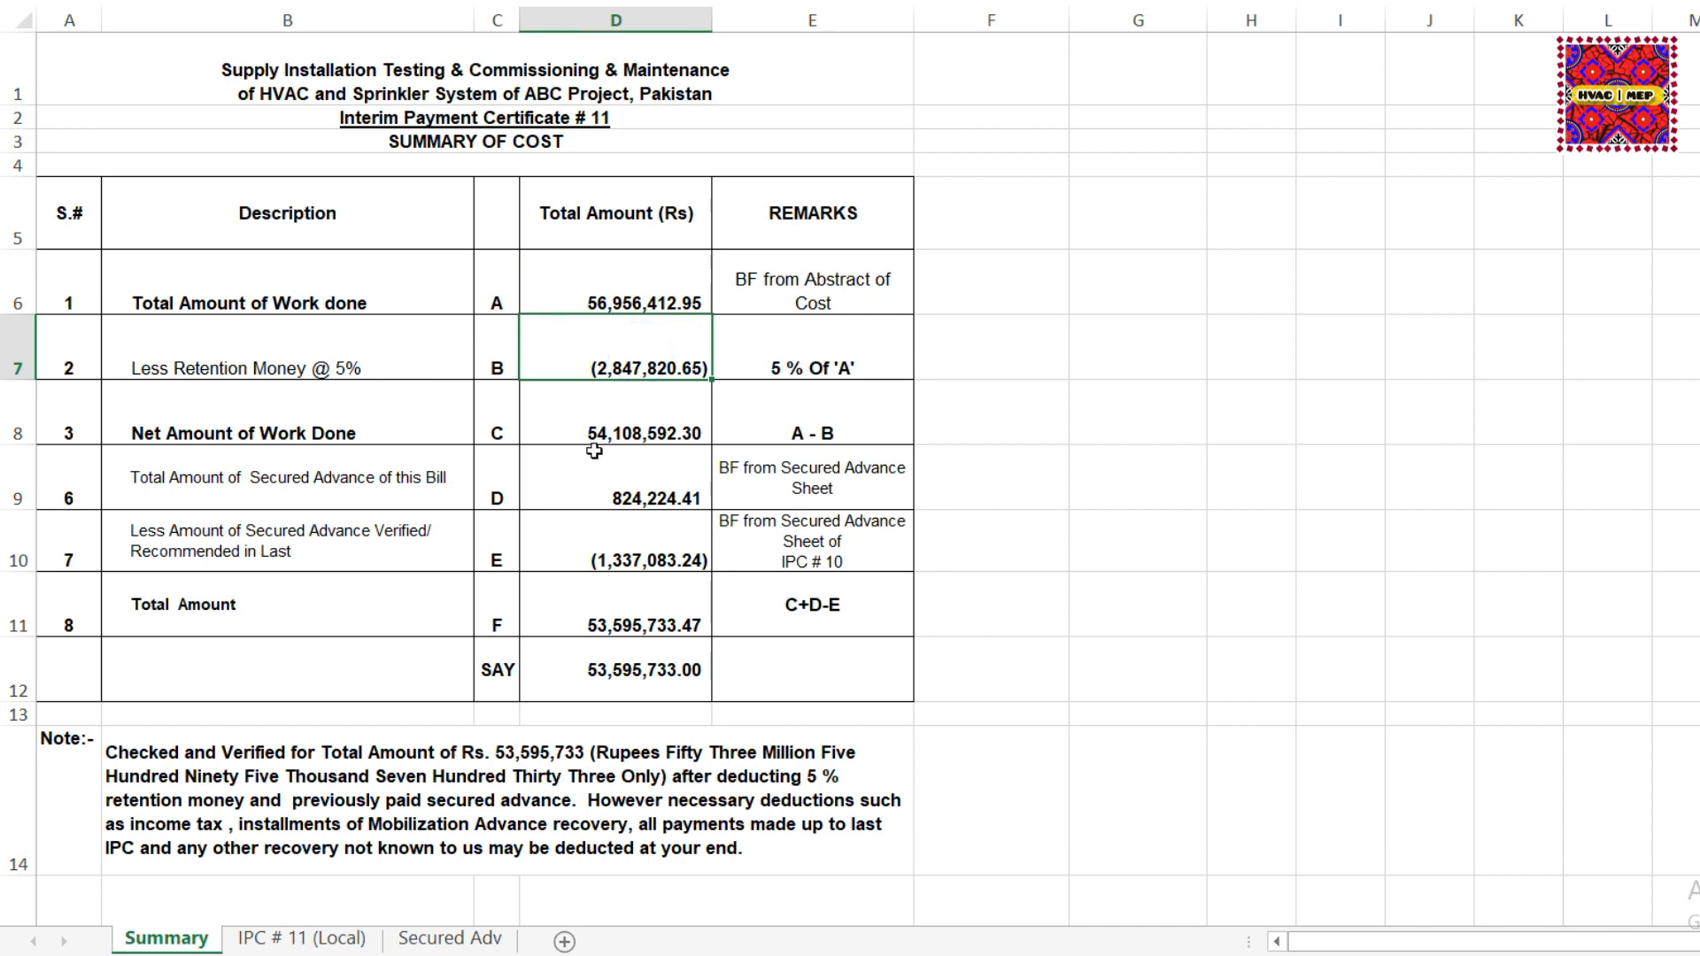
{"action": "left_click", "coordinate": [189, 433]}
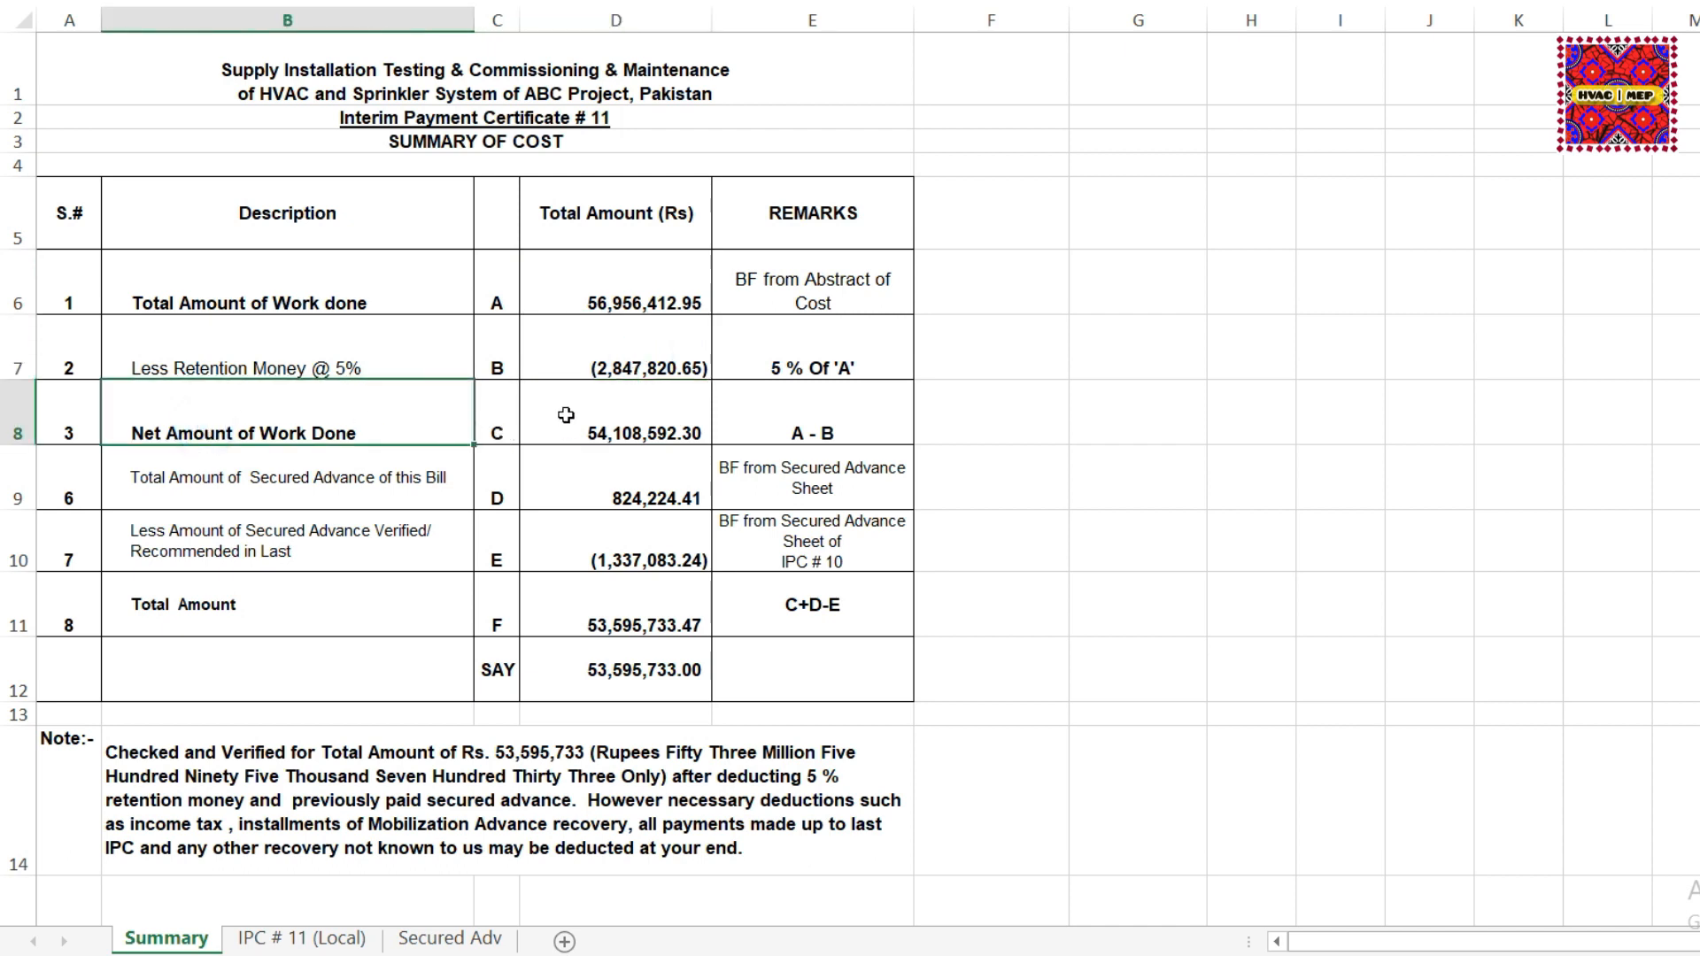
{"action": "left_click", "coordinate": [620, 295]}
{"action": "left_click", "coordinate": [500, 292]}
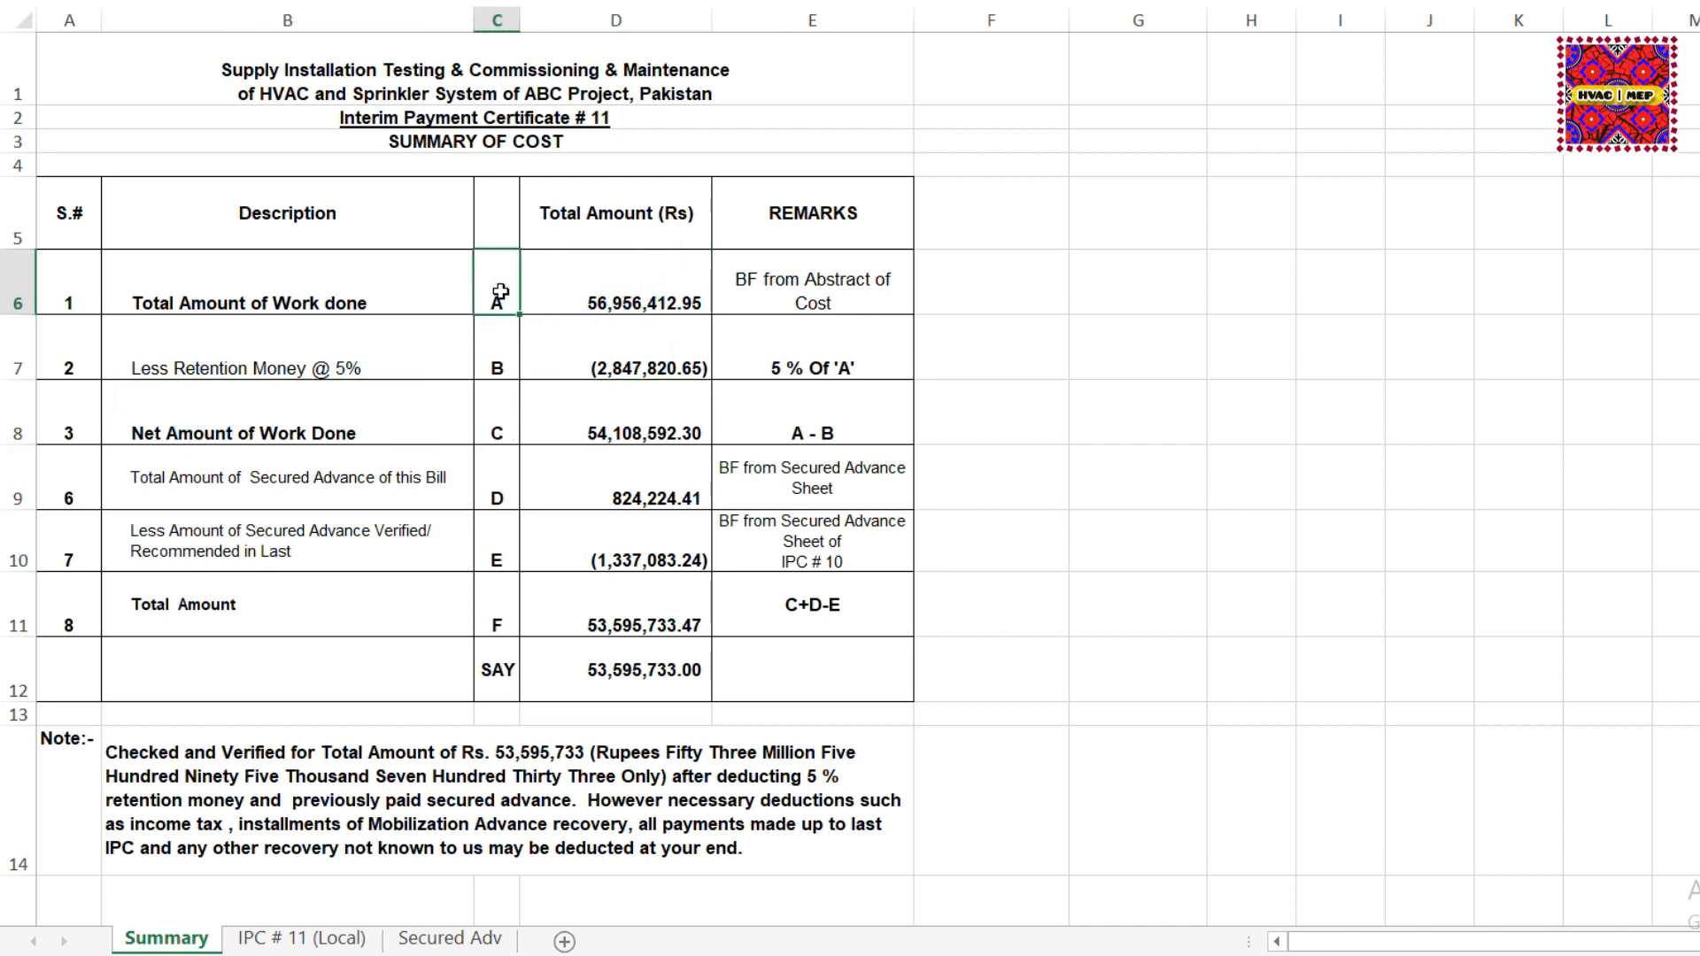
{"action": "left_click", "coordinate": [604, 361]}
{"action": "left_click", "coordinate": [491, 362]}
{"action": "left_click", "coordinate": [581, 407]}
{"action": "left_click", "coordinate": [501, 415]}
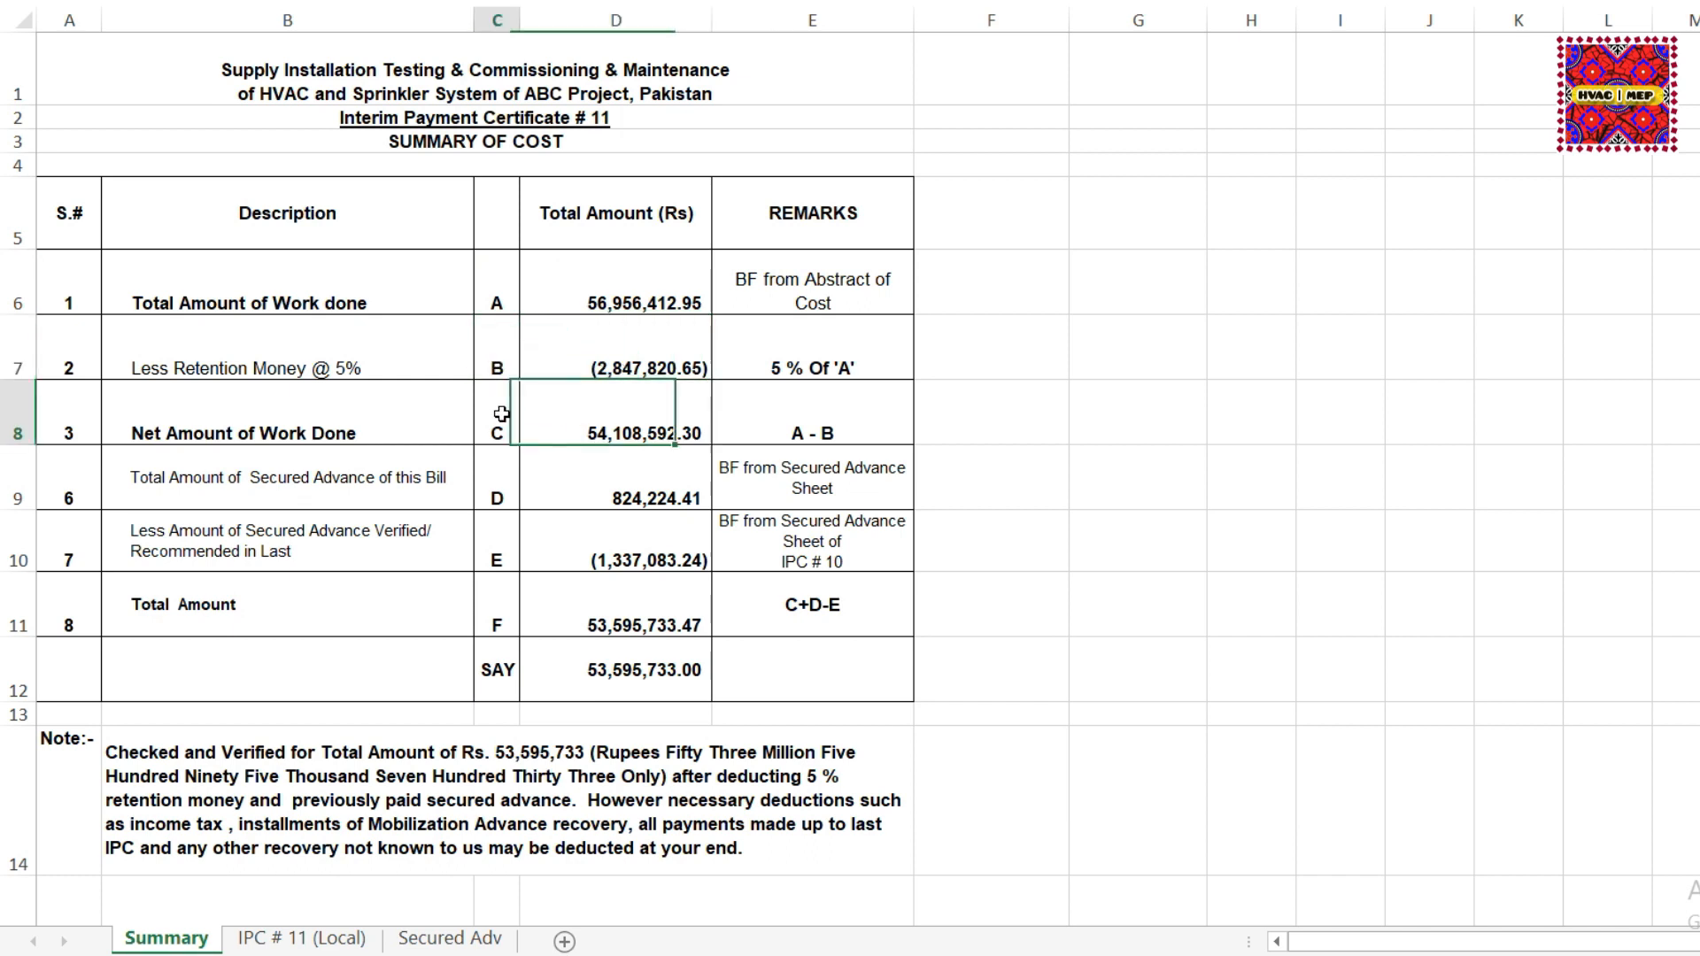
{"action": "left_click", "coordinate": [634, 424]}
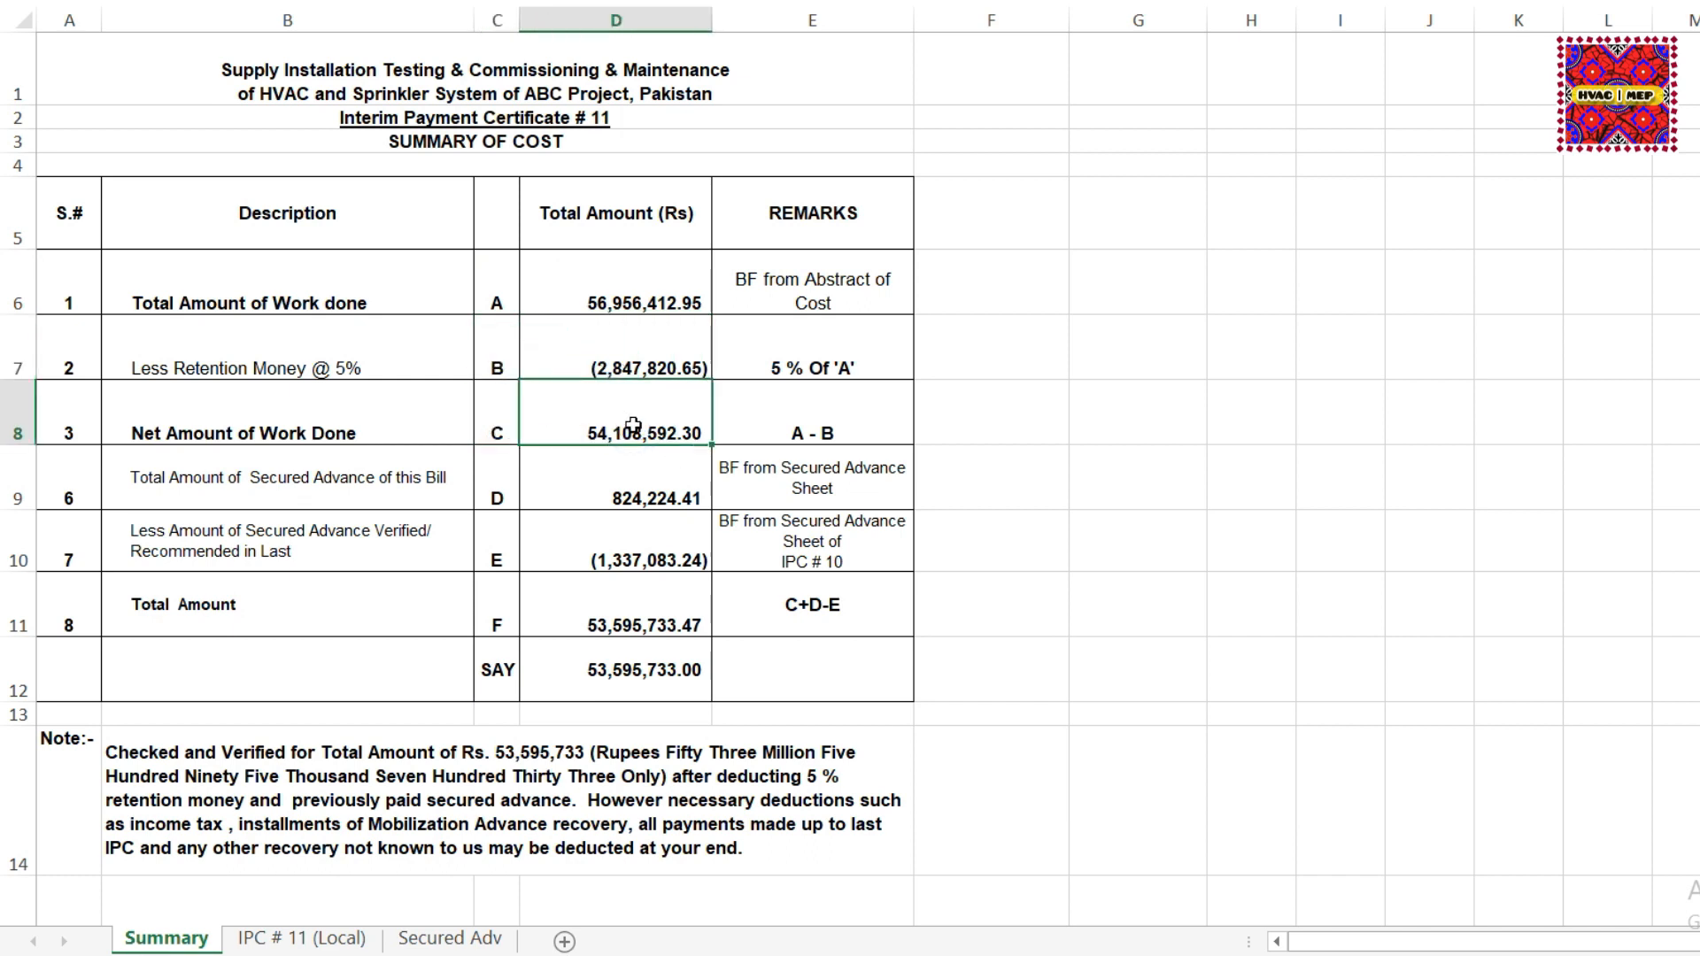
{"action": "left_click", "coordinate": [617, 301]}
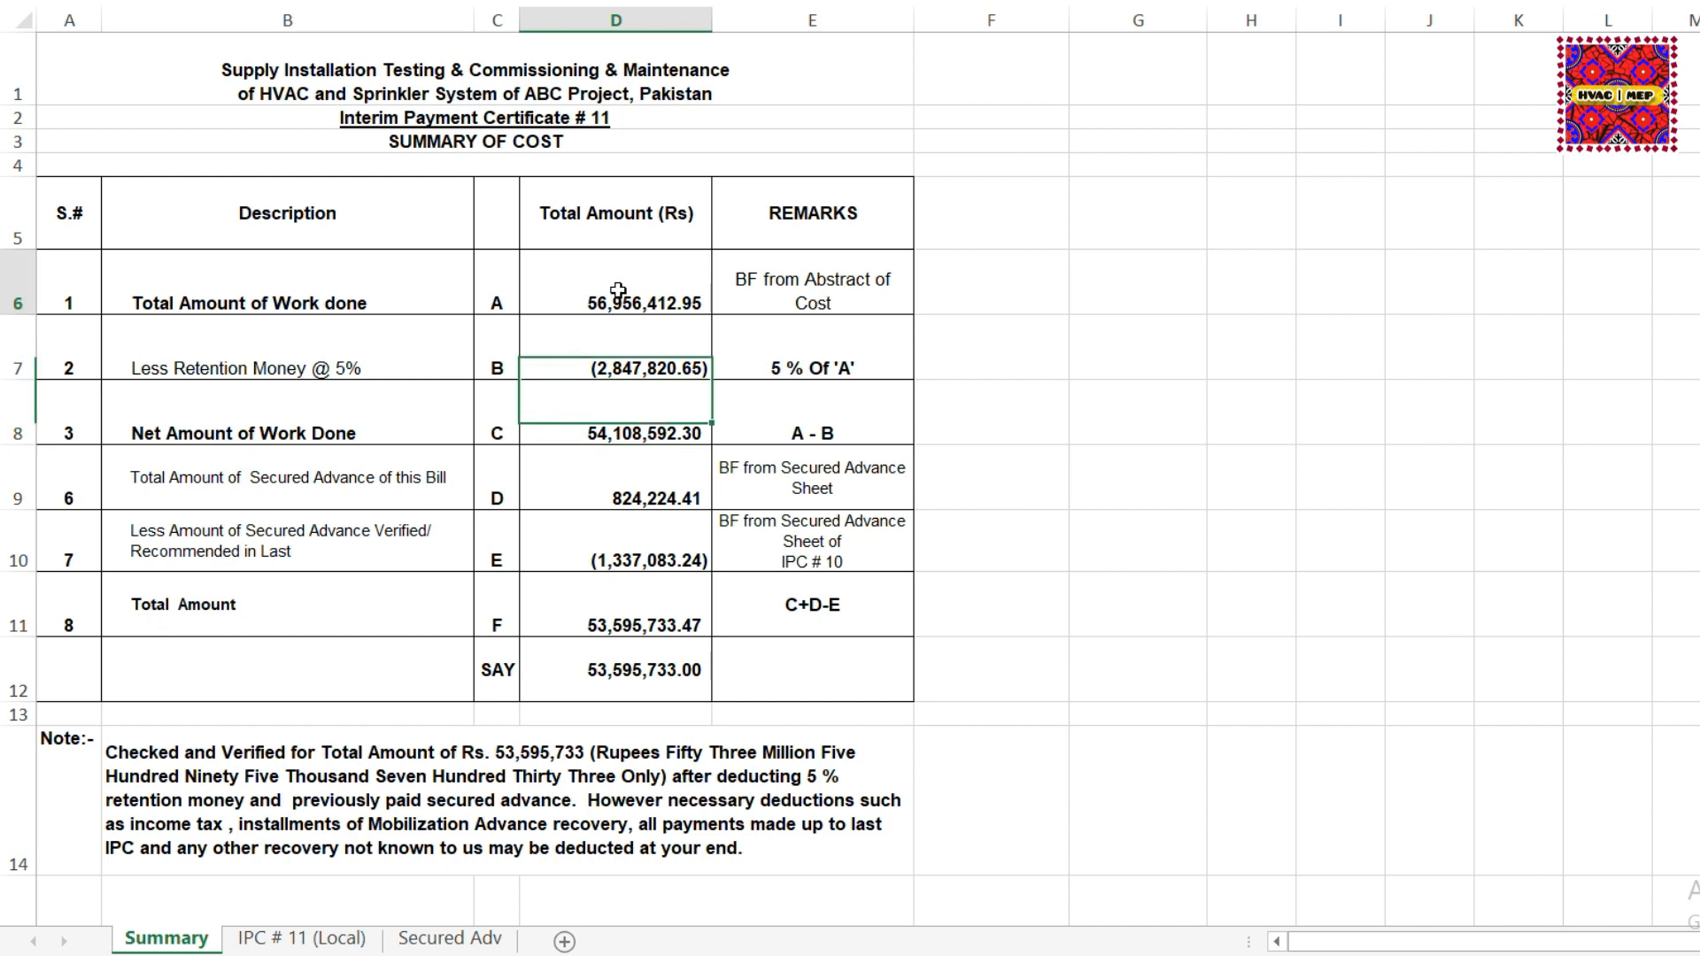
{"action": "left_click", "coordinate": [629, 370]}
{"action": "left_click", "coordinate": [628, 418]}
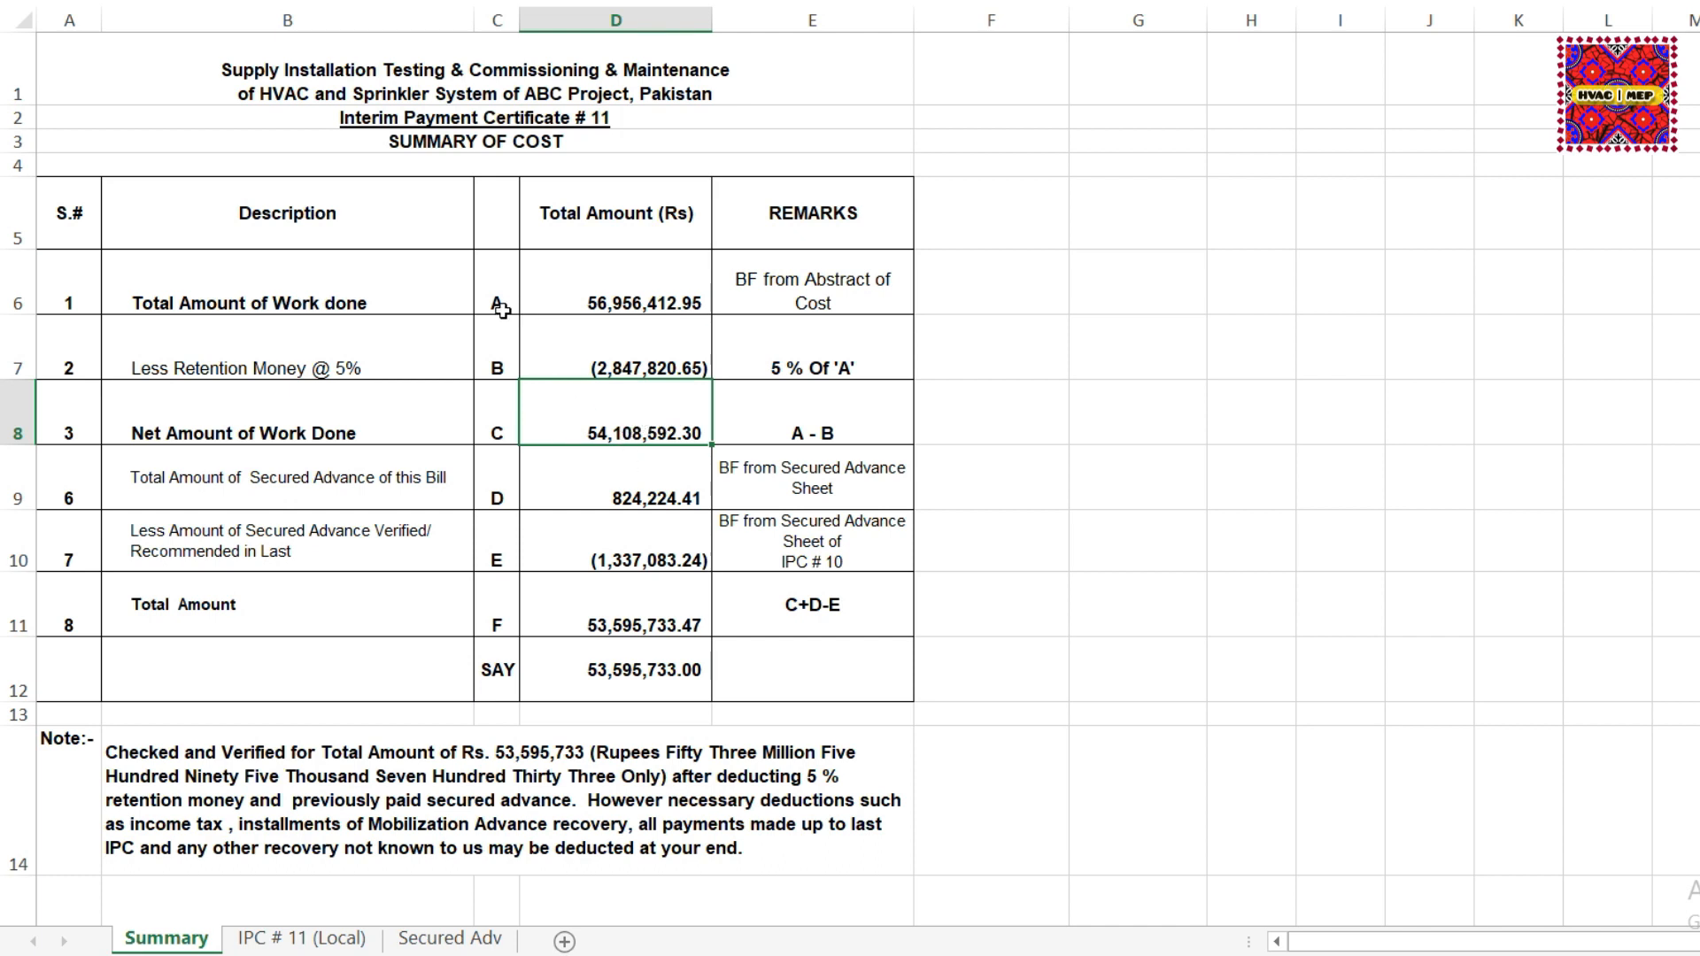
{"action": "left_click", "coordinate": [795, 417]}
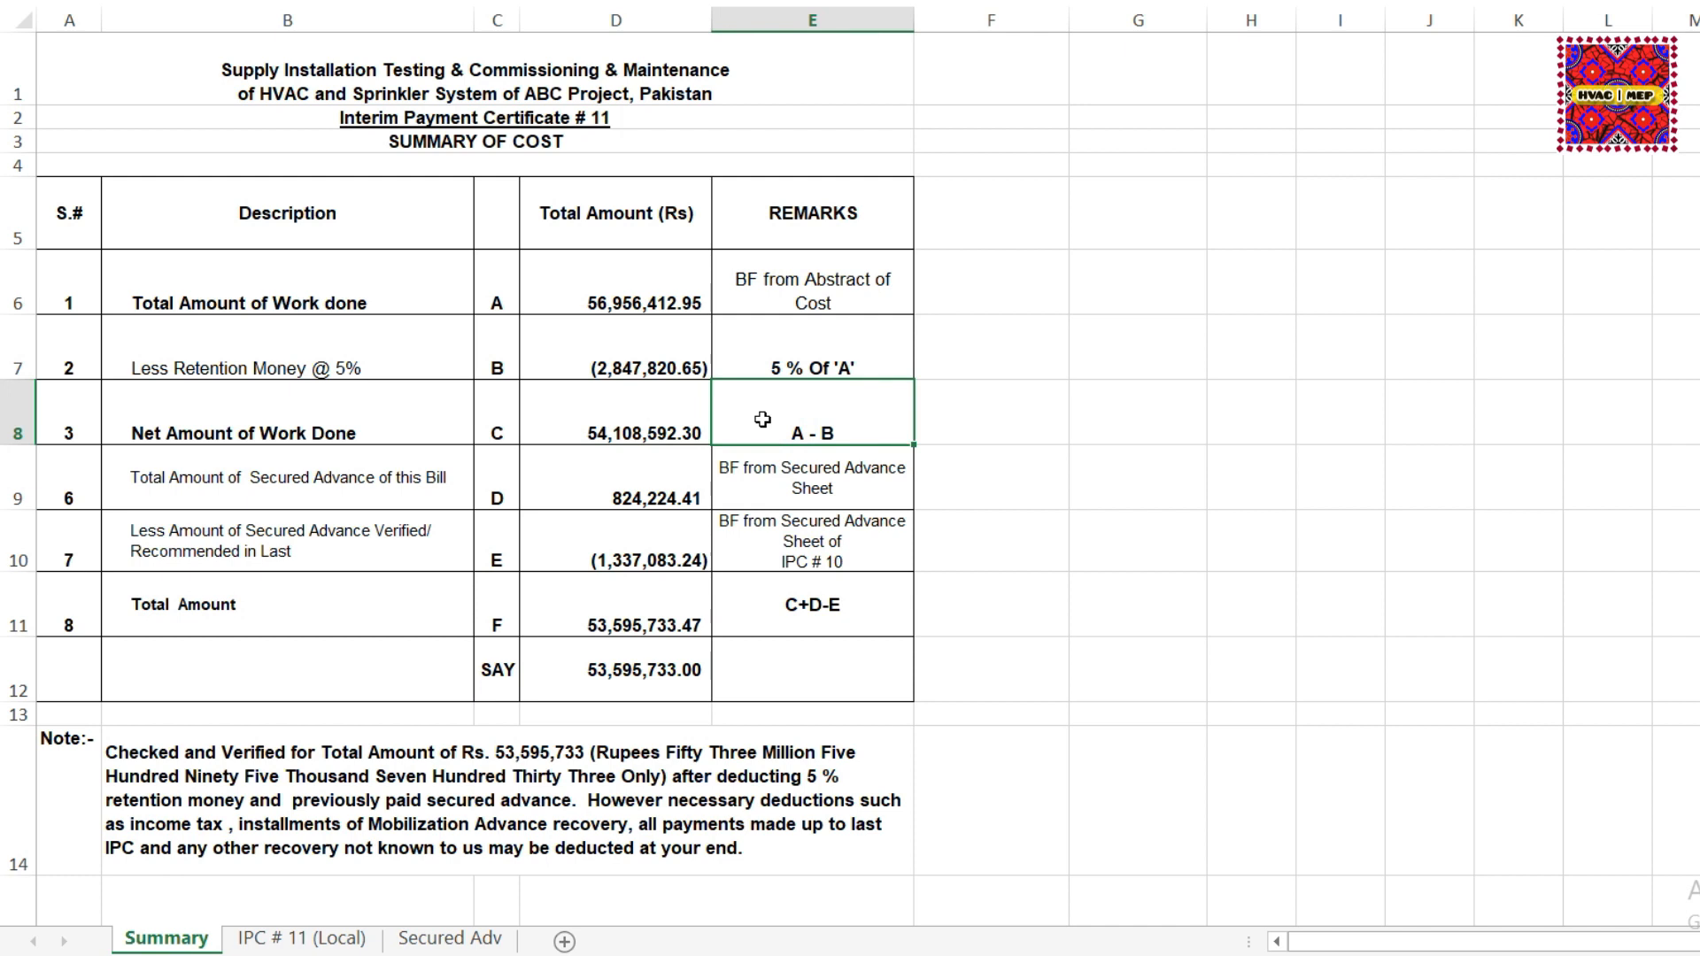
{"action": "left_click", "coordinate": [607, 429]}
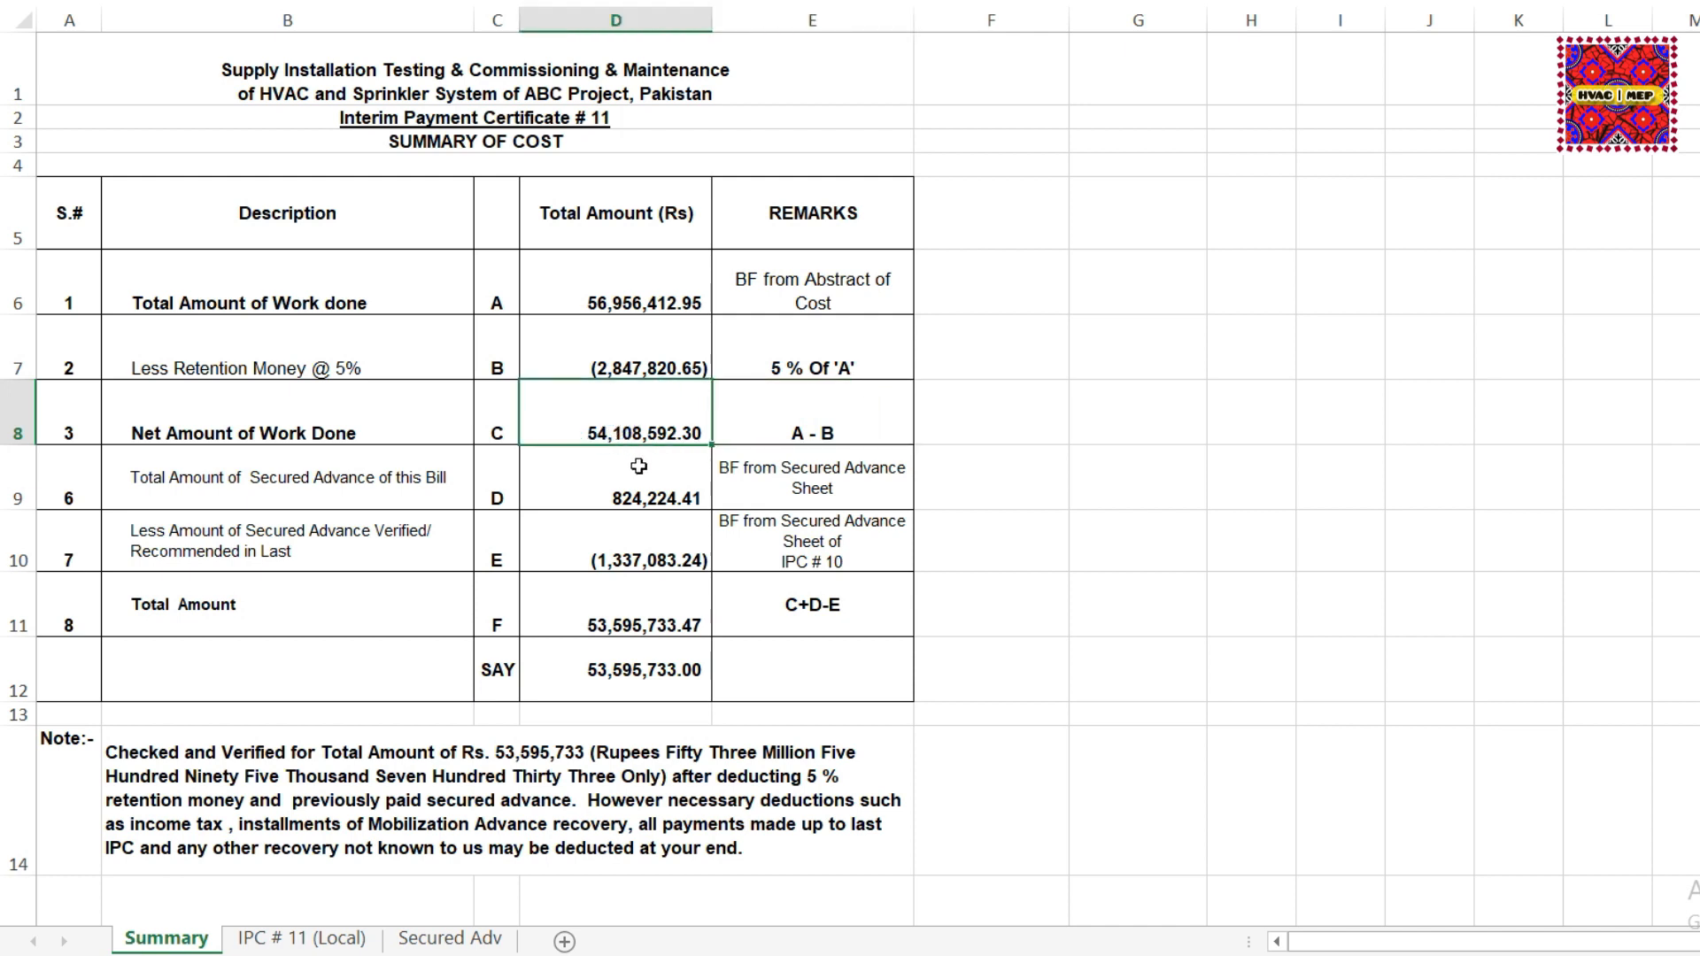
Trace this bill's secured advance amount to the Total Secured Advance Allowed (A+B) on the Secured Adv sheet, and return to its Summary row.
{"action": "left_click", "coordinate": [360, 496]}
{"action": "left_click", "coordinate": [598, 491]}
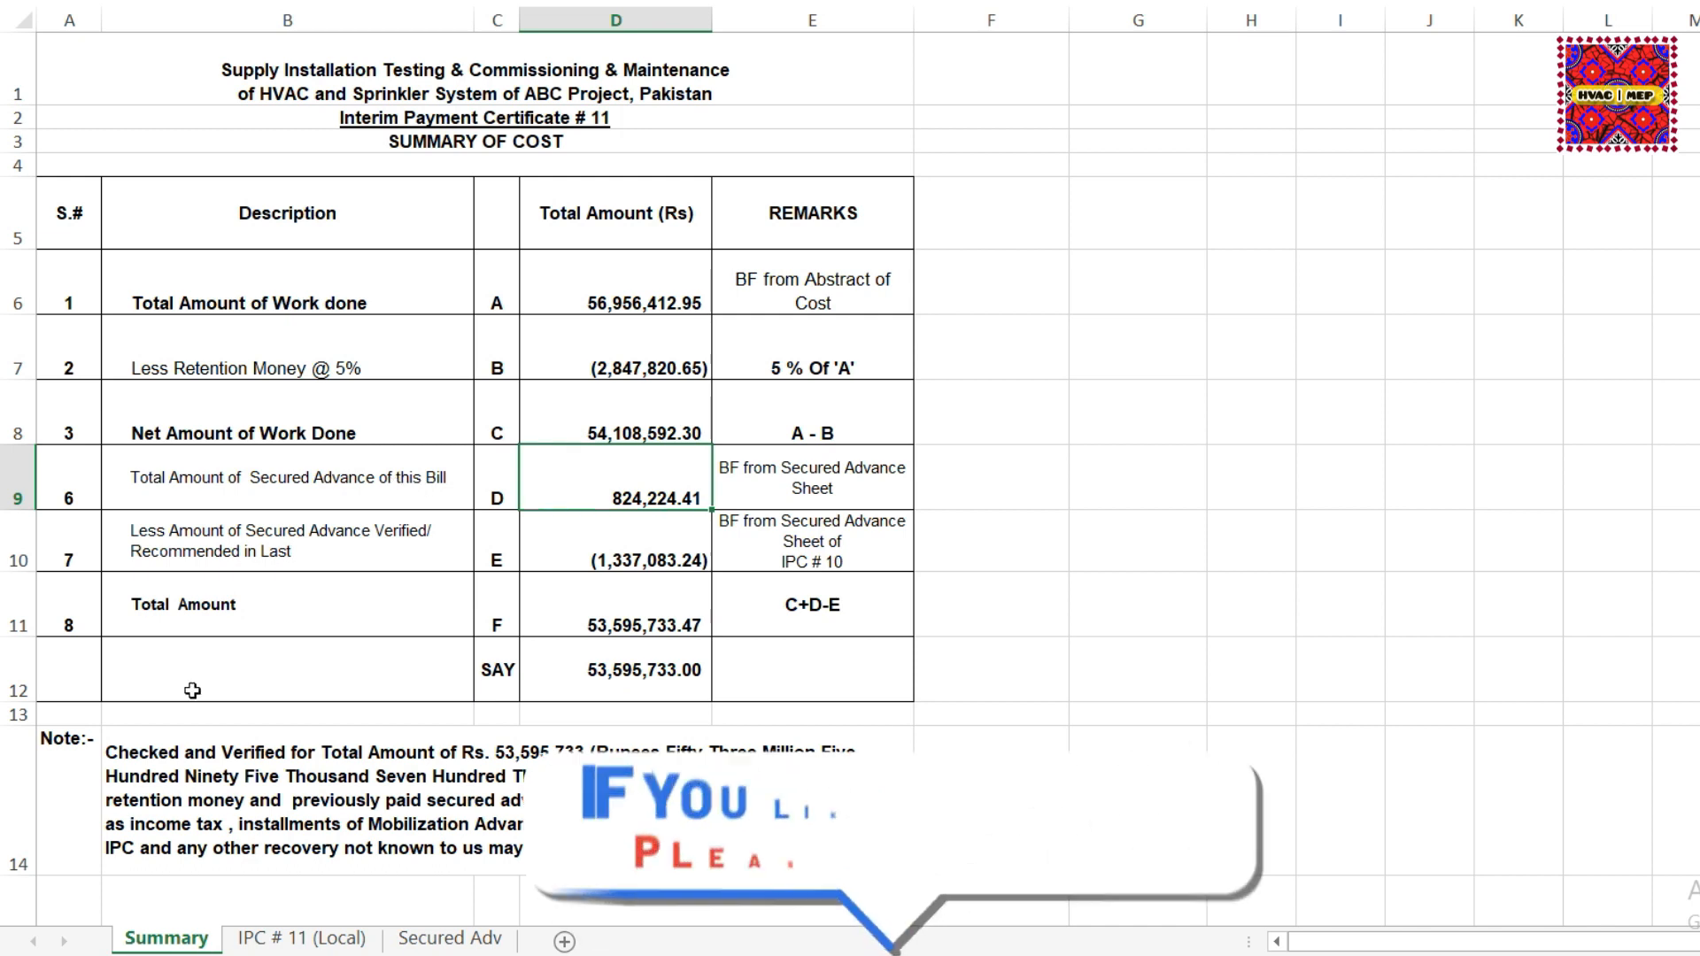
{"action": "left_click", "coordinate": [450, 938]}
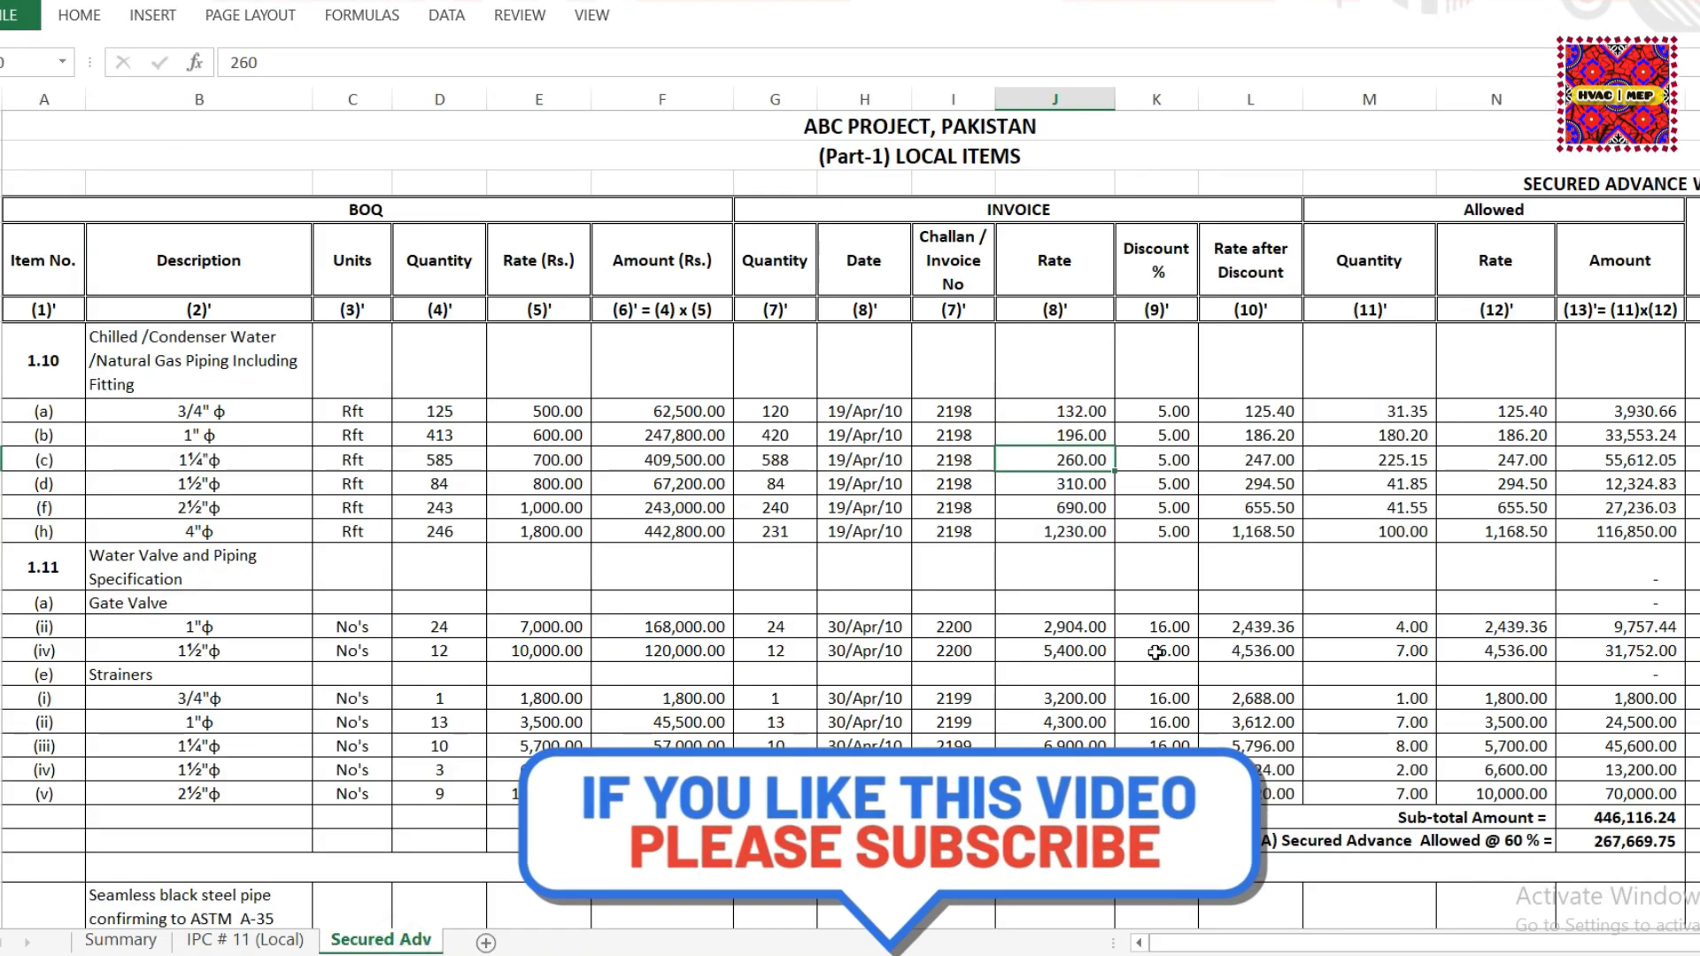
{"action": "scroll", "coordinate": [1155, 653], "scroll_direction": "down", "scroll_amount": 8}
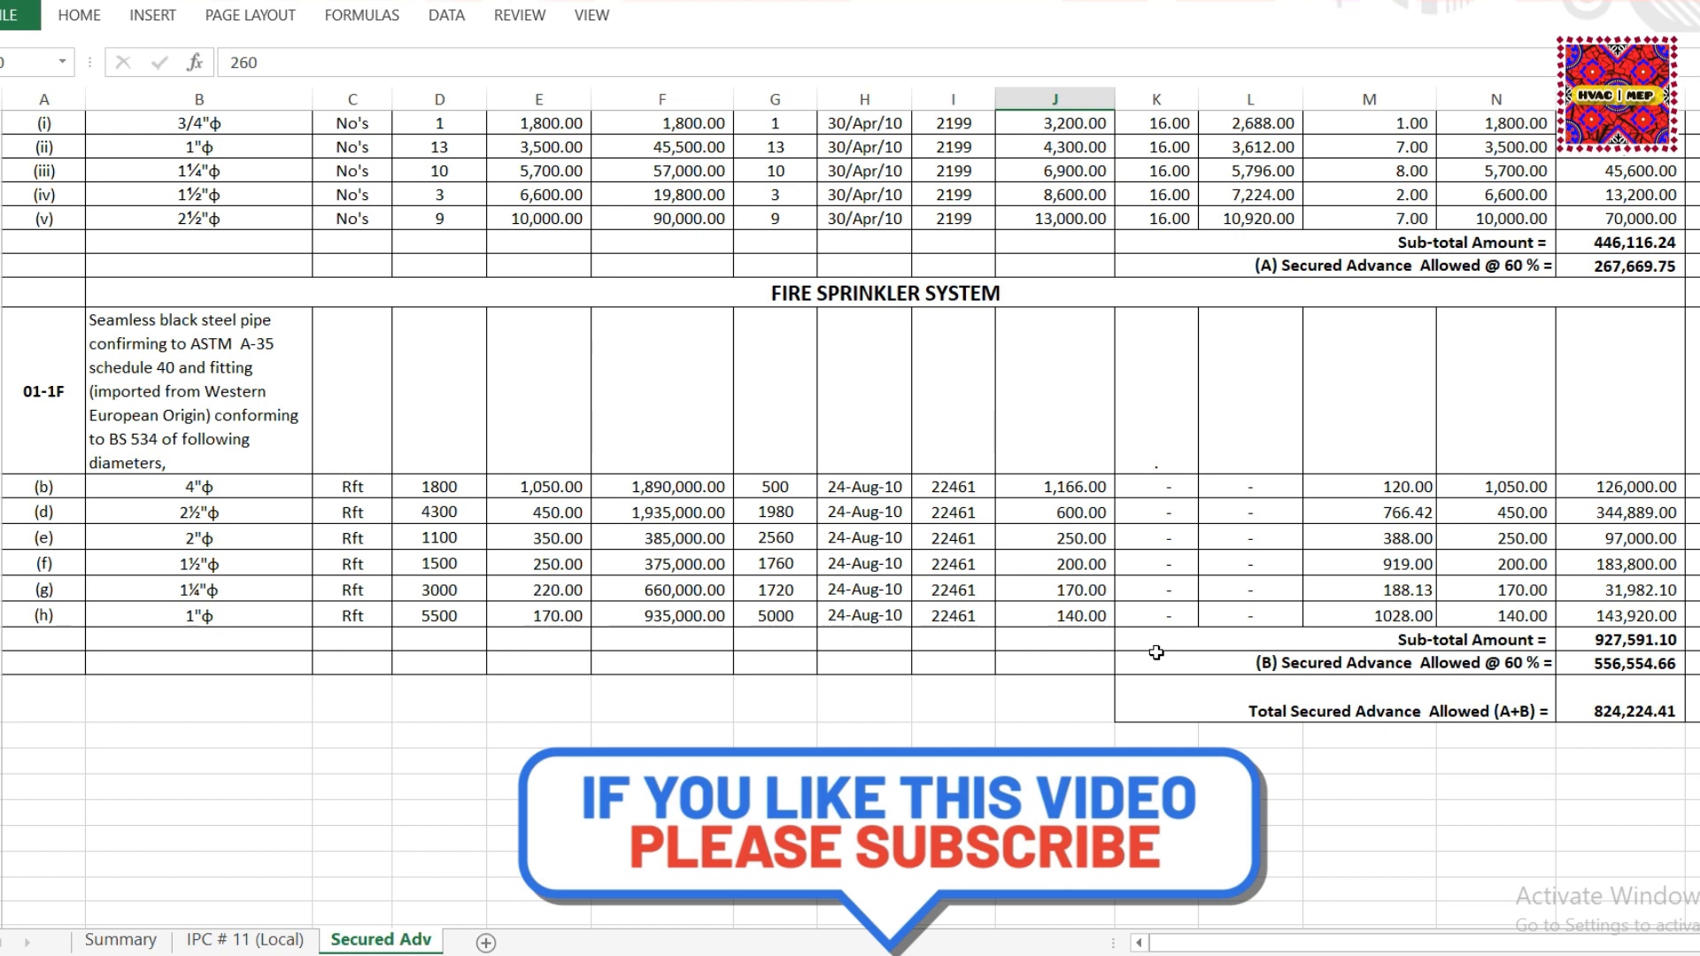
{"action": "left_click", "coordinate": [1627, 708]}
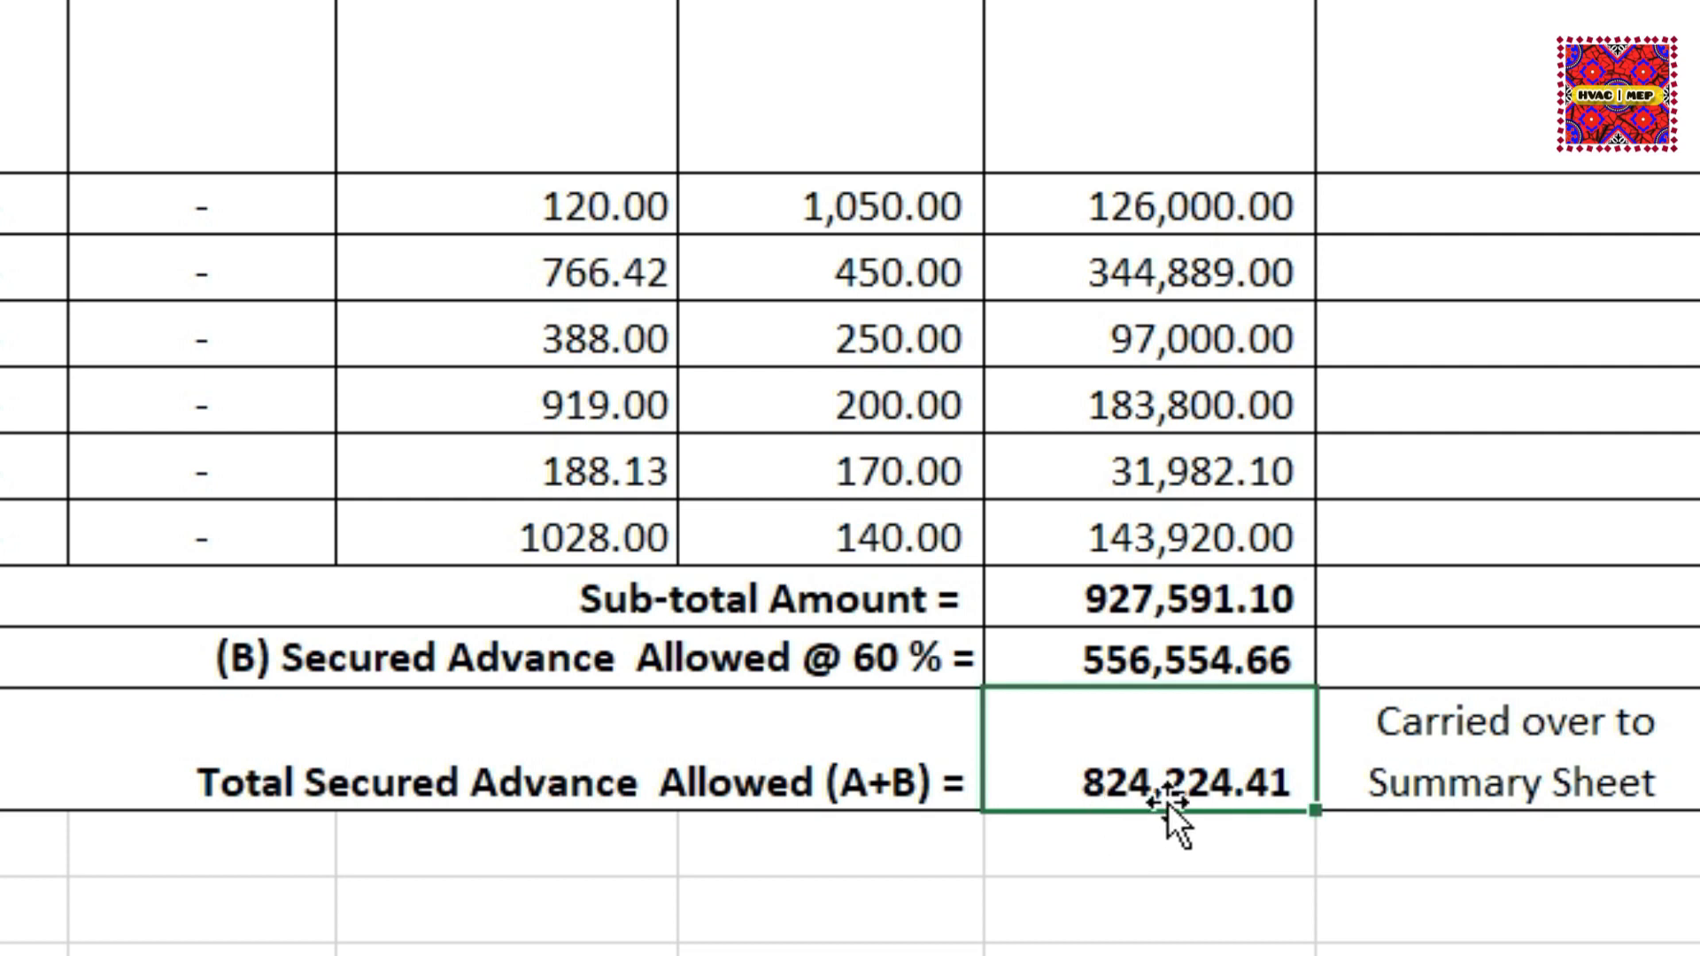
{"action": "left_click", "coordinate": [166, 937]}
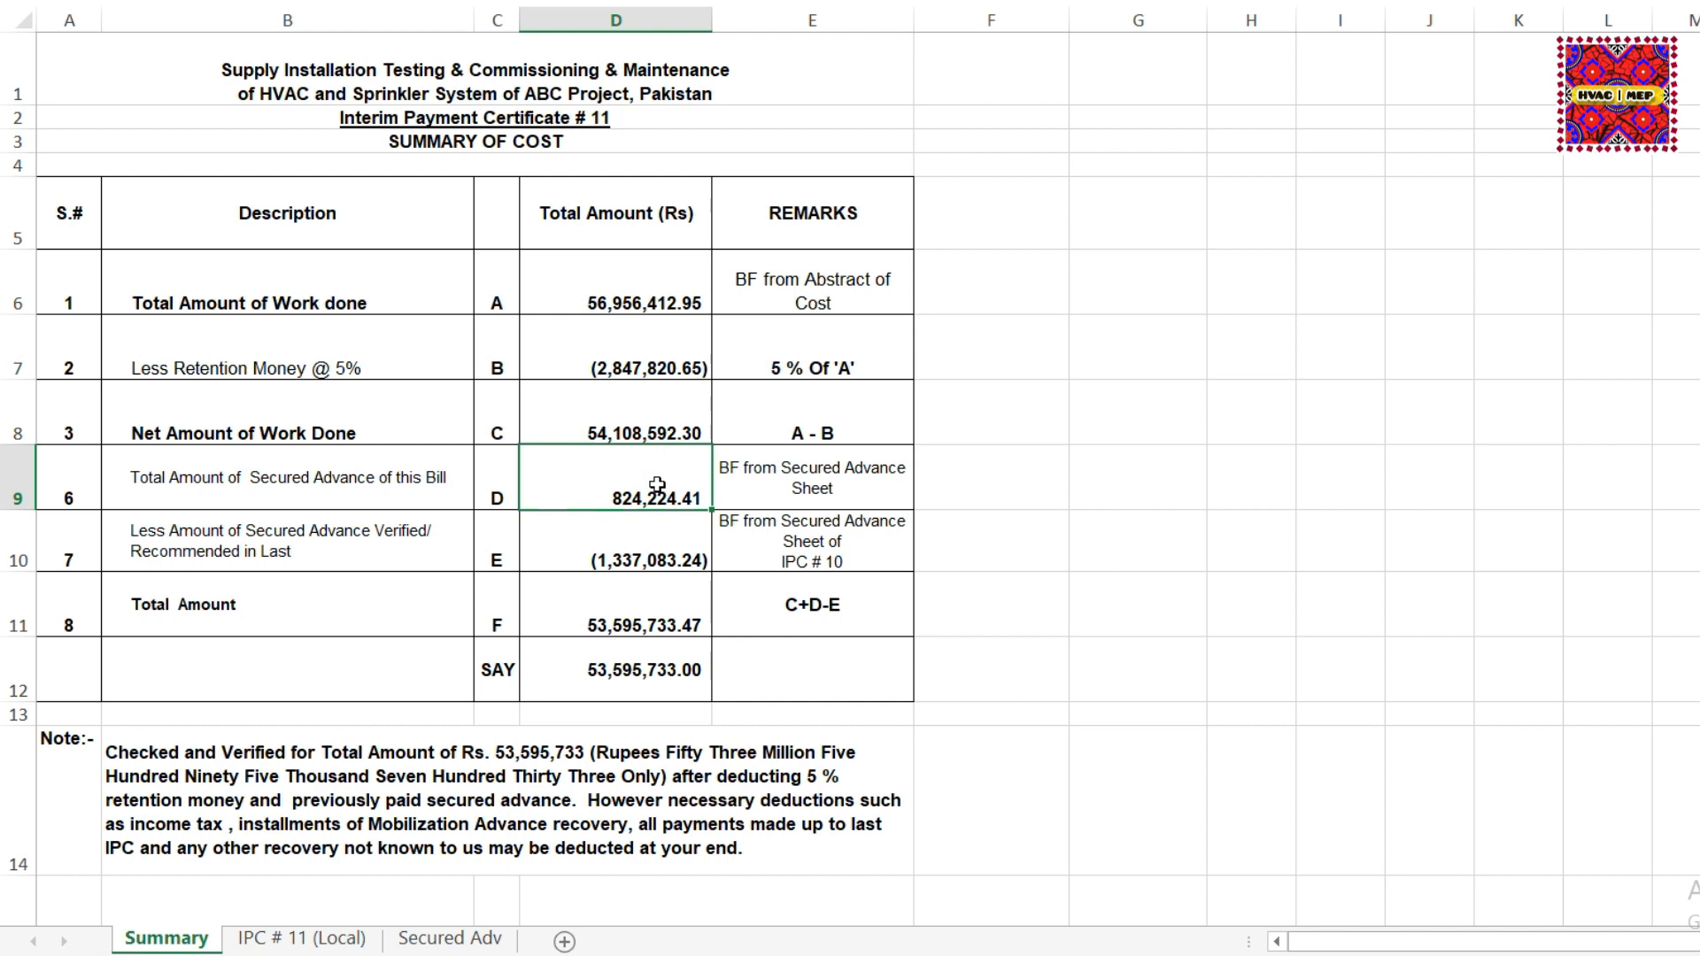
{"action": "left_click", "coordinate": [804, 502]}
{"action": "left_click", "coordinate": [699, 494]}
Compare the deduction for the last bill's secured advance with this bill's secured advance and the IPC # 10 remark.
{"action": "left_click", "coordinate": [597, 544]}
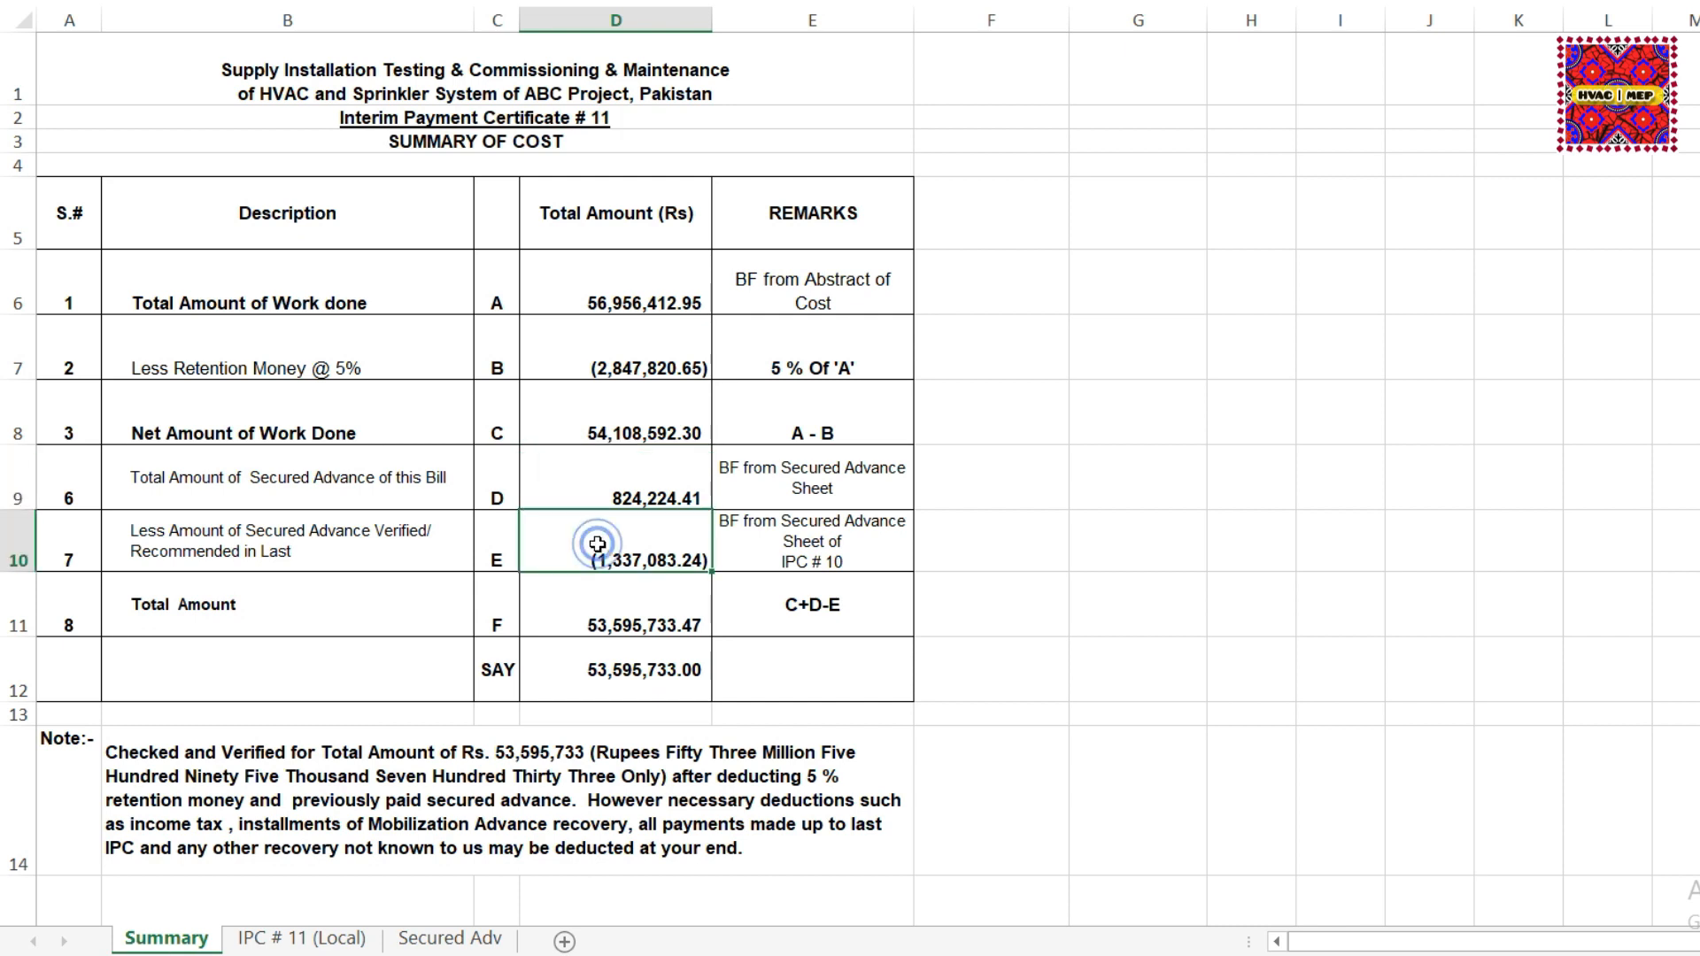
{"action": "left_click", "coordinate": [624, 117]}
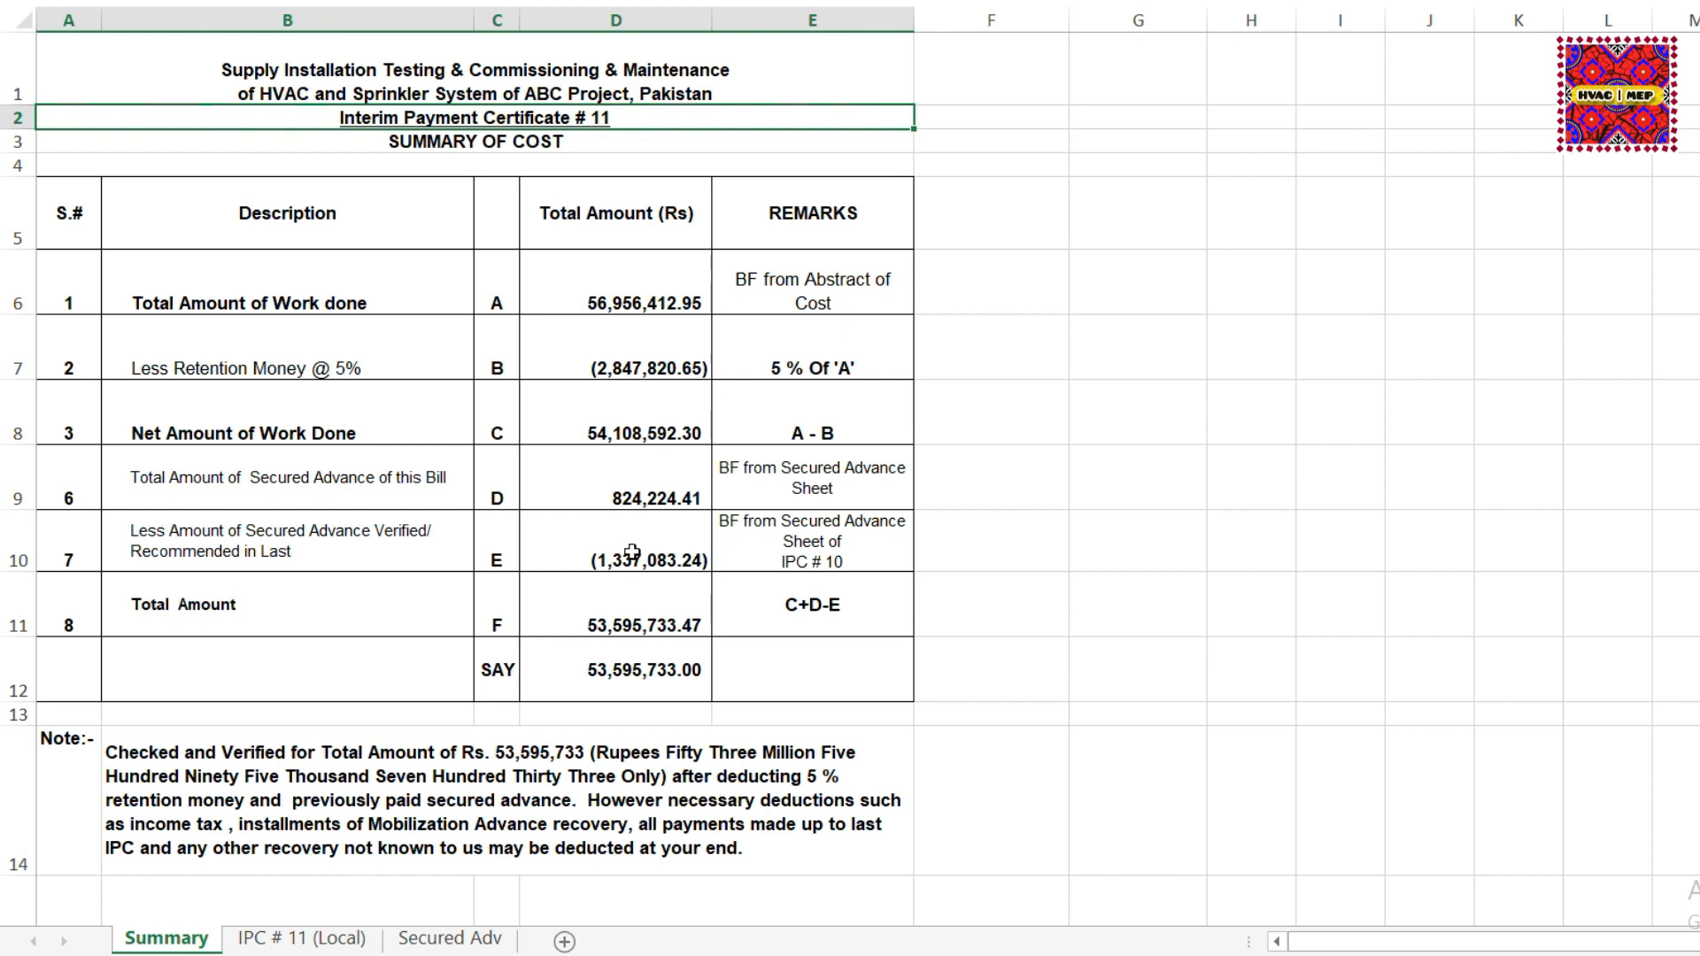
{"action": "left_click", "coordinate": [566, 542]}
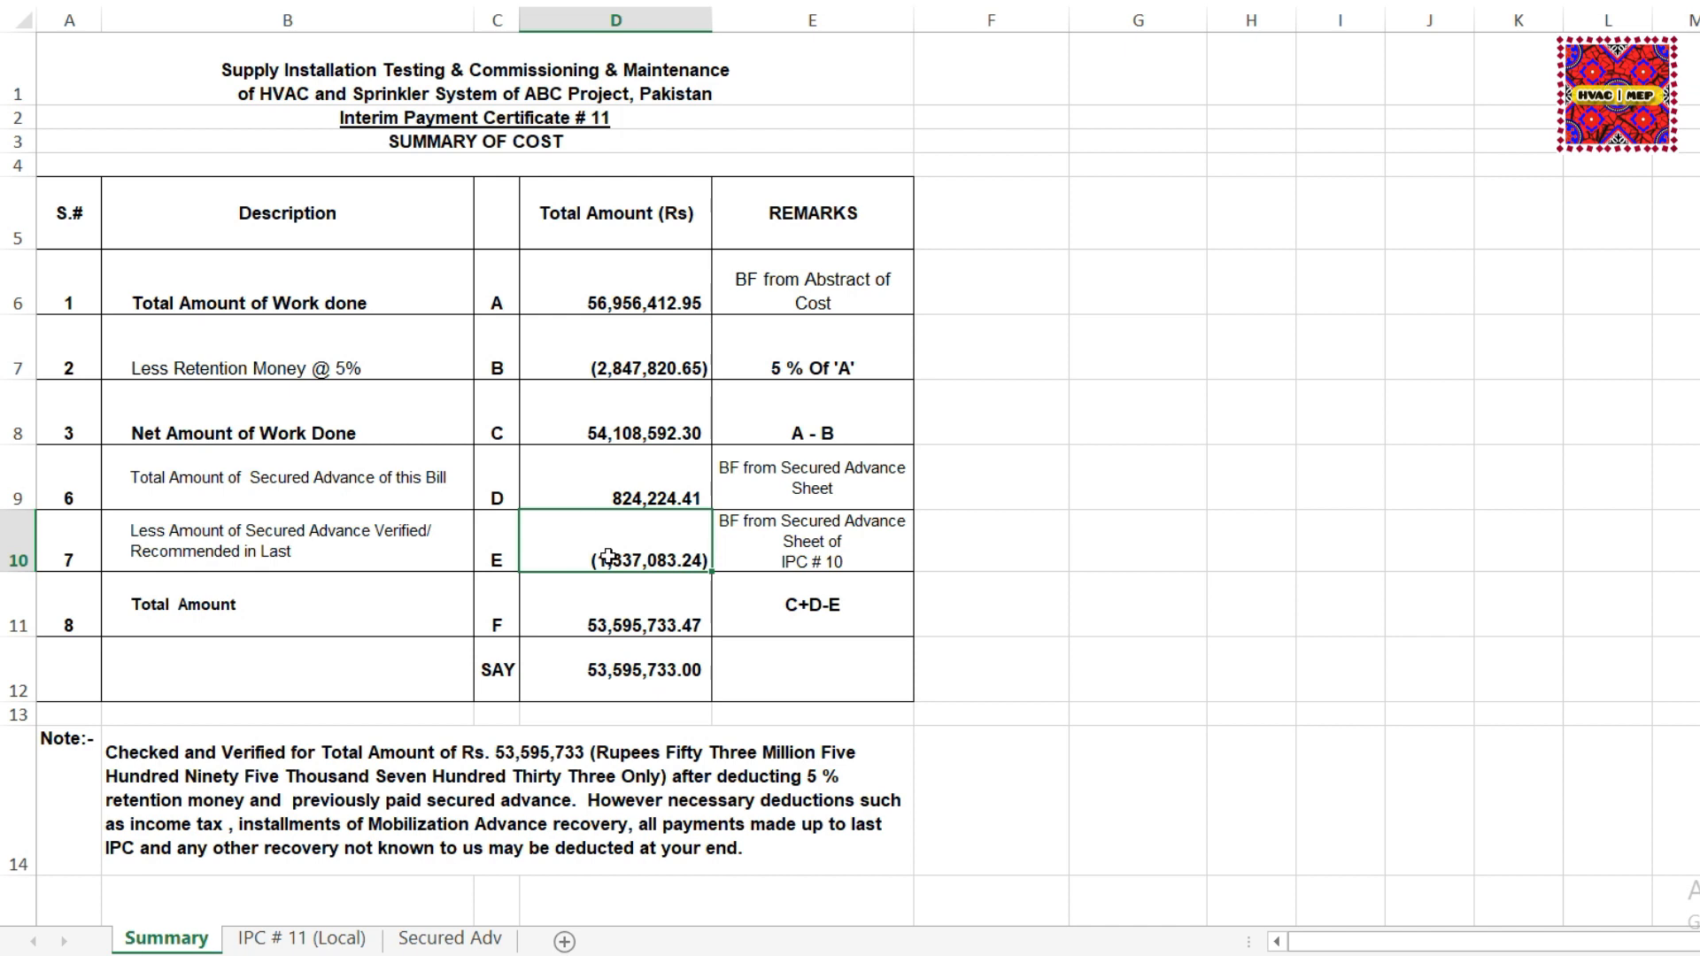
{"action": "left_click", "coordinate": [621, 485]}
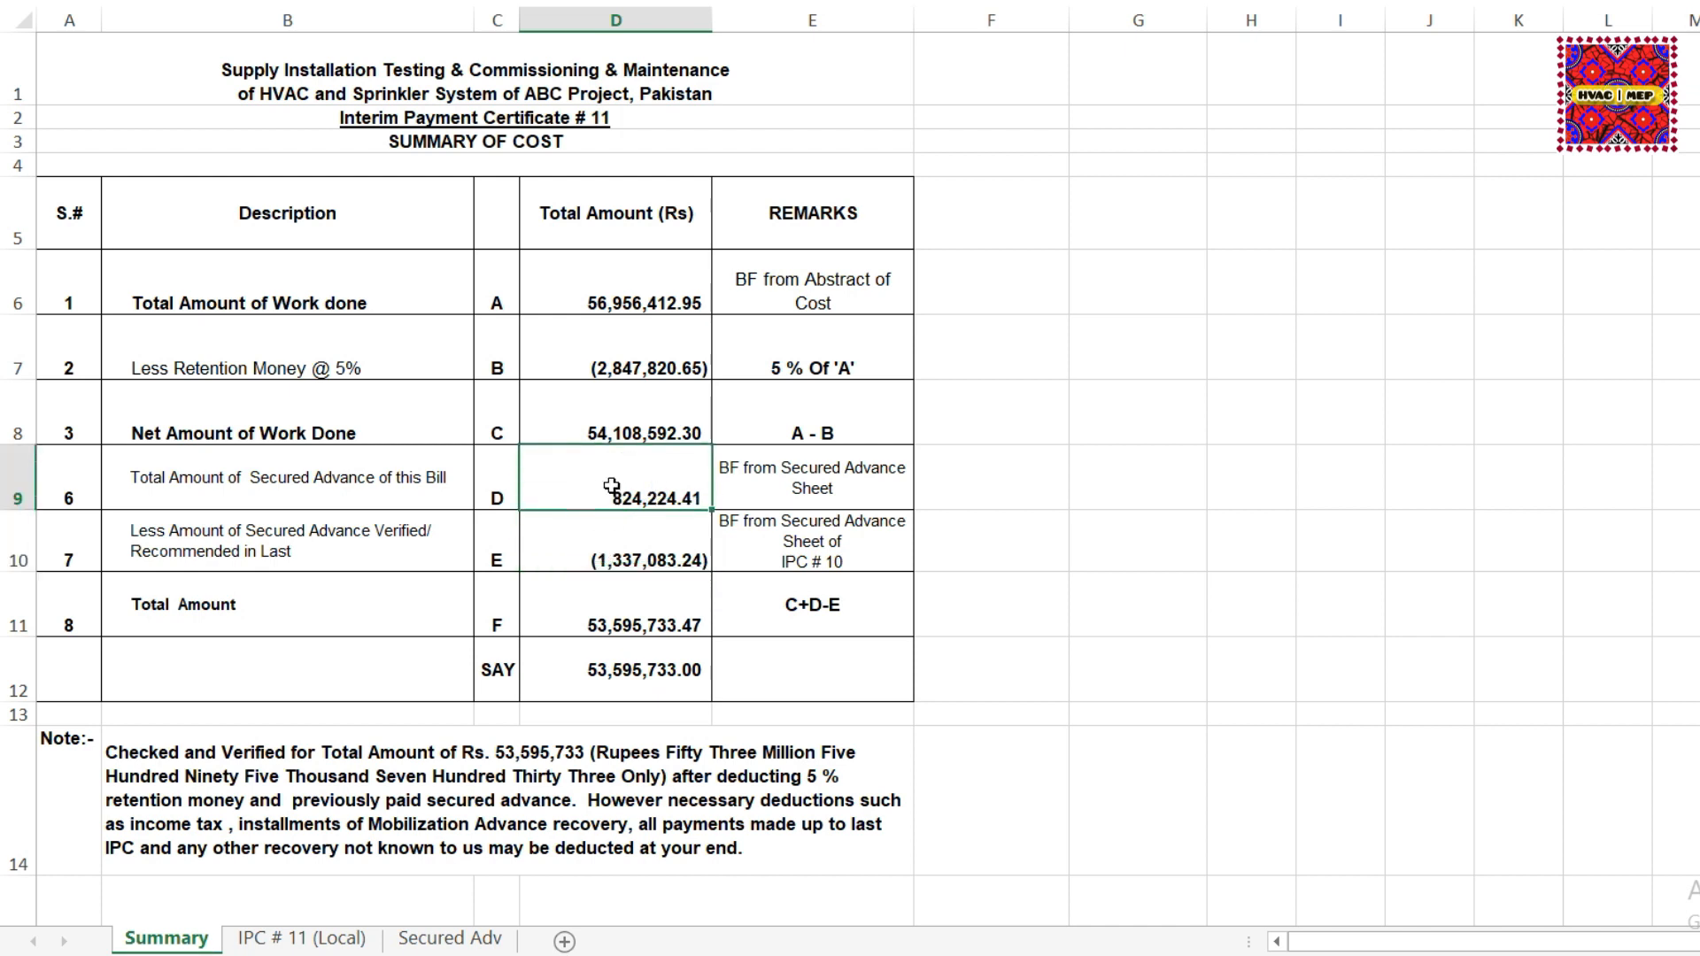
{"action": "left_click", "coordinate": [599, 550]}
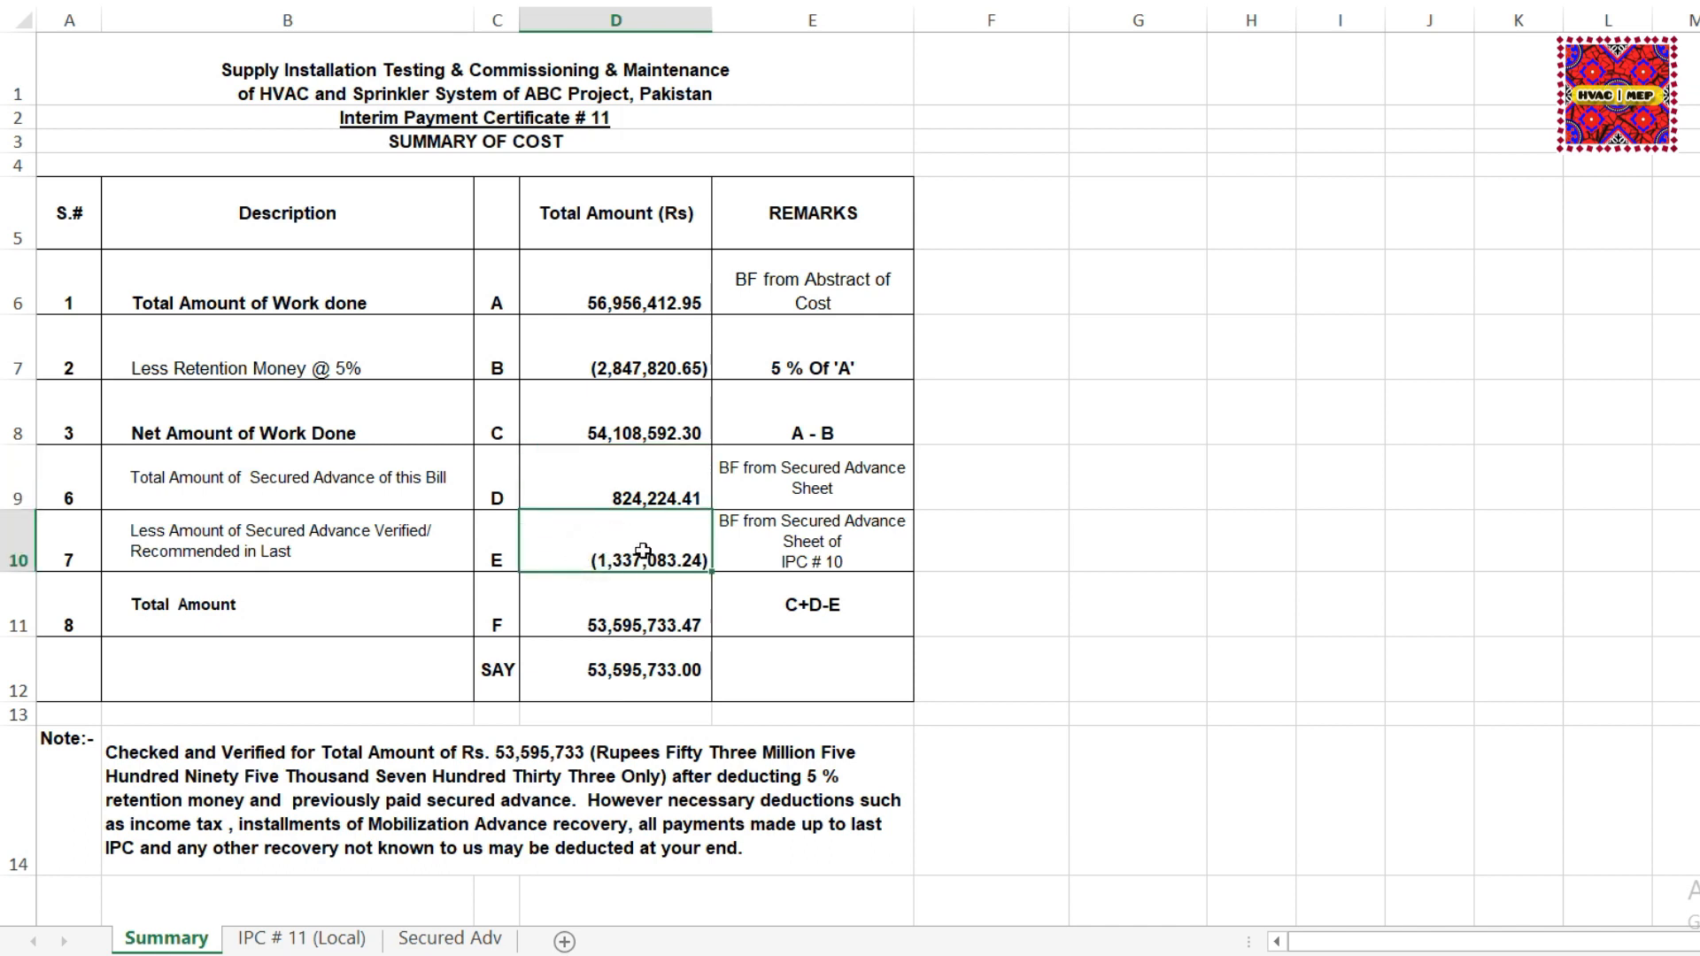
{"action": "left_click", "coordinate": [634, 485]}
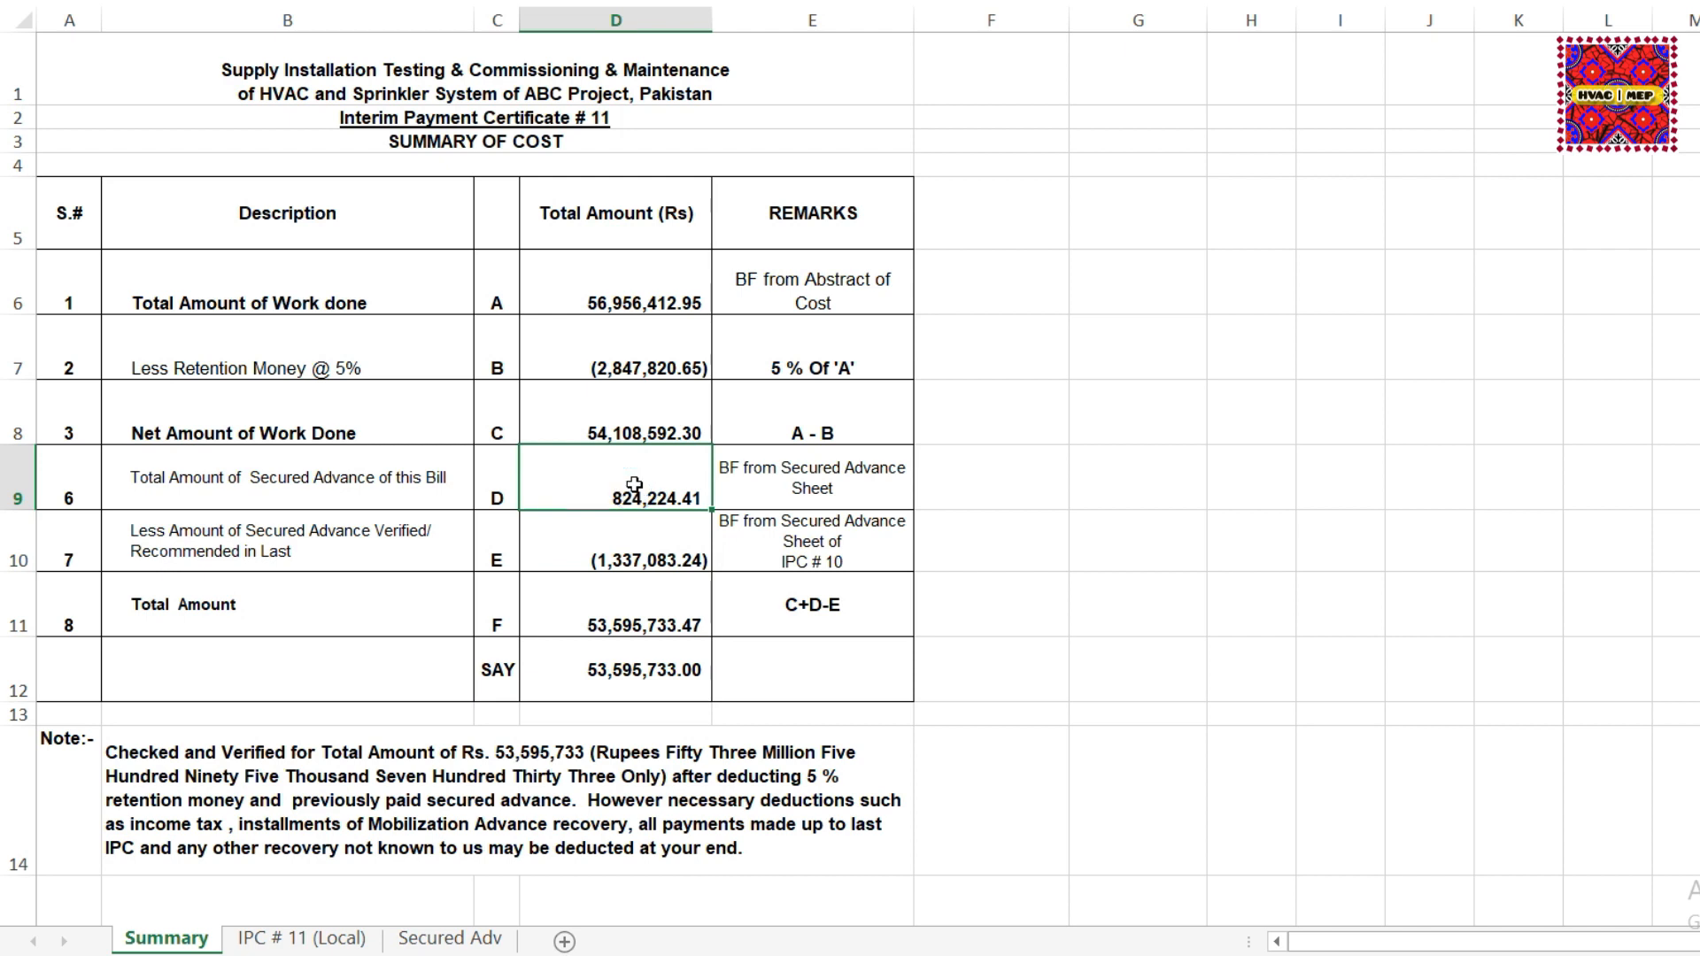
{"action": "left_click", "coordinate": [643, 551]}
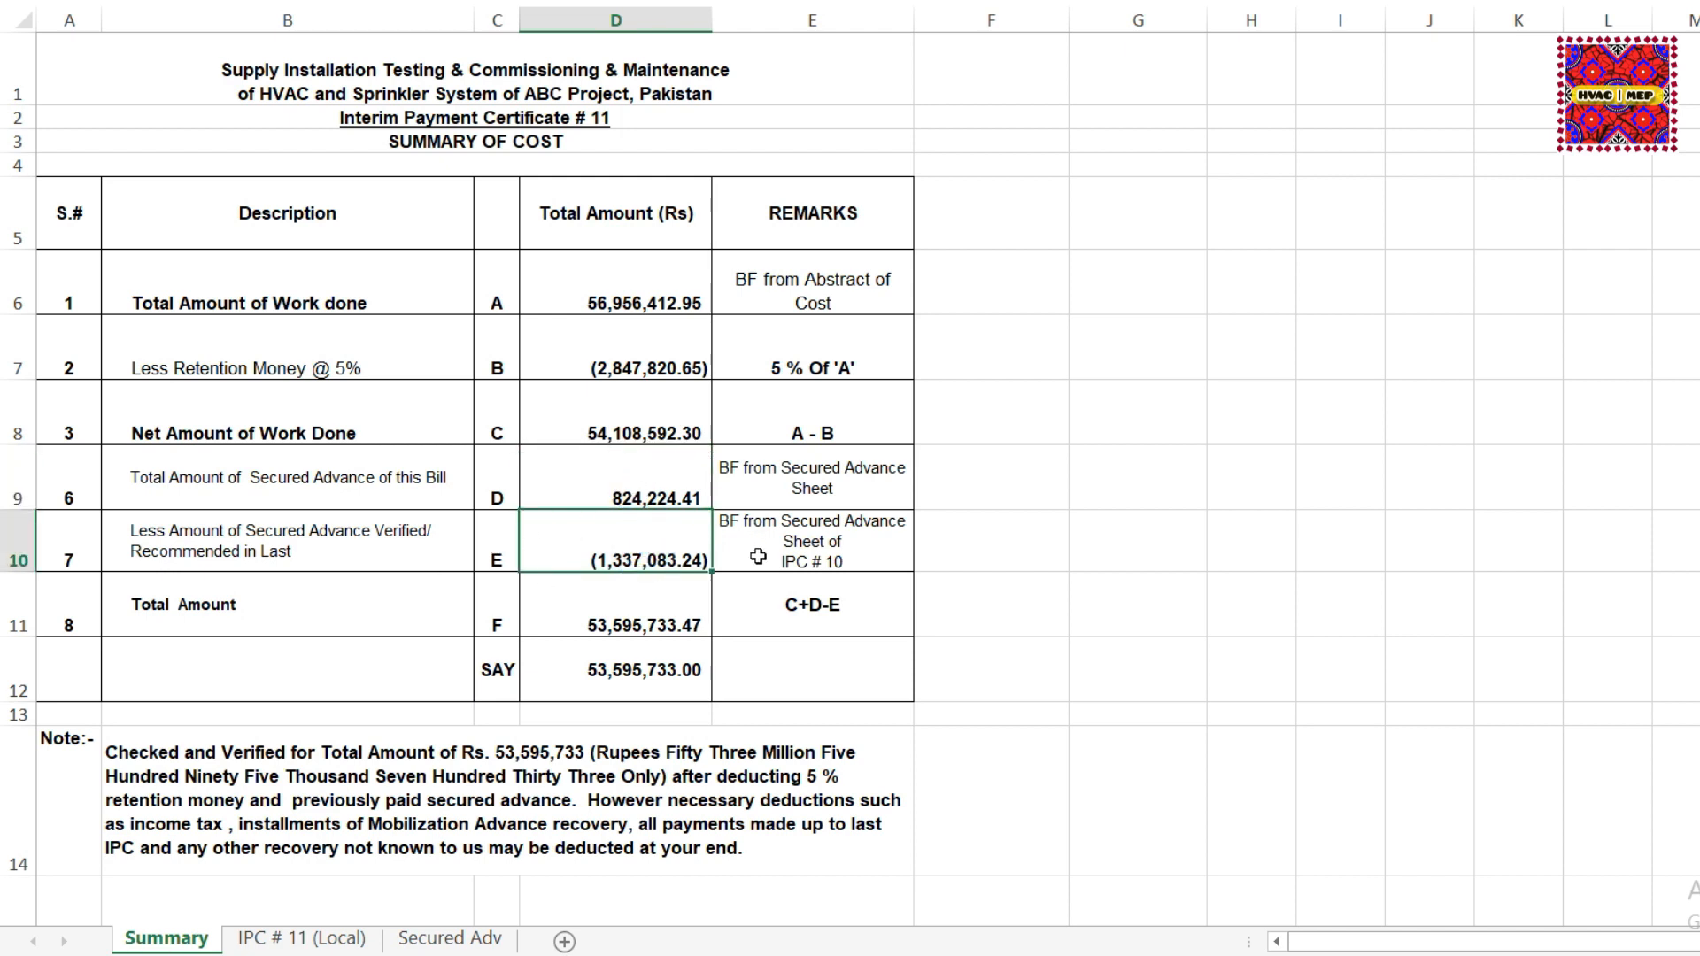
{"action": "left_click", "coordinate": [823, 544]}
{"action": "left_click", "coordinate": [663, 550]}
{"action": "left_click", "coordinate": [634, 477]}
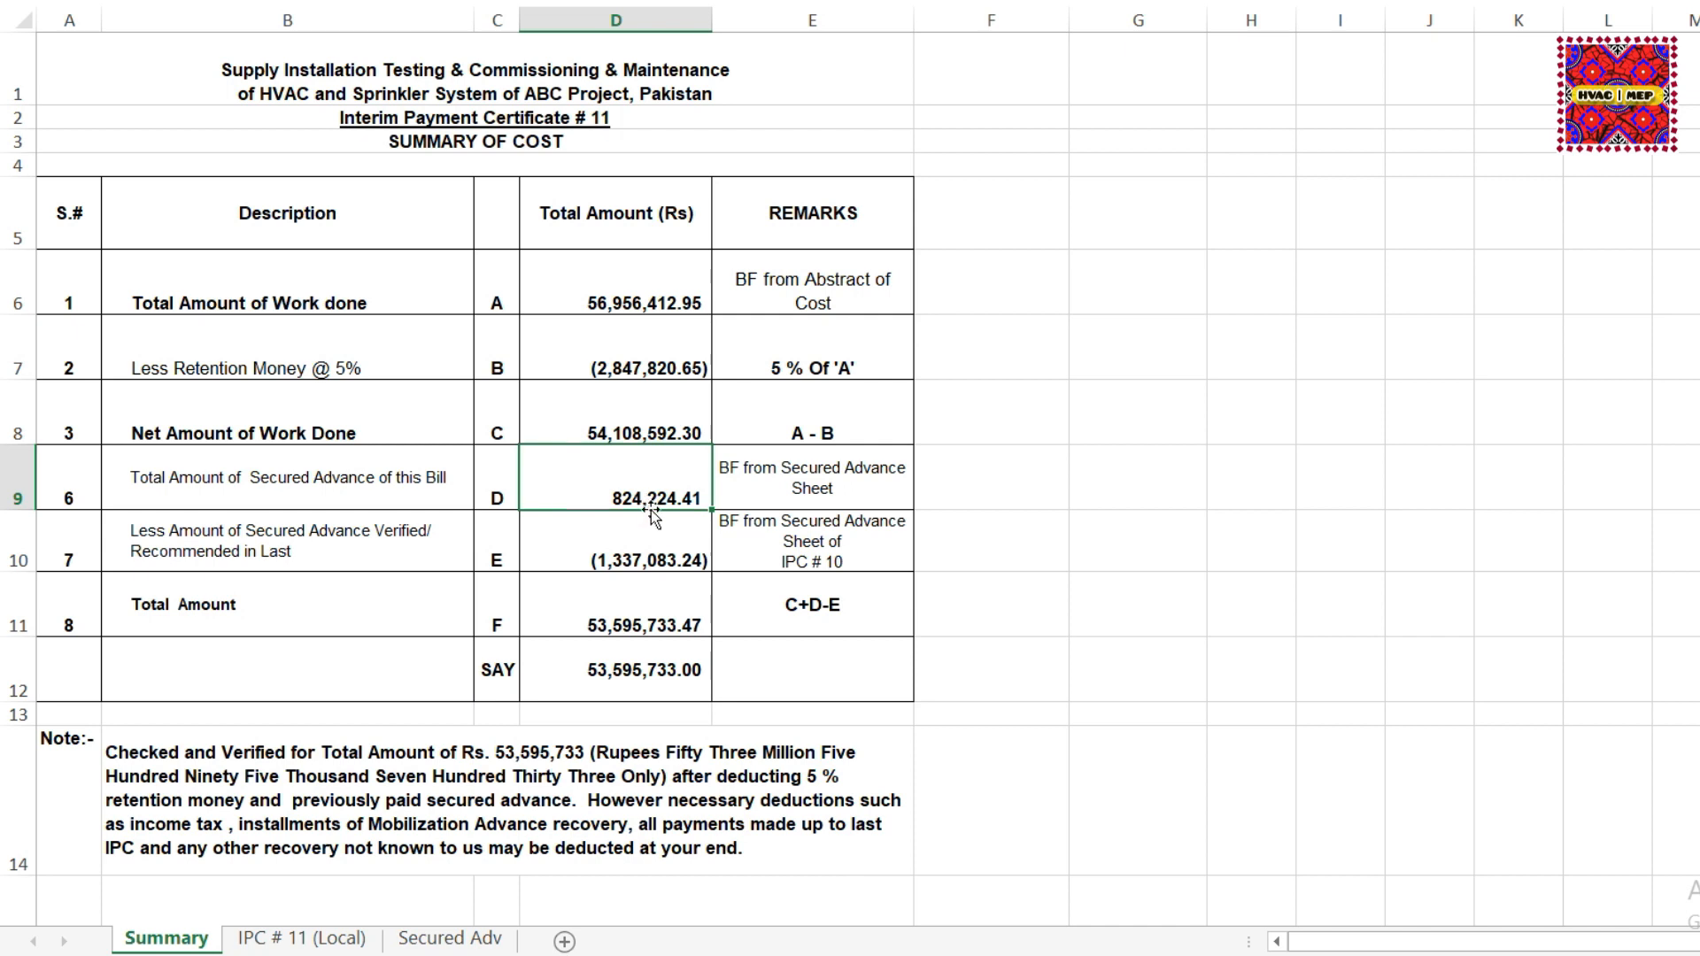
Check the Total Amount against the net work done, this bill's secured advance and the last advance deduction, following the C+D-E remark.
{"action": "left_click", "coordinate": [327, 613]}
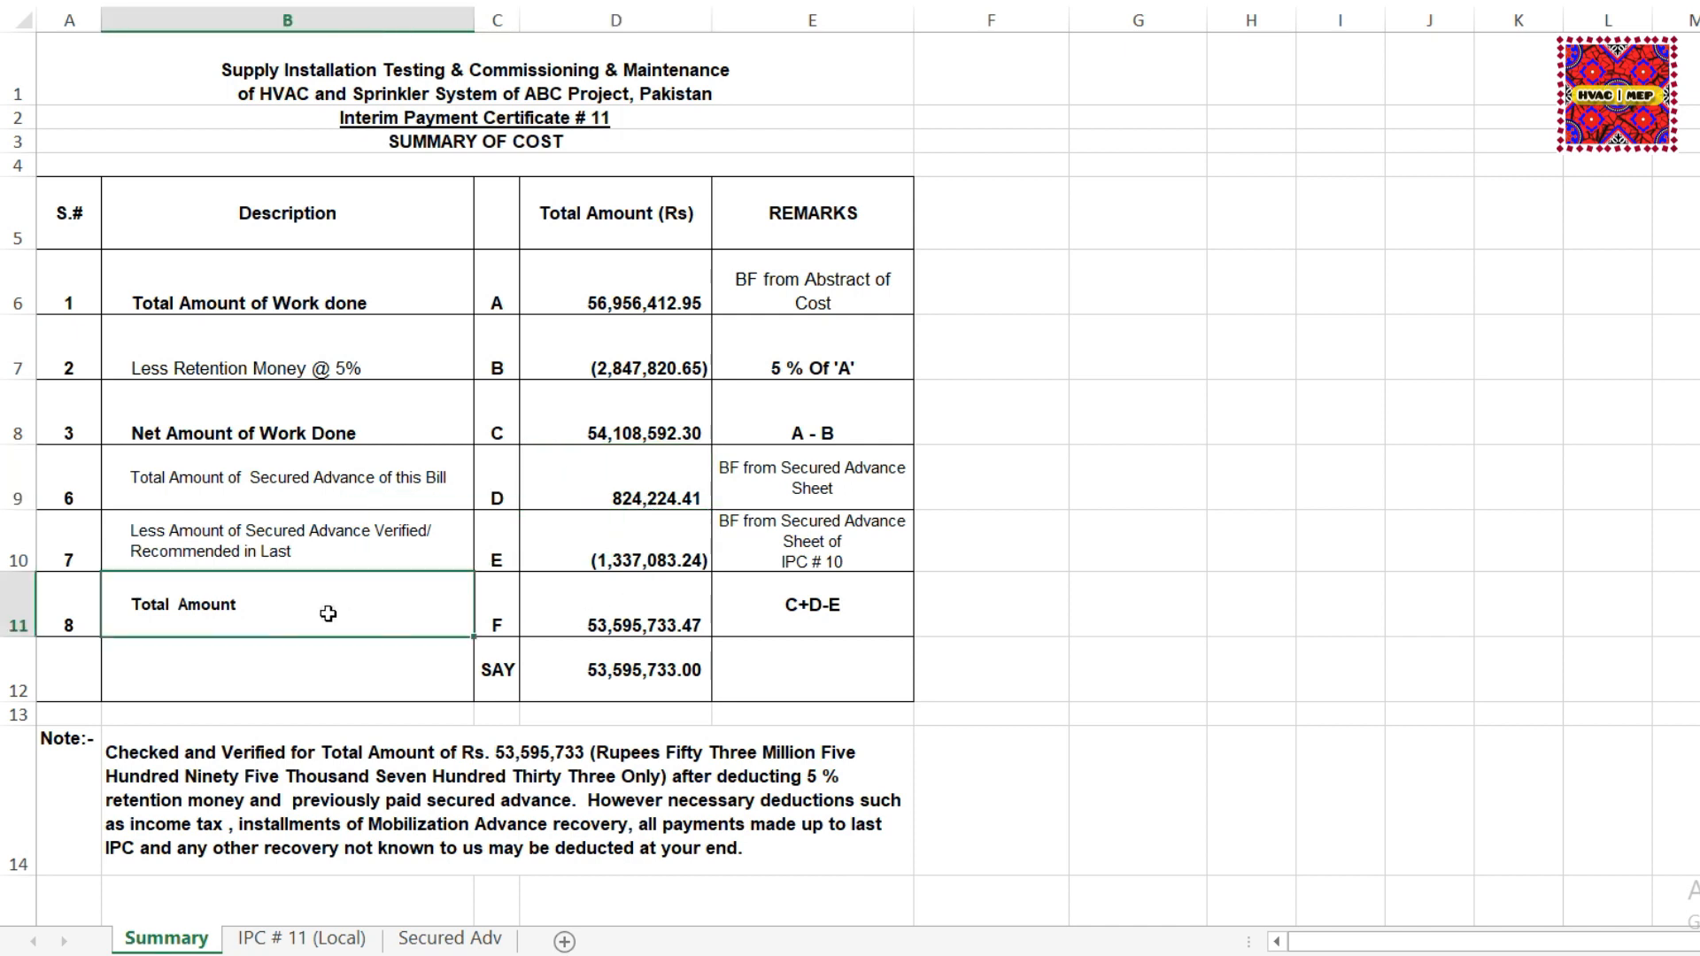
{"action": "left_click", "coordinate": [586, 621]}
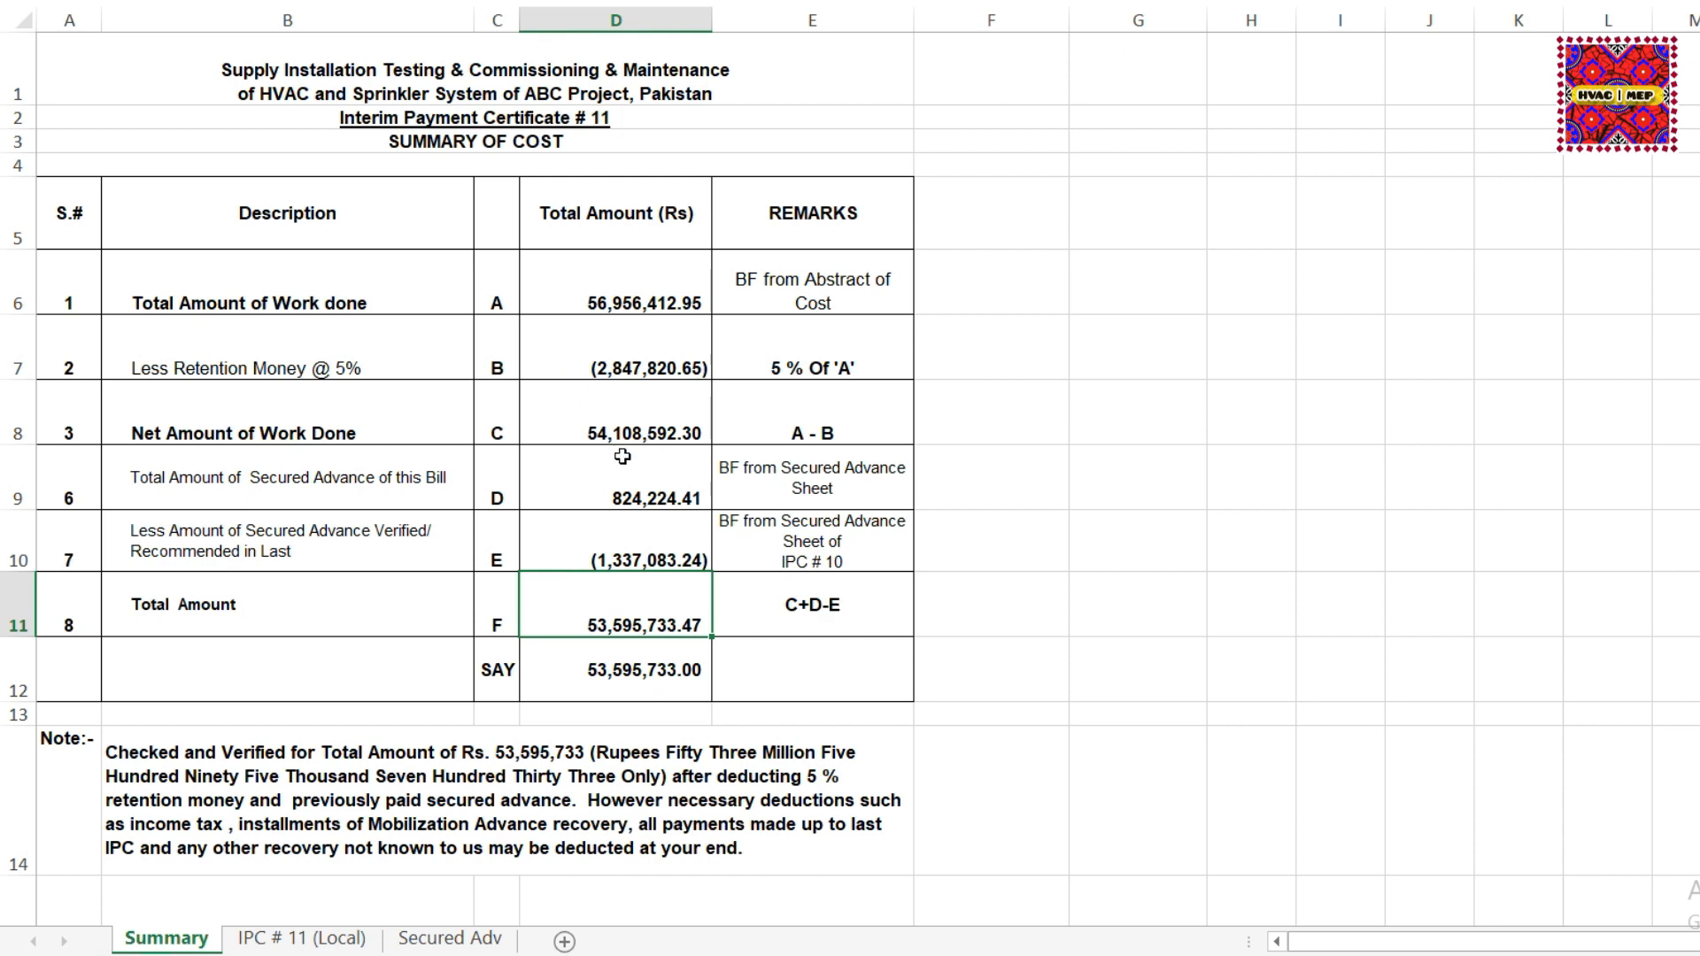
{"action": "left_click", "coordinate": [630, 416]}
{"action": "left_click", "coordinate": [591, 485]}
{"action": "left_click", "coordinate": [591, 542]}
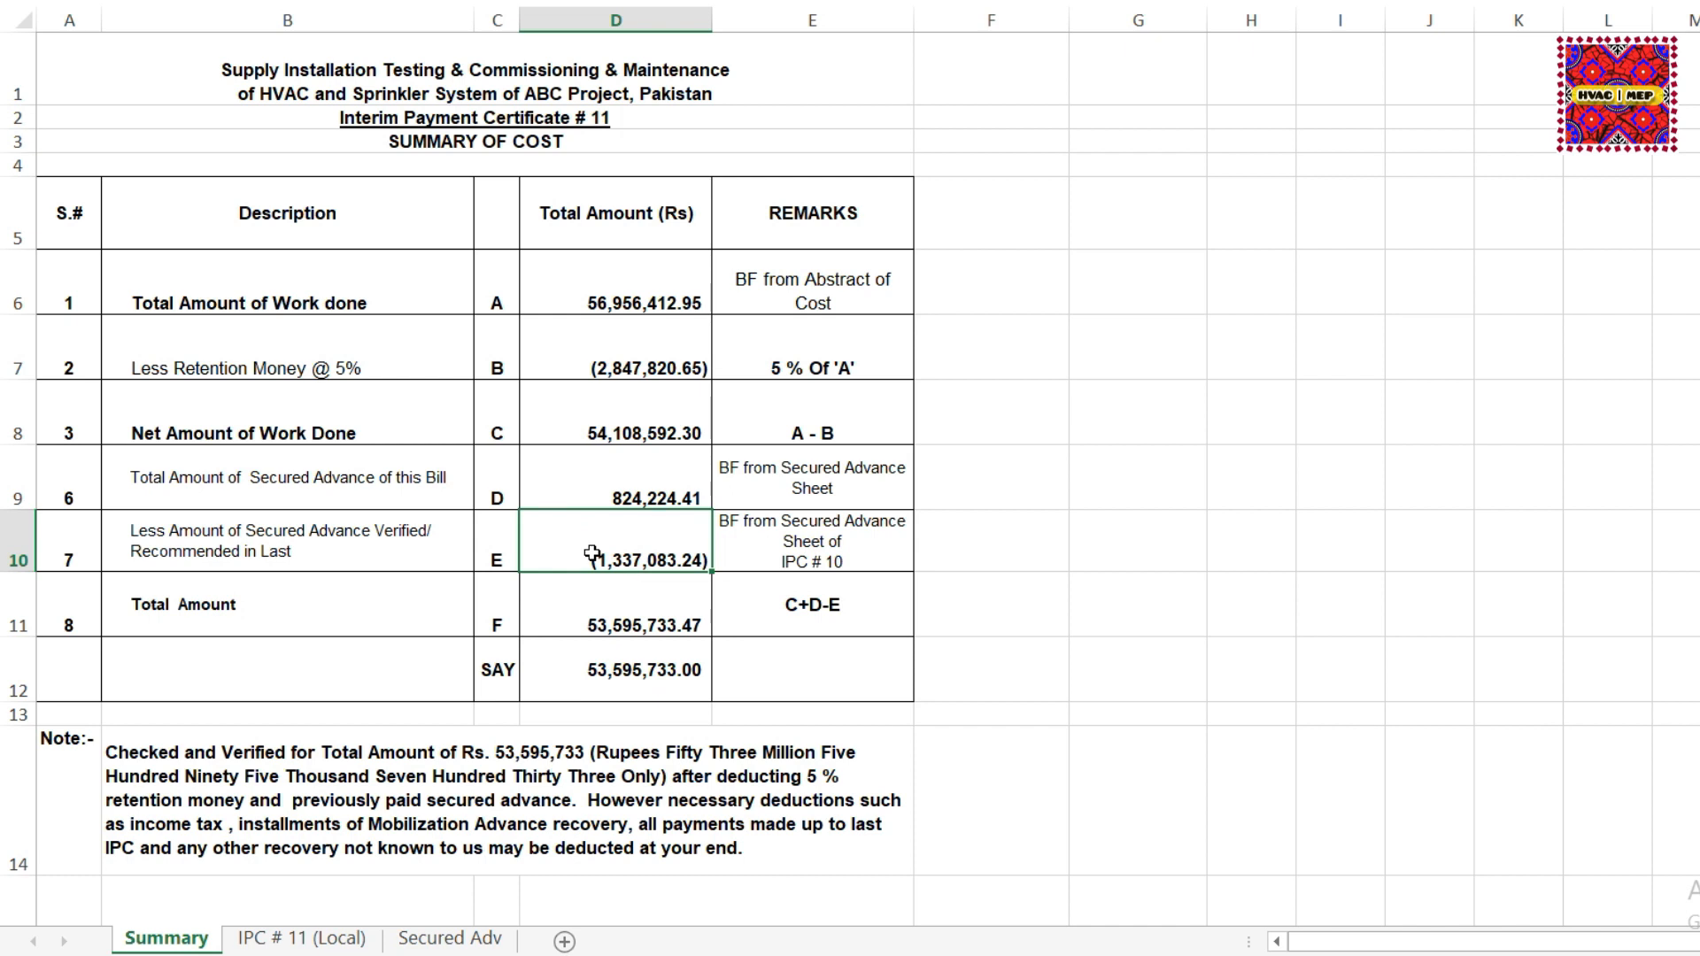
{"action": "left_click", "coordinate": [643, 445]}
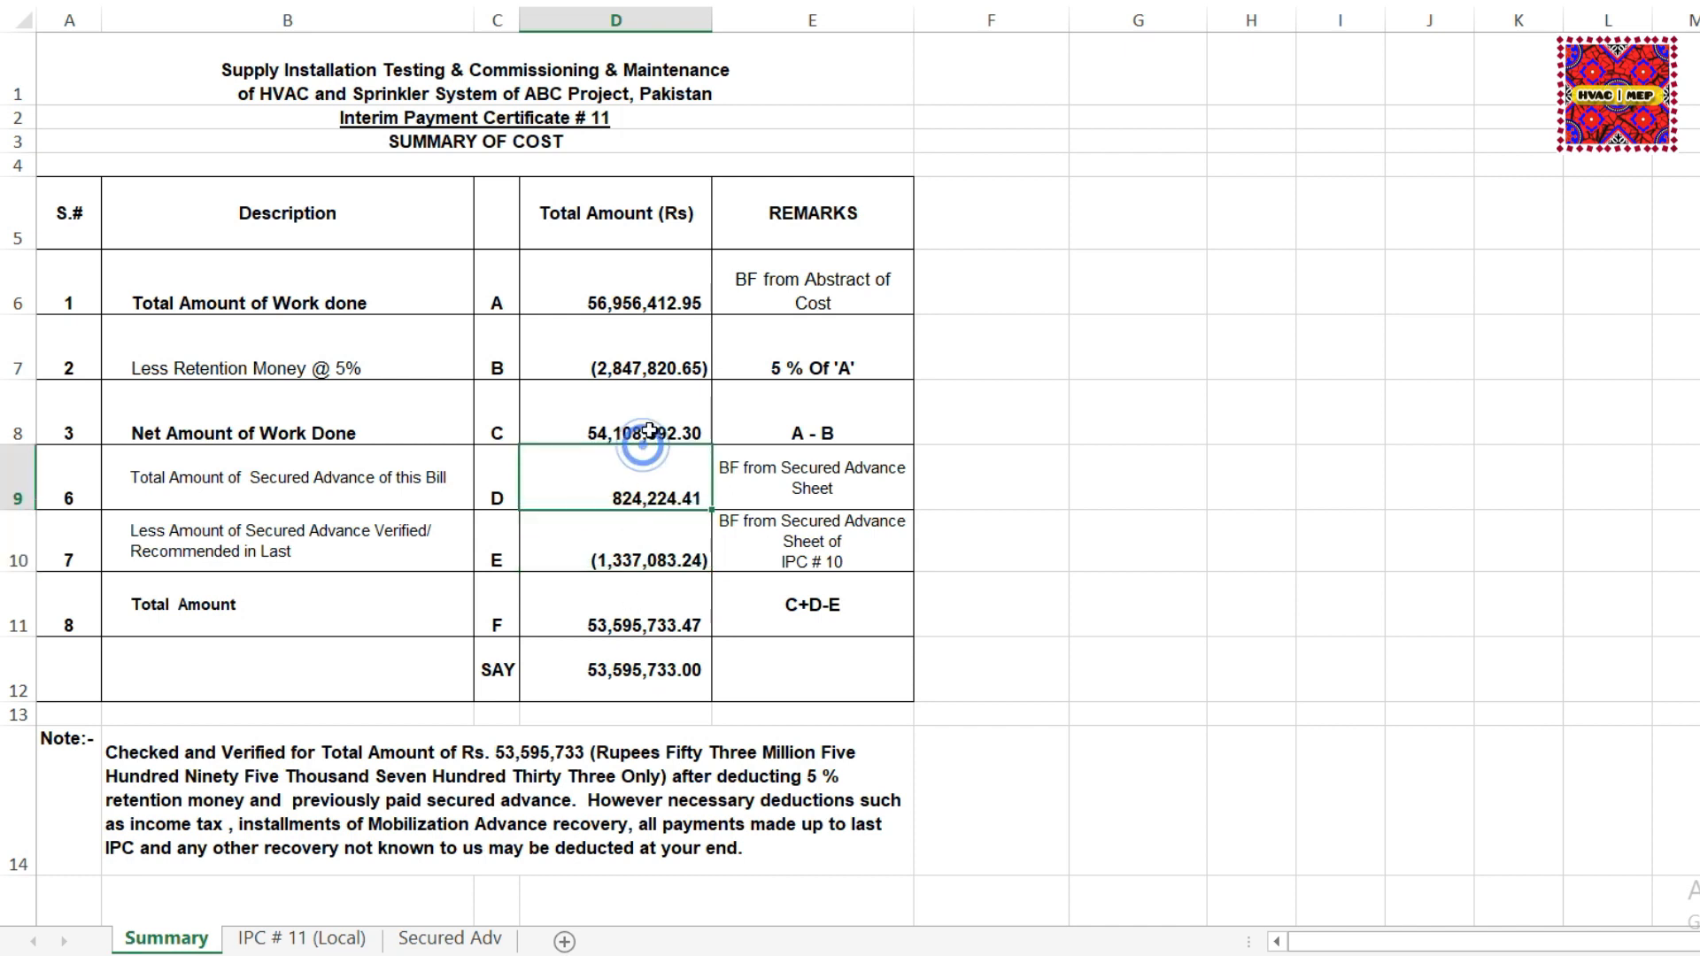
{"action": "left_click", "coordinate": [643, 432]}
{"action": "left_click", "coordinate": [640, 492]}
{"action": "left_click", "coordinate": [607, 547]}
{"action": "left_click", "coordinate": [620, 601]}
{"action": "double_click", "coordinate": [616, 602]}
{"action": "key", "text": "Escape"}
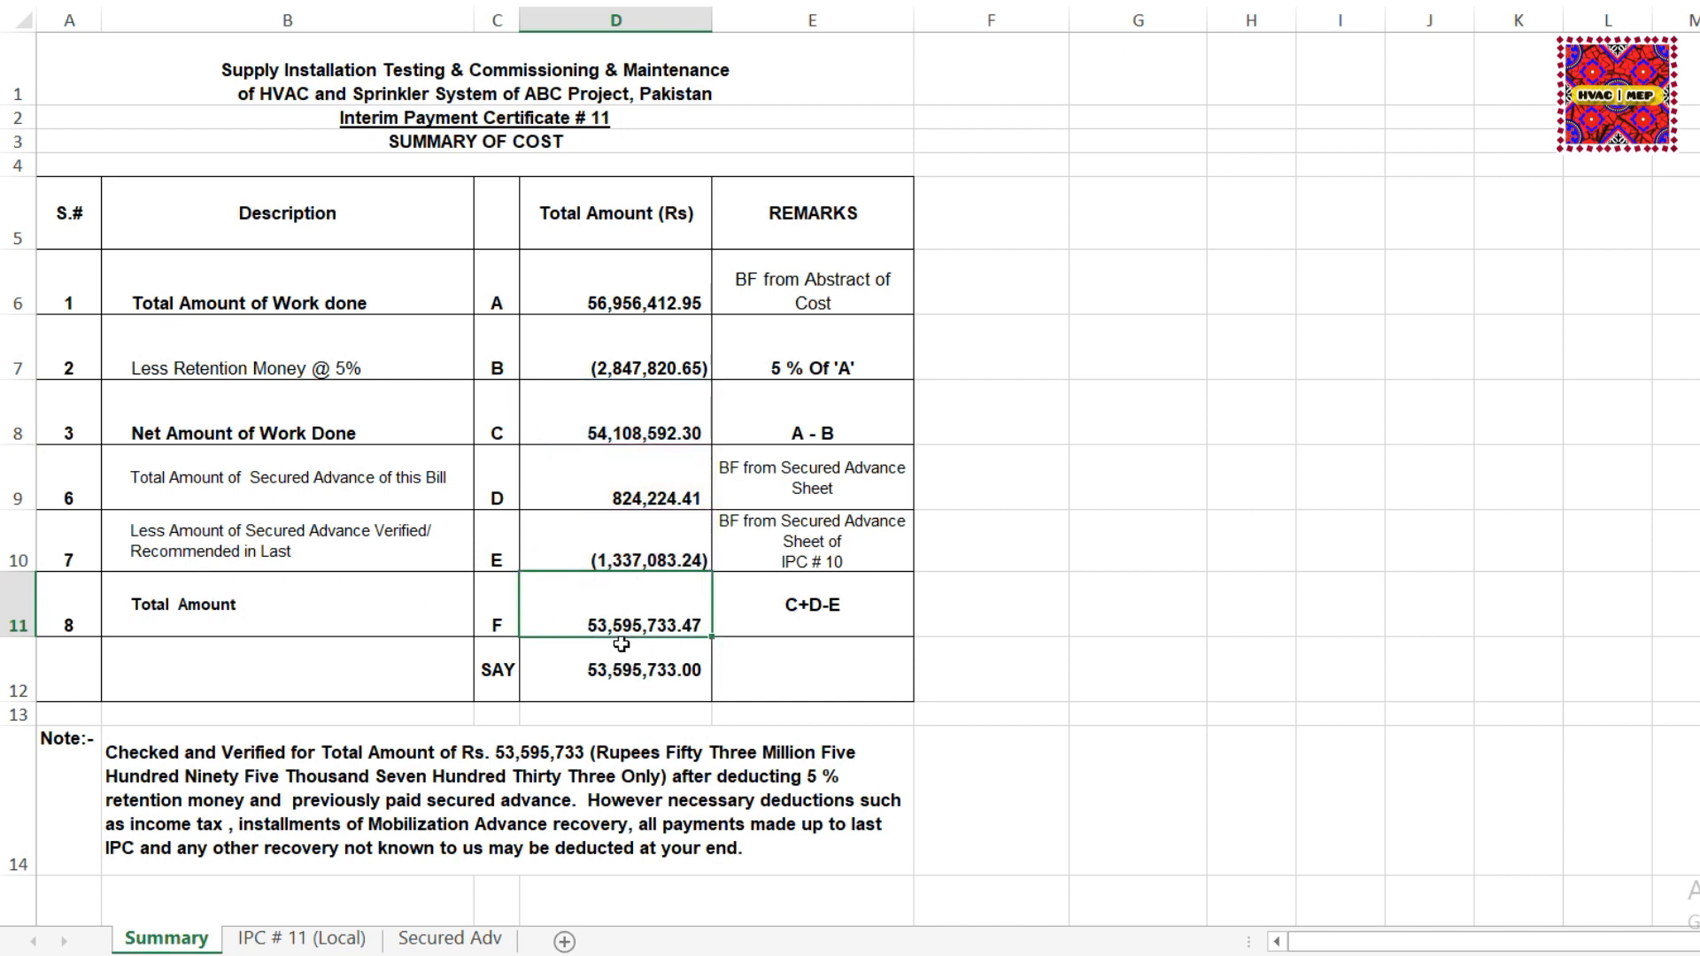
Review the rounded SAY amount and read the verification note beneath the summary table, including its retention money deduction.
{"action": "left_click", "coordinate": [664, 677]}
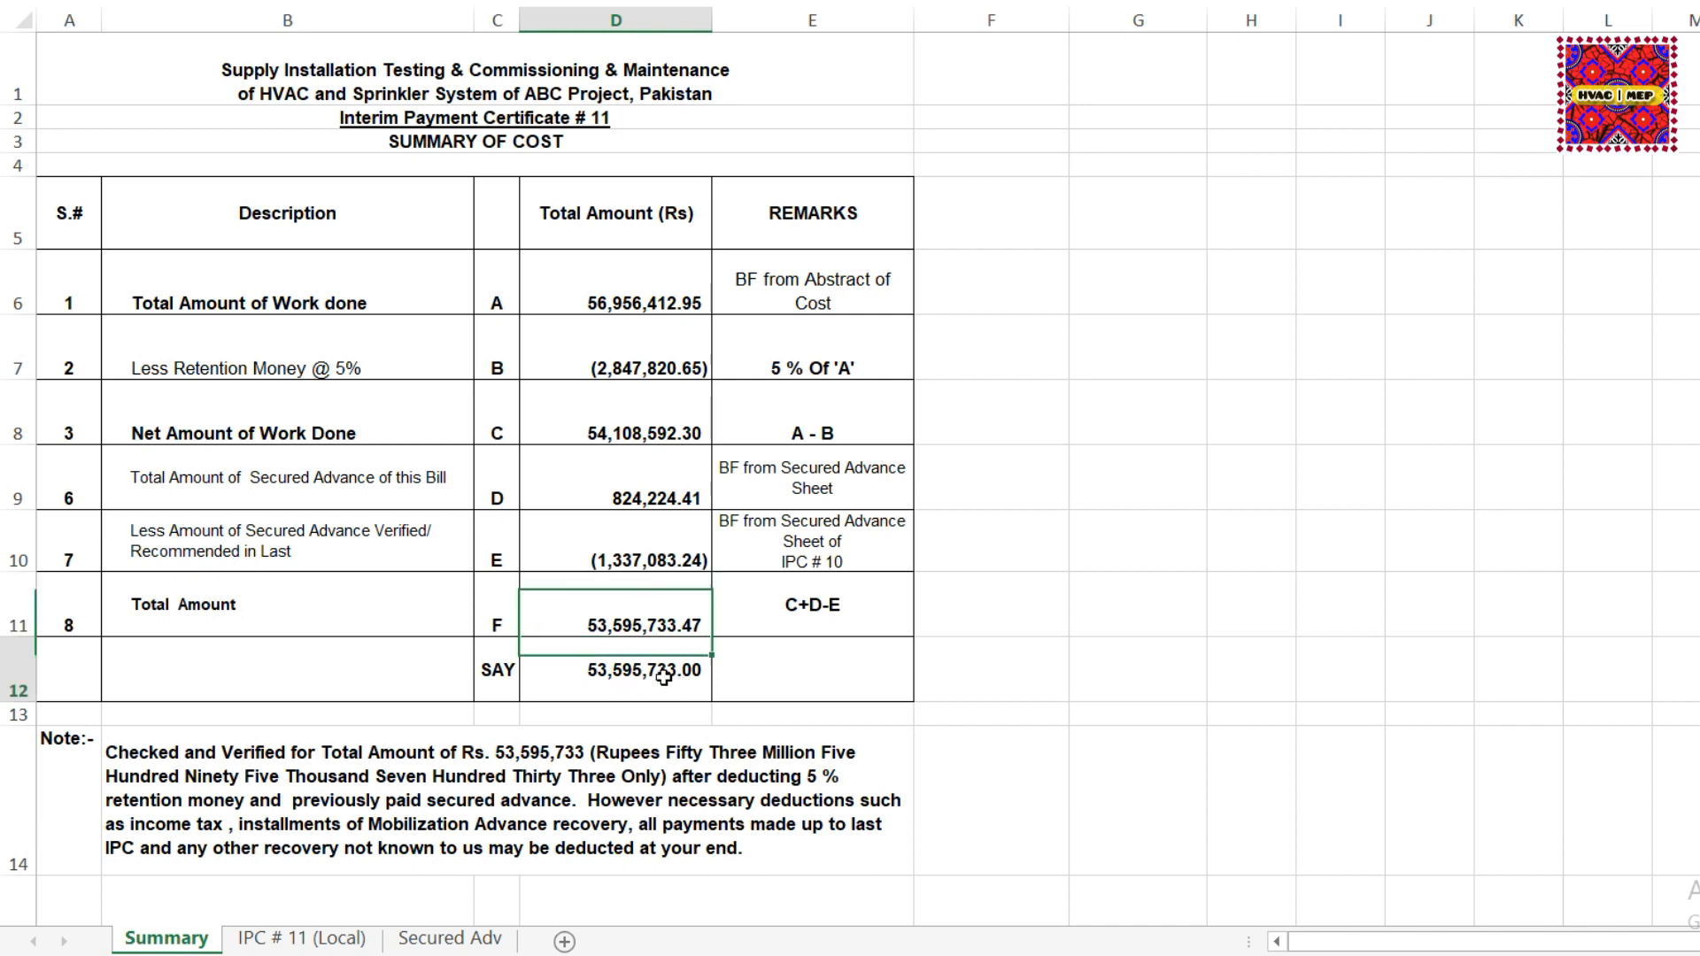
{"action": "scroll", "coordinate": [660, 679], "scroll_direction": "down", "scroll_amount": 1}
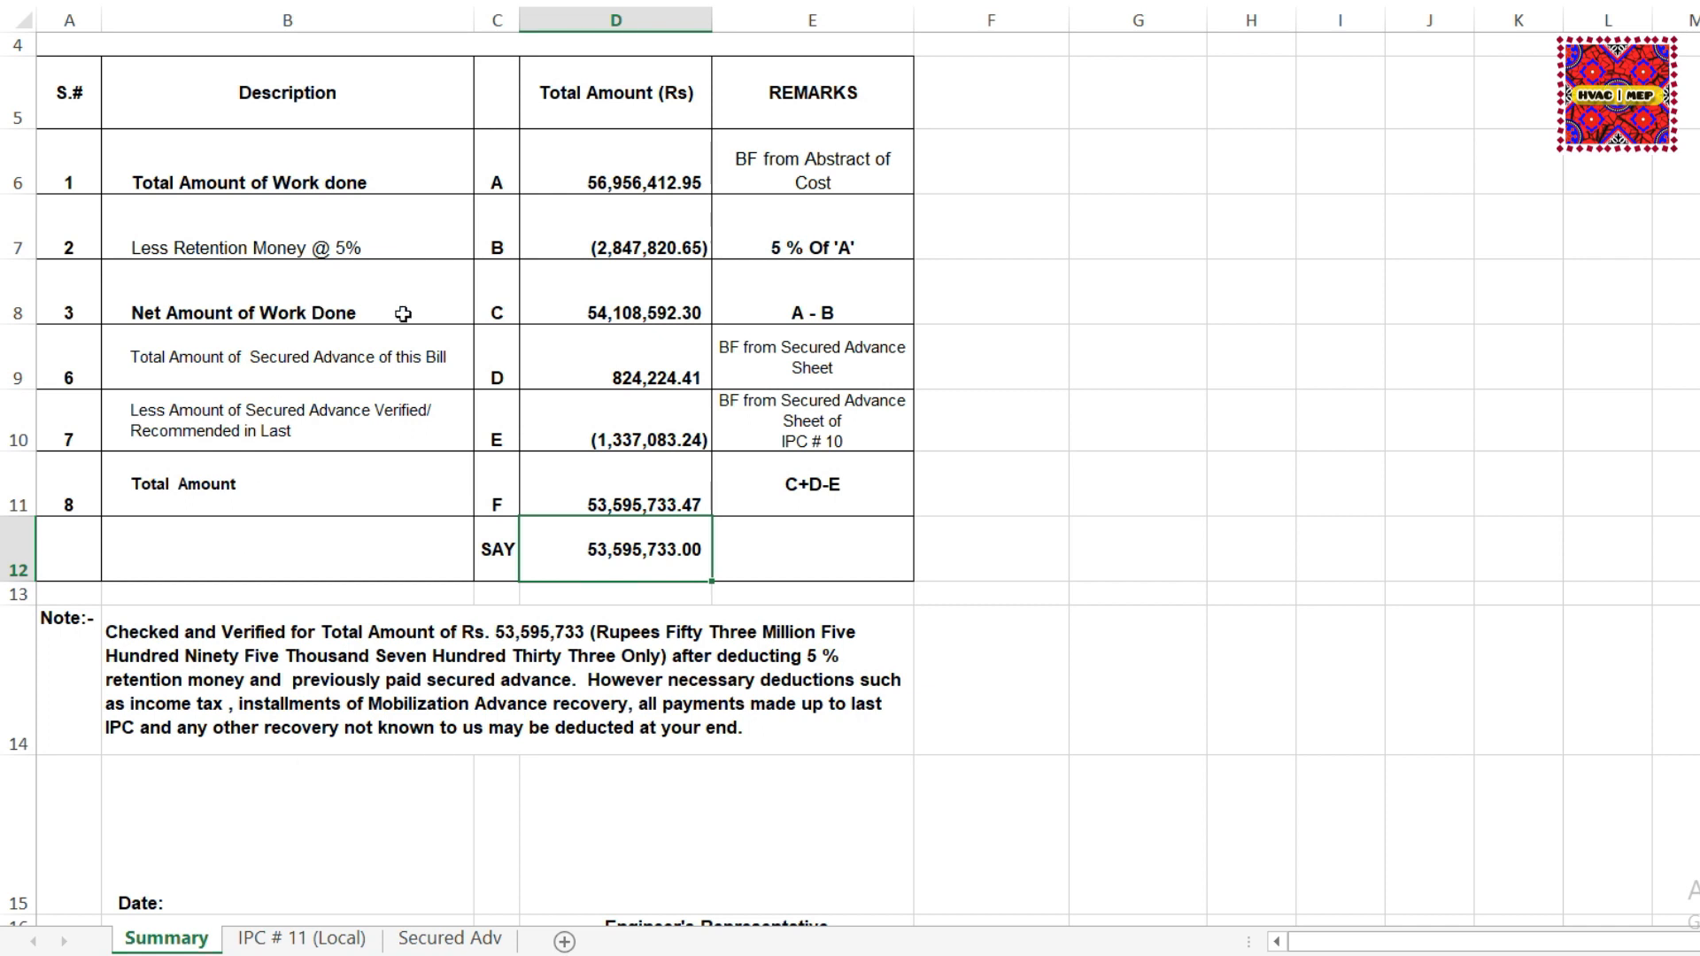
{"action": "left_click", "coordinate": [358, 227]}
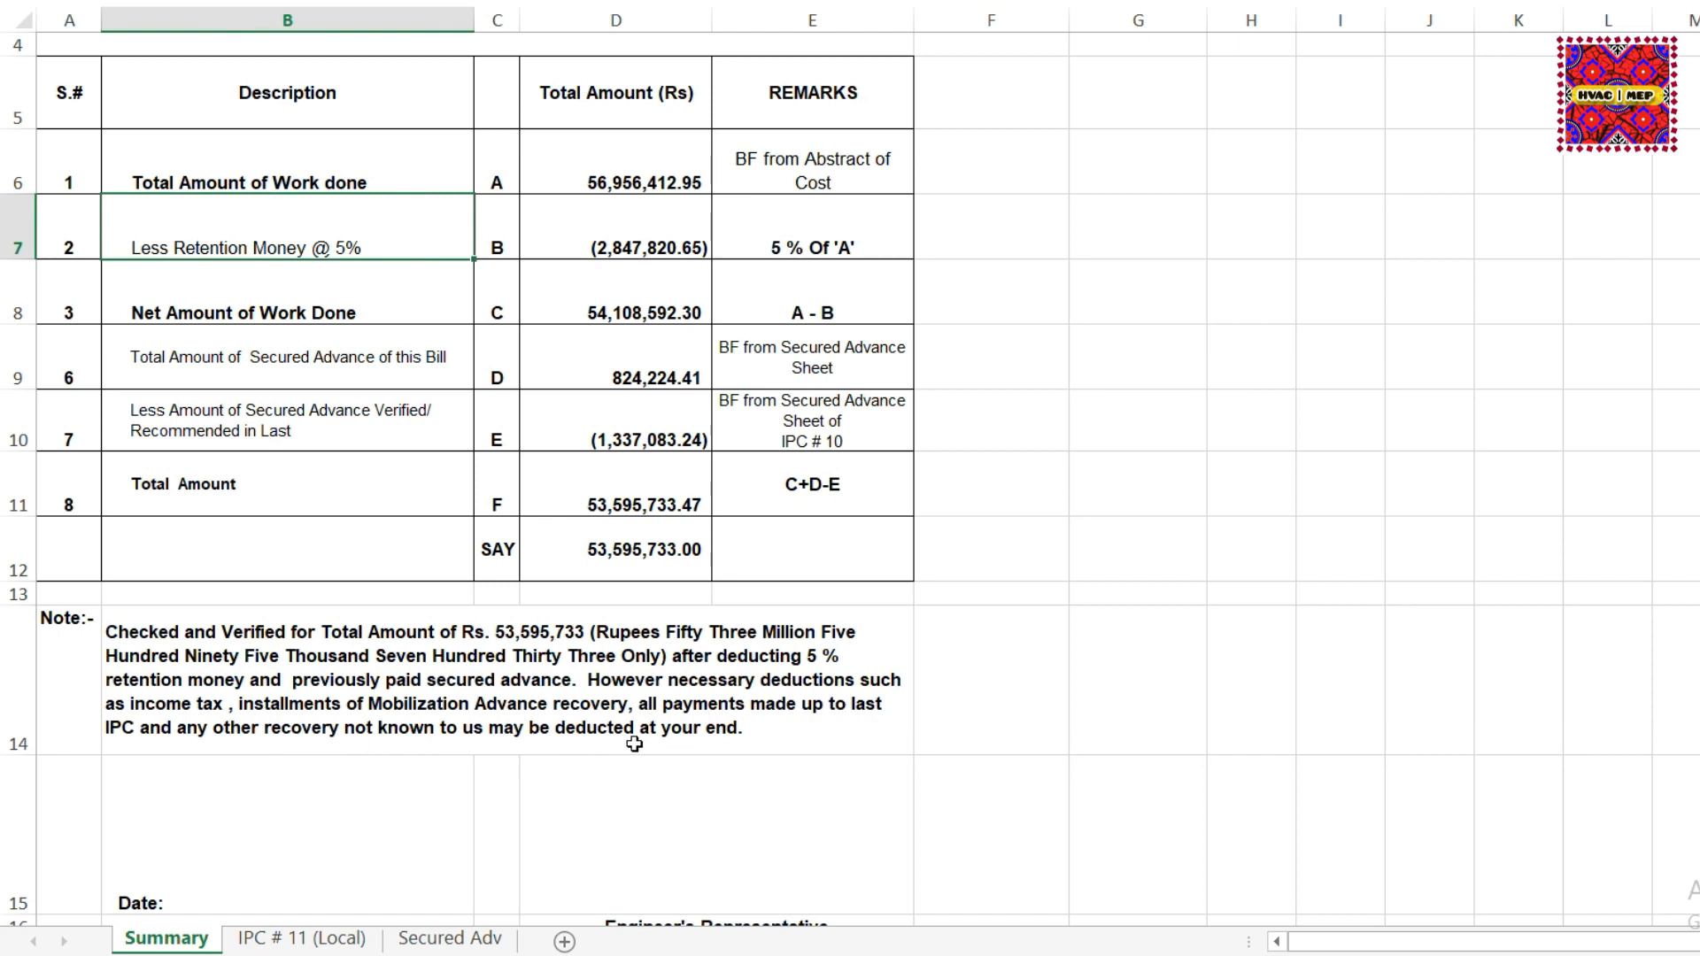
{"action": "scroll", "coordinate": [771, 728], "scroll_direction": "up", "scroll_amount": 1}
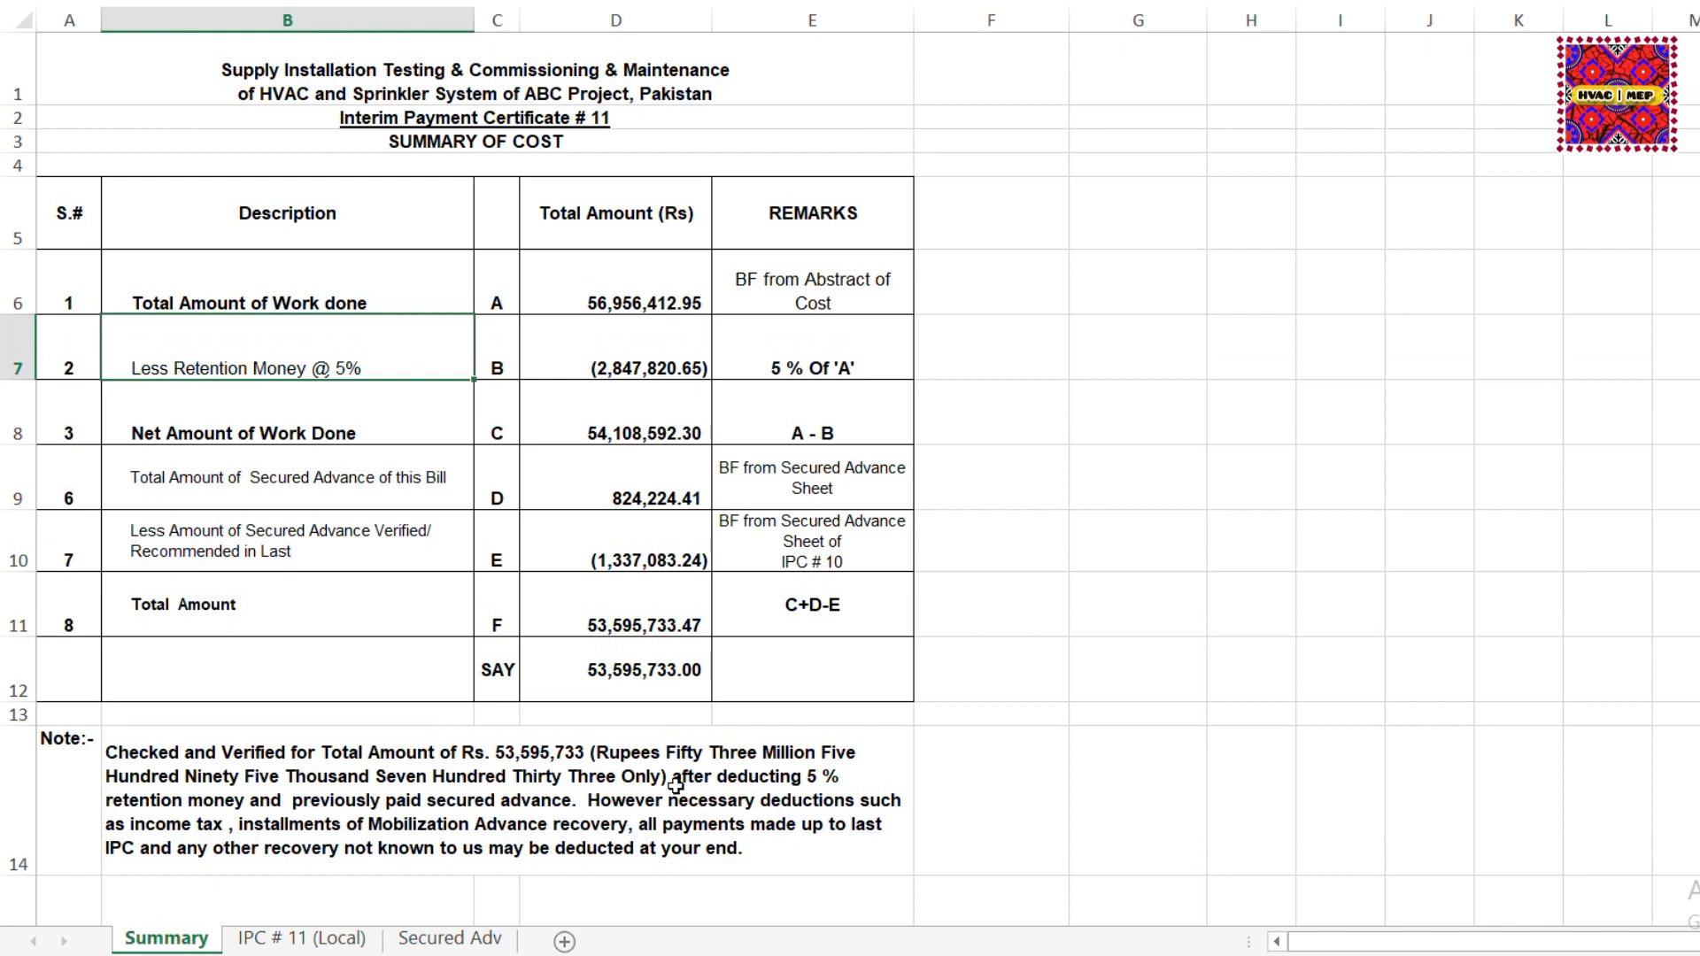
{"action": "left_click", "coordinate": [612, 811]}
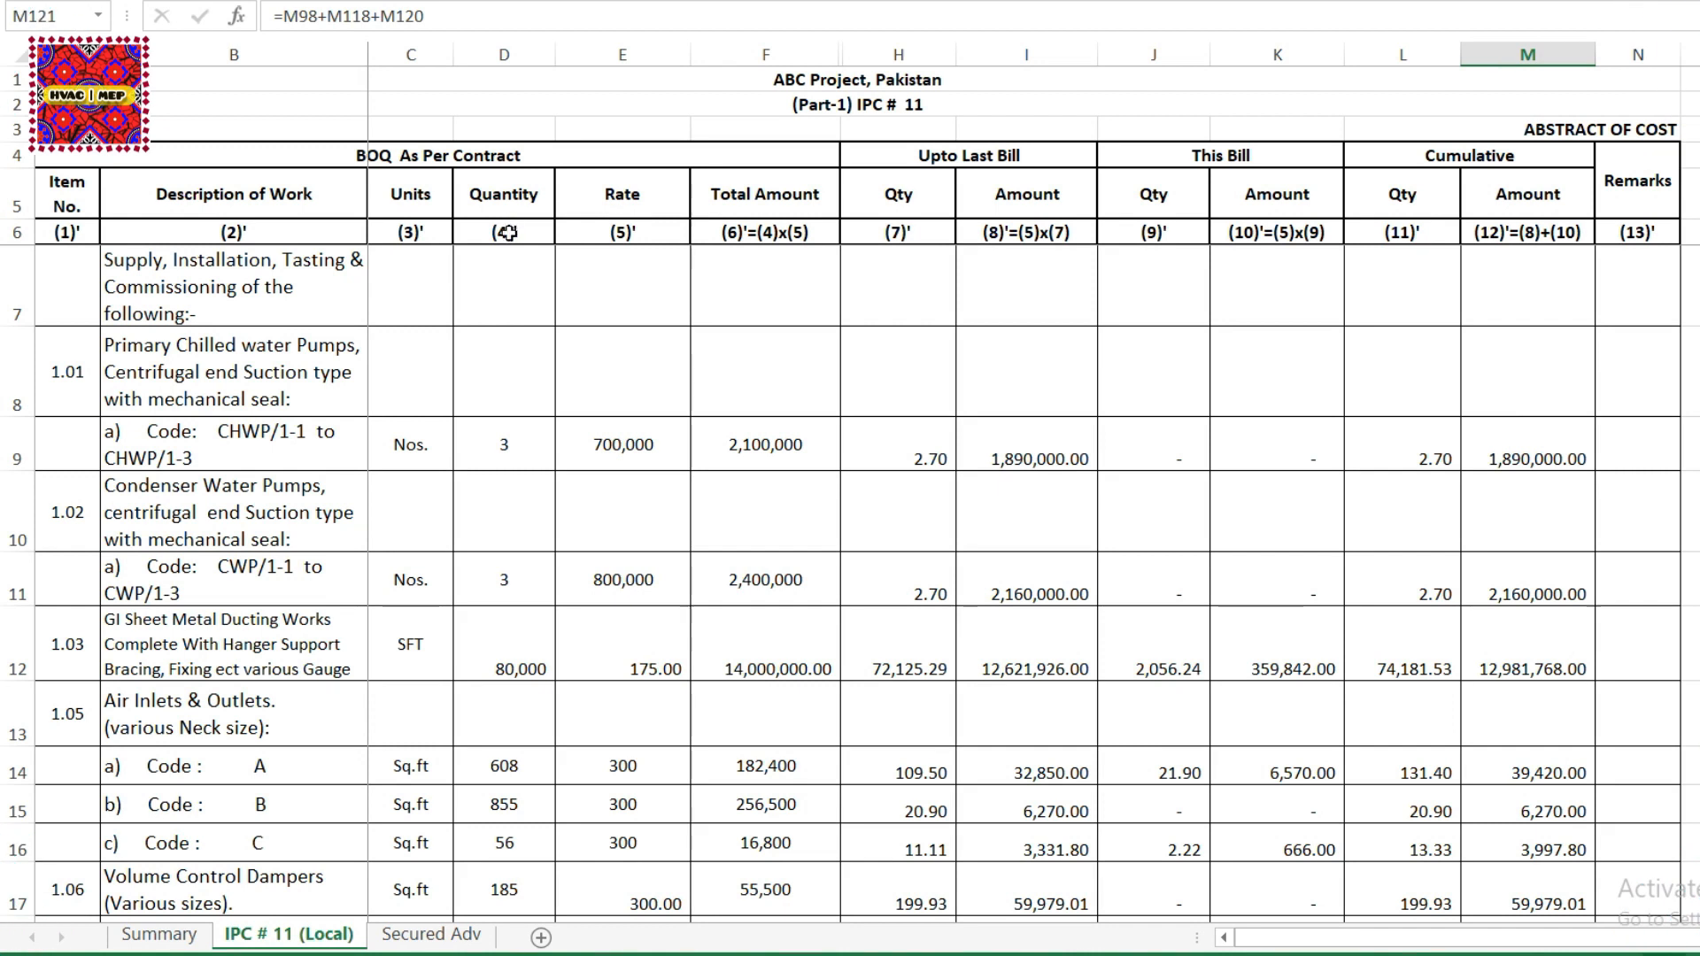
On the IPC # 11 (Local) abstract of cost, examine the BOQ As Per Contract columns for description, units, quantity, rate and total amount.
{"action": "left_click", "coordinate": [1542, 133]}
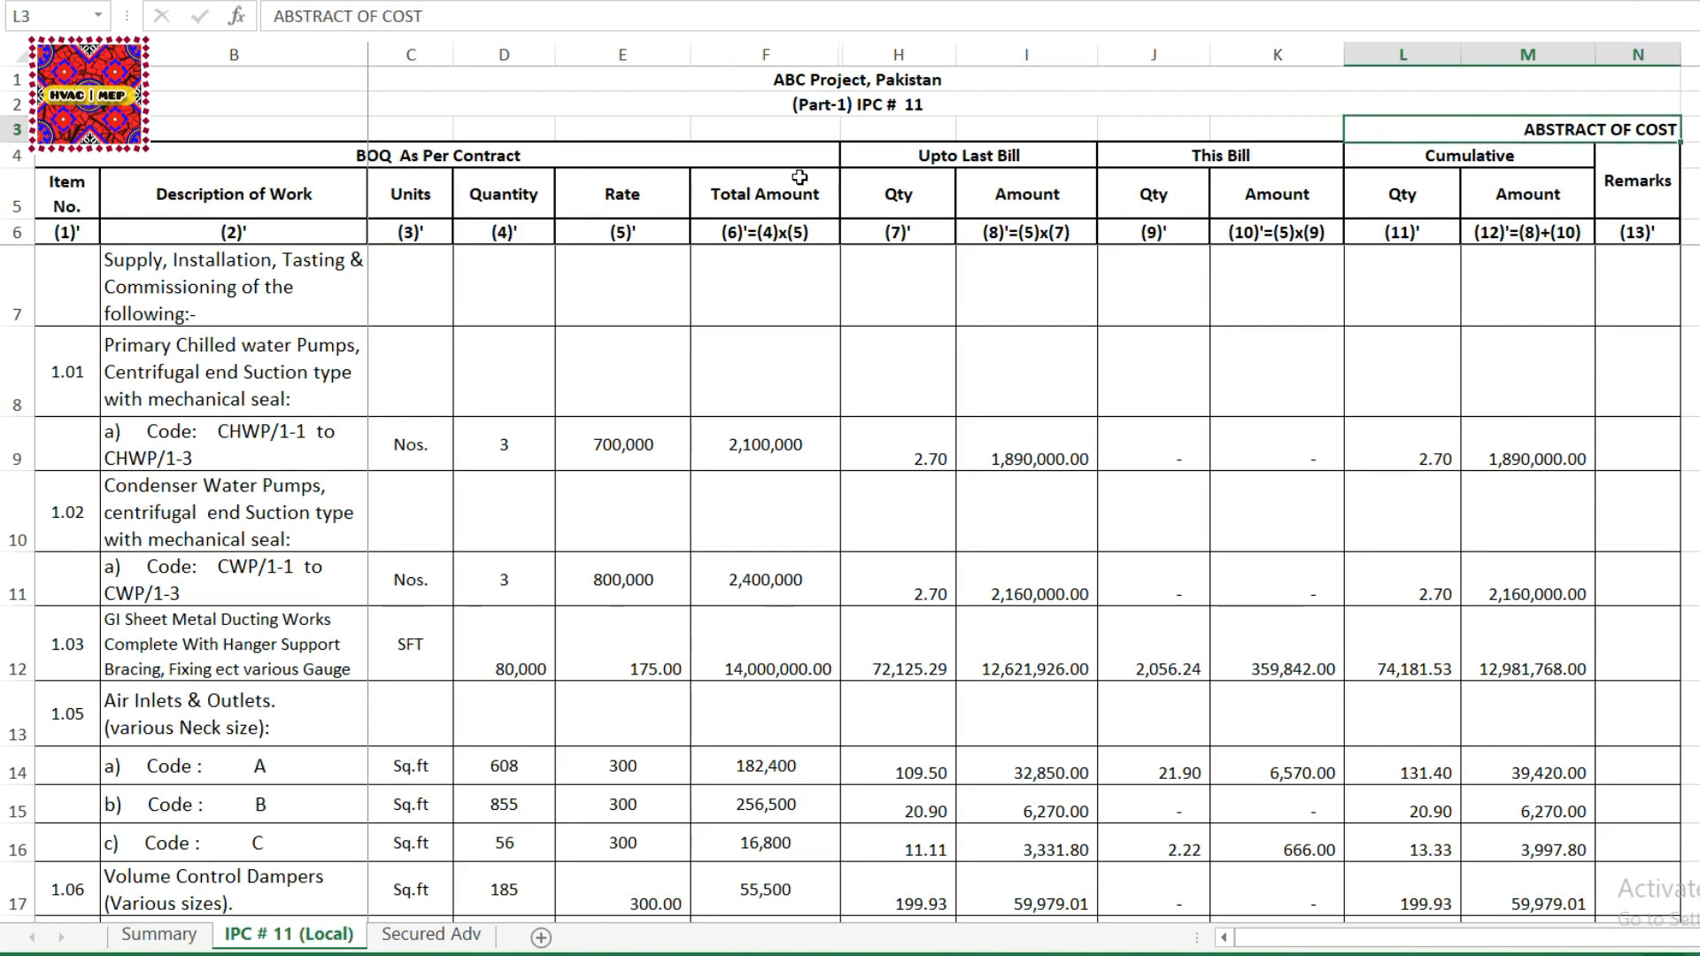
{"action": "left_click_drag", "start_coordinate": [66, 159], "coordinate": [616, 234]}
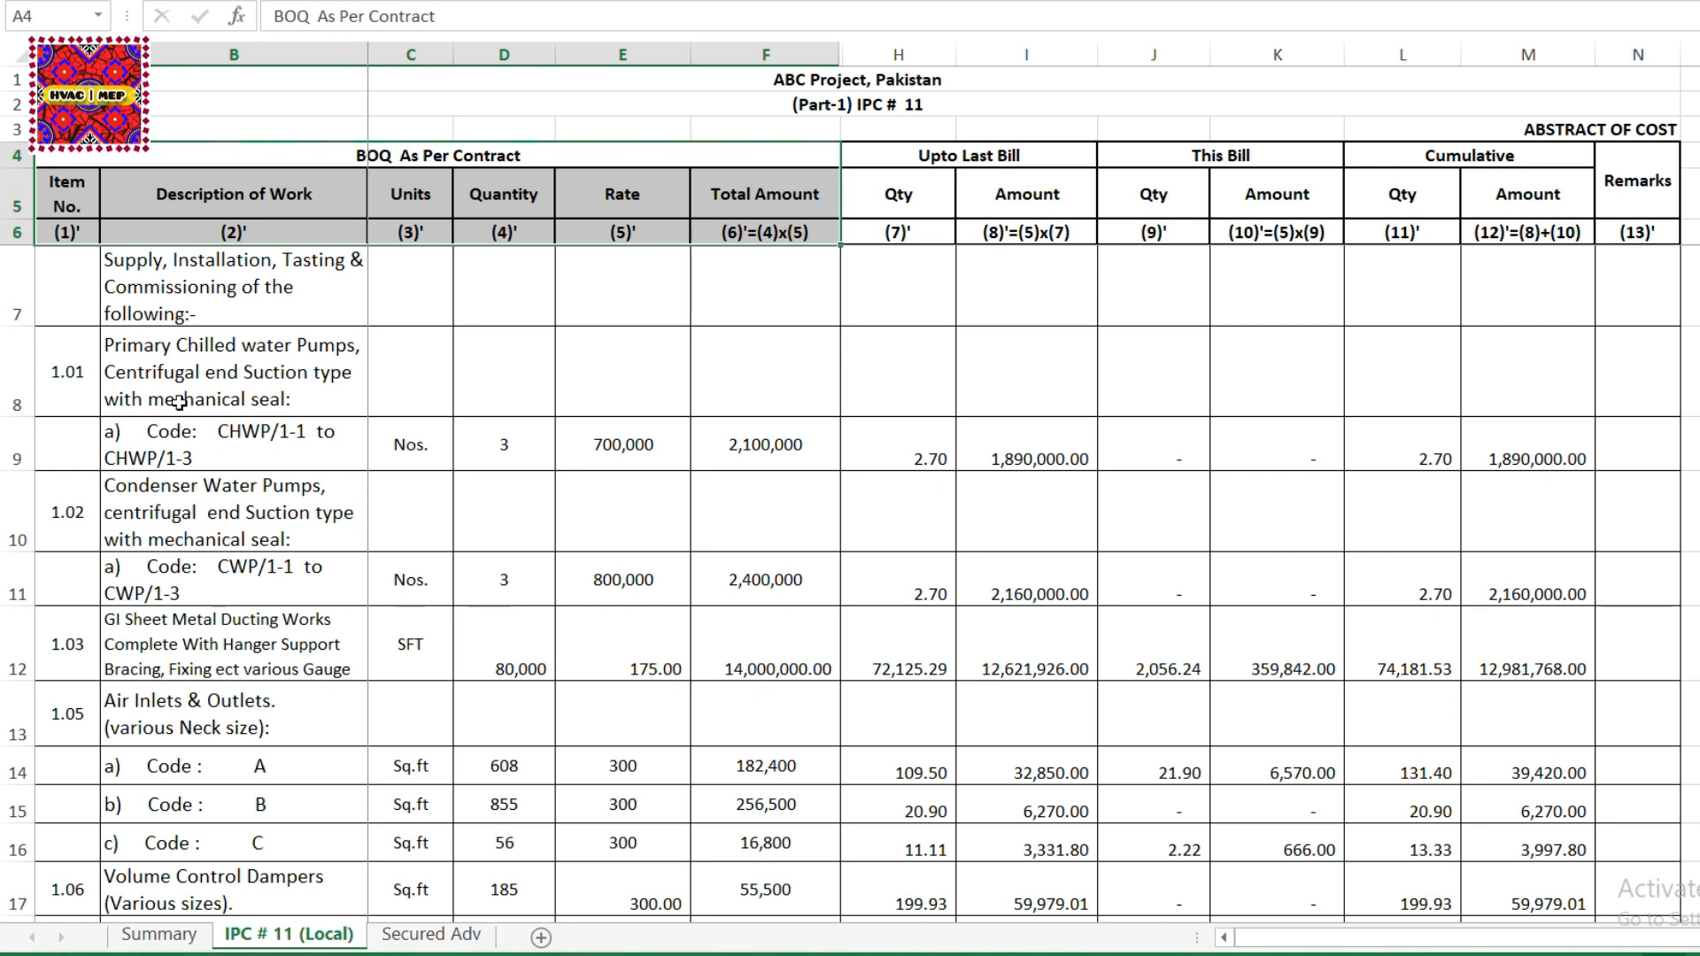
{"action": "left_click_drag", "start_coordinate": [184, 216], "coordinate": [182, 807]}
{"action": "left_click", "coordinate": [423, 294]}
{"action": "left_click_drag", "start_coordinate": [406, 437], "coordinate": [430, 844]}
{"action": "left_click_drag", "start_coordinate": [523, 417], "coordinate": [507, 873]}
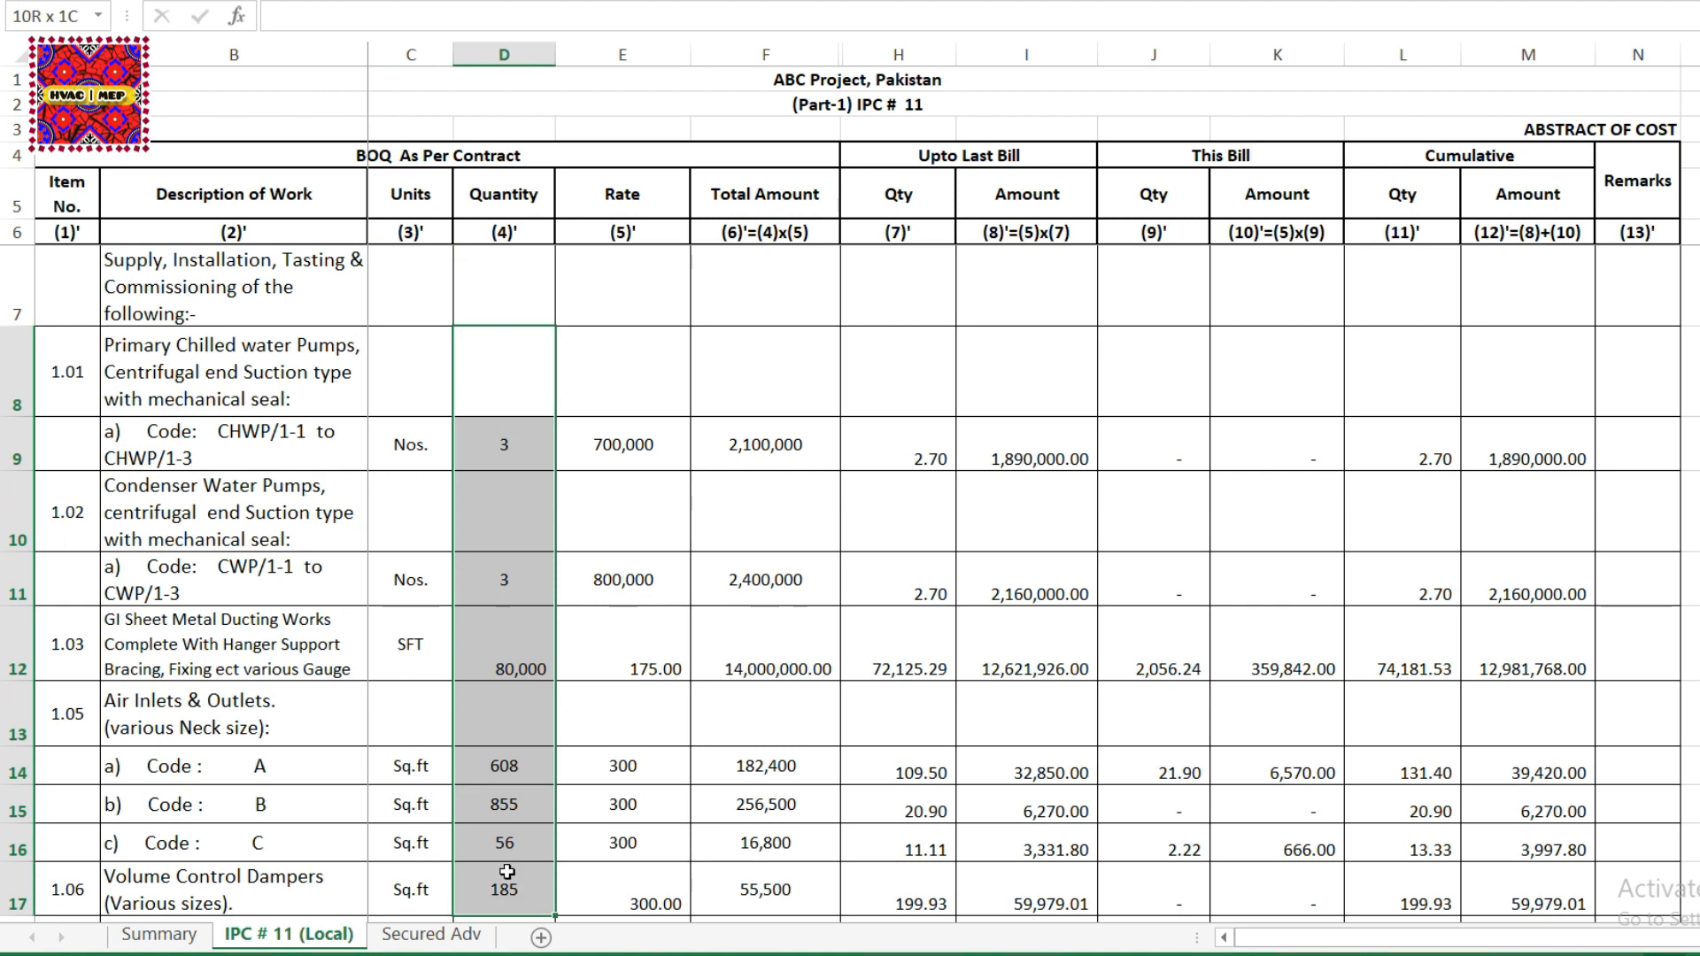
{"action": "left_click_drag", "start_coordinate": [658, 420], "coordinate": [626, 879]}
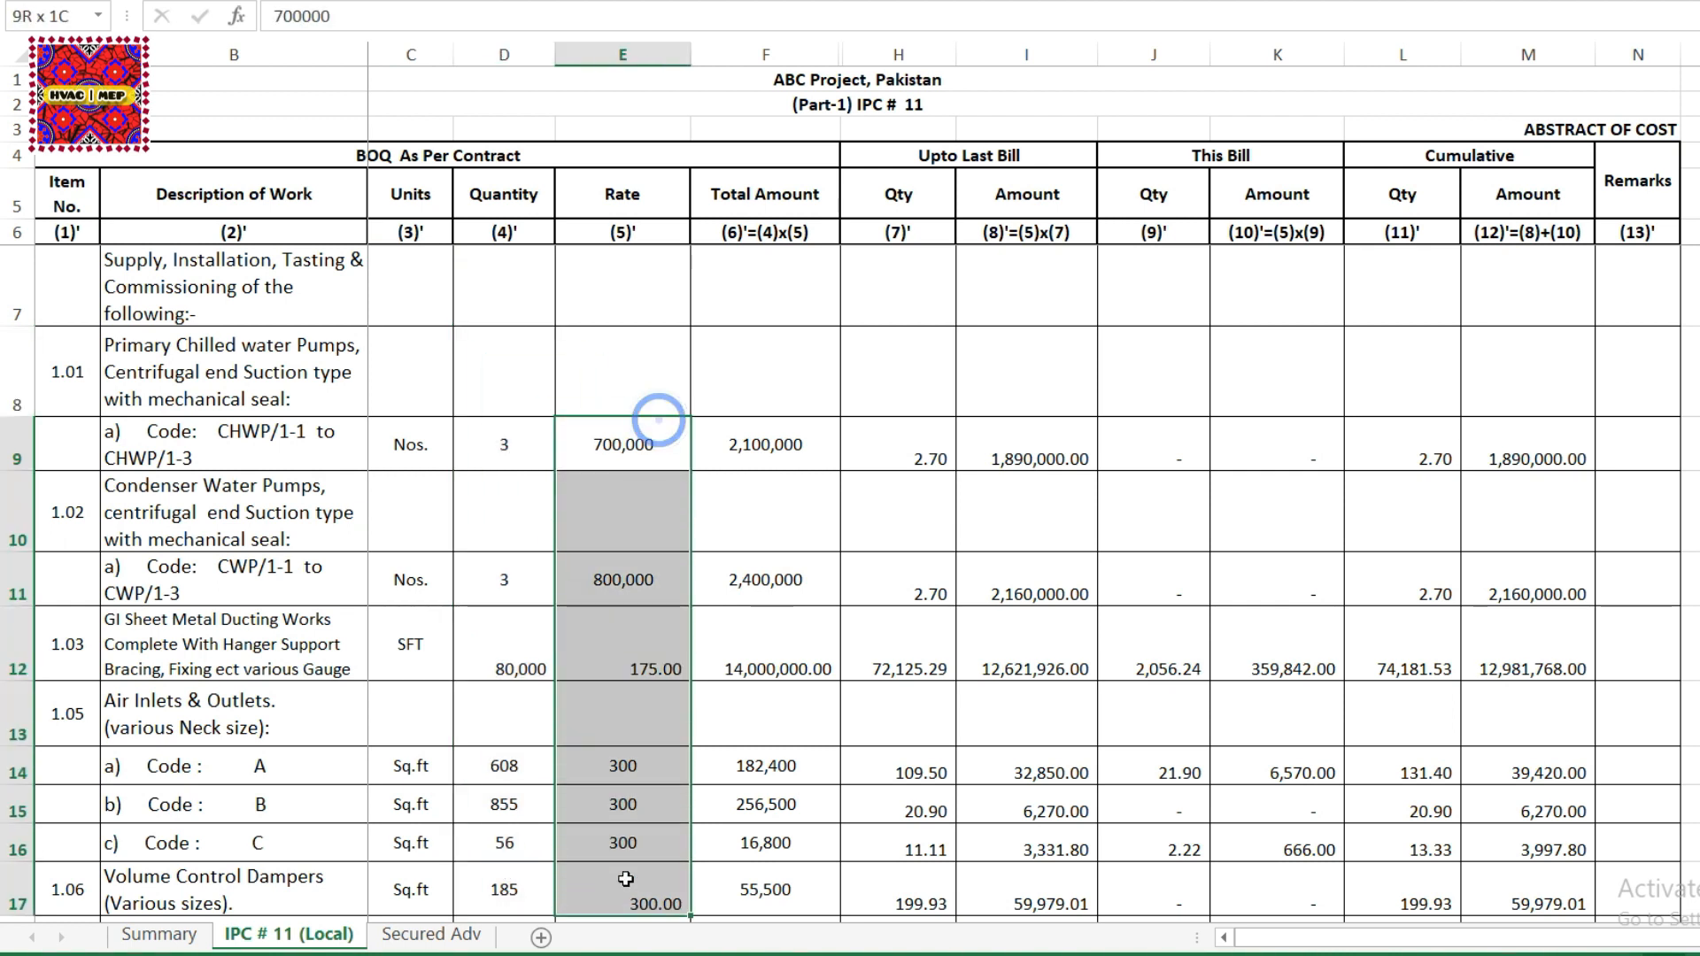
{"action": "left_click_drag", "start_coordinate": [784, 210], "coordinate": [778, 889]}
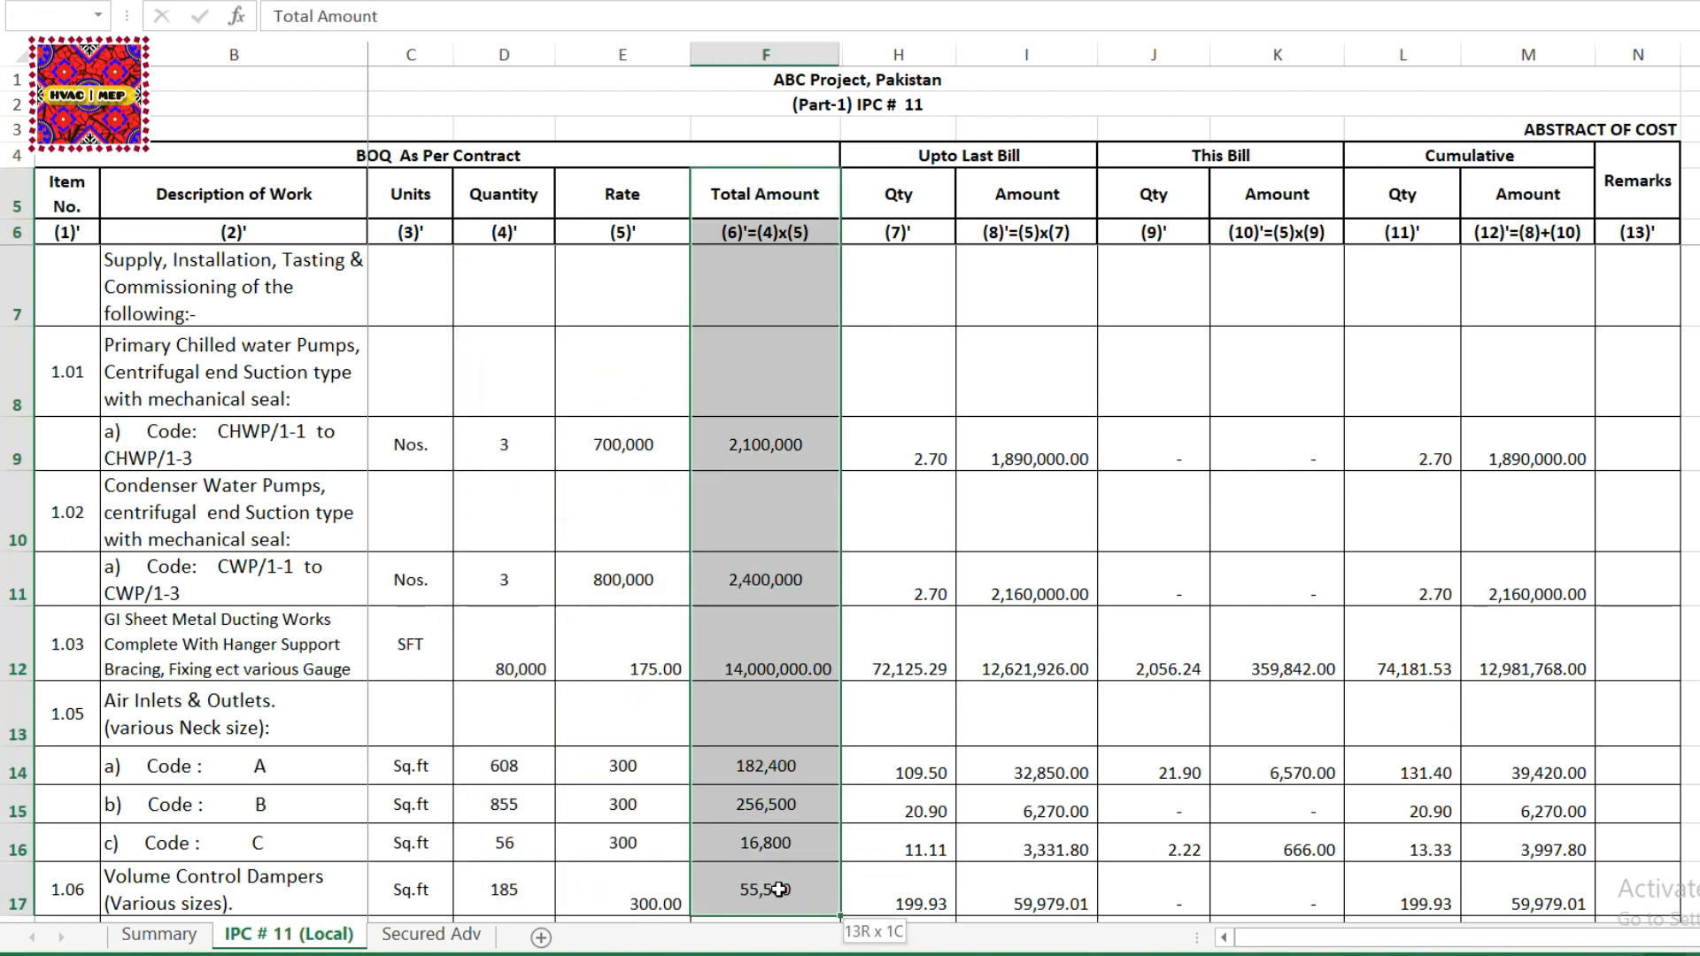
{"action": "left_click", "coordinate": [812, 152]}
{"action": "left_click_drag", "start_coordinate": [812, 152], "coordinate": [208, 842]}
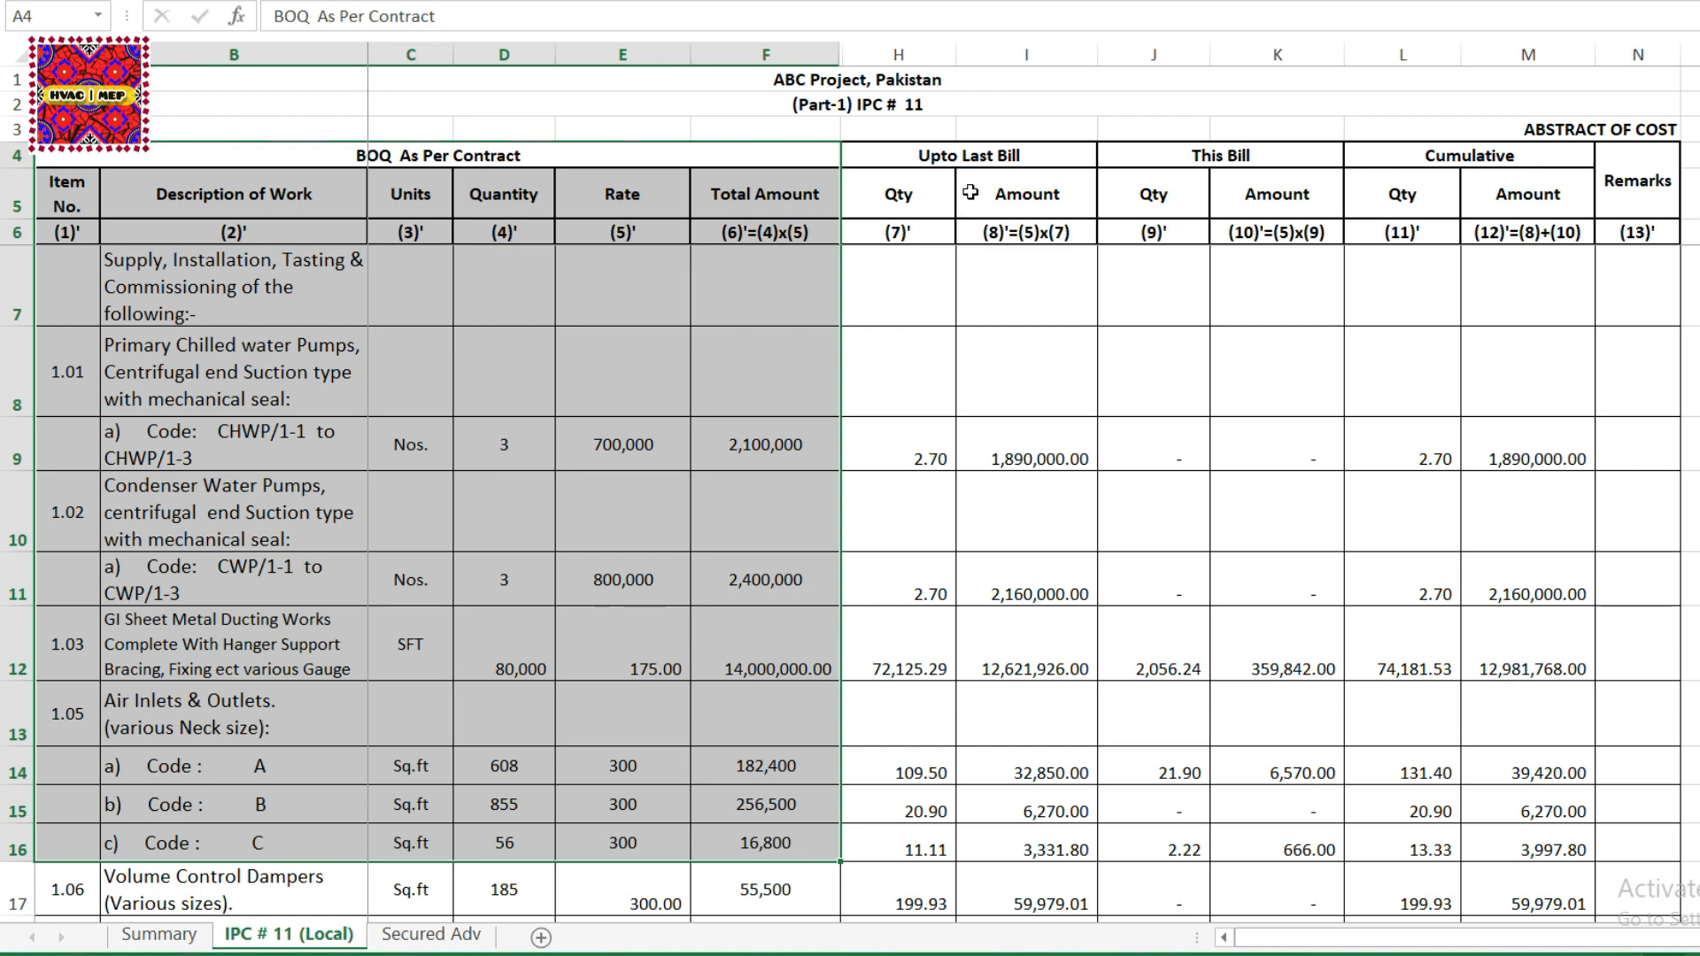
Examine the Upto Last Bill, This Bill, Cumulative and Remarks columns, and relate the last bill to the IPC # 11 title.
{"action": "left_click_drag", "start_coordinate": [971, 157], "coordinate": [994, 745]}
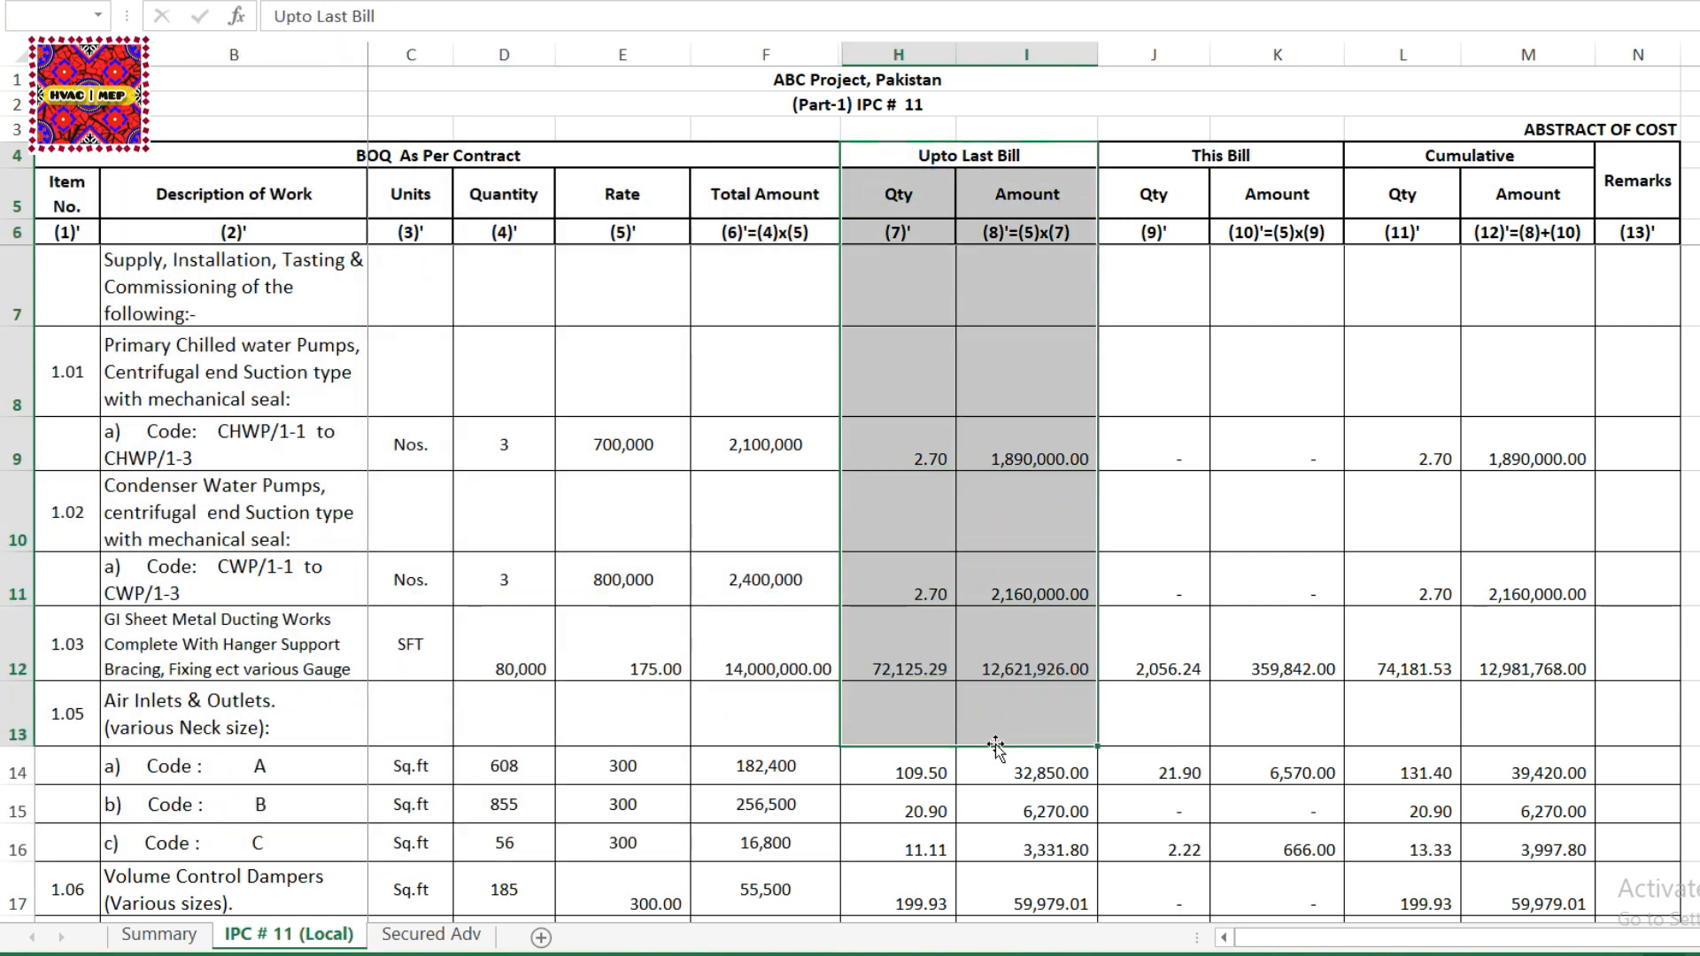
{"action": "left_click_drag", "start_coordinate": [1177, 153], "coordinate": [1242, 774]}
{"action": "left_click_drag", "start_coordinate": [1418, 156], "coordinate": [1470, 698]}
{"action": "left_click_drag", "start_coordinate": [1640, 174], "coordinate": [1641, 656]}
{"action": "left_click_drag", "start_coordinate": [918, 187], "coordinate": [1026, 677]}
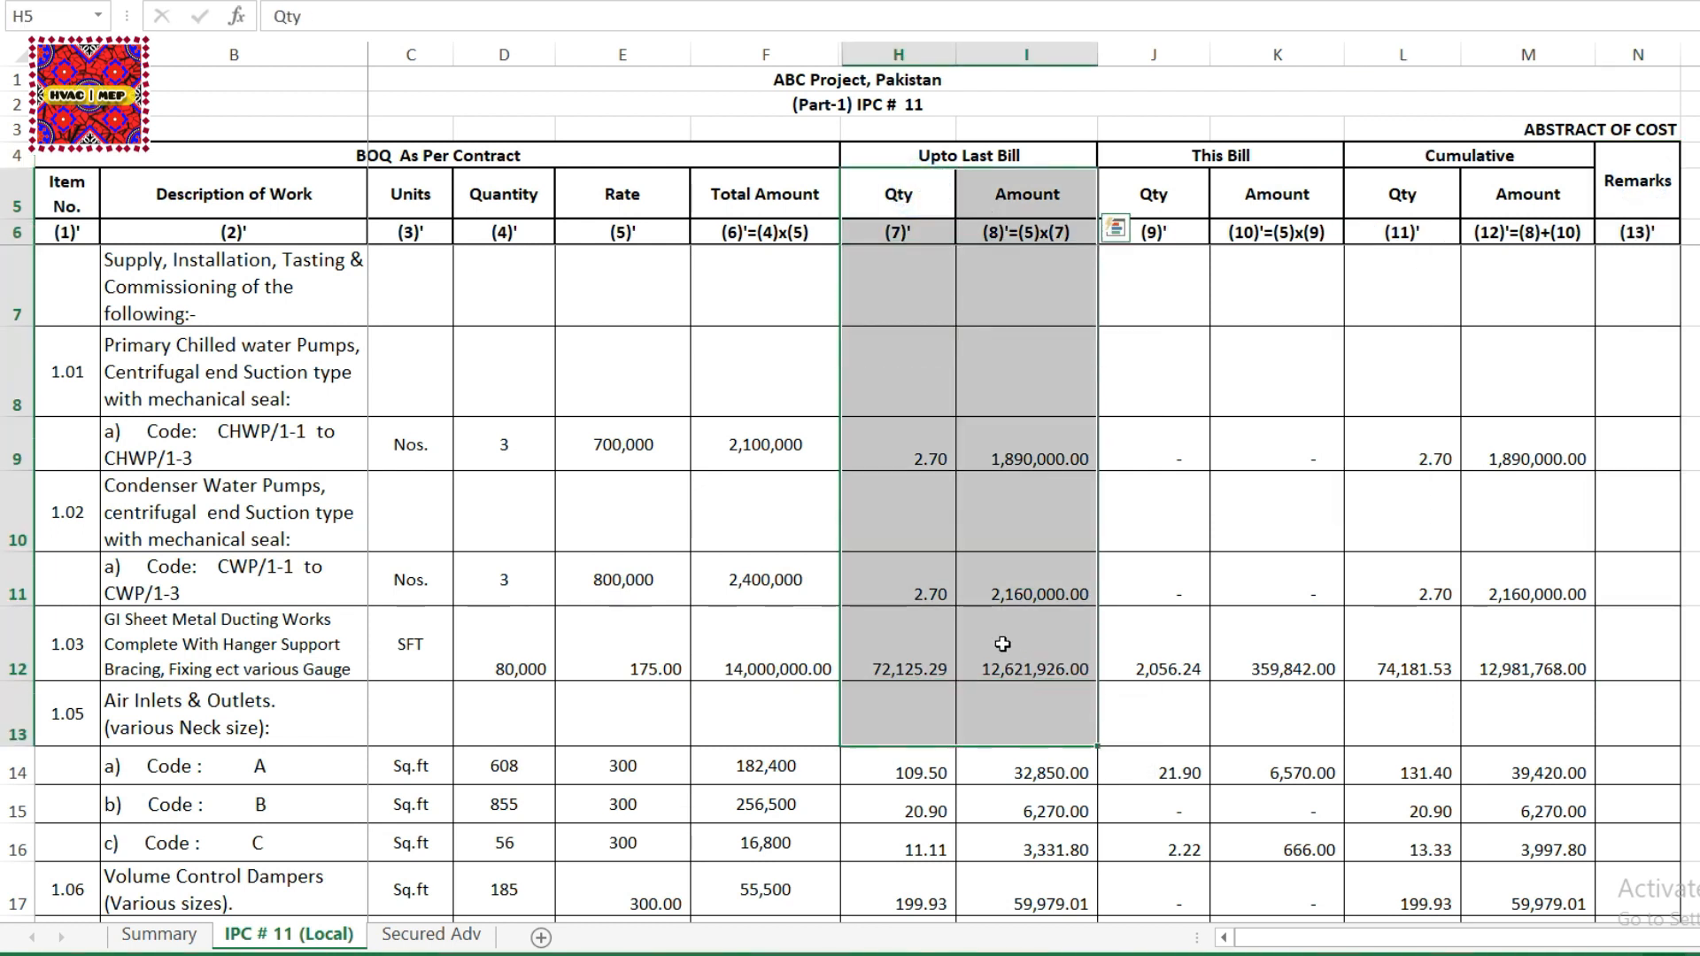
{"action": "left_click", "coordinate": [904, 178]}
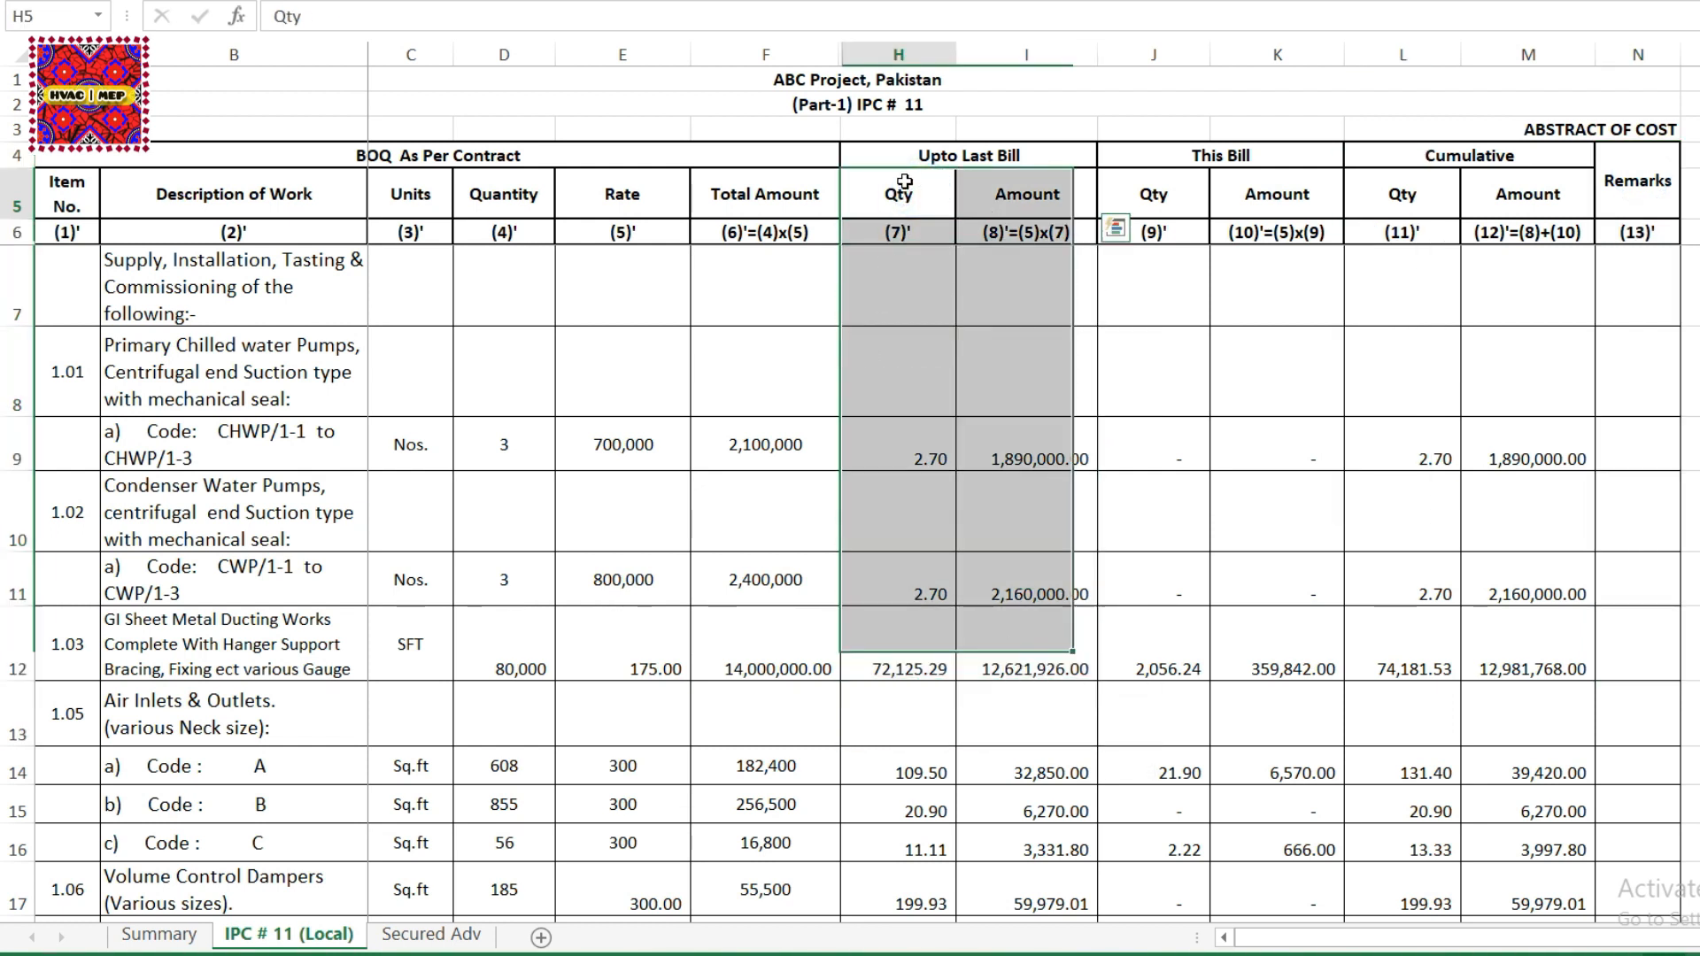
{"action": "left_click", "coordinate": [893, 108]}
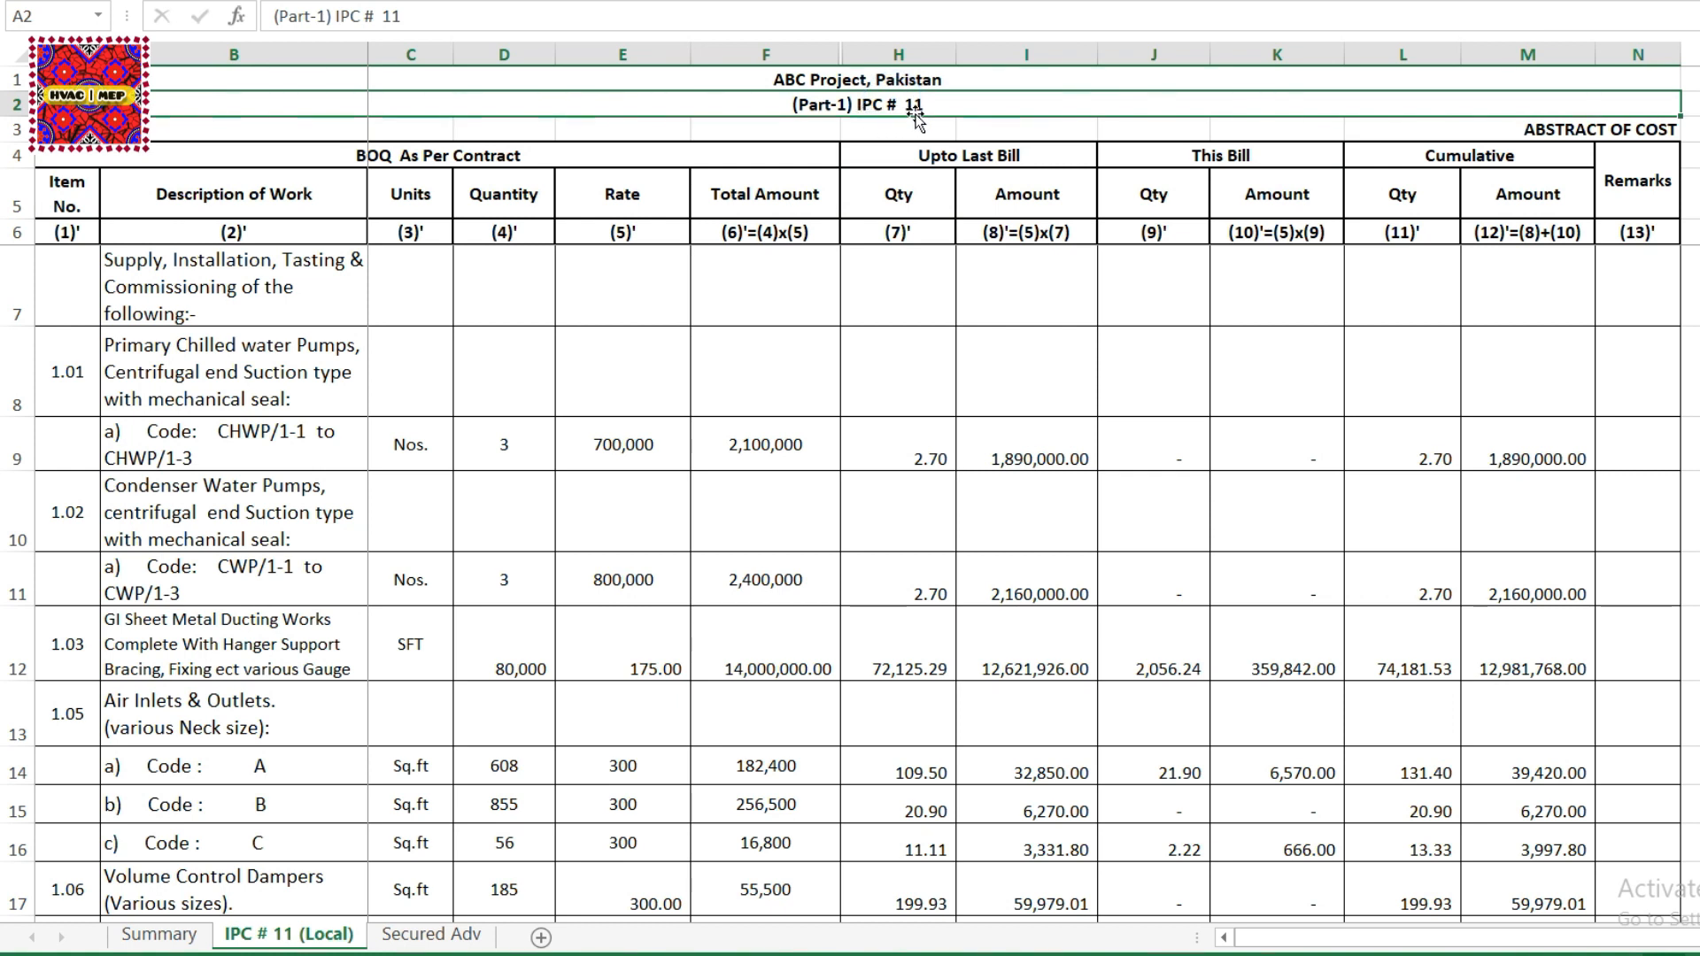
Compare the contract quantity of the item 1.01 chilled water pumps with their Upto Last Bill and This Bill quantities.
{"action": "left_click", "coordinate": [903, 447]}
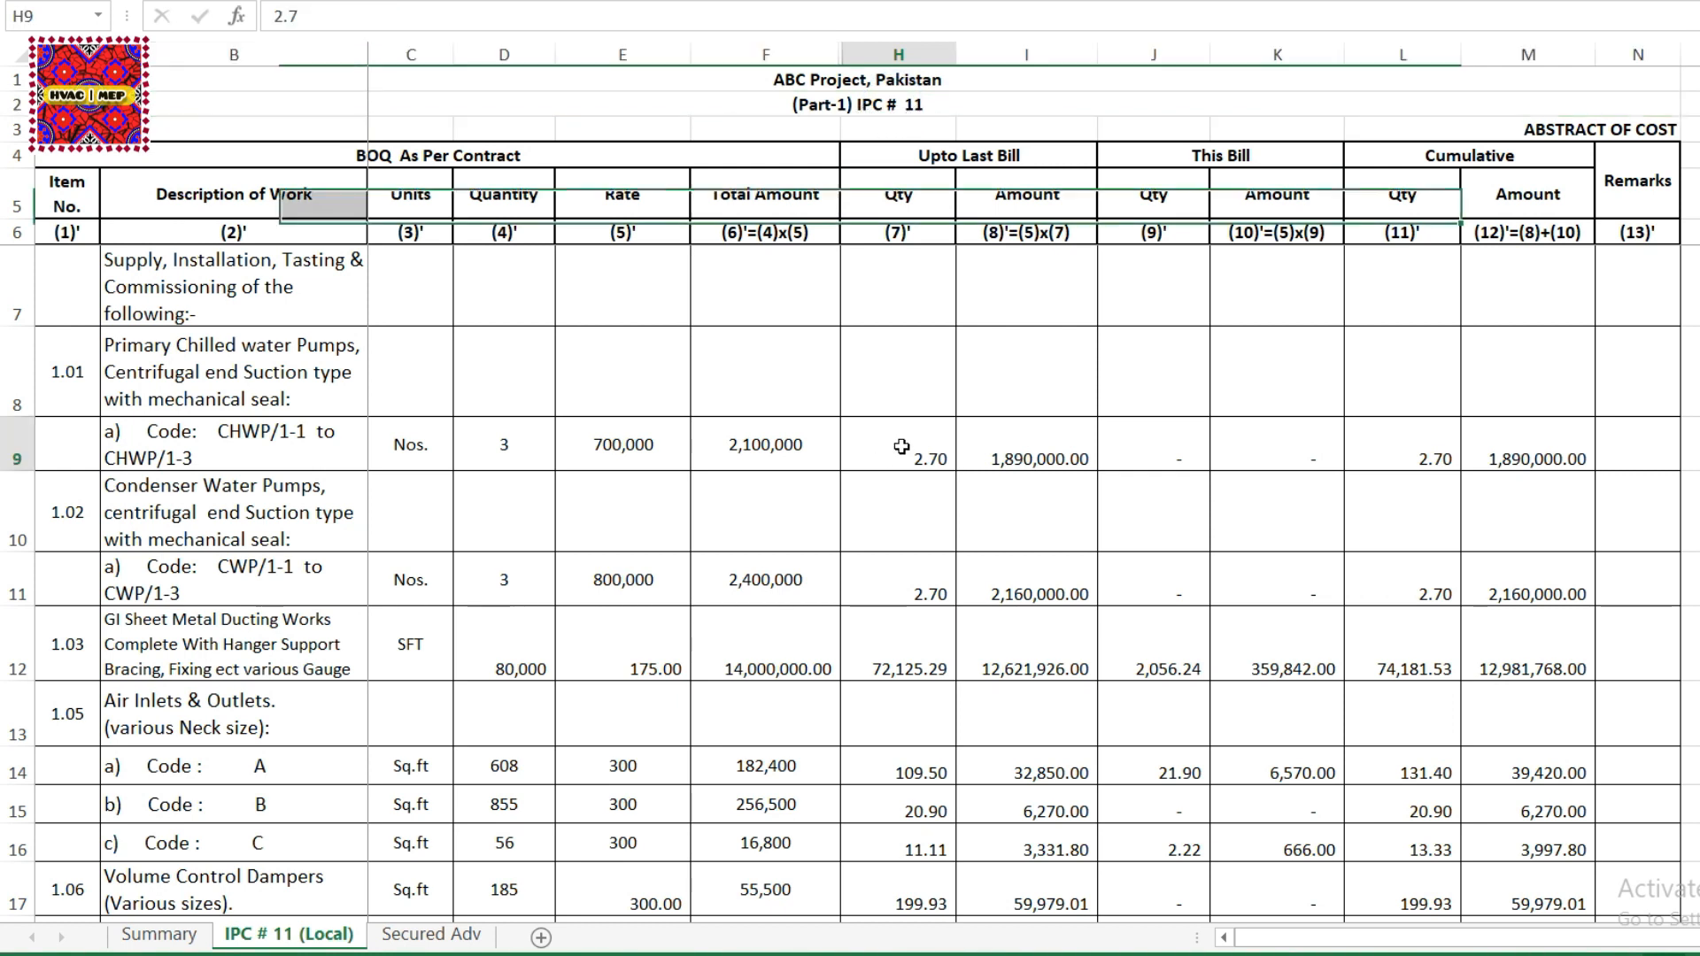
{"action": "left_click", "coordinate": [527, 448]}
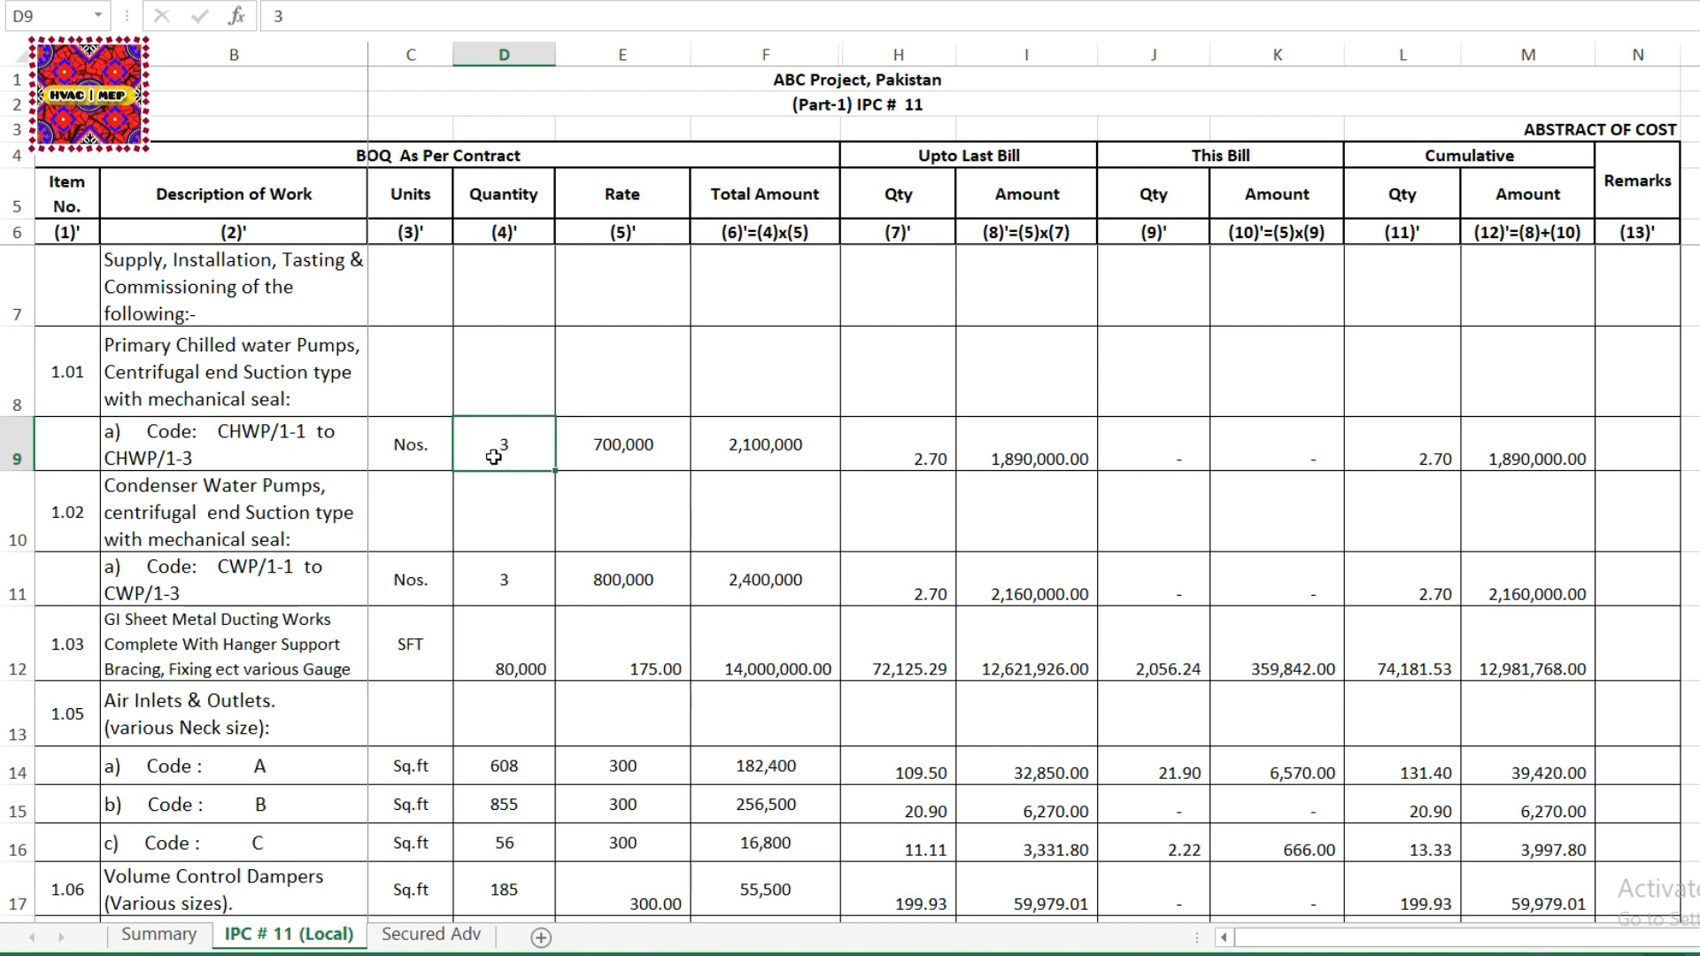
{"action": "left_click", "coordinate": [262, 372]}
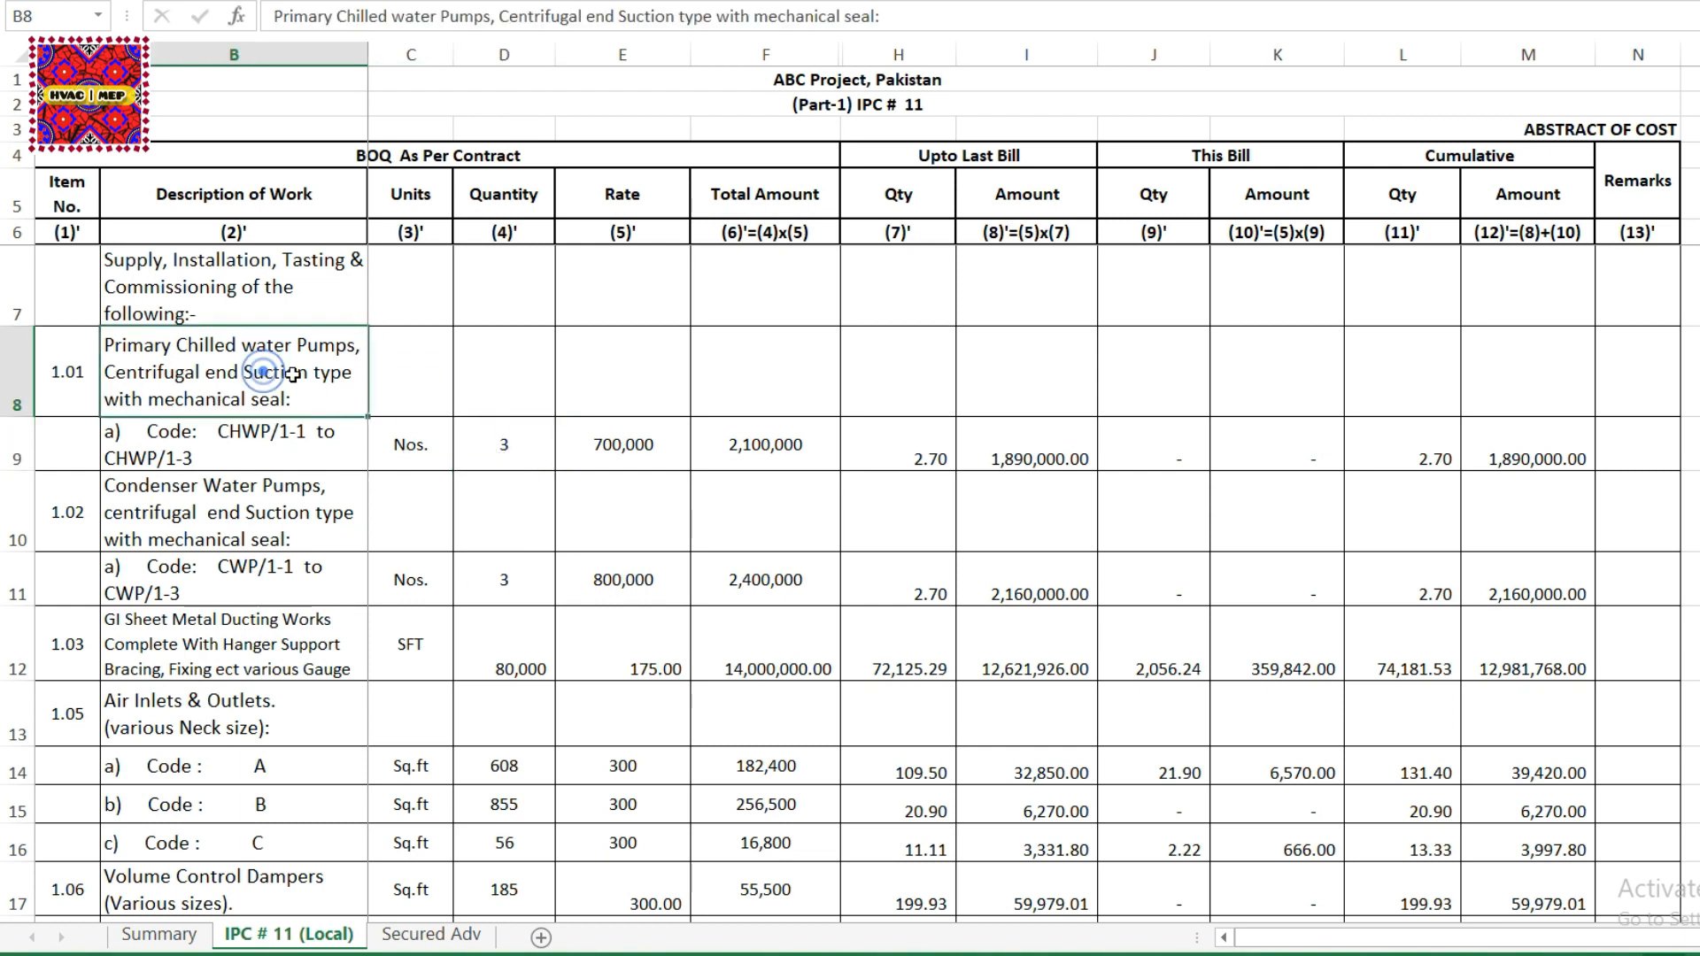
{"action": "left_click", "coordinate": [522, 450]}
{"action": "left_click", "coordinate": [878, 458]}
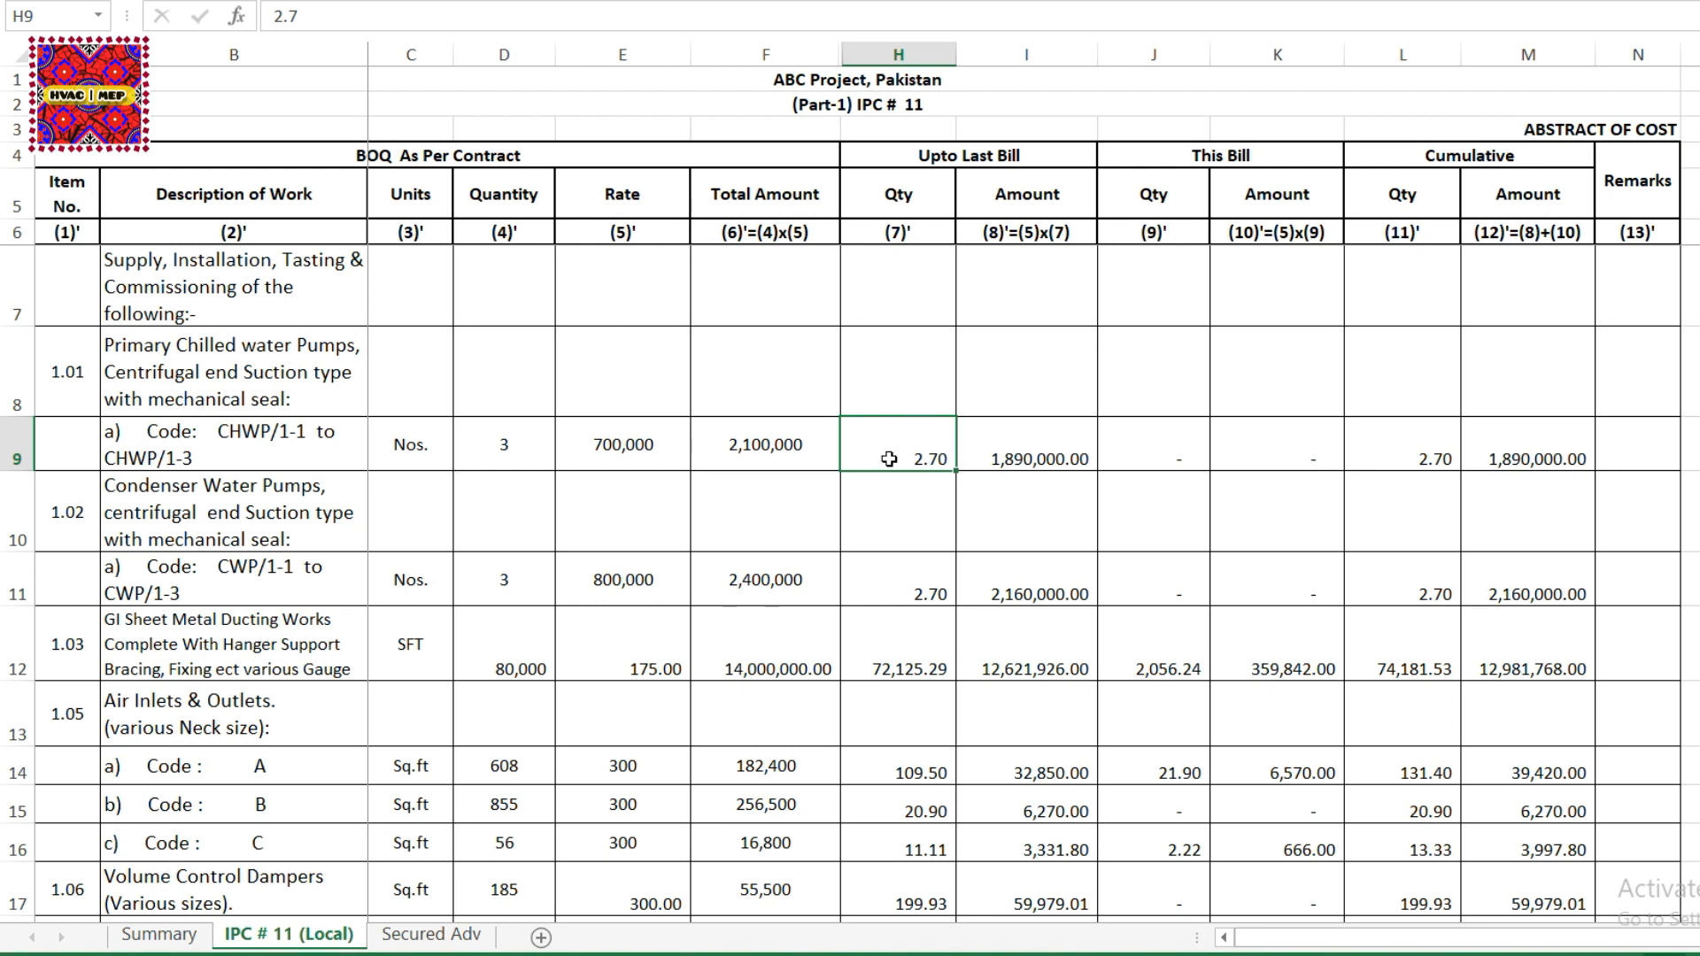
{"action": "left_click", "coordinate": [1172, 455]}
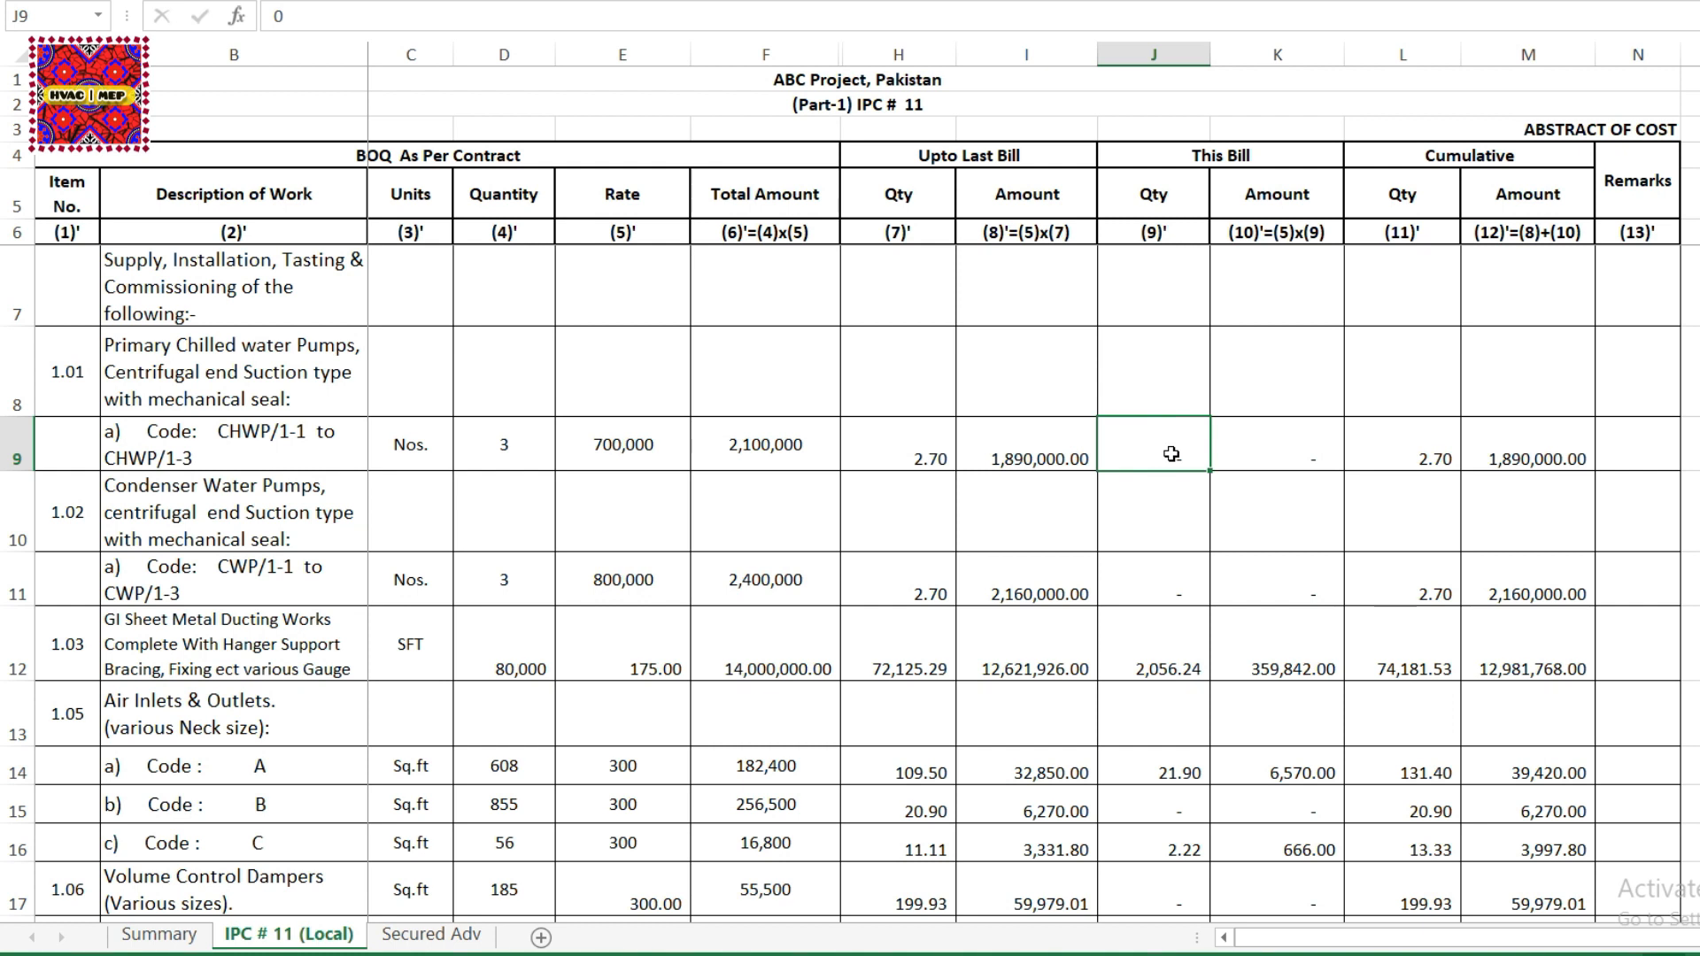
{"action": "left_click", "coordinate": [890, 453]}
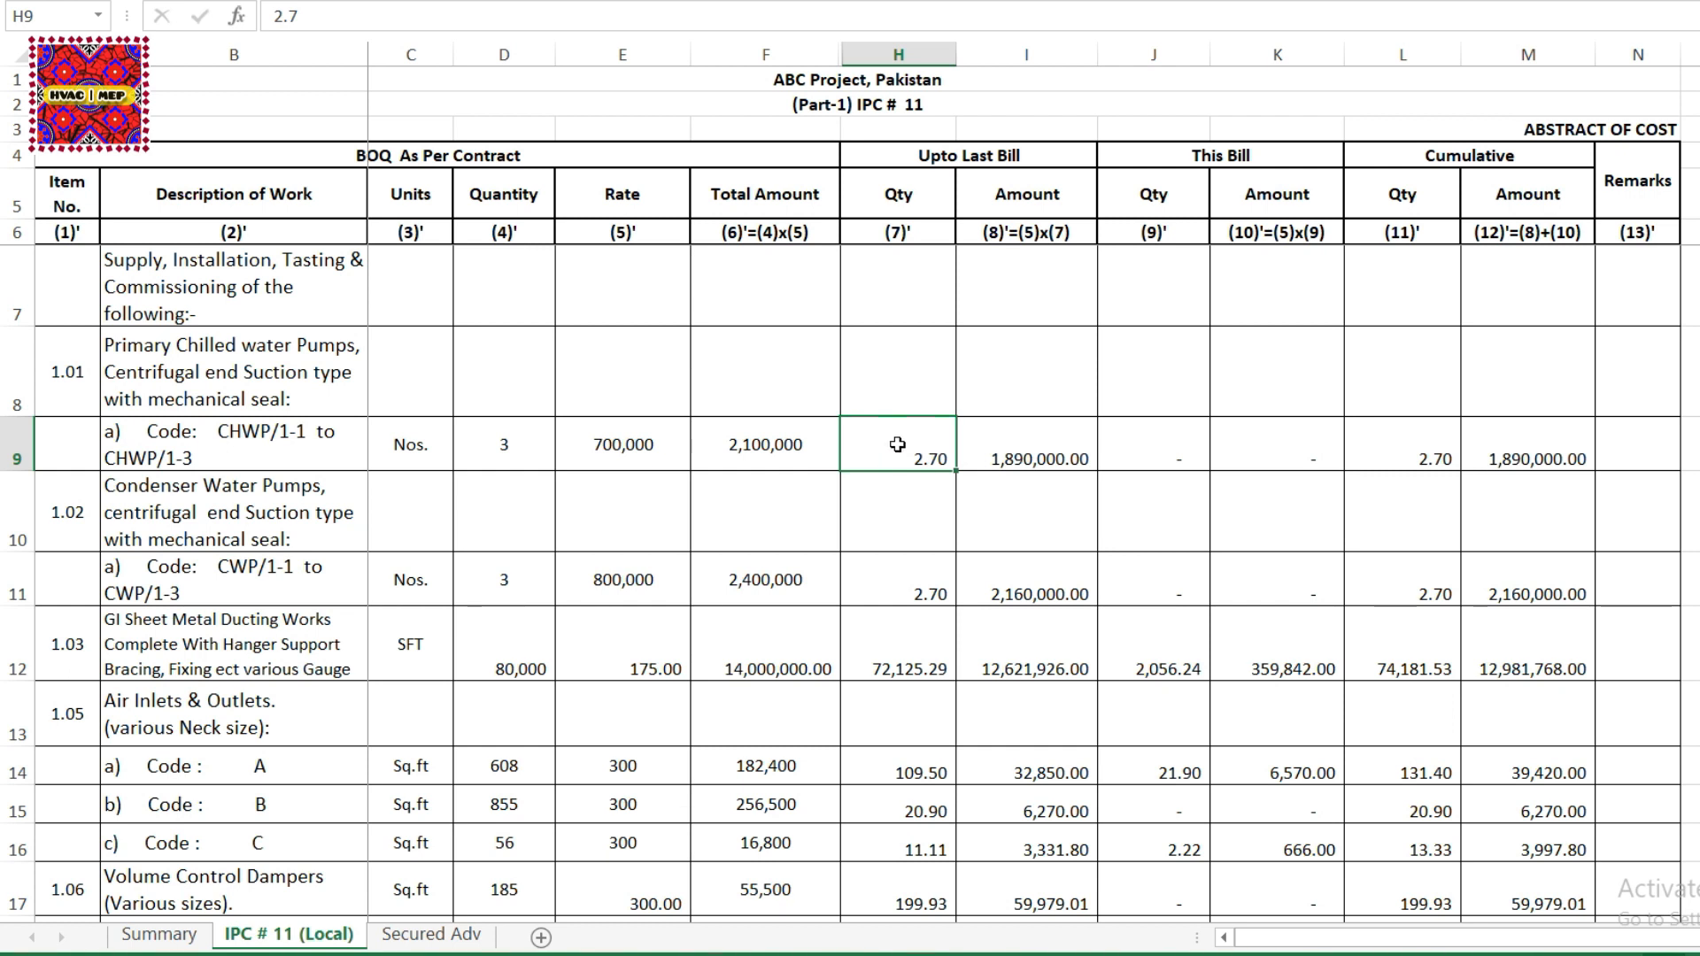
Enter 0.3 as the This Bill quantity for the item 1.01 chilled water pumps, CHWP/1-1 to CHWP/1-3.
{"action": "left_click", "coordinate": [1151, 442]}
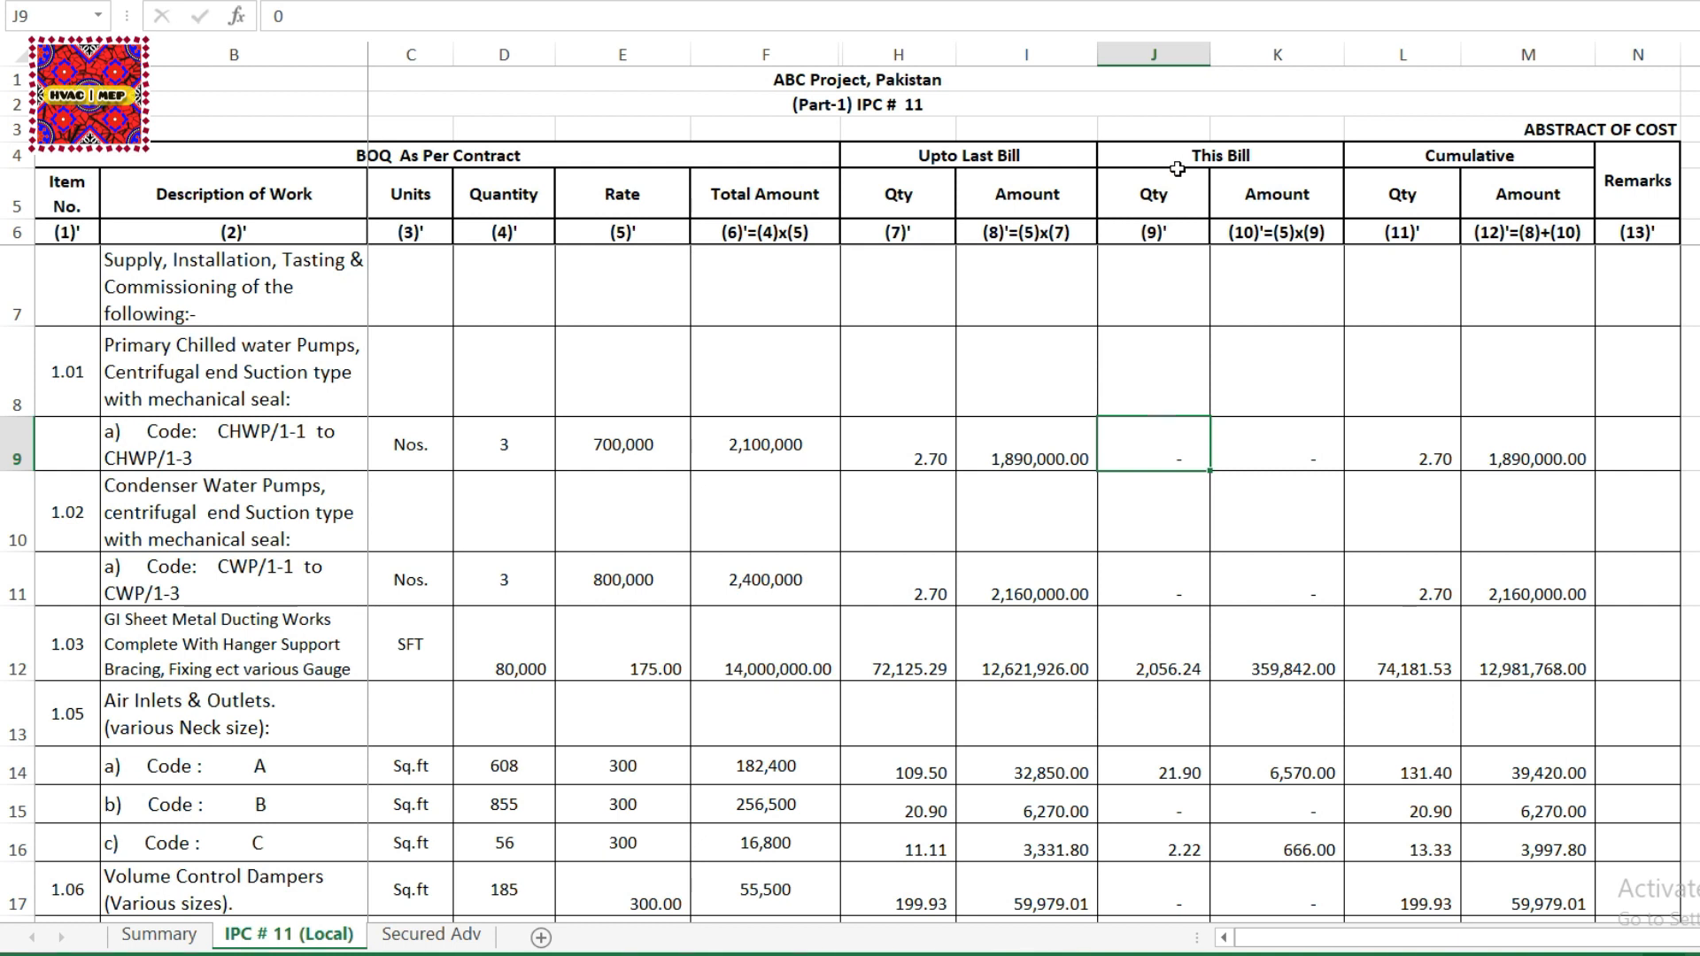
{"action": "left_click", "coordinate": [1142, 447]}
{"action": "type", "text": ".3"}
{"action": "key", "text": "Return"}
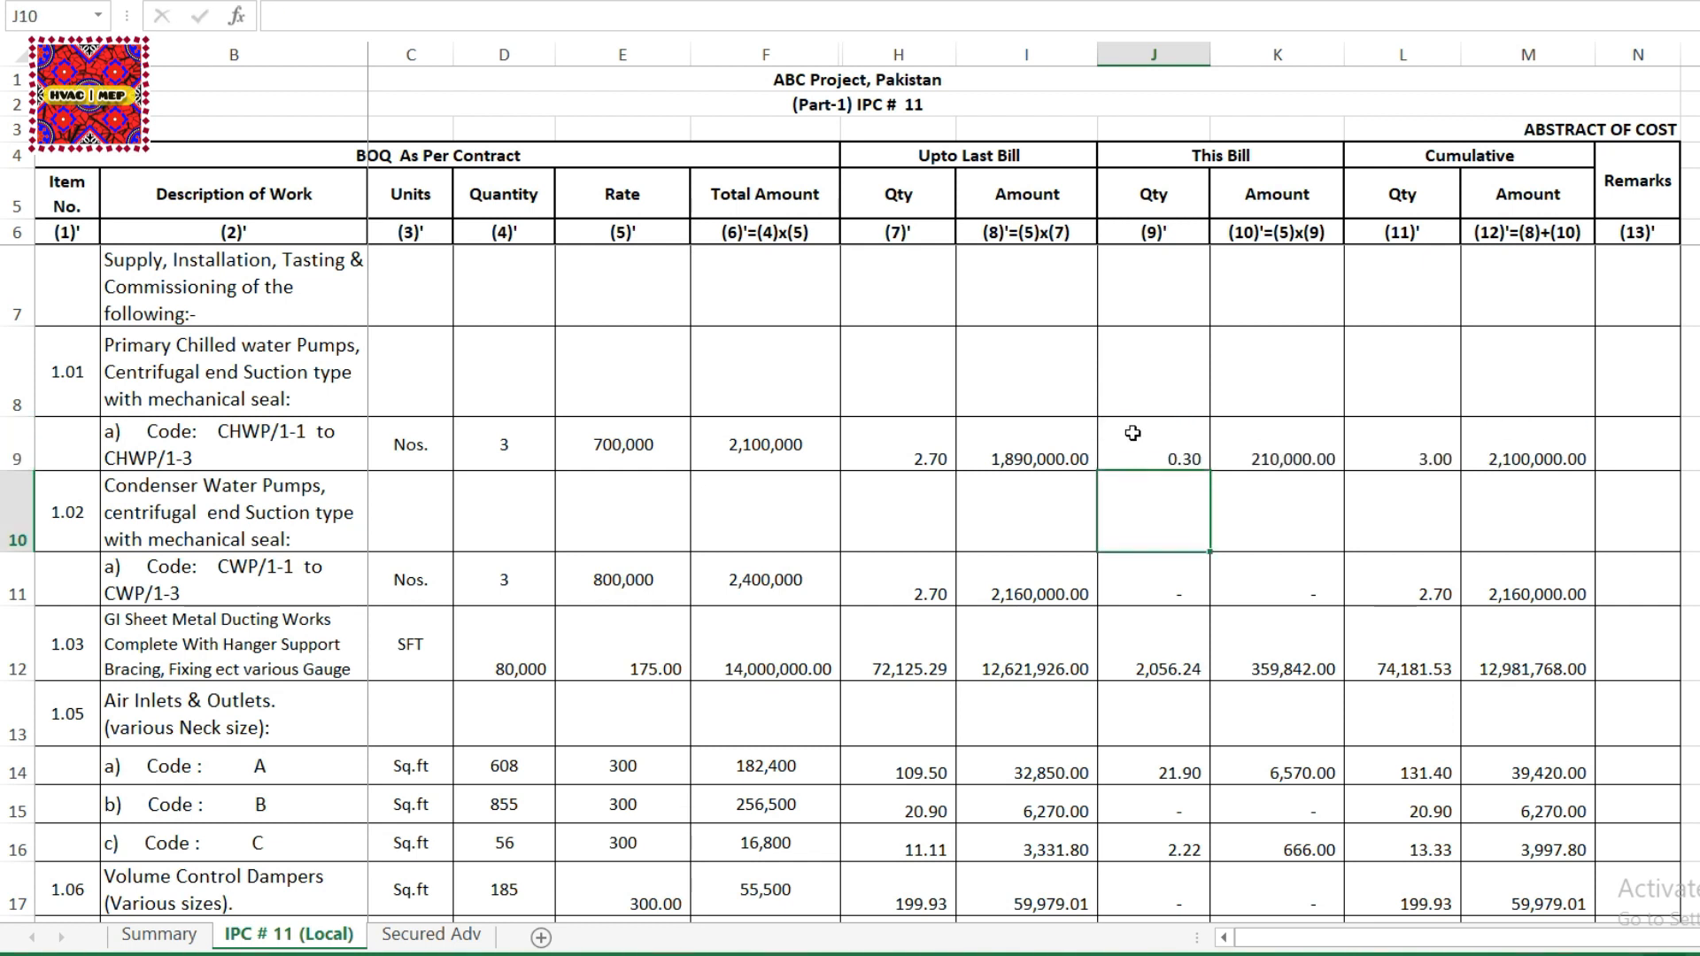
Check how the chilled water pumps' cumulative quantity and amount are formed from the Upto Last Bill and This Bill figures.
{"action": "left_click", "coordinate": [1415, 460]}
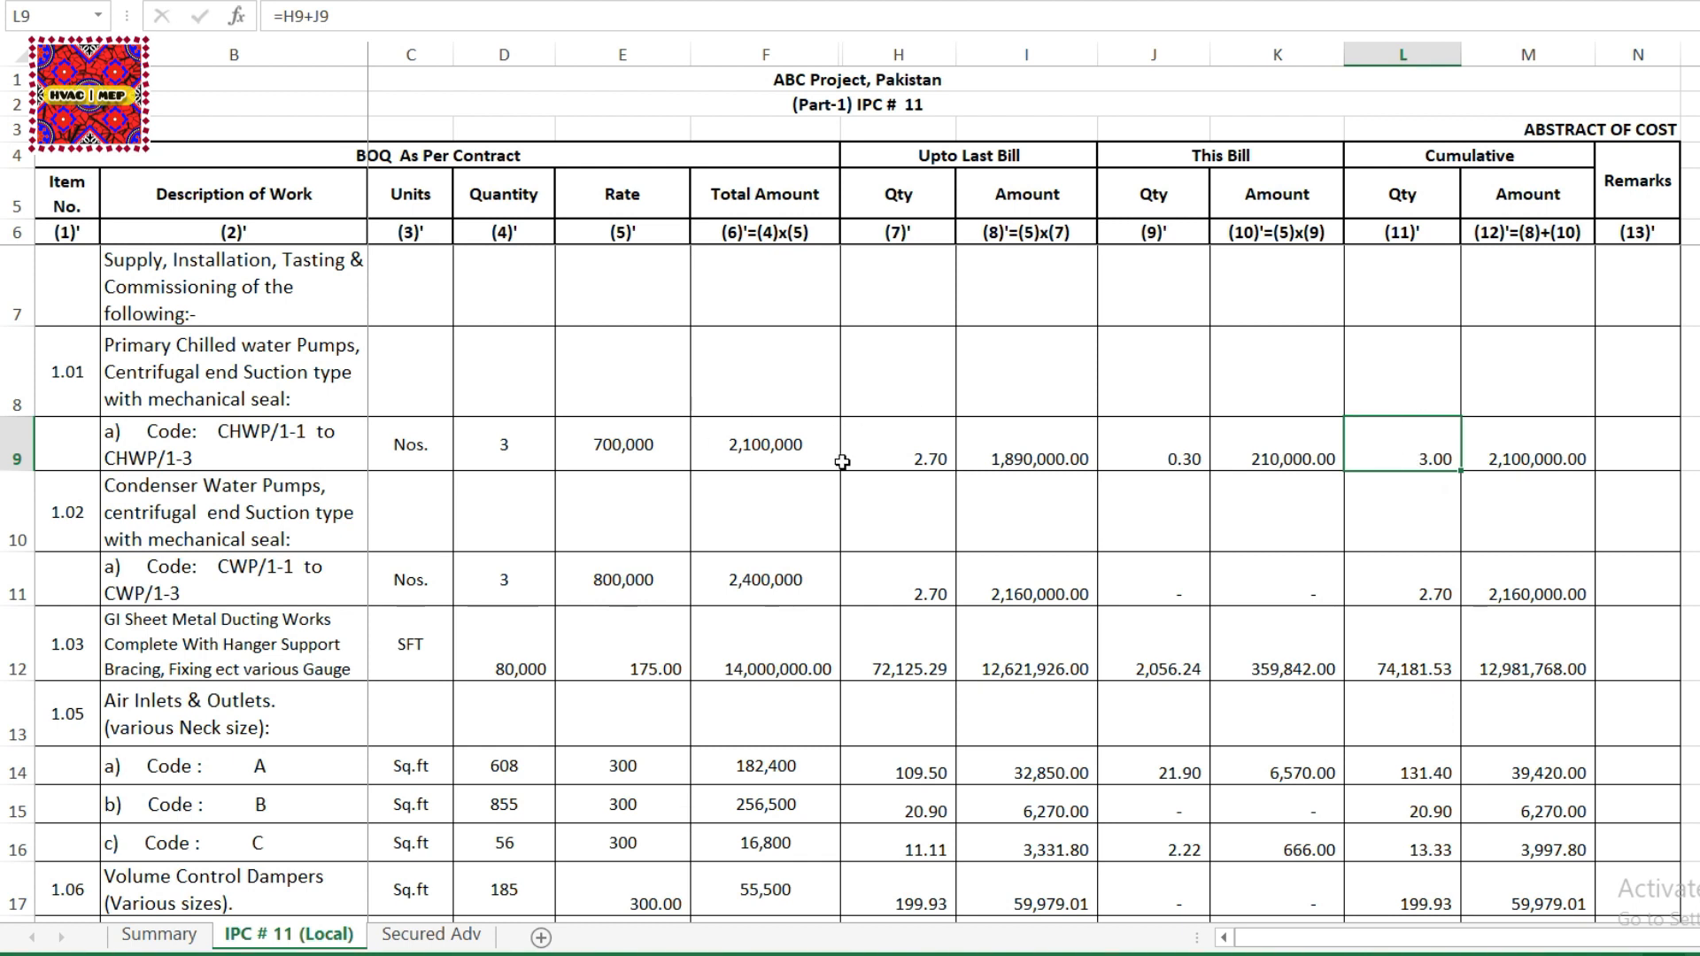
{"action": "left_click", "coordinate": [899, 456]}
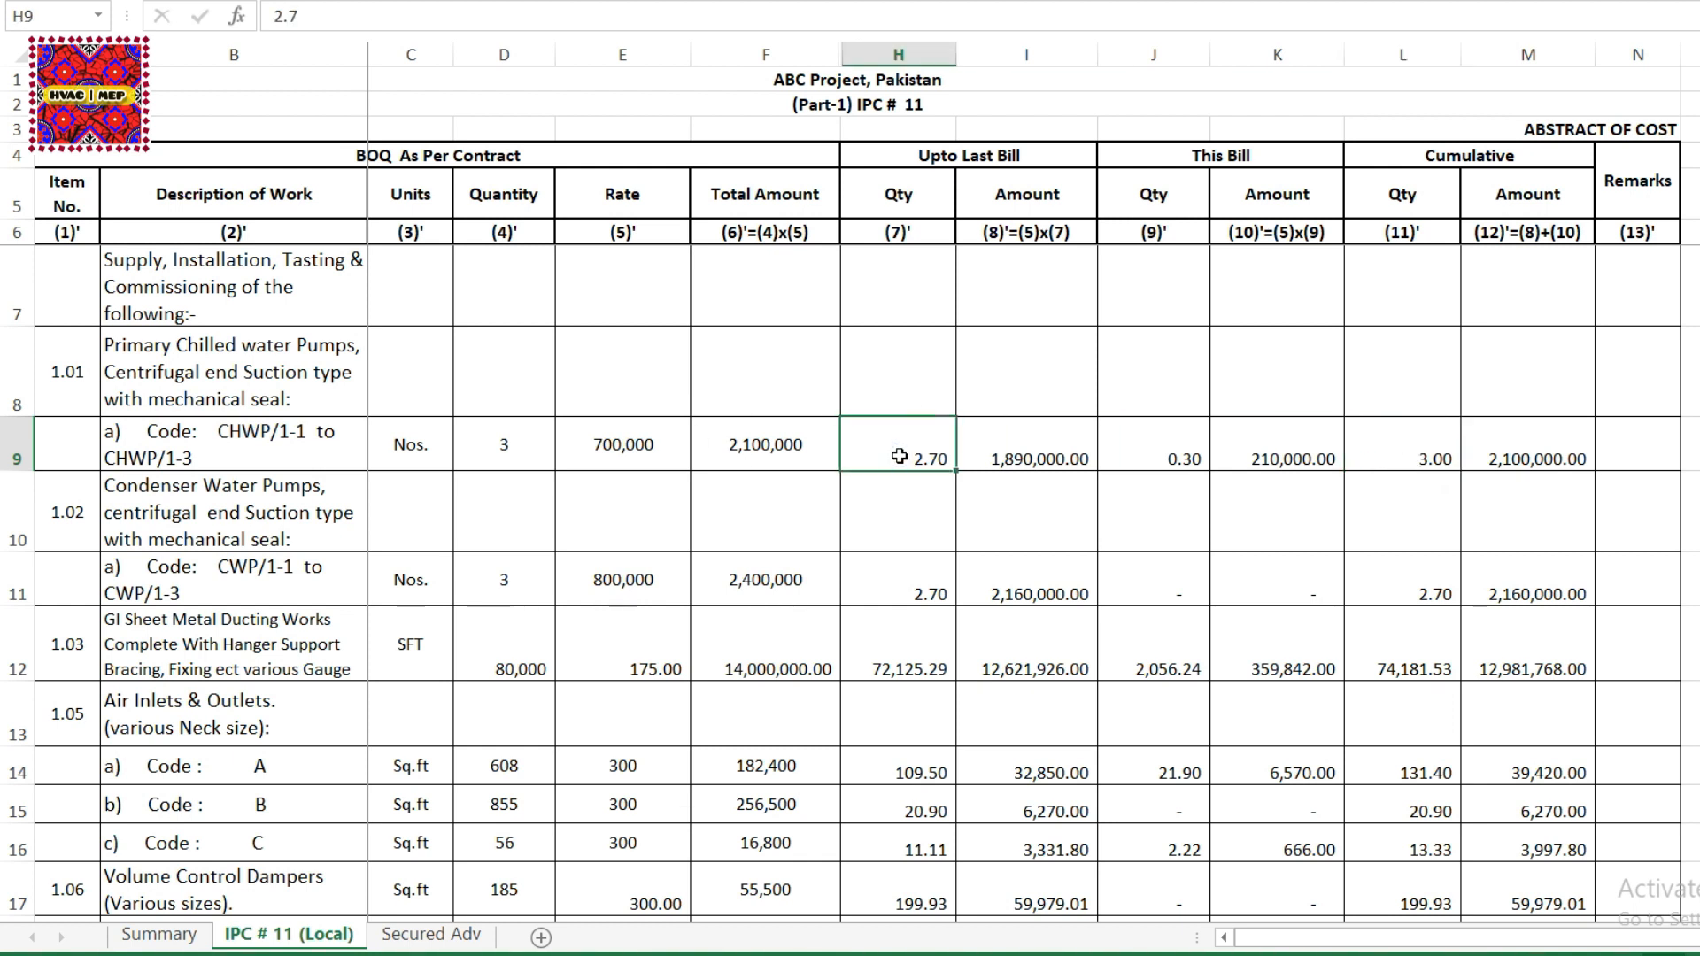
{"action": "left_click", "coordinate": [1190, 457]}
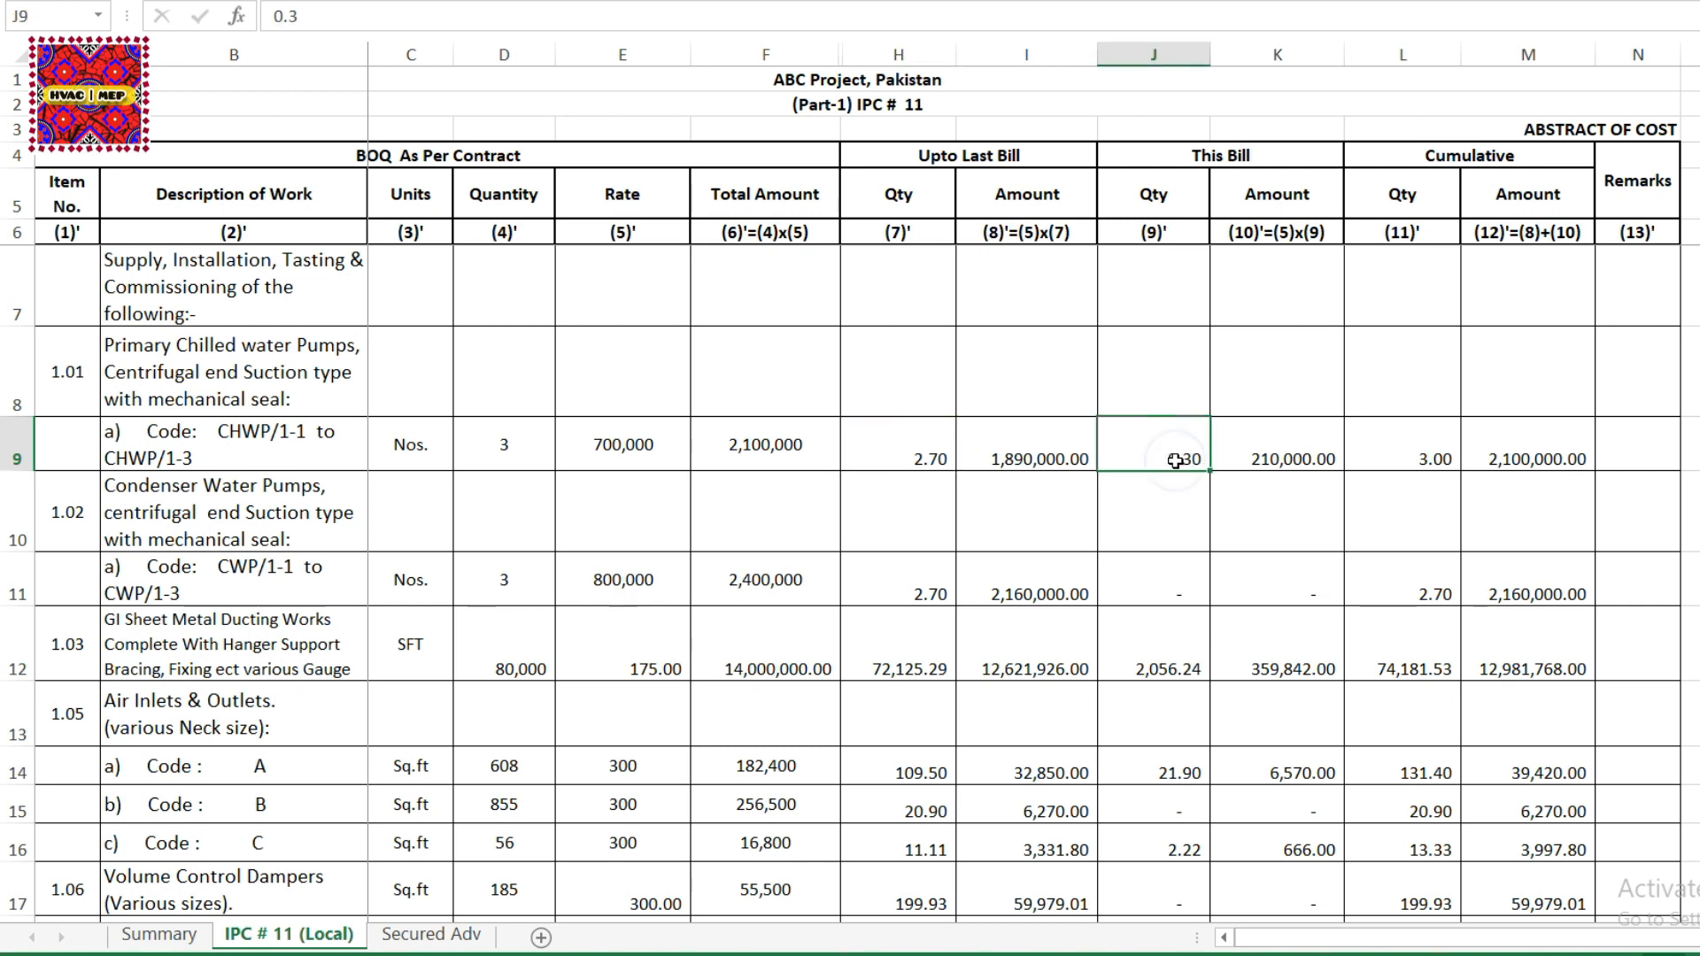
{"action": "left_click", "coordinate": [903, 436]}
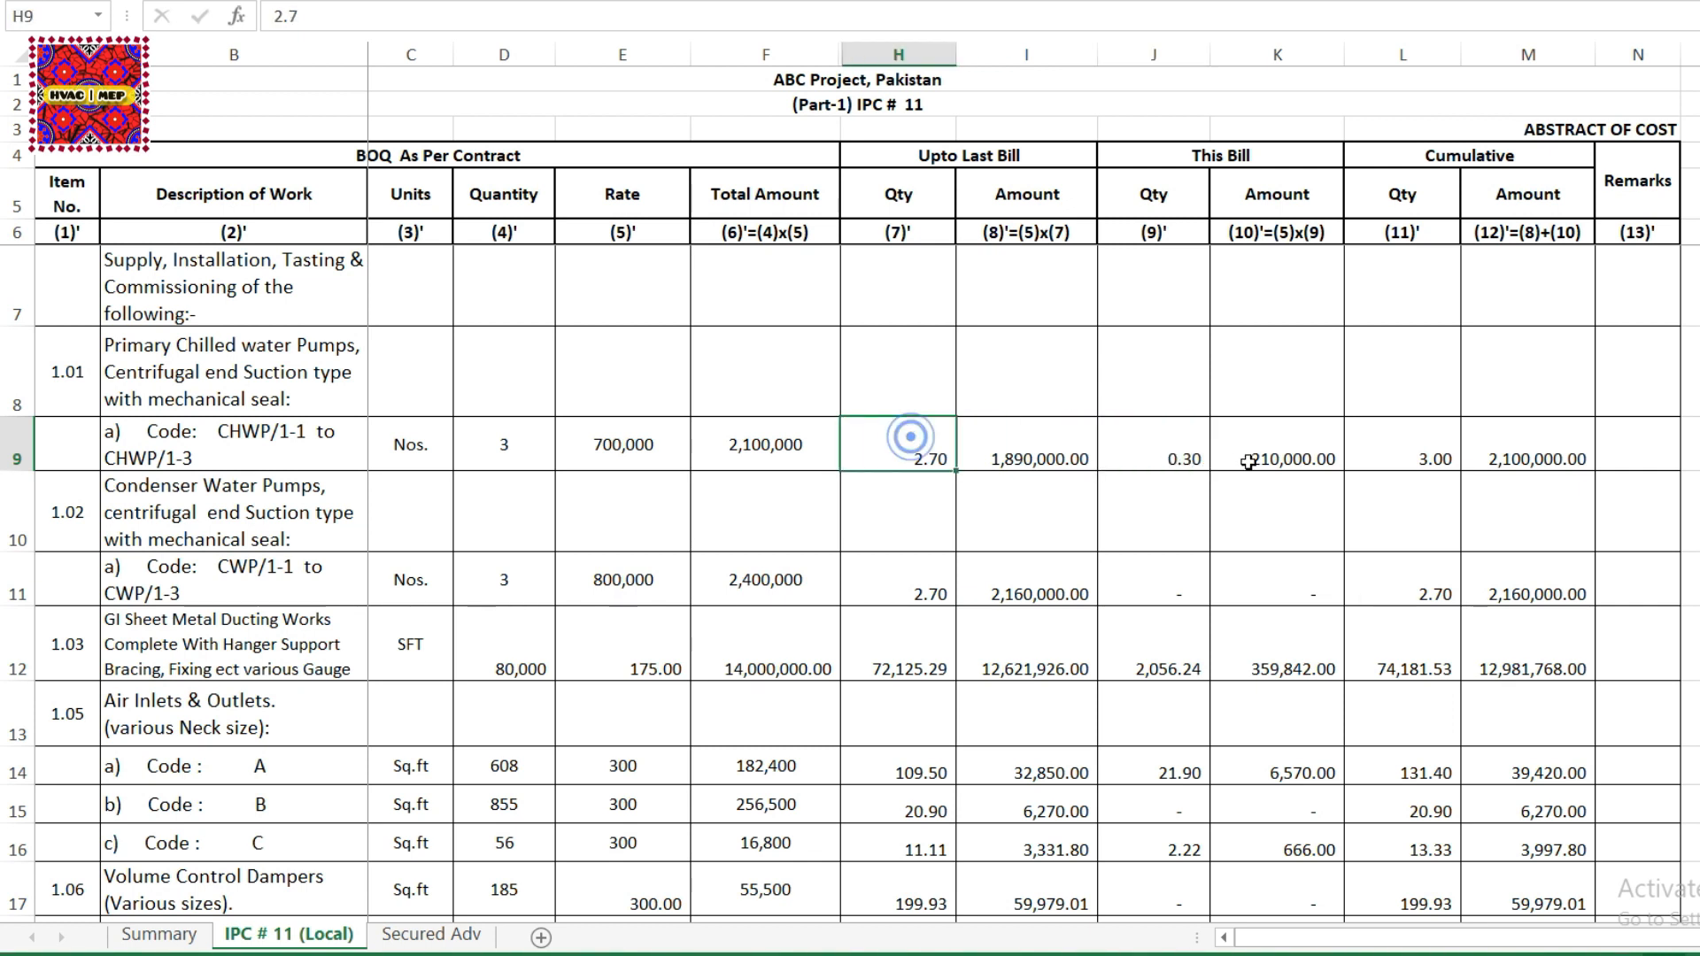
{"action": "left_click", "coordinate": [1146, 448]}
{"action": "left_click", "coordinate": [1405, 449]}
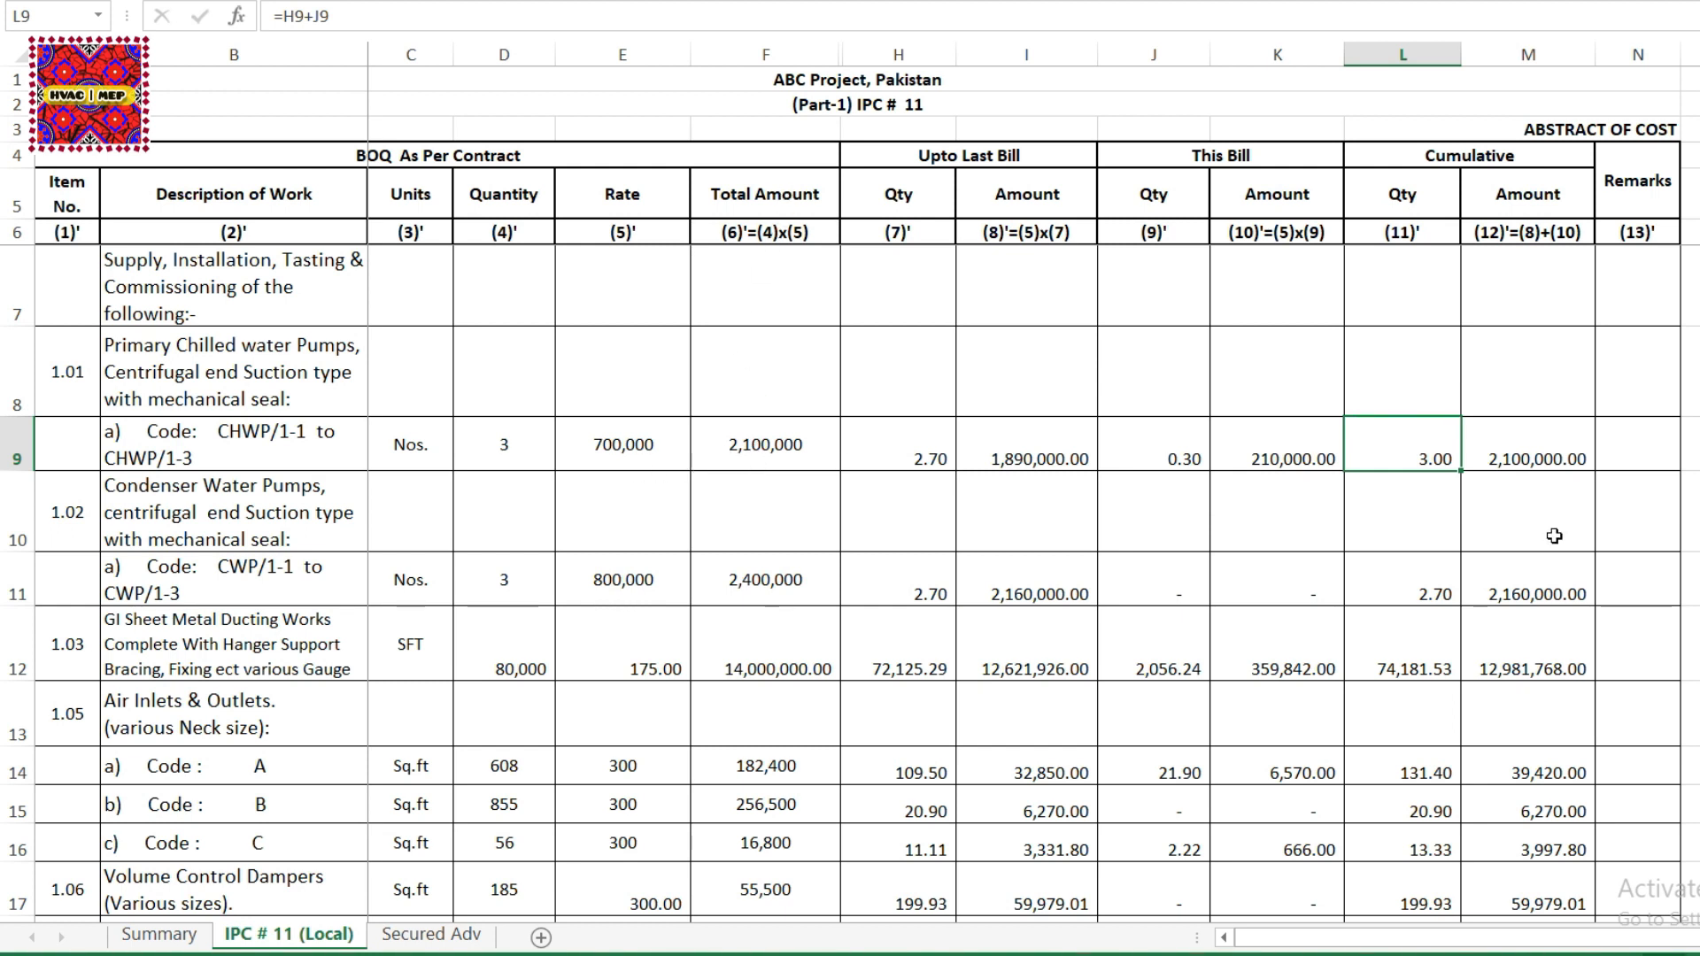
{"action": "left_click", "coordinate": [1544, 442]}
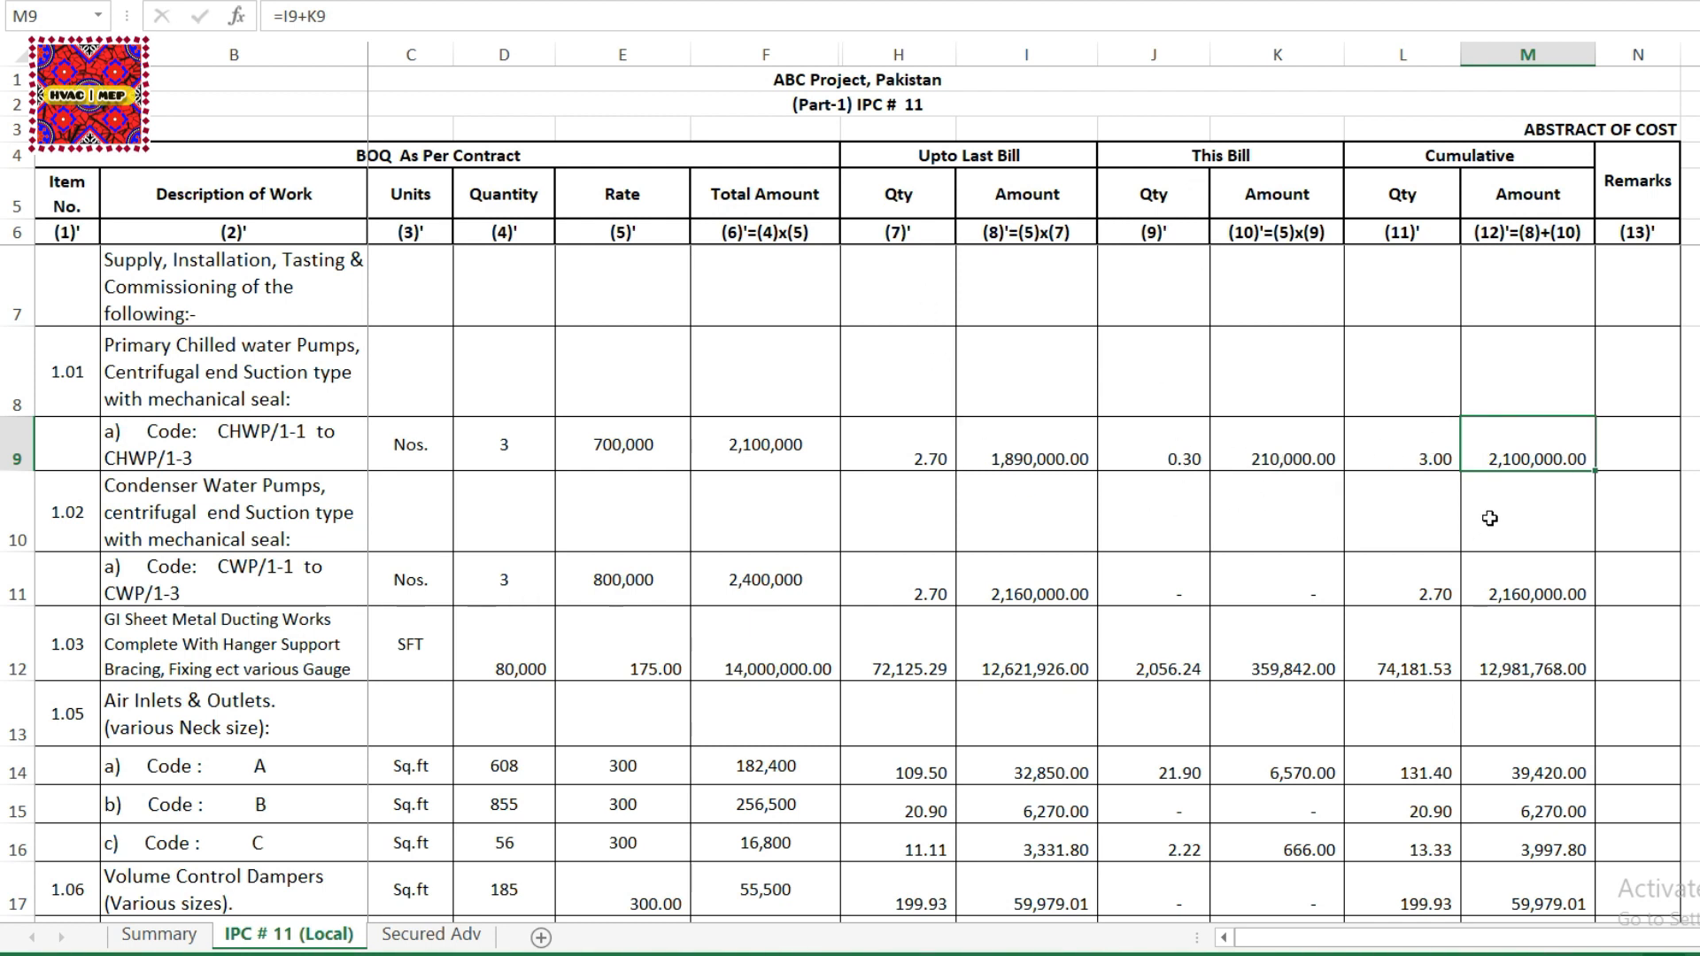
Clear the This Bill quantity of the item 1.01 chilled water pumps.
{"action": "left_click", "coordinate": [1171, 448]}
{"action": "key", "text": "Delete"}
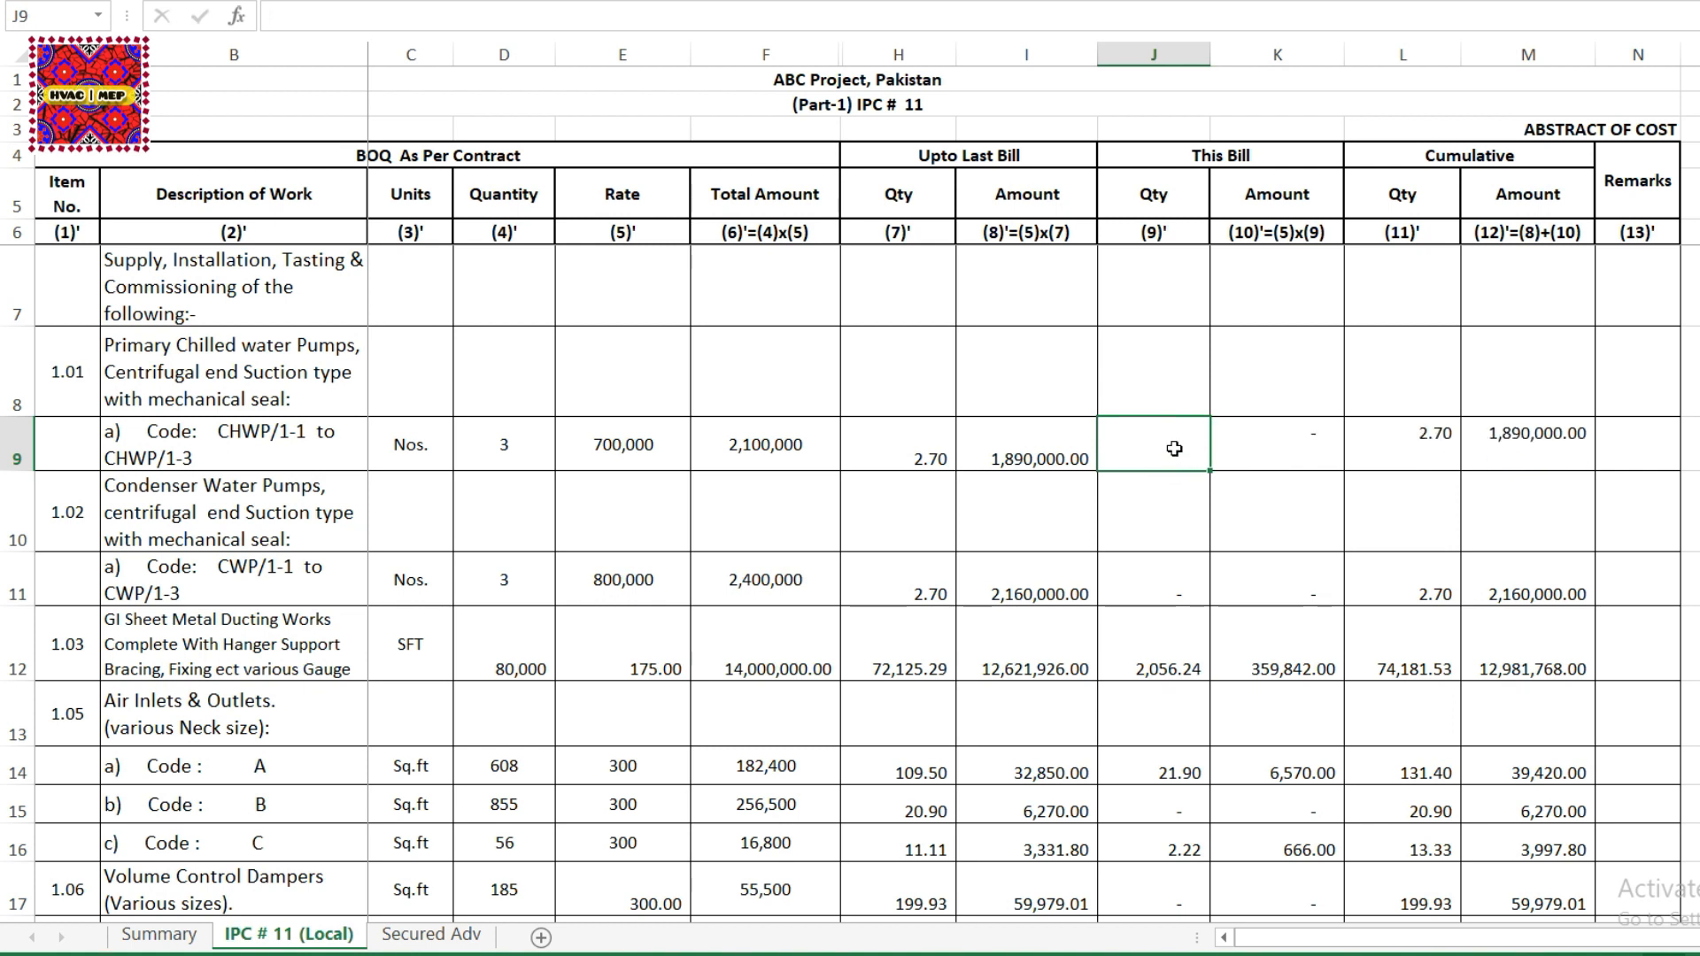
Check the Upto Last Bill and This Bill quantities of the item 1.02 condenser water pumps, CWP/1-1 to CWP/1-3.
{"action": "scroll", "coordinate": [1100, 520], "scroll_direction": "down", "scroll_amount": 1}
{"action": "scroll", "coordinate": [1101, 520], "scroll_direction": "up", "scroll_amount": 1}
{"action": "left_click", "coordinate": [241, 595]}
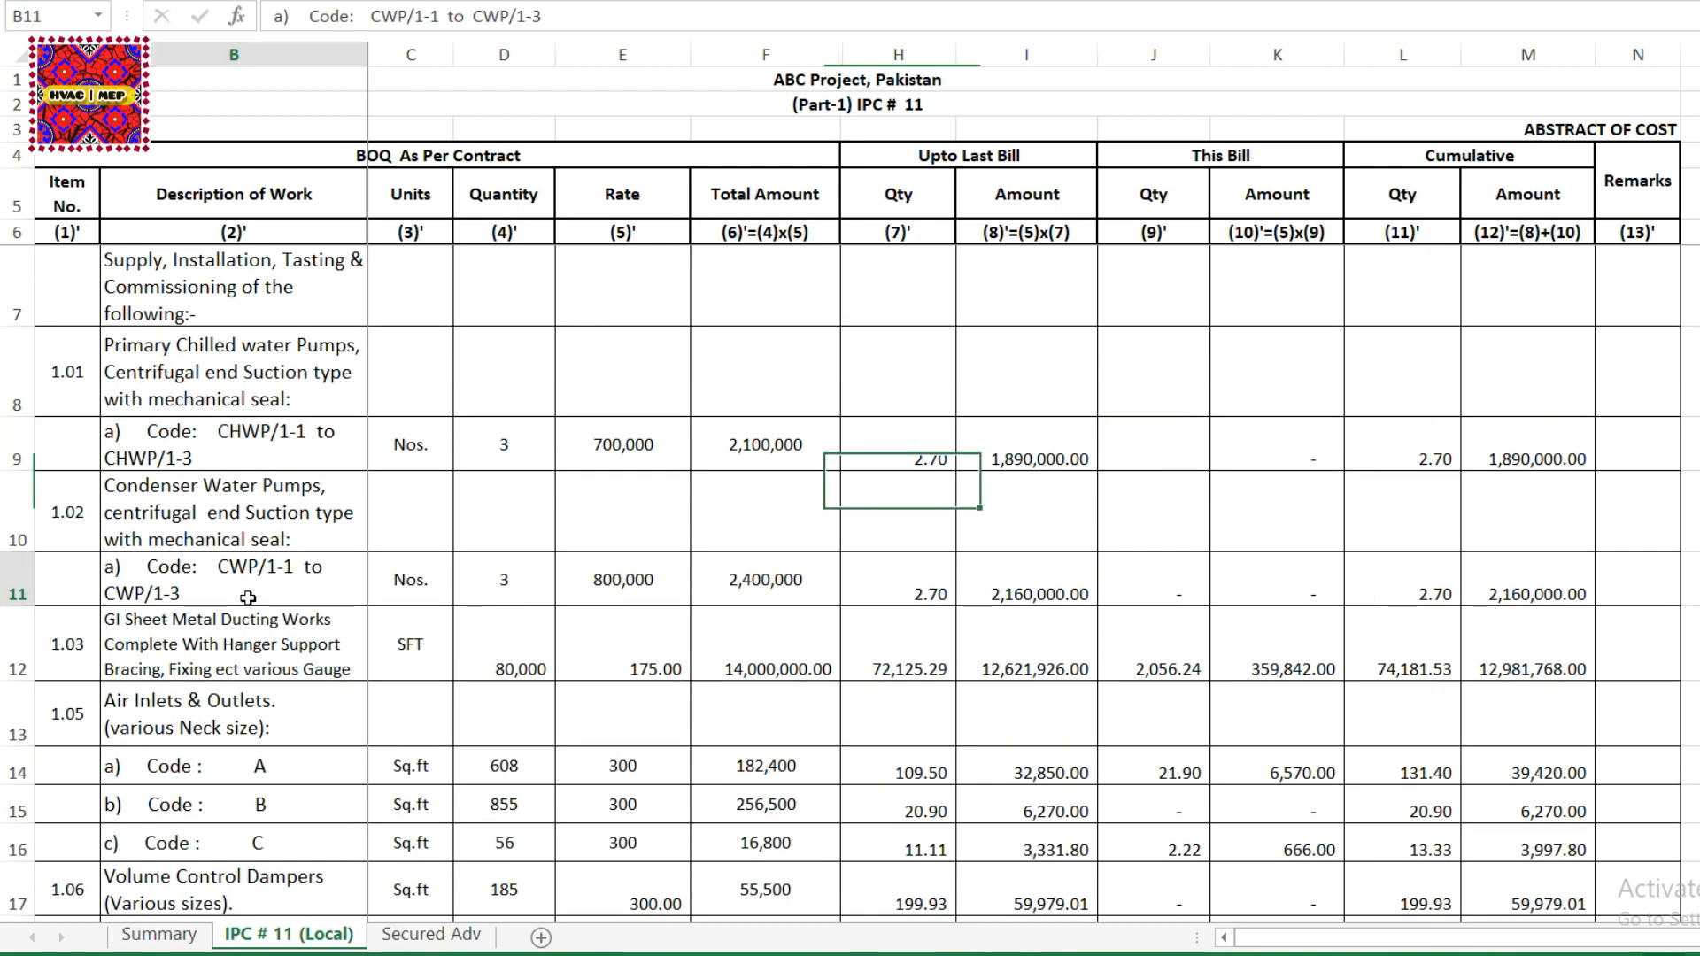
{"action": "left_click", "coordinate": [919, 591]}
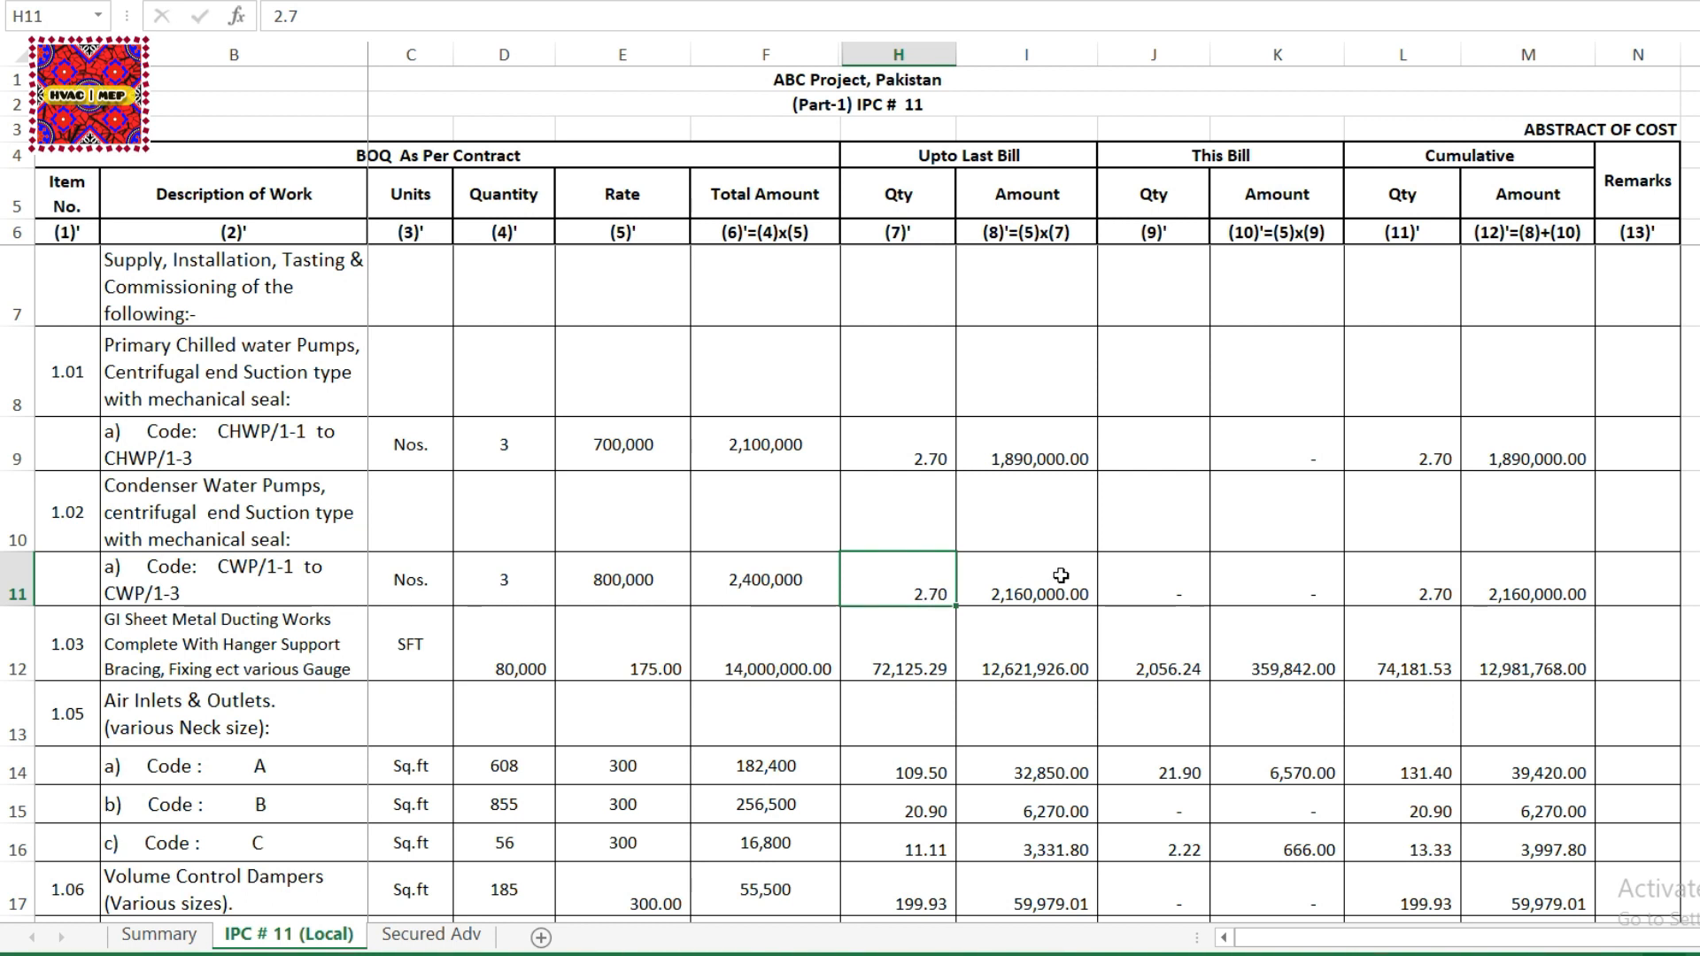
{"action": "left_click", "coordinate": [1148, 578]}
Check how the total contract amount of the item 1.03 GI sheet metal ducting is calculated from its quantity and rate.
{"action": "scroll", "coordinate": [1155, 578], "scroll_direction": "down", "scroll_amount": 1}
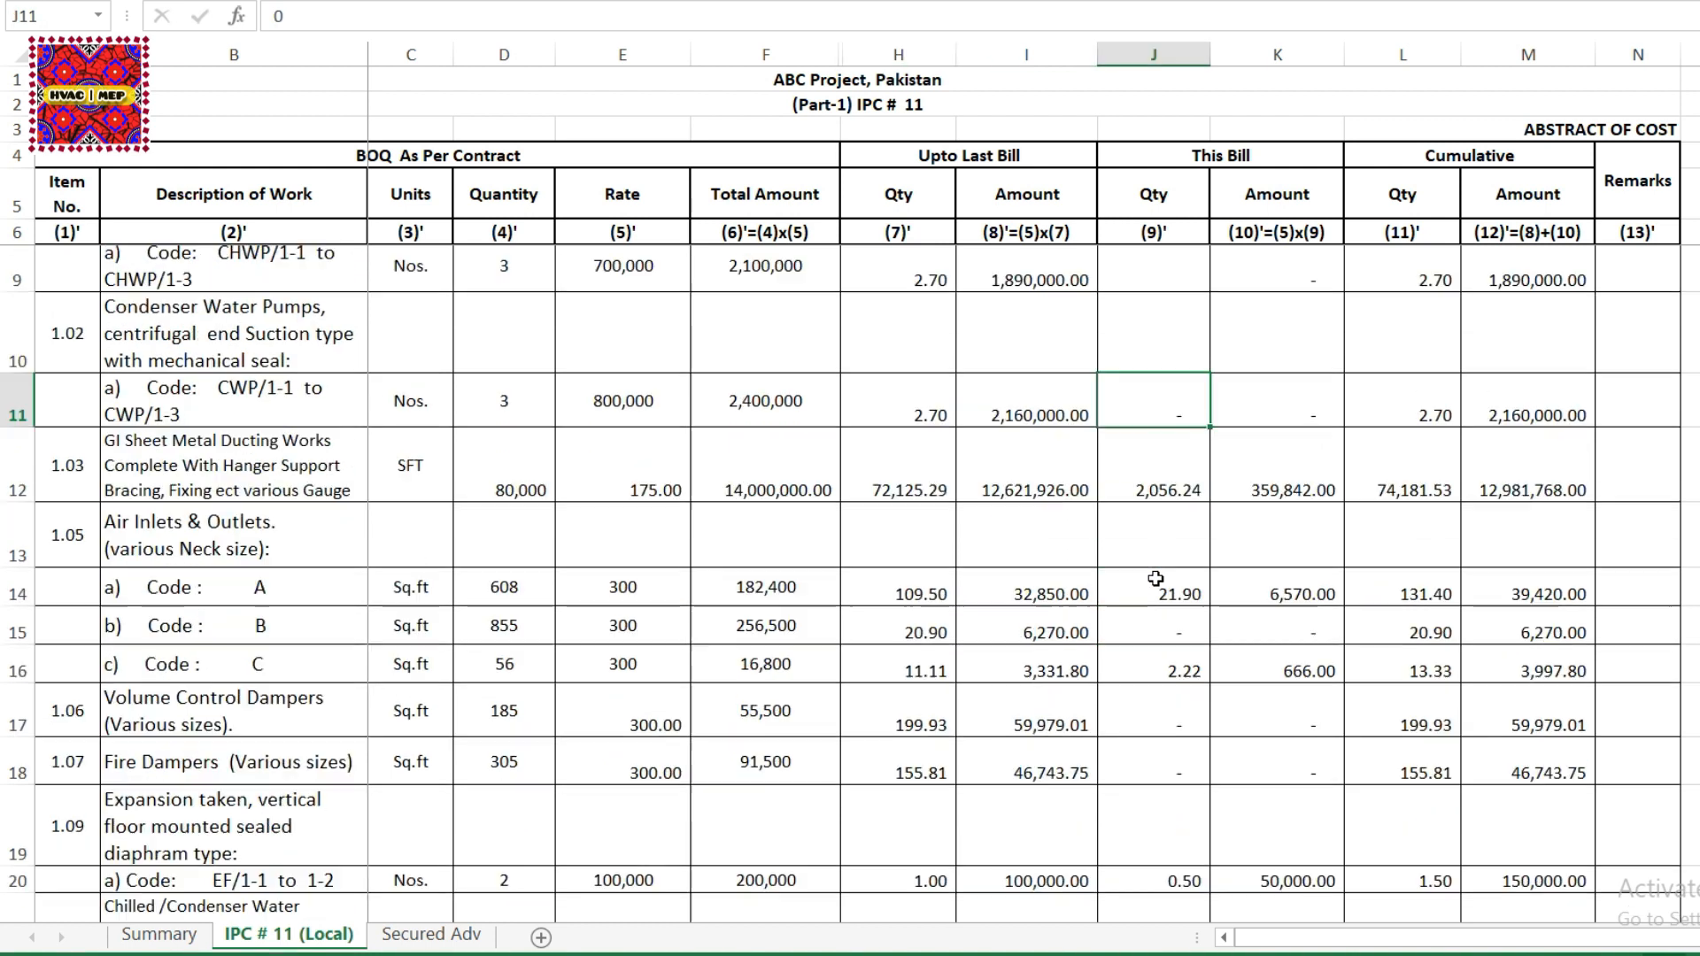
{"action": "left_click", "coordinate": [131, 408]}
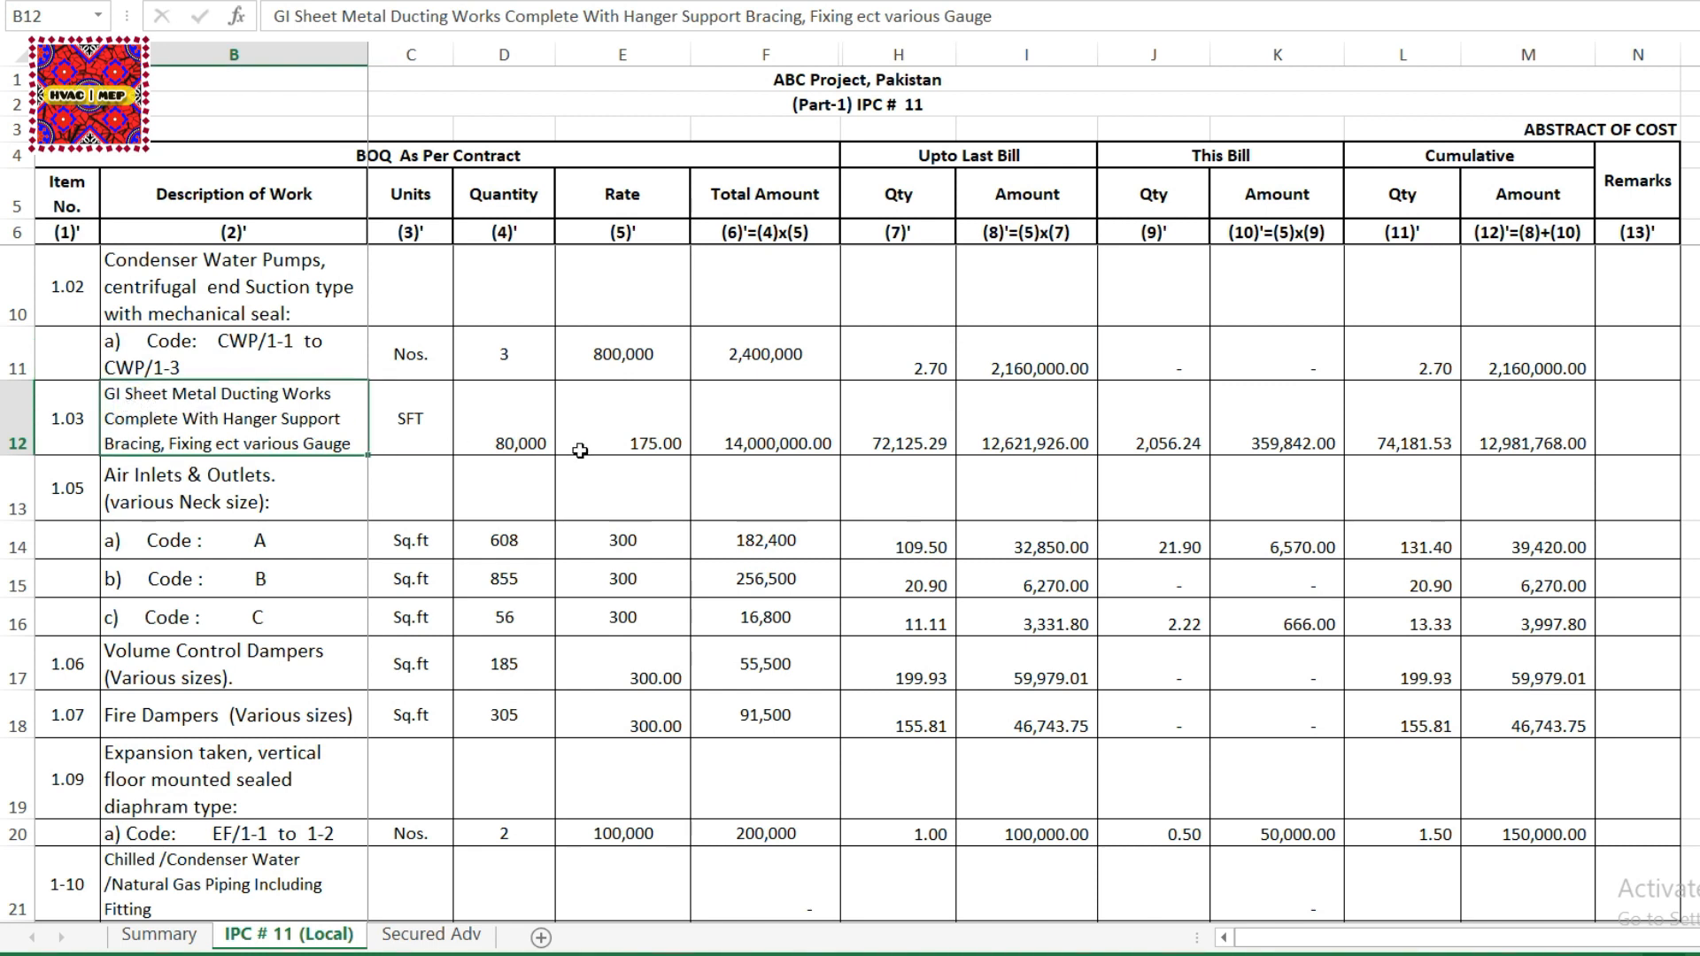
{"action": "left_click", "coordinate": [656, 449]}
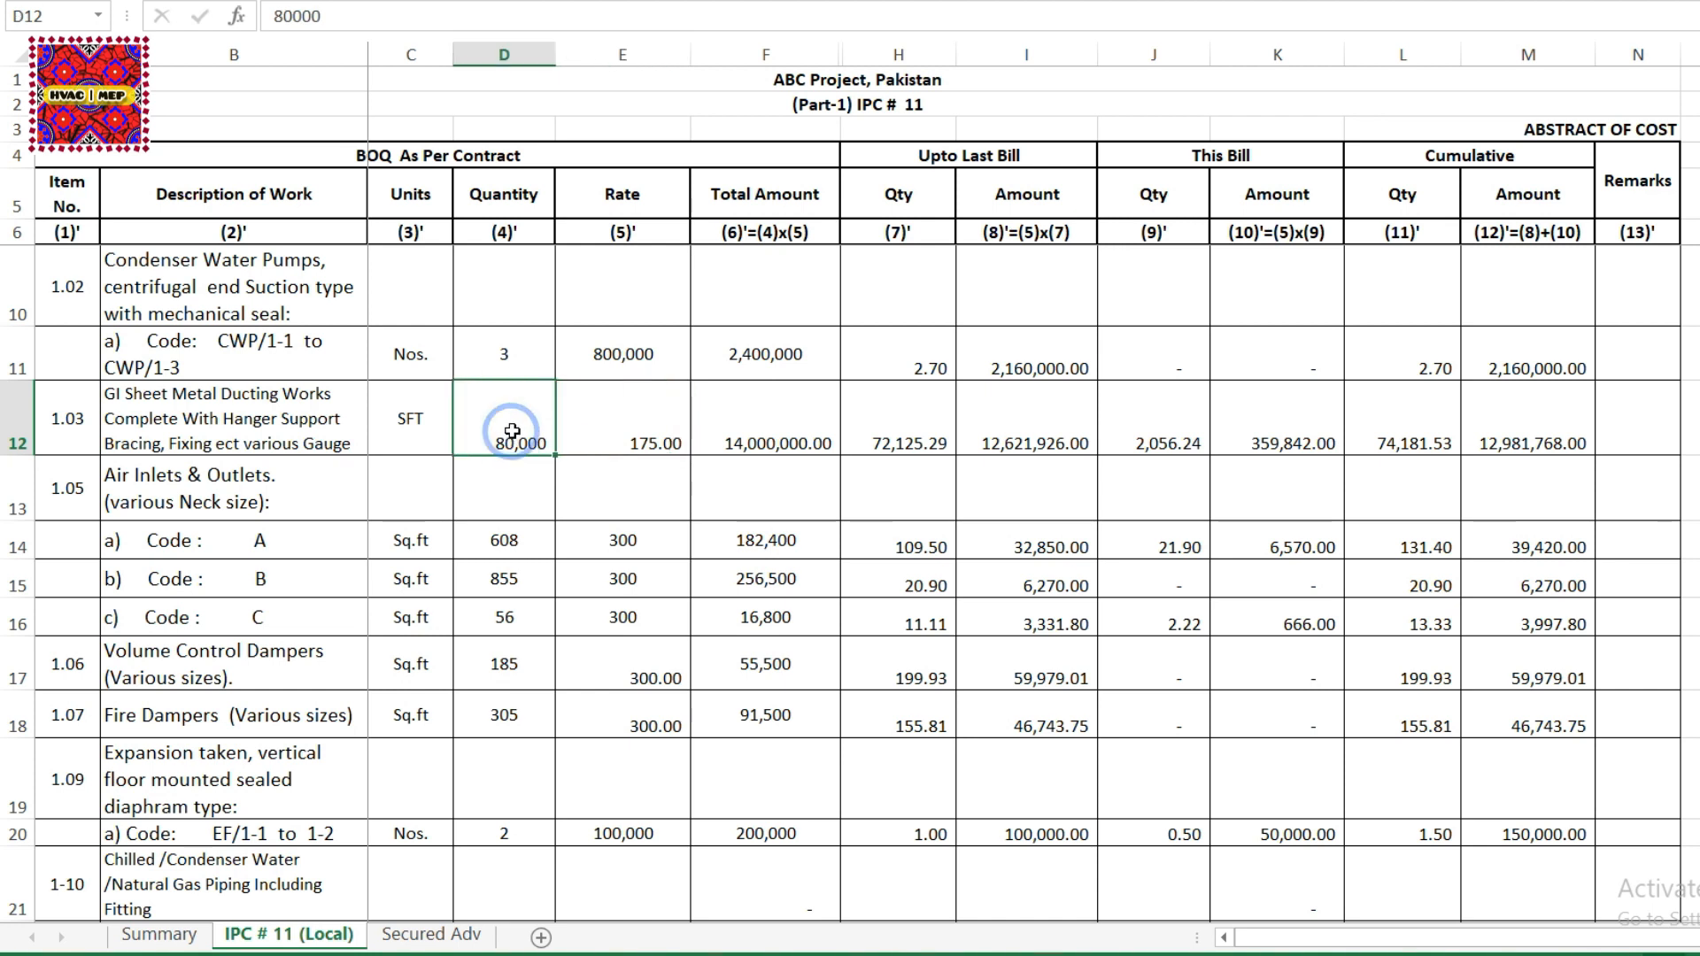
{"action": "left_click", "coordinate": [634, 446]}
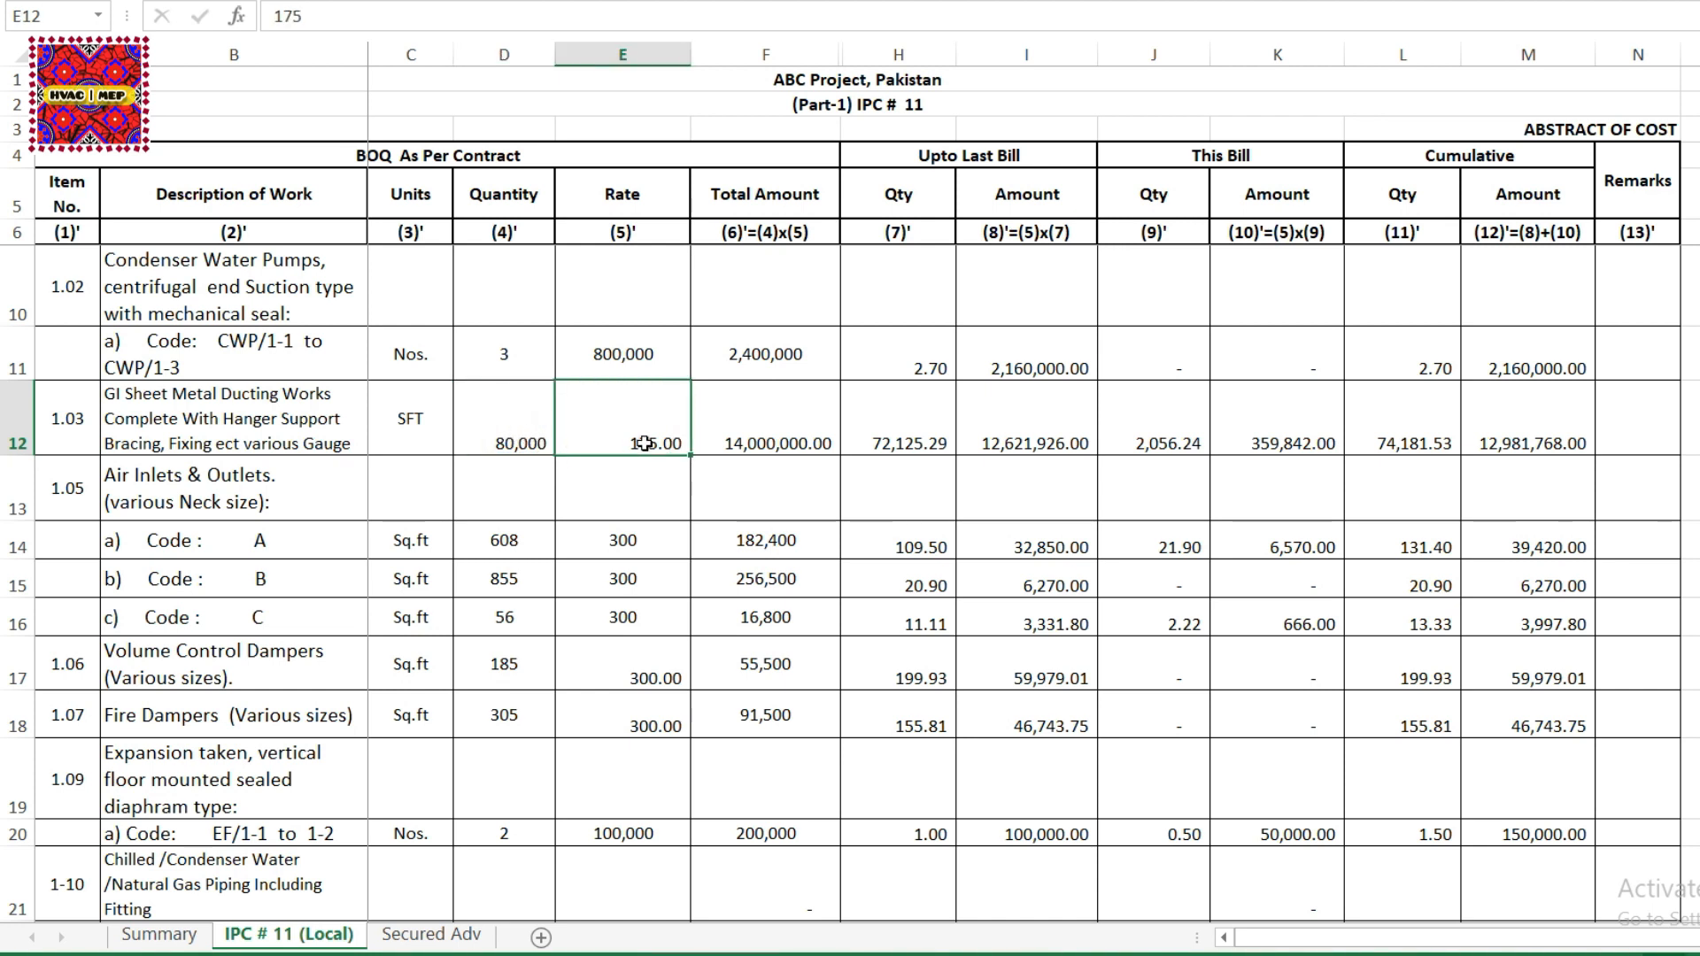
{"action": "left_click", "coordinate": [767, 440]}
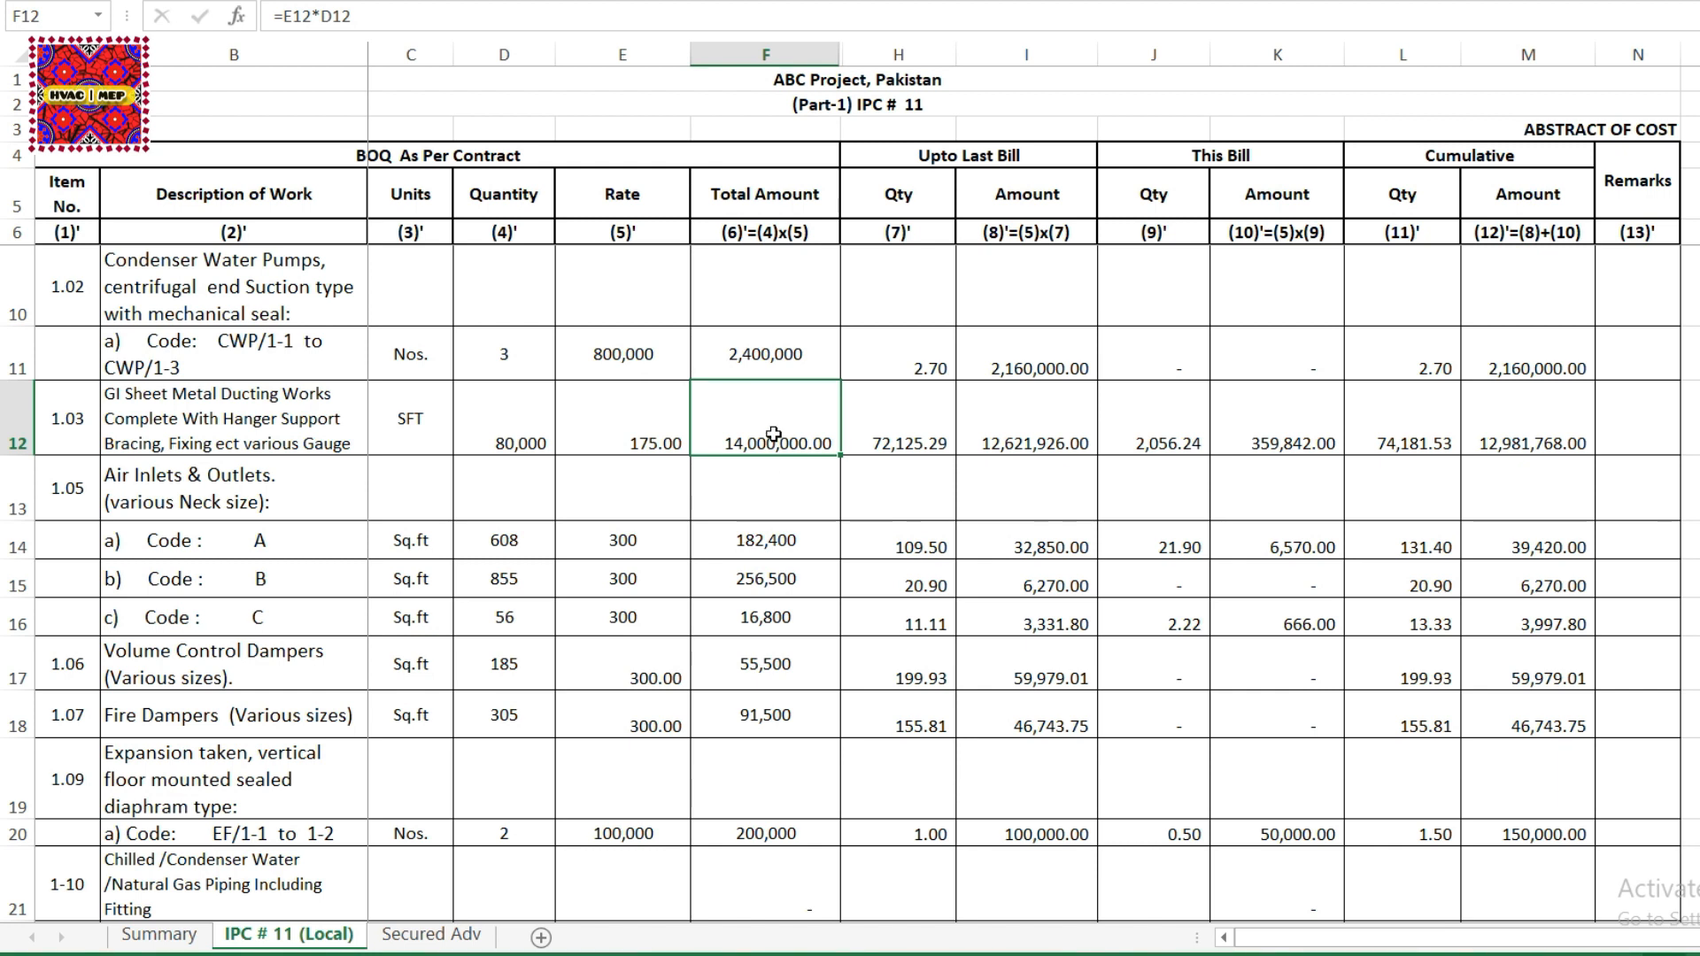
{"action": "left_click", "coordinate": [664, 432]}
{"action": "left_click", "coordinate": [516, 421]}
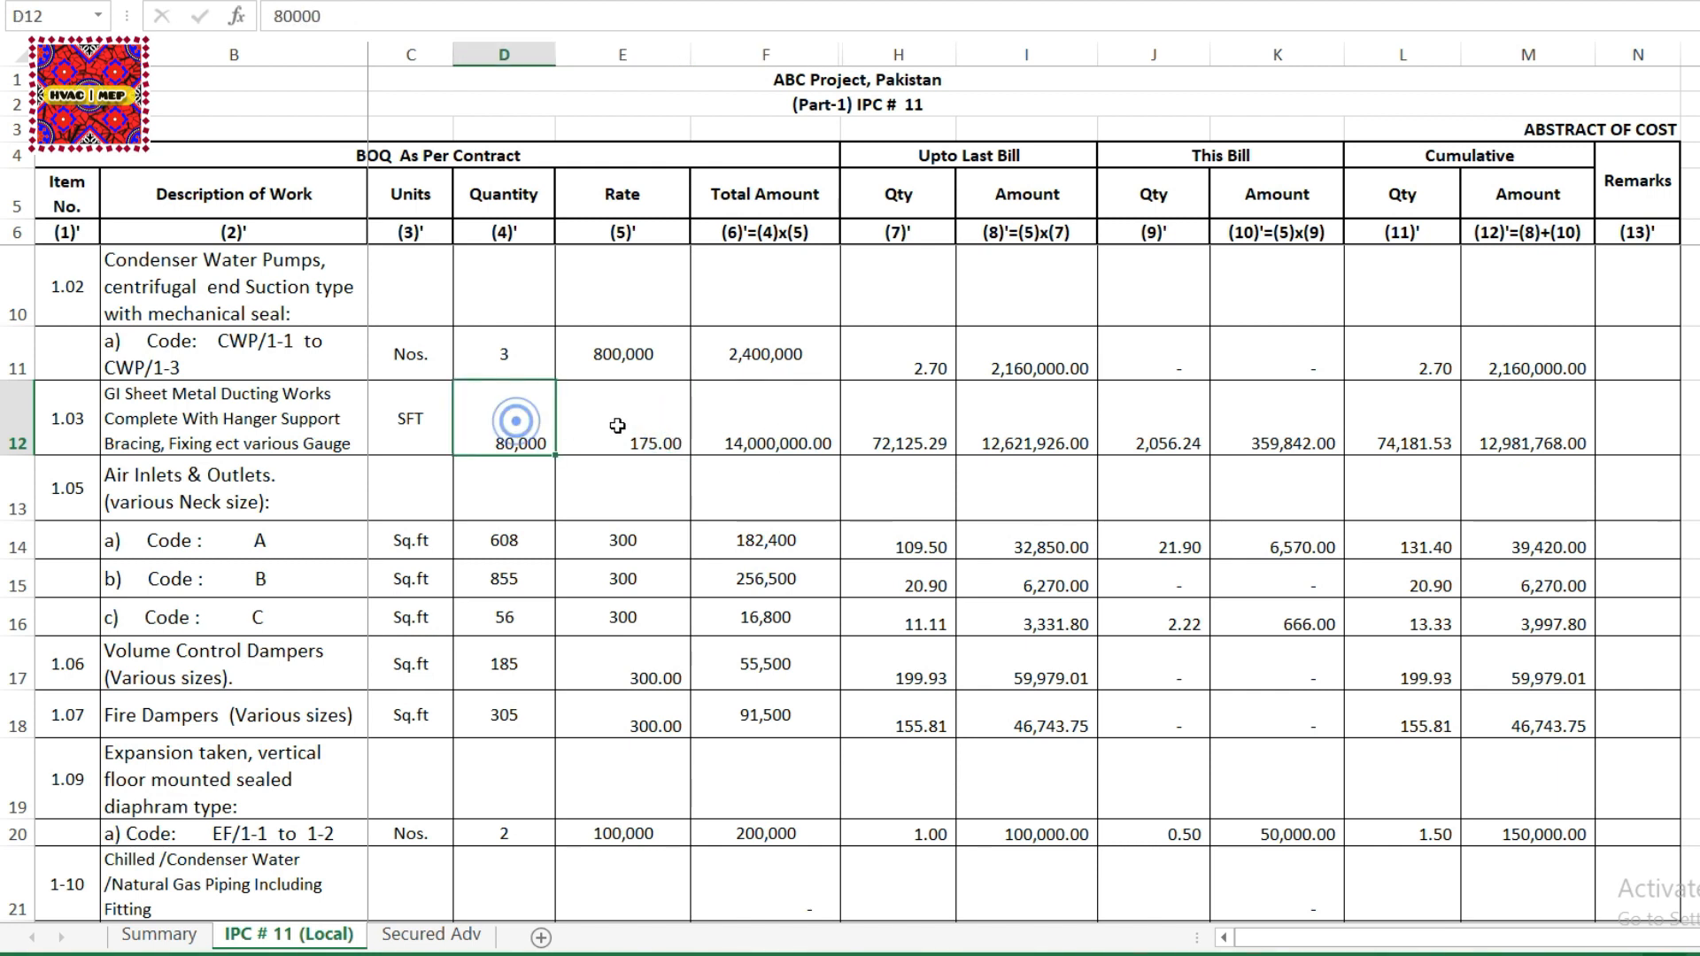
{"action": "double_click", "coordinate": [777, 426]}
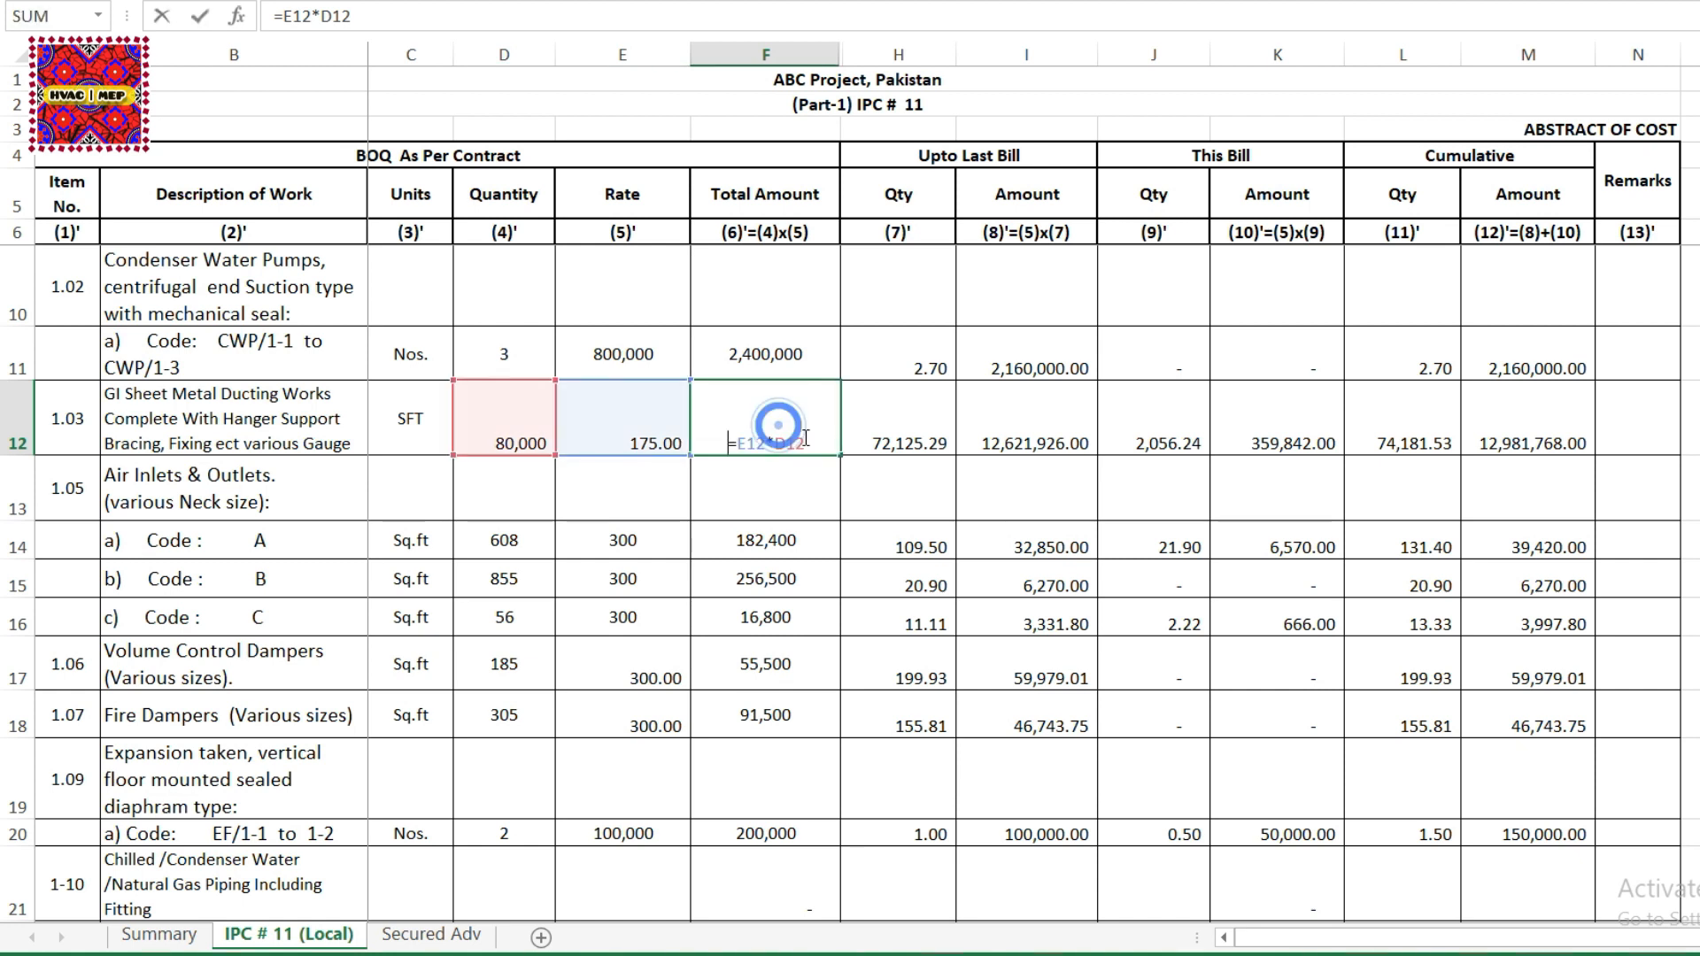
{"action": "key", "text": "Escape"}
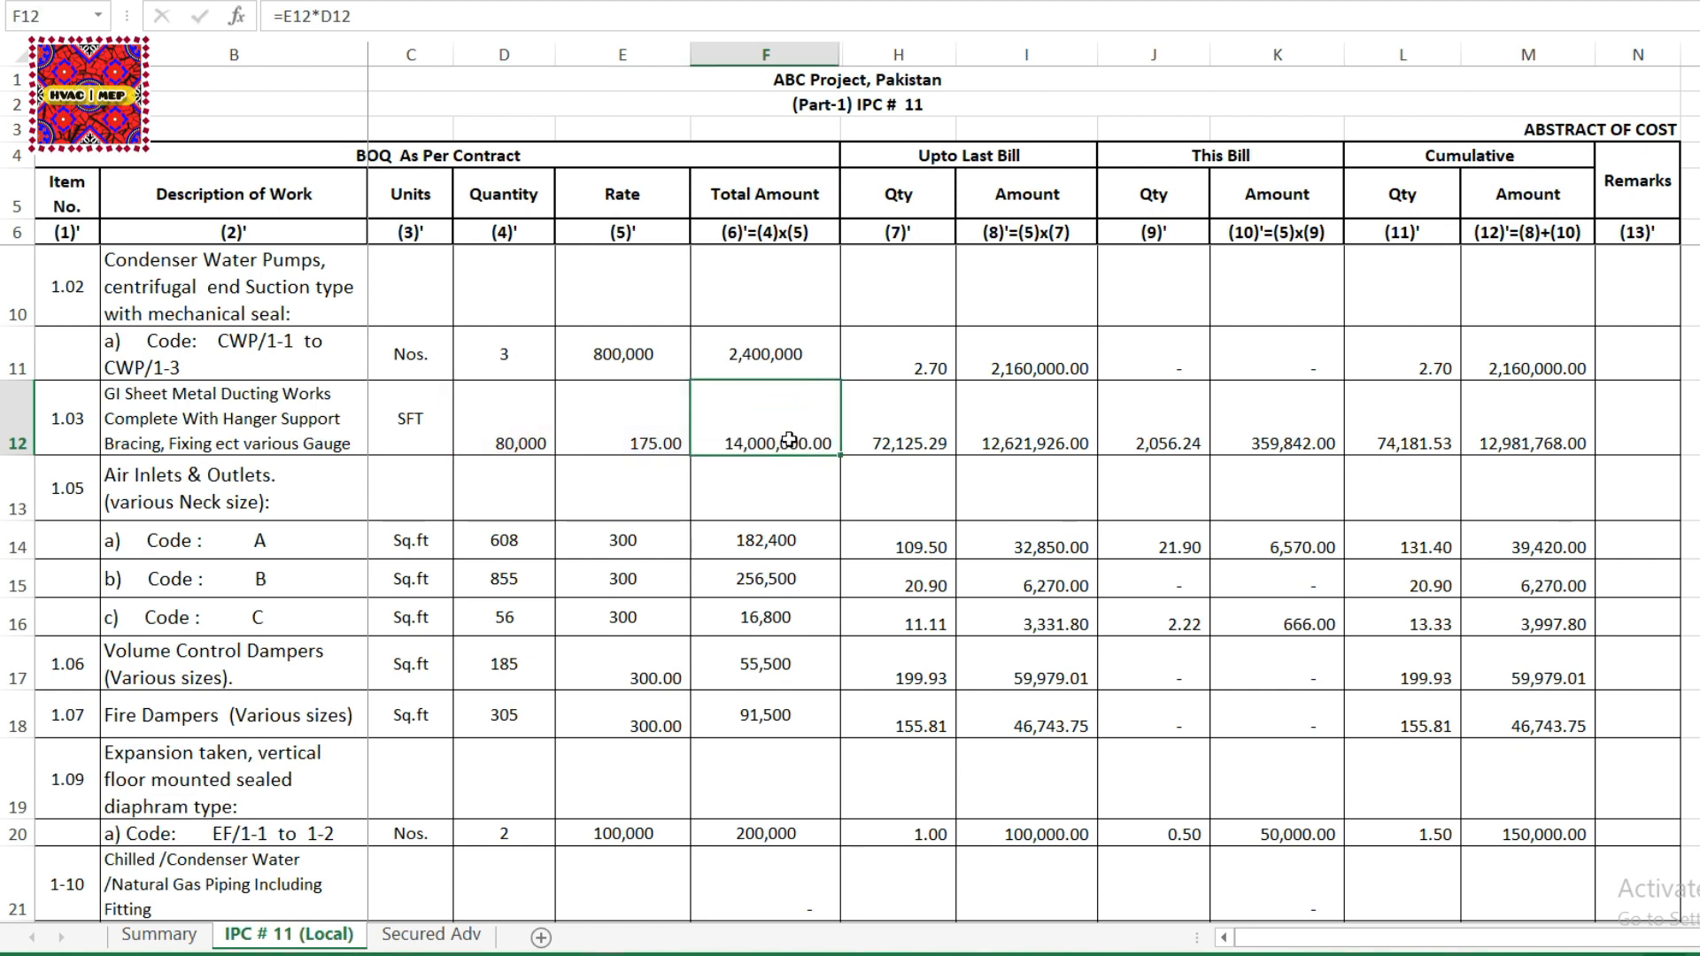
Compare the item 1.03 ducting's Upto Last Bill quantity and amount with its This Bill and cumulative quantities.
{"action": "left_click", "coordinate": [876, 390]}
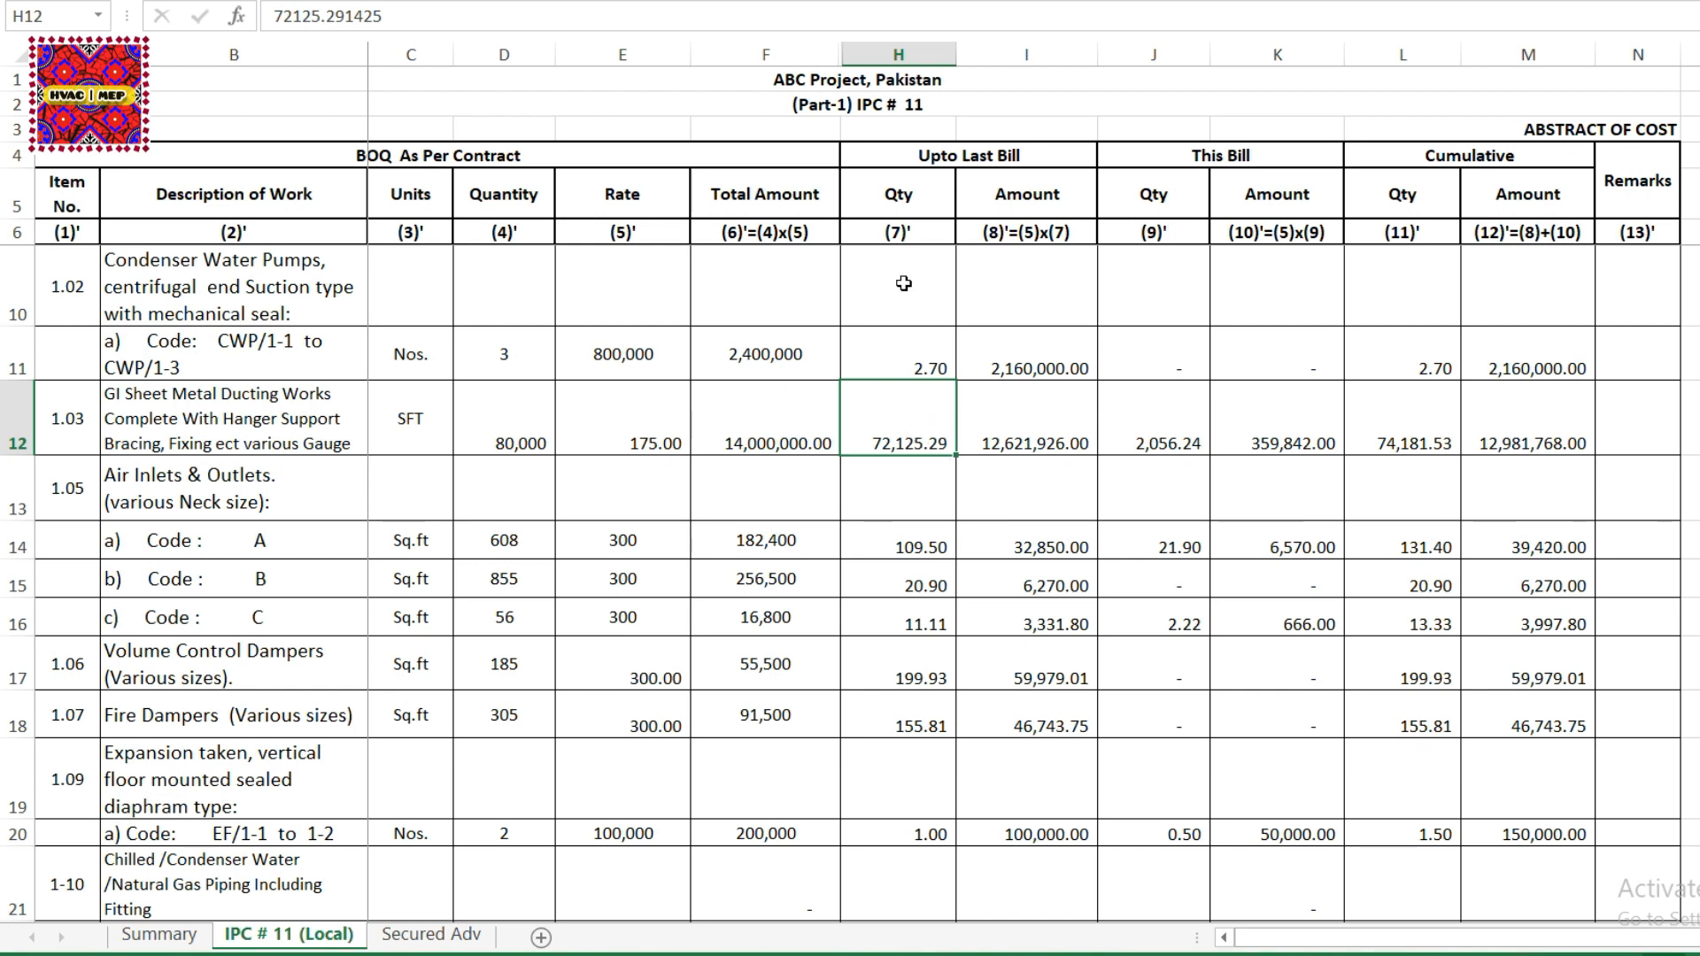
{"action": "left_click", "coordinate": [894, 113]}
{"action": "left_click", "coordinate": [933, 441]}
{"action": "left_click", "coordinate": [1161, 423]}
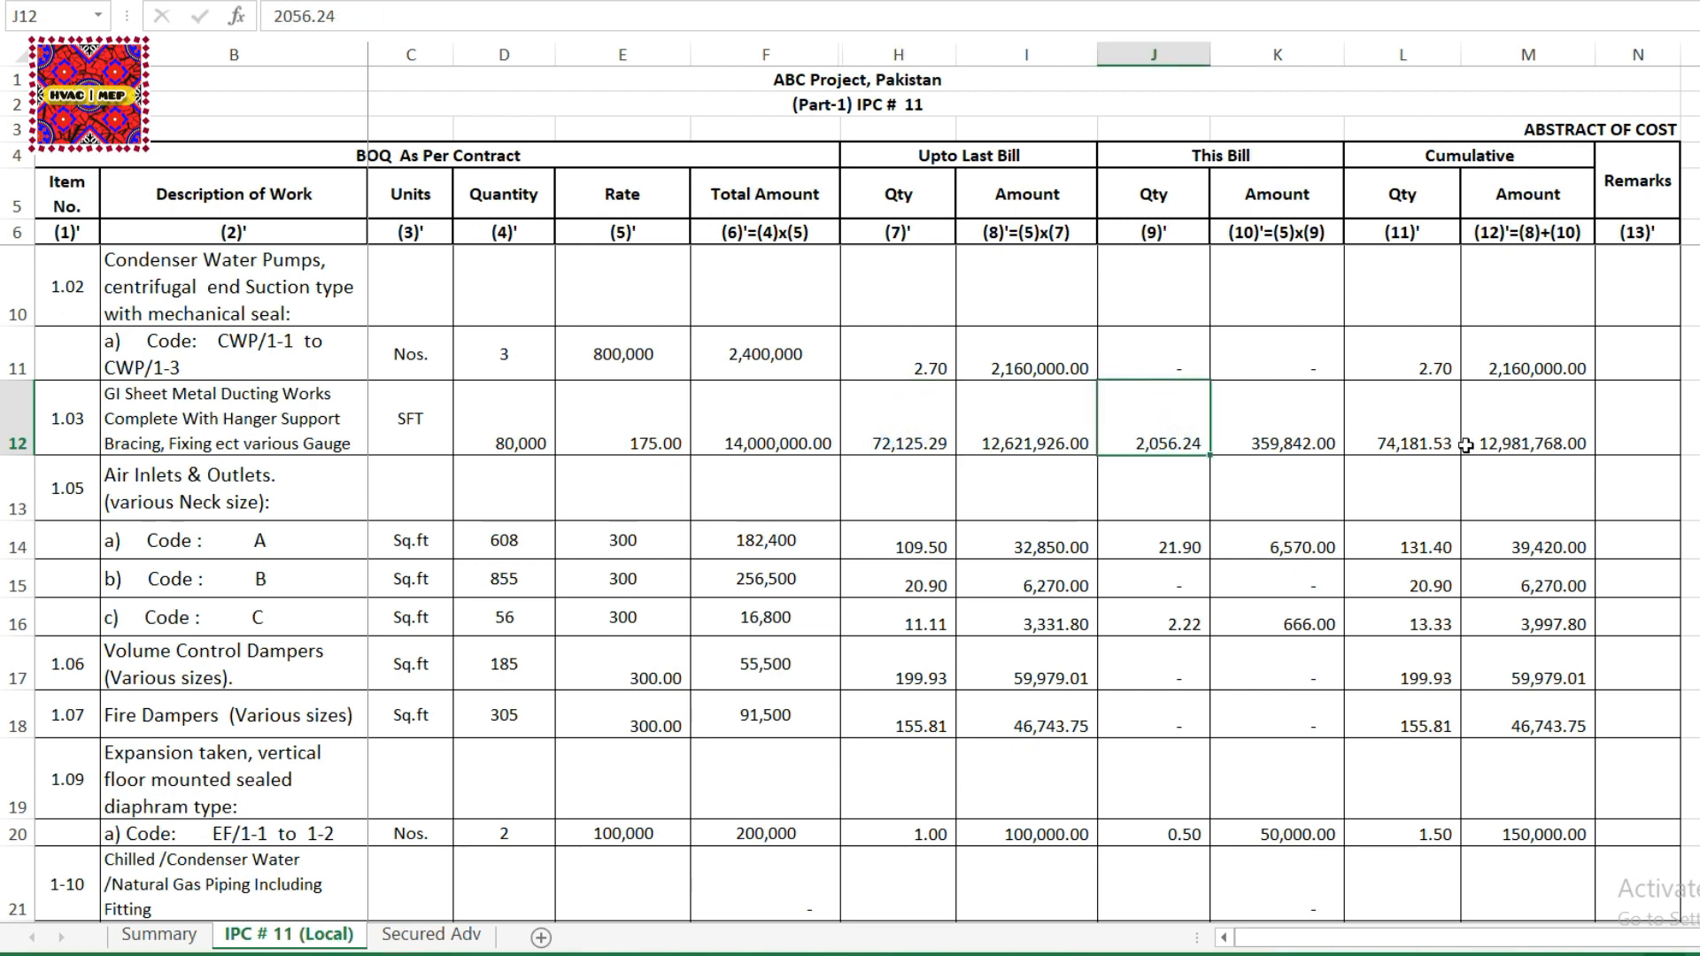
{"action": "left_click", "coordinate": [1415, 443]}
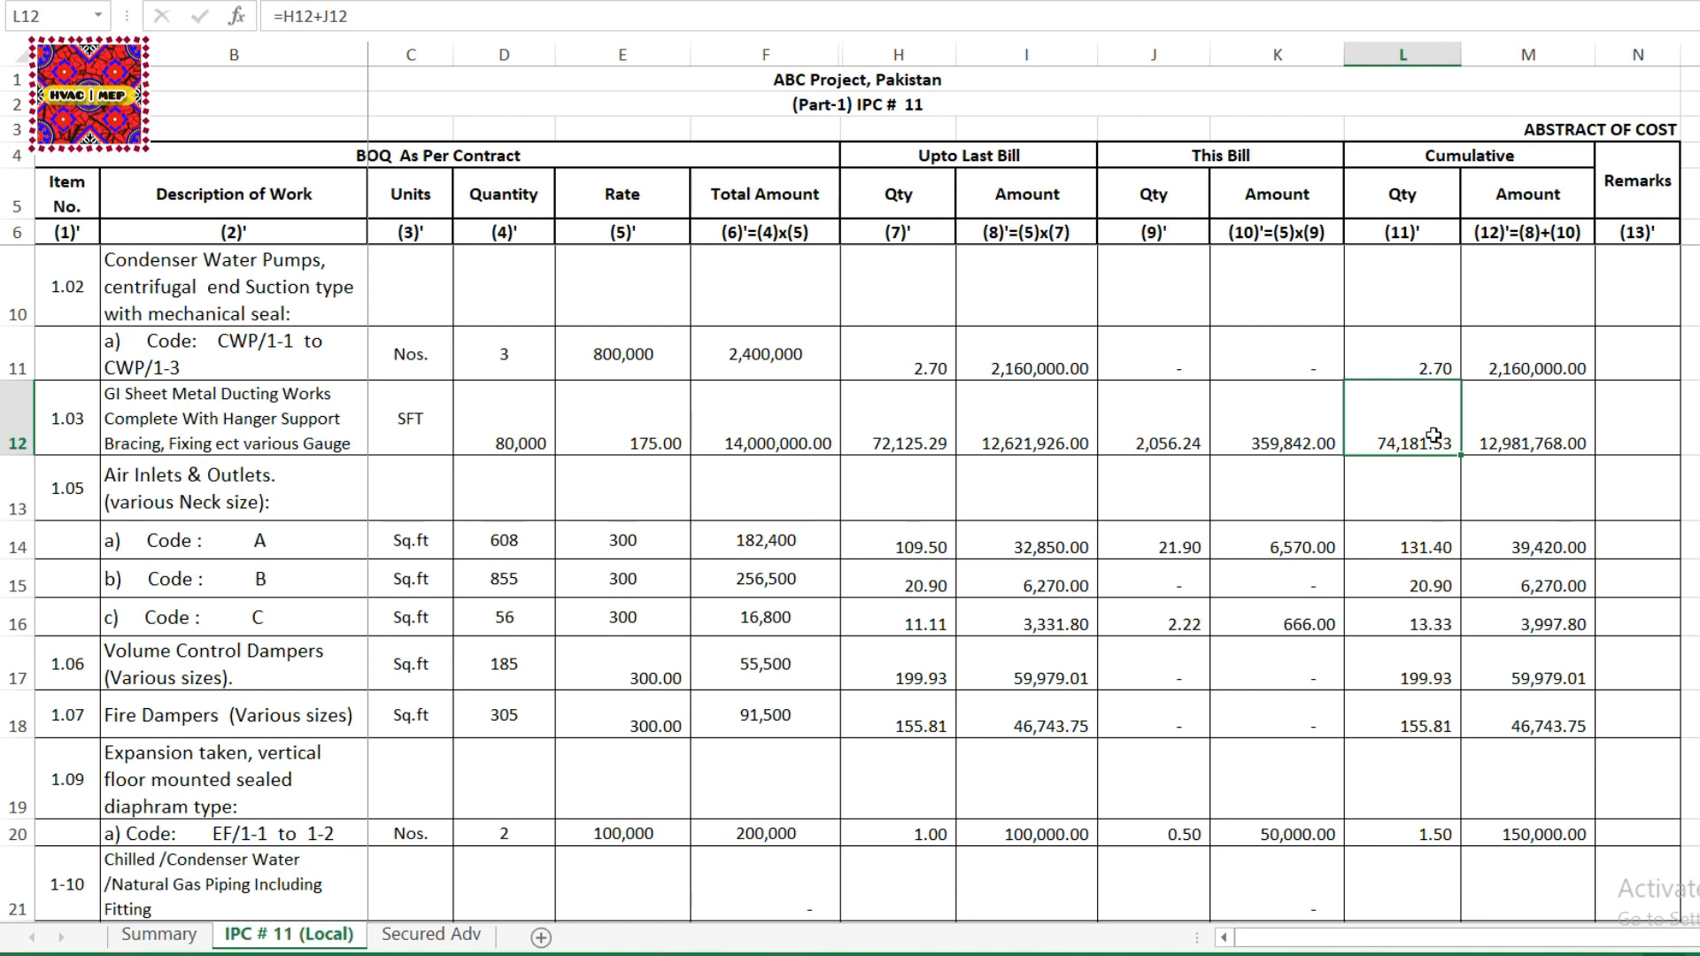
{"action": "left_click", "coordinate": [916, 431]}
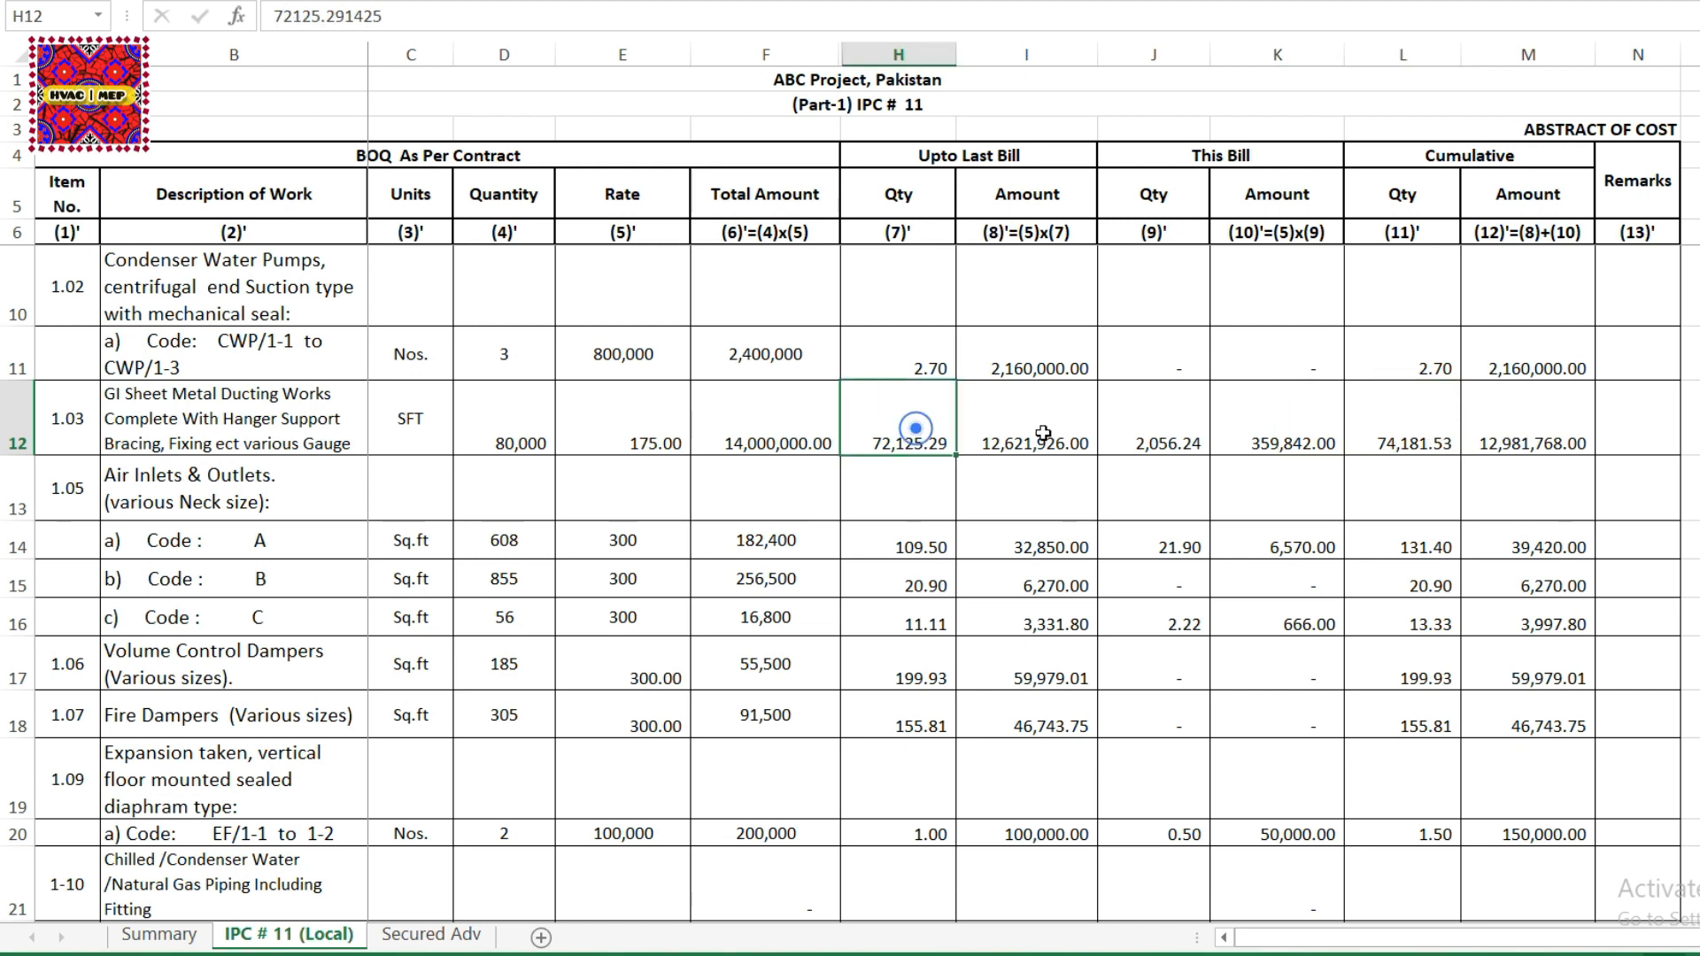
{"action": "key", "text": "Right"}
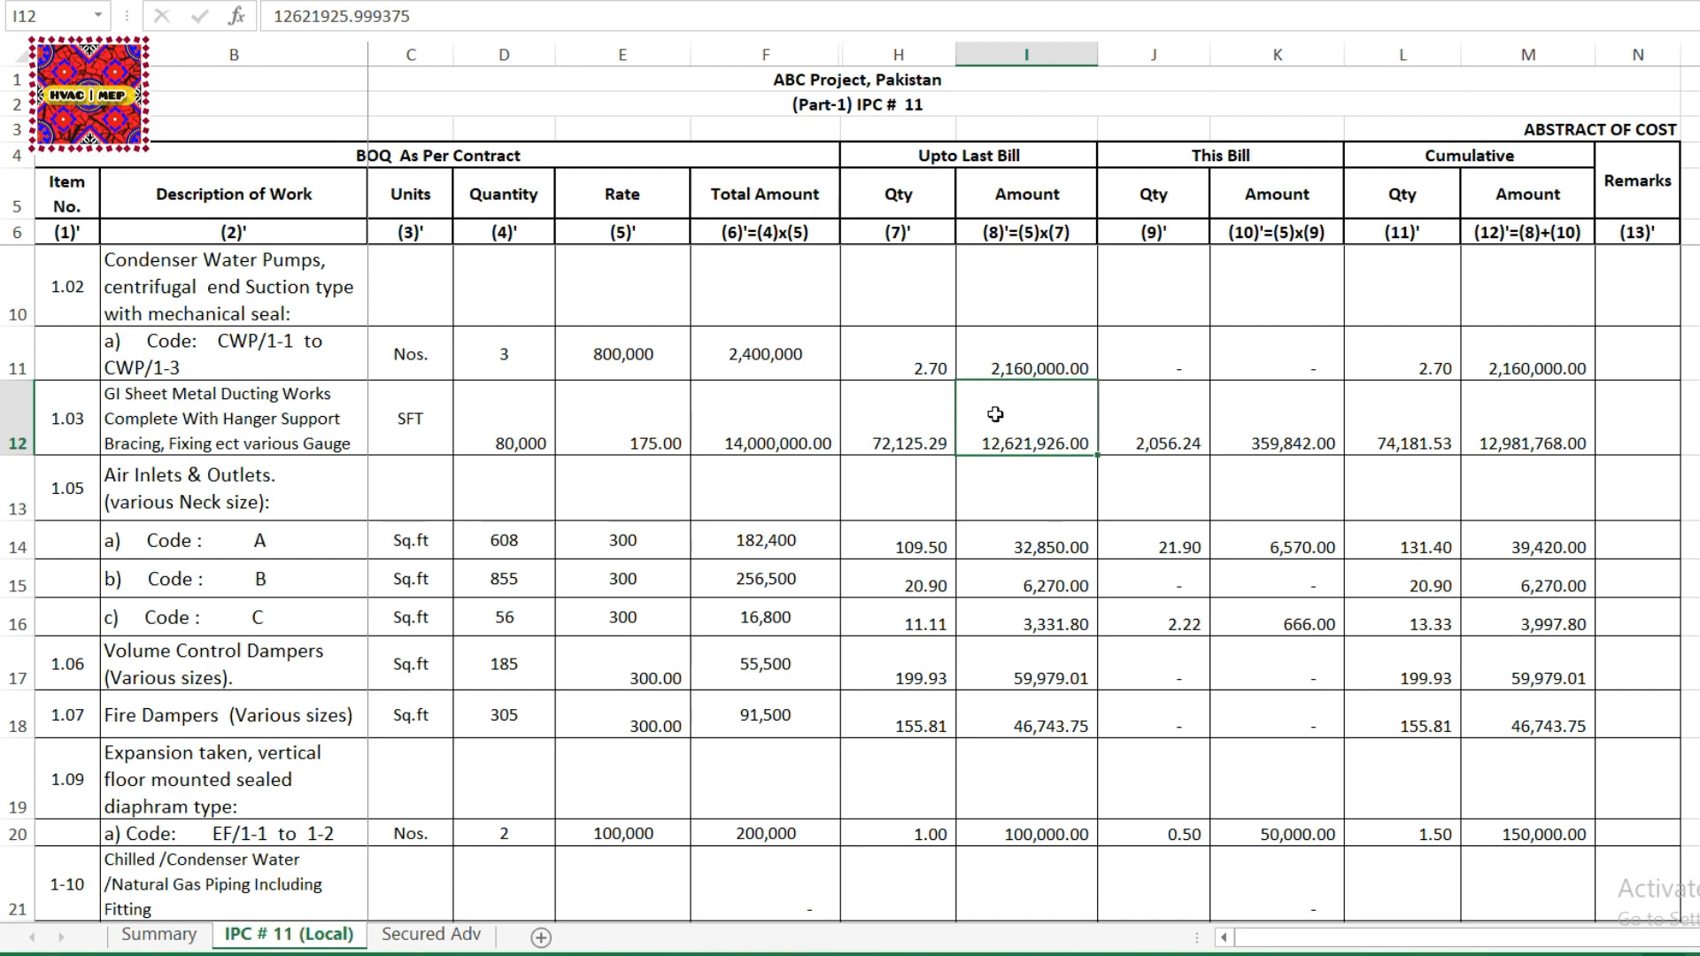
{"action": "left_click", "coordinate": [1143, 450]}
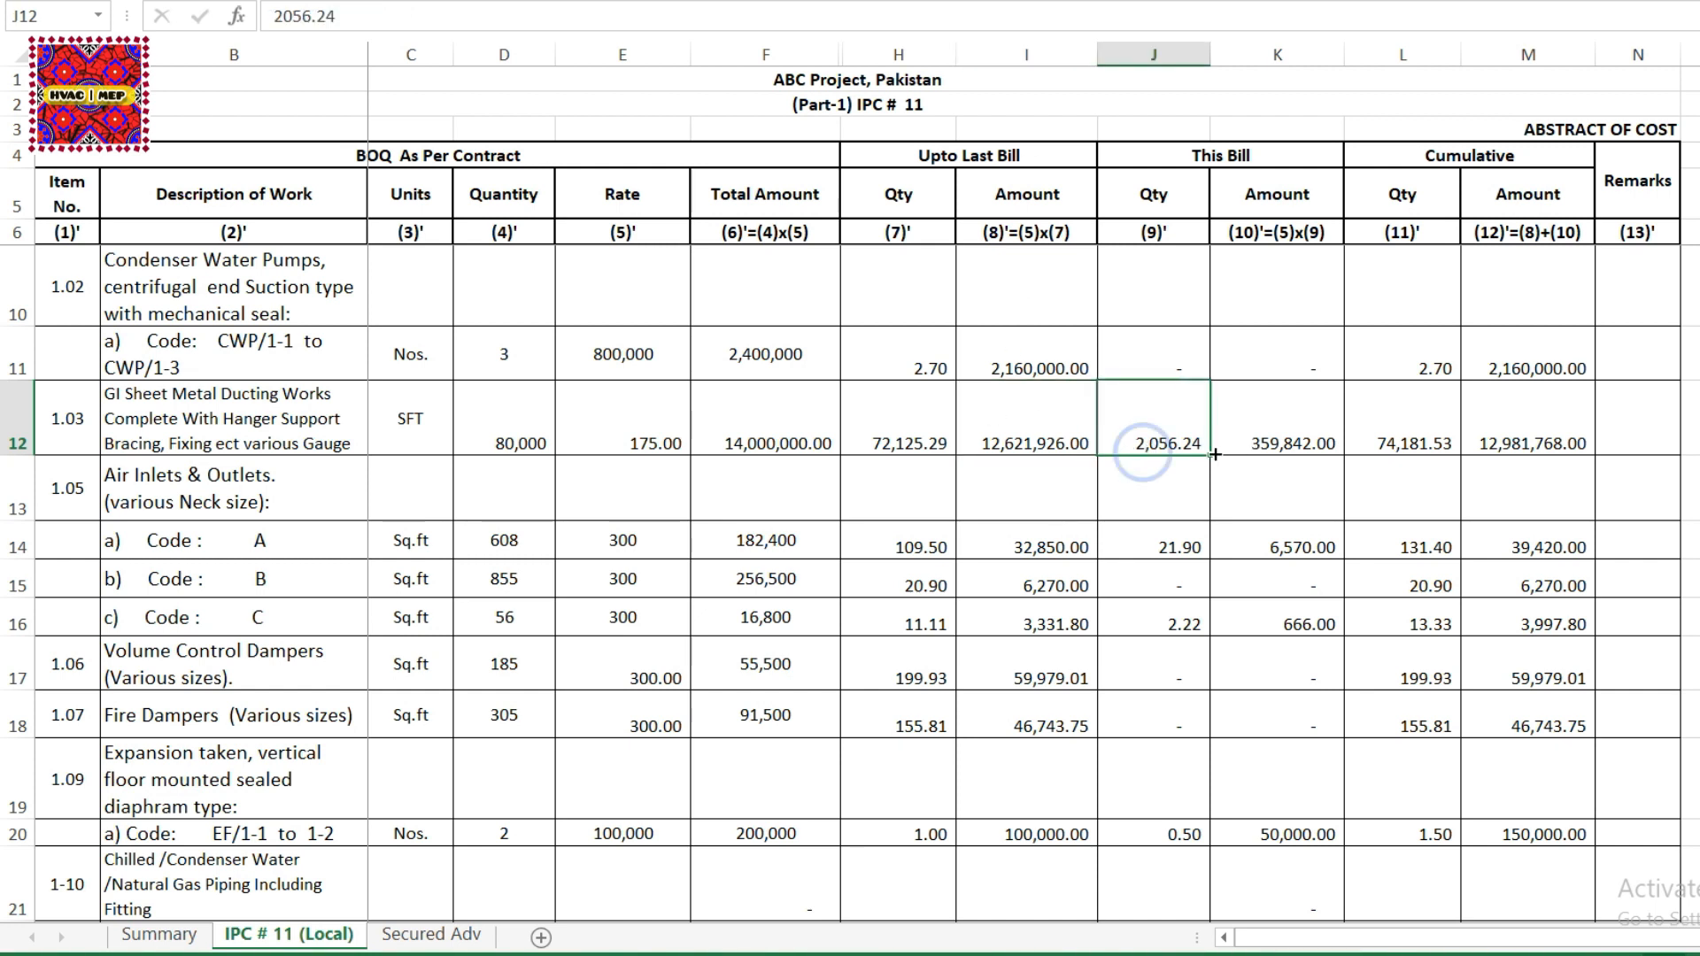
Review the Upto Last Bill, This Bill and Cumulative column groups of the abstract of cost one after another.
{"action": "left_click_drag", "start_coordinate": [902, 171], "coordinate": [968, 917]}
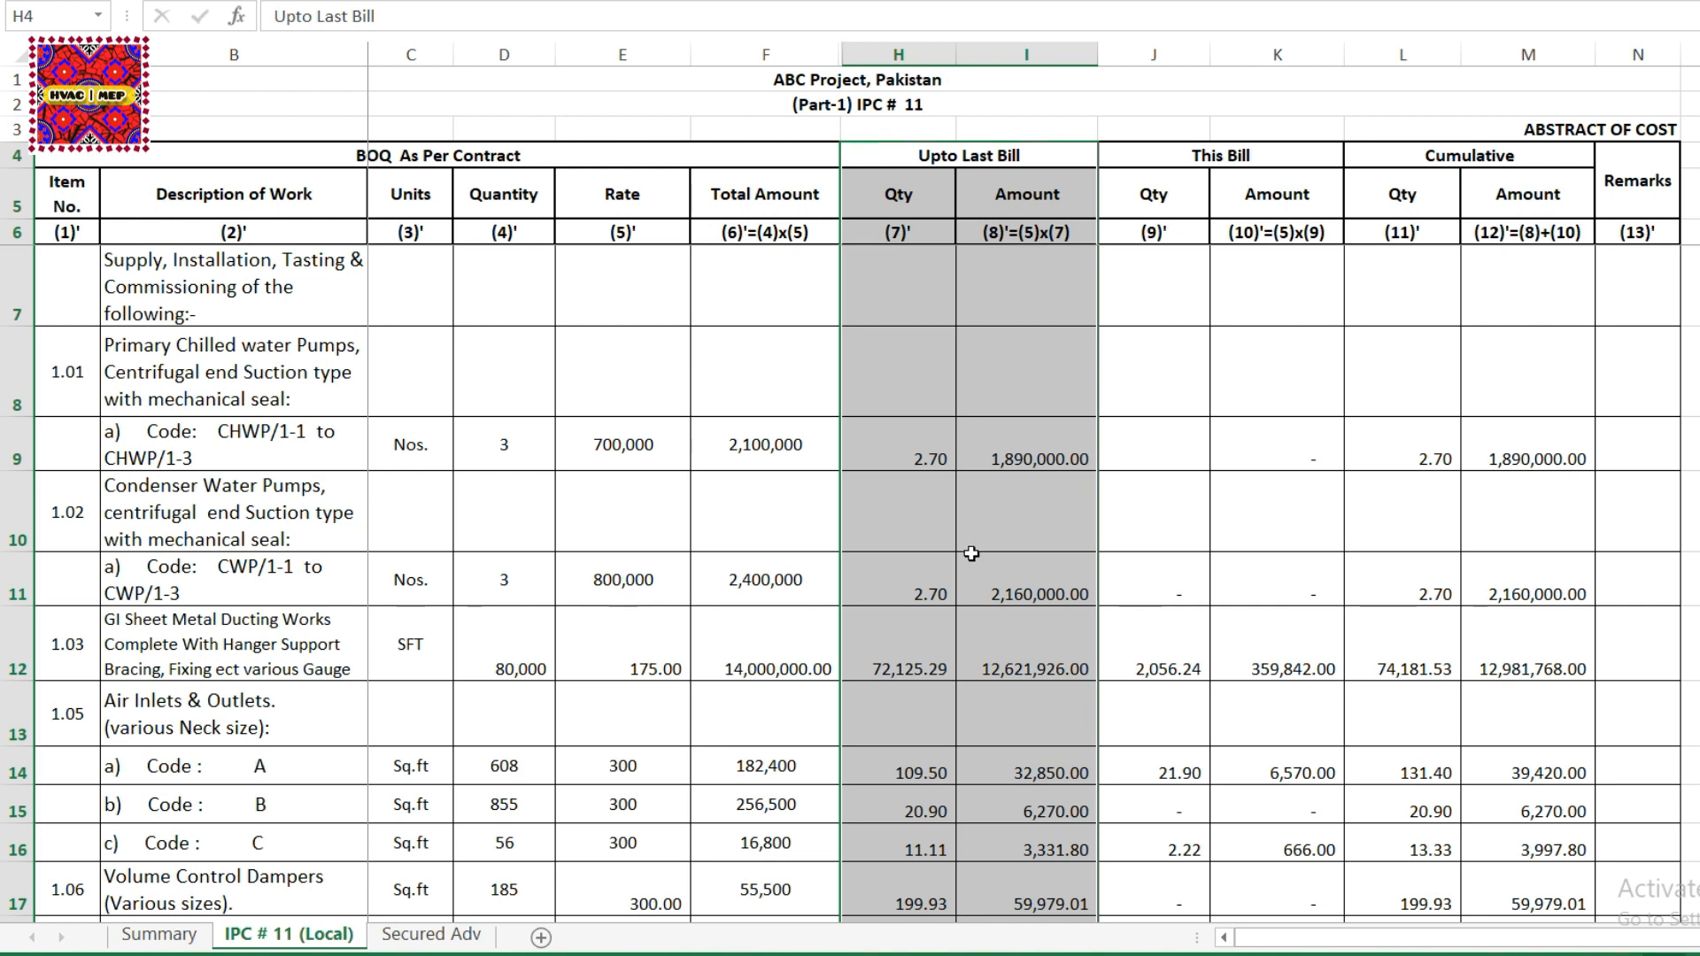
{"action": "left_click", "coordinate": [904, 198]}
{"action": "left_click", "coordinate": [986, 201]}
{"action": "left_click_drag", "start_coordinate": [916, 150], "coordinate": [1031, 753]}
{"action": "left_click_drag", "start_coordinate": [1167, 156], "coordinate": [1230, 808]}
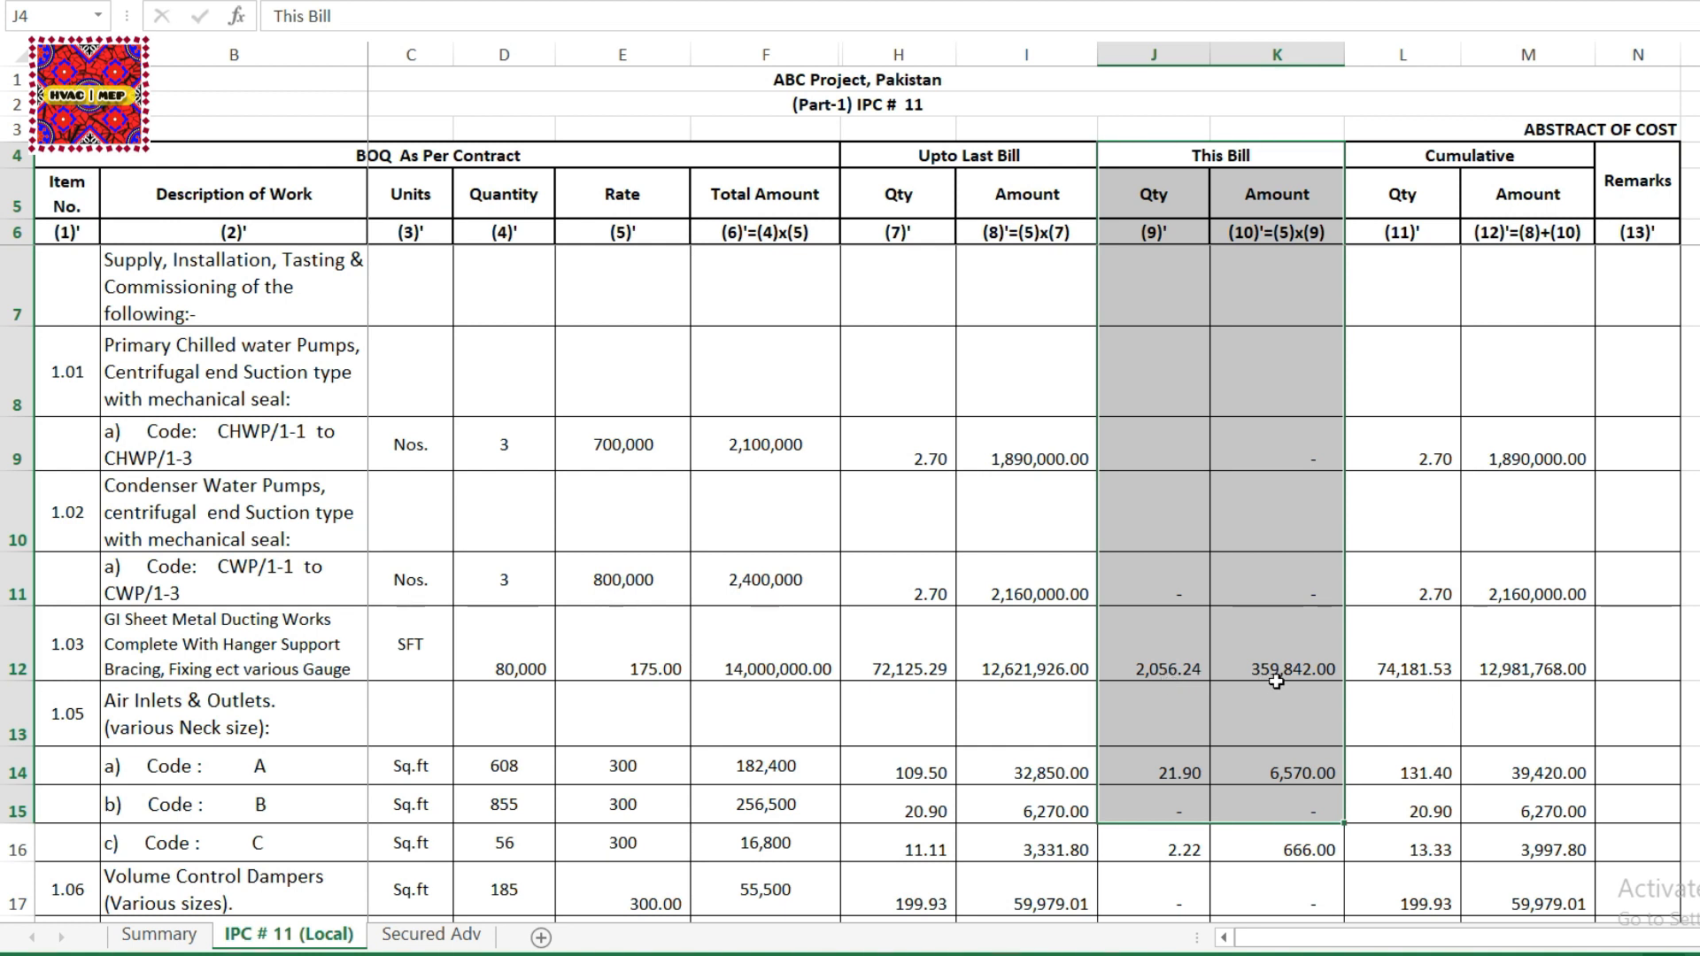
{"action": "left_click_drag", "start_coordinate": [1415, 160], "coordinate": [1445, 837]}
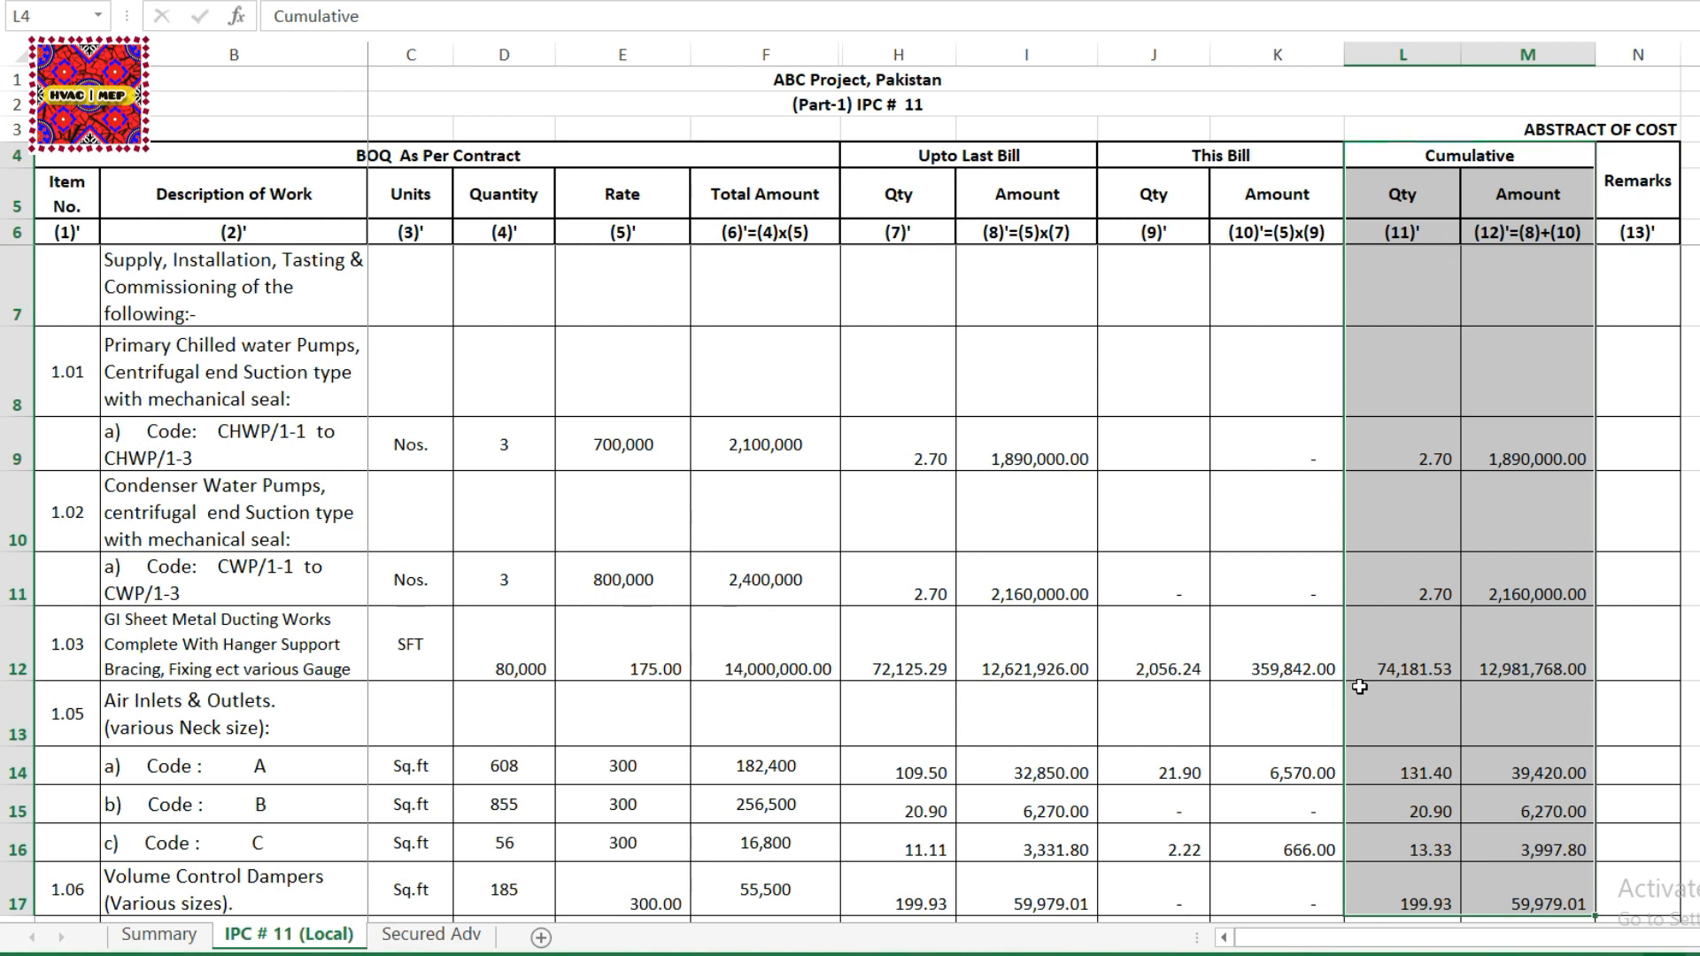
Inspect the formulas behind the cumulative quantity and cumulative amount of the item 1.03 ducting.
{"action": "left_click", "coordinate": [1551, 667]}
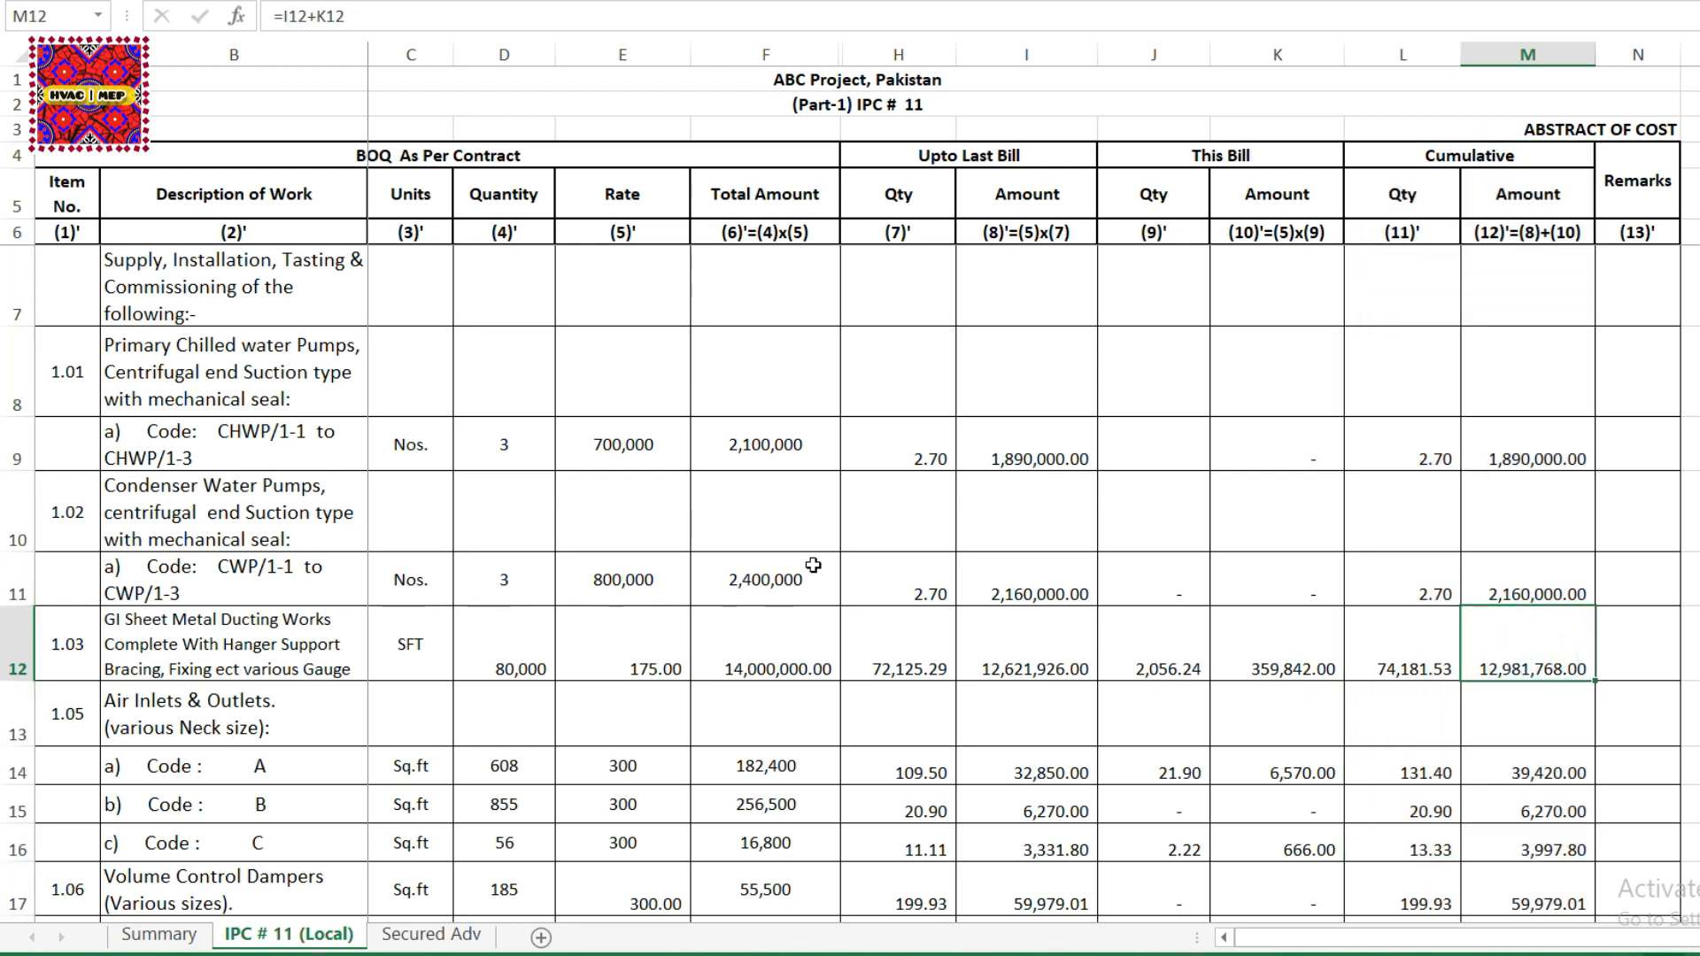
{"action": "left_click", "coordinate": [277, 622]}
{"action": "double_click", "coordinate": [1391, 647]}
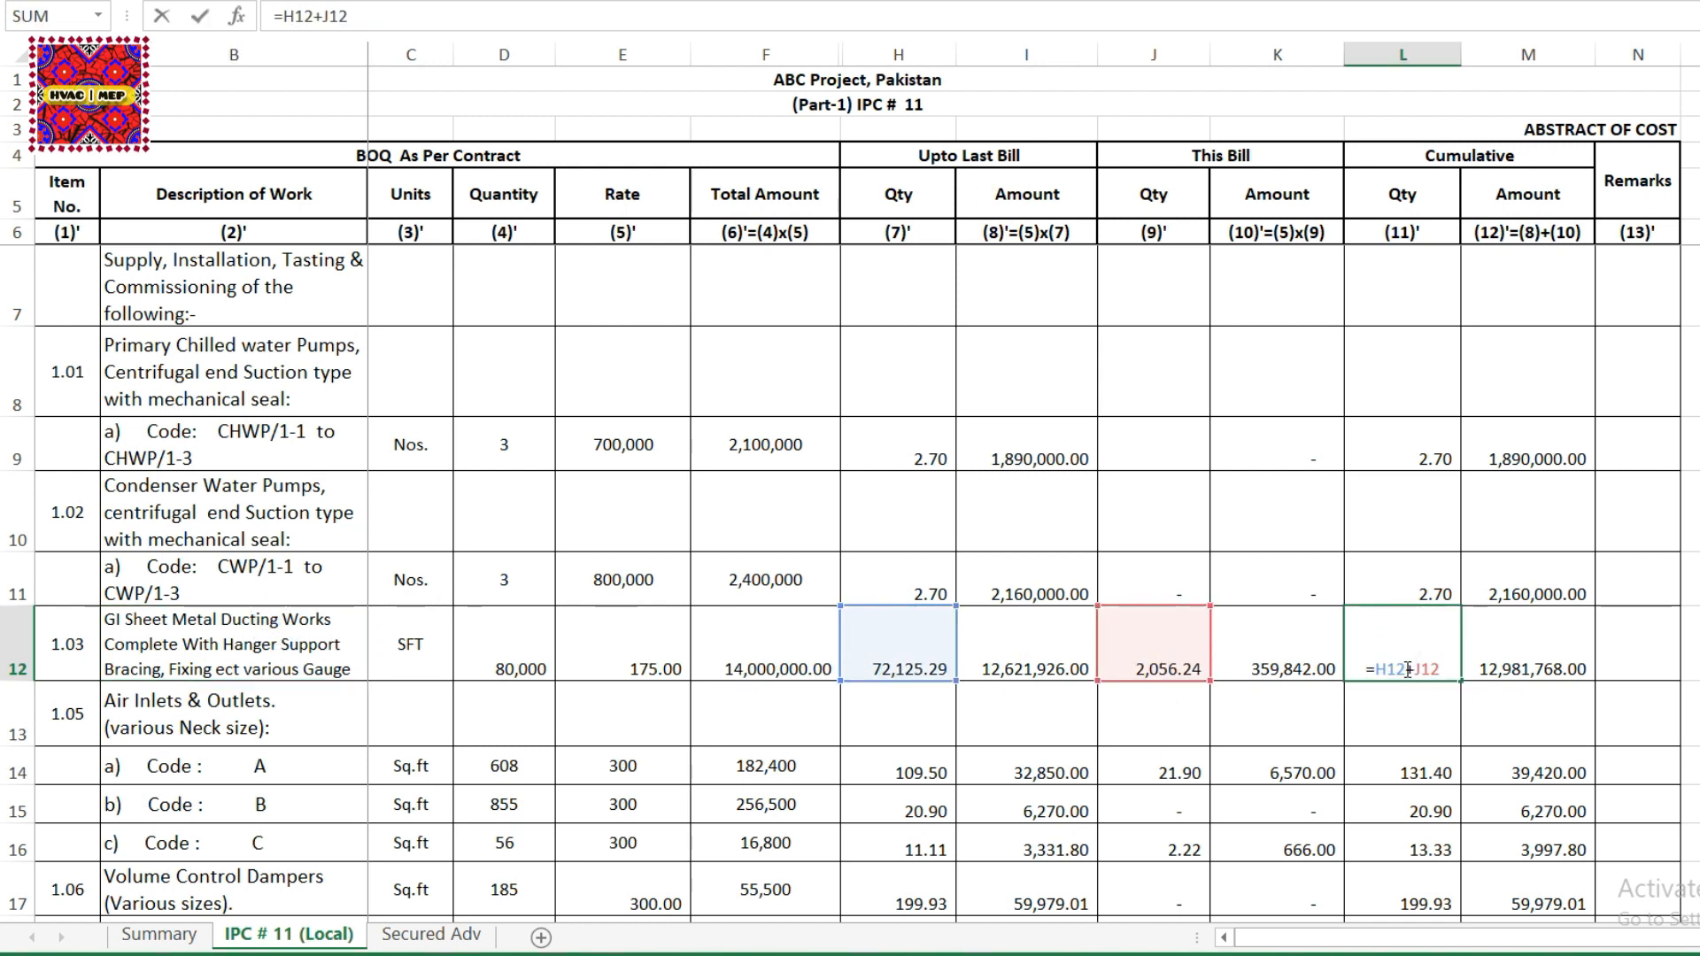
{"action": "key", "text": "Return"}
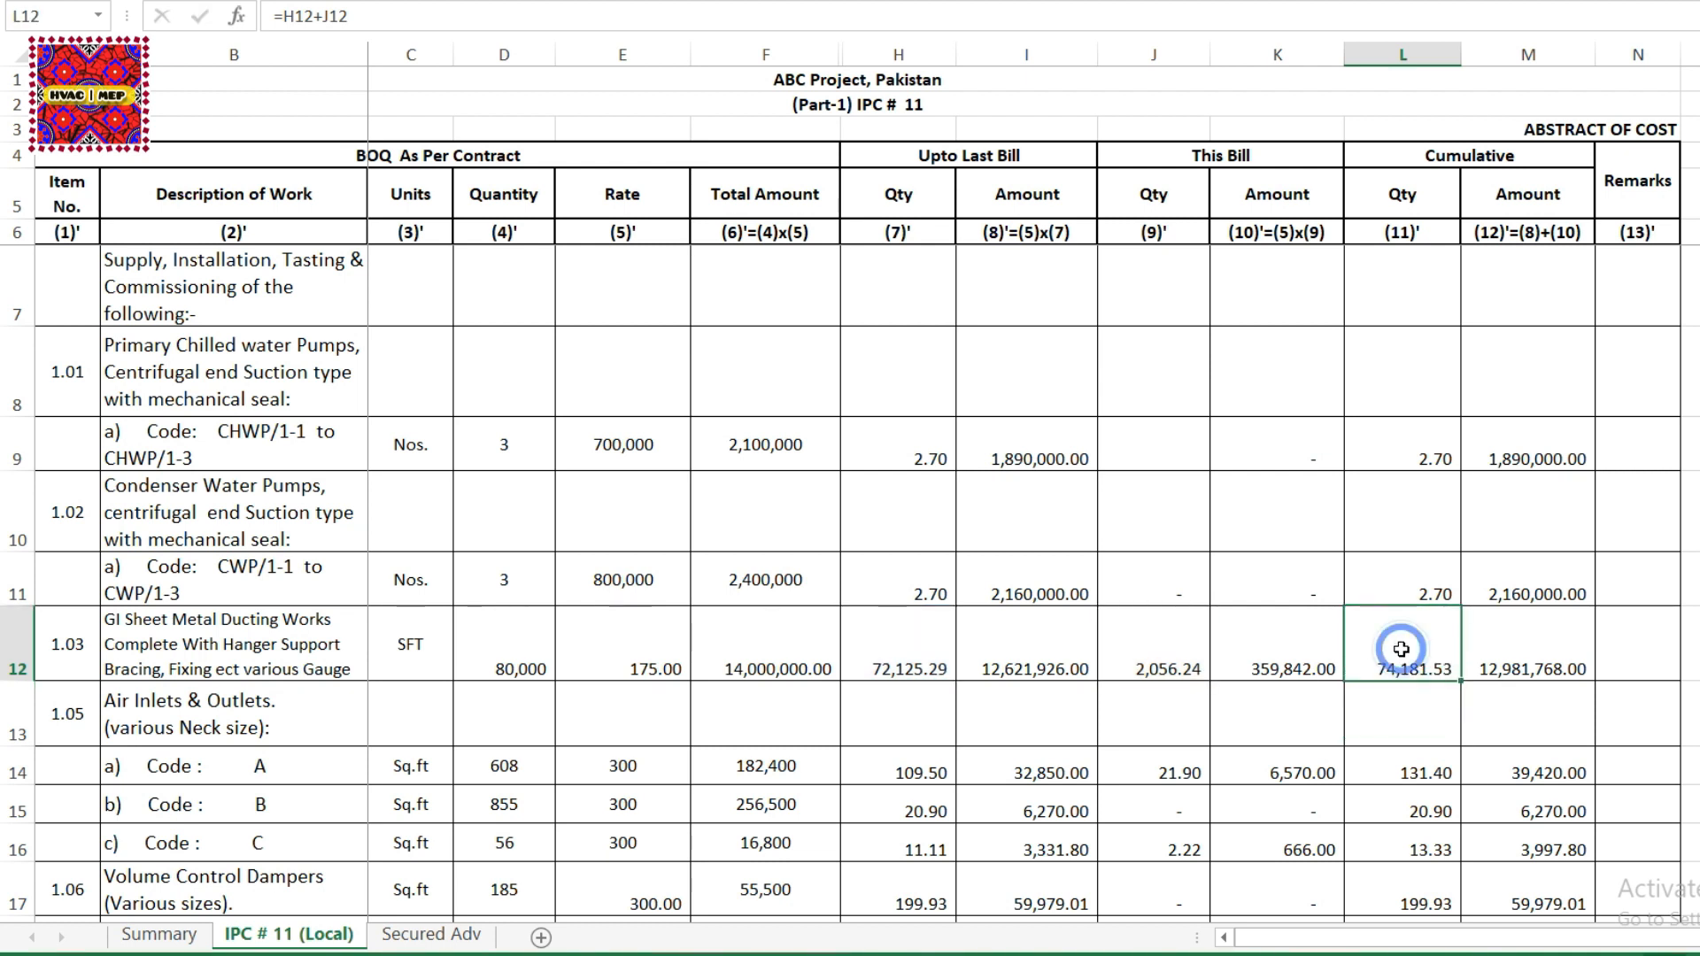
{"action": "left_click", "coordinate": [1522, 651]}
{"action": "double_click", "coordinate": [1522, 652]}
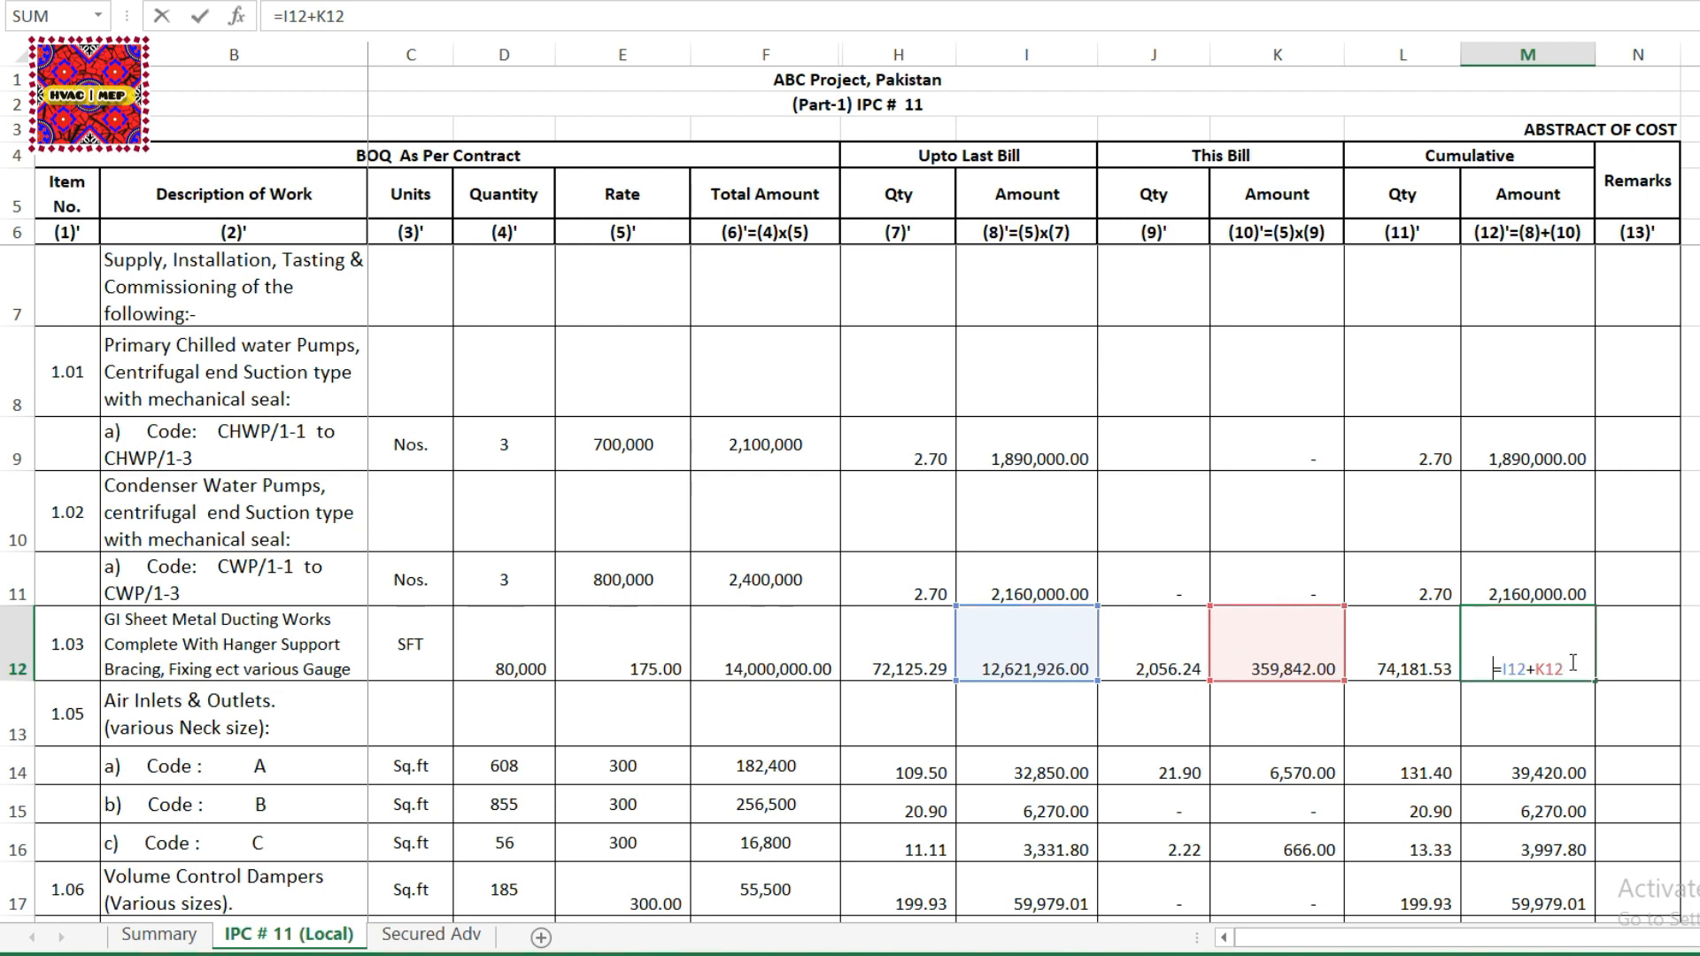
{"action": "key", "text": "Return"}
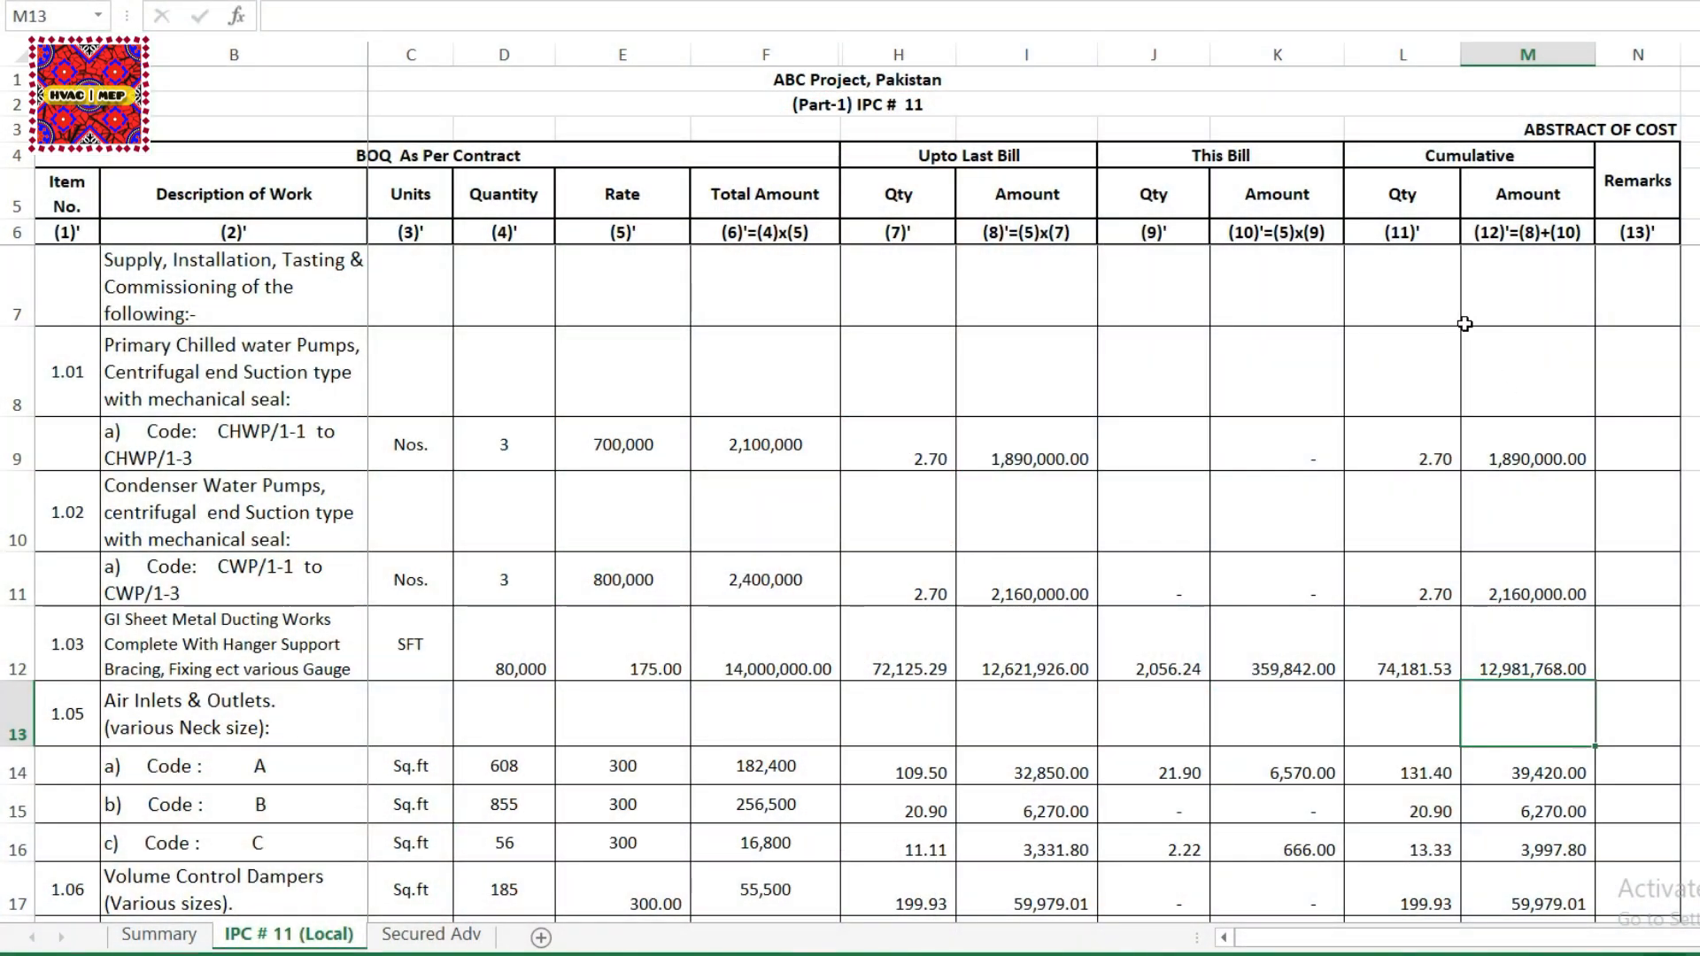
Review the Cumulative columns down the bill items and inspect the cumulative quantity formula of the item 1.01 chilled water pumps.
{"action": "left_click_drag", "start_coordinate": [1403, 296], "coordinate": [1552, 804]}
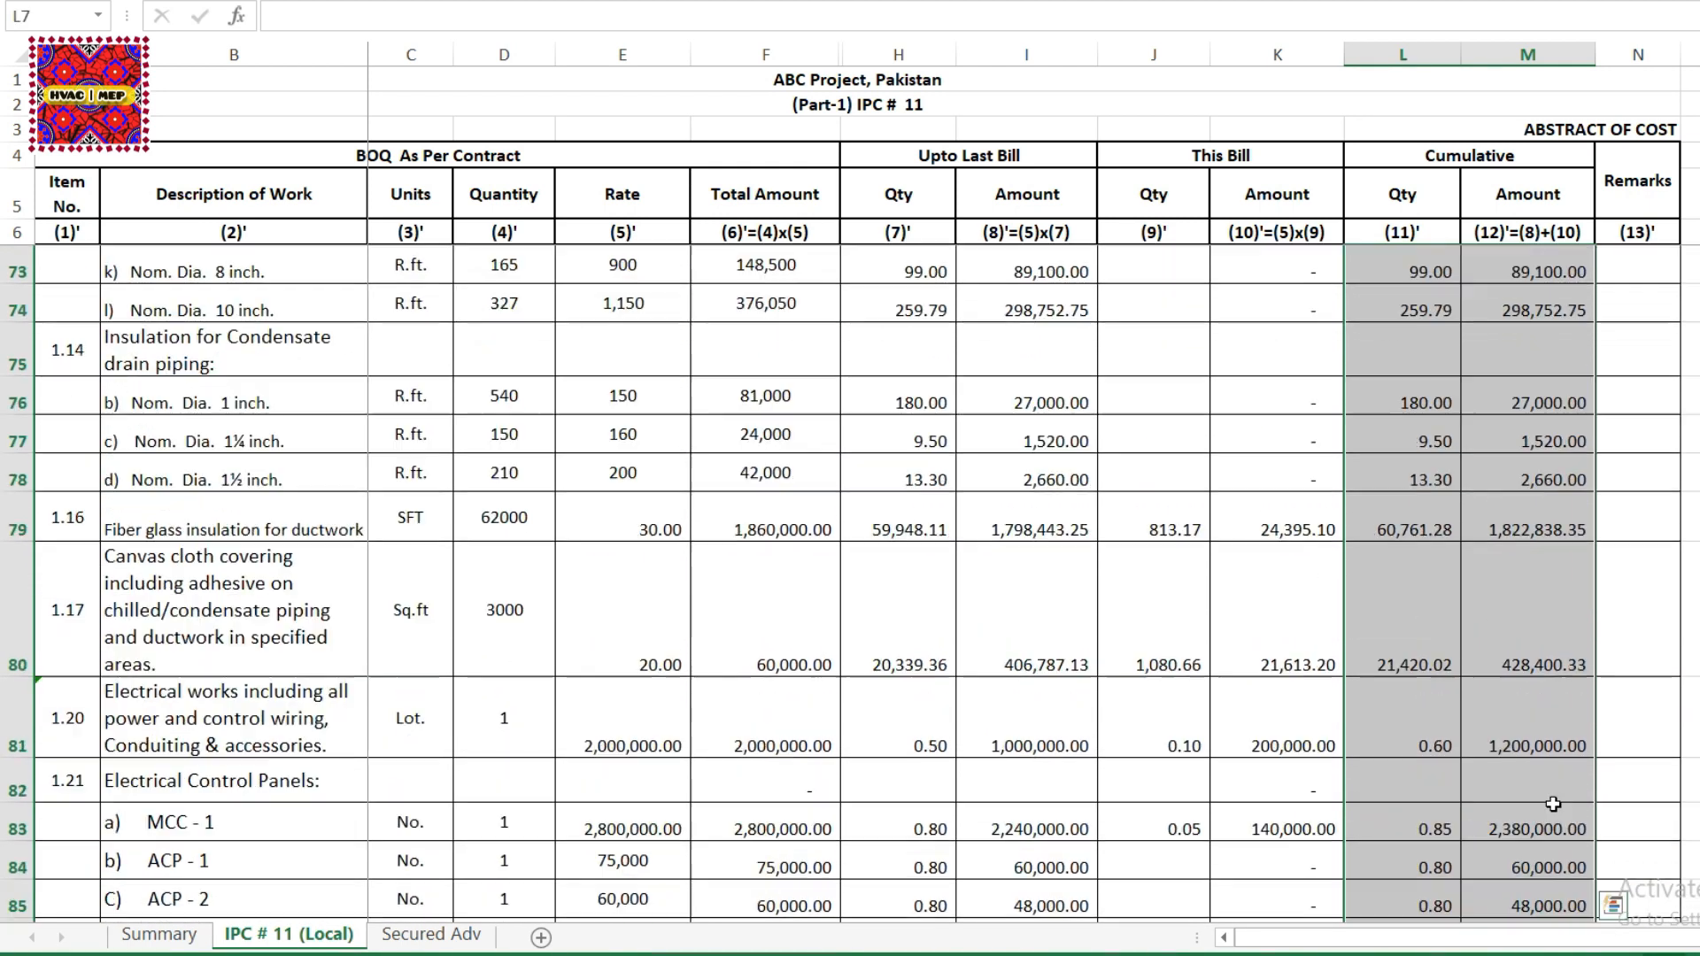
{"action": "scroll", "coordinate": [1554, 806], "scroll_direction": "up", "scroll_amount": 20}
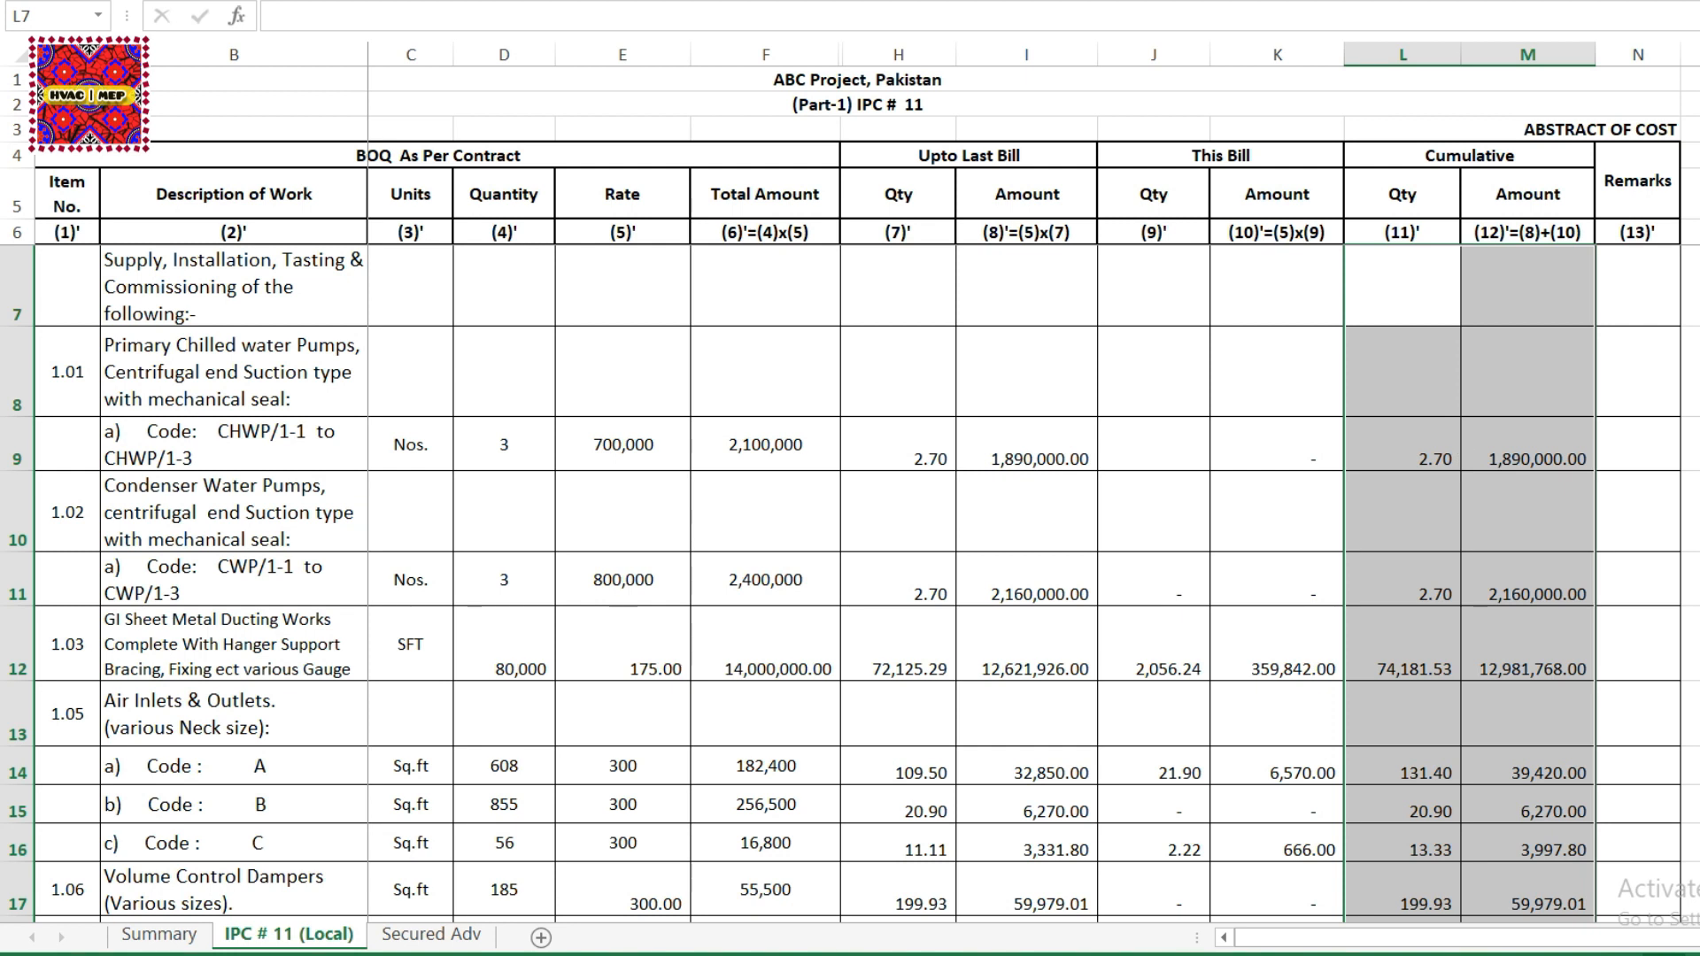
{"action": "left_click", "coordinate": [1697, 445]}
{"action": "double_click", "coordinate": [1410, 448]}
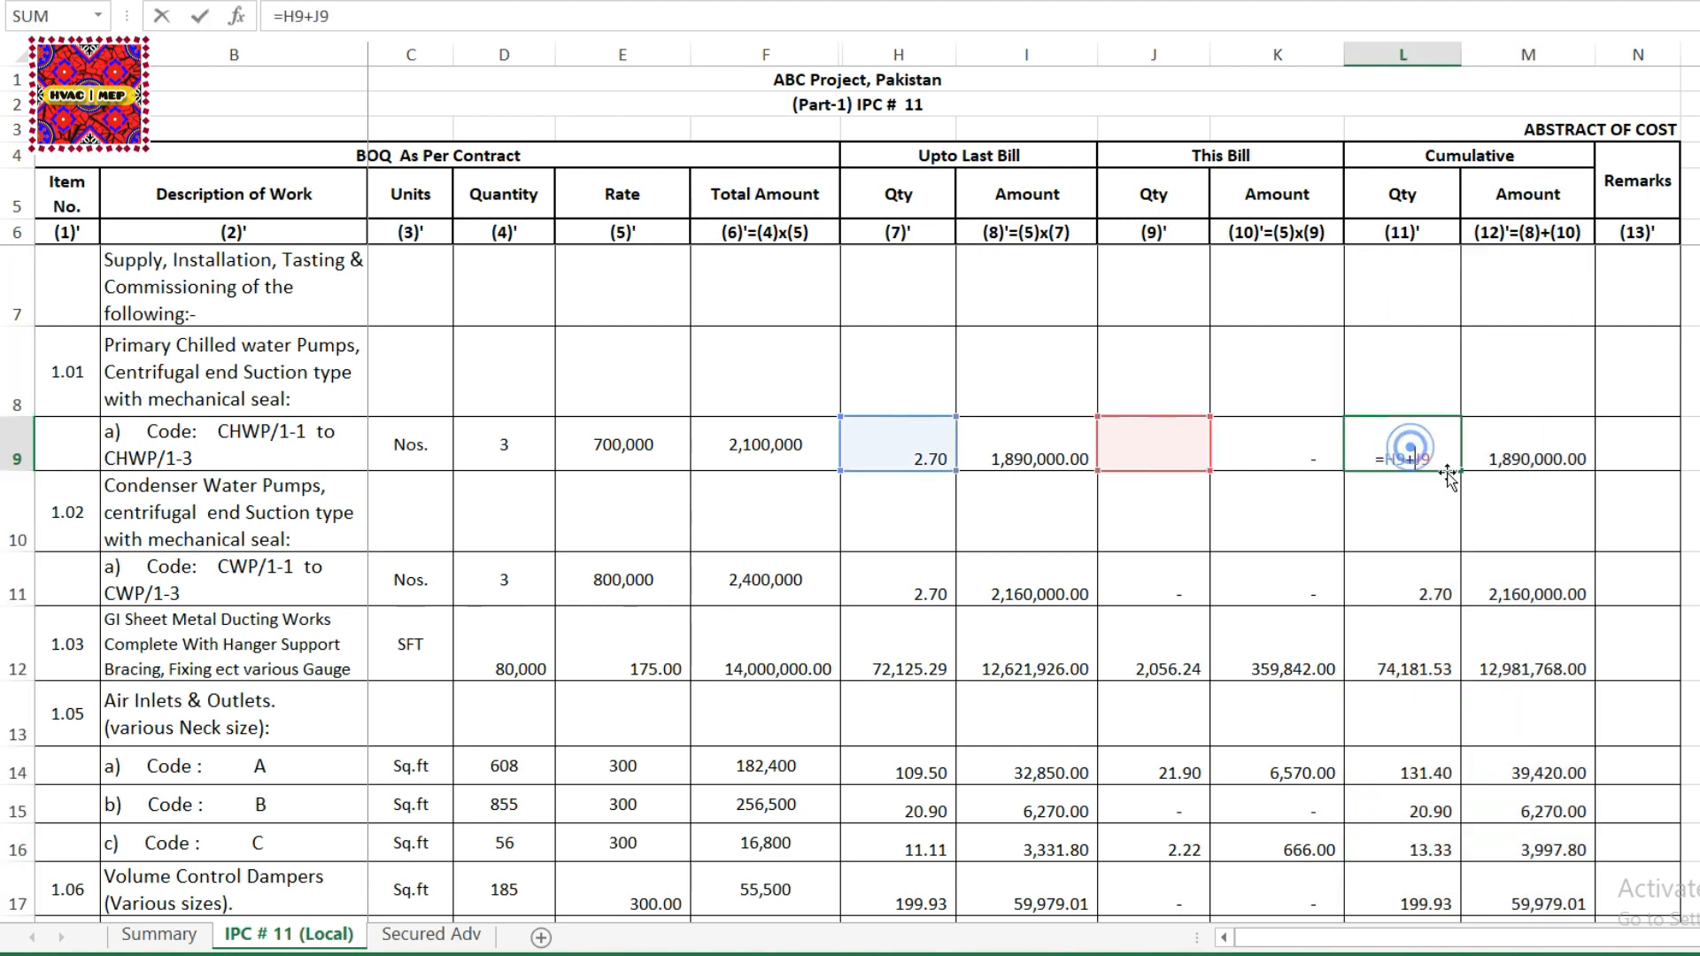
{"action": "key", "text": "Escape"}
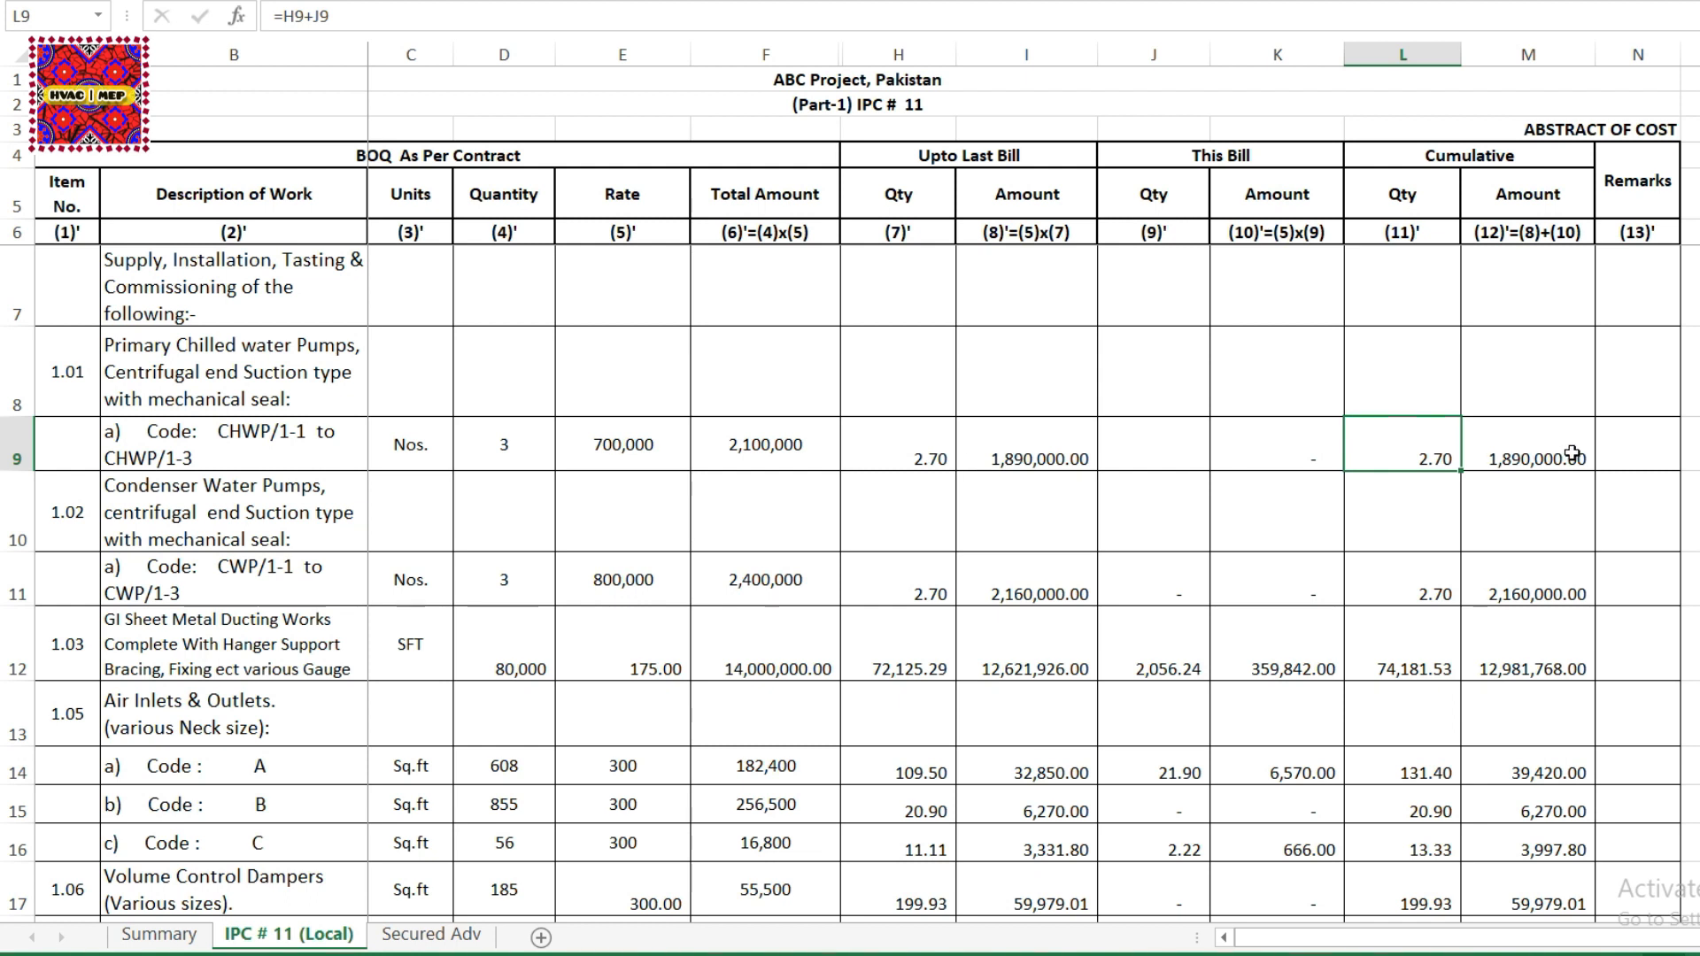
Paste the item 1.01 chilled water pumps' cumulative quantity into cell P9 as a plain value, and undo the paste.
{"action": "right_click", "coordinate": [1424, 437]}
{"action": "left_click", "coordinate": [1514, 483]}
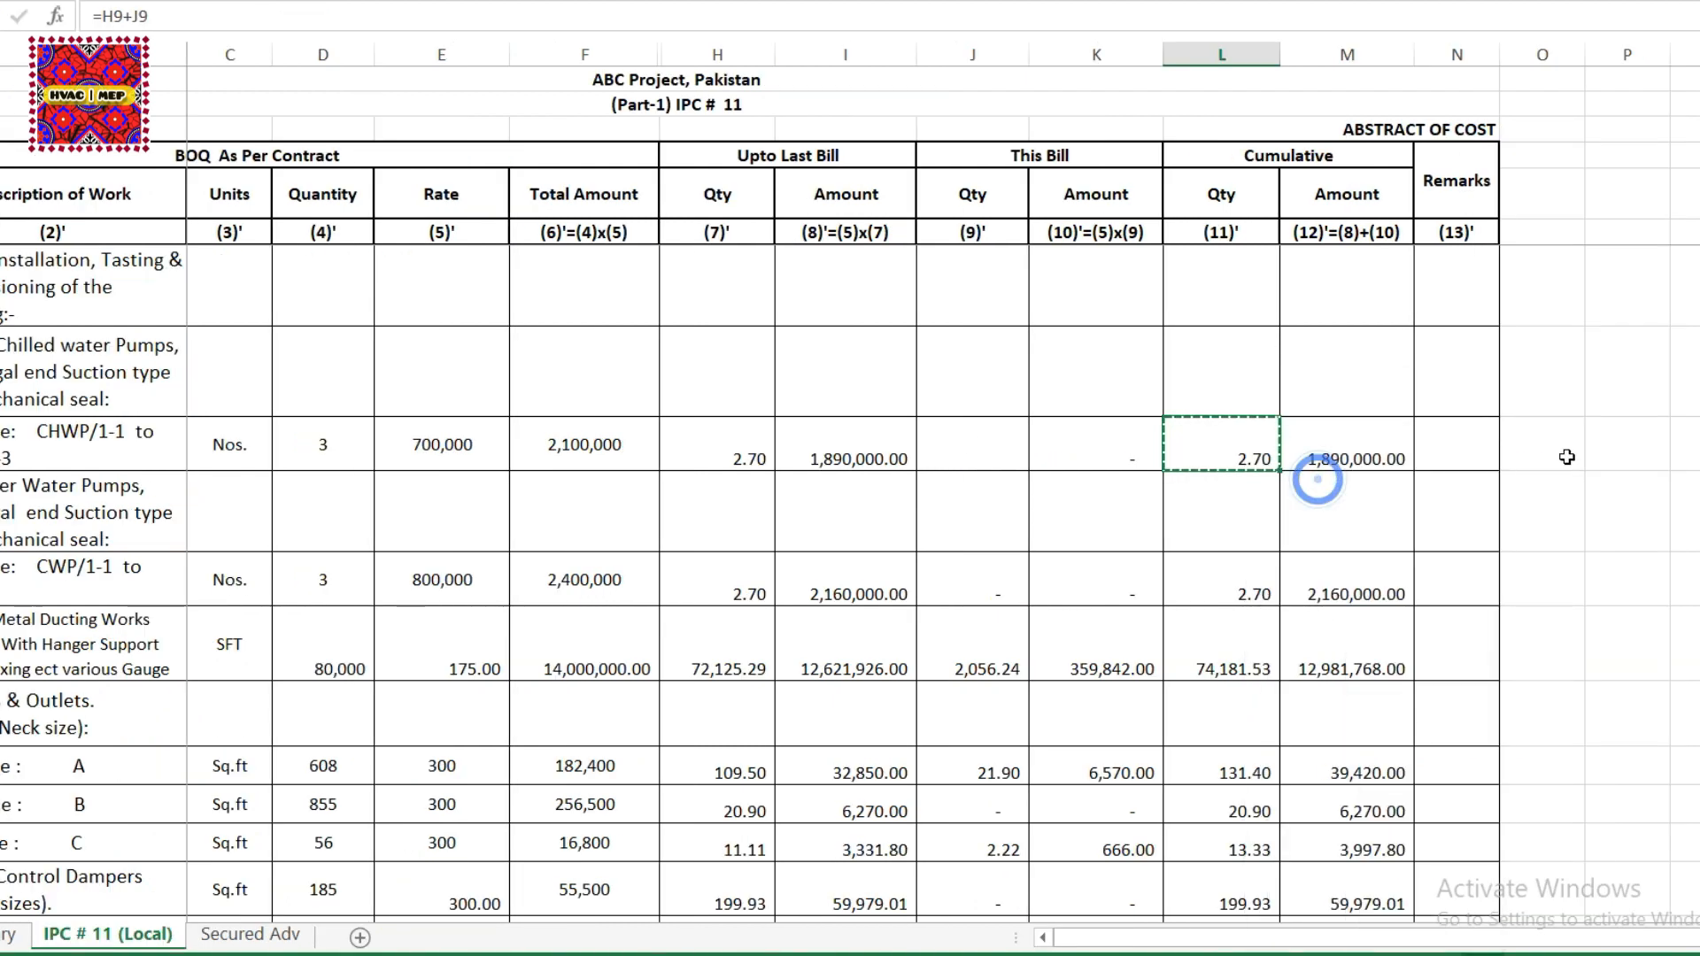
{"action": "left_click", "coordinate": [1611, 447]}
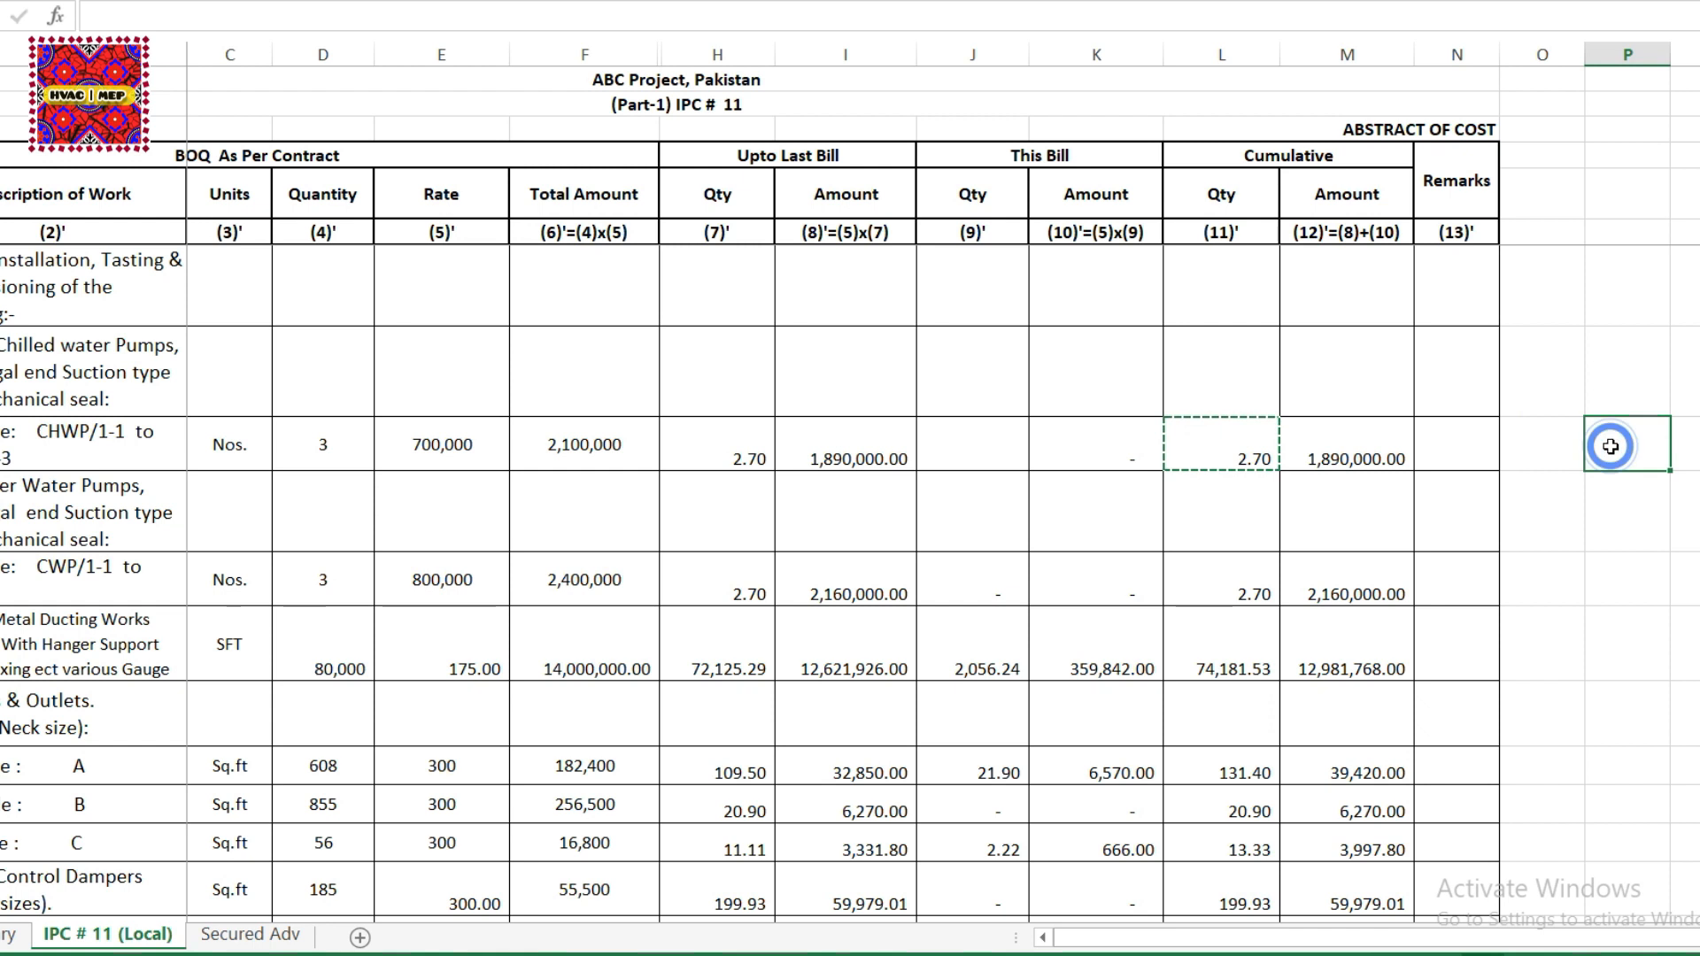
{"action": "right_click", "coordinate": [1611, 446]}
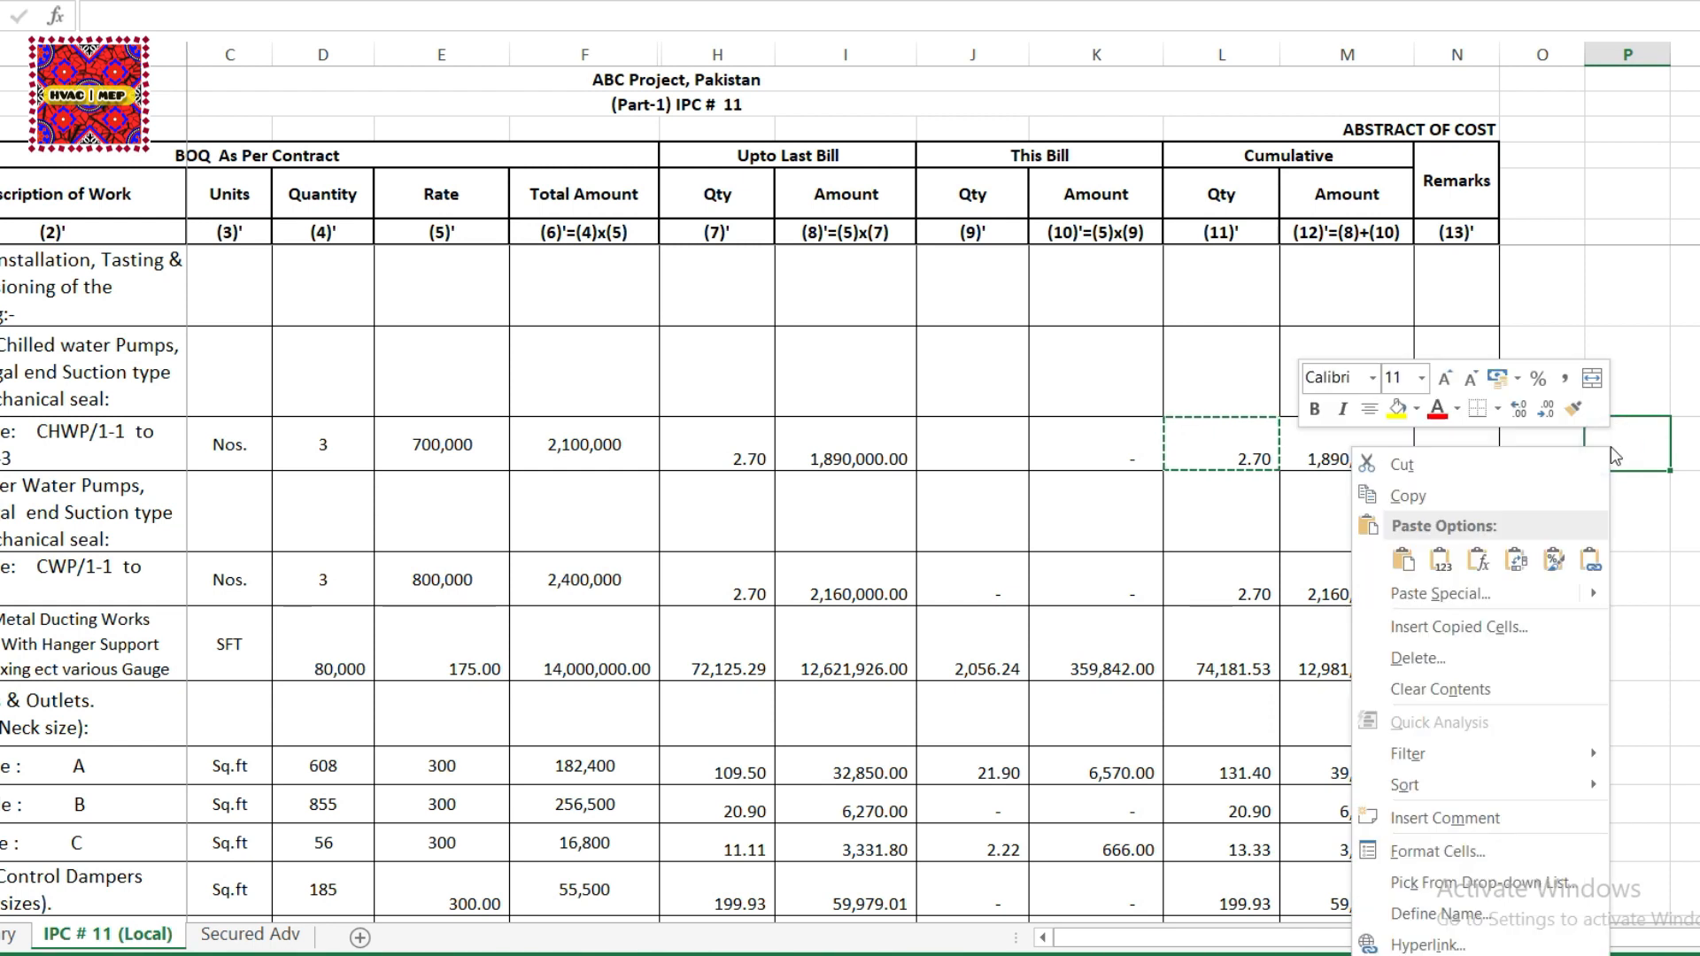
{"action": "left_click", "coordinate": [1442, 566]}
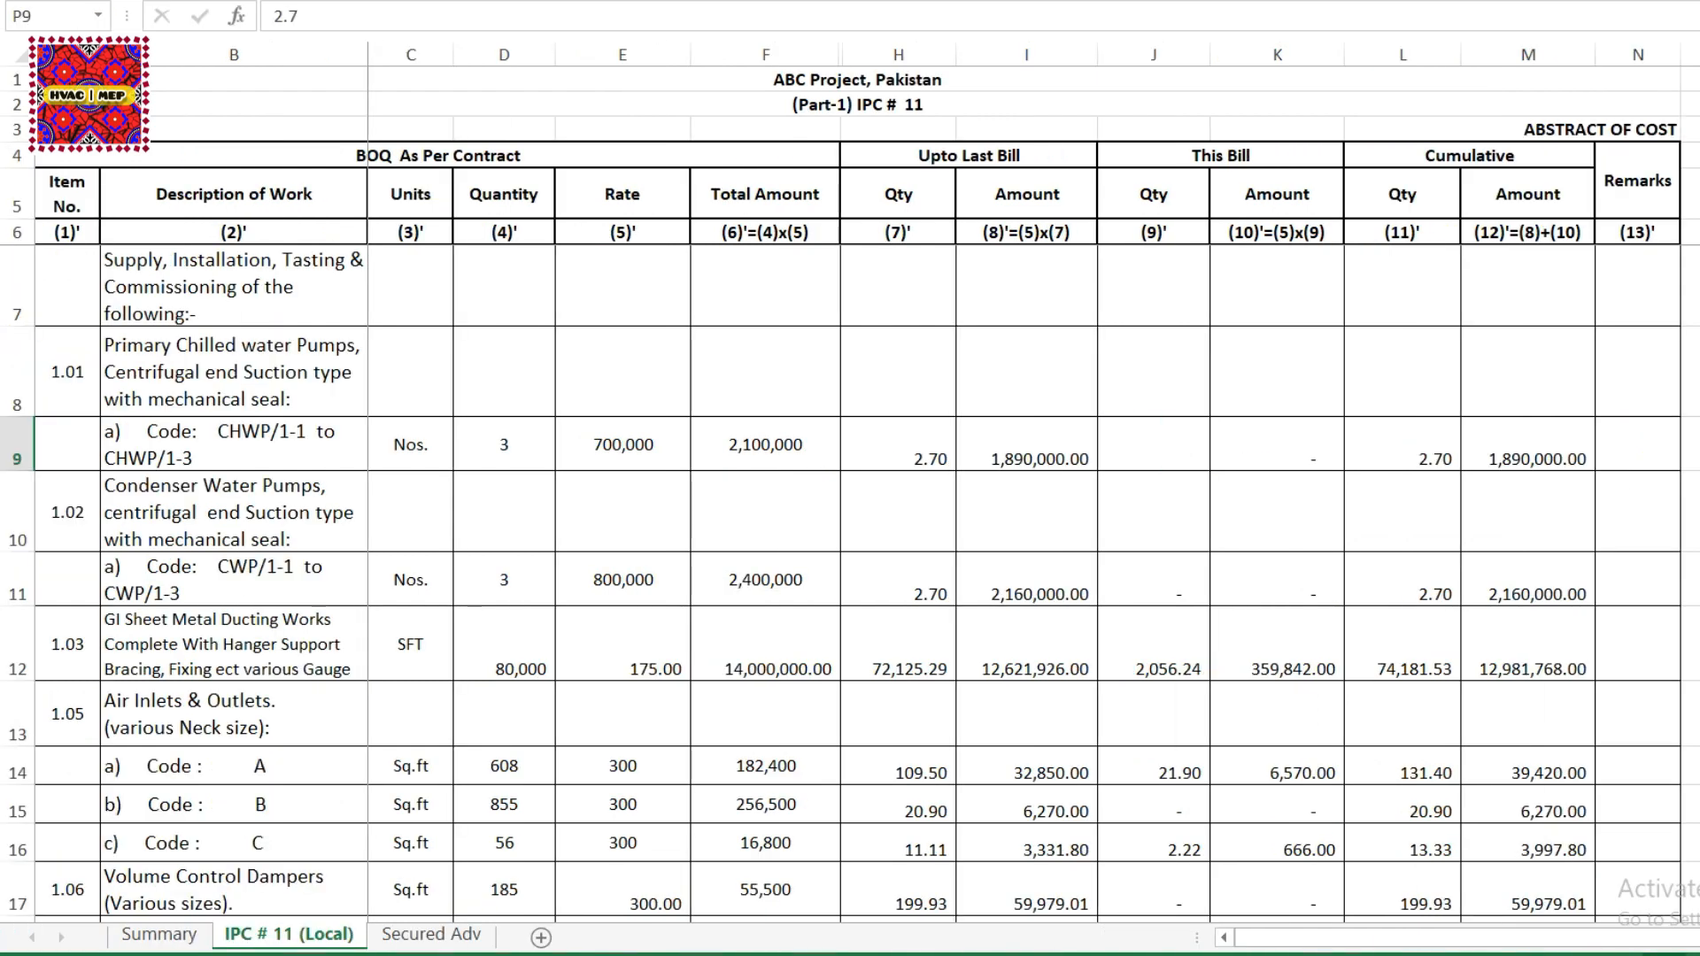
{"action": "left_click", "coordinate": [1378, 454]}
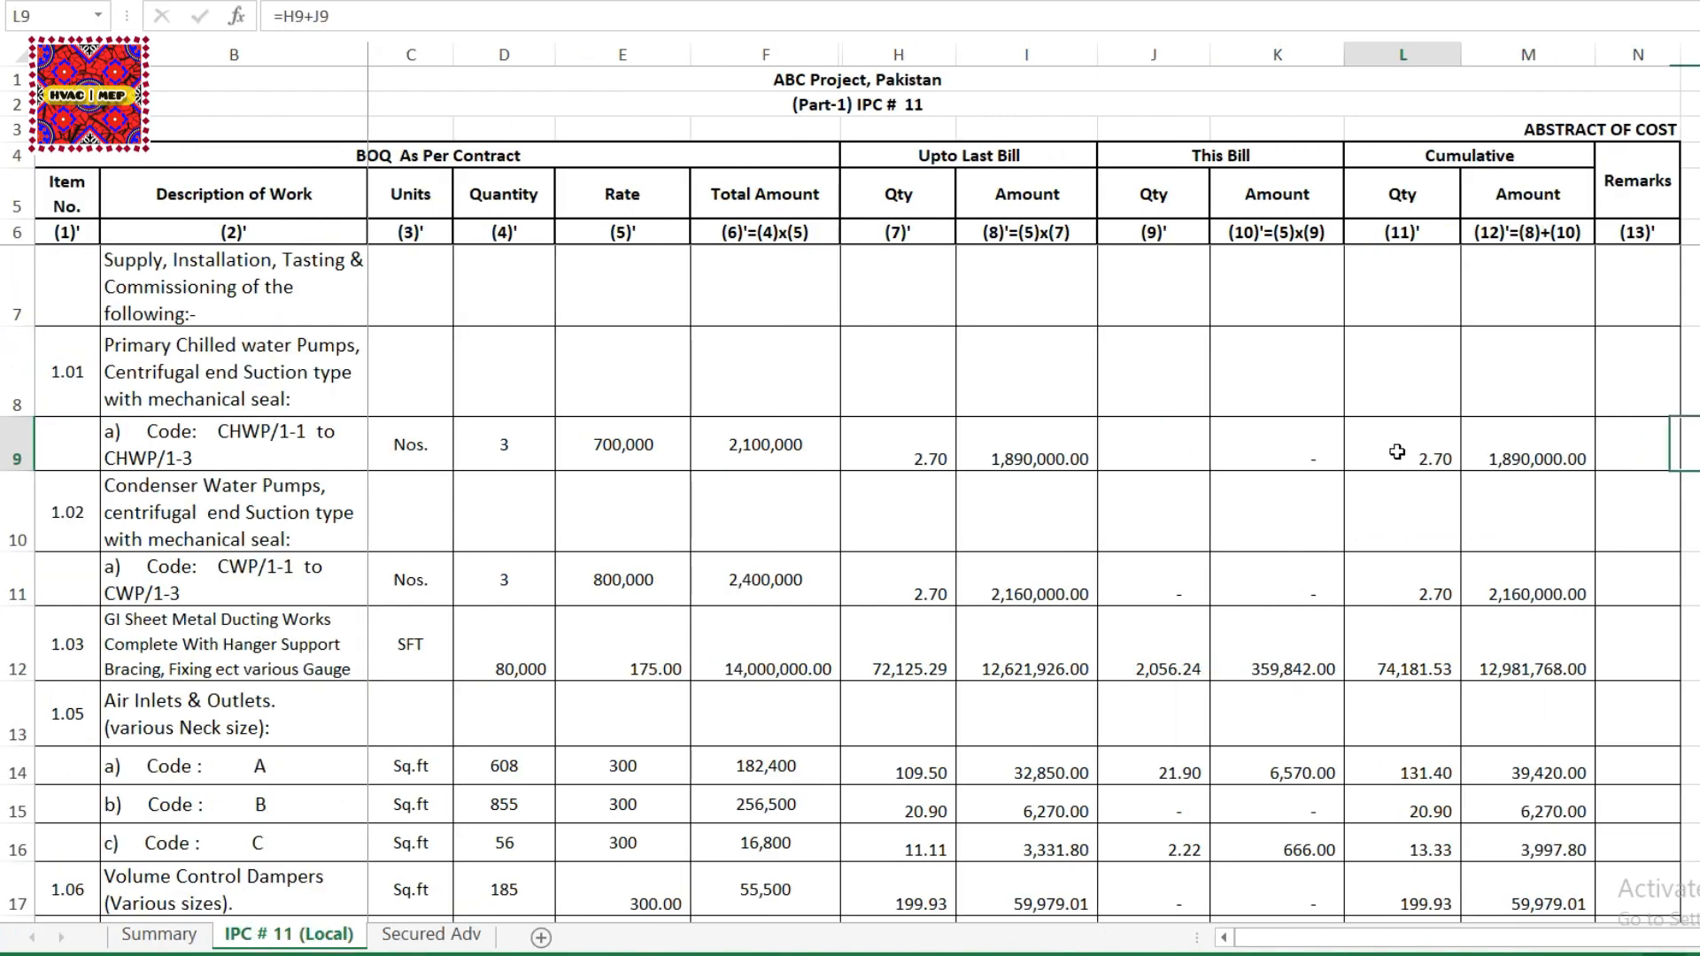
{"action": "key", "text": "ctrl+z"}
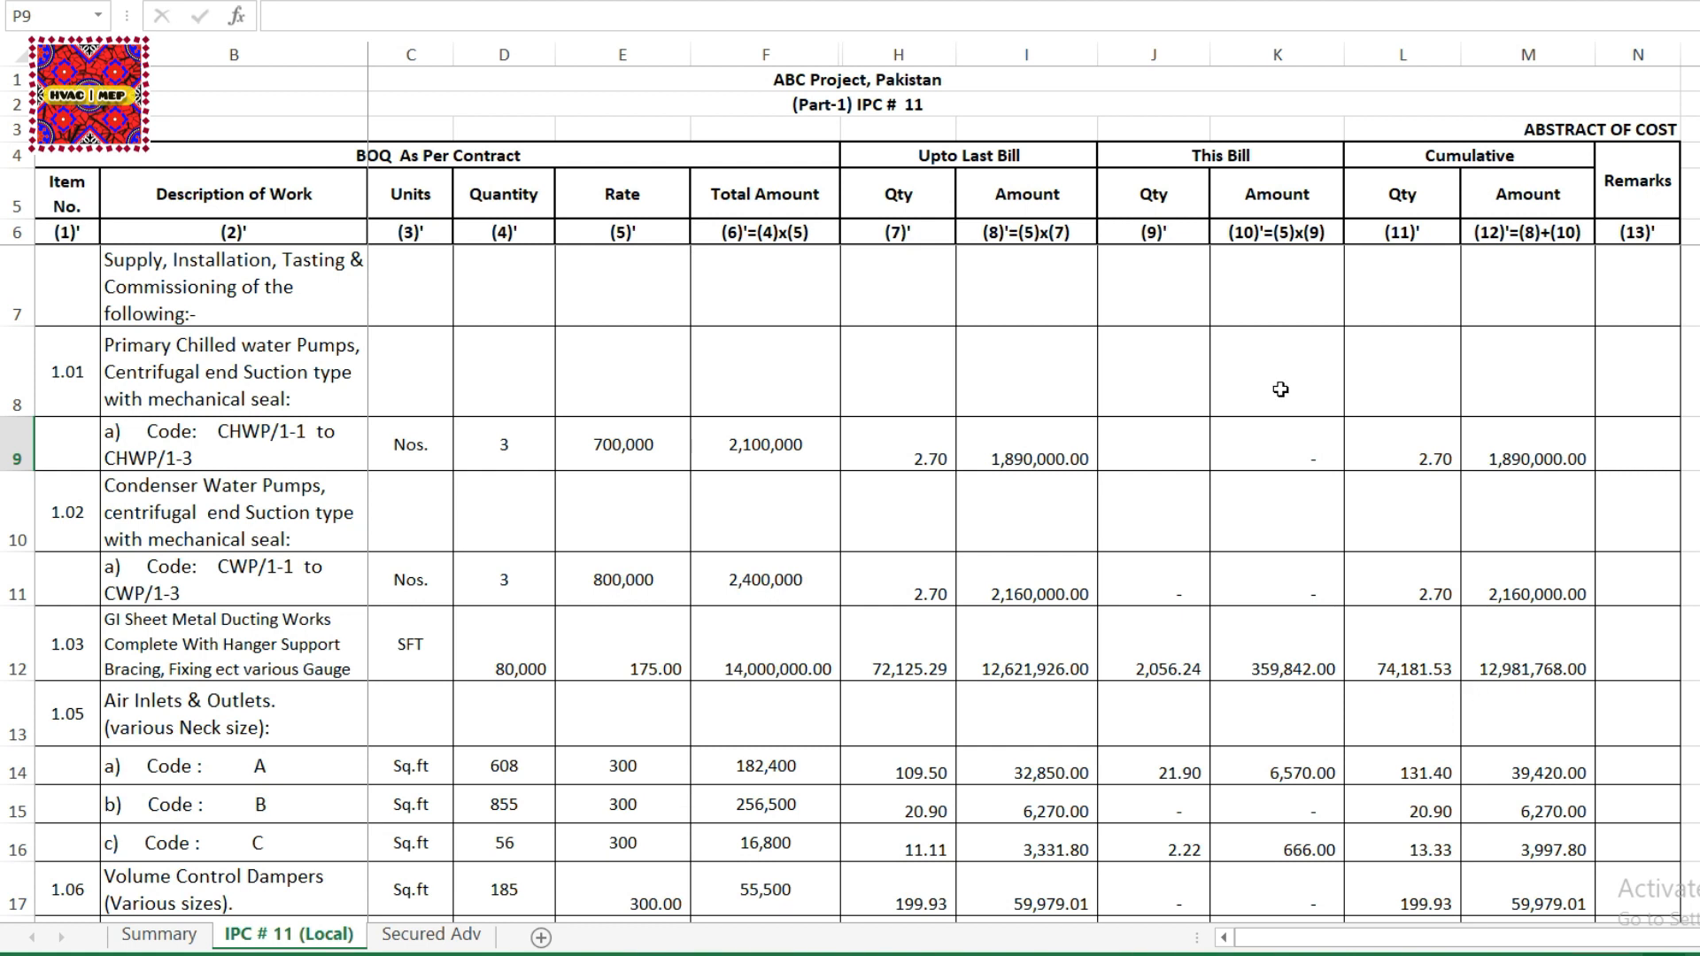
Compare the Upto Last Bill, This Bill and Cumulative columns for the item 1.01 and 1.02 pumps.
{"action": "left_click_drag", "start_coordinate": [954, 149], "coordinate": [1033, 559]}
{"action": "left_click_drag", "start_coordinate": [1194, 152], "coordinate": [1260, 438]}
{"action": "left_click_drag", "start_coordinate": [1427, 140], "coordinate": [1479, 543]}
{"action": "left_click", "coordinate": [1479, 543]}
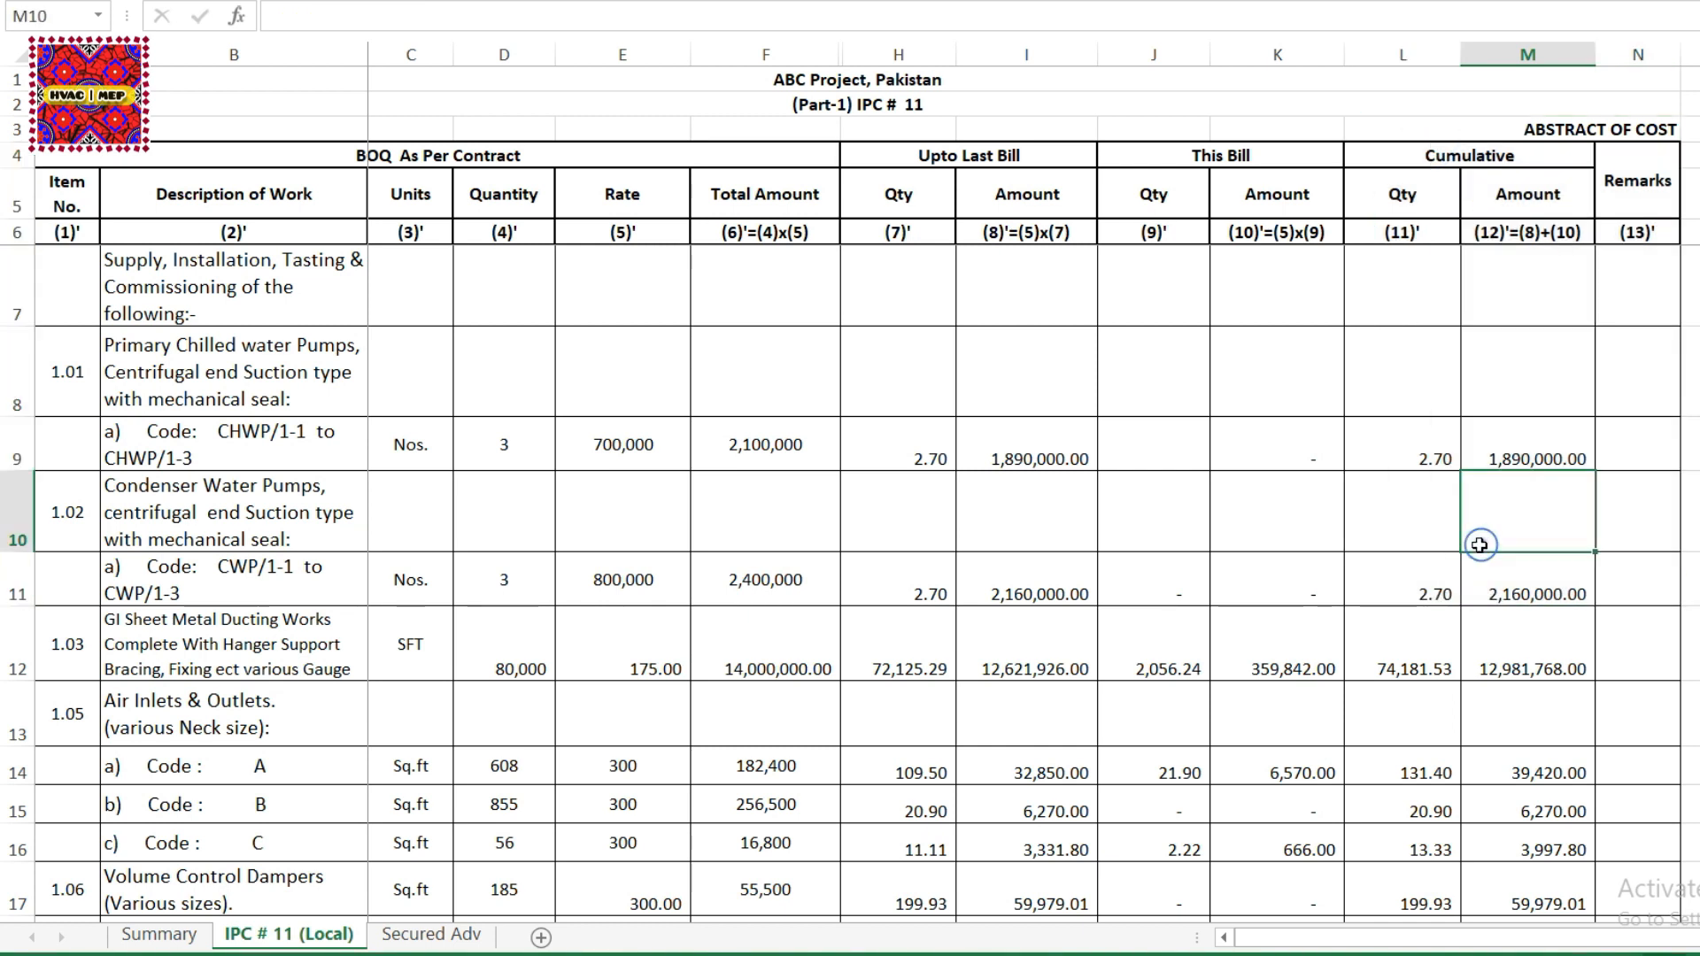
Review the This Bill quantities of the item 1.03 ducting and item 1.05 air inlets and outlets, plus code C's cumulative amount.
{"action": "left_click", "coordinate": [1182, 642]}
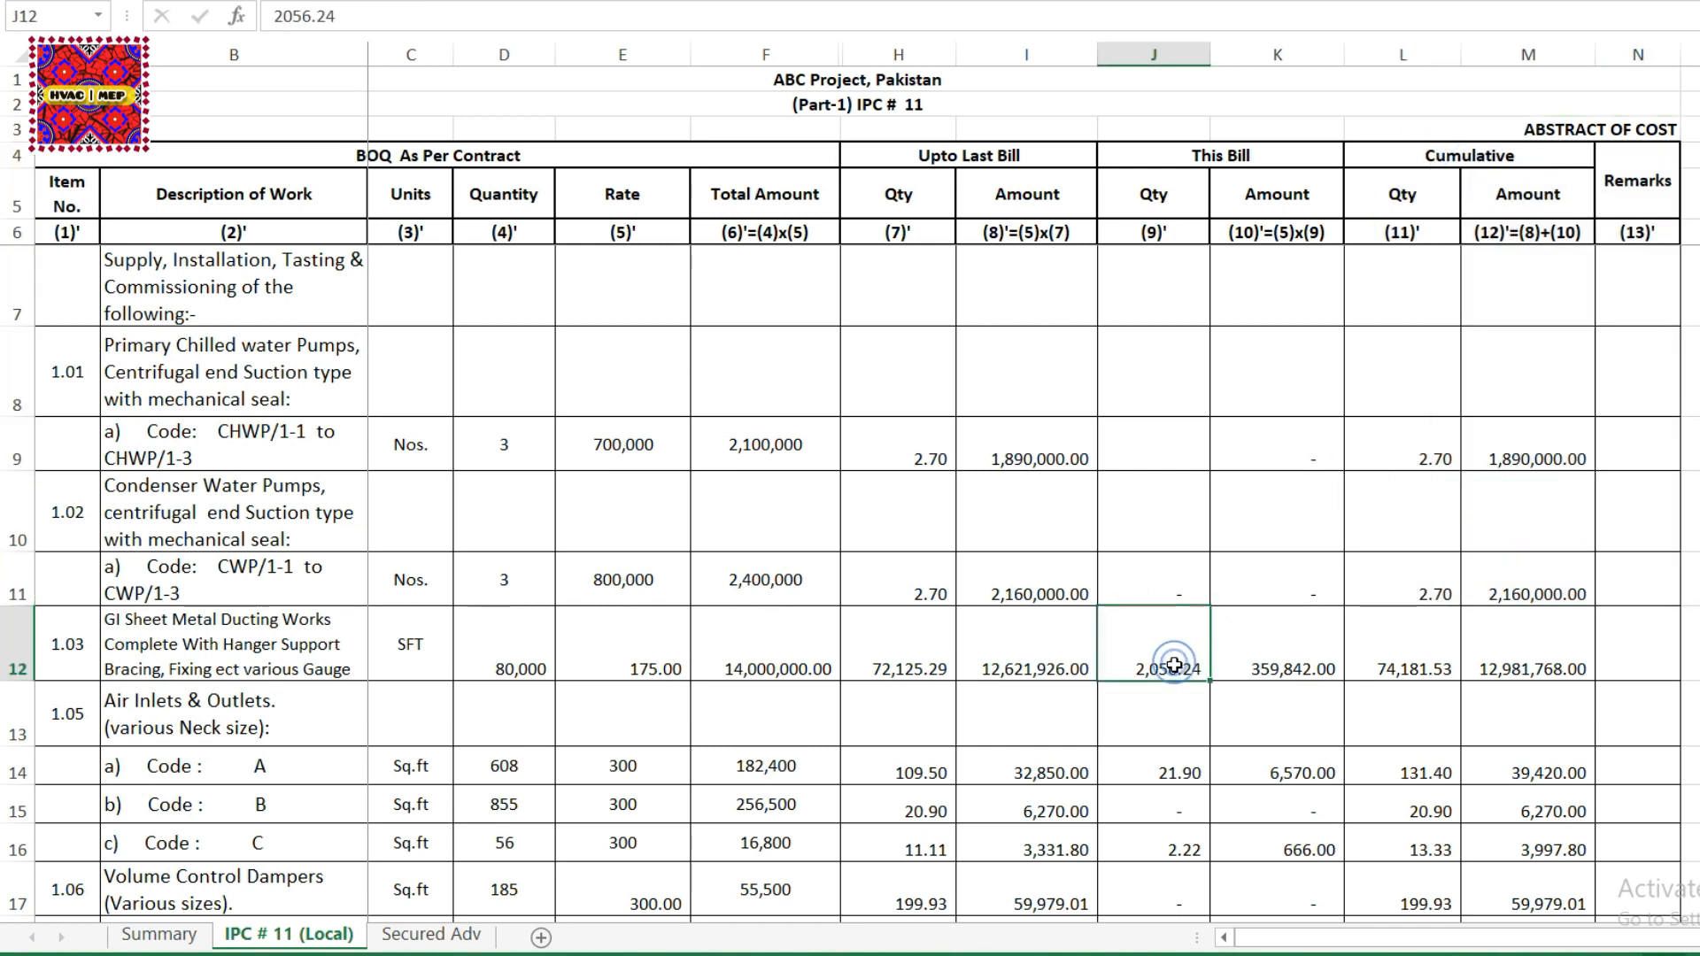
{"action": "scroll", "coordinate": [1174, 664], "scroll_direction": "down", "scroll_amount": 2}
{"action": "scroll", "coordinate": [1174, 665], "scroll_direction": "down", "scroll_amount": 1}
{"action": "scroll", "coordinate": [1175, 649], "scroll_direction": "up", "scroll_amount": 2}
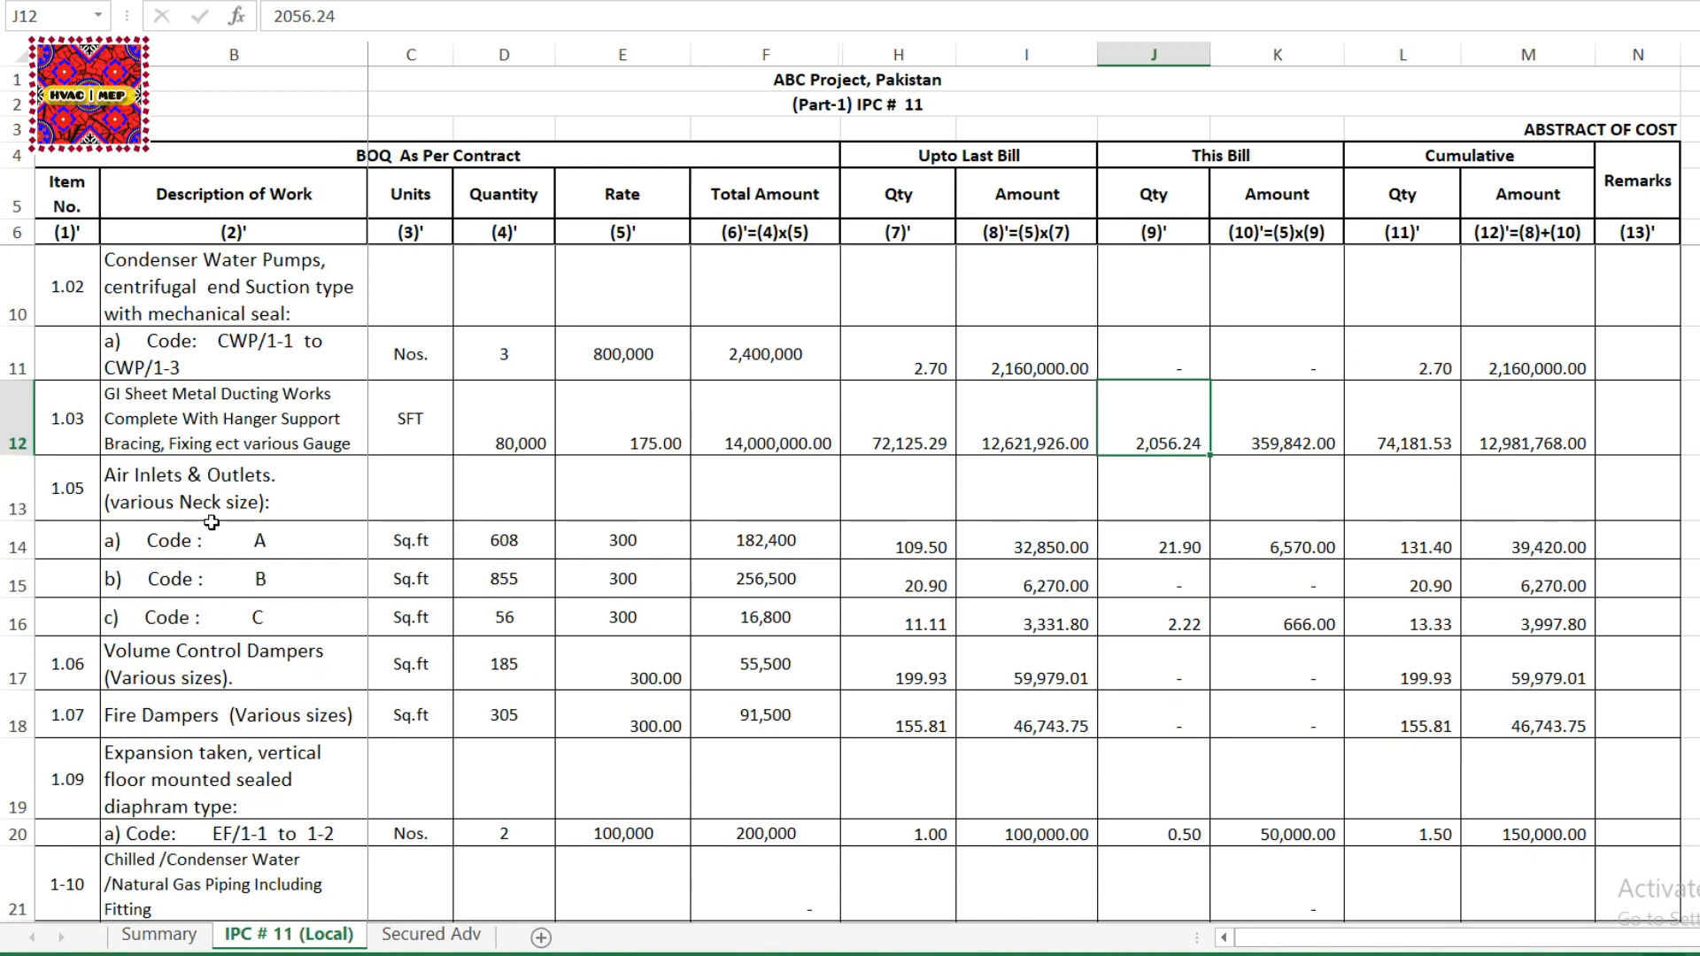
{"action": "left_click", "coordinate": [210, 515]}
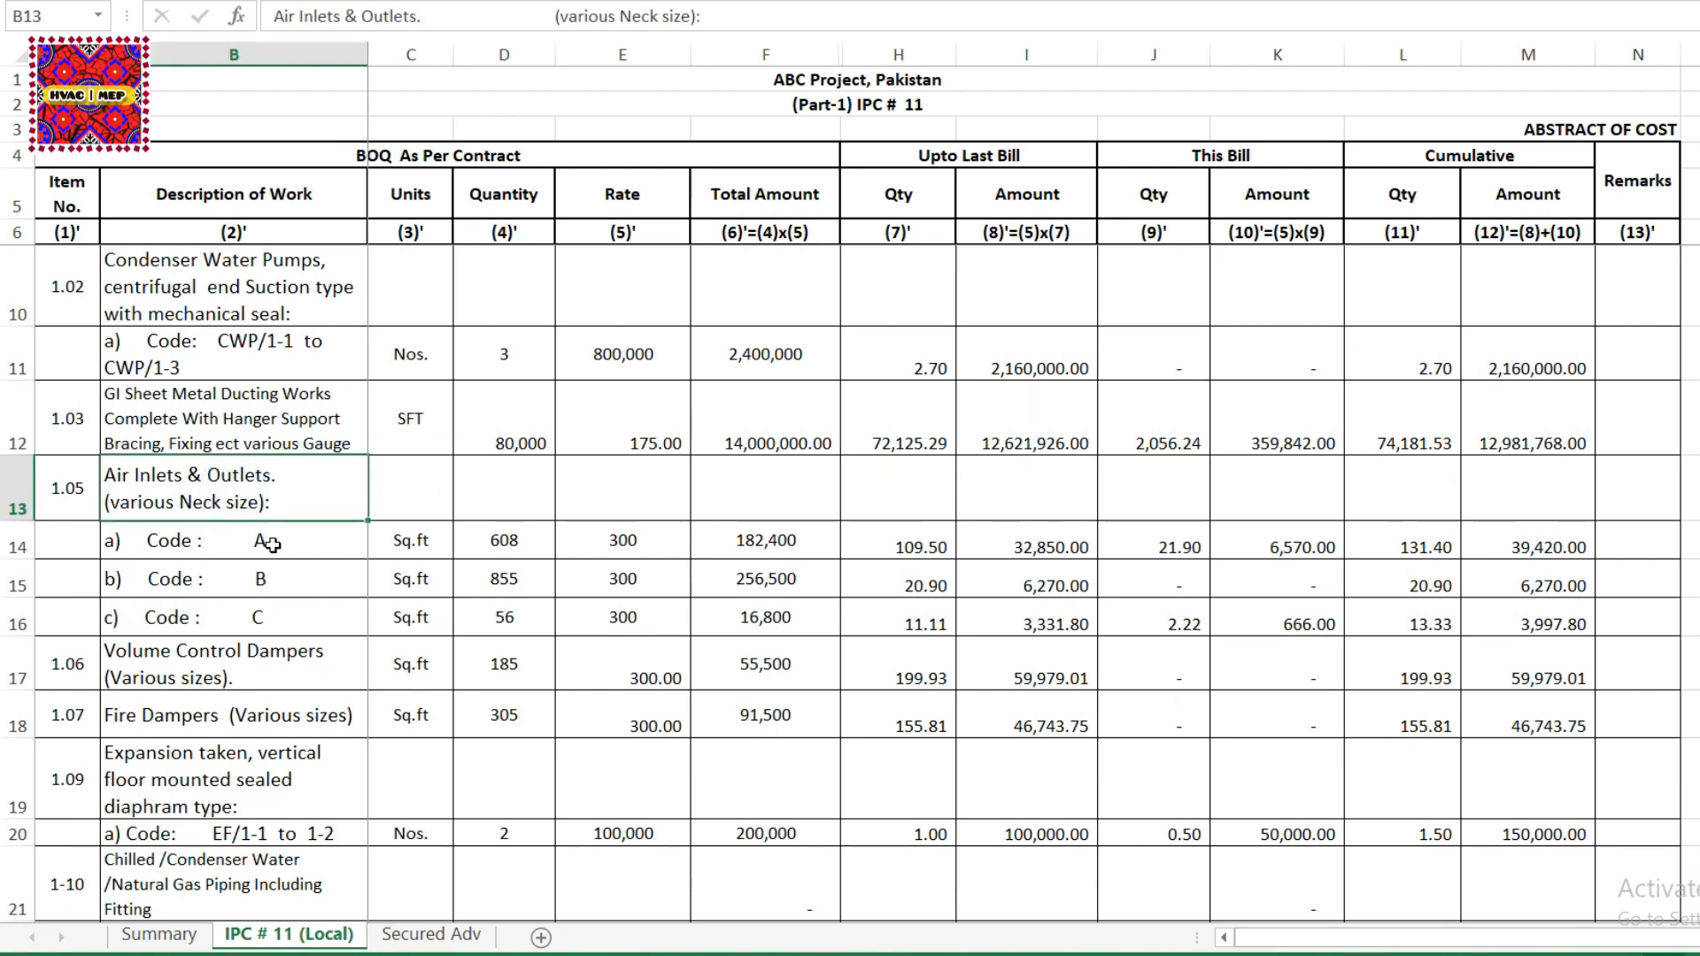
{"action": "left_click", "coordinate": [270, 545]}
{"action": "left_click", "coordinate": [282, 574]}
{"action": "left_click", "coordinate": [278, 614]}
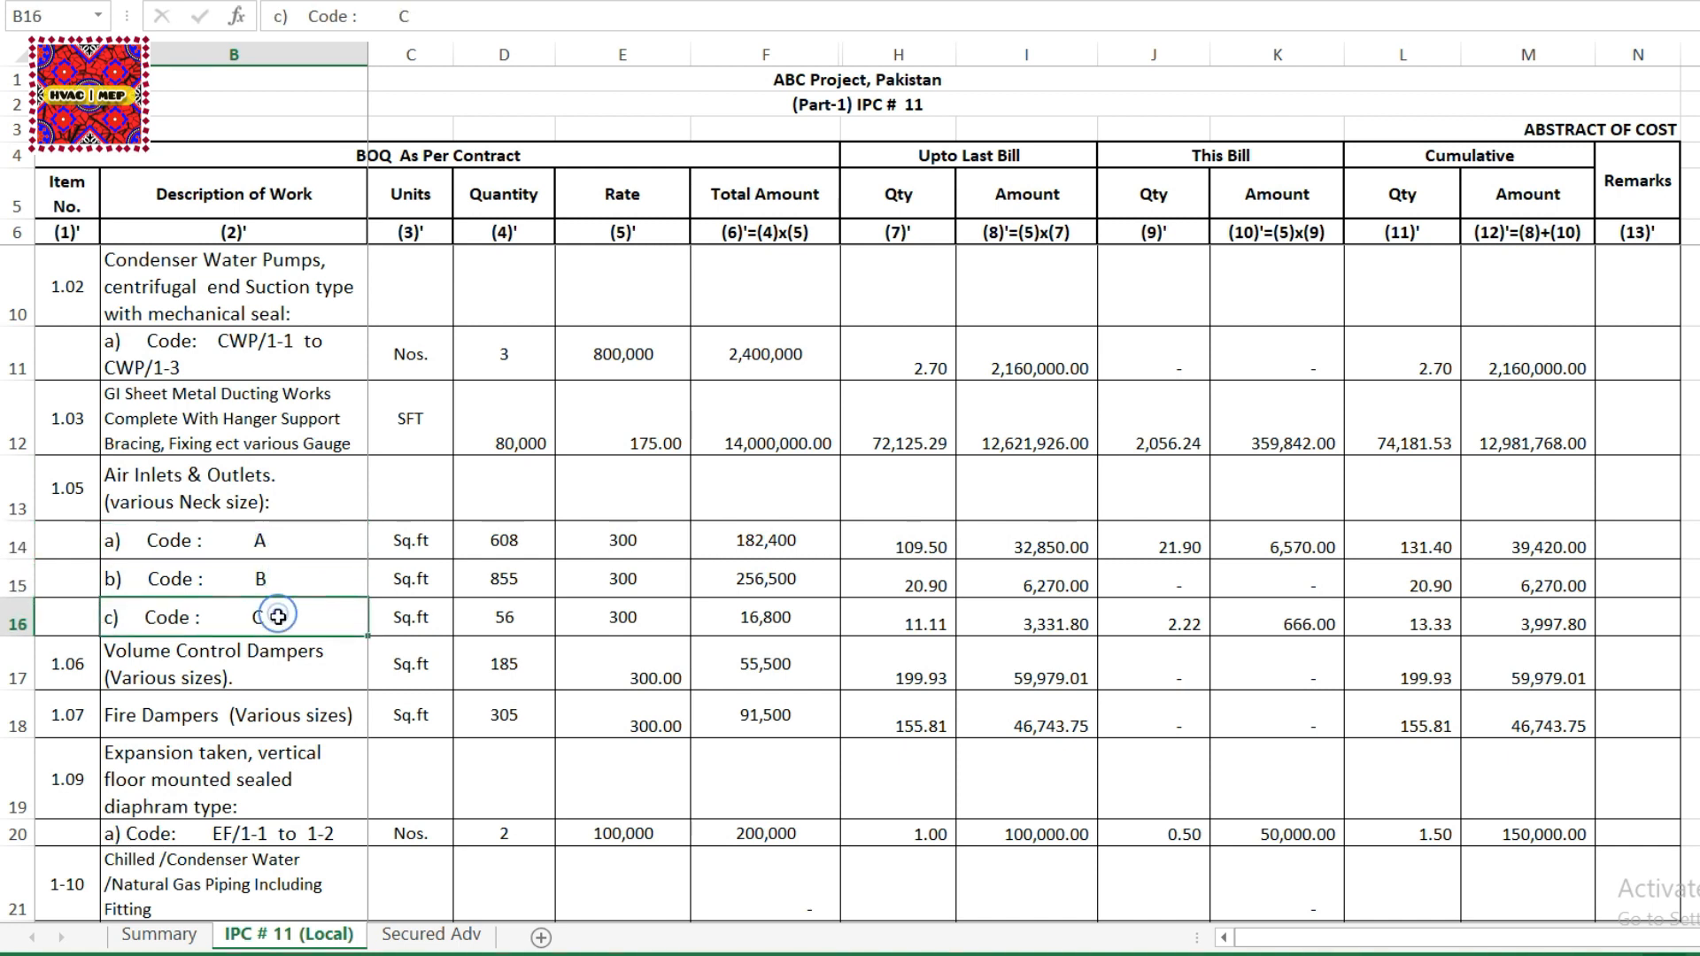
{"action": "left_click", "coordinate": [1192, 556]}
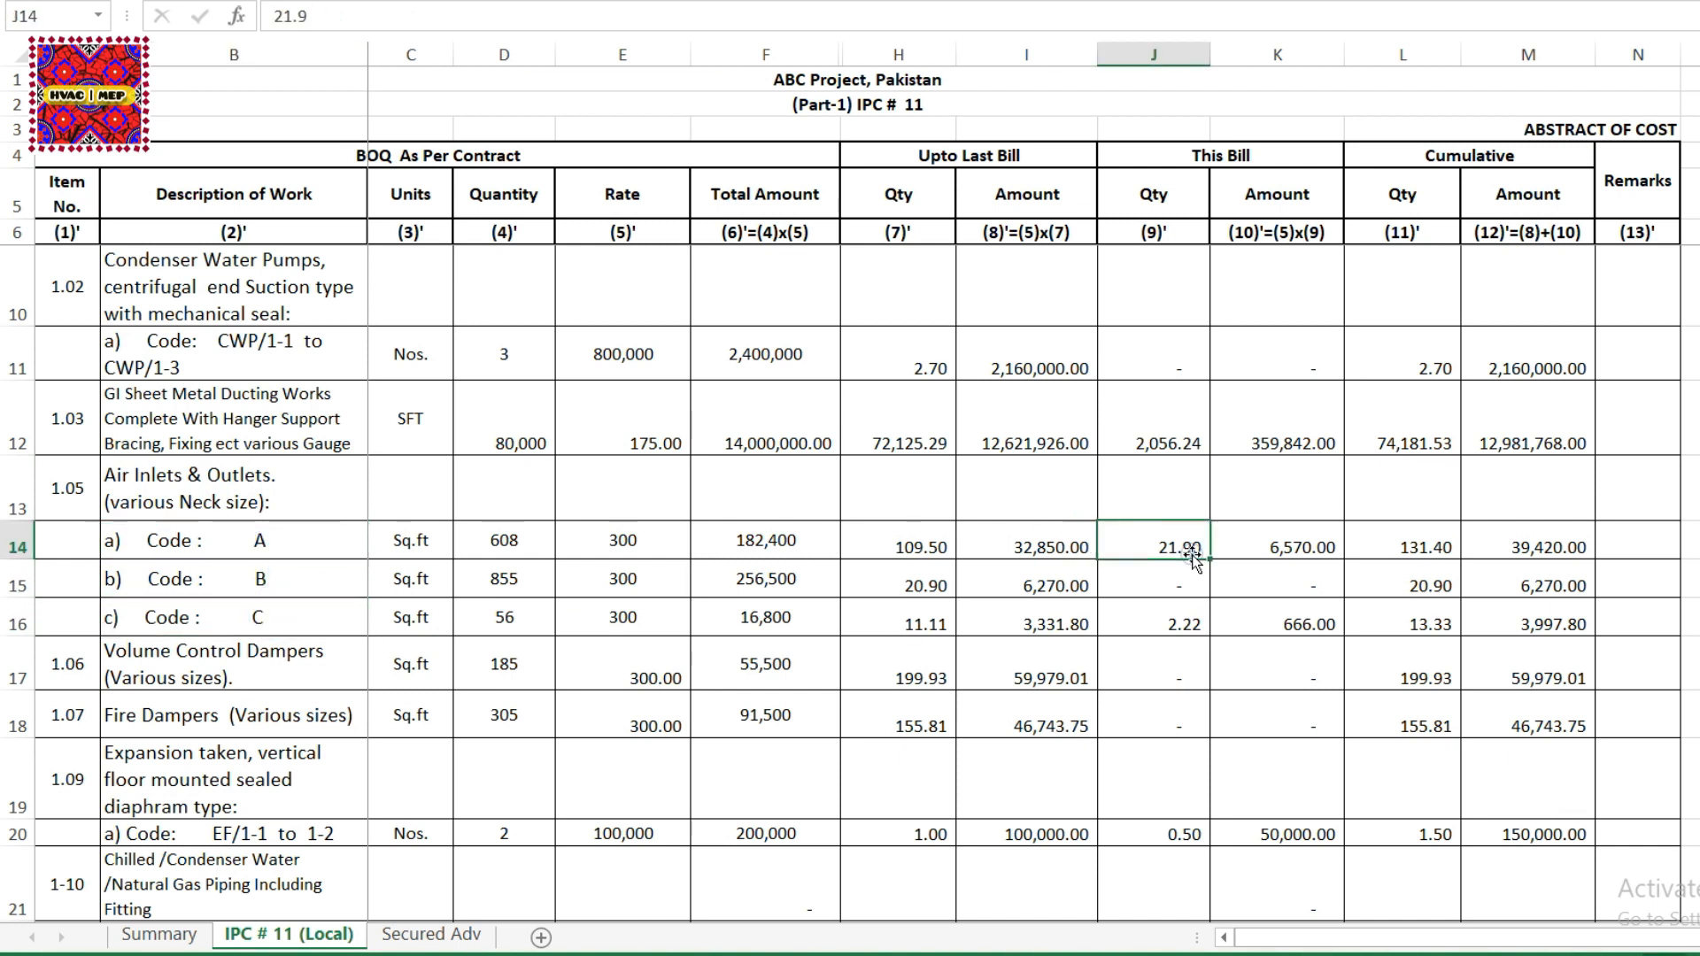
{"action": "left_click", "coordinate": [1182, 624]}
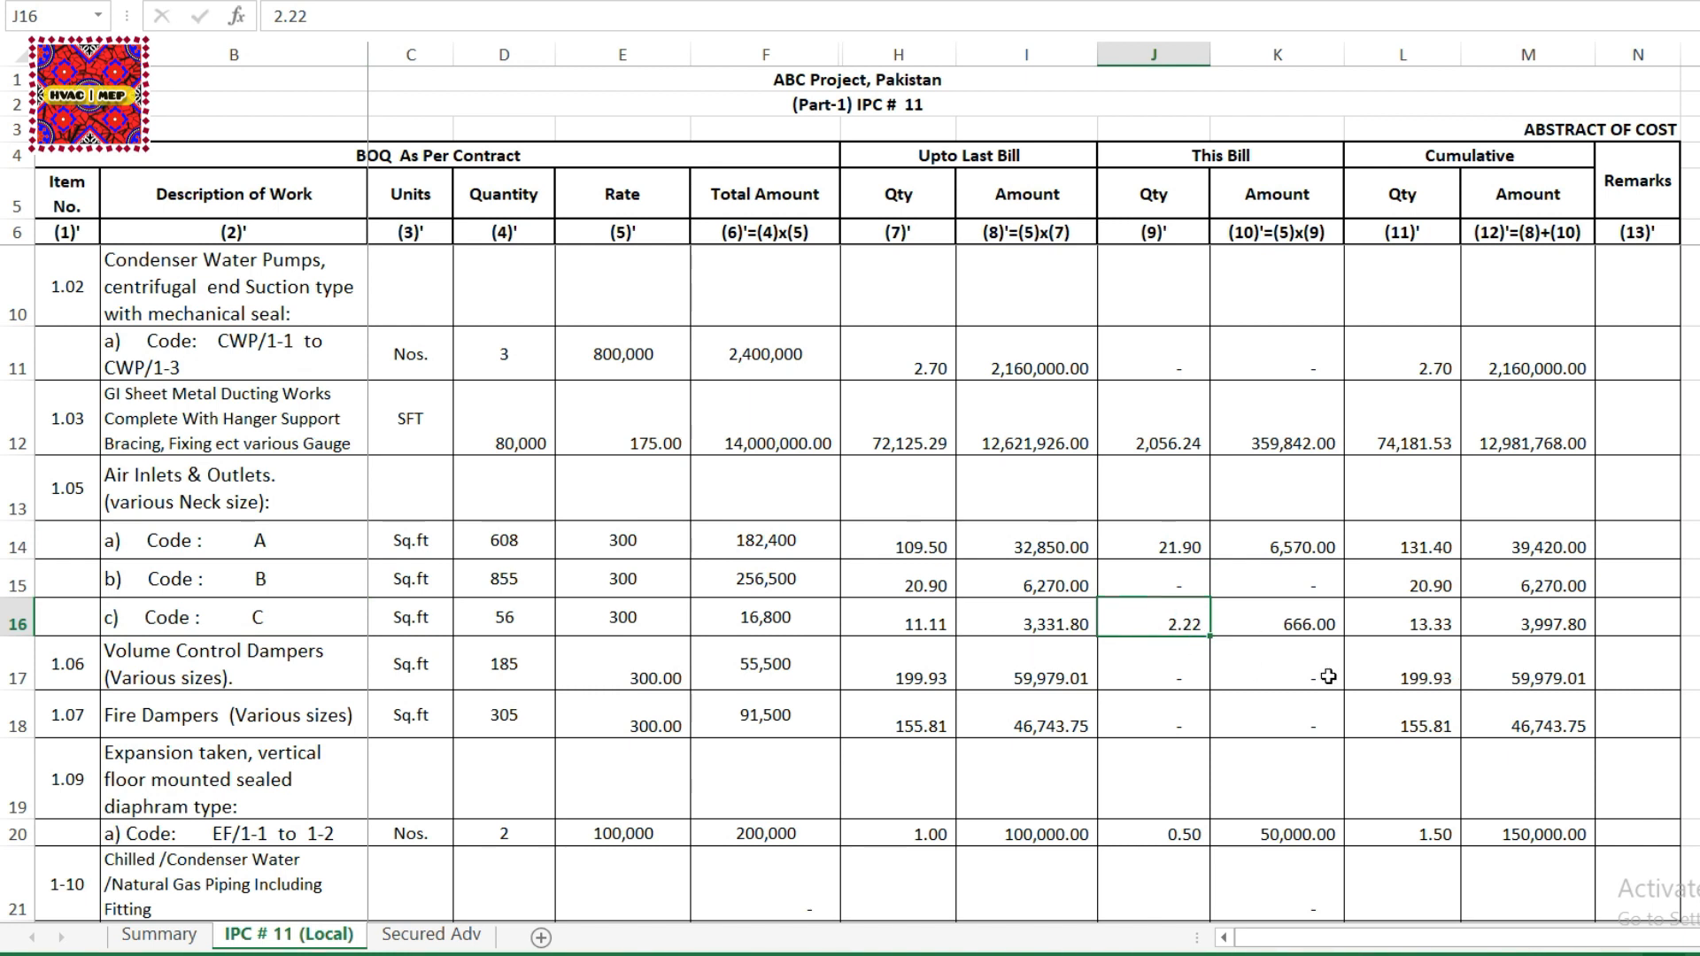
{"action": "left_click", "coordinate": [1470, 632]}
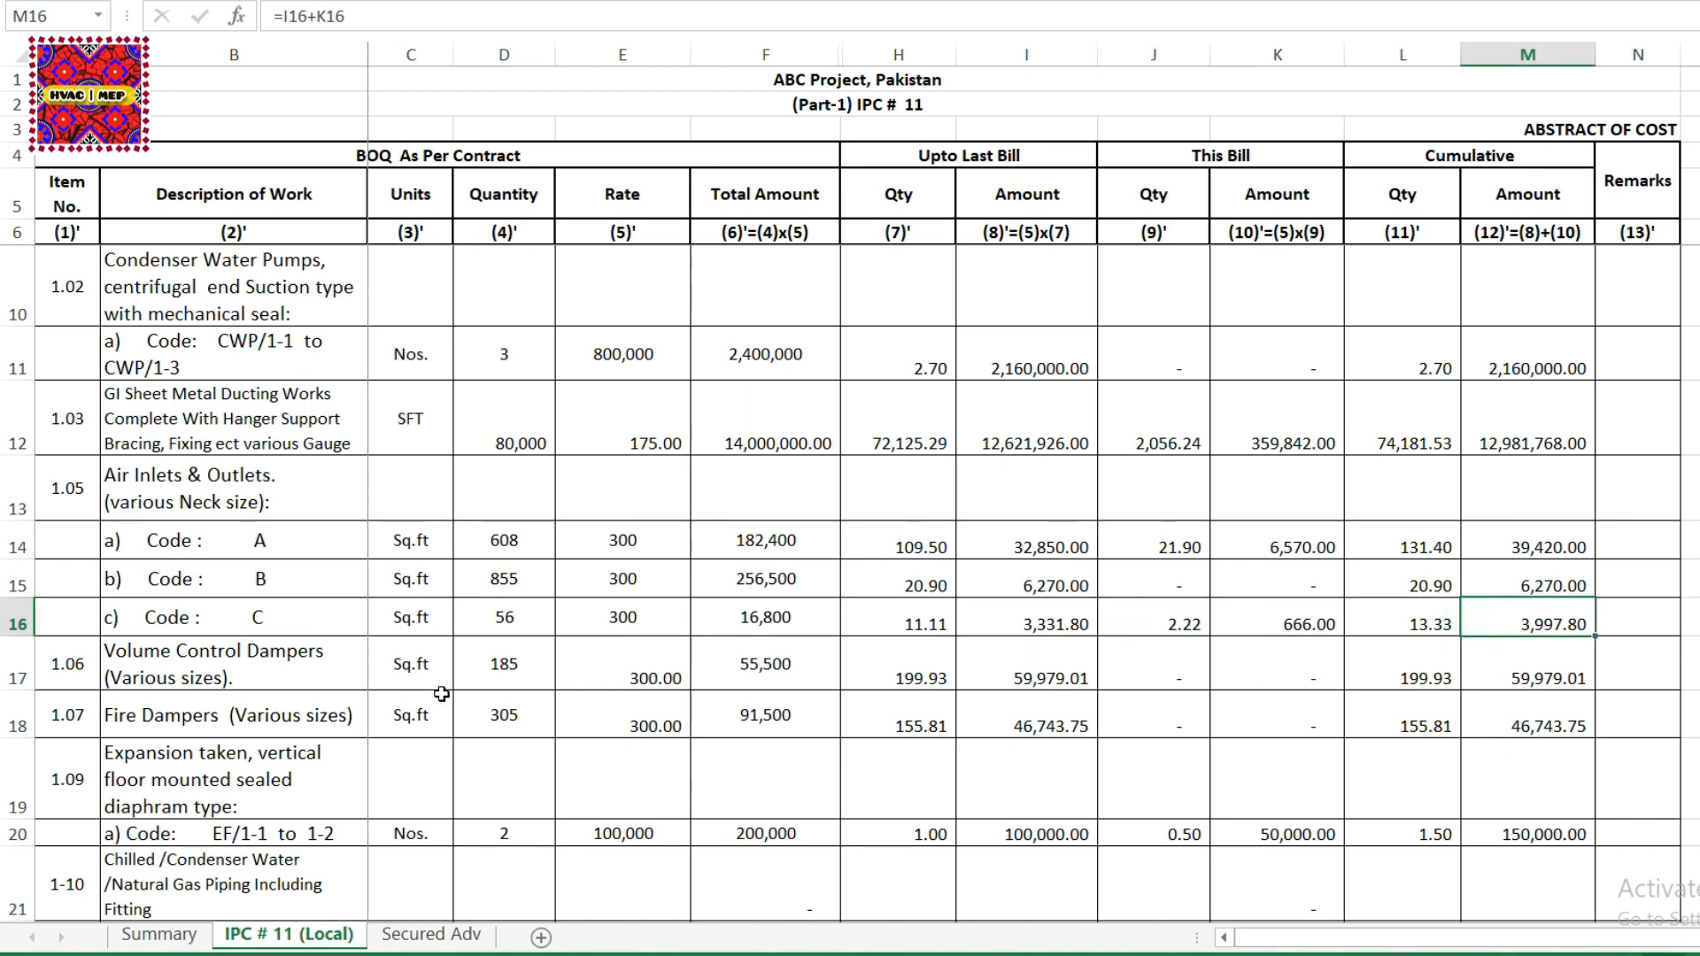
Review the damper, chilled and condenser water piping, valve and pipe insulation items from 1.06 to 1.14.
{"action": "left_click", "coordinate": [308, 677]}
{"action": "left_click", "coordinate": [300, 715]}
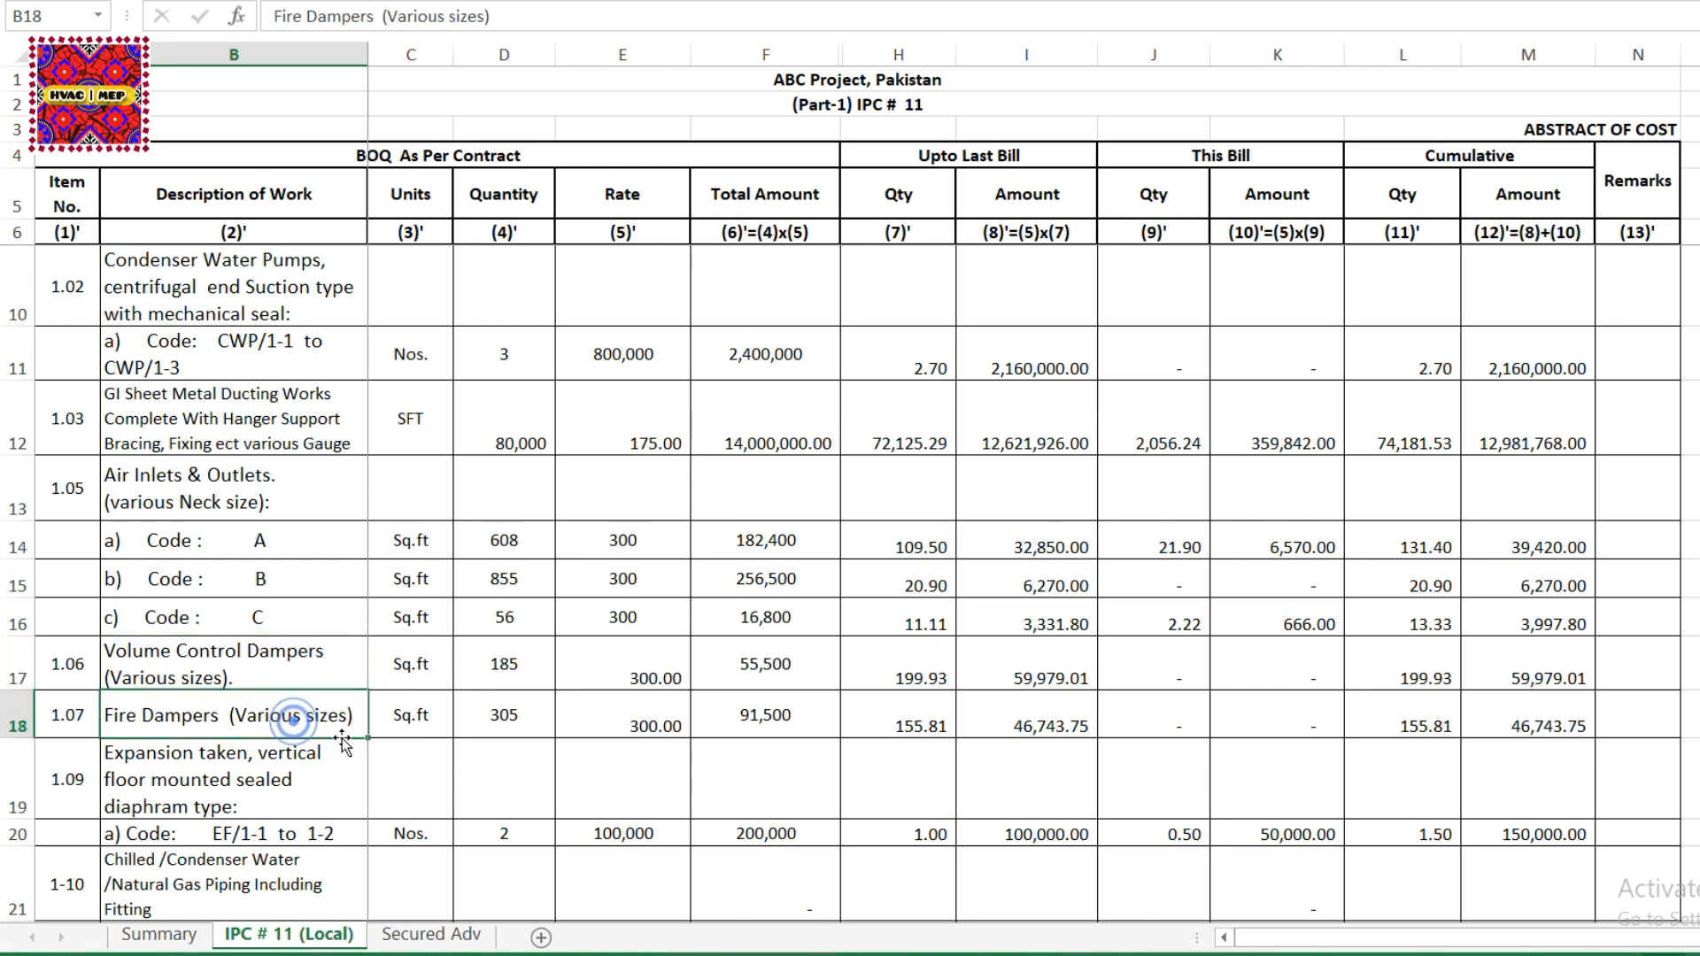
{"action": "scroll", "coordinate": [341, 736], "scroll_direction": "down", "scroll_amount": 3}
{"action": "left_click", "coordinate": [298, 416]}
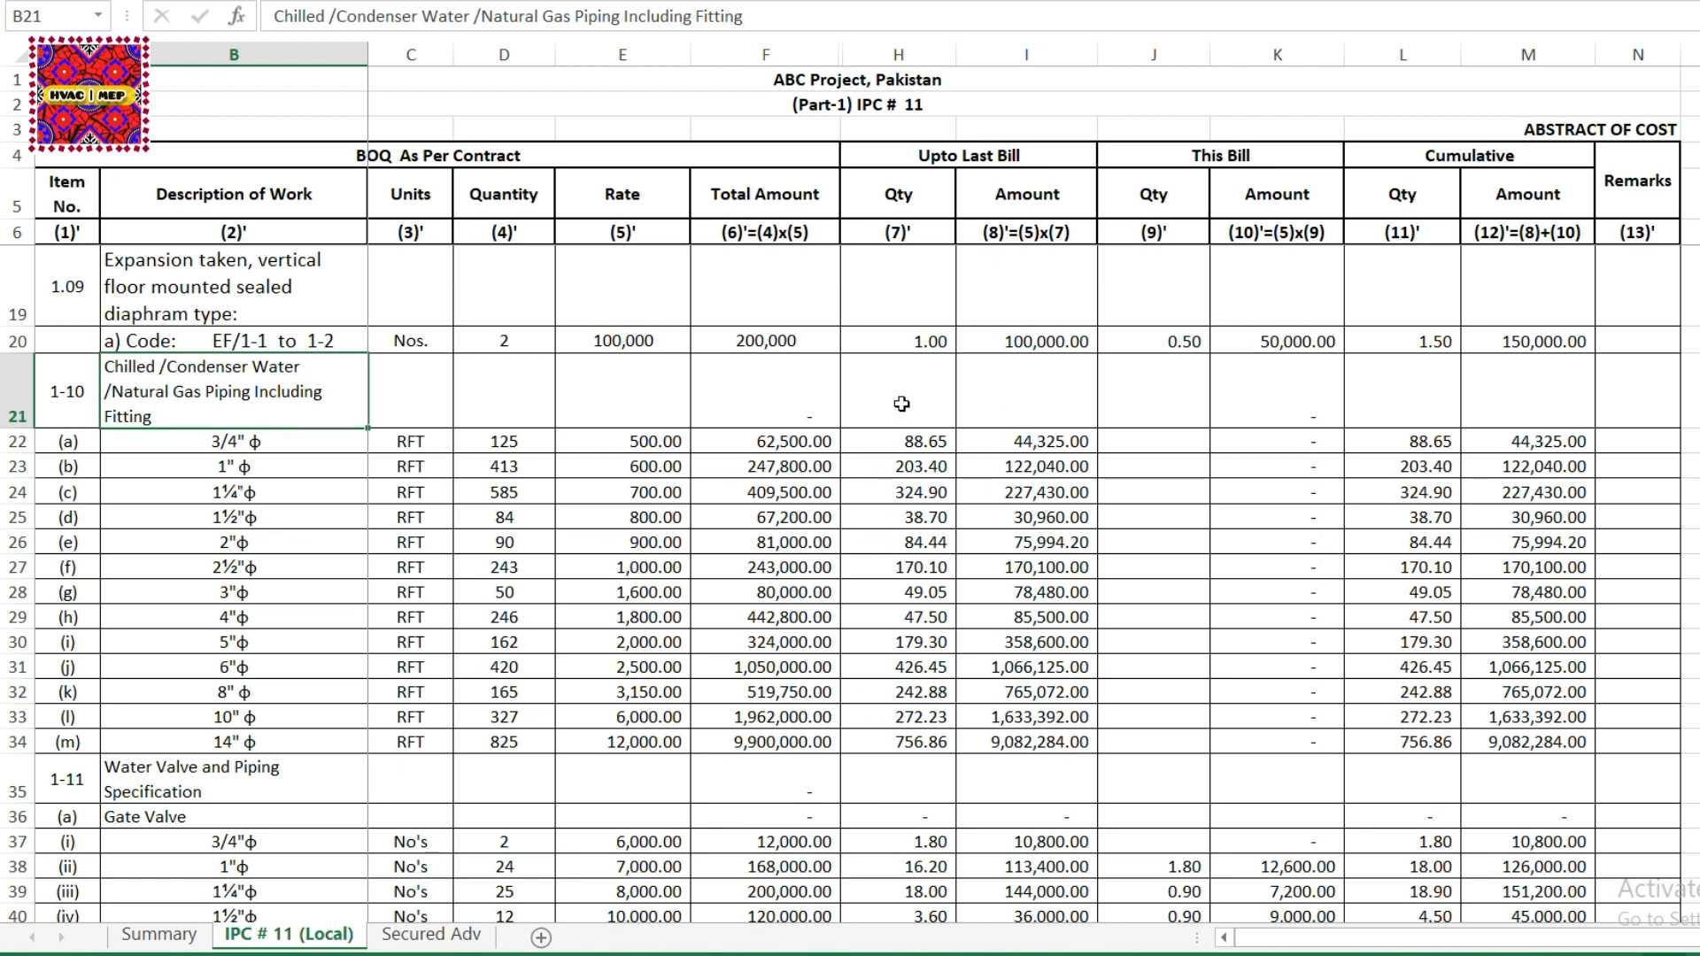
{"action": "scroll", "coordinate": [337, 570], "scroll_direction": "down", "scroll_amount": 6}
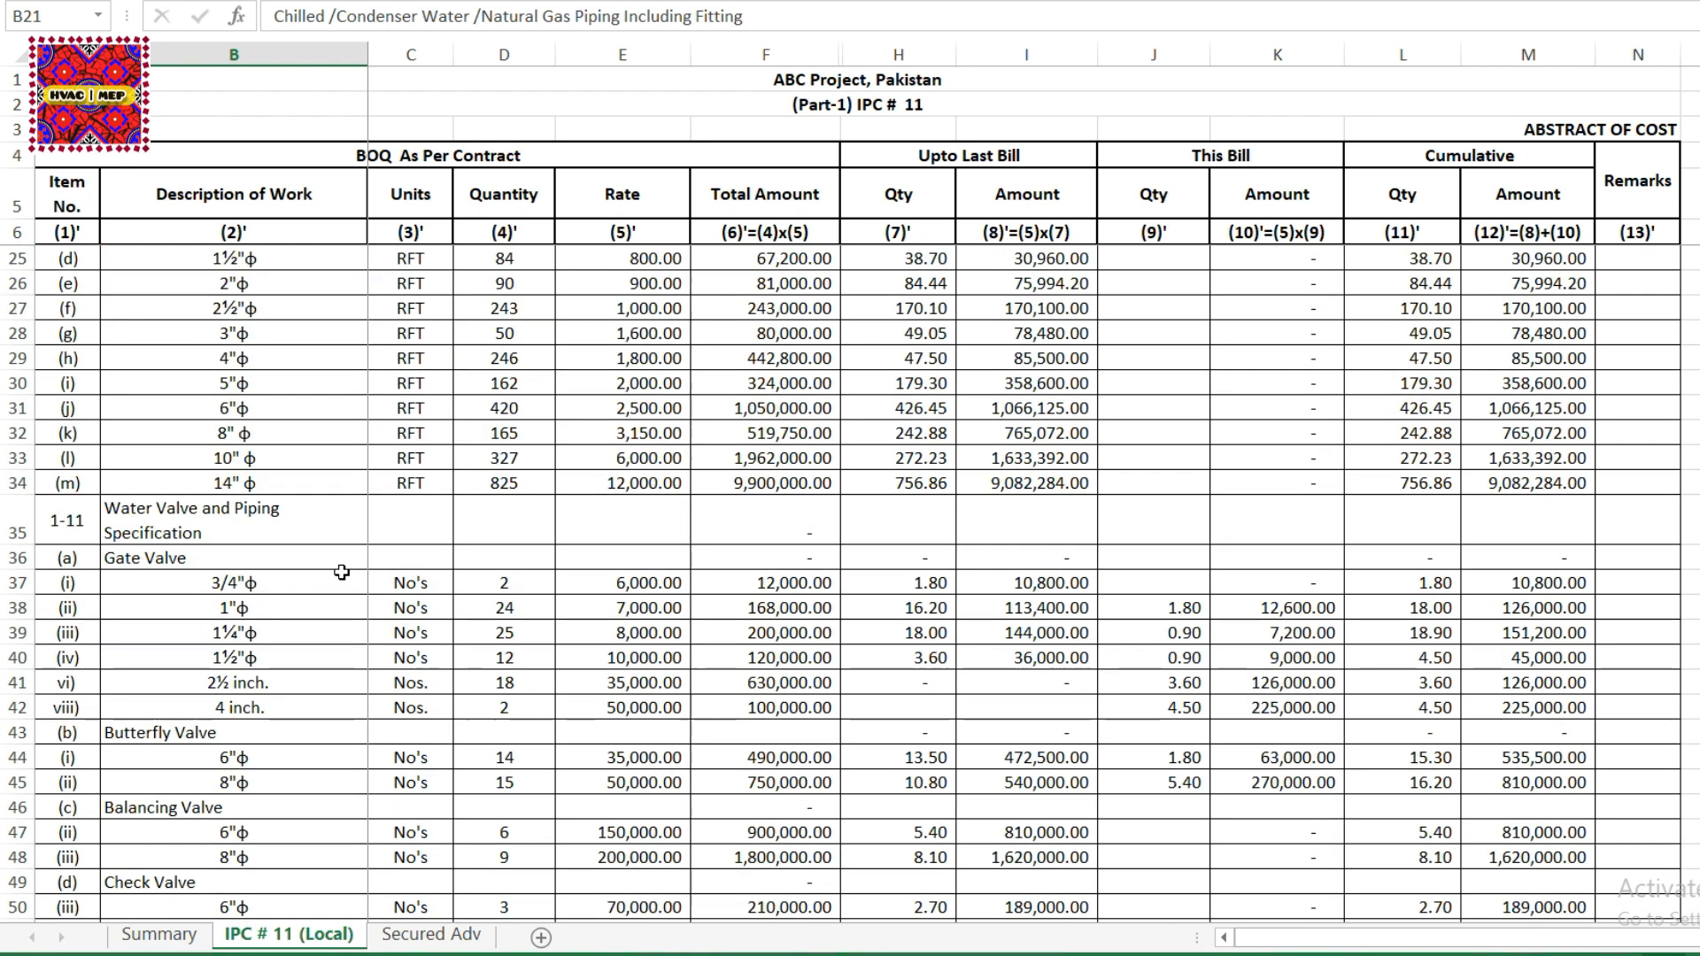
{"action": "scroll", "coordinate": [338, 571], "scroll_direction": "down", "scroll_amount": 14}
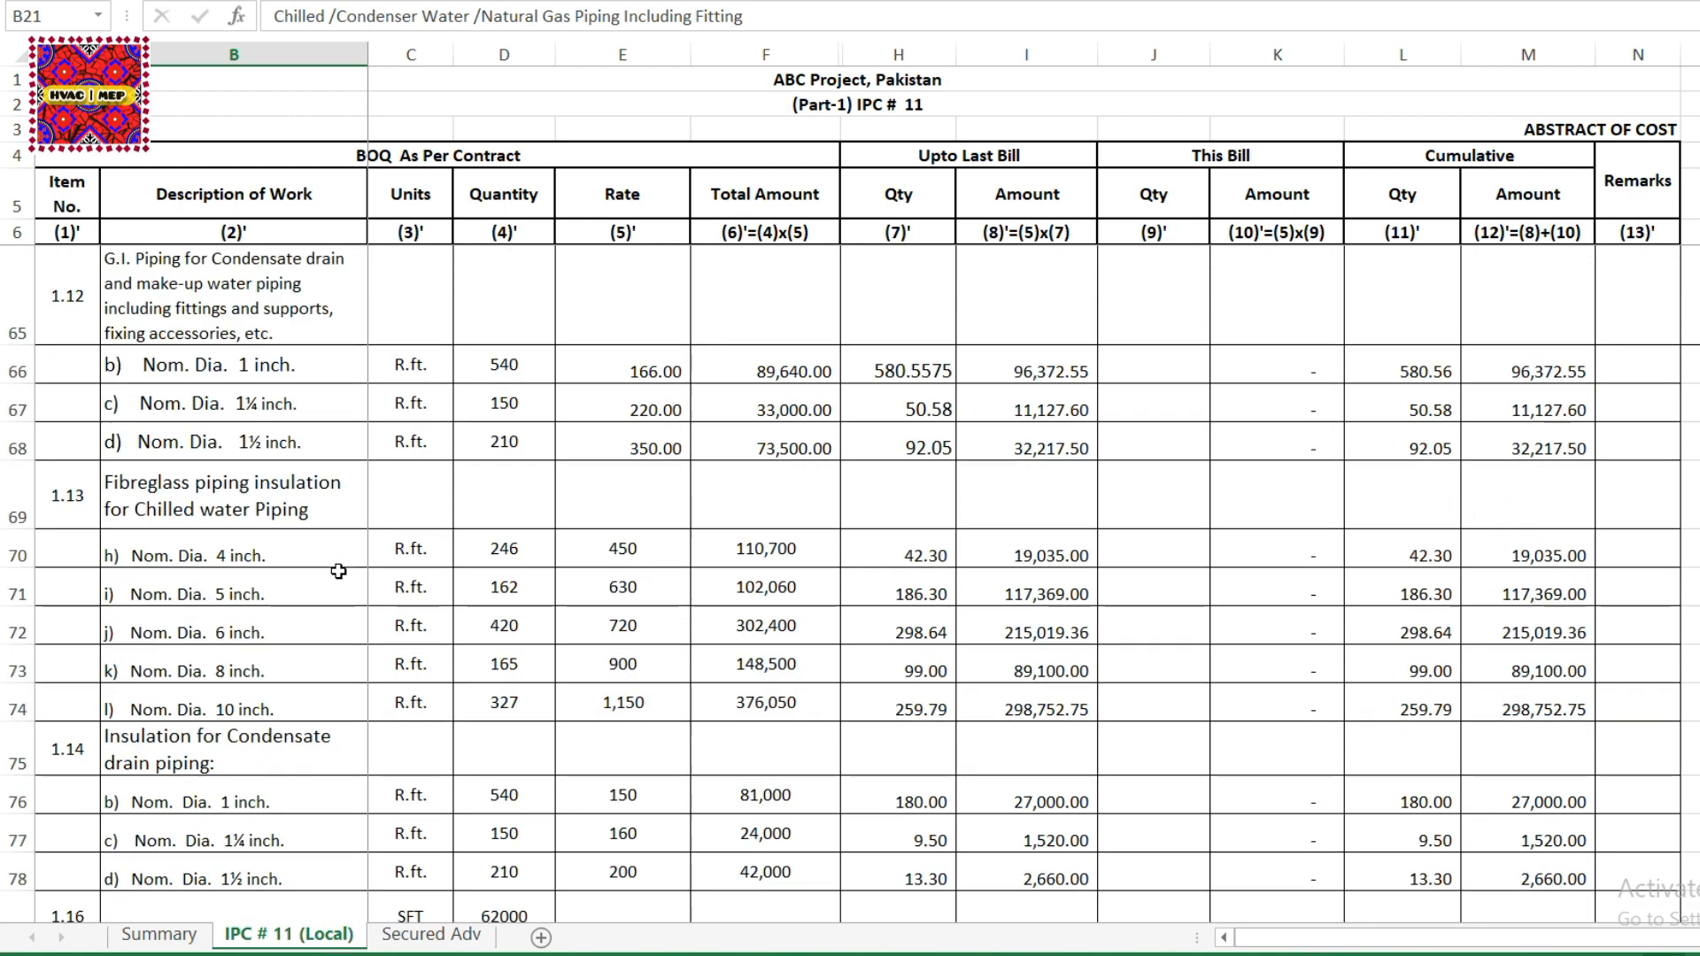
Review the remaining HVAC items, their Total Amount row and the Fire Sprinkler System items down to the grand total.
{"action": "scroll", "coordinate": [339, 571], "scroll_direction": "down", "scroll_amount": 5}
{"action": "scroll", "coordinate": [343, 562], "scroll_direction": "down", "scroll_amount": 3}
{"action": "scroll", "coordinate": [345, 559], "scroll_direction": "up", "scroll_amount": 3}
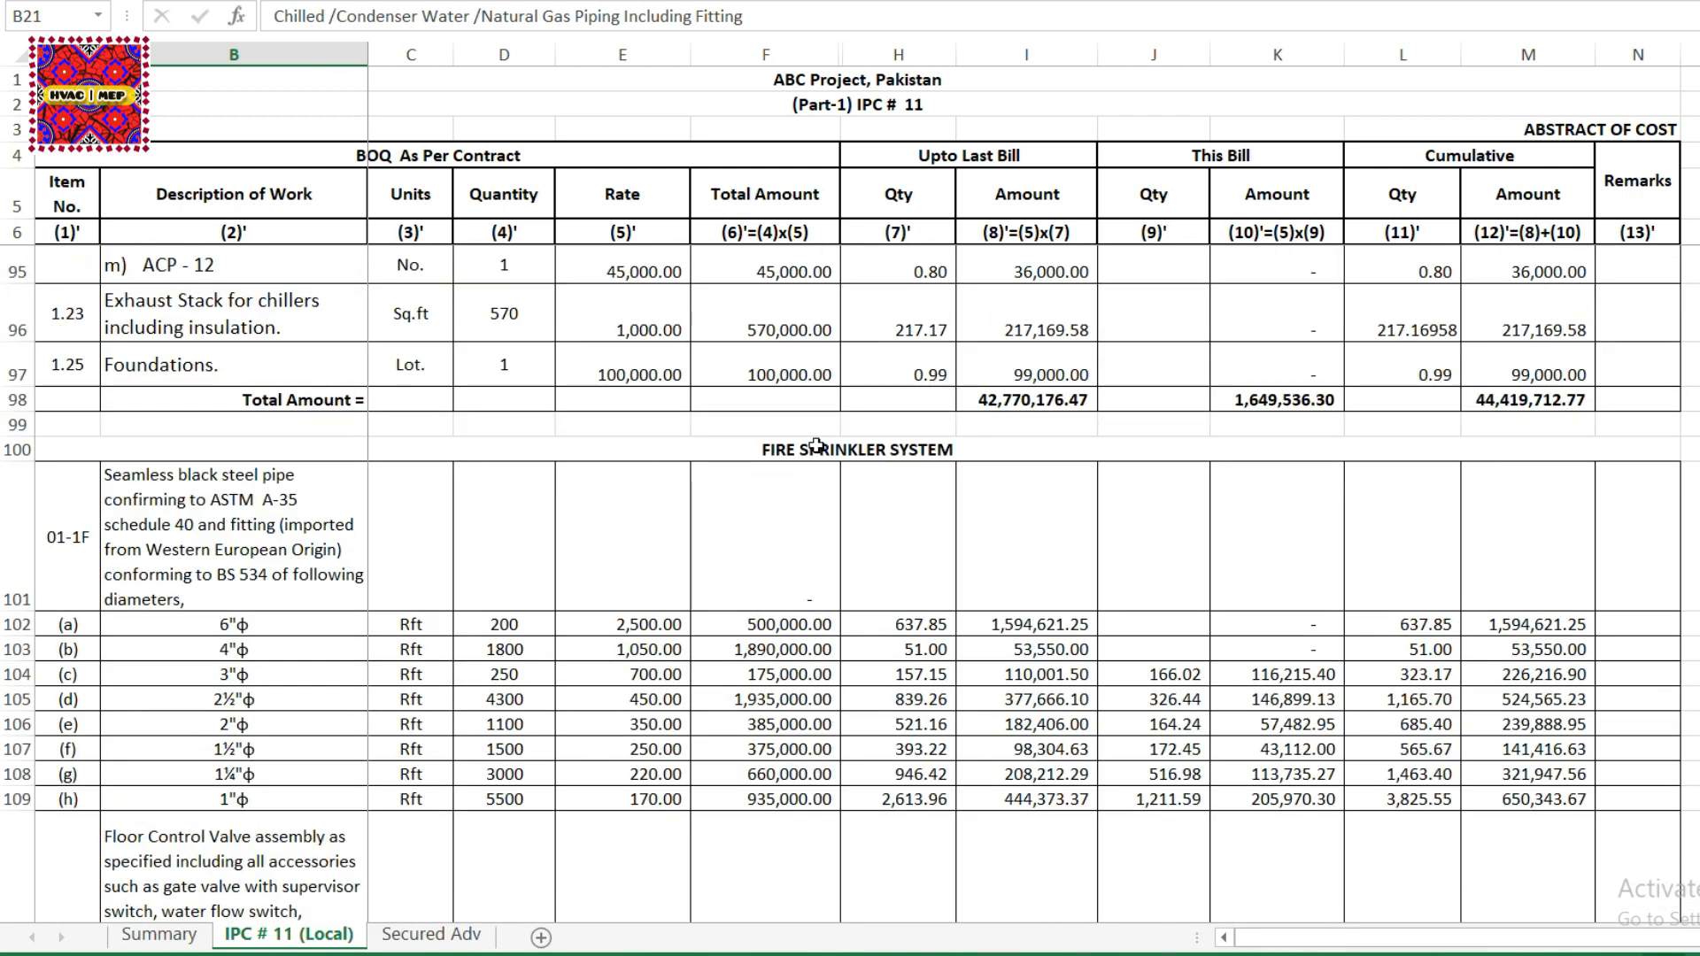
{"action": "scroll", "coordinate": [749, 410], "scroll_direction": "up", "scroll_amount": 3}
{"action": "scroll", "coordinate": [719, 433], "scroll_direction": "down", "scroll_amount": 3}
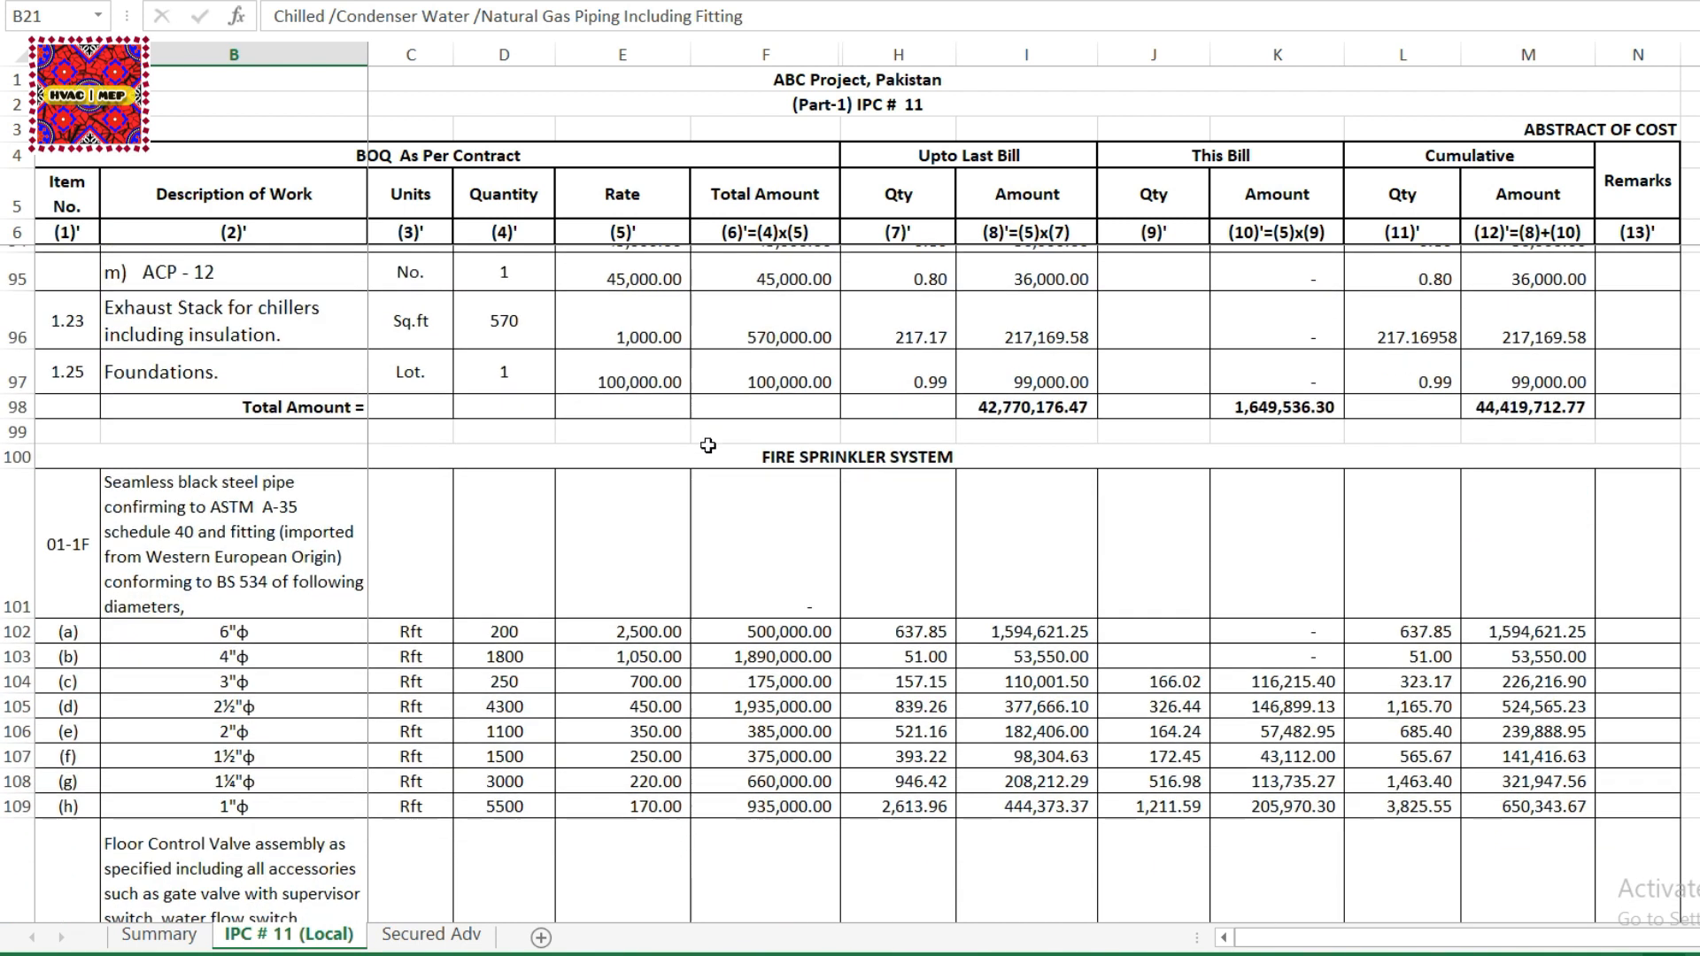
{"action": "scroll", "coordinate": [708, 445], "scroll_direction": "down", "scroll_amount": 4}
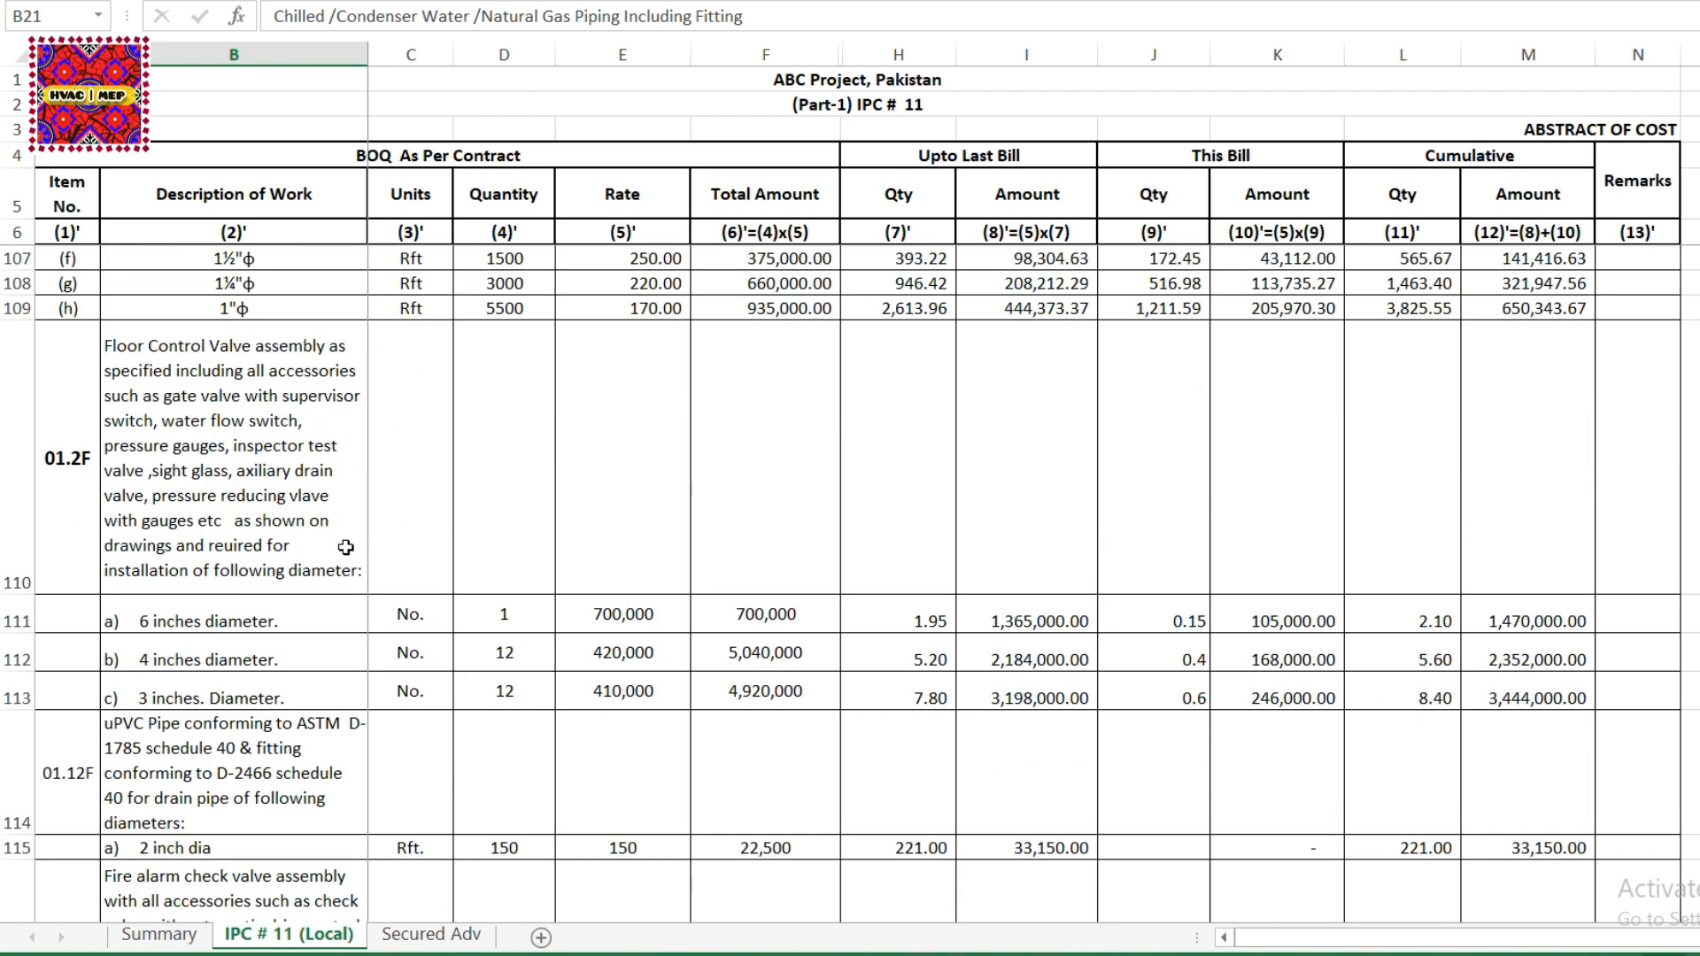
{"action": "scroll", "coordinate": [317, 544], "scroll_direction": "down", "scroll_amount": 4}
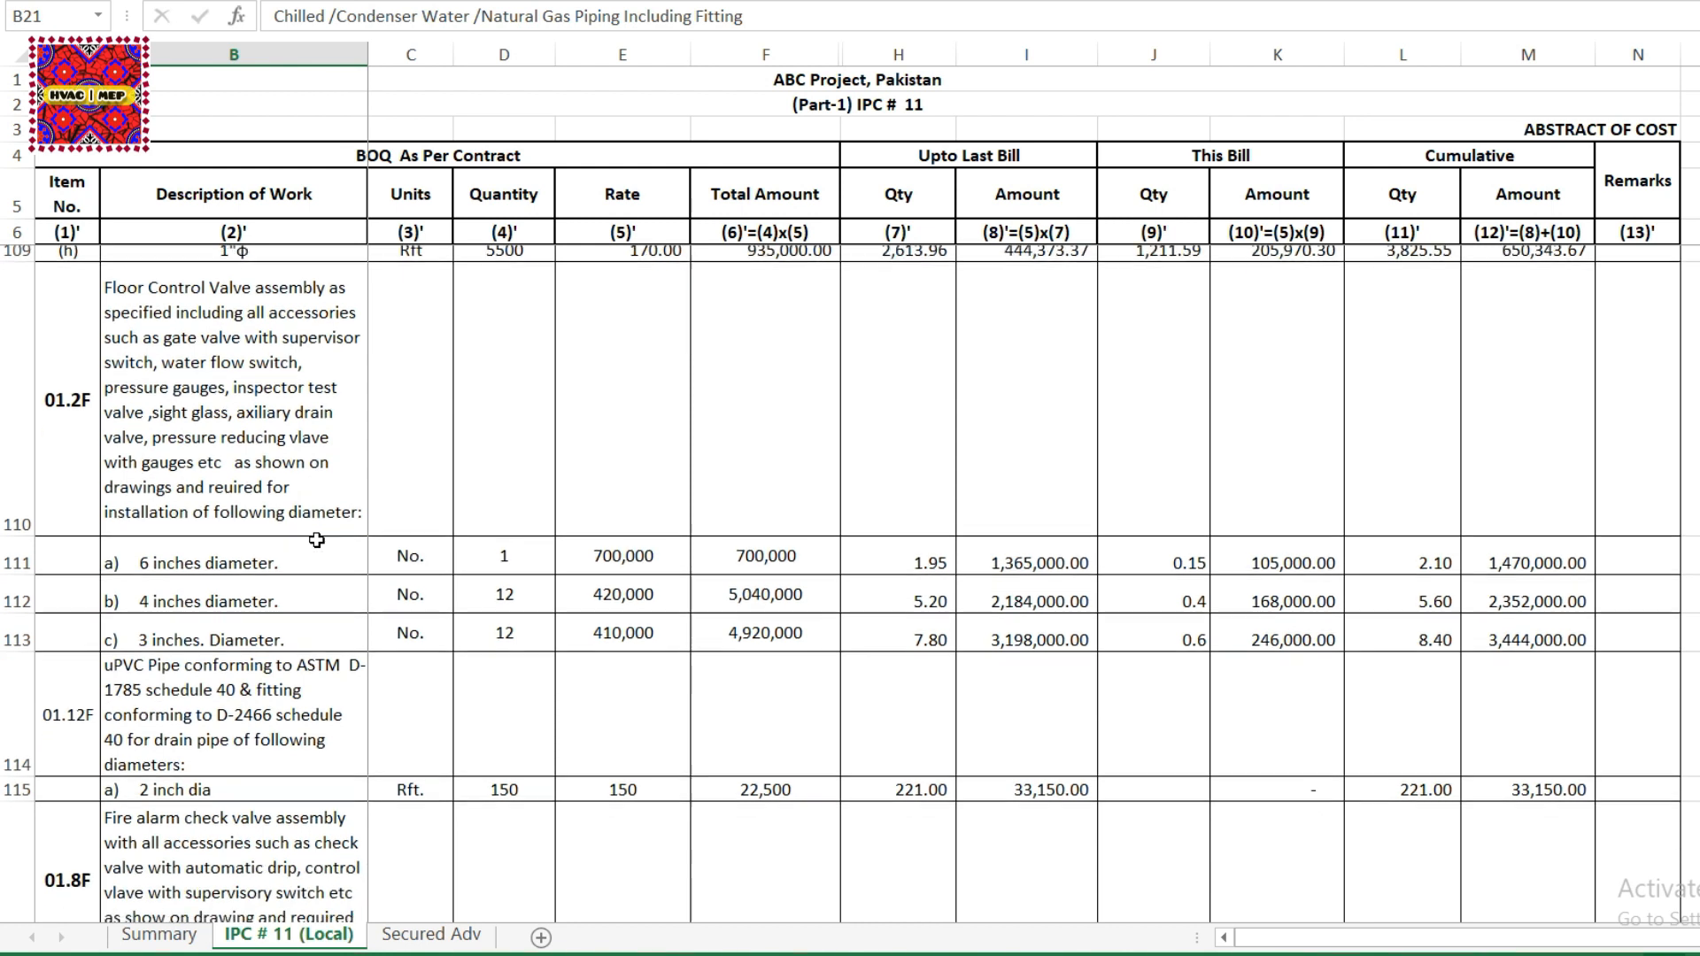
{"action": "scroll", "coordinate": [316, 540], "scroll_direction": "up", "scroll_amount": 2}
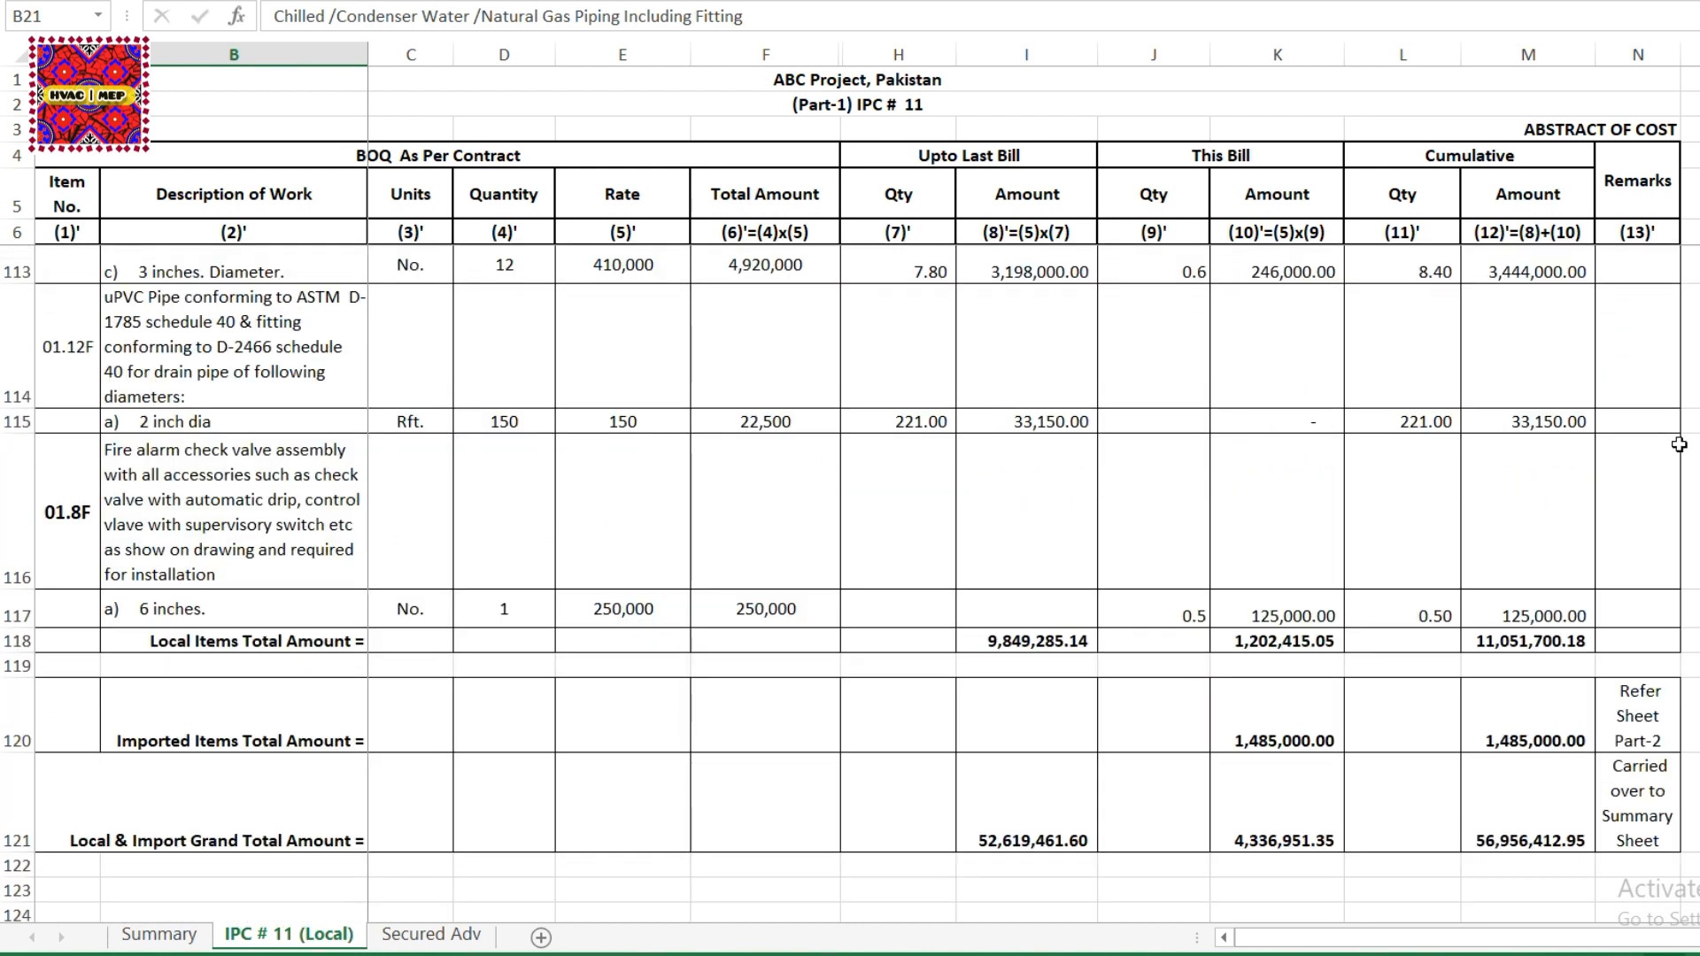
Inspect the SUM formula behind the HVAC section's cumulative Total Amount and examine the range of items it covers.
{"action": "scroll", "coordinate": [1538, 629], "scroll_direction": "up", "scroll_amount": 9}
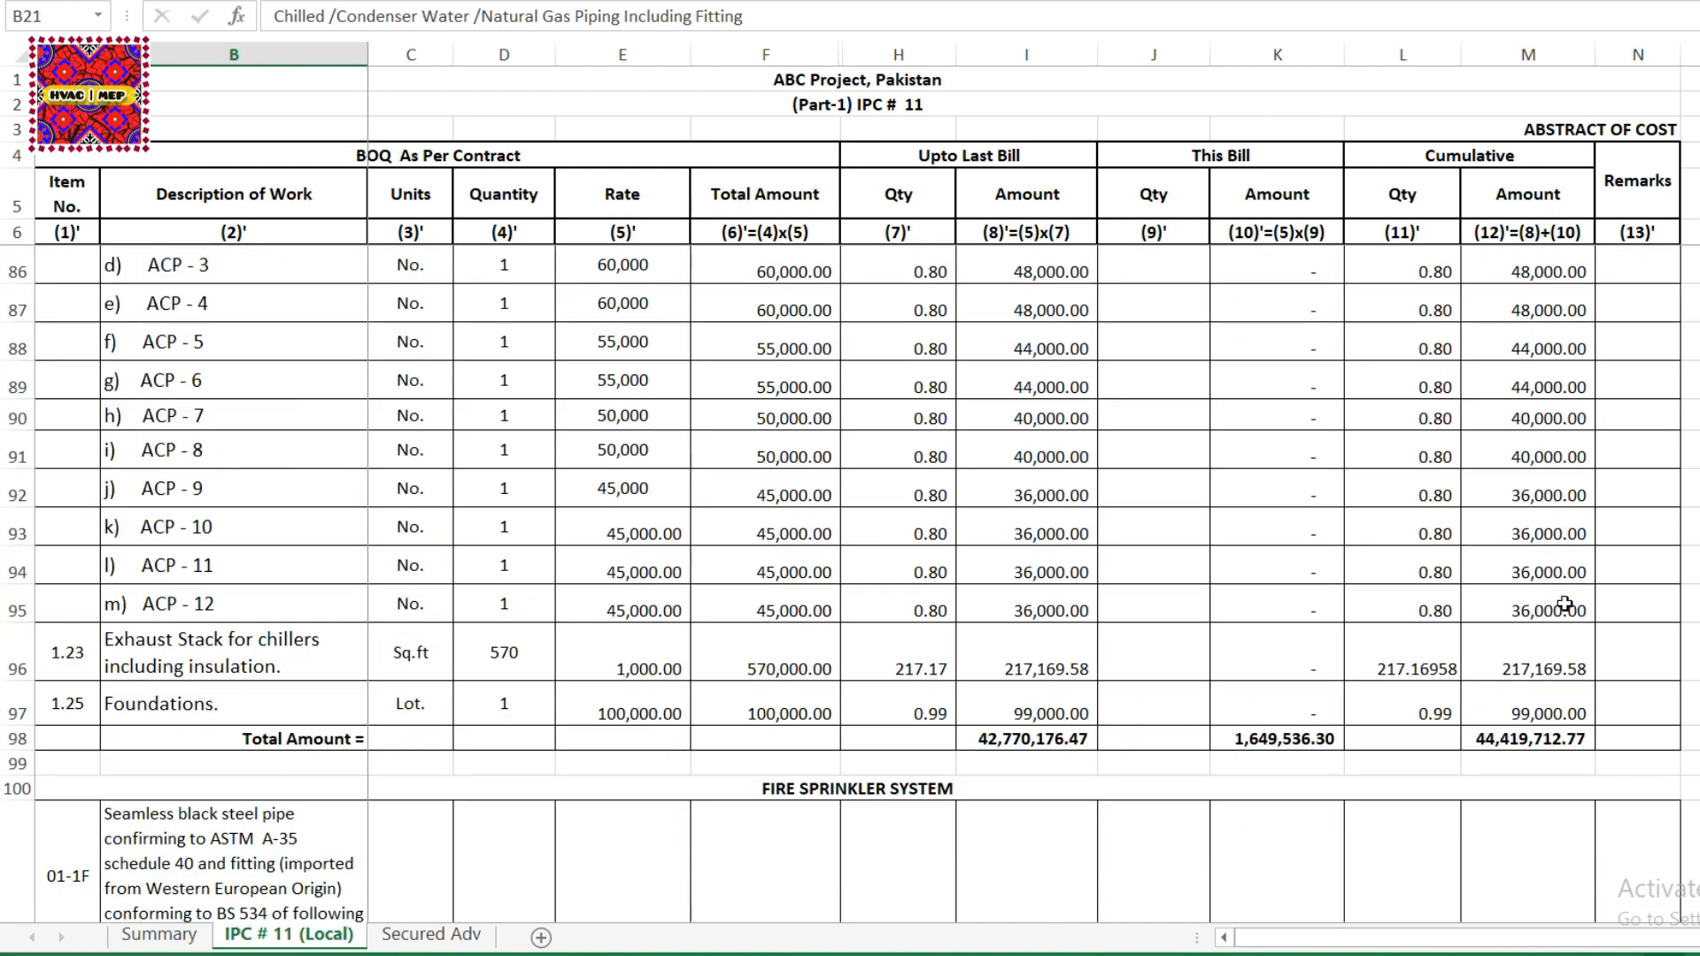
{"action": "double_click", "coordinate": [1538, 746]}
{"action": "scroll", "coordinate": [1567, 726], "scroll_direction": "up", "scroll_amount": 12}
{"action": "scroll", "coordinate": [1580, 710], "scroll_direction": "up", "scroll_amount": 12}
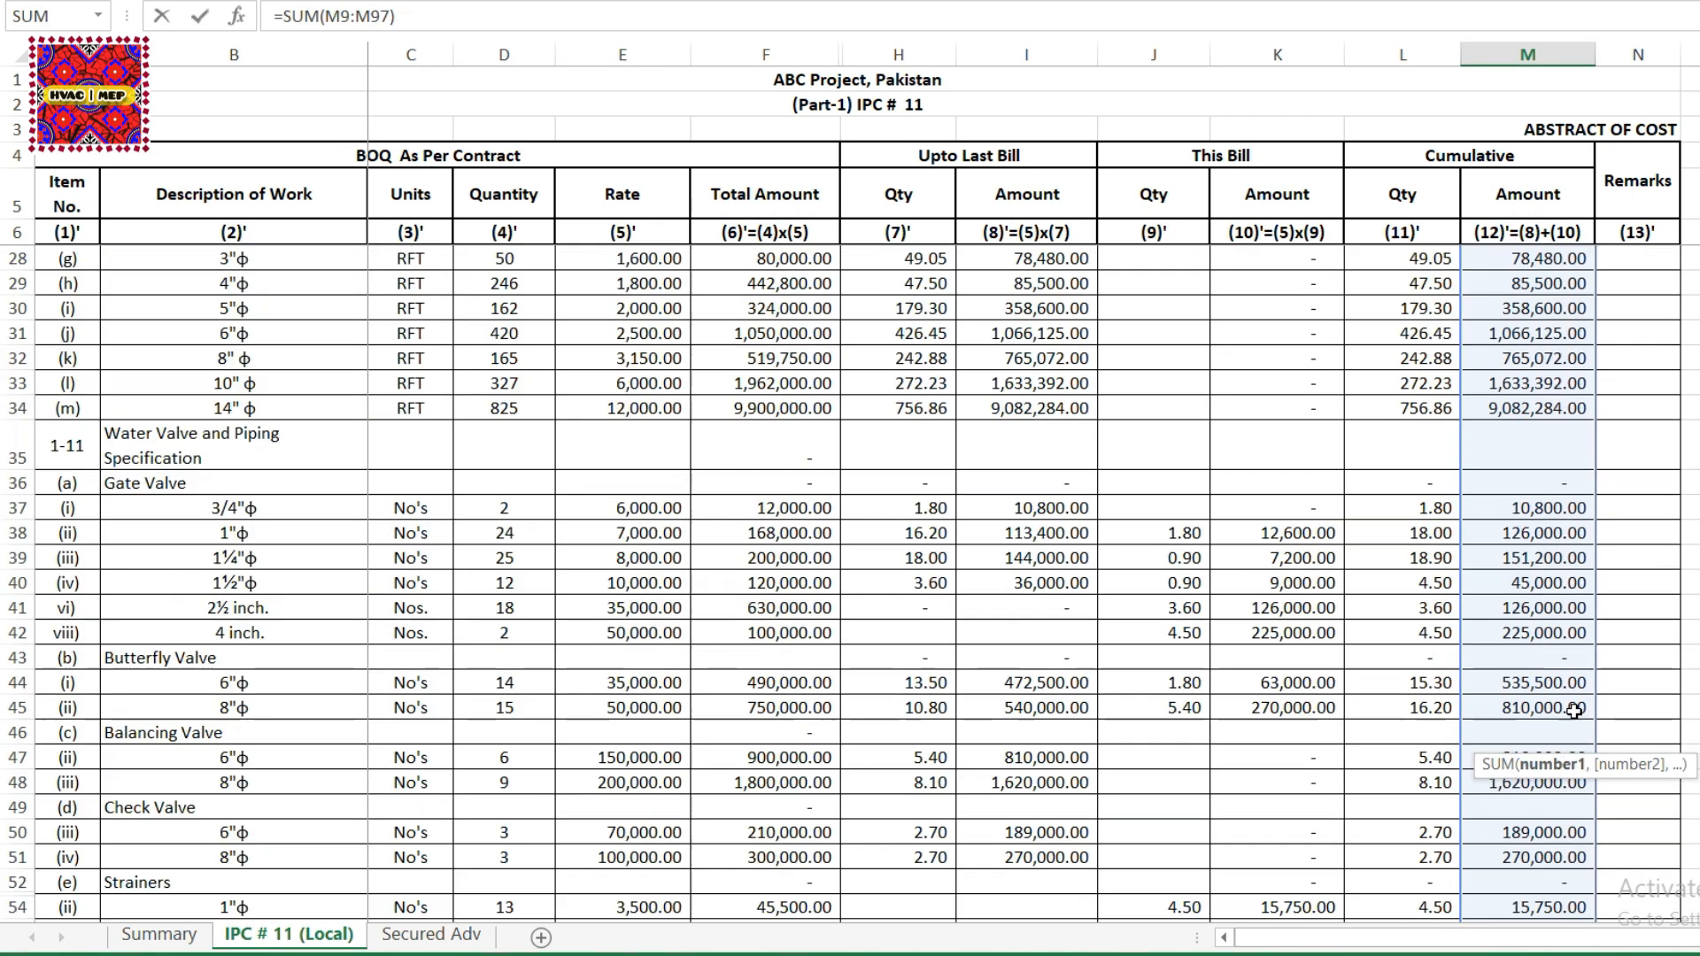
{"action": "scroll", "coordinate": [1573, 705], "scroll_direction": "down", "scroll_amount": 6}
{"action": "scroll", "coordinate": [1573, 705], "scroll_direction": "down", "scroll_amount": 17}
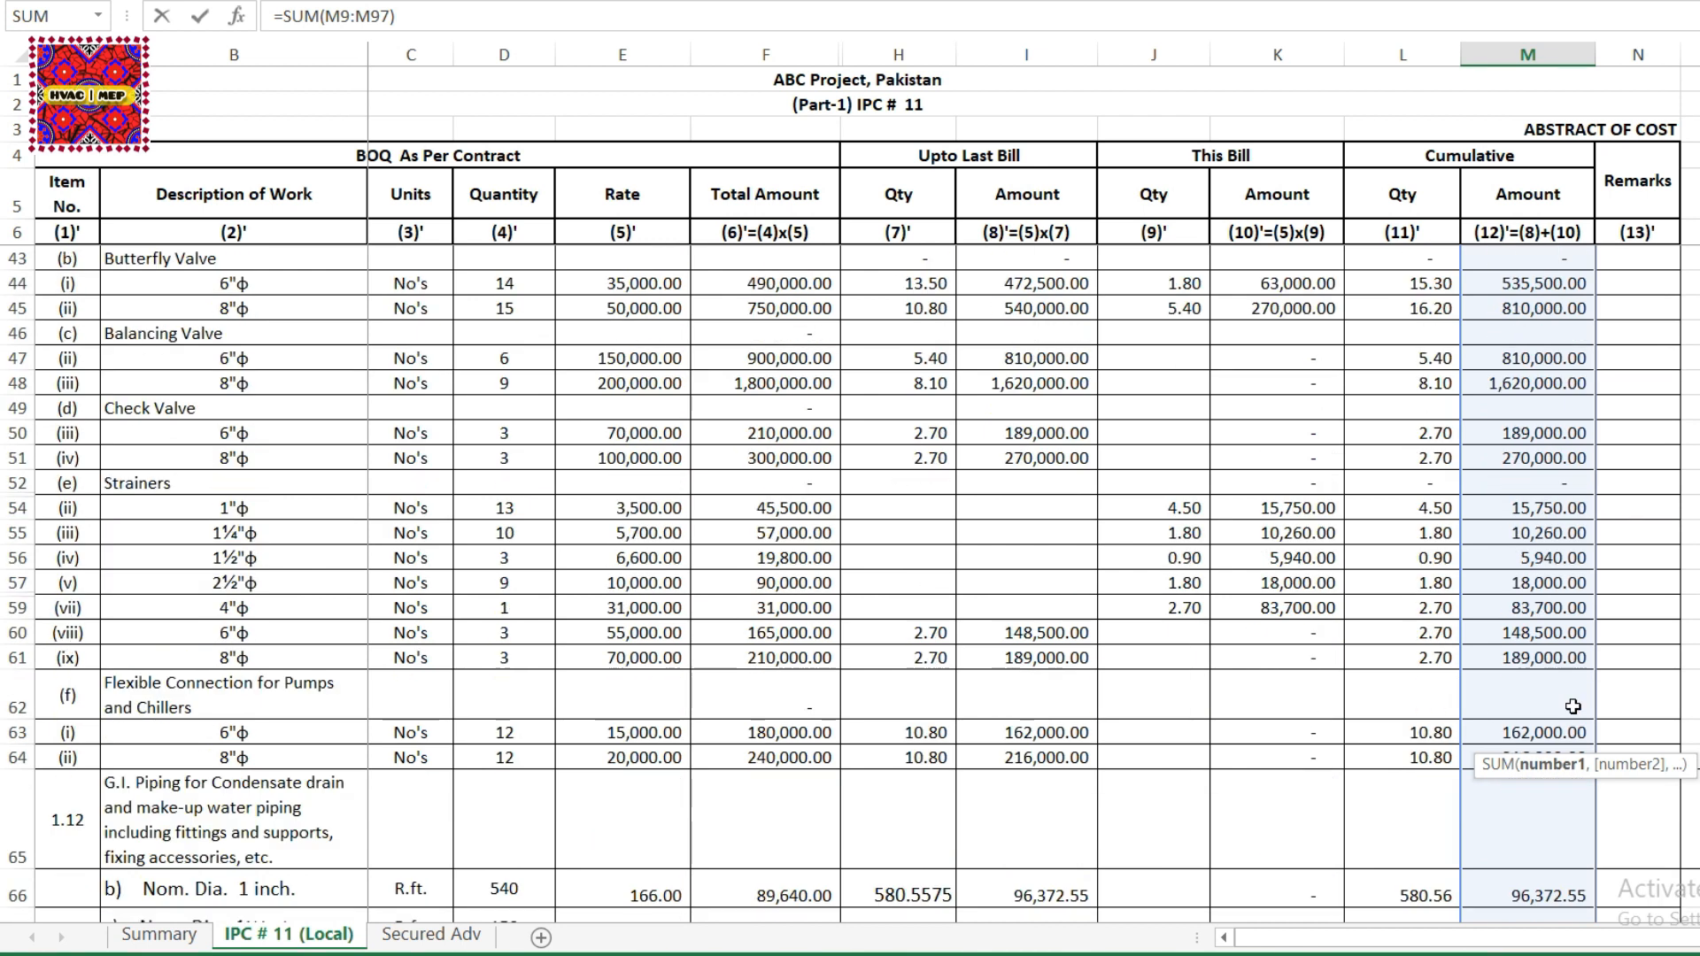
{"action": "scroll", "coordinate": [1573, 706], "scroll_direction": "down", "scroll_amount": 4}
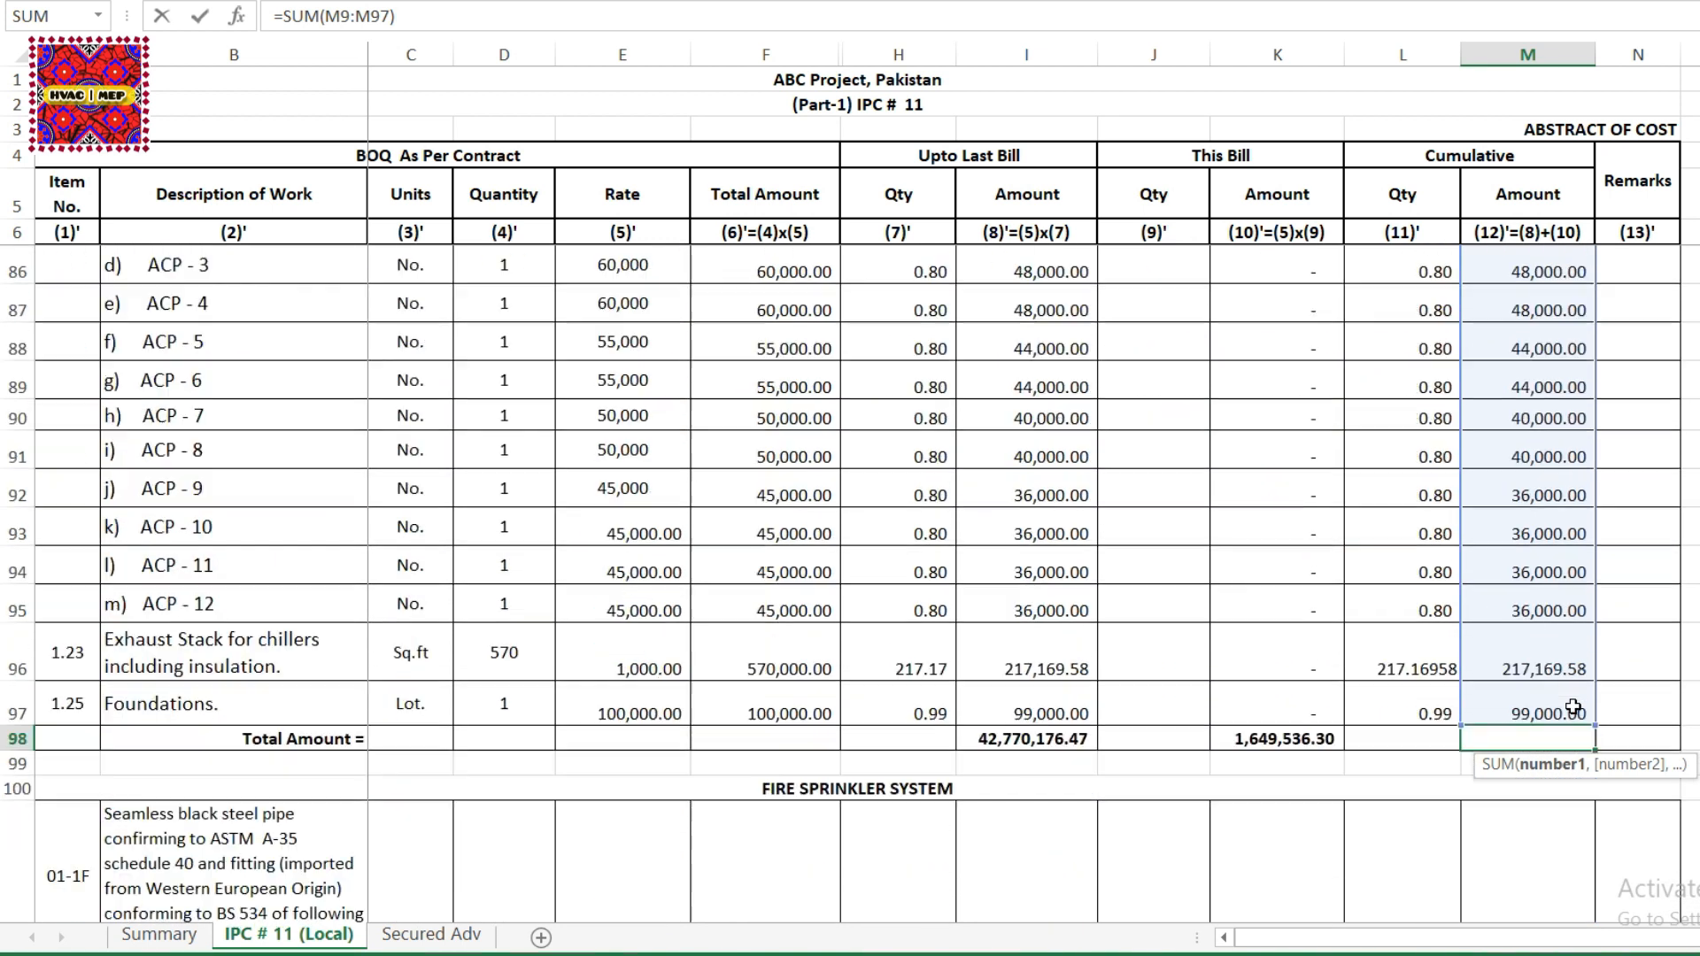
{"action": "key", "text": "Escape"}
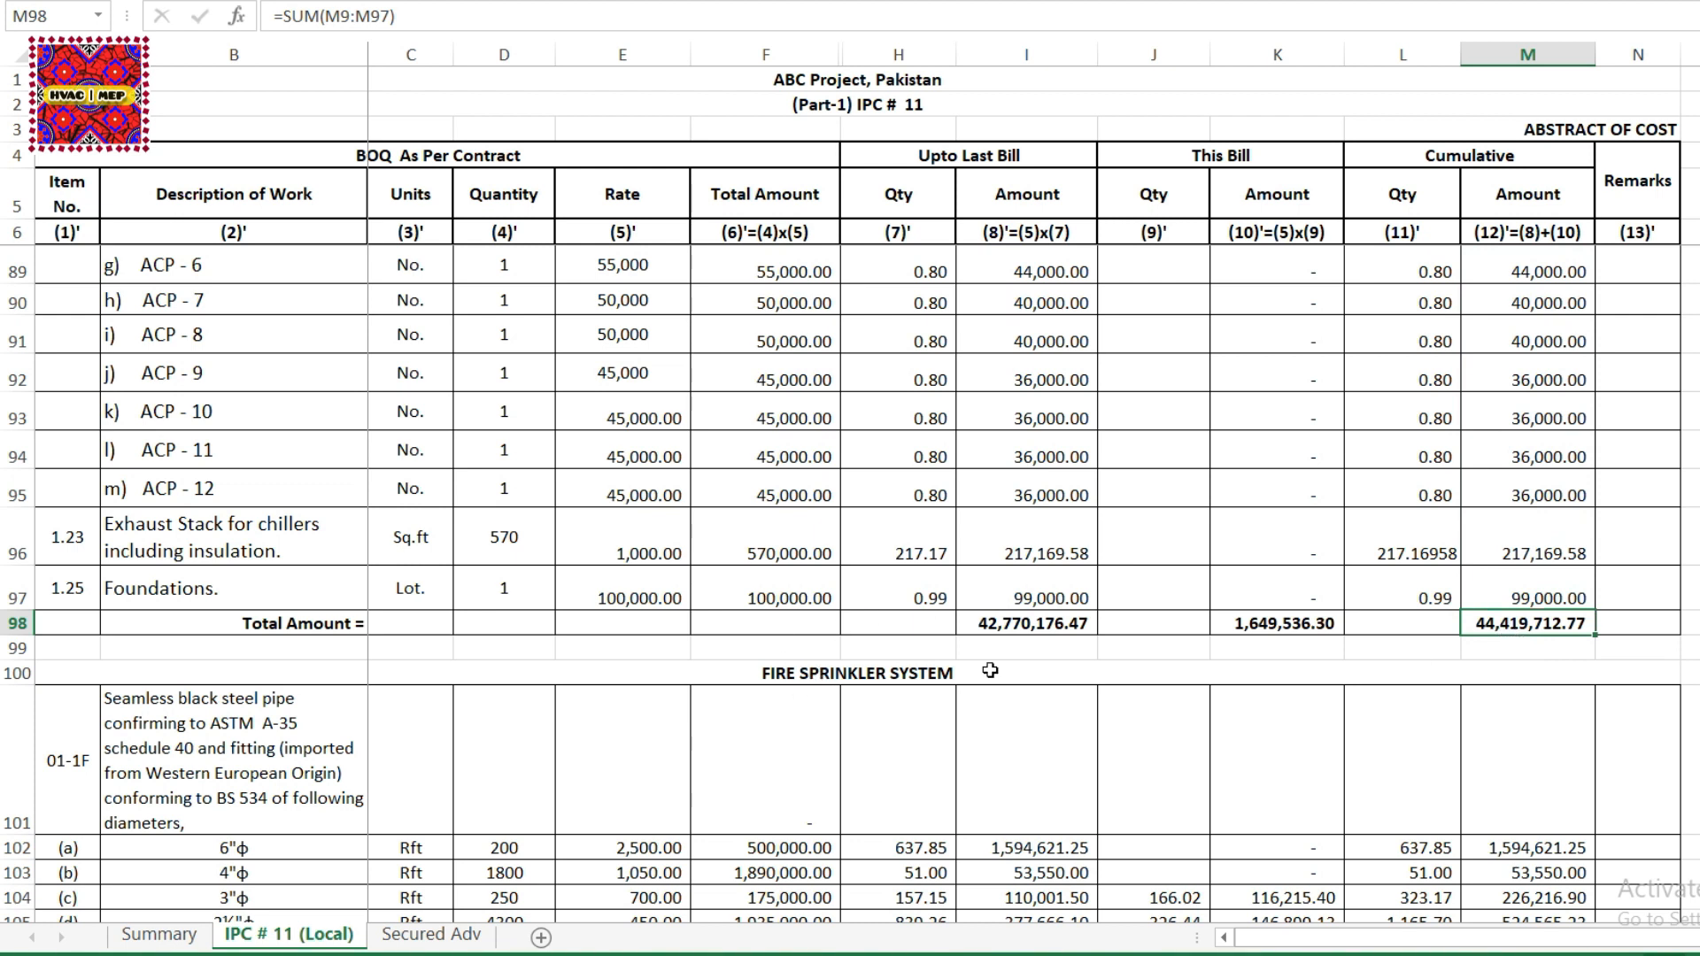
Inspect the SUM formula behind the cumulative Local Items Total Amount of the Fire Sprinkler System section.
{"action": "scroll", "coordinate": [1600, 769], "scroll_direction": "down", "scroll_amount": 9}
{"action": "scroll", "coordinate": [1600, 769], "scroll_direction": "up", "scroll_amount": 2}
{"action": "scroll", "coordinate": [1585, 772], "scroll_direction": "down", "scroll_amount": 1}
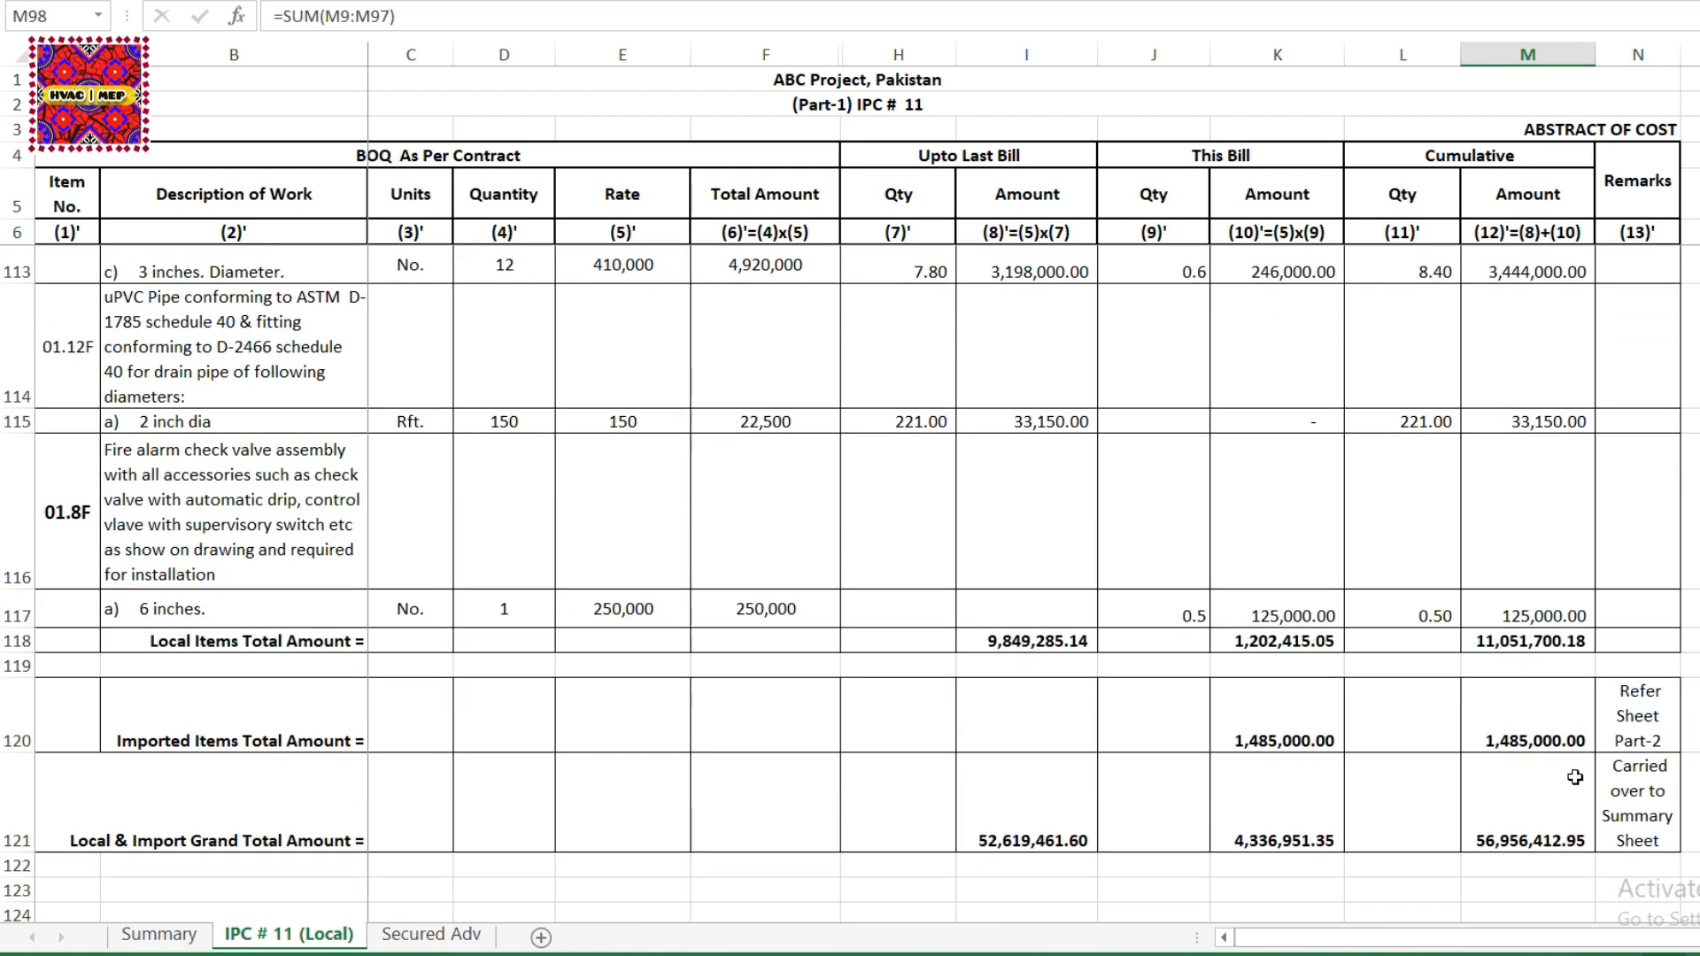
{"action": "double_click", "coordinate": [1540, 639]}
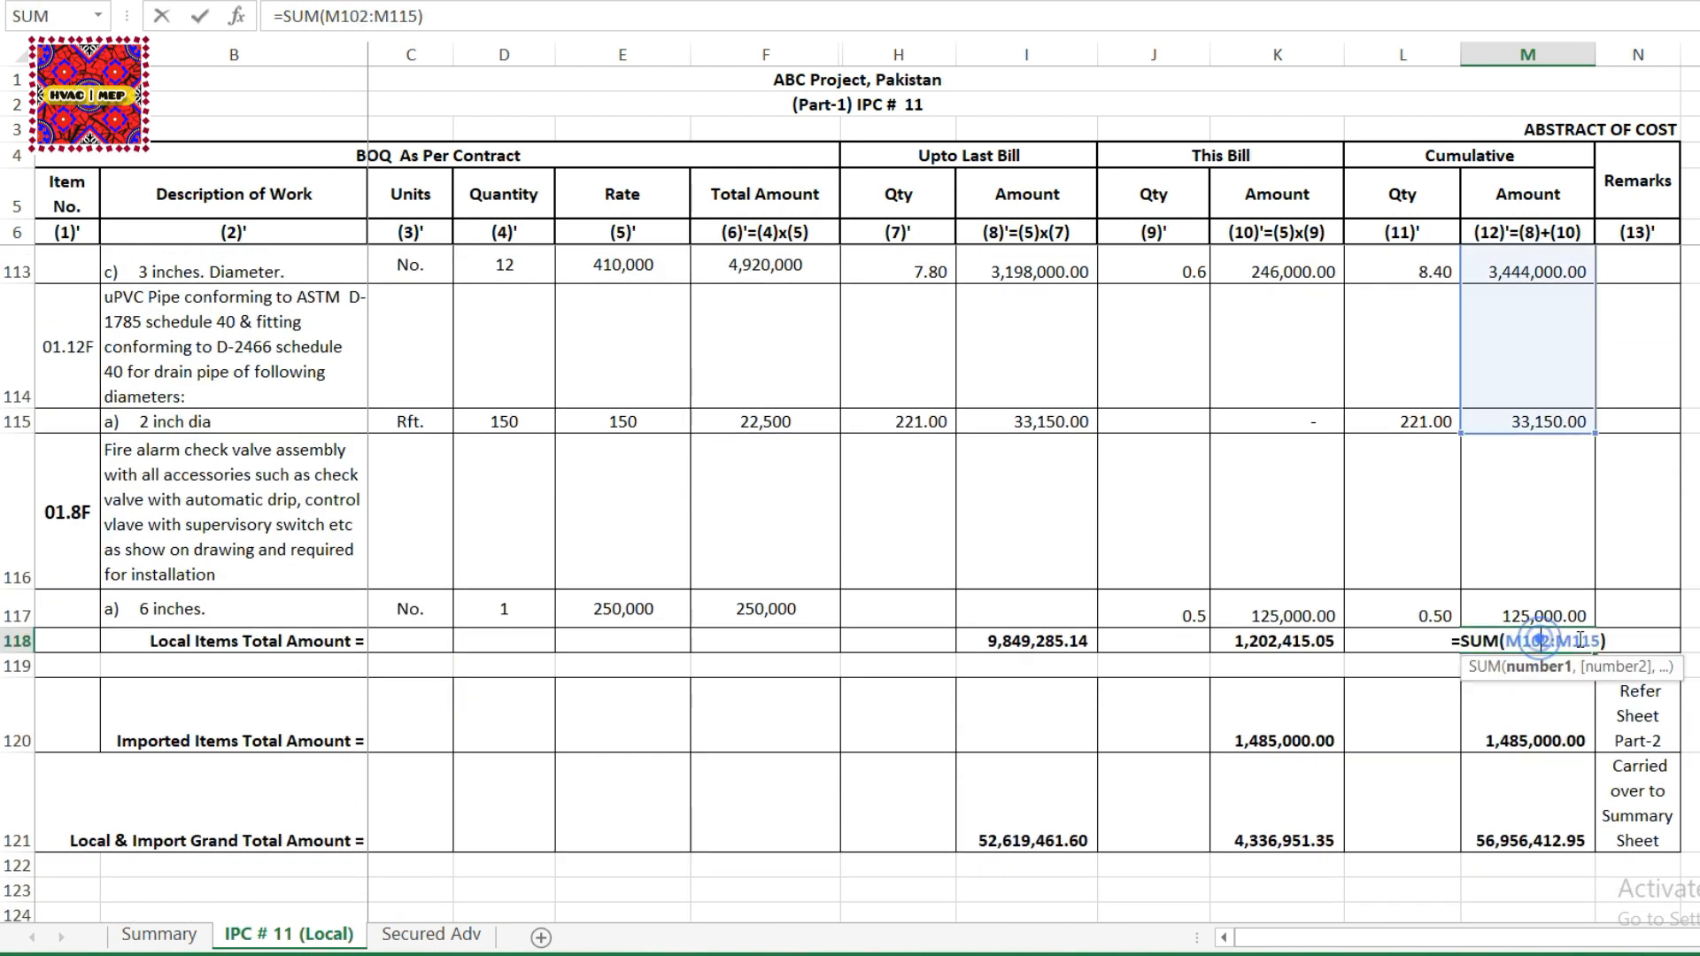
{"action": "scroll", "coordinate": [1575, 637], "scroll_direction": "up", "scroll_amount": 4}
{"action": "key", "text": "Escape"}
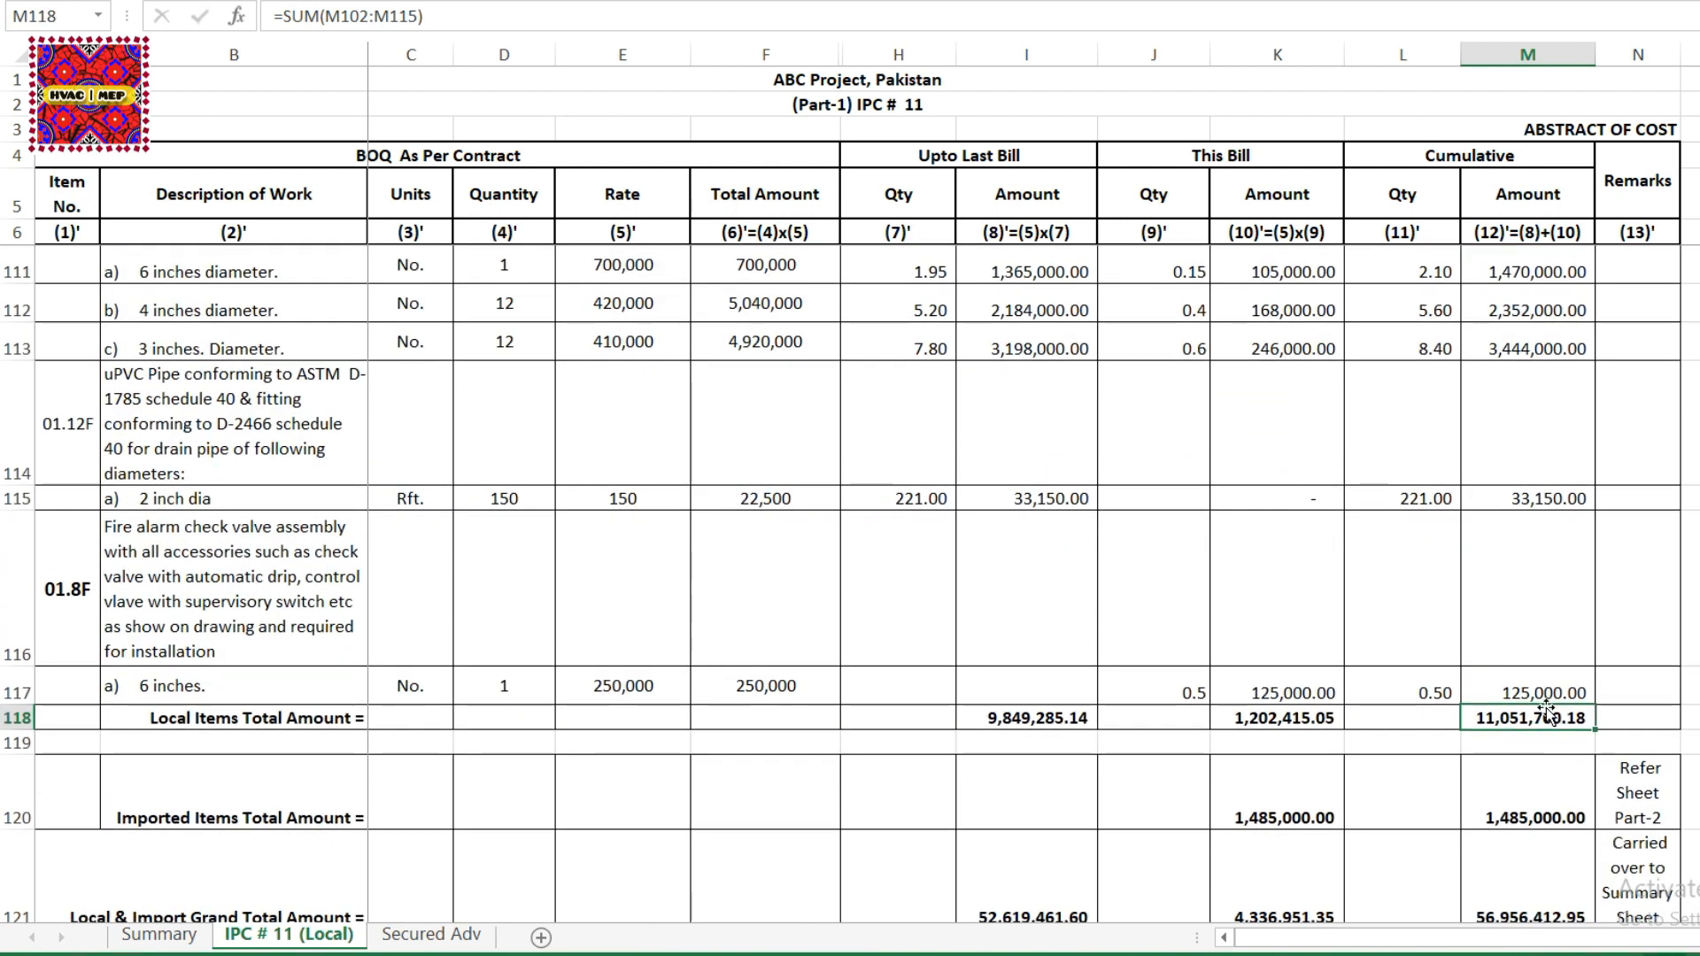
Inspect the cumulative Imported Items Total Amount and the formula behind the cumulative Local & Import Grand Total Amount.
{"action": "left_click", "coordinate": [1520, 816]}
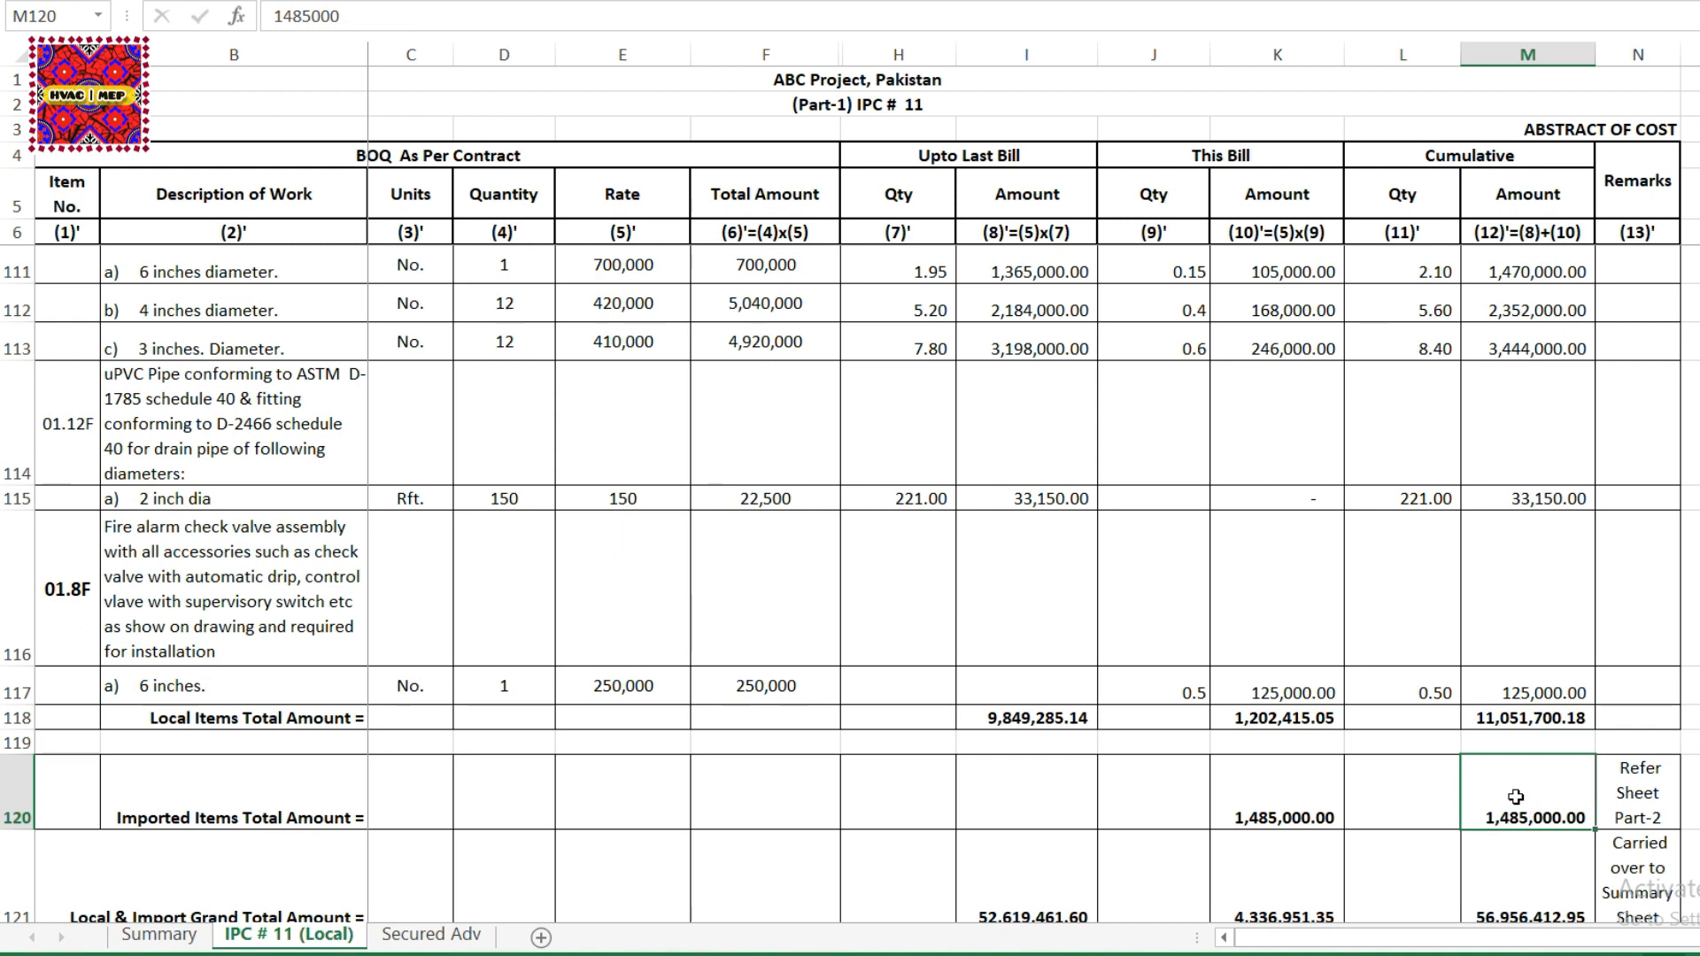
{"action": "scroll", "coordinate": [1517, 797], "scroll_direction": "down", "scroll_amount": 1}
{"action": "left_click", "coordinate": [1530, 779]}
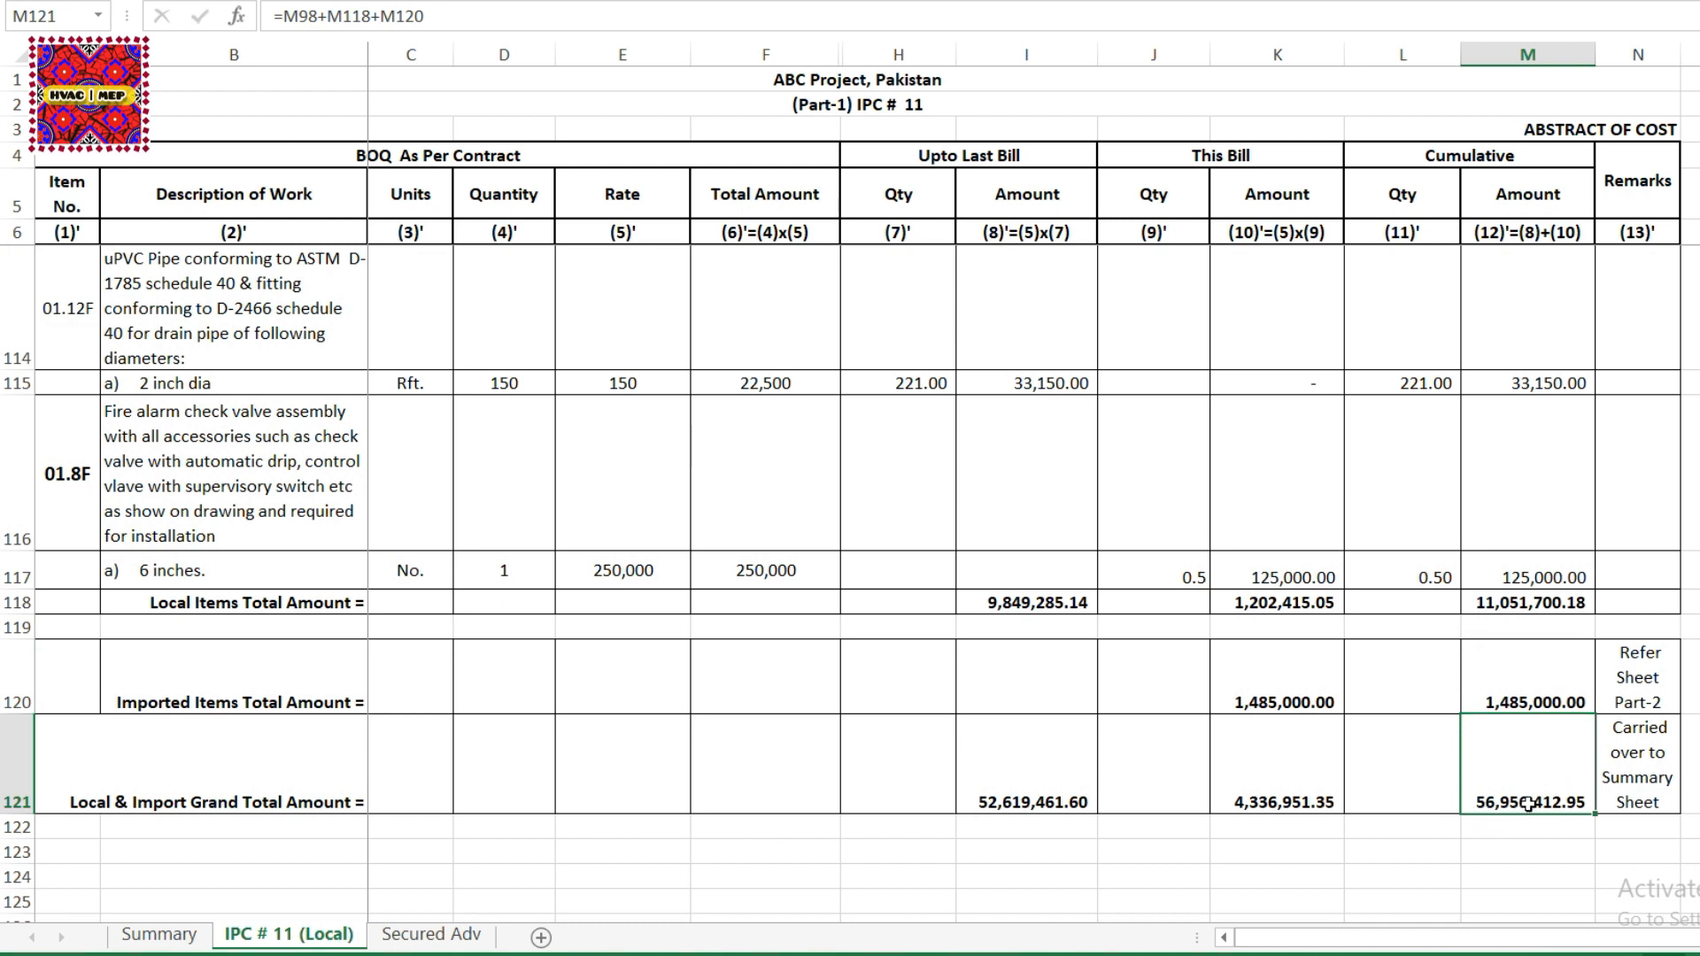
{"action": "double_click", "coordinate": [1532, 802]}
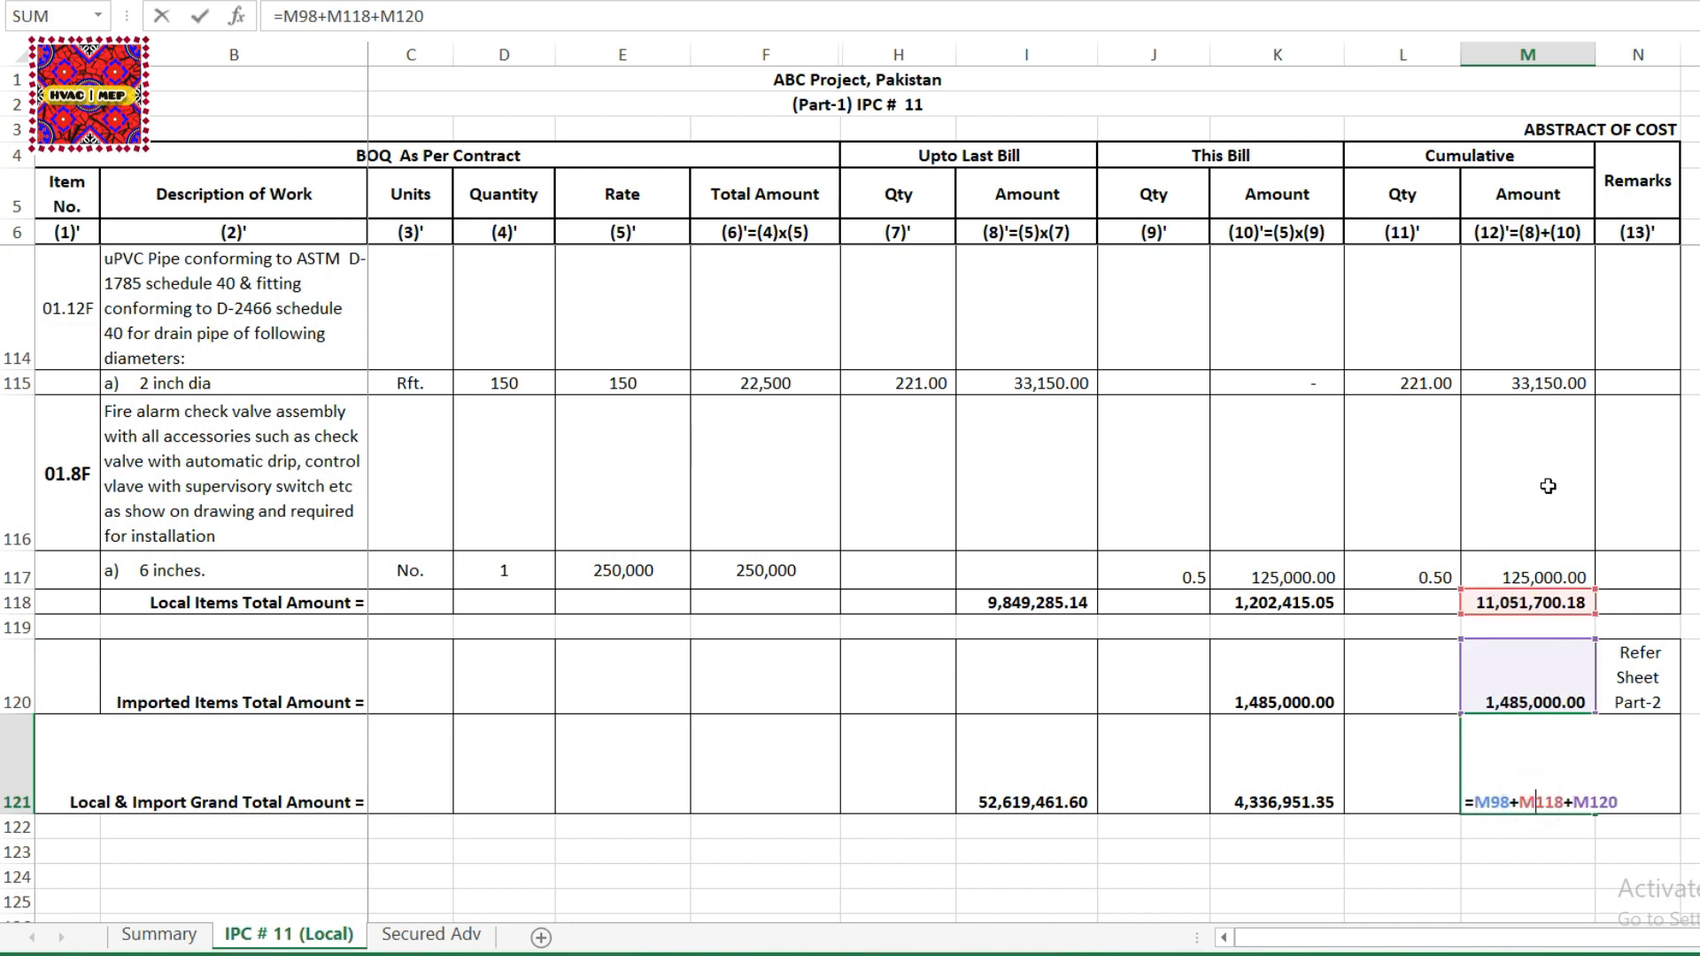
{"action": "key", "text": "ctrl+Return"}
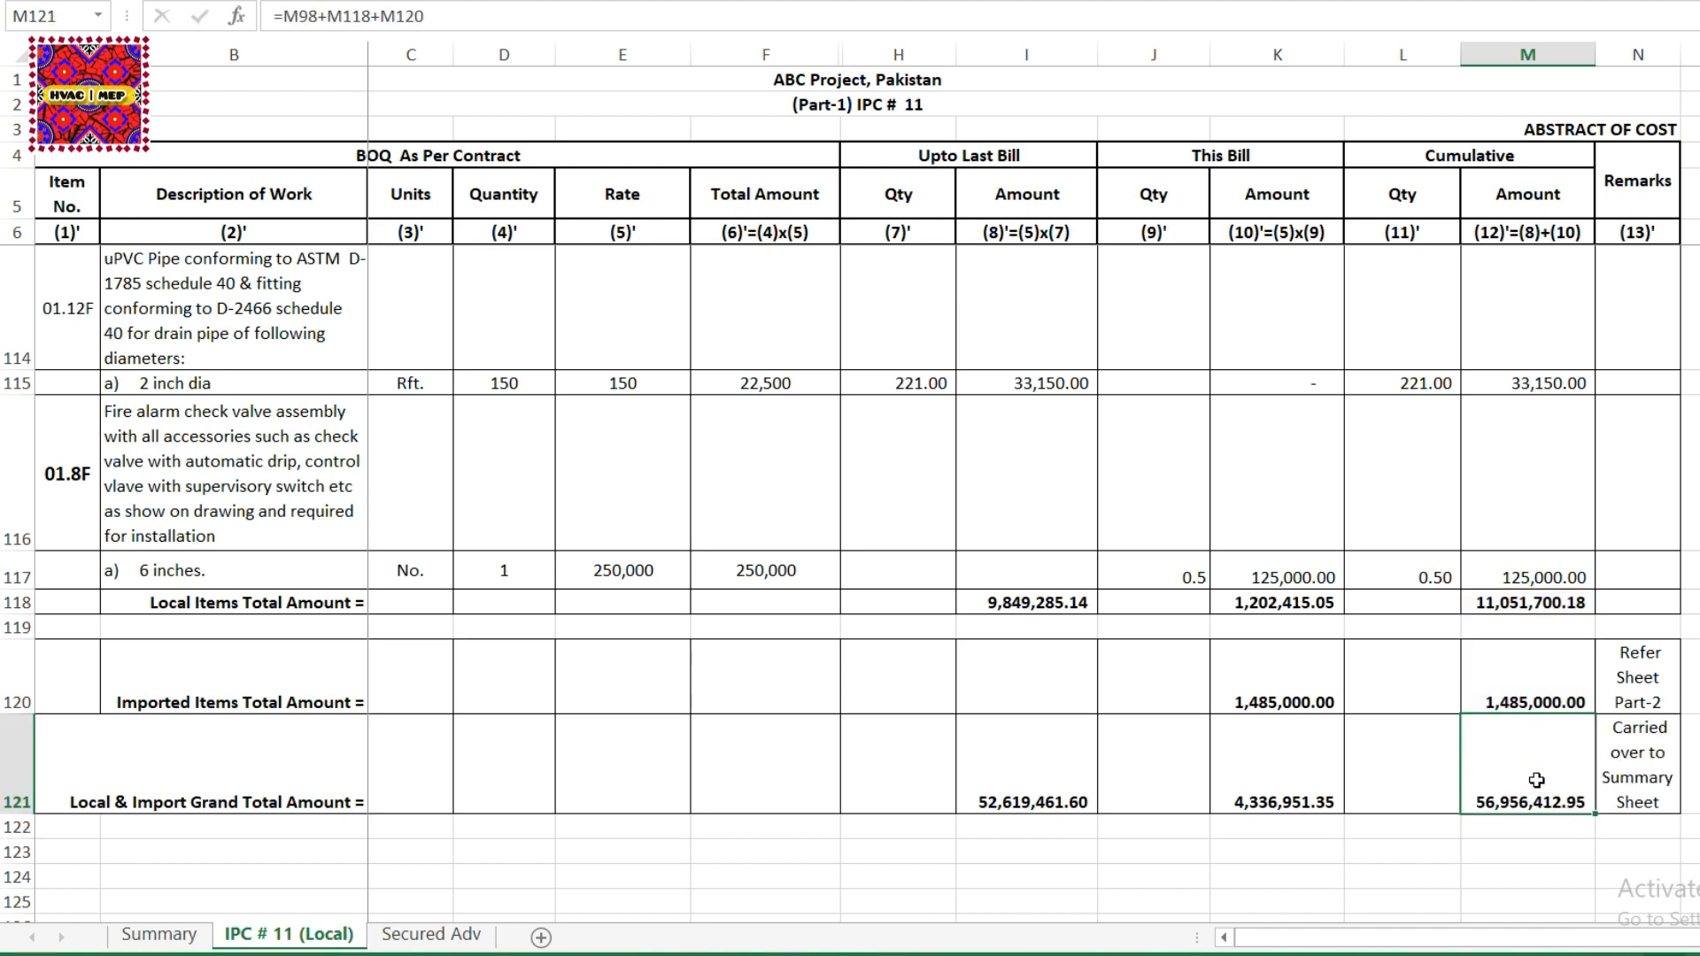
Compare the Local & Import Grand Total Amount across the Upto Last Bill, This Bill and Cumulative columns.
{"action": "left_click", "coordinate": [1000, 756]}
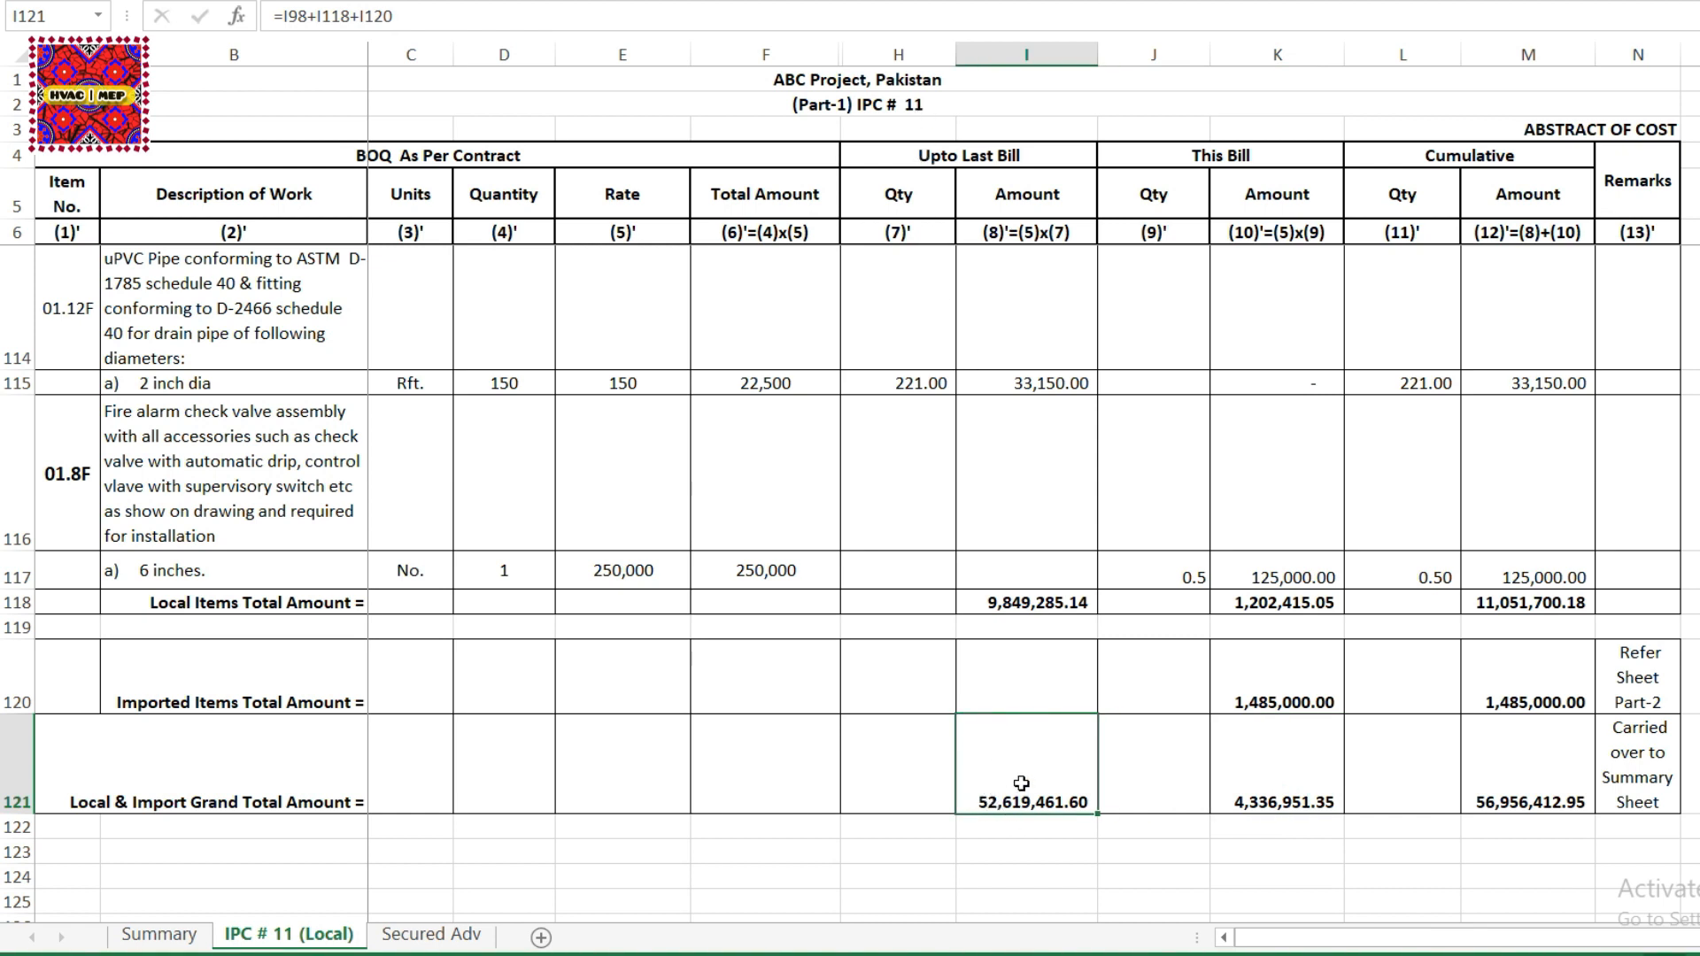
{"action": "left_click", "coordinate": [1308, 788]}
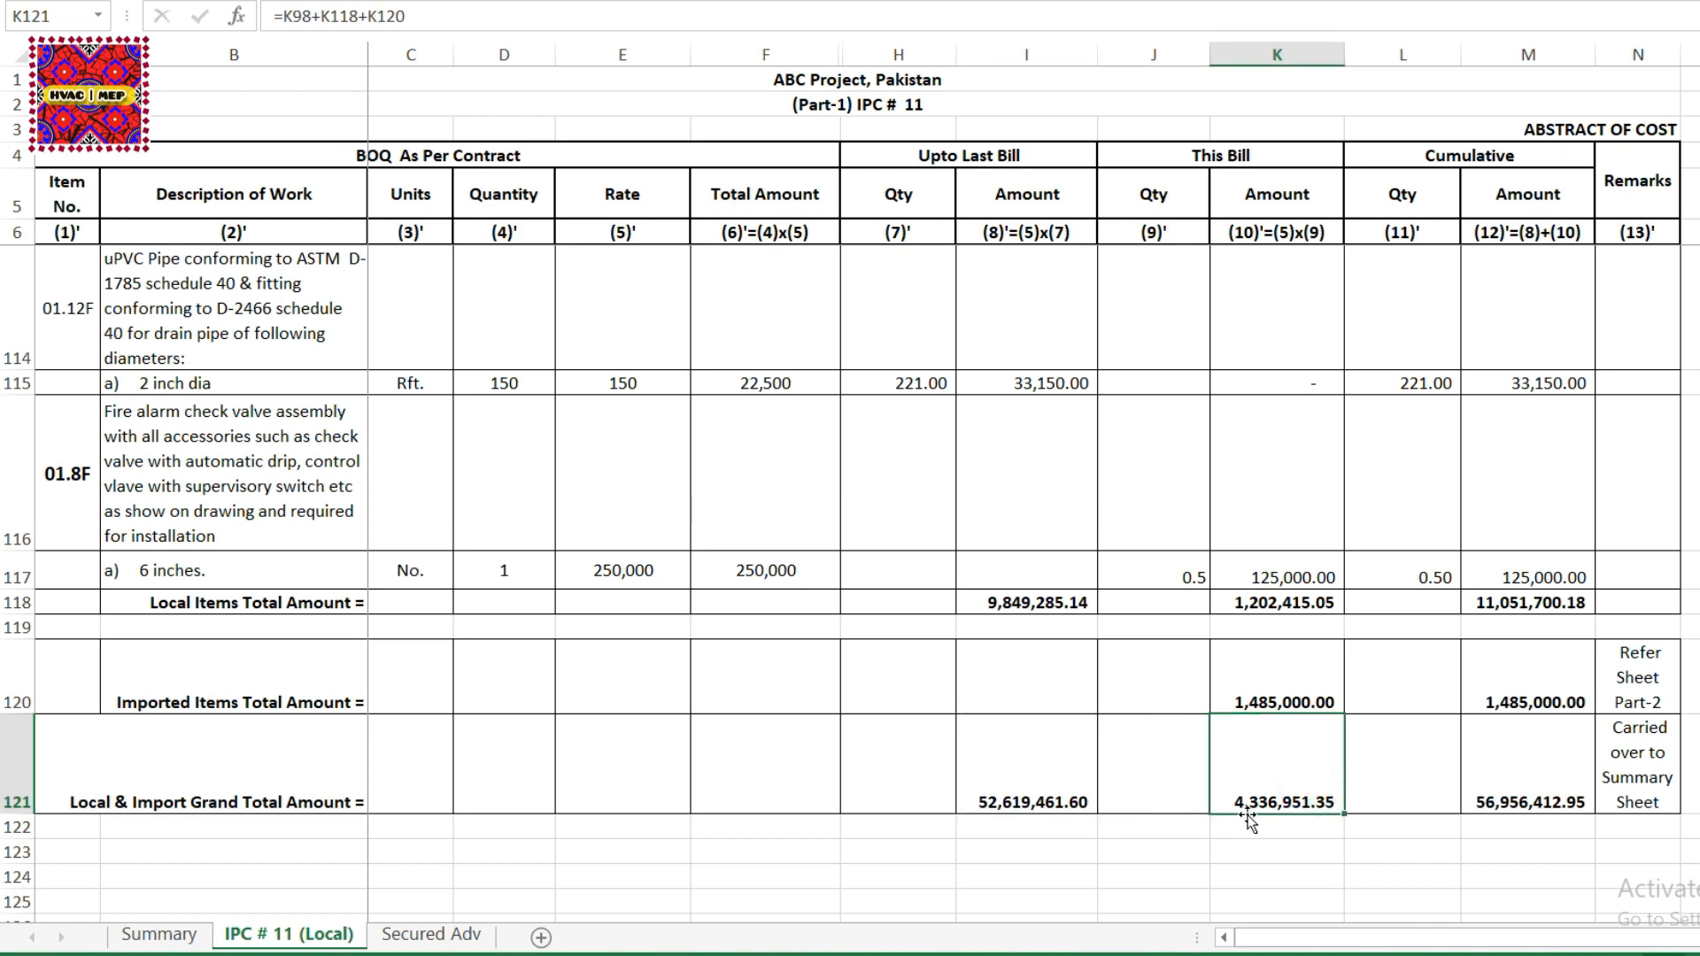
{"action": "left_click", "coordinate": [1029, 788]}
{"action": "left_click", "coordinate": [1274, 794]}
{"action": "left_click", "coordinate": [1519, 790]}
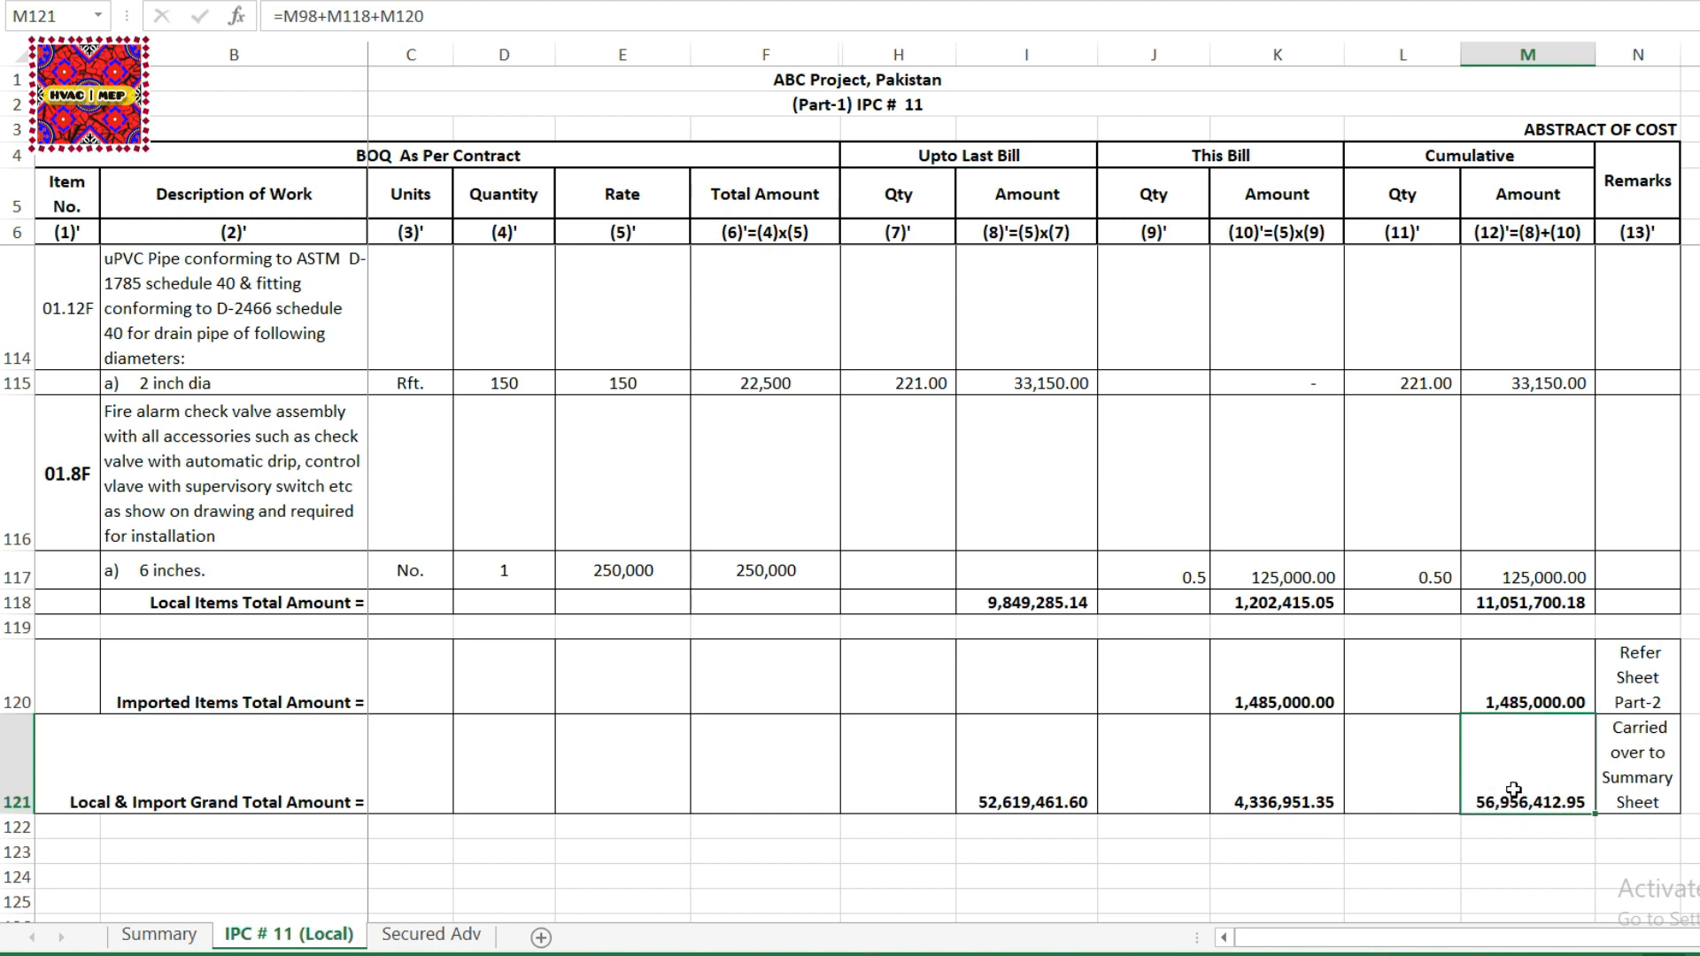
Check the Summary sheet's Total Amount of Work done link to the bill's grand total, and return to the IPC # 11 (Local) sheet.
{"action": "left_click", "coordinate": [180, 938]}
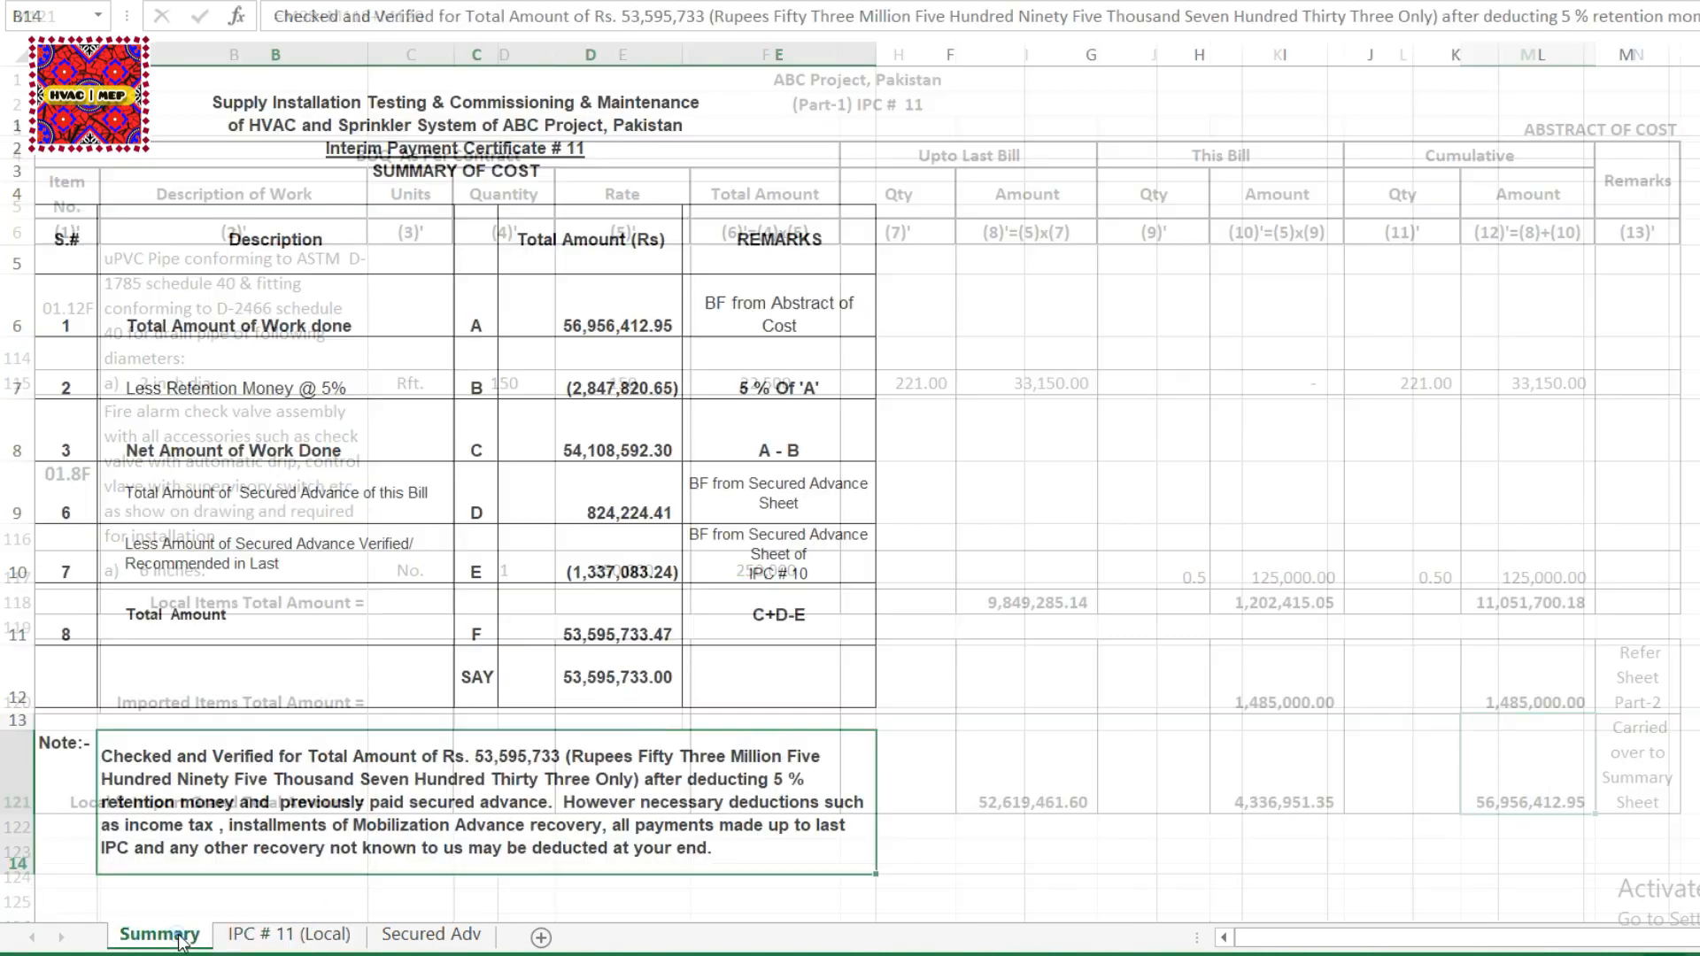
{"action": "left_click", "coordinate": [606, 320]}
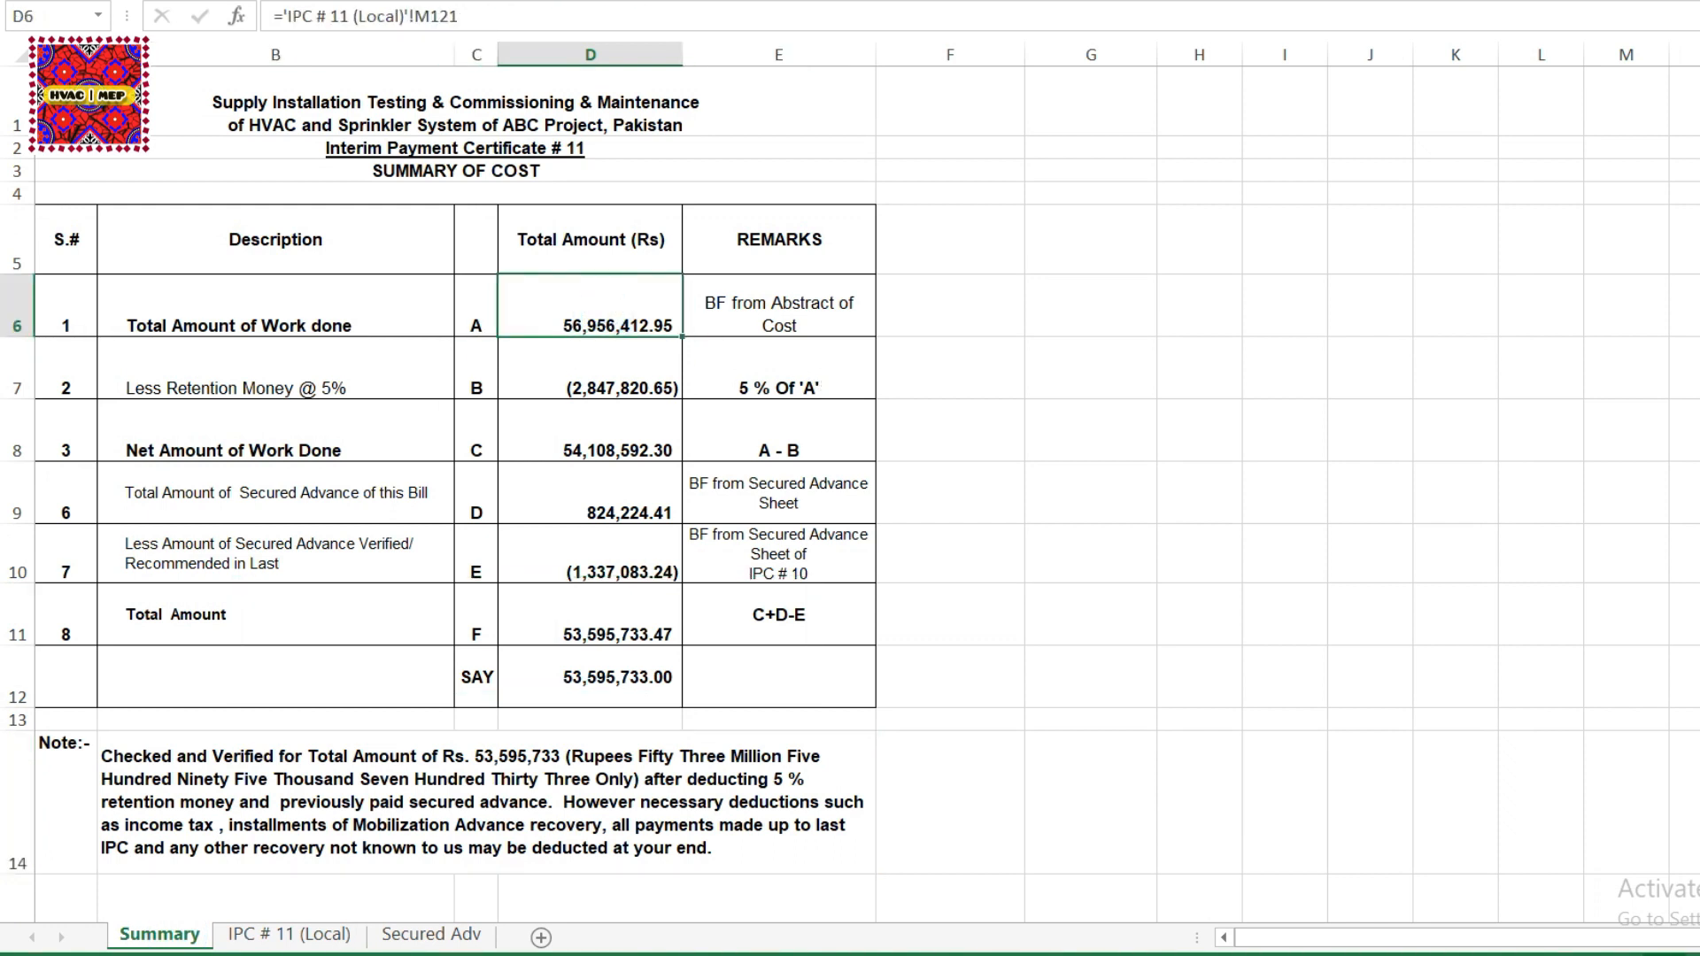
{"action": "left_click", "coordinate": [290, 943]}
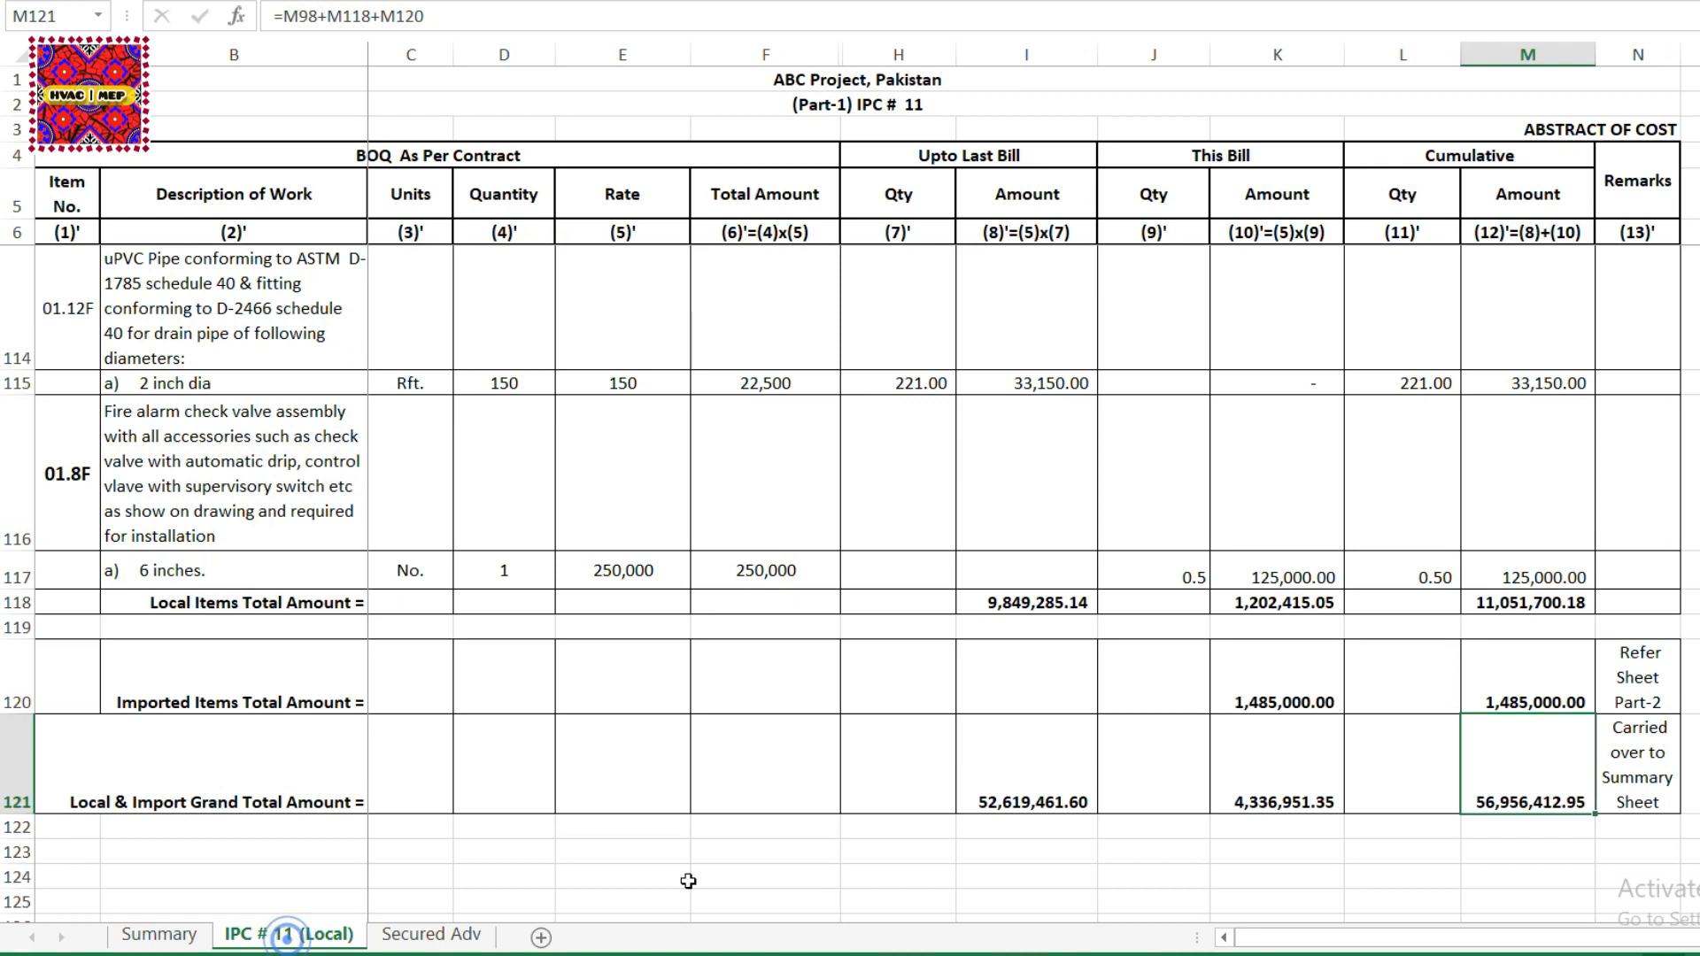
{"action": "scroll", "coordinate": [1474, 768], "scroll_direction": "up", "scroll_amount": 1}
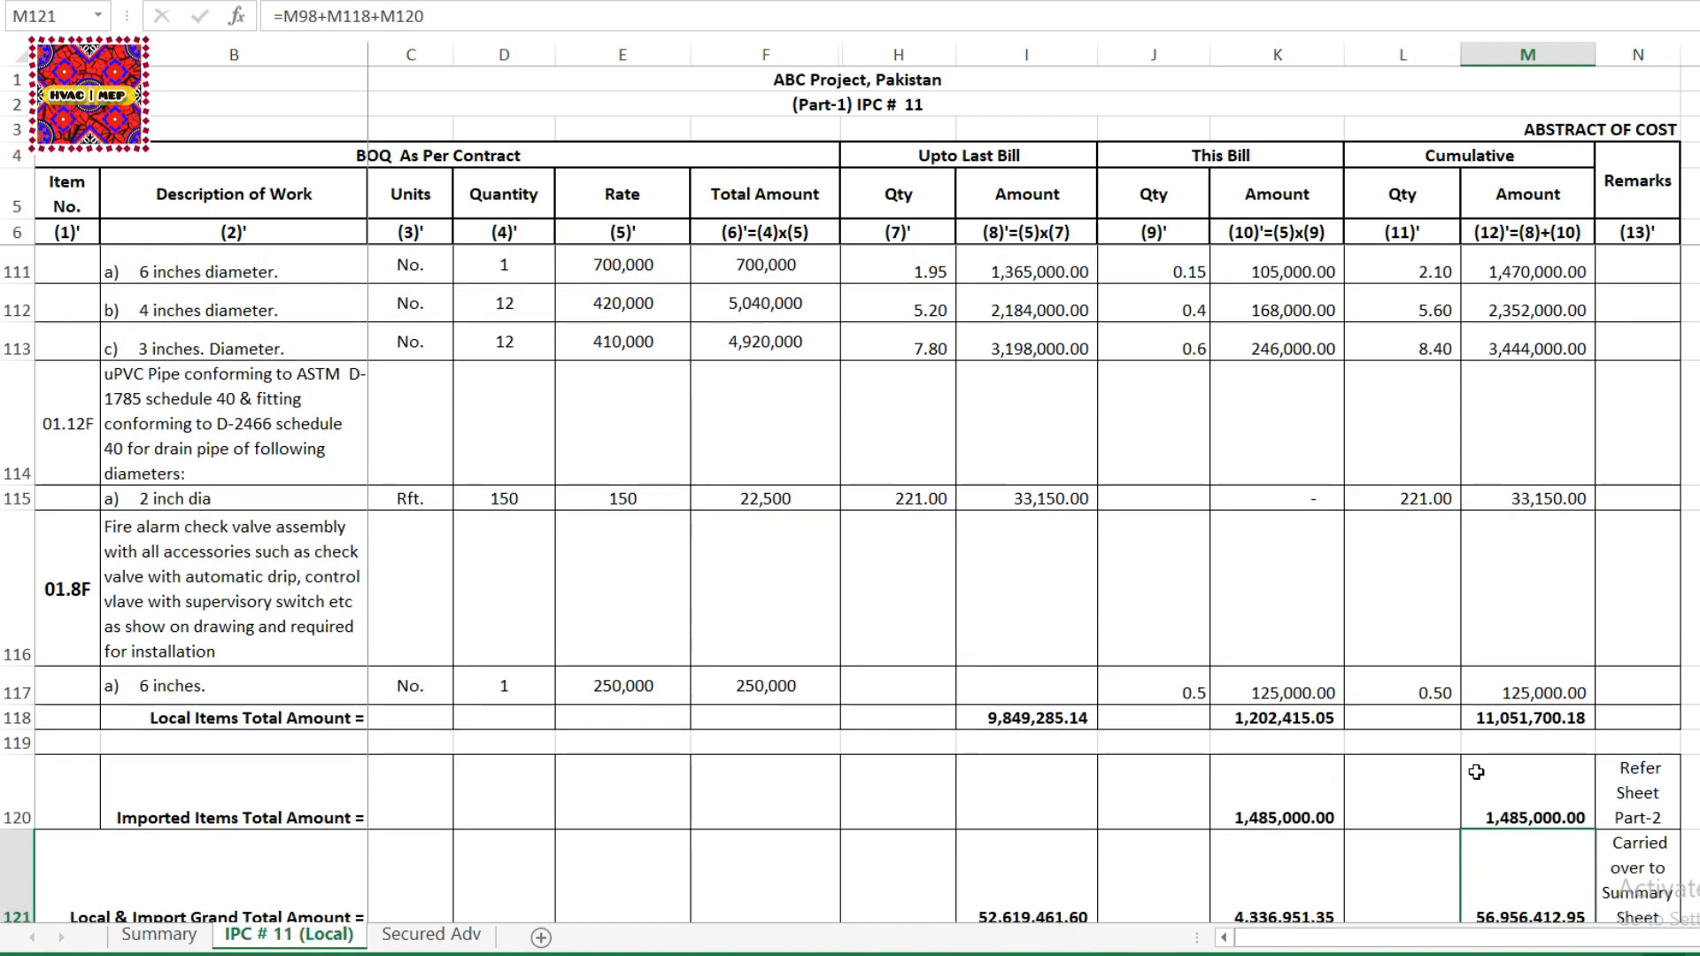
Compare the cumulative Local & Import Grand Total Amount with the Total Amount of Work done on the Summary sheet.
{"action": "scroll", "coordinate": [1475, 770], "scroll_direction": "down", "scroll_amount": 1}
{"action": "left_click", "coordinate": [1515, 779]}
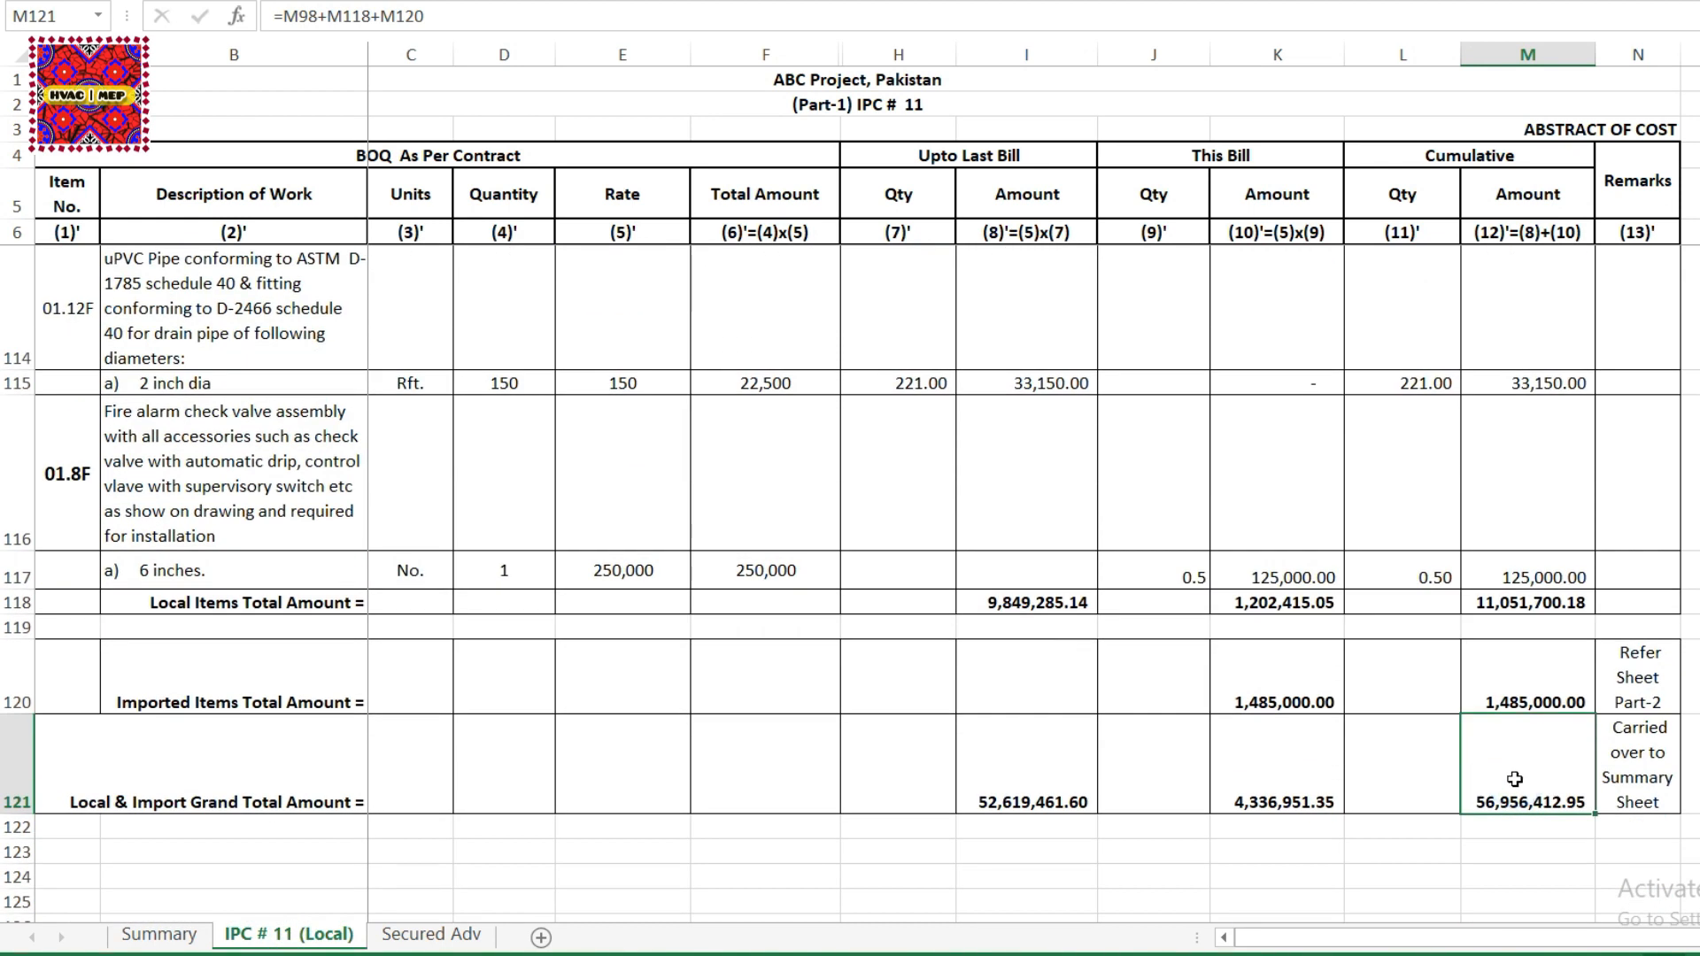
{"action": "left_click", "coordinate": [160, 935]}
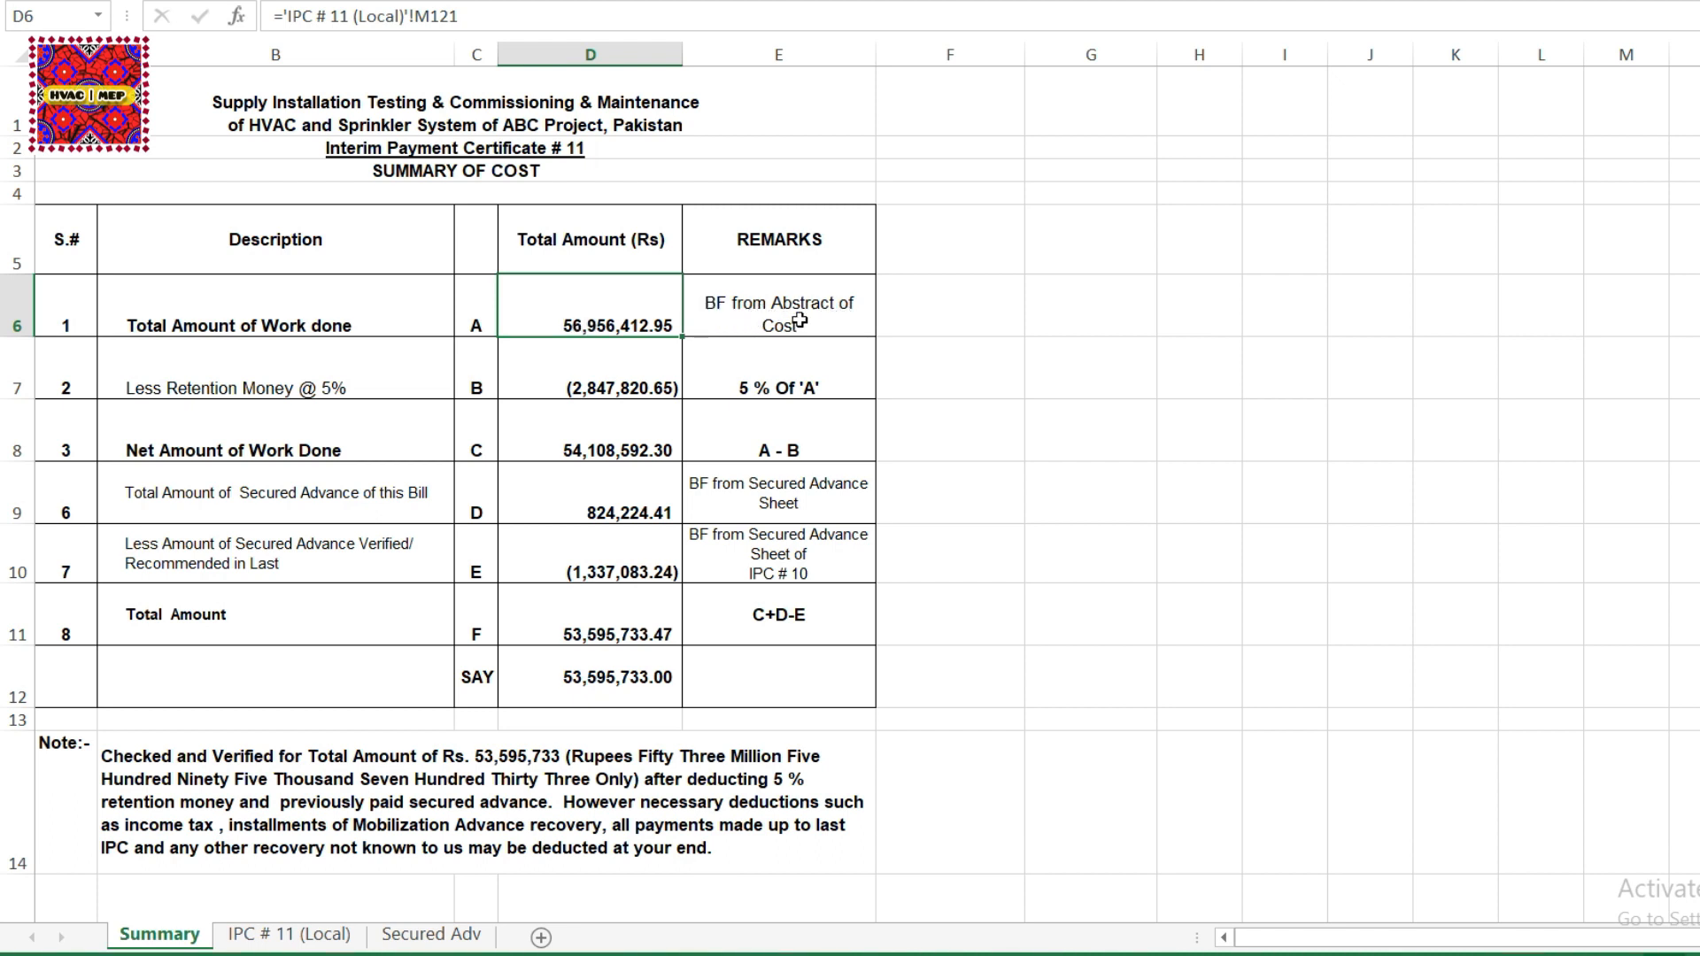
{"action": "left_click", "coordinate": [590, 320]}
{"action": "left_click", "coordinate": [289, 934]}
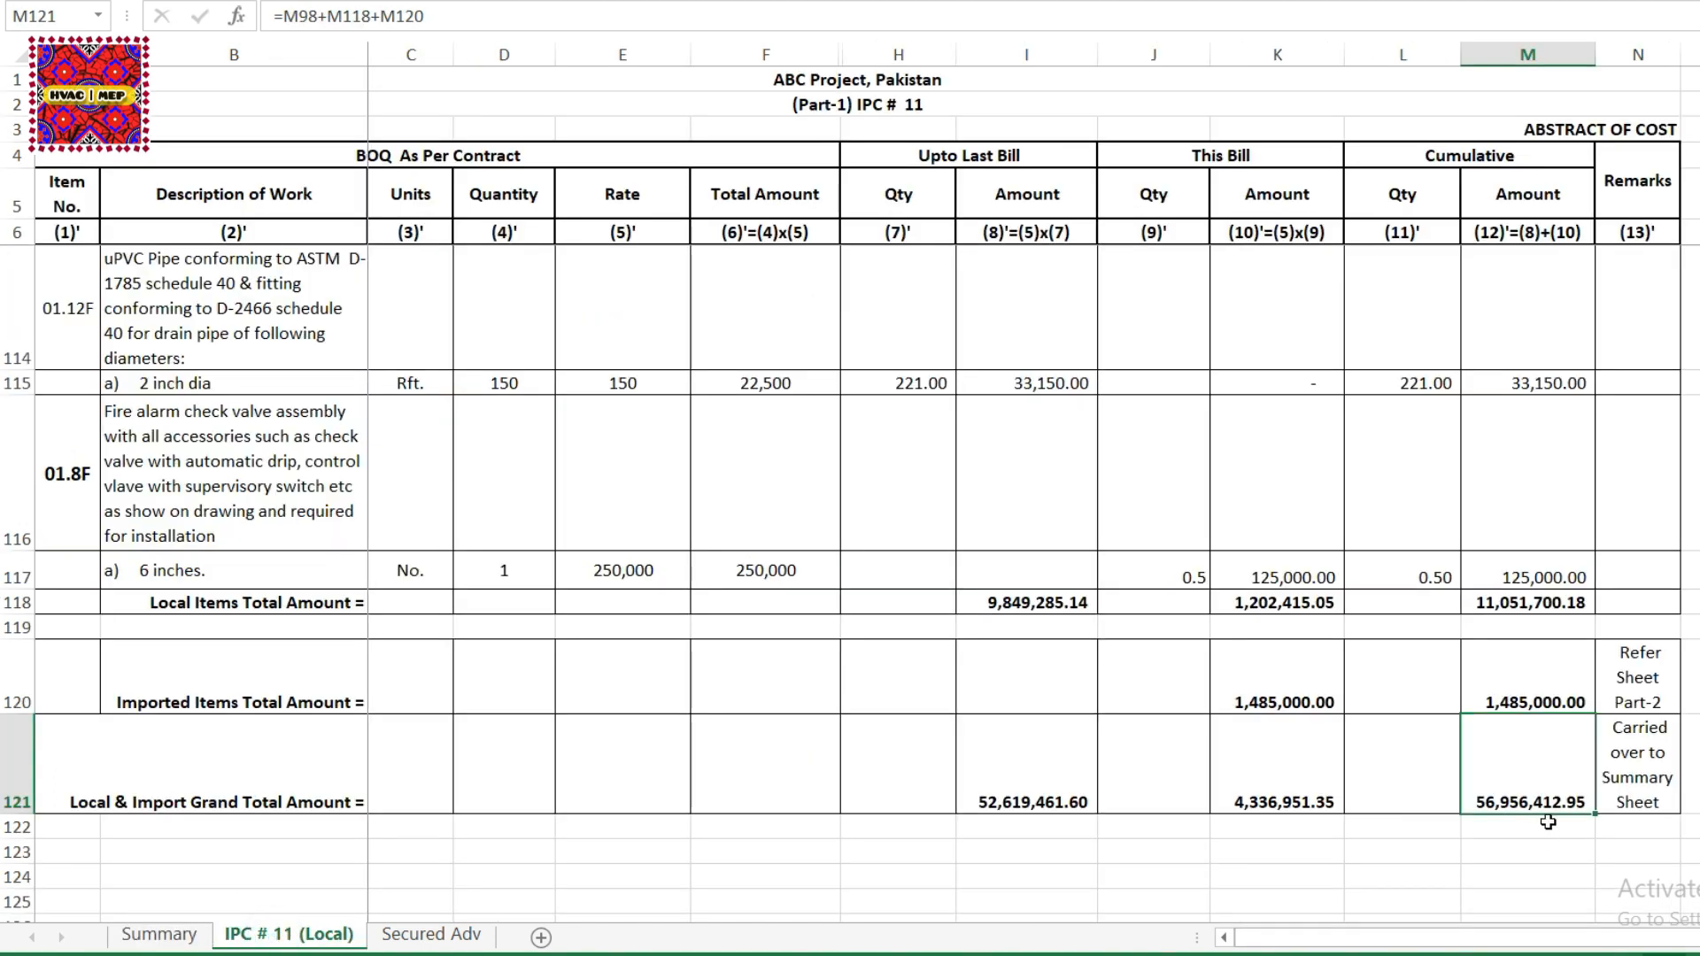
{"action": "left_click", "coordinate": [159, 934]}
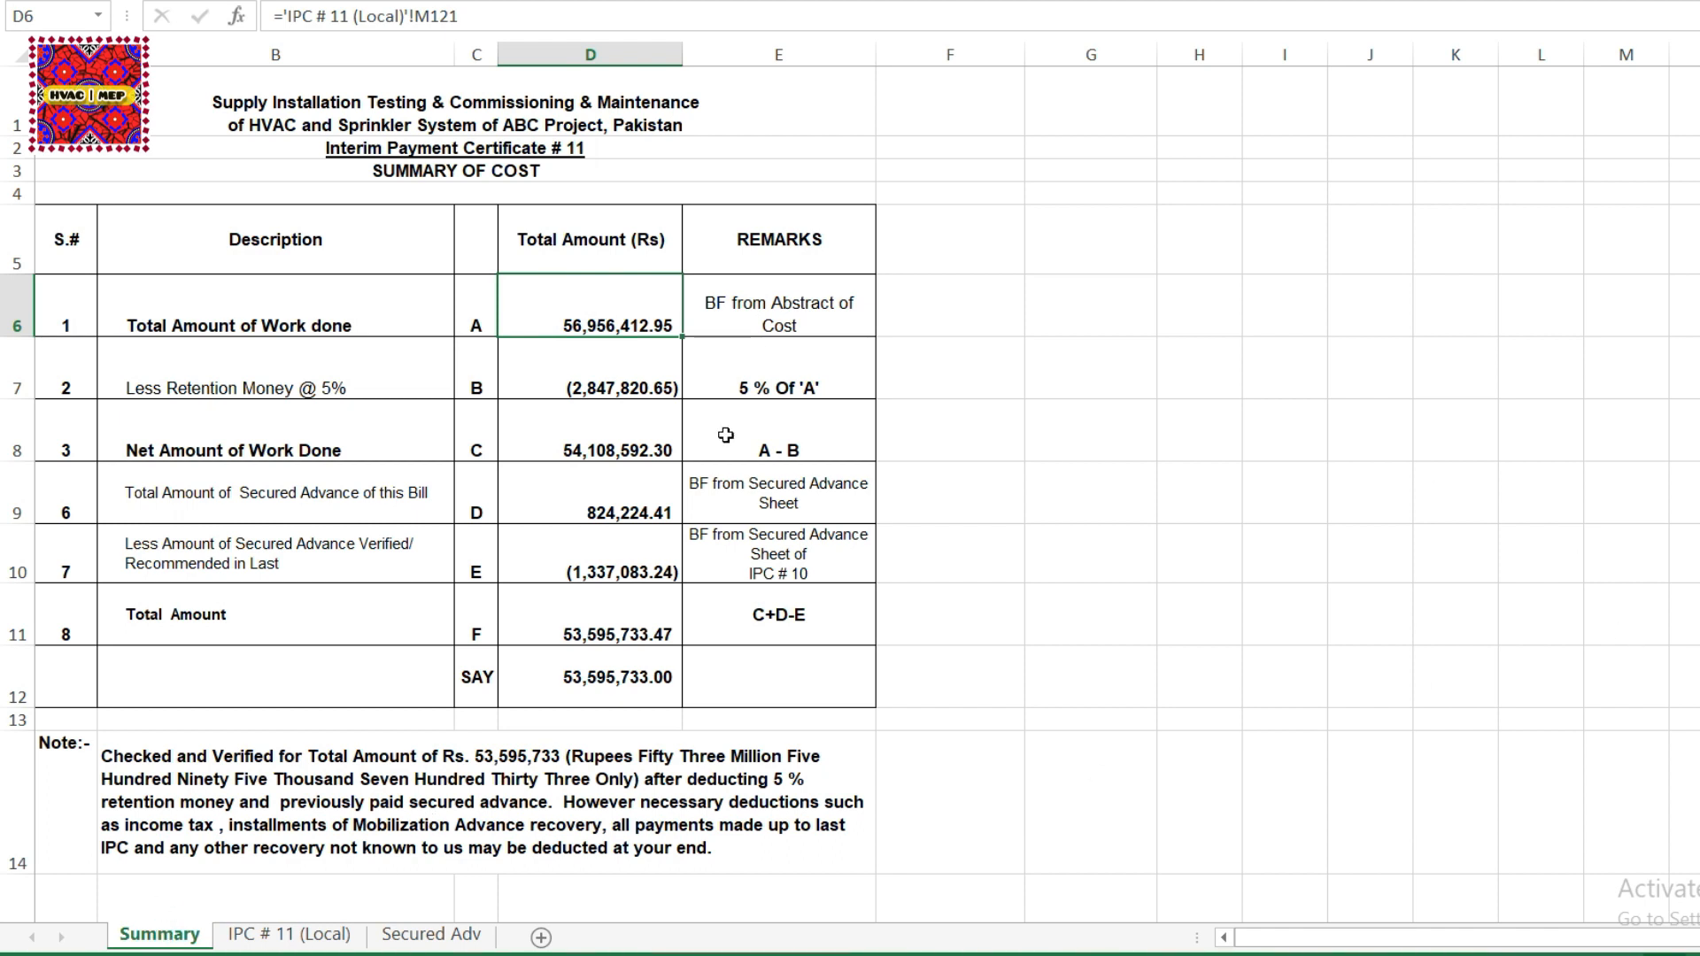
Relink the Summary sheet's Total Amount of Work done in D6 to cell M121 of the IPC # 11 (Local) sheet.
{"action": "type", "text": "="}
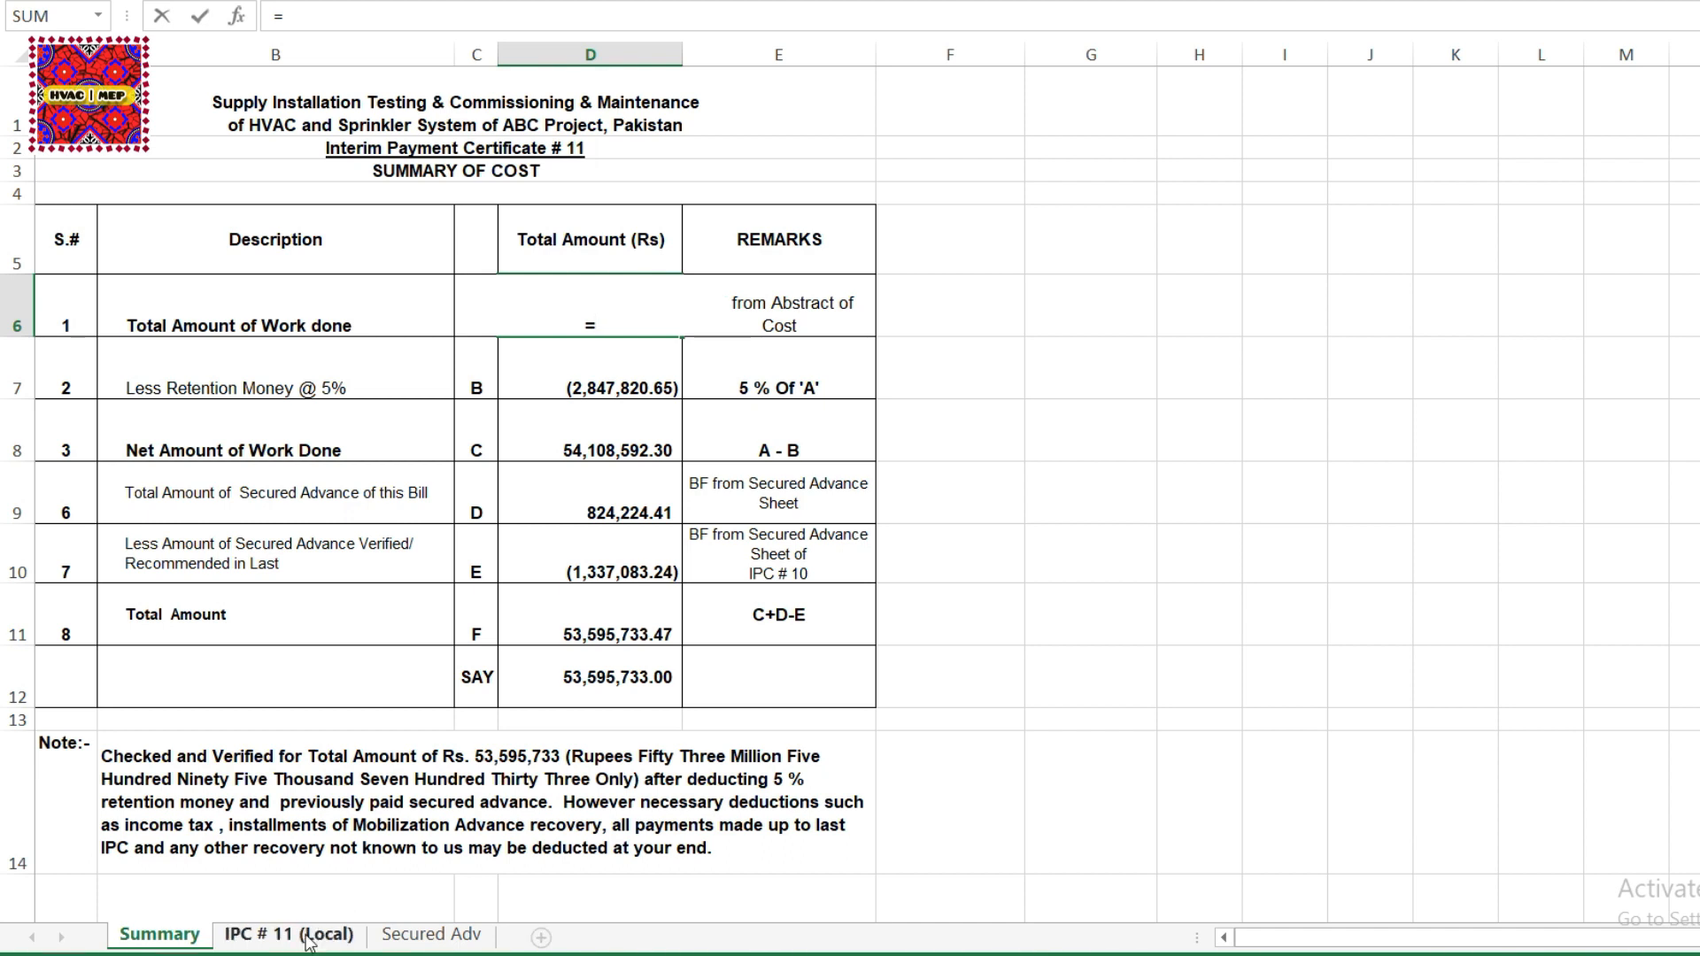
{"action": "left_click", "coordinate": [265, 934]}
{"action": "left_click", "coordinate": [1535, 781]}
{"action": "key", "text": "Return"}
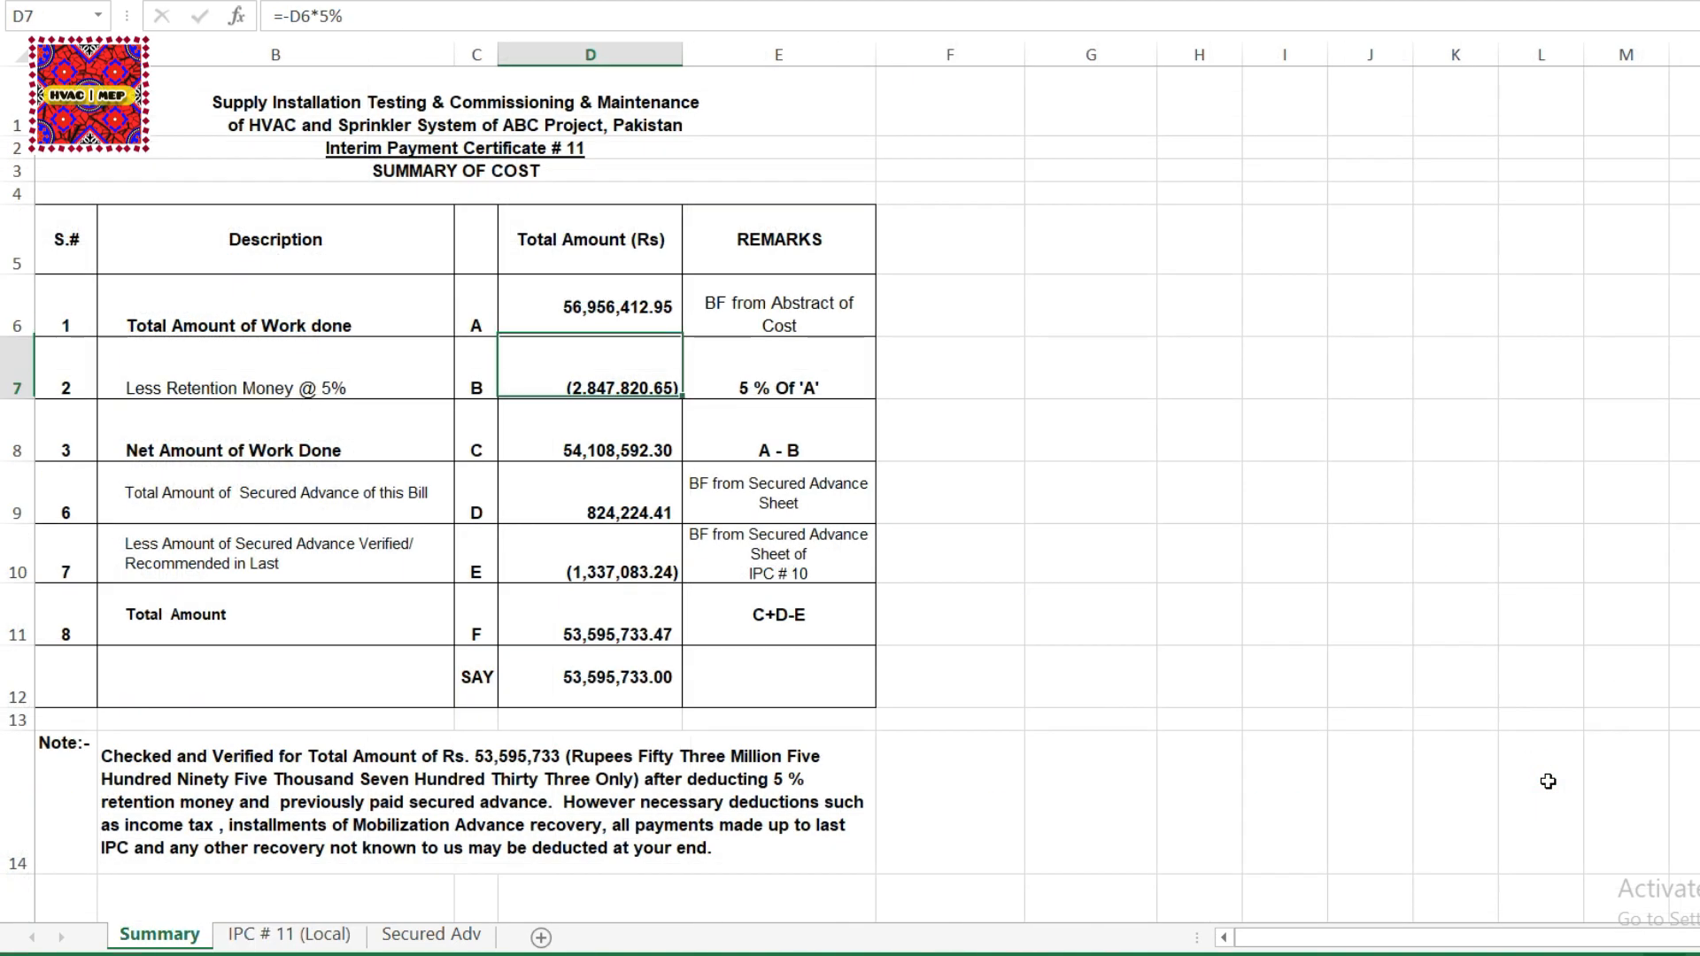
{"action": "left_click", "coordinate": [542, 307]}
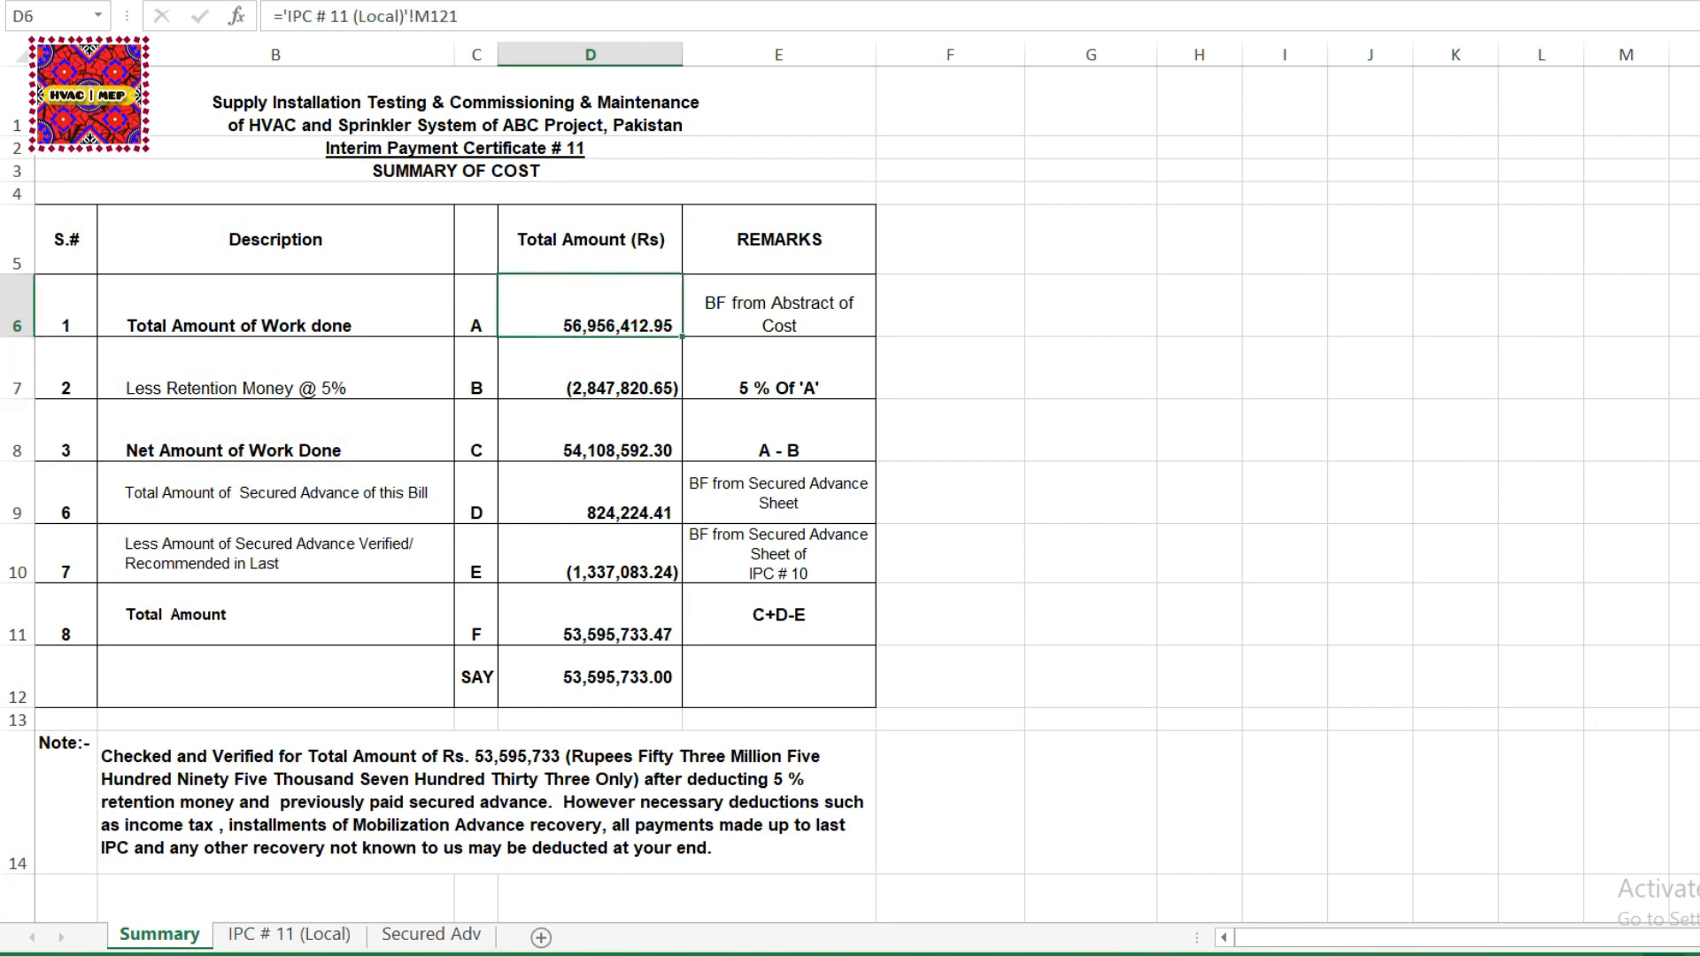
Check the relinked Total Amount of Work done against the grand total row of IPC # 11 (Local), ending on the Summary sheet.
{"action": "left_click", "coordinate": [290, 934]}
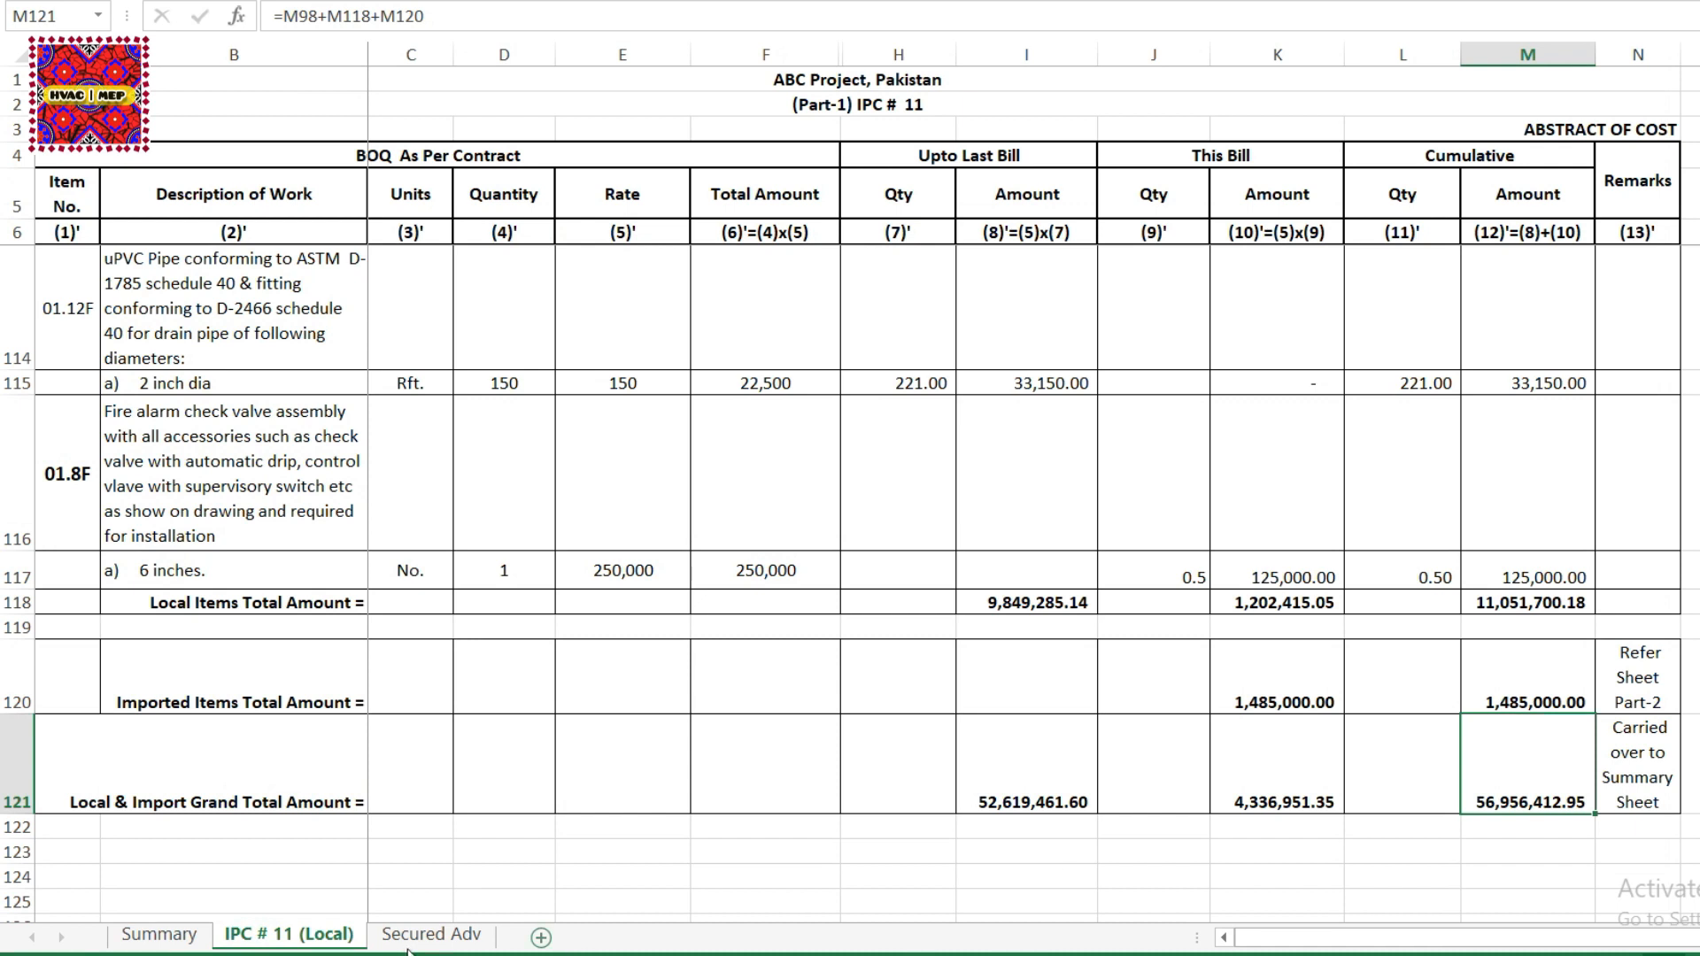
{"action": "left_click", "coordinate": [160, 934]}
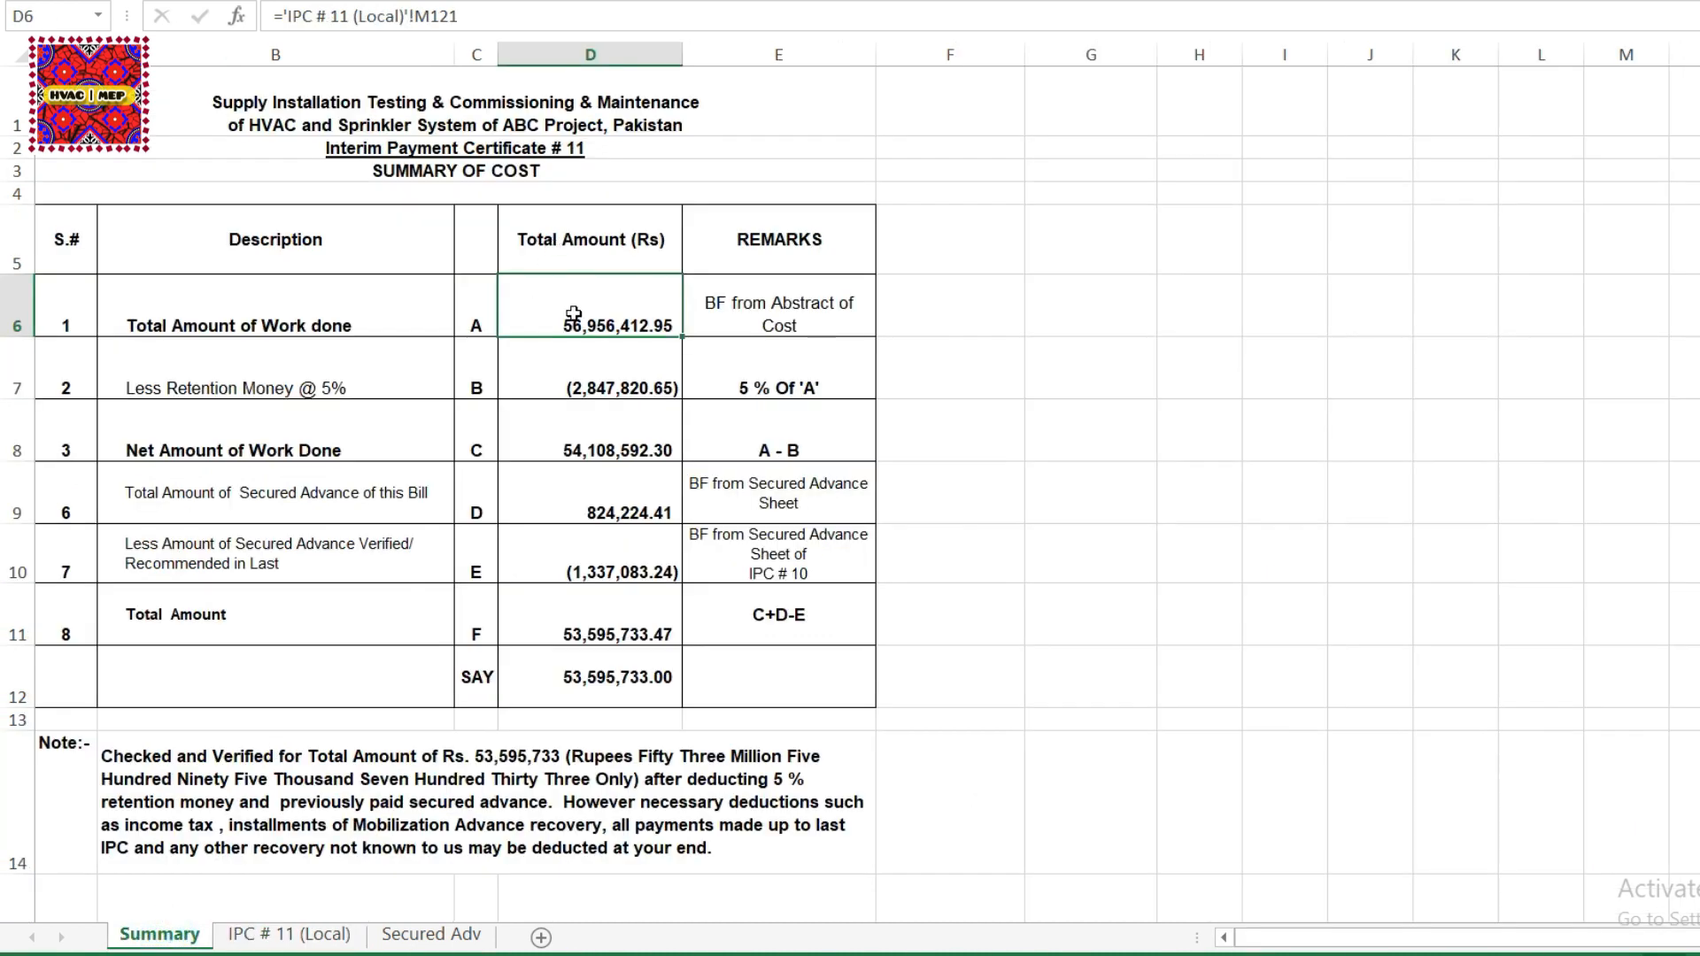
{"action": "left_click", "coordinate": [314, 934]}
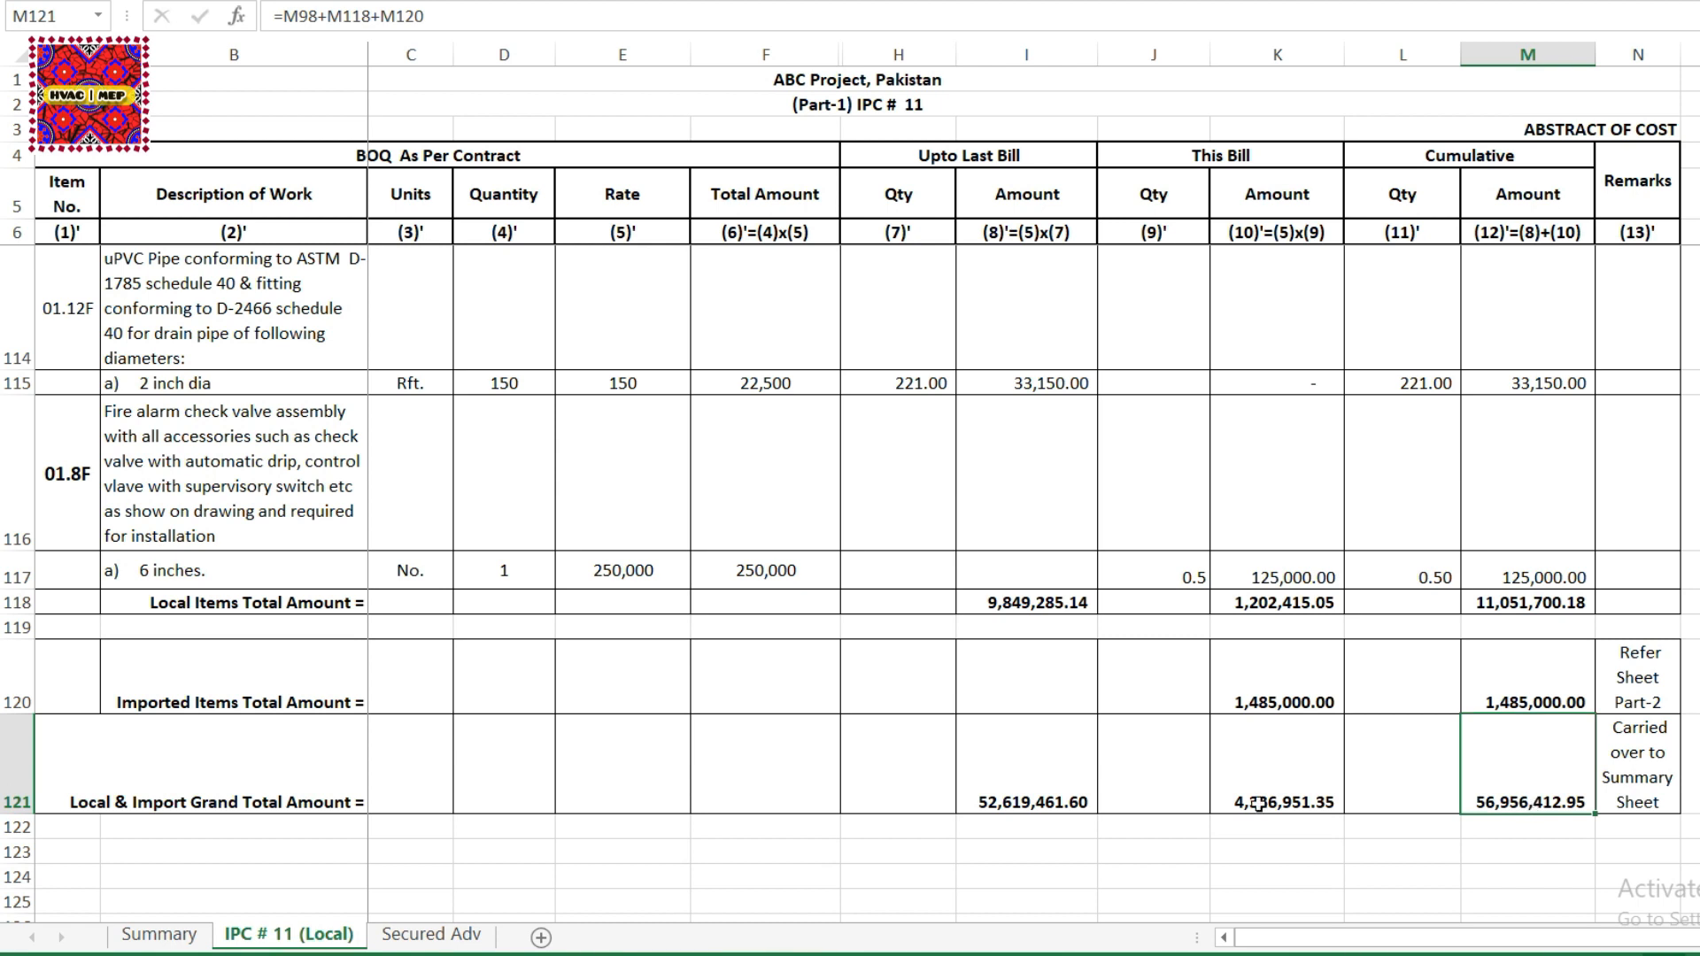
{"action": "left_click", "coordinate": [156, 934]}
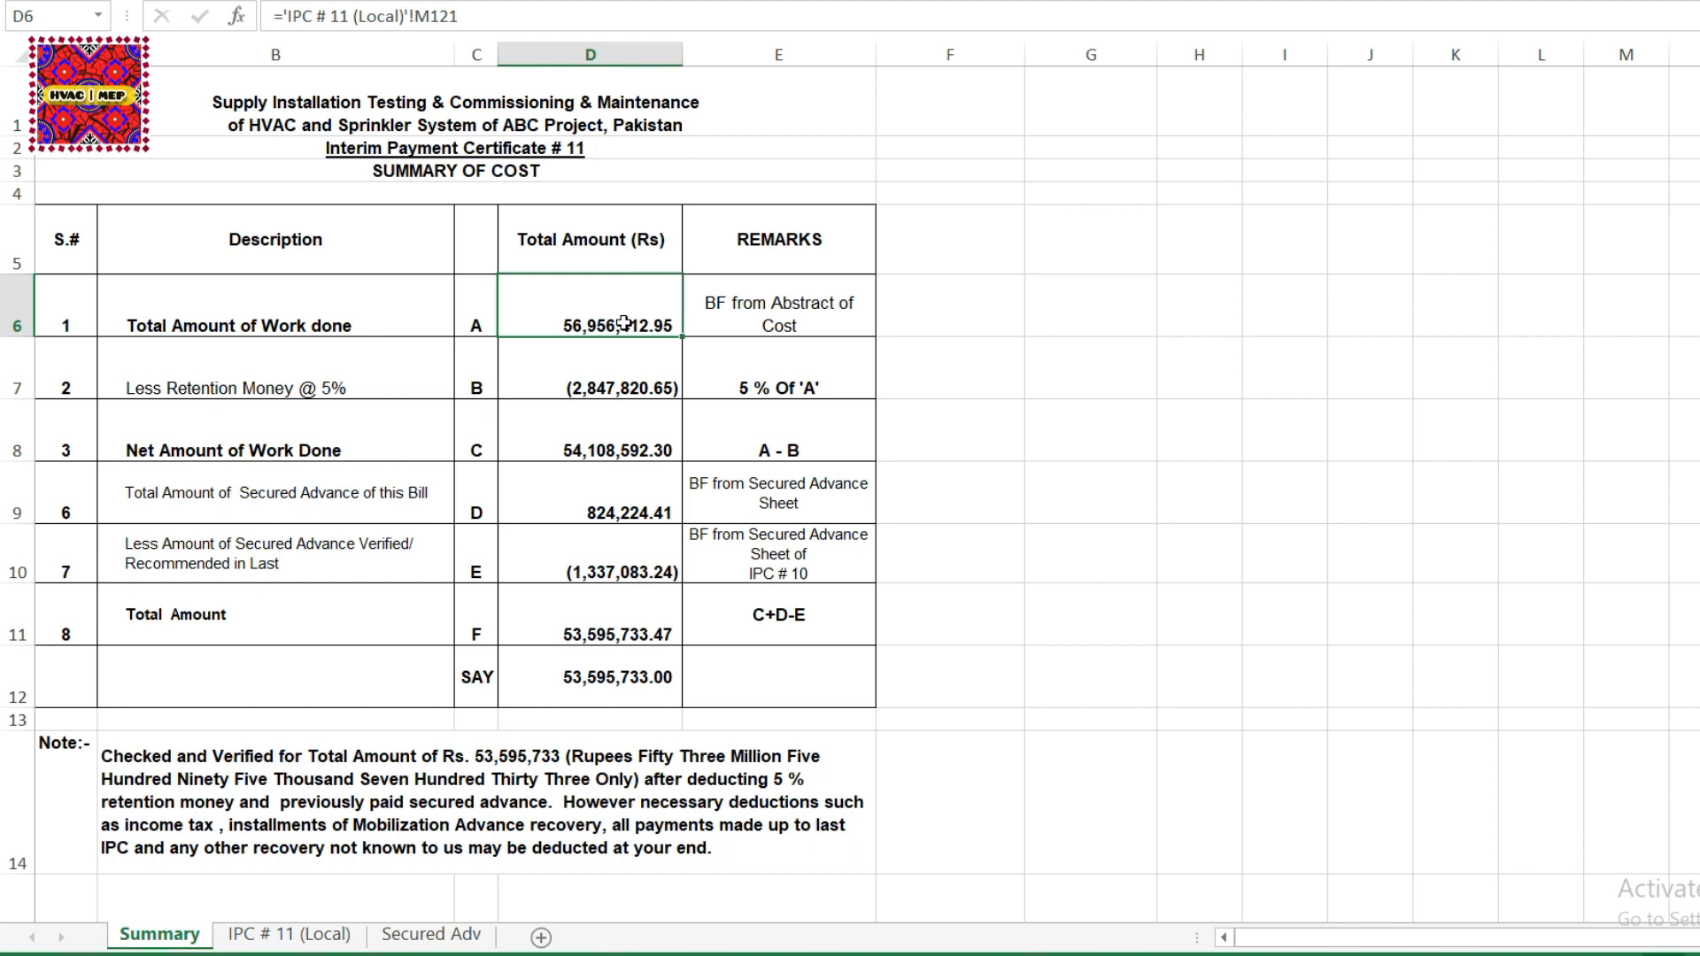
Inspect the Summary's 5% retention money formula and its Total Amount of Secured Advance of this Bill row.
{"action": "left_click", "coordinate": [606, 375]}
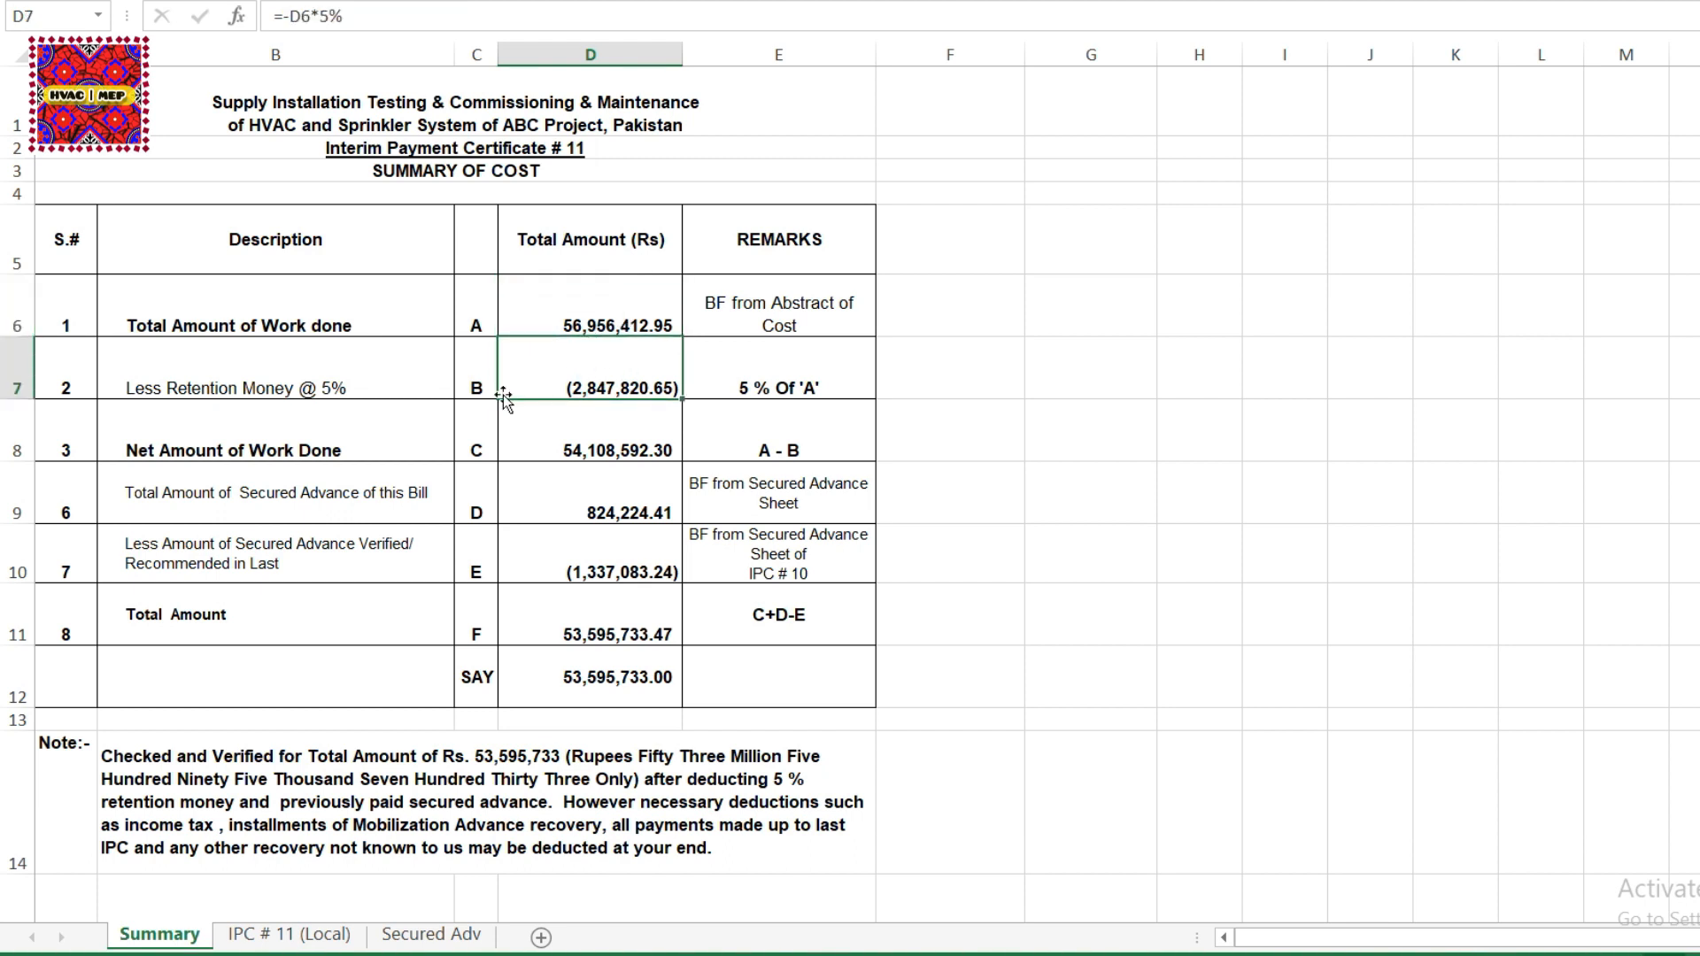
{"action": "left_click", "coordinate": [217, 511]}
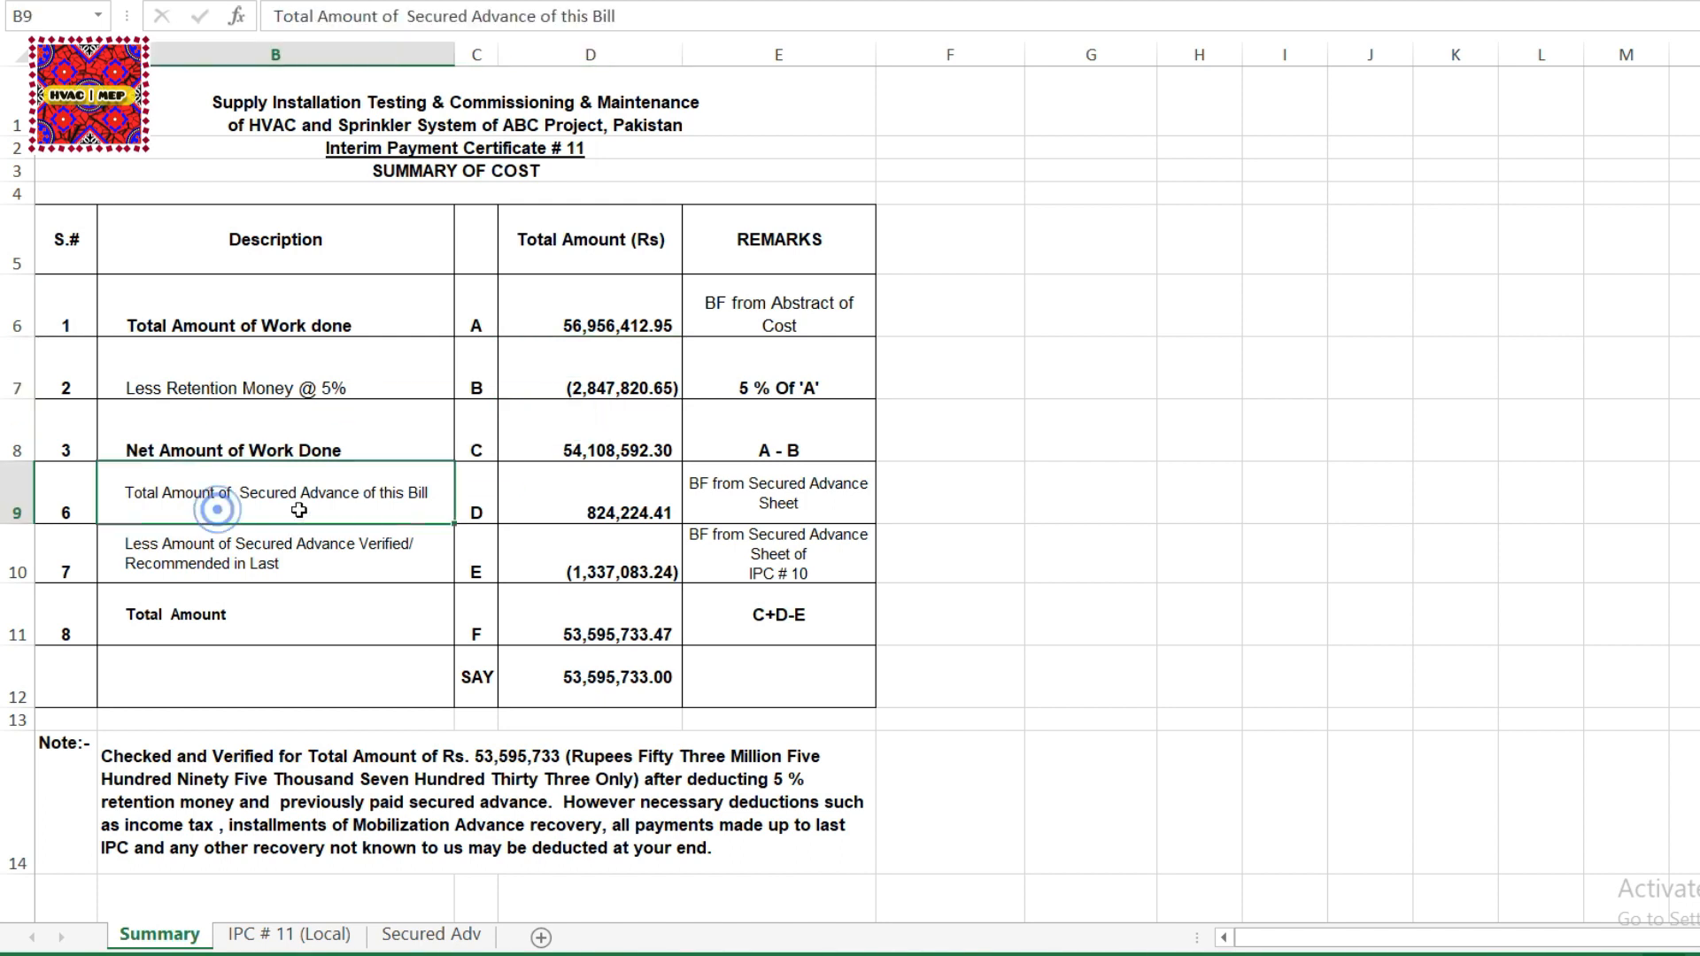
{"action": "left_click", "coordinate": [603, 502]}
Look over the BOQ items on the IPC # 11 (Local) sheet and the invoice and allowed quantities on the Secured Adv sheet.
{"action": "left_click", "coordinate": [338, 937]}
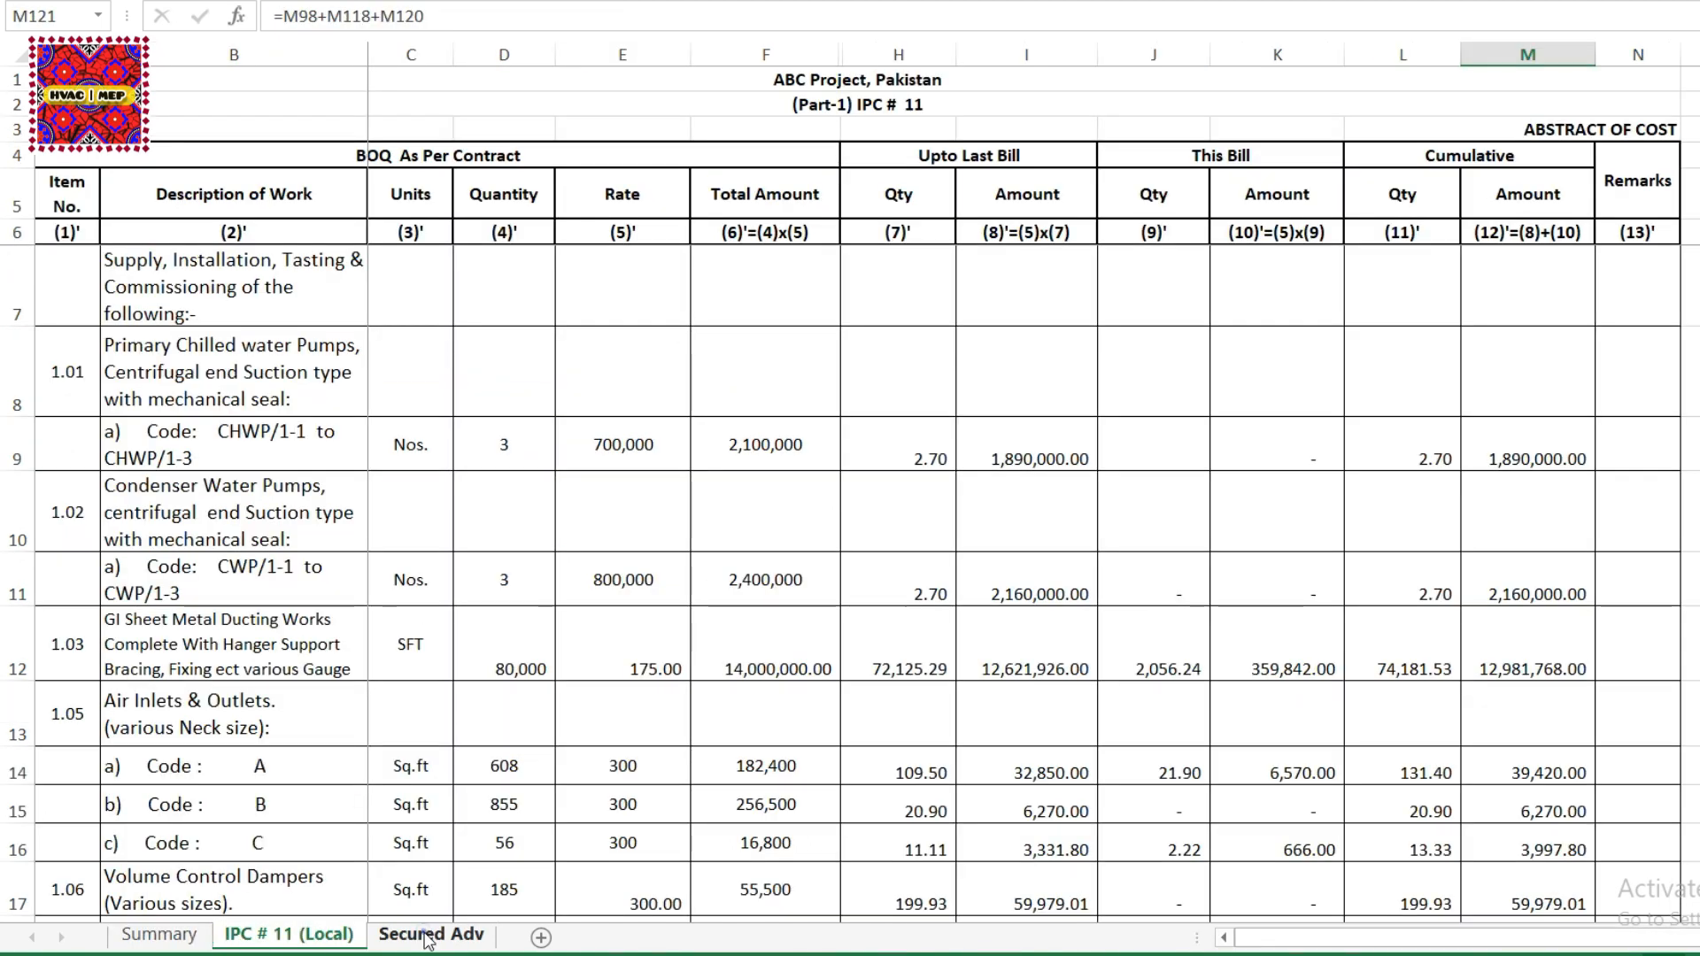
{"action": "left_click", "coordinate": [429, 934]}
{"action": "scroll", "coordinate": [1427, 726], "scroll_direction": "up", "scroll_amount": 6}
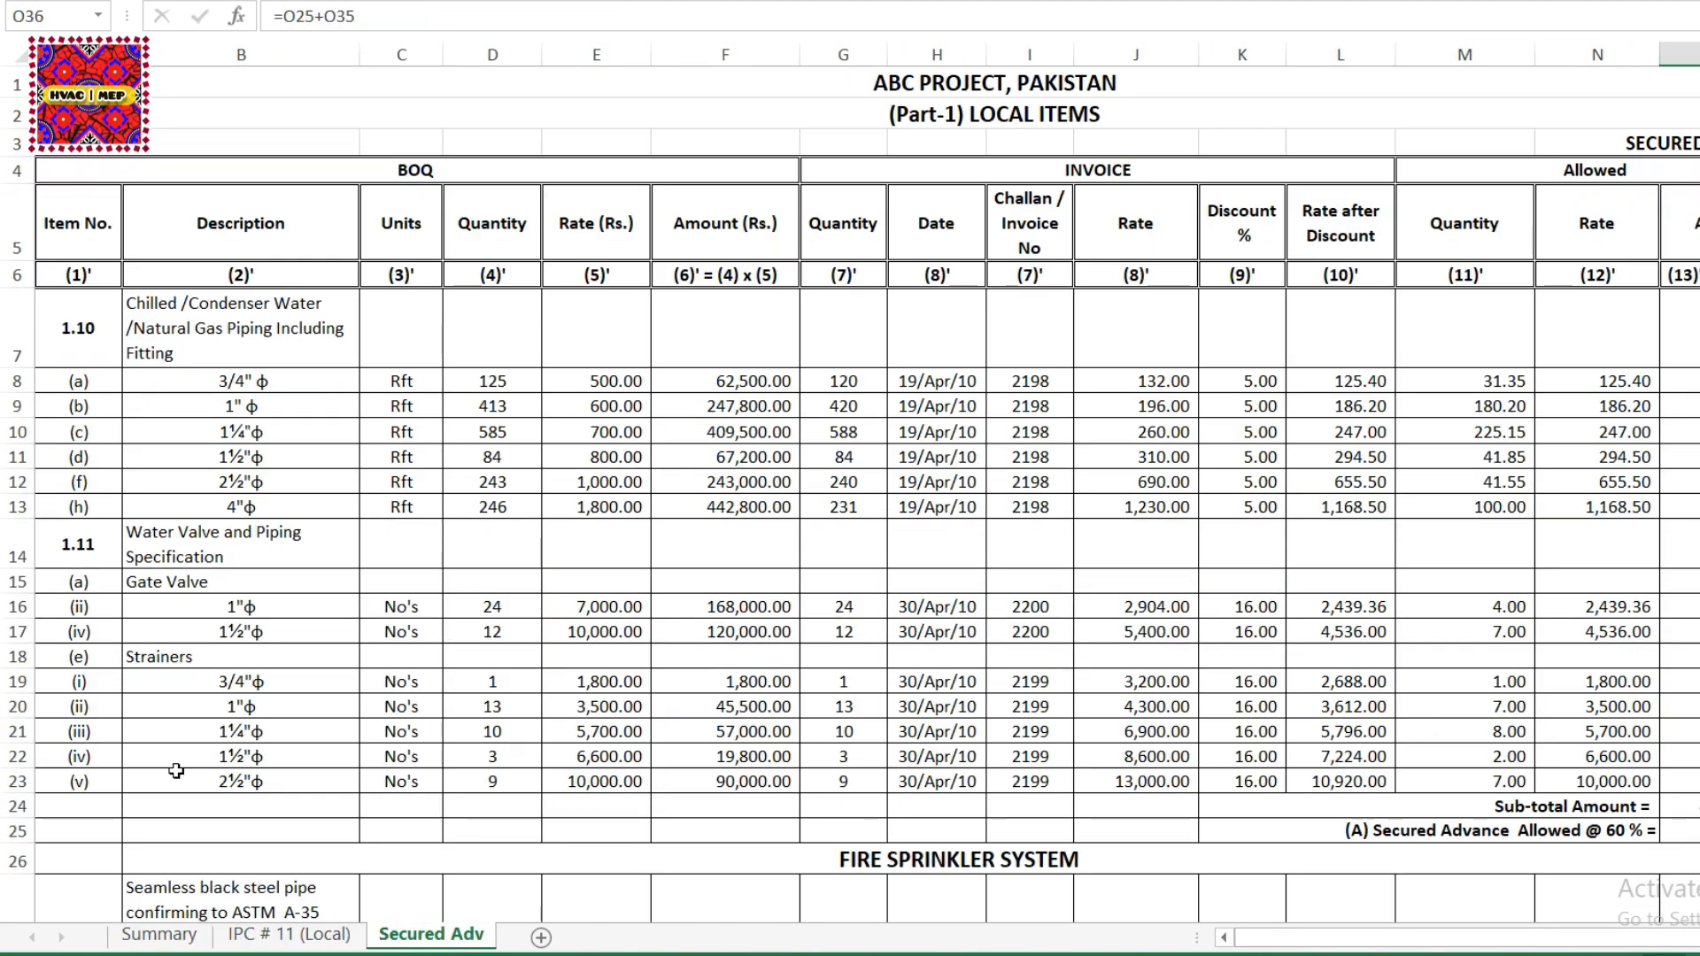
{"action": "left_click", "coordinate": [319, 934]}
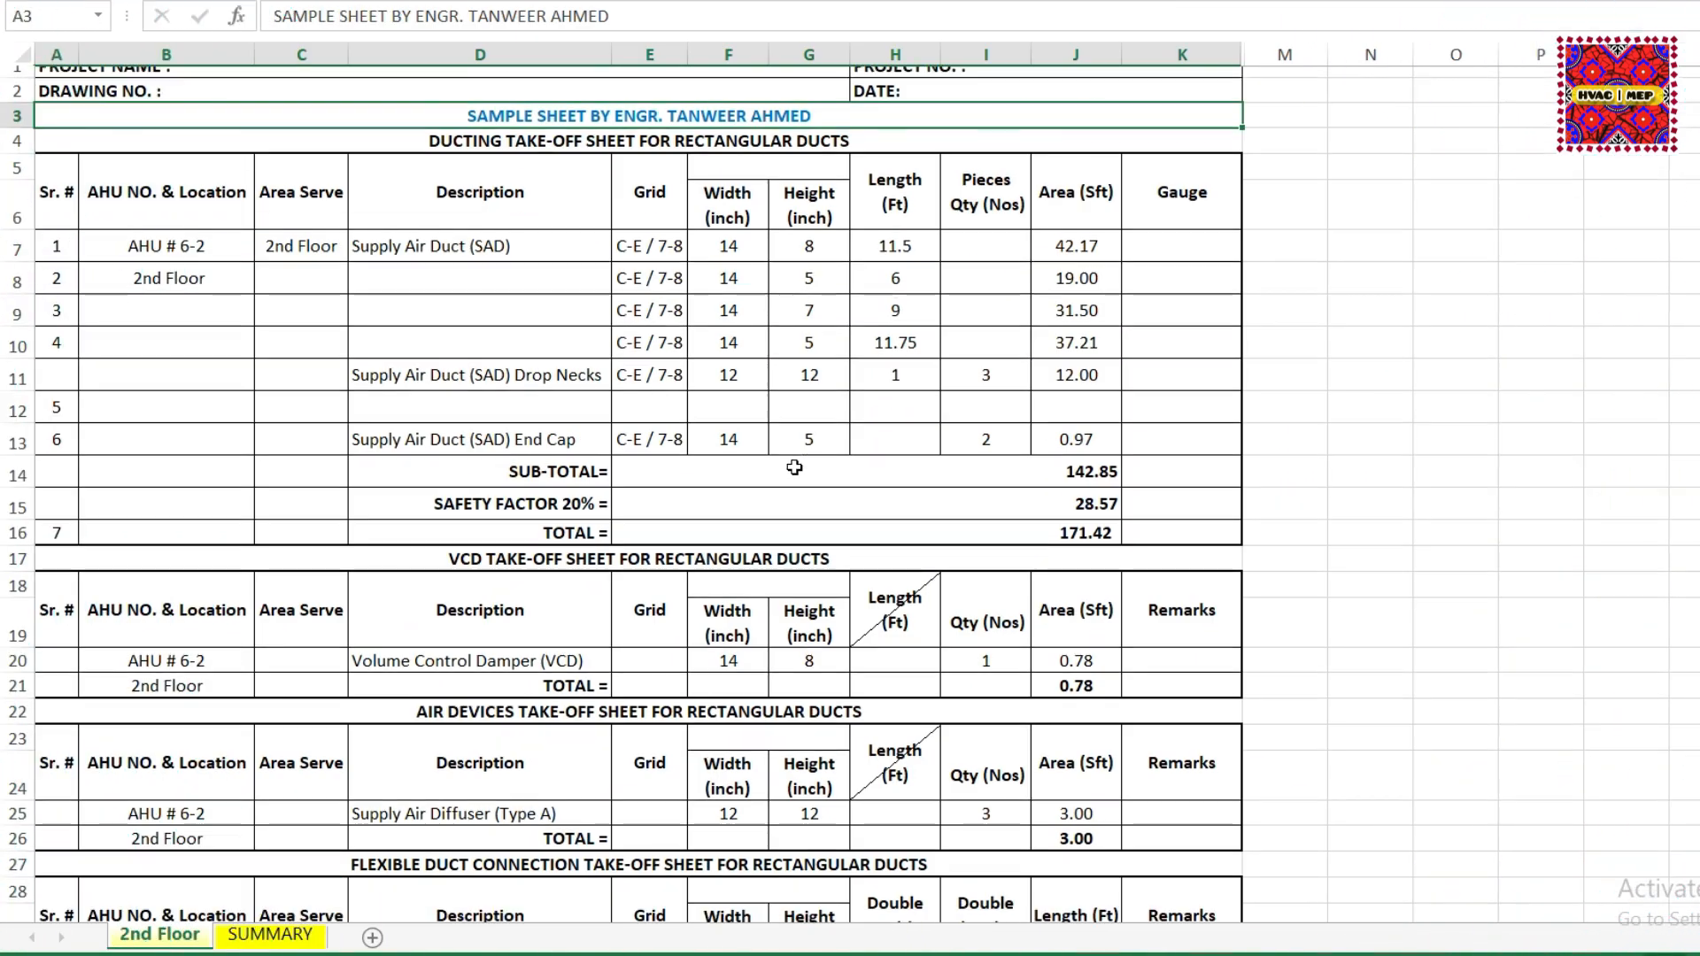
Review the 2nd Floor duct take-off sheet, including its project name, drawing number, project number, date and ducting title fields.
{"action": "scroll", "coordinate": [794, 468], "scroll_direction": "down", "scroll_amount": 3}
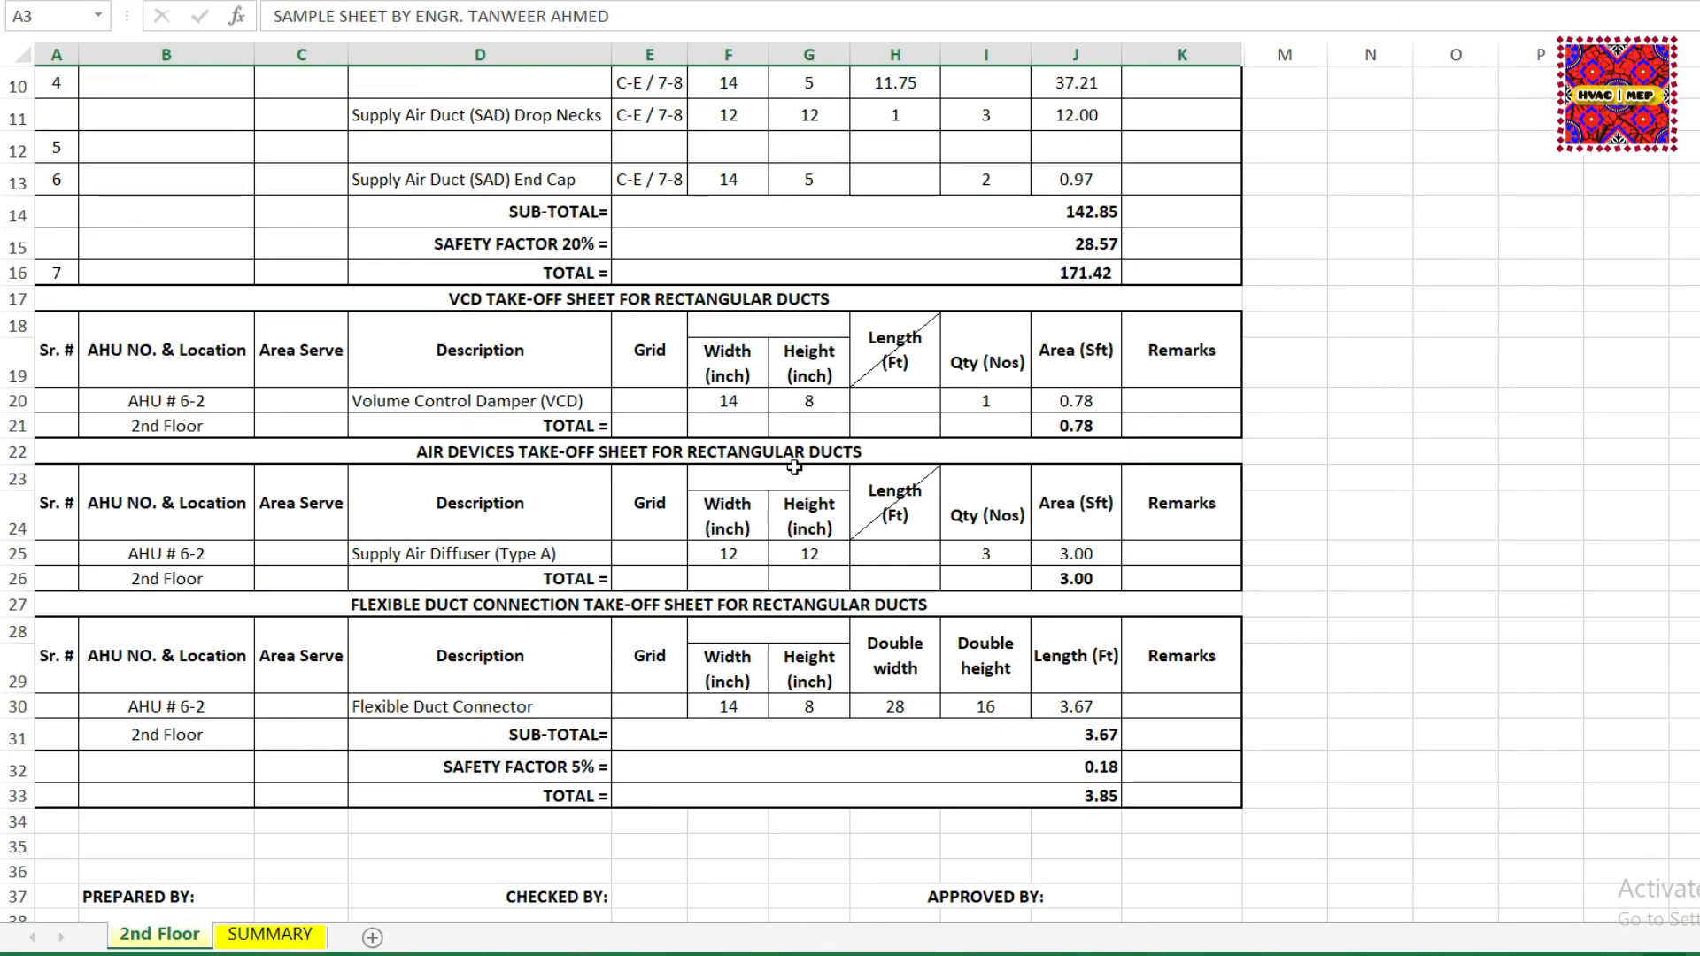
{"action": "scroll", "coordinate": [794, 468], "scroll_direction": "up", "scroll_amount": 4}
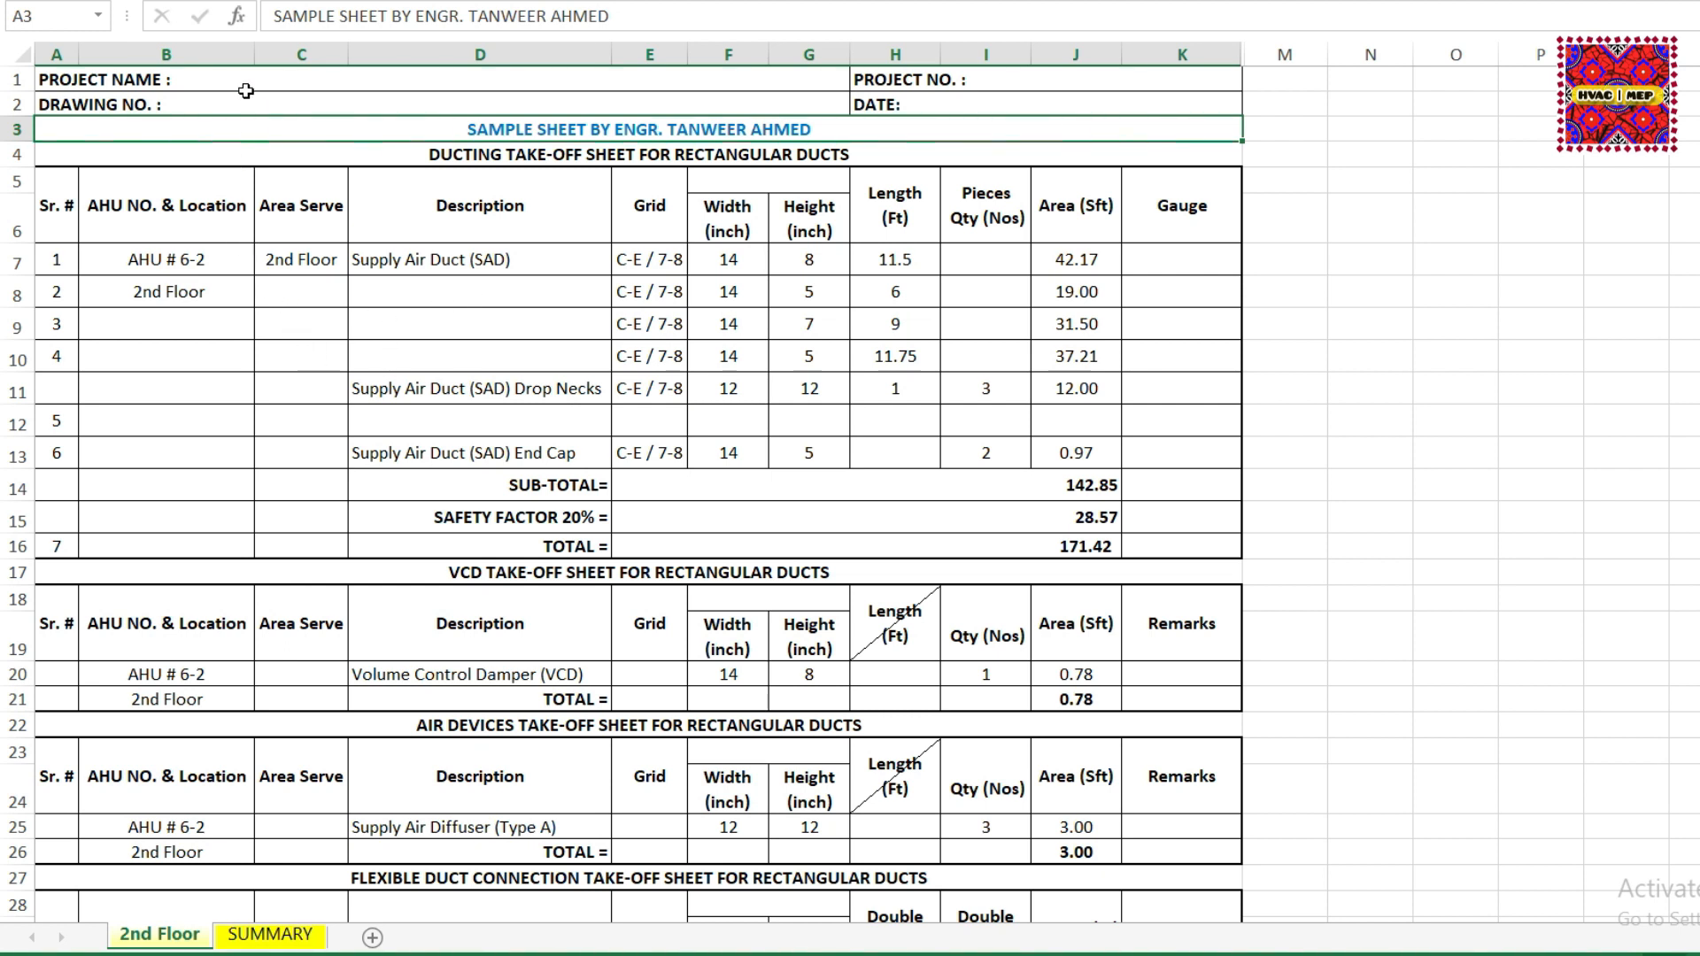
{"action": "left_click", "coordinate": [218, 86]}
{"action": "left_click", "coordinate": [218, 105]}
{"action": "left_click", "coordinate": [989, 89]}
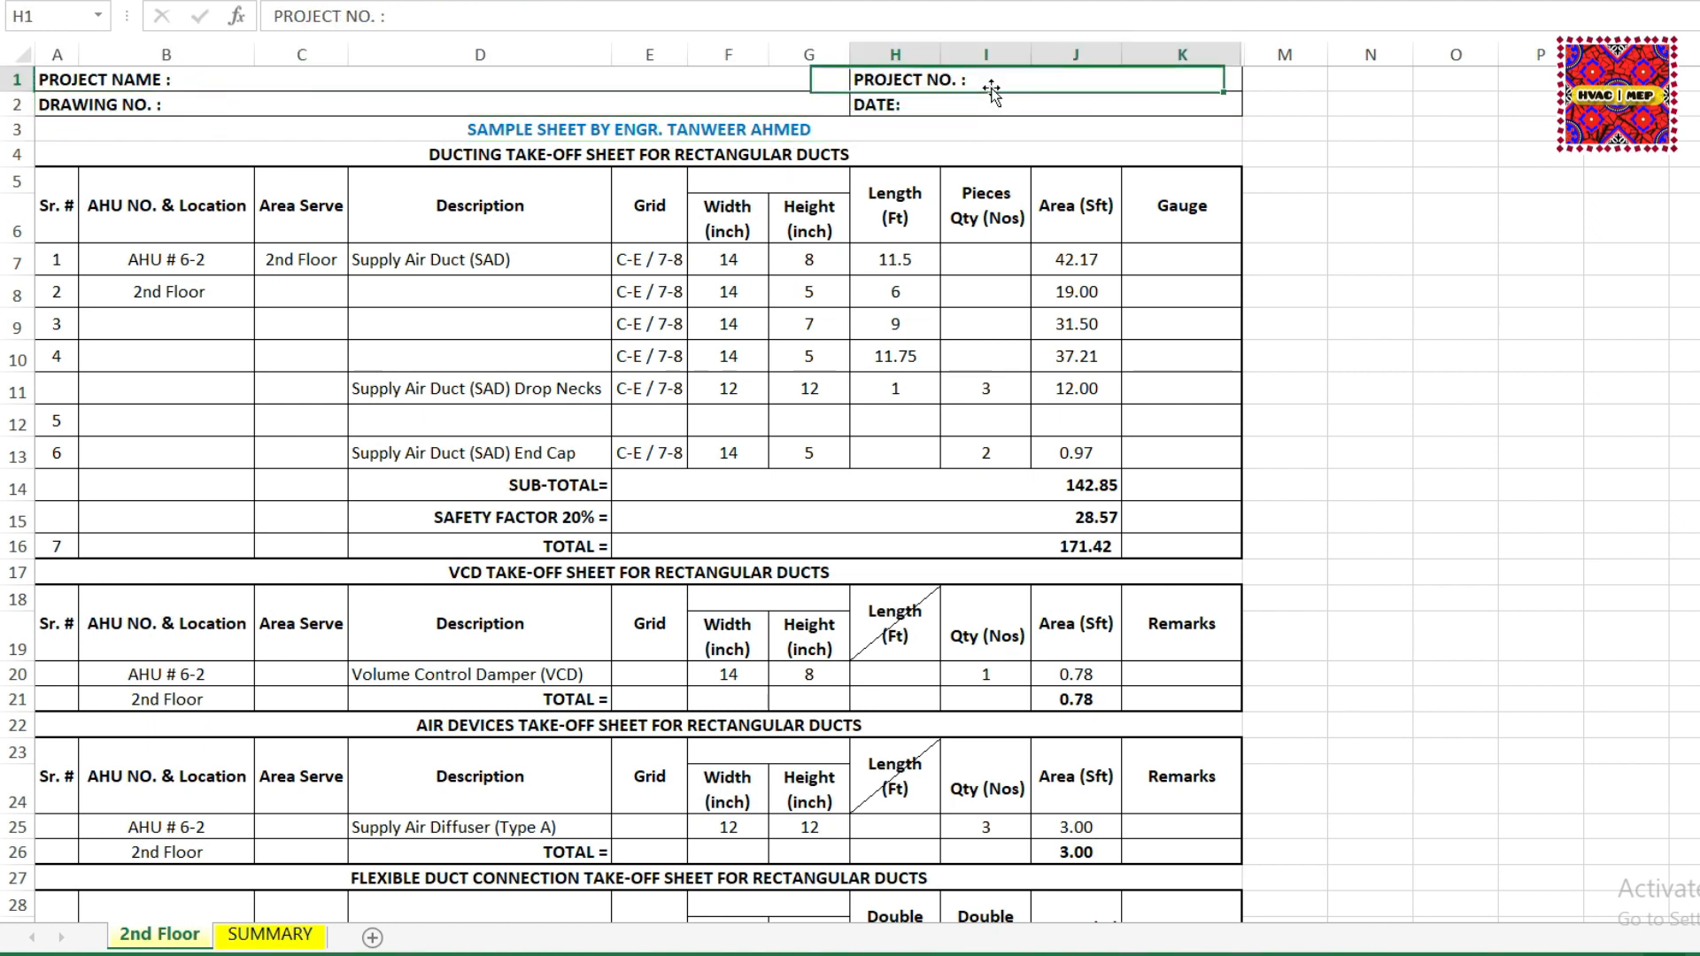
{"action": "left_click", "coordinate": [978, 104]}
{"action": "left_click", "coordinate": [544, 154]}
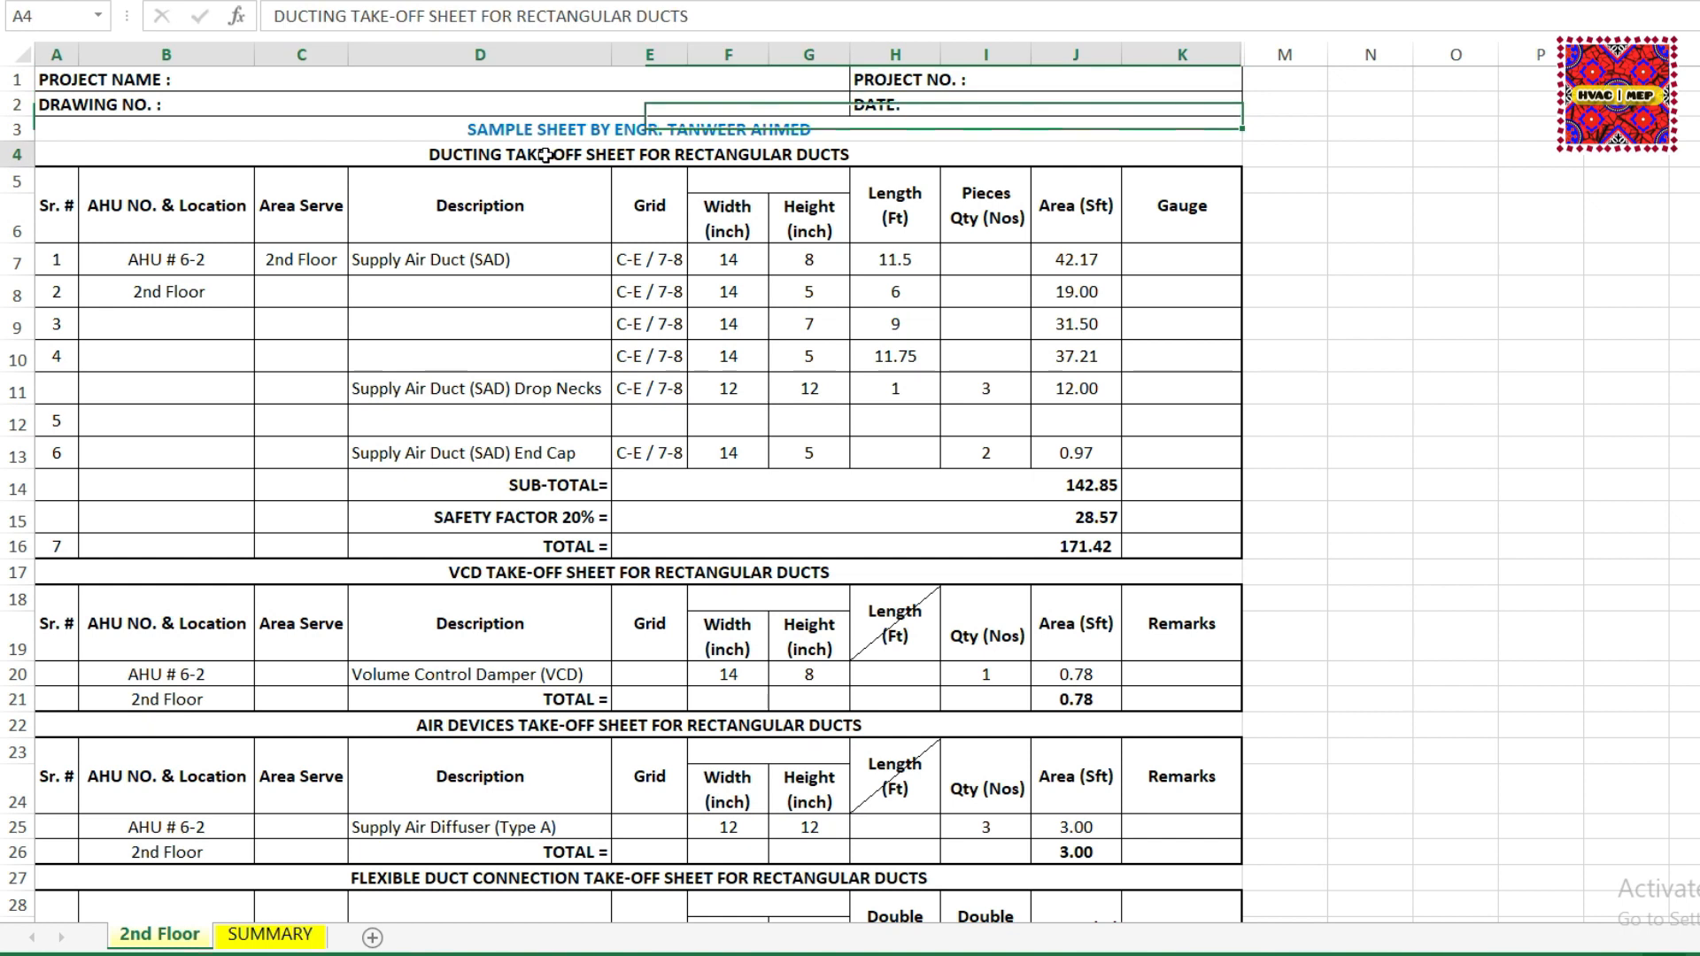
Examine the AHU NO. & Location and Area Serve entries for the first ducting take-off items.
{"action": "left_click", "coordinate": [172, 265]}
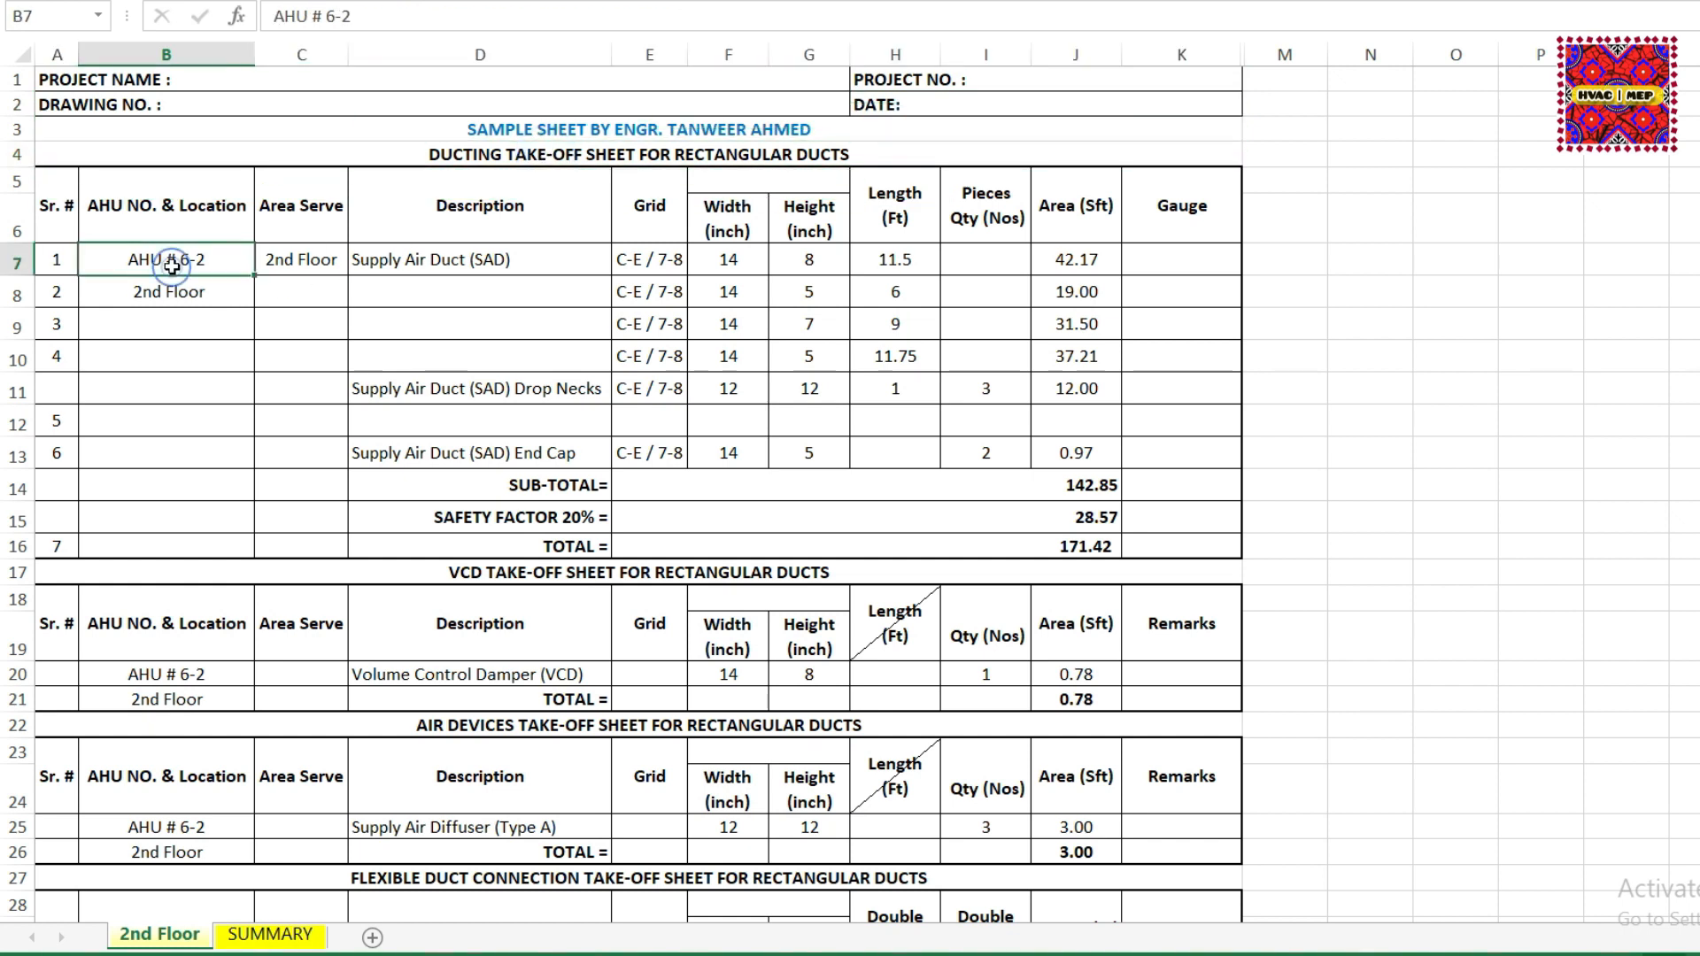
{"action": "left_click", "coordinate": [183, 207]}
{"action": "left_click", "coordinate": [198, 260]}
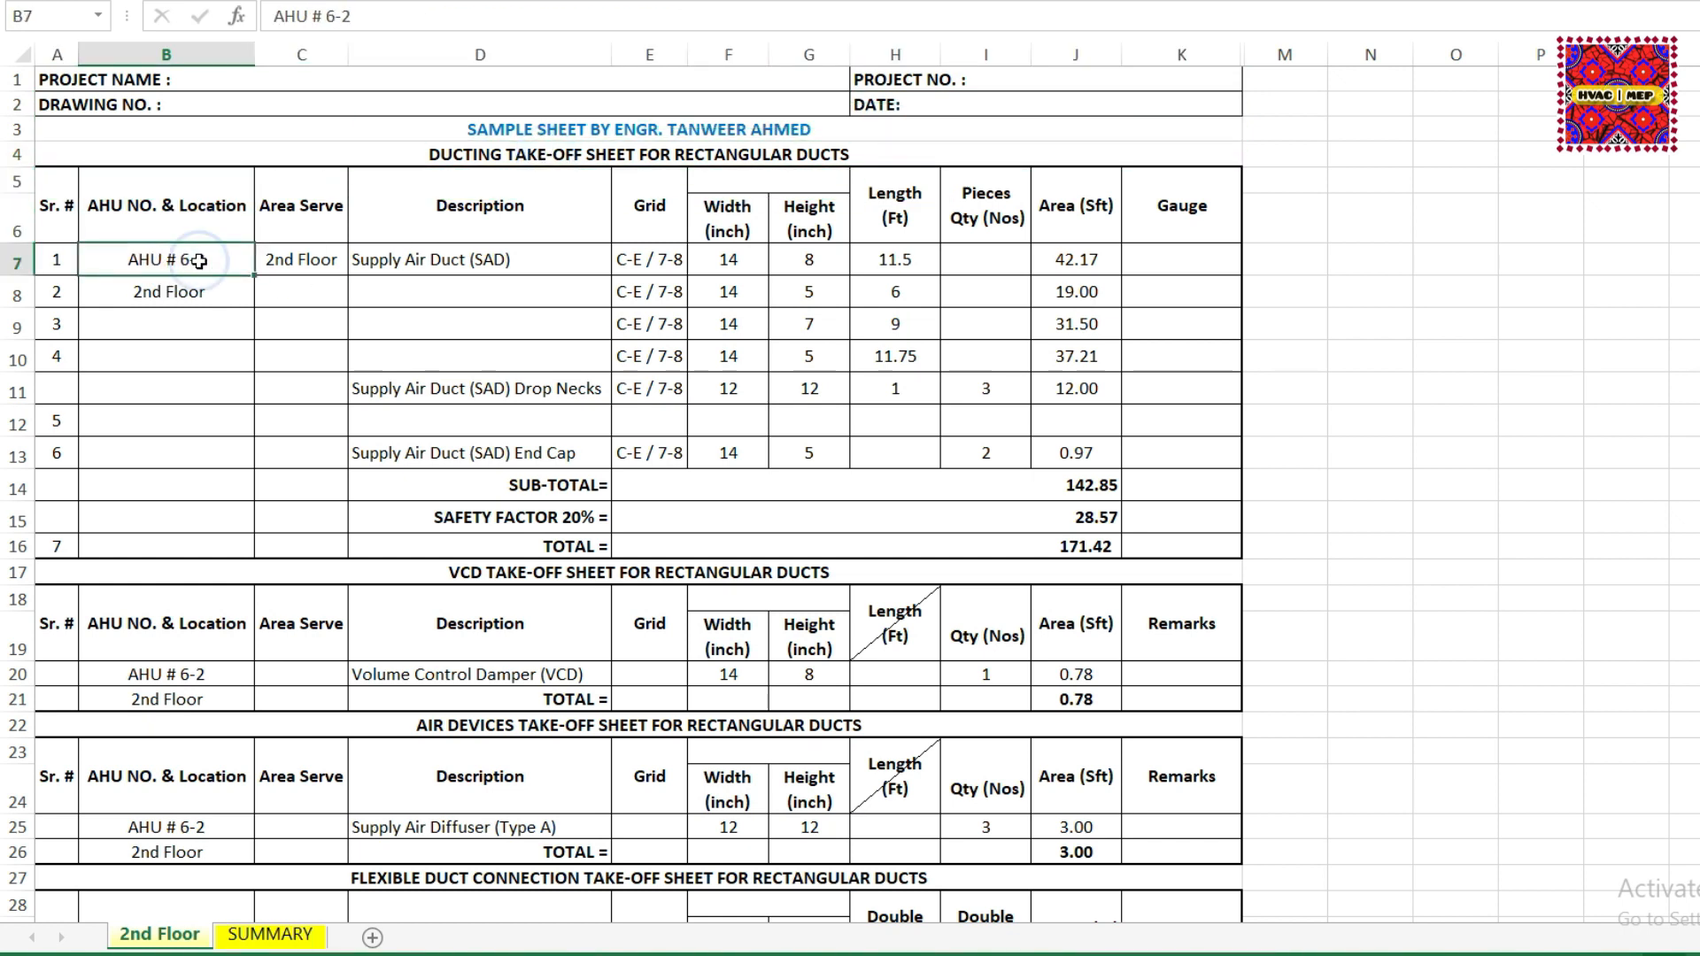
{"action": "left_click", "coordinate": [209, 296]}
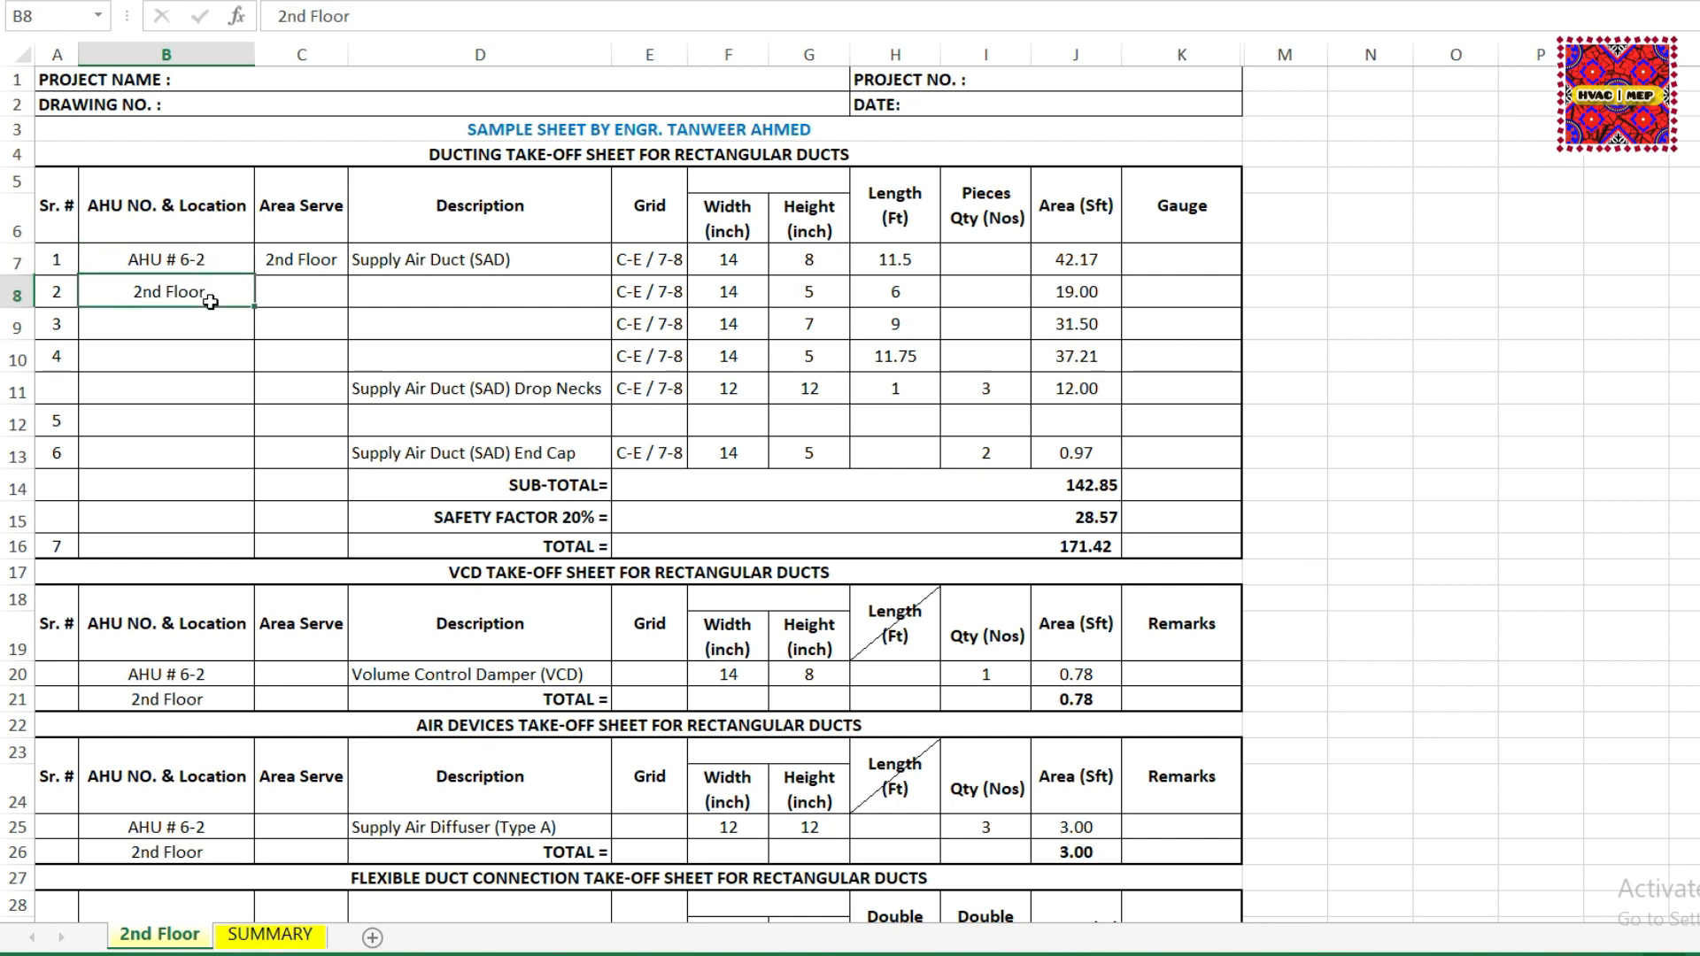
{"action": "left_click", "coordinate": [274, 259]}
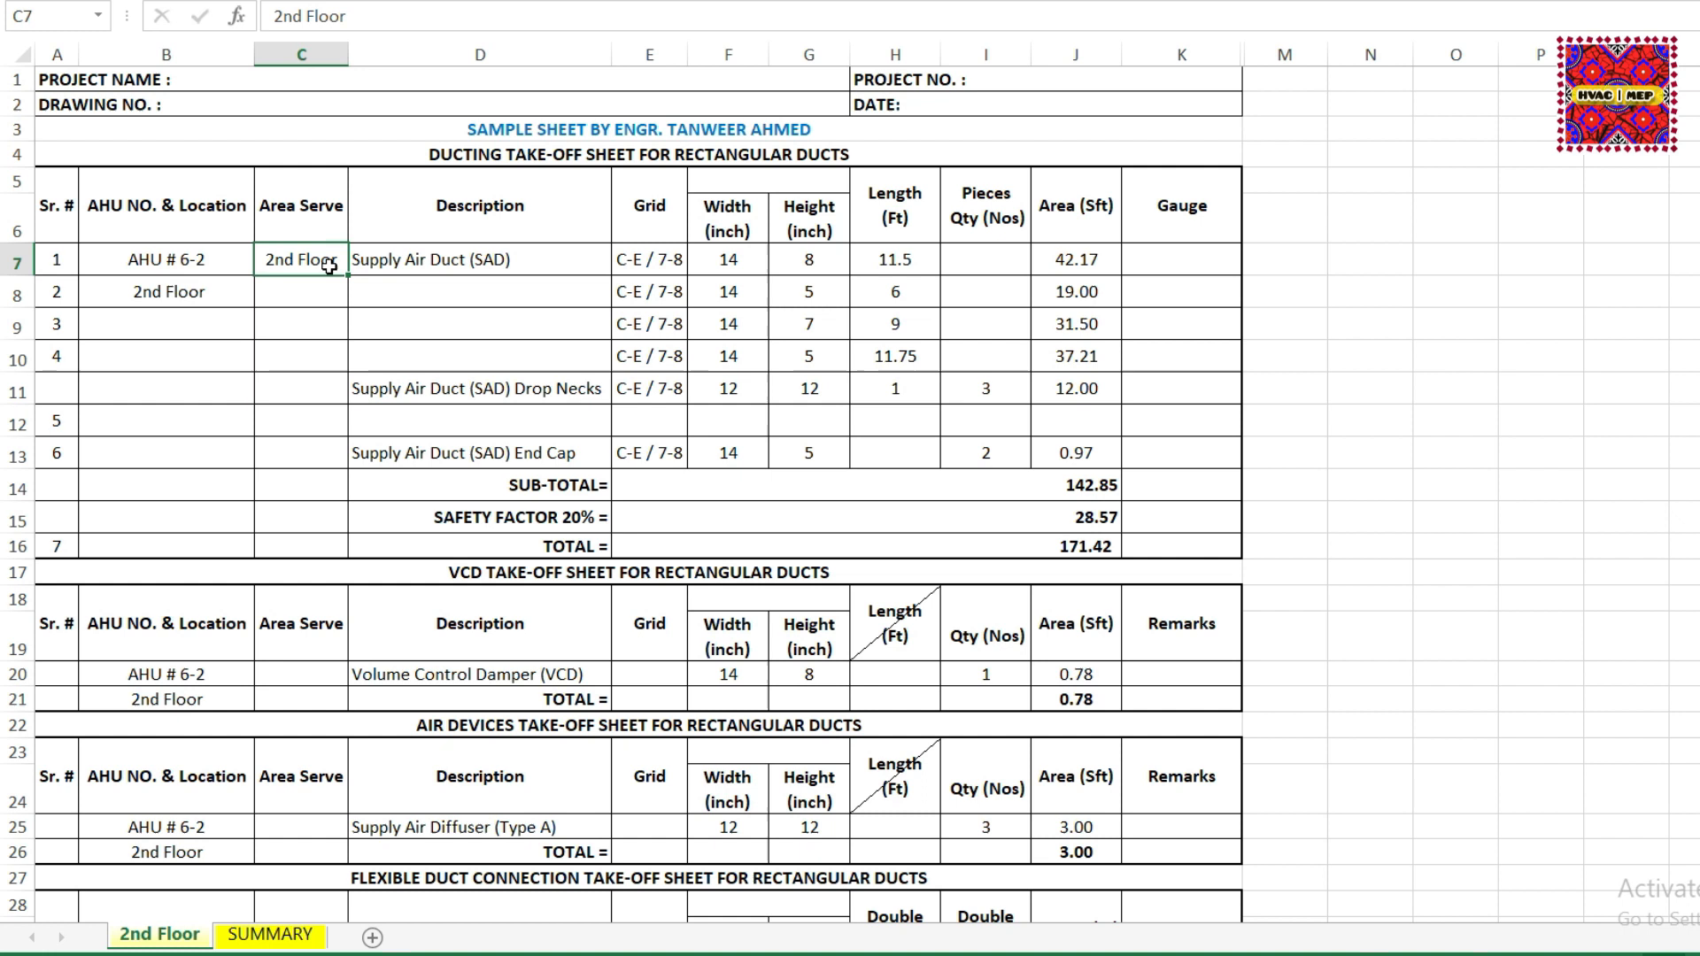
Inspect the first Supply Air Duct row's description, grid and size, and the formula behind its area in J7.
{"action": "left_click", "coordinate": [474, 219]}
{"action": "left_click", "coordinate": [443, 261]}
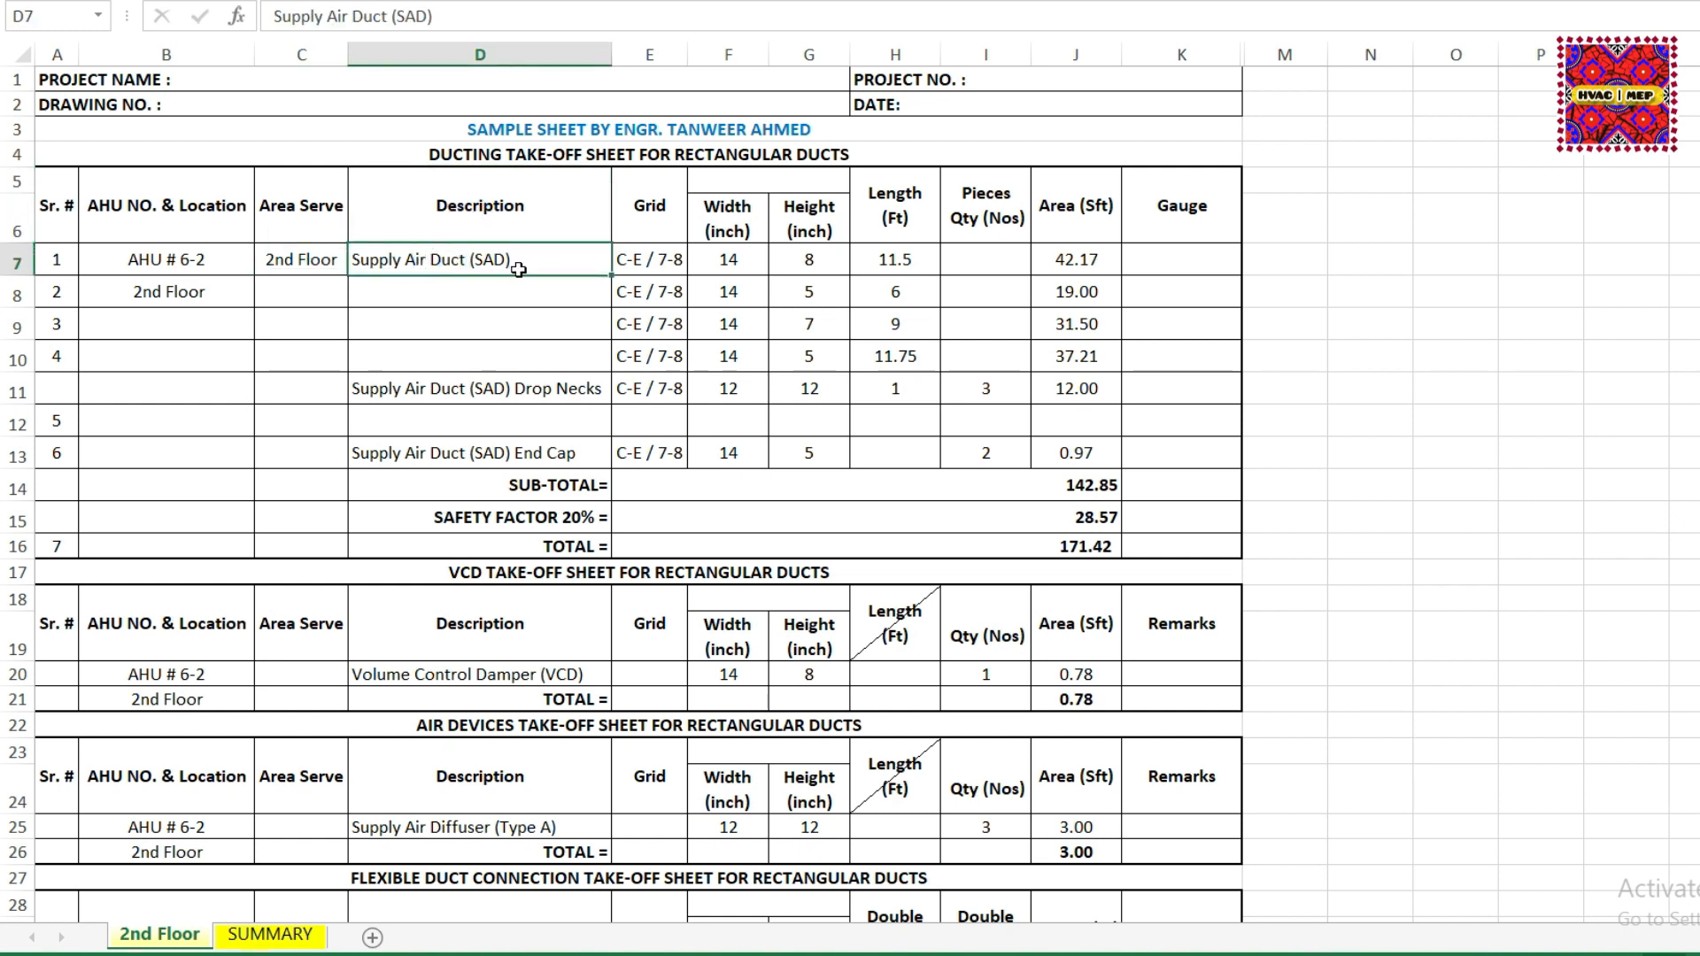
{"action": "left_click", "coordinate": [642, 262]}
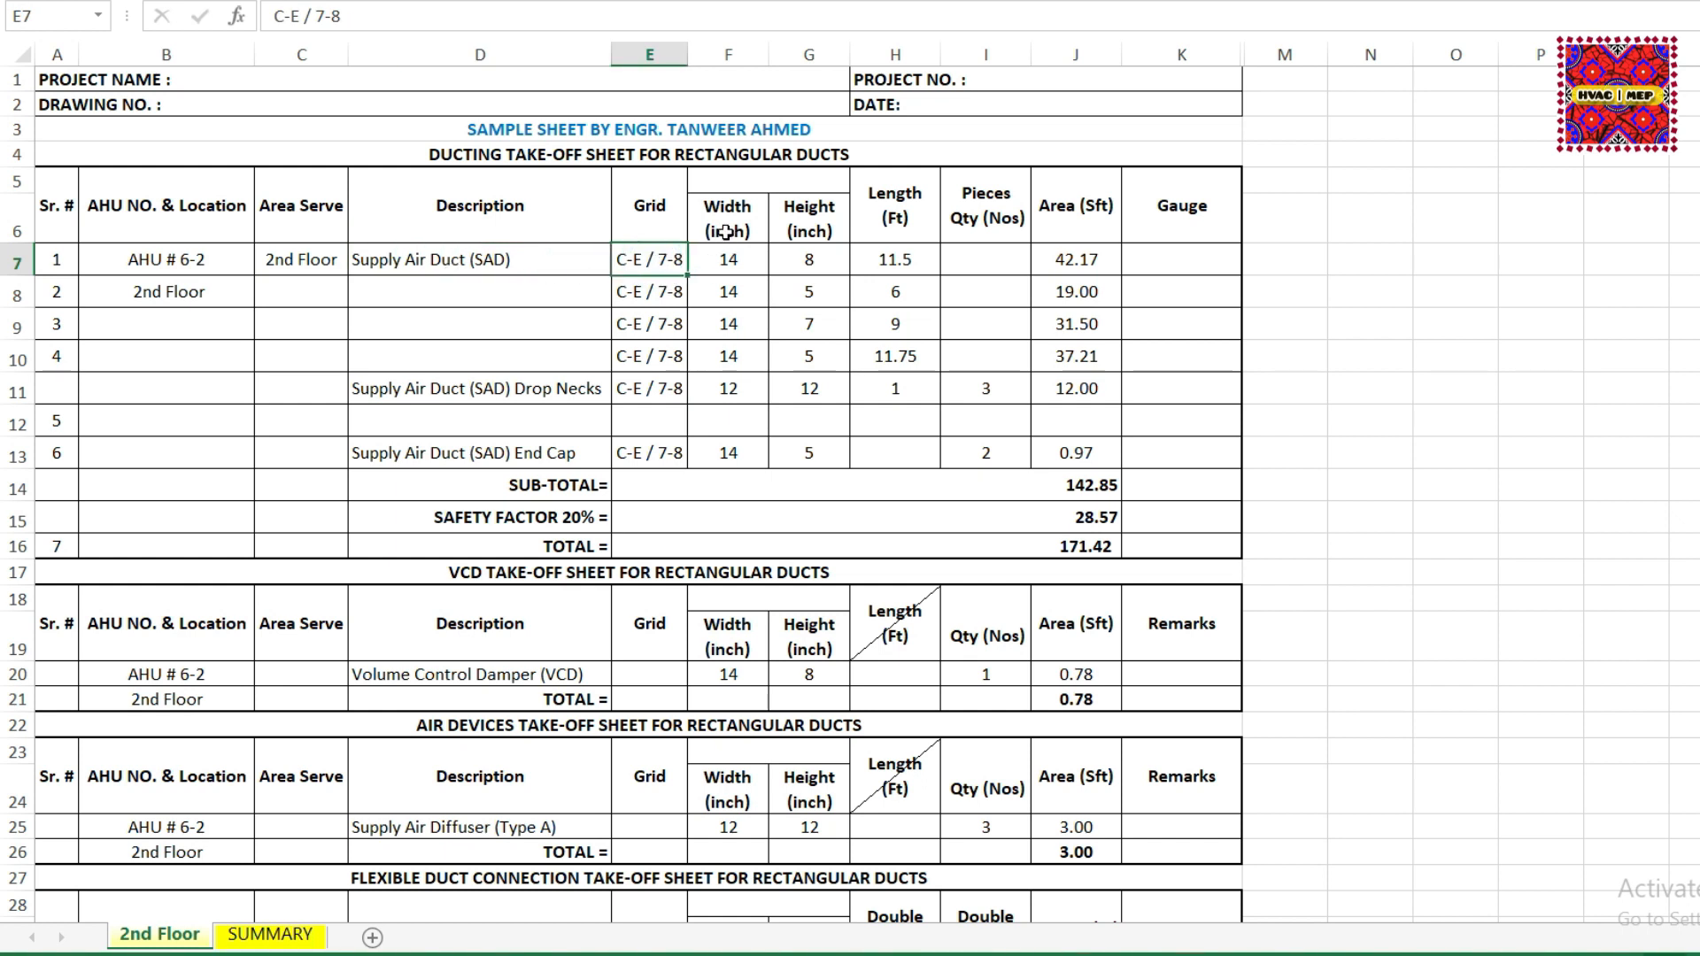
{"action": "left_click", "coordinate": [786, 260]}
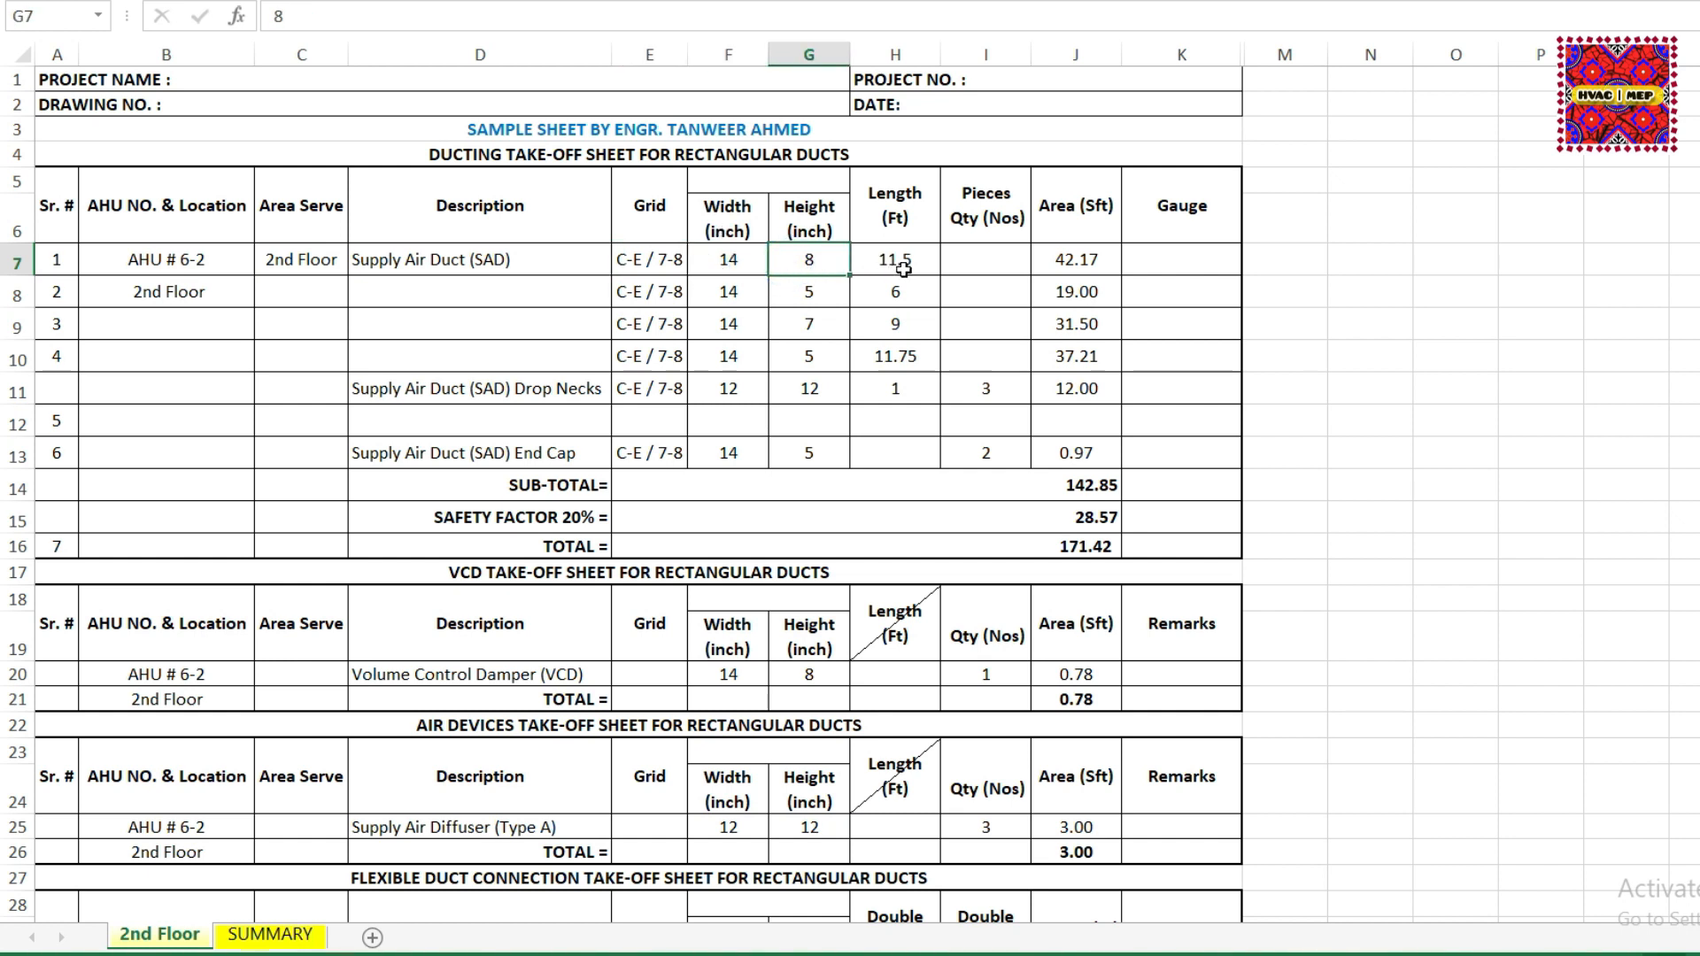
{"action": "double_click", "coordinate": [1098, 258]}
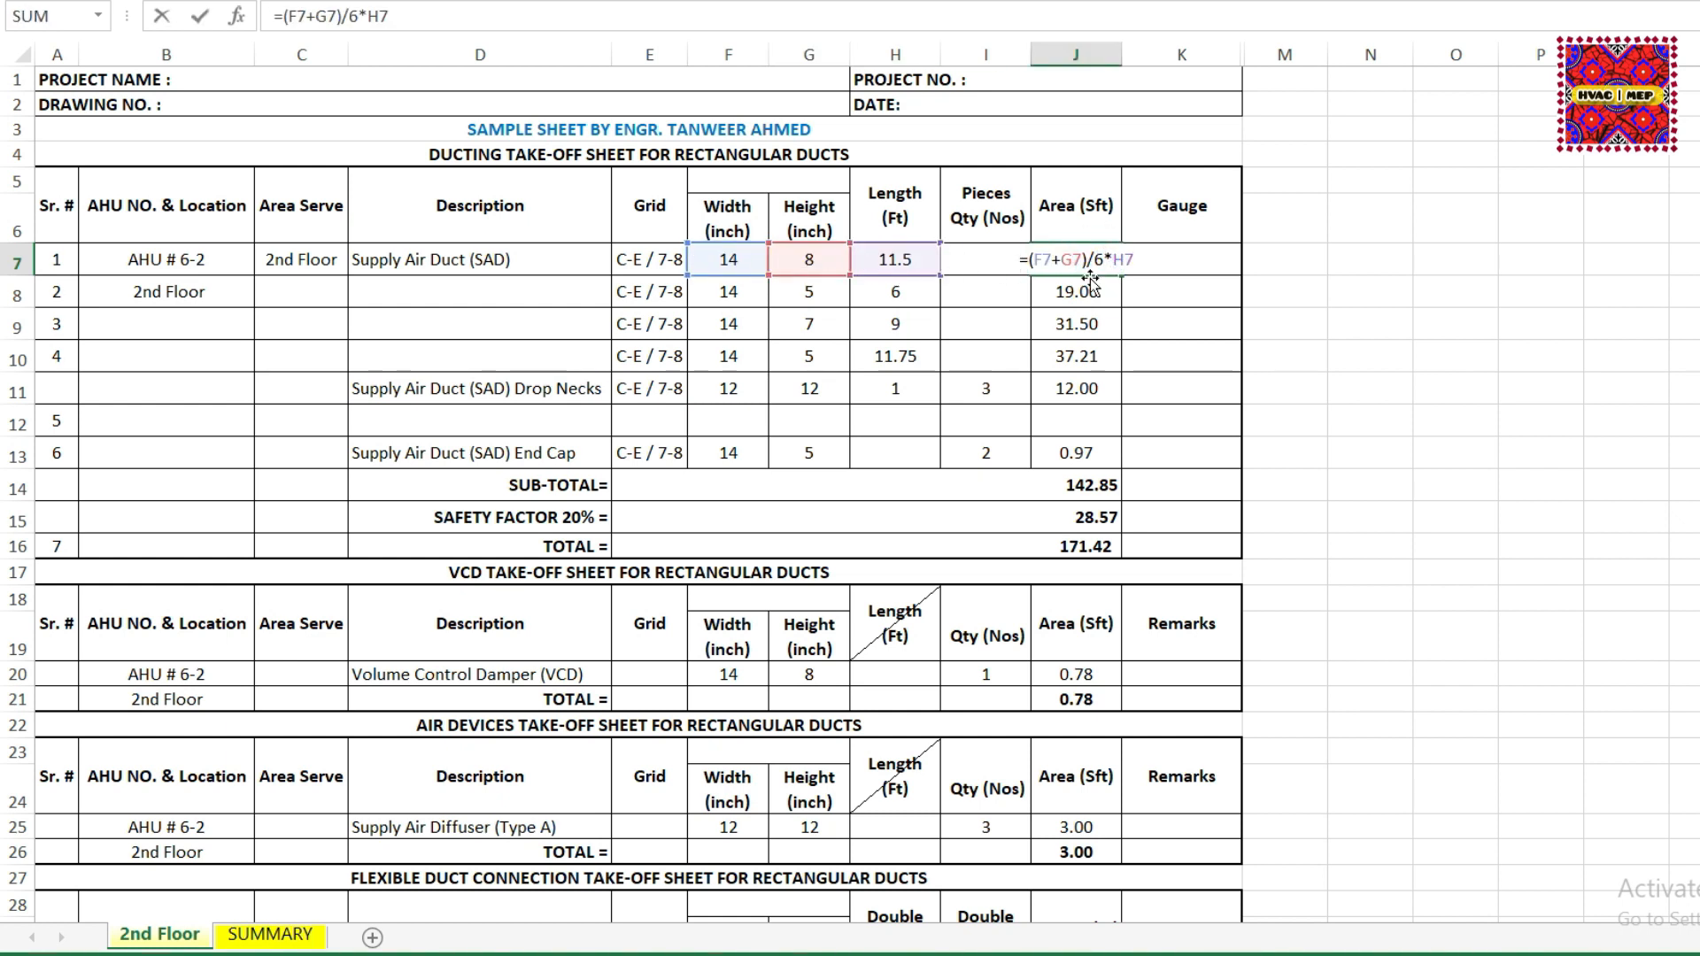
{"action": "key", "text": "Escape"}
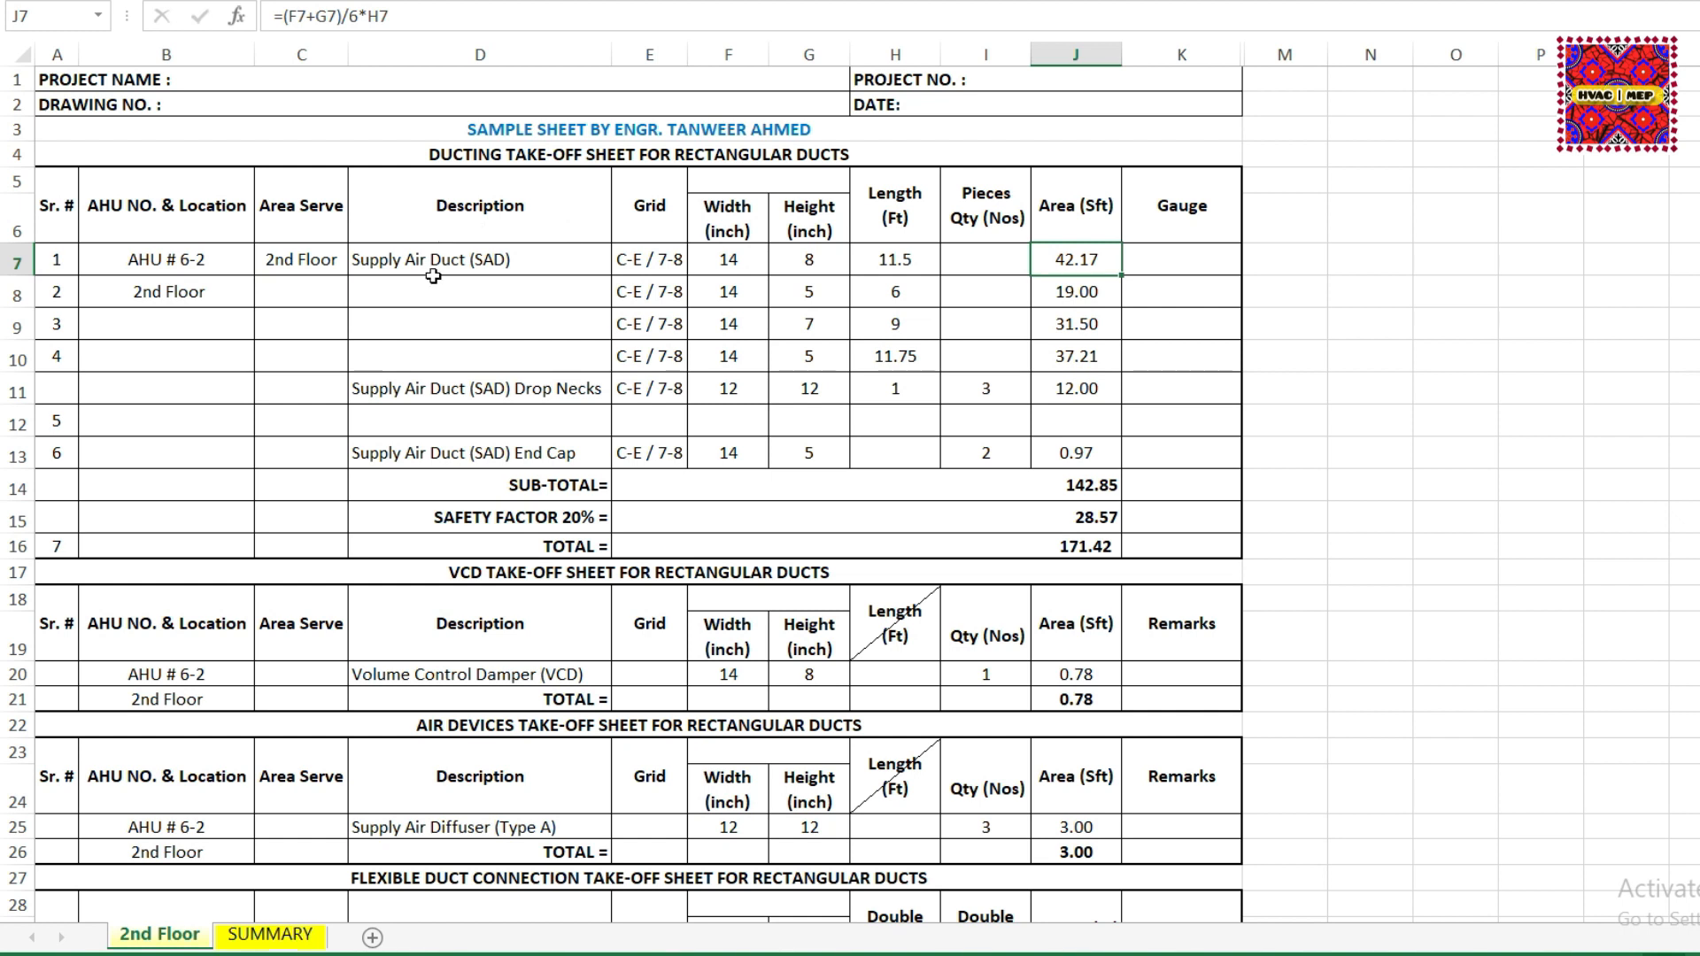
Check the Supply Air Duct Drop Necks and End Cap rows and the formula behind the ducting total.
{"action": "left_click", "coordinate": [532, 394]}
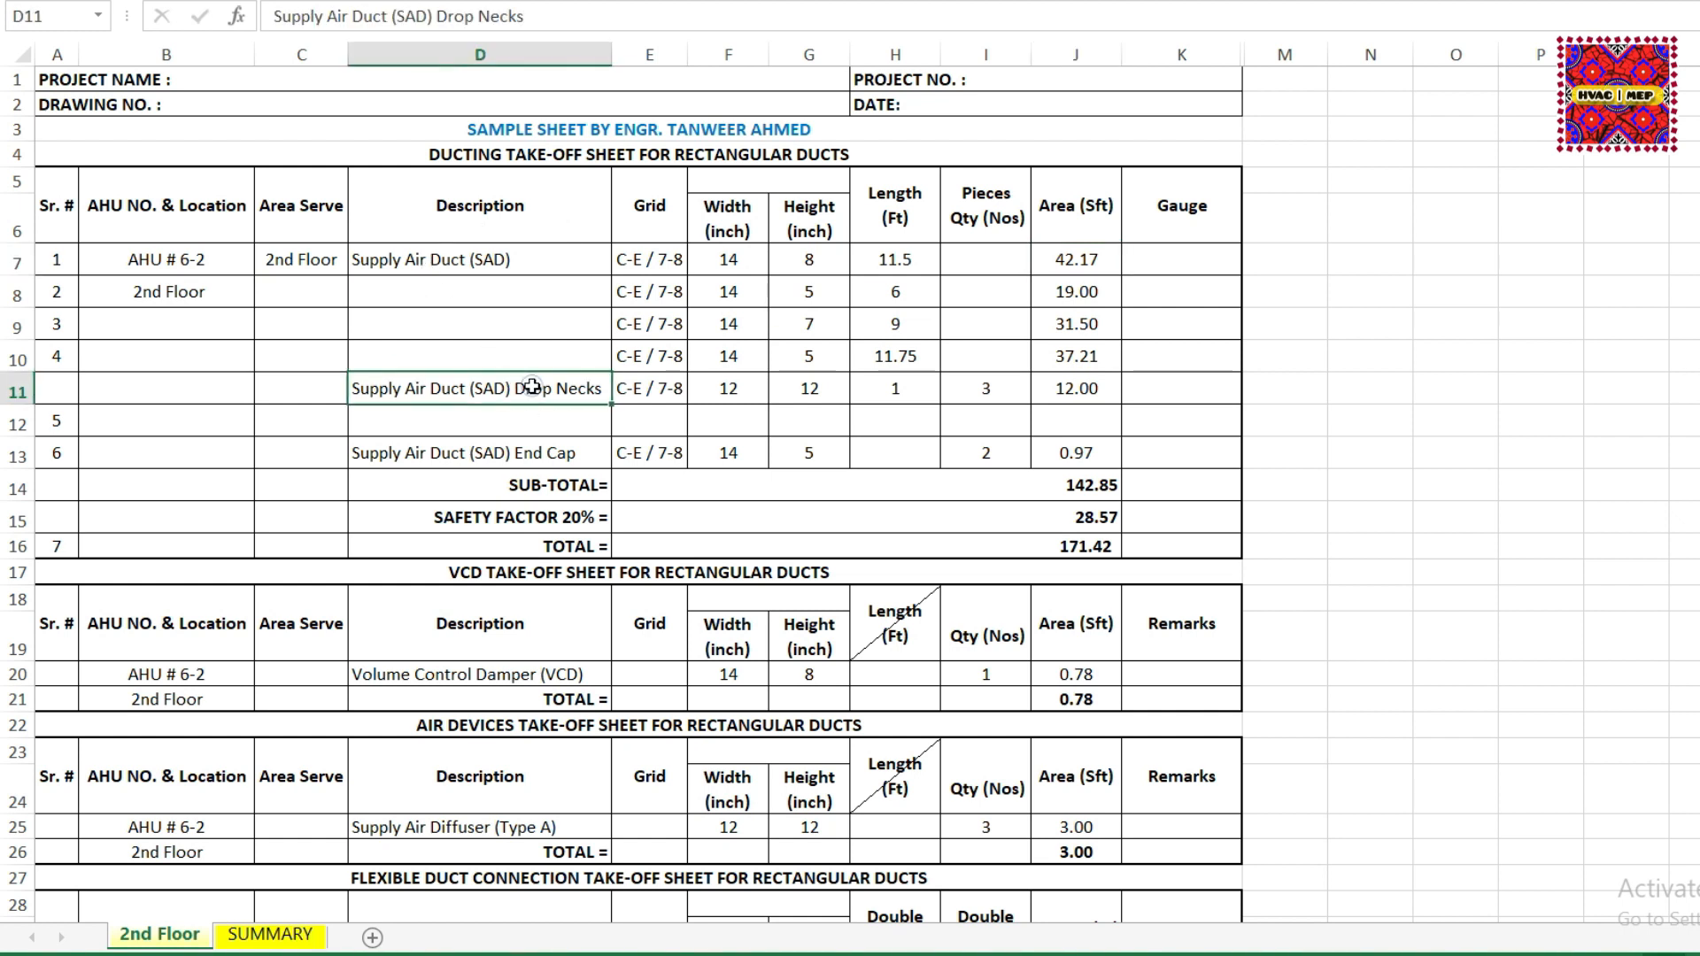
{"action": "left_click", "coordinate": [547, 451]}
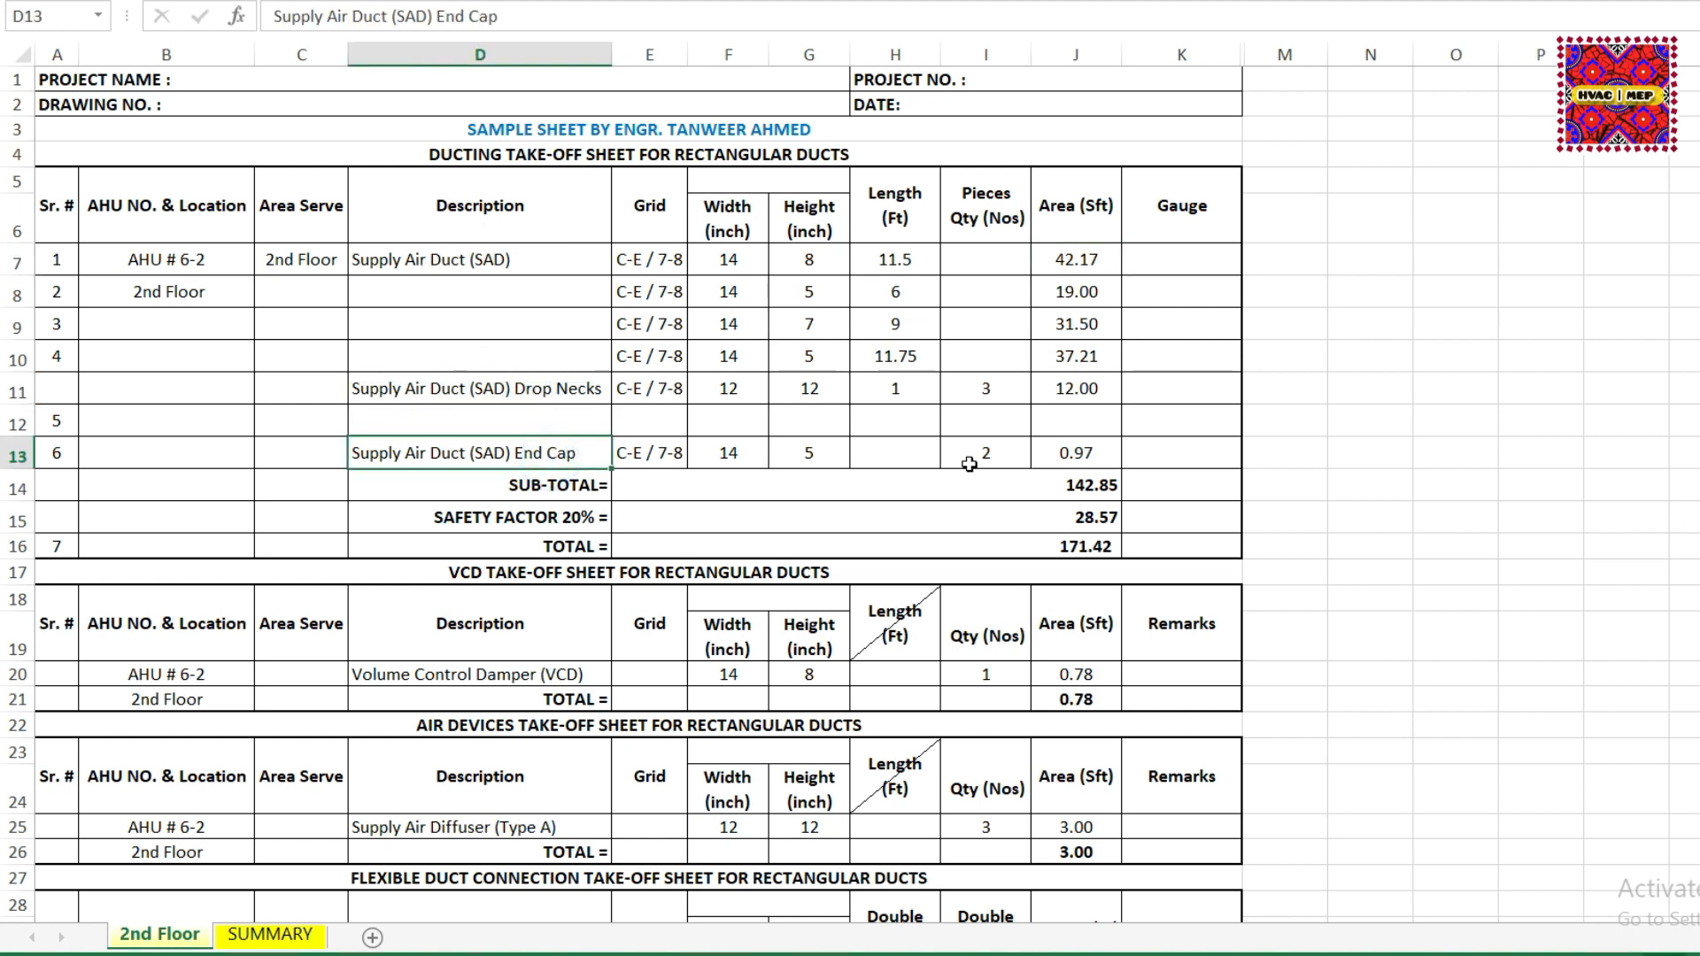
{"action": "left_click", "coordinate": [1096, 545]}
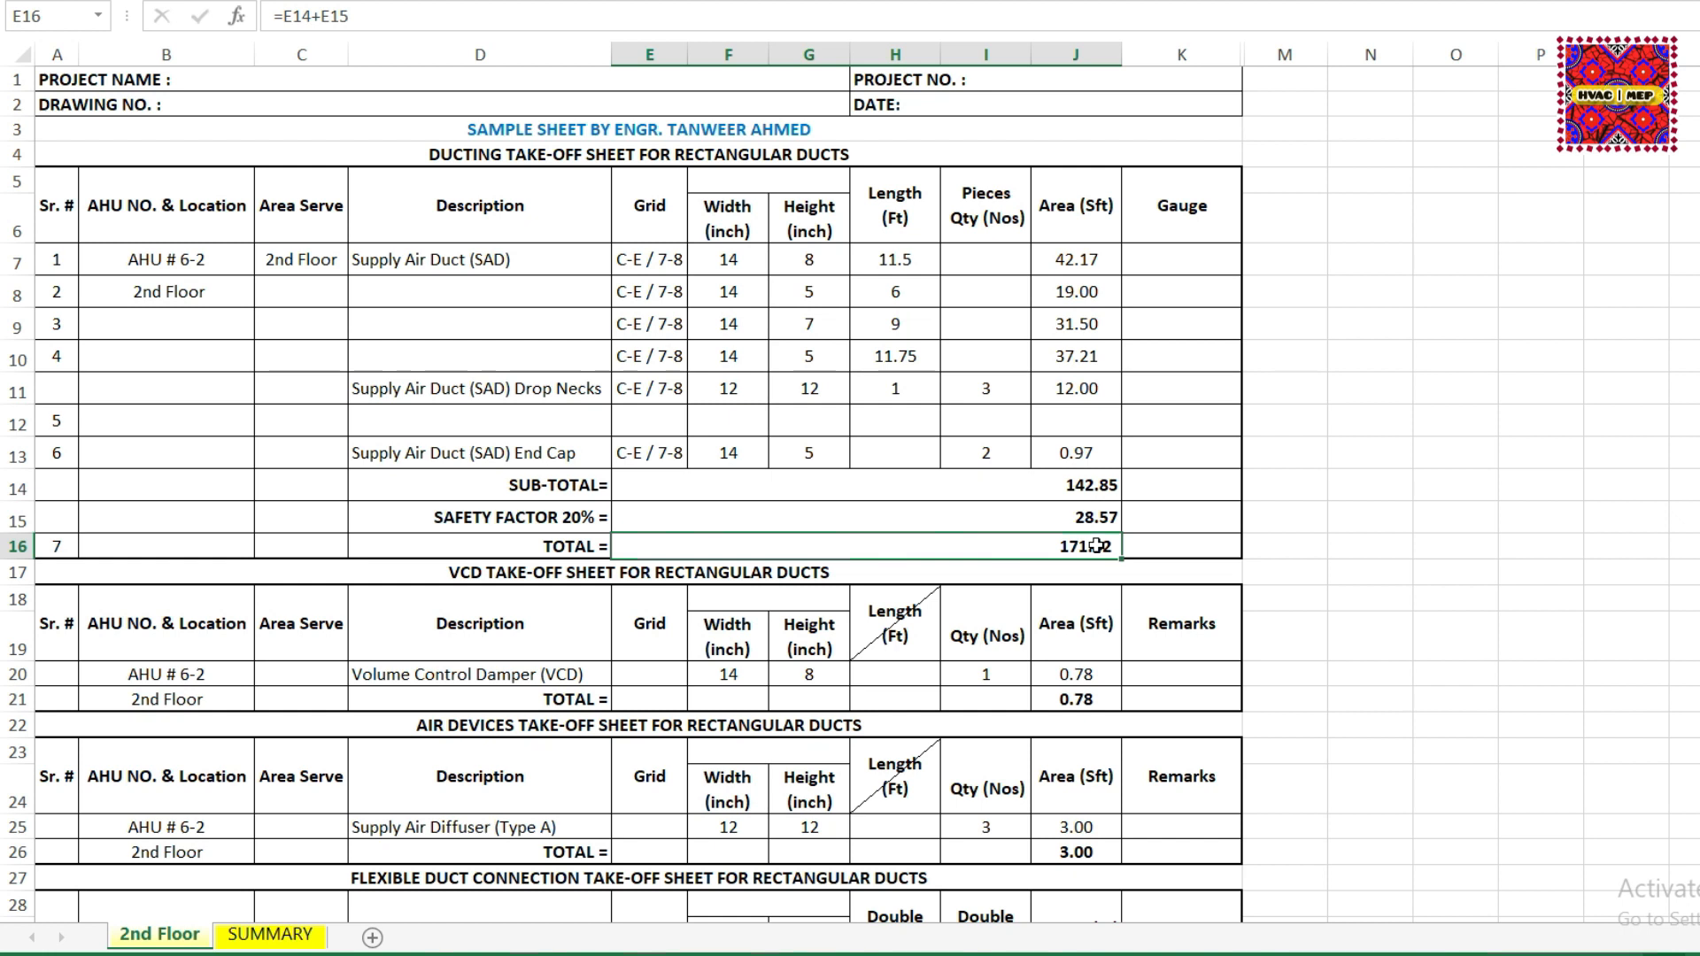
Inspect the 2nd Floor G.I Sheet link and TOTAL QTY formula on the SUMMARY sheet, and view the VCD, FD & Diffusers summary.
{"action": "left_click", "coordinate": [310, 943]}
{"action": "left_click", "coordinate": [568, 350]}
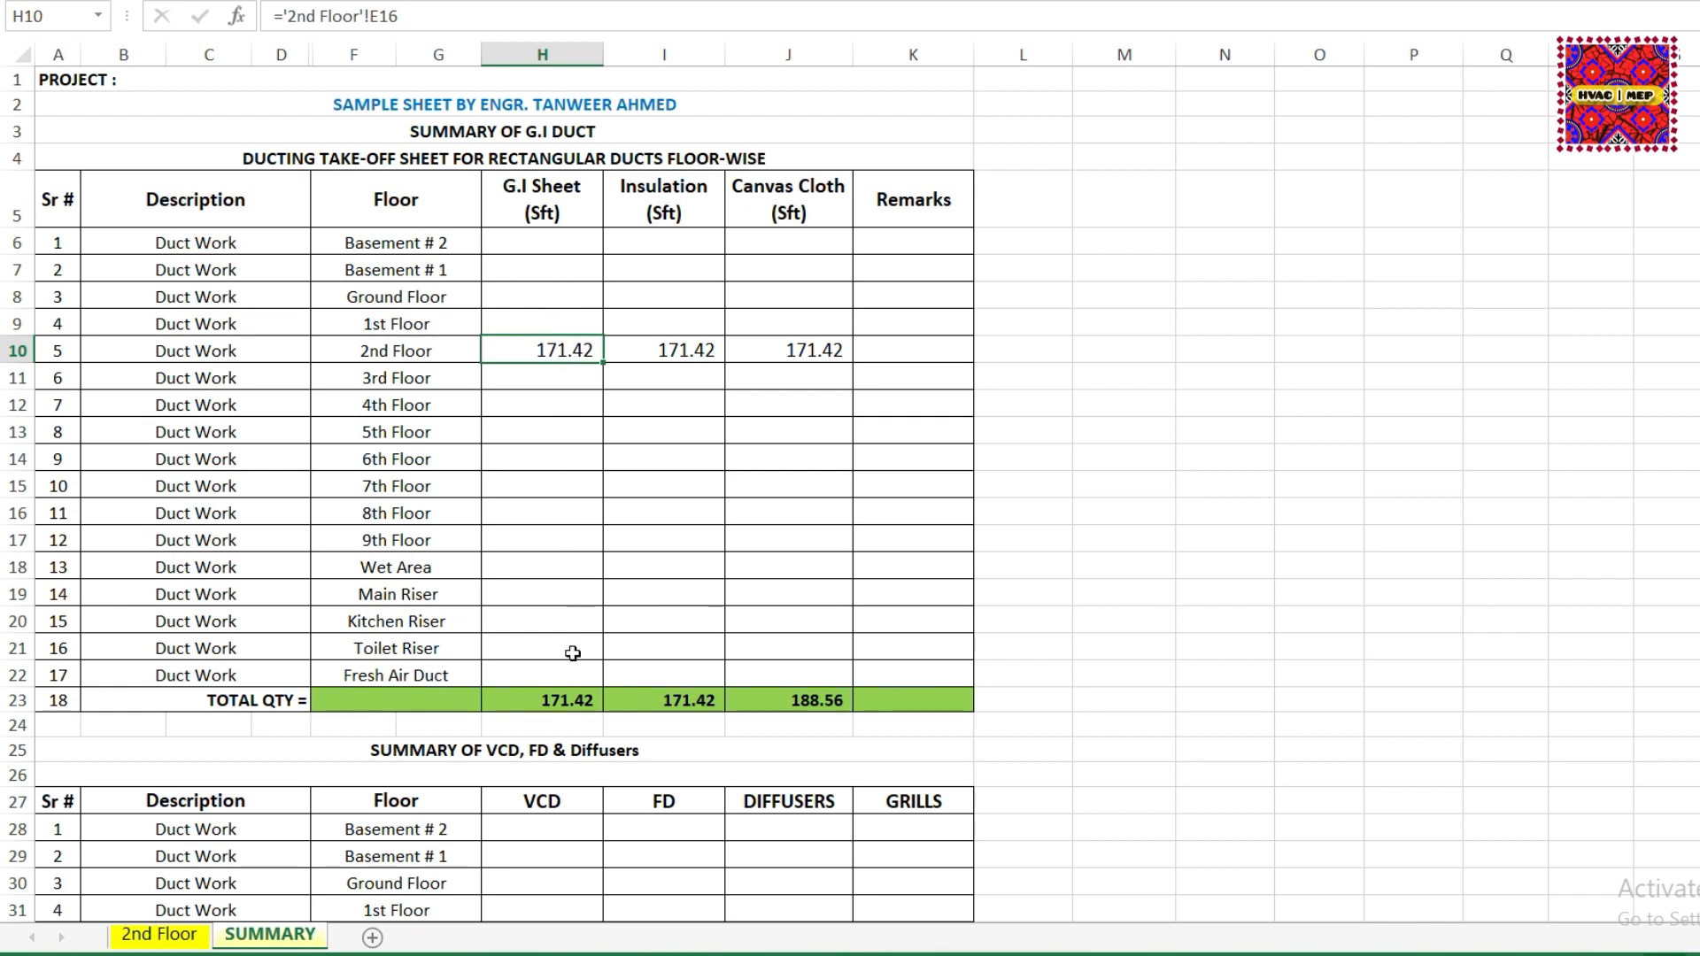
{"action": "left_click", "coordinate": [549, 699]}
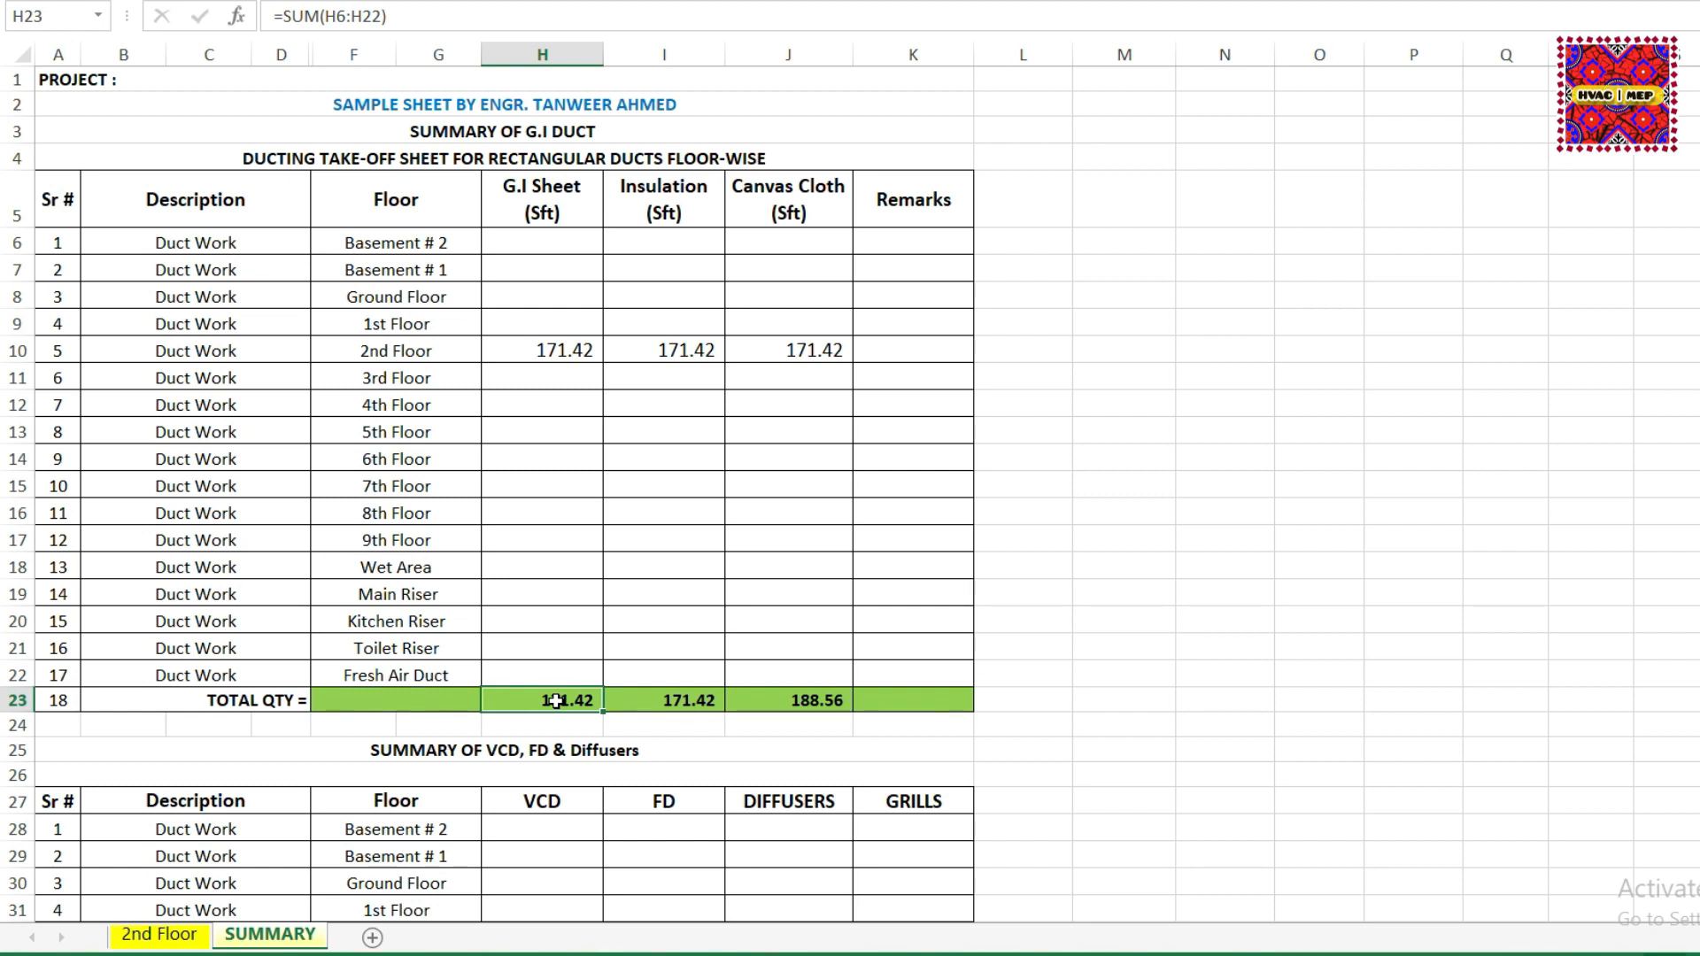
{"action": "scroll", "coordinate": [555, 700], "scroll_direction": "down", "scroll_amount": 3}
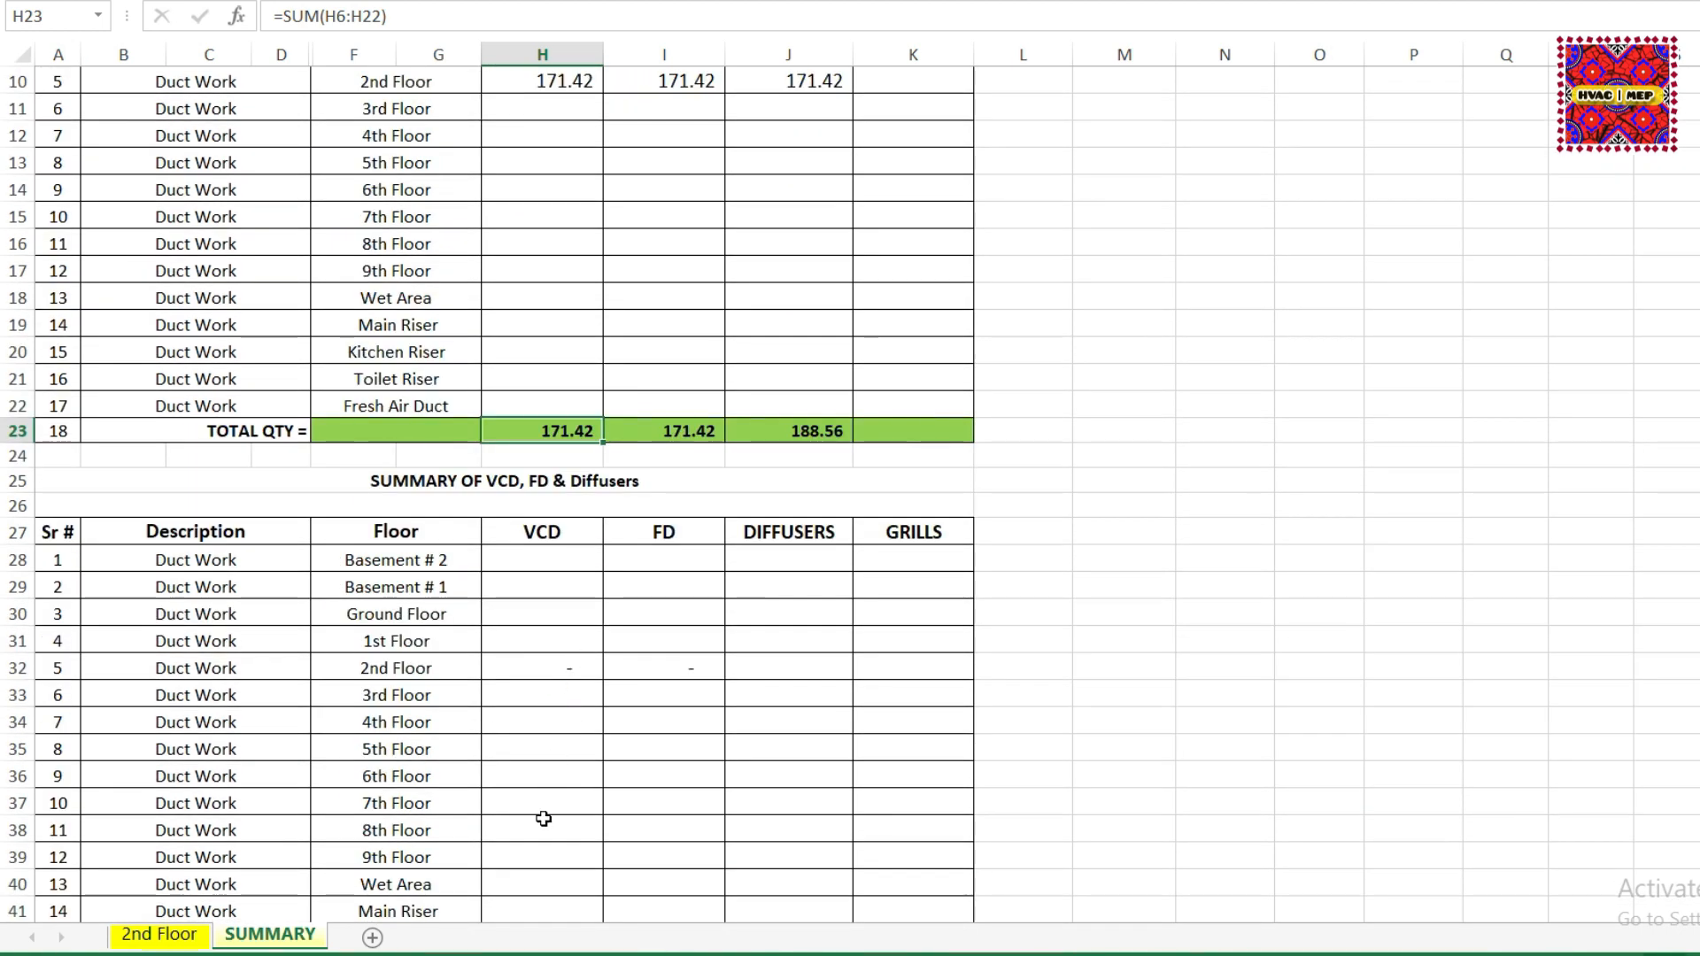
Inspect the TOTAL QTY formulas for VCD, FD and grills in the VCD, FD & Diffusers summary, leaving the cells unchanged.
{"action": "scroll", "coordinate": [544, 819], "scroll_direction": "down", "scroll_amount": 3}
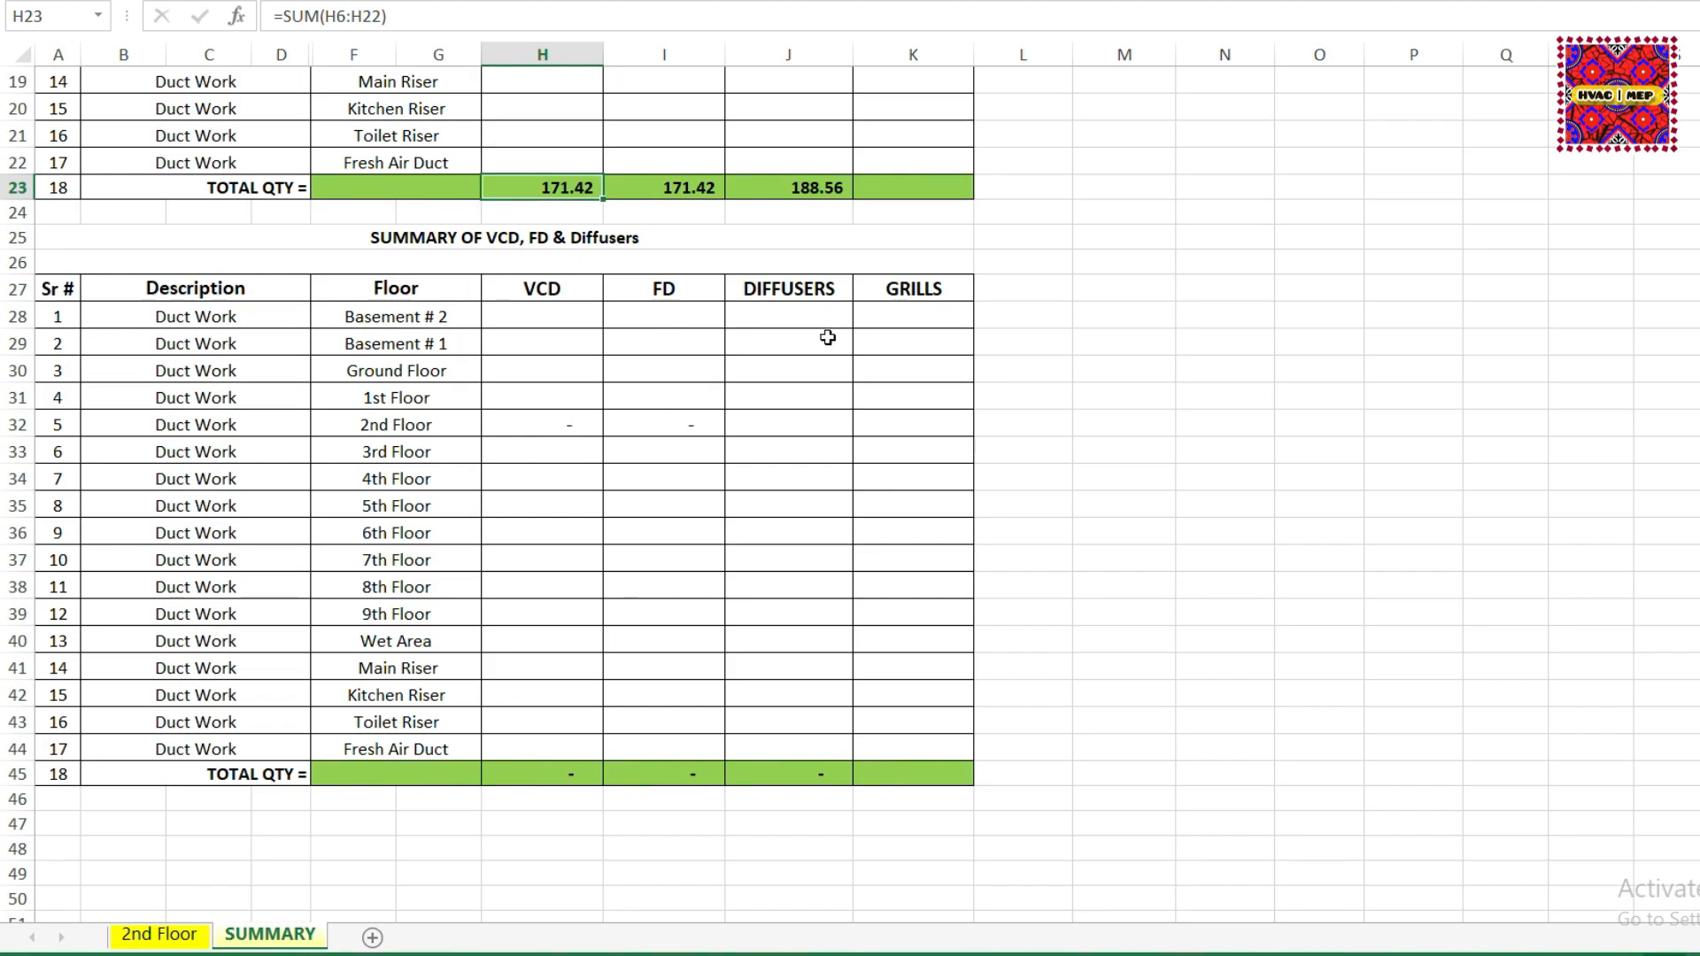
{"action": "left_click", "coordinate": [571, 774]}
{"action": "left_click", "coordinate": [672, 775]}
{"action": "left_click", "coordinate": [868, 774]}
{"action": "left_click", "coordinate": [699, 777]}
{"action": "left_click_drag", "start_coordinate": [699, 777], "coordinate": [544, 776]}
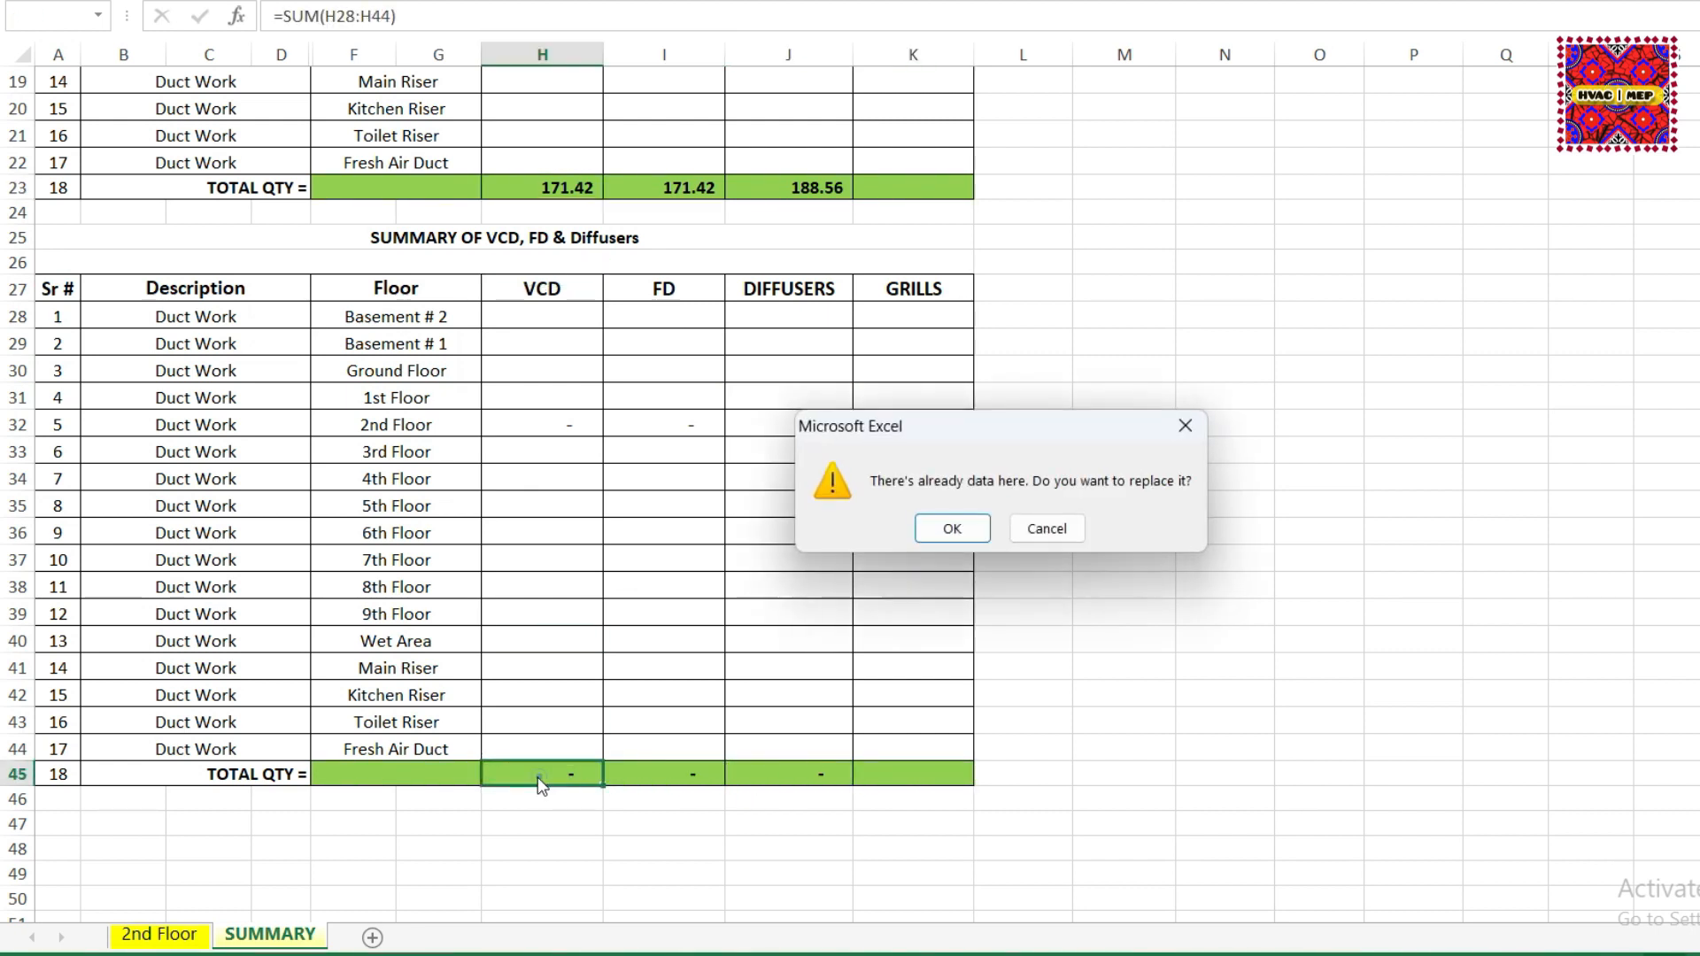
{"action": "left_click", "coordinate": [1047, 529]}
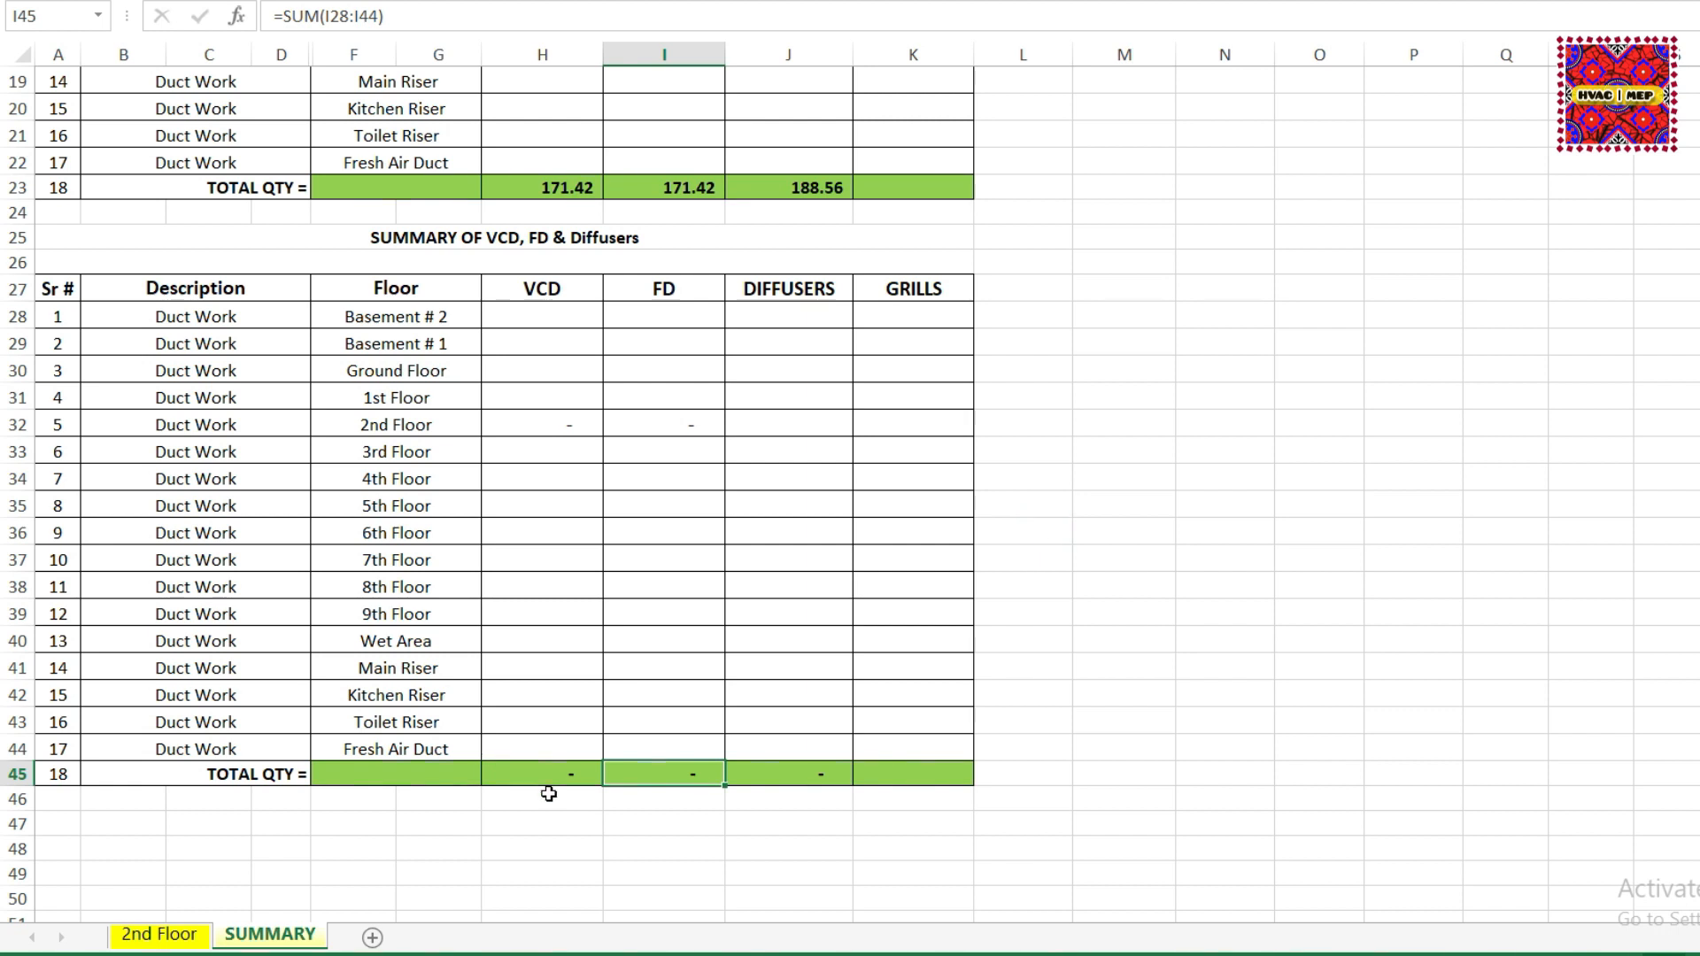
Review the ducting, VCD, air devices and flexible duct connection take-off tables on the 2nd Floor sheet.
{"action": "left_click", "coordinate": [196, 932]}
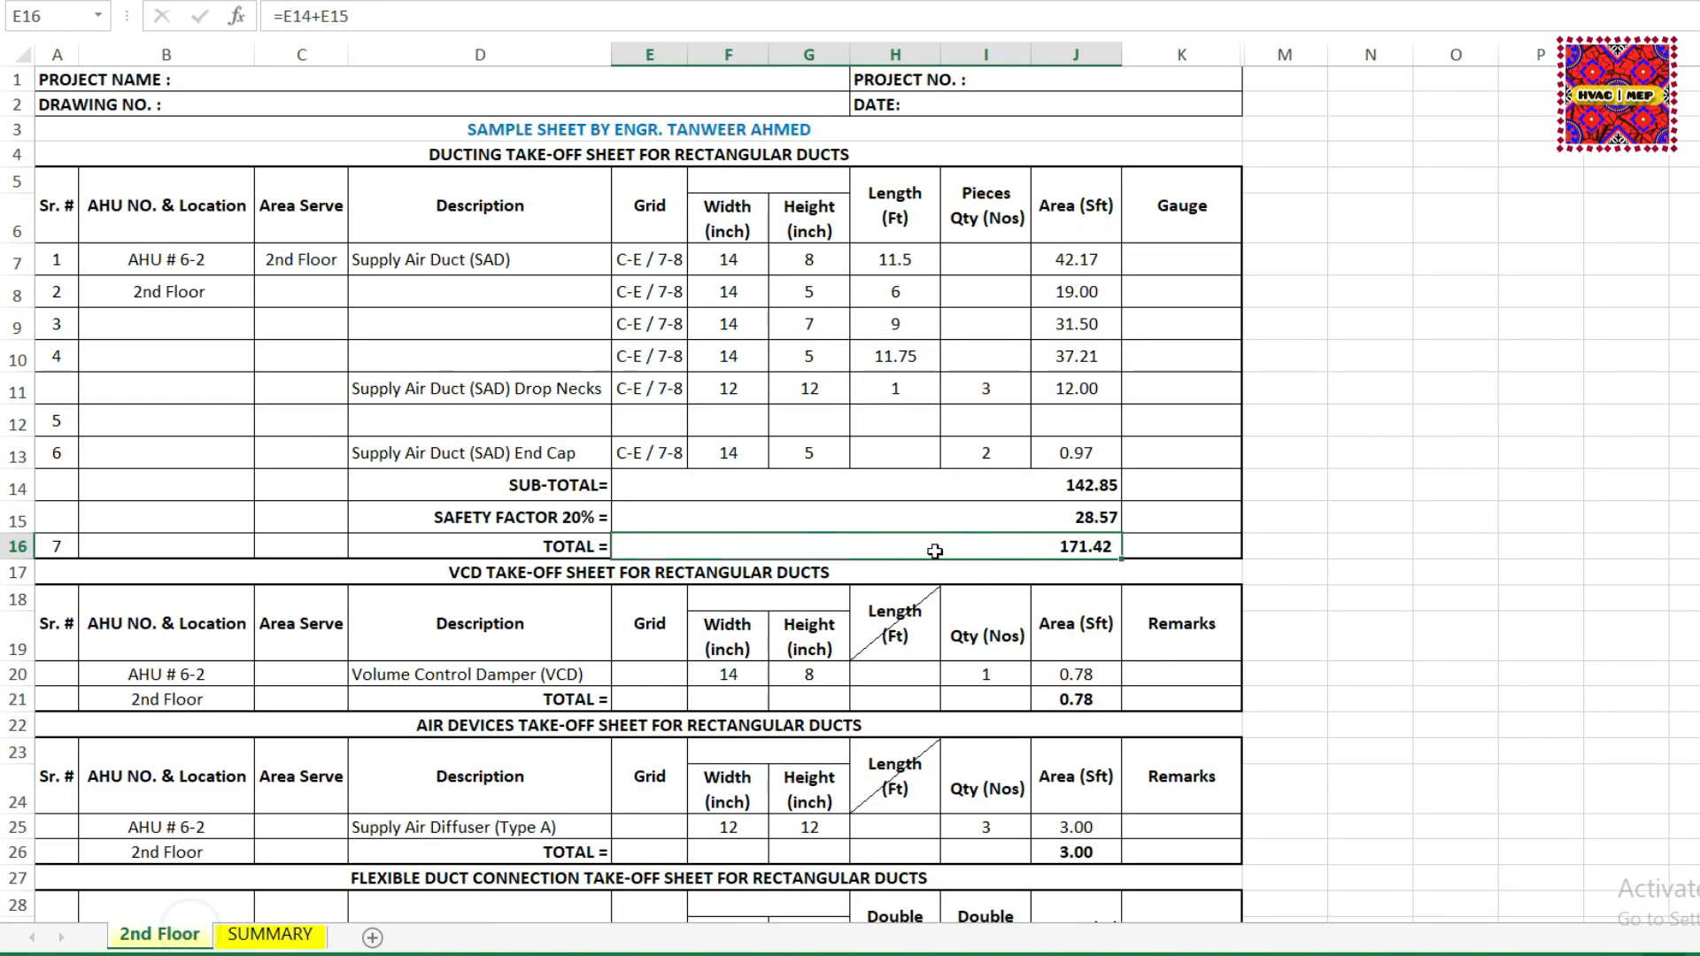
{"action": "scroll", "coordinate": [765, 301], "scroll_direction": "down", "scroll_amount": 2}
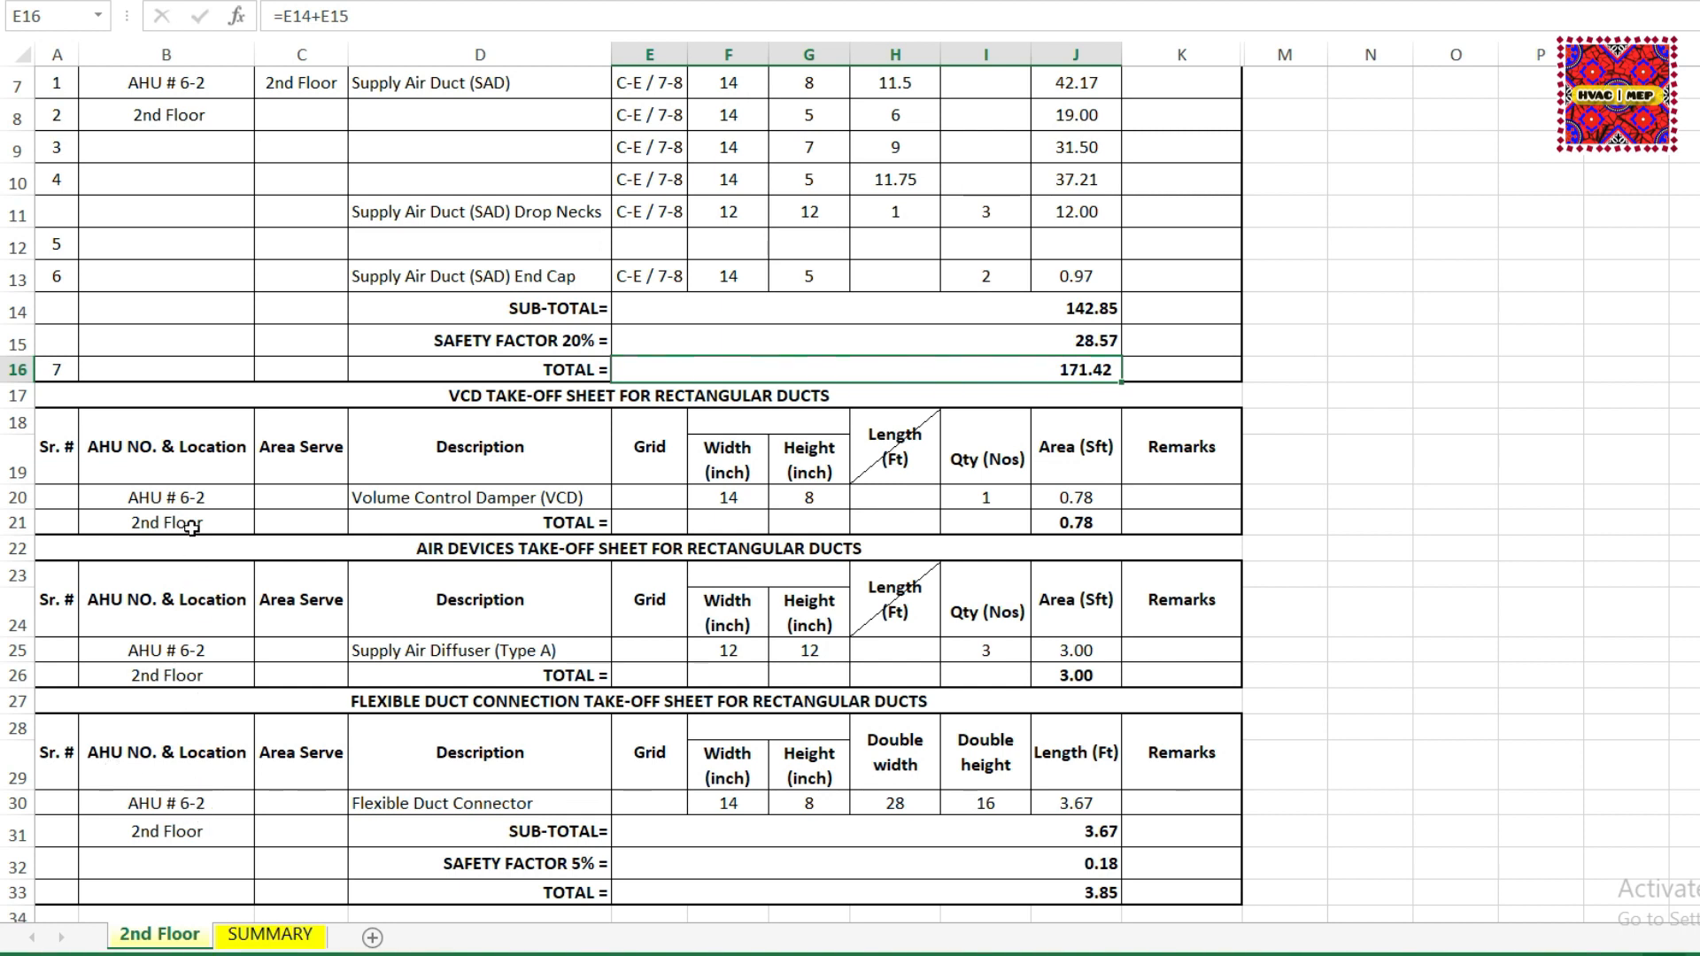
{"action": "scroll", "coordinate": [191, 526], "scroll_direction": "up", "scroll_amount": 2}
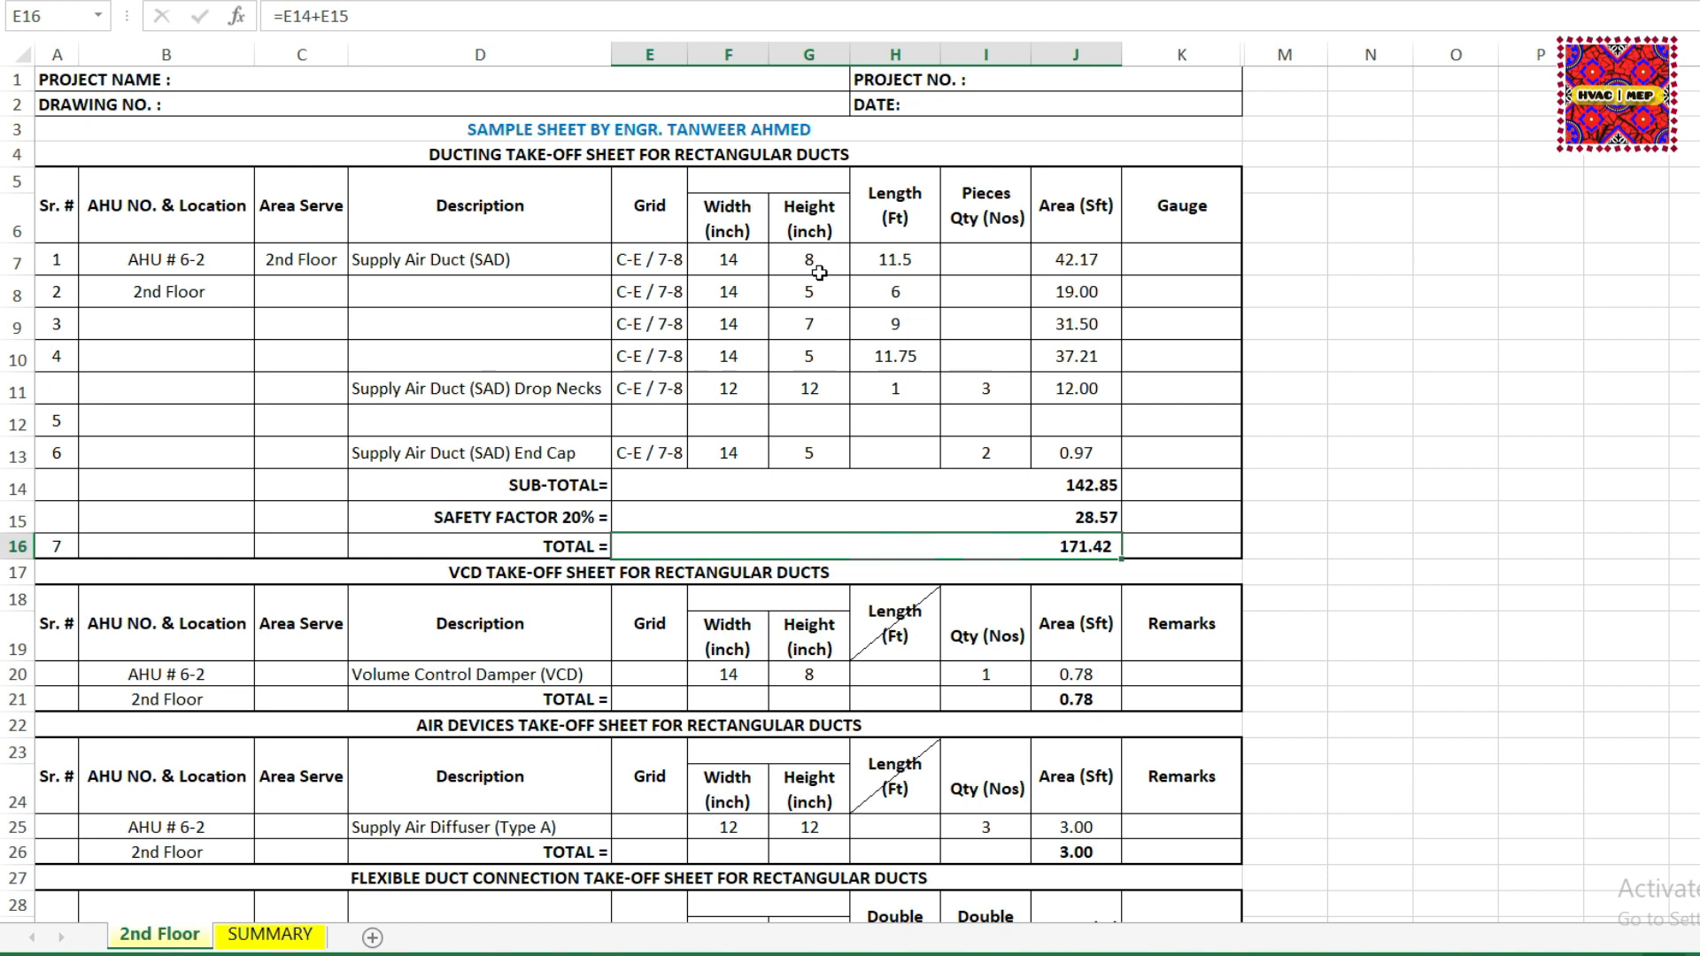
Switch to the Sample HVAC Drawing in AutoCAD and examine the single-line ducts on the Construction Drawing's 2nd Floor Plan.
{"action": "left_click", "coordinate": [1202, 912]}
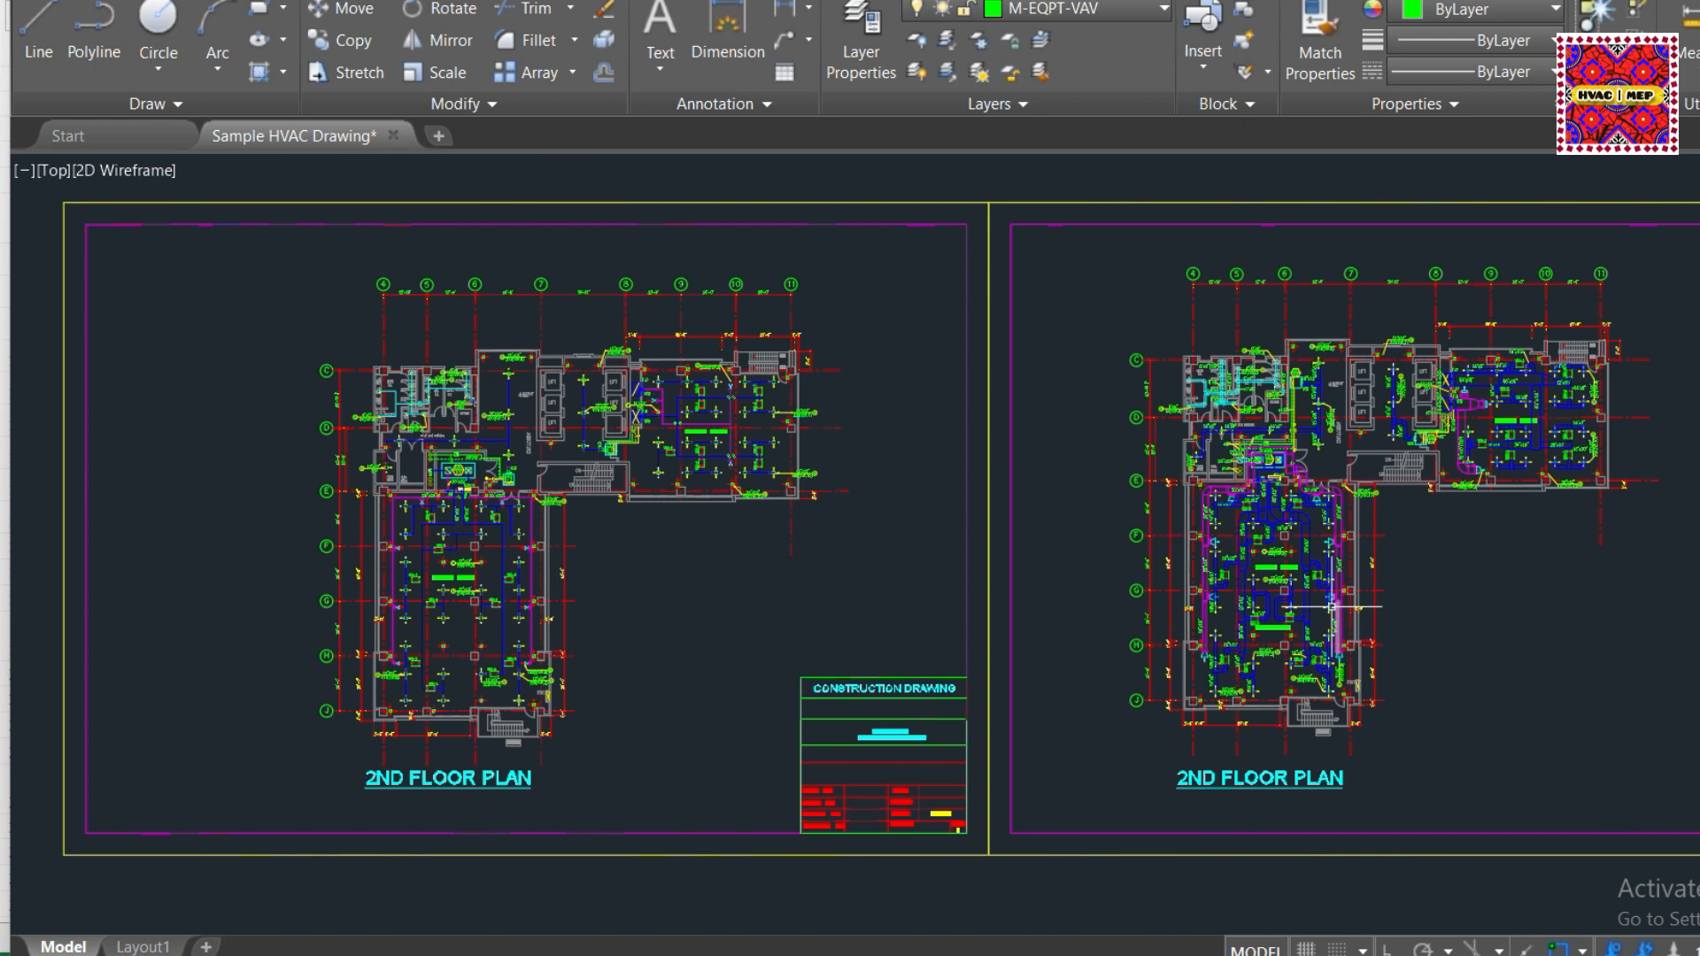
{"action": "scroll", "coordinate": [551, 643], "scroll_direction": "up", "scroll_amount": 6}
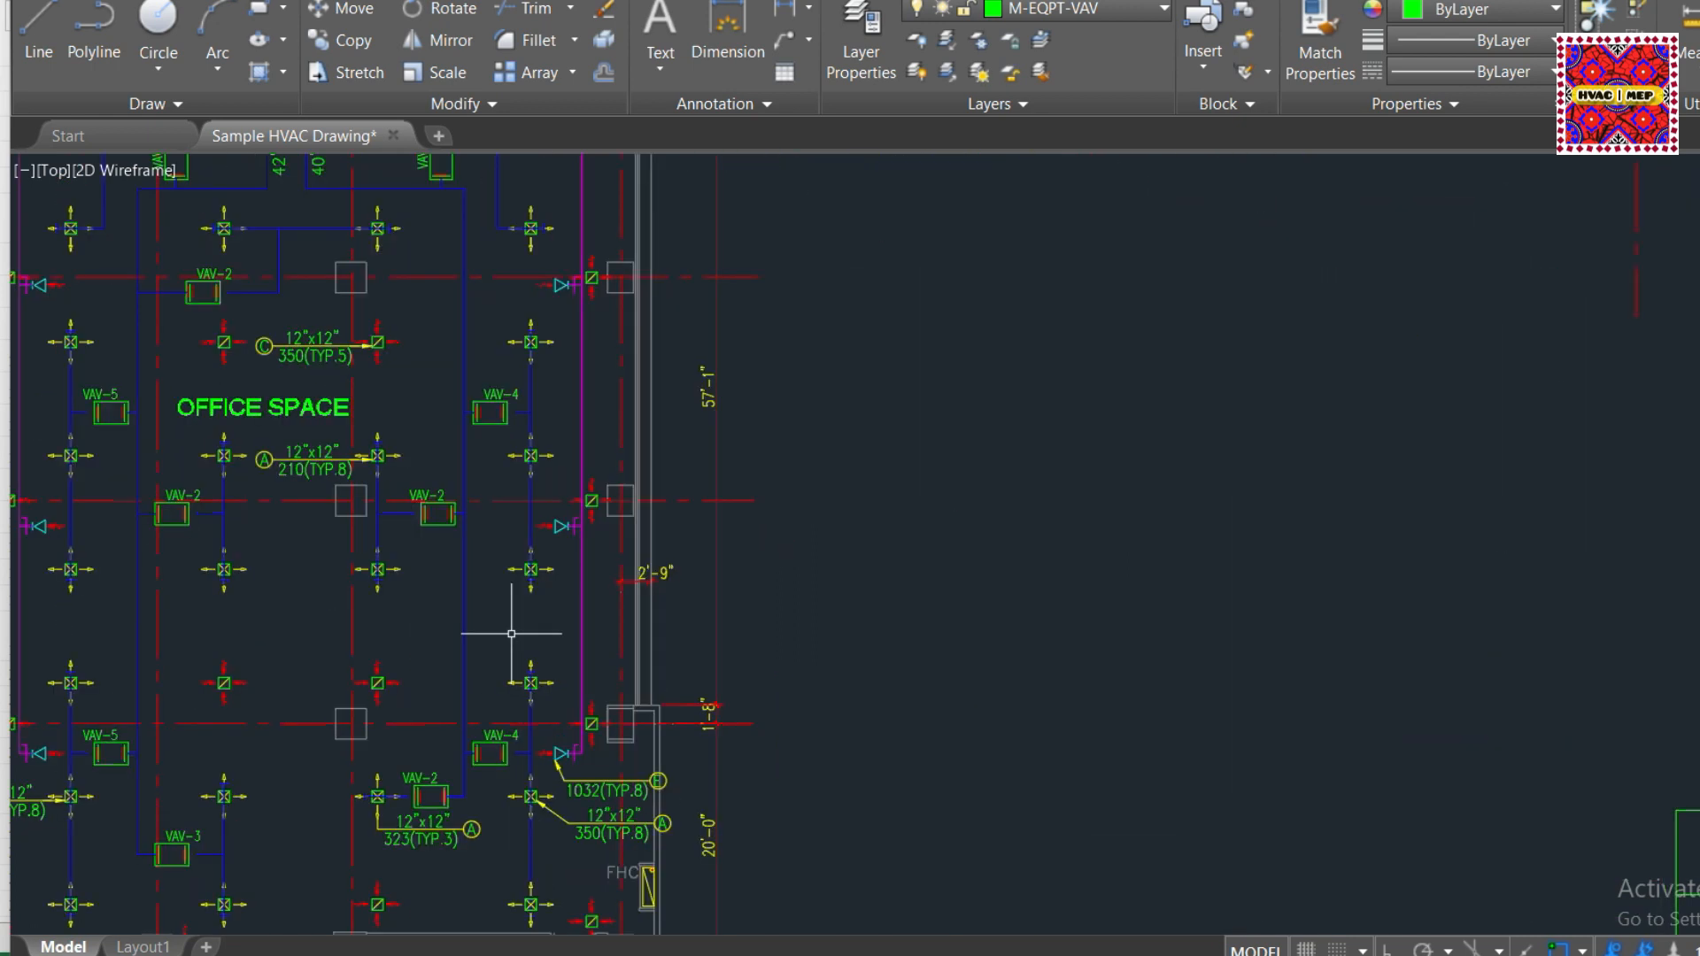
{"action": "mouse_move", "coordinate": [448, 292]}
{"action": "left_mouse_down"}
{"action": "mouse_move", "coordinate": [517, 546]}
{"action": "mouse_move", "coordinate": [607, 745]}
{"action": "left_mouse_up"}
{"action": "left_click_drag", "start_coordinate": [1437, 460], "coordinate": [1191, 810]}
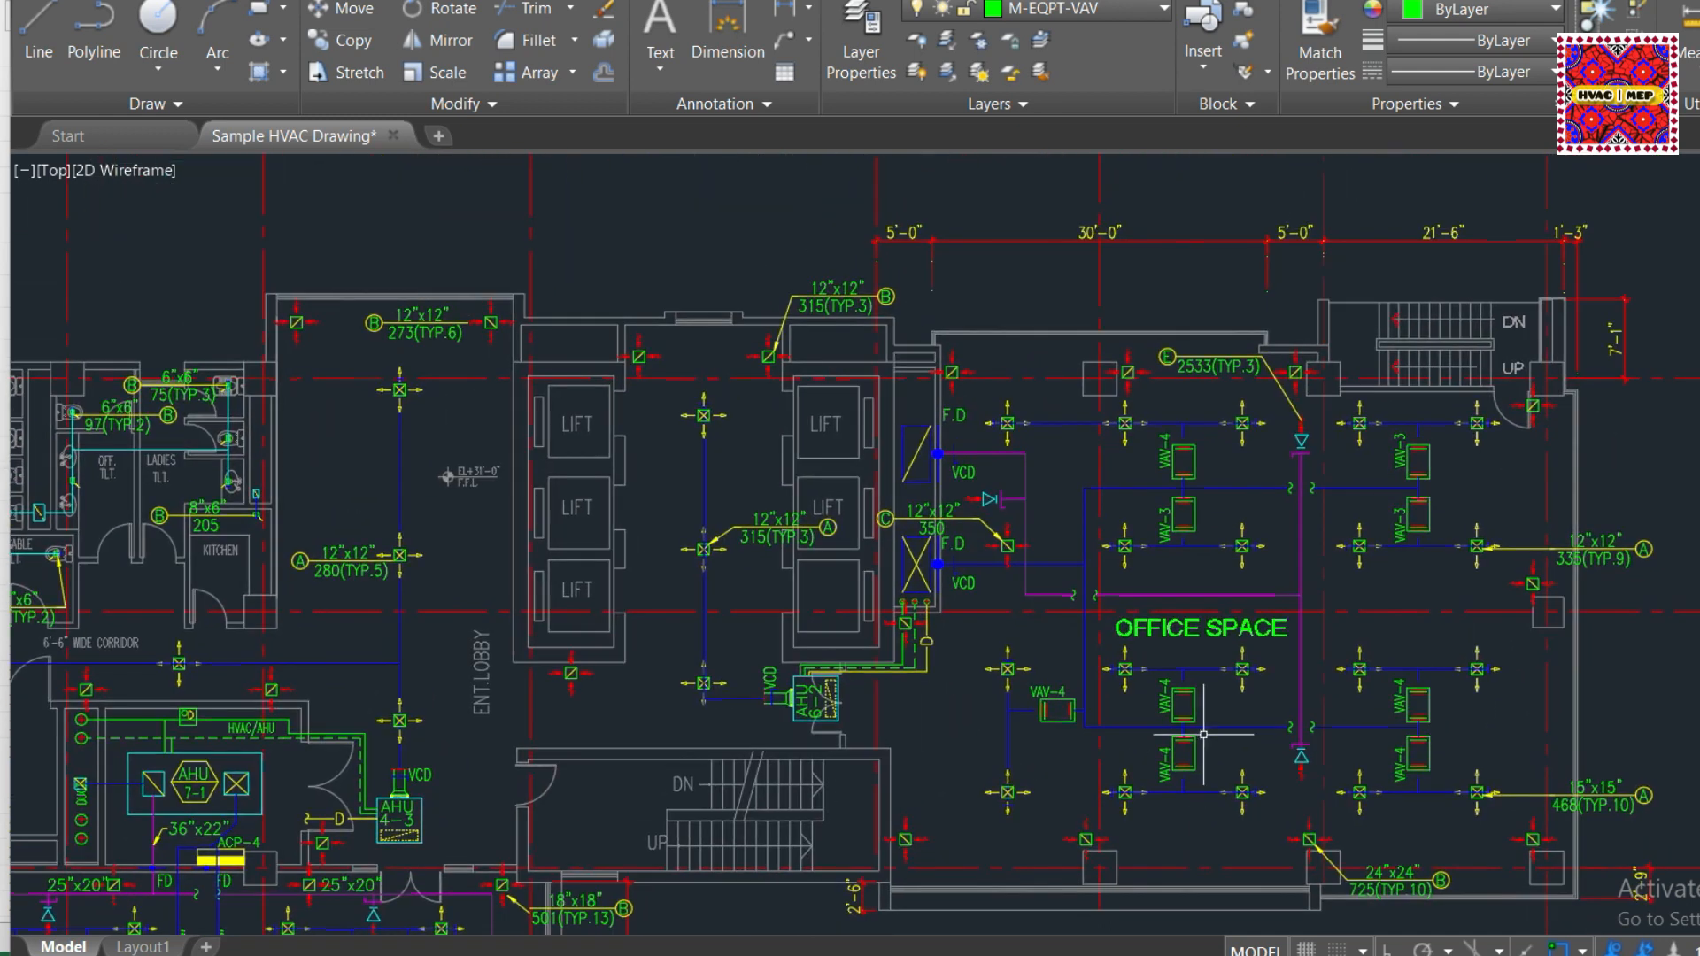
Examine the double-line ducts and their sizes on the second 2nd Floor Plan, from the office space to AHU 6-2.
{"action": "scroll", "coordinate": [901, 664], "scroll_direction": "down", "scroll_amount": 8}
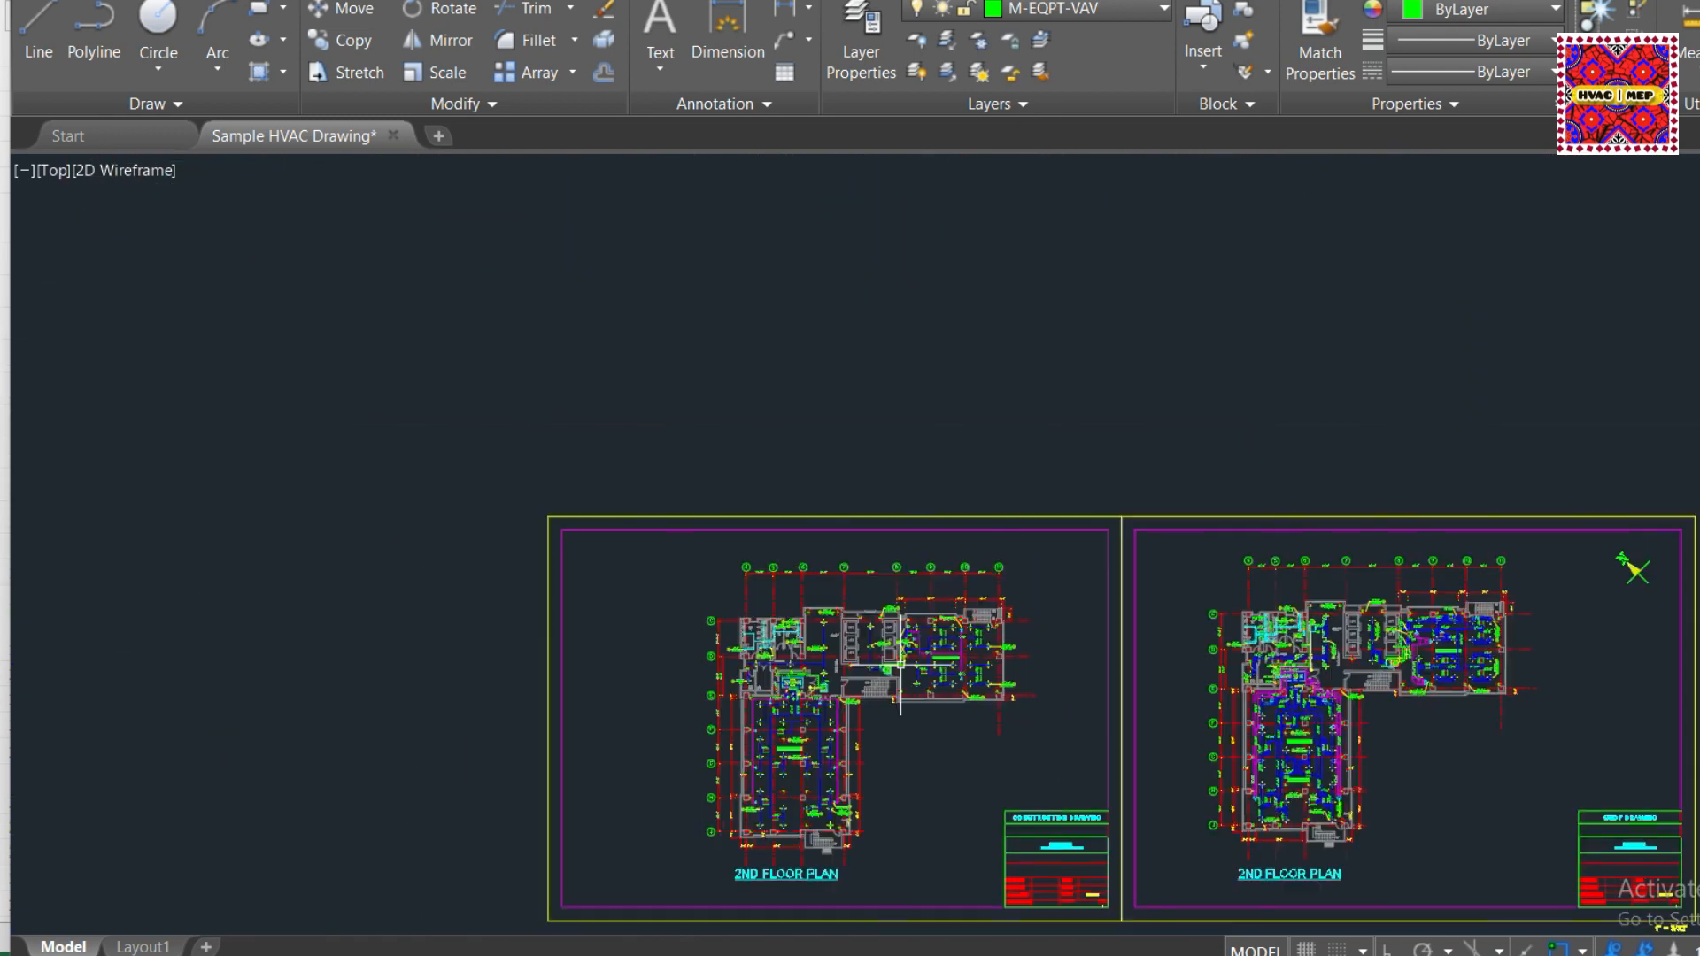
{"action": "left_click_drag", "start_coordinate": [1398, 736], "coordinate": [968, 617]}
{"action": "scroll", "coordinate": [915, 672], "scroll_direction": "up", "scroll_amount": 8}
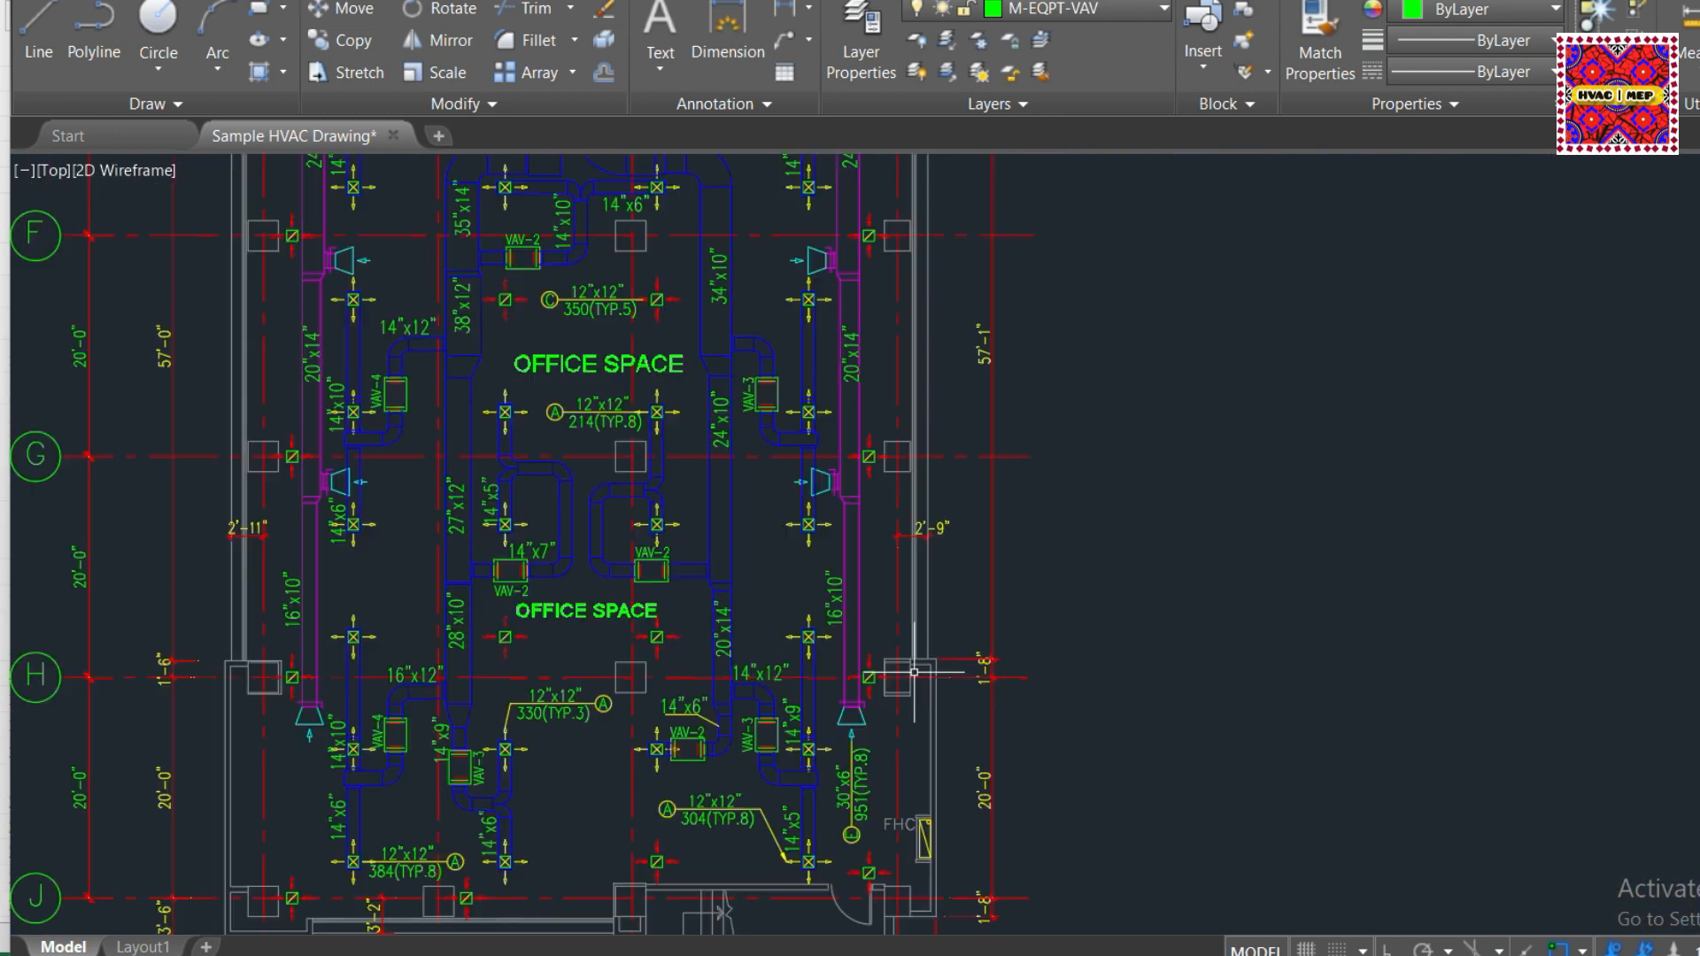
{"action": "scroll", "coordinate": [852, 496], "scroll_direction": "down", "scroll_amount": 2}
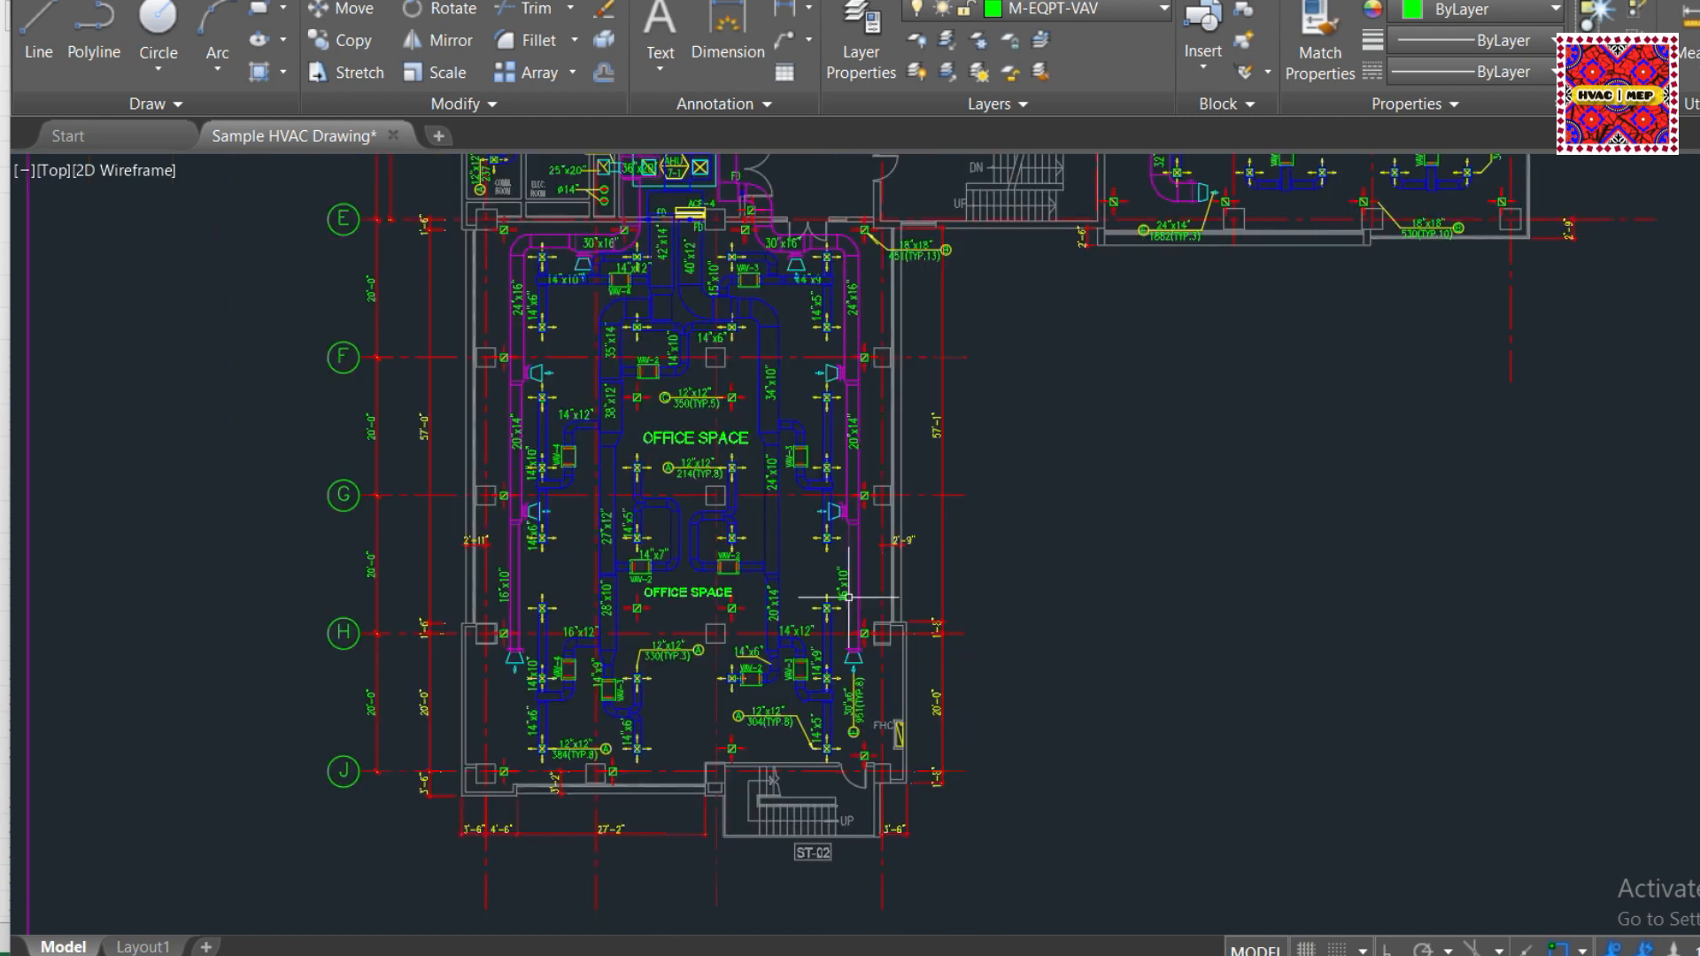
{"action": "scroll", "coordinate": [854, 372], "scroll_direction": "up", "scroll_amount": 2}
{"action": "left_click_drag", "start_coordinate": [854, 363], "coordinate": [925, 955]}
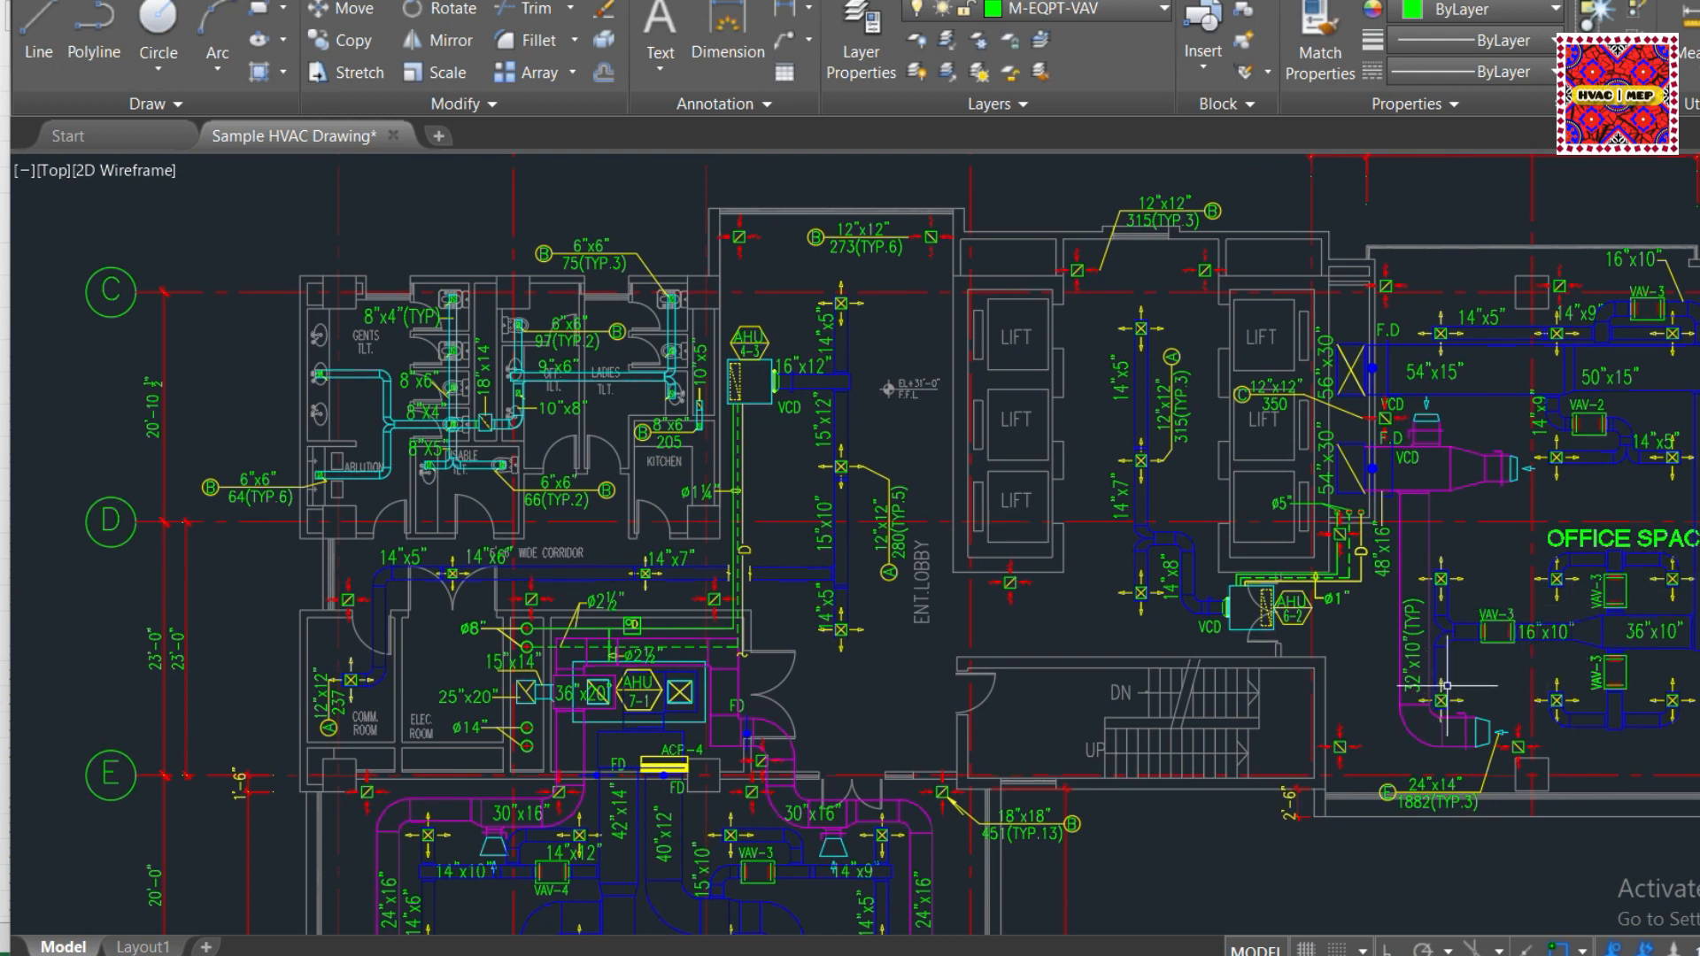
{"action": "scroll", "coordinate": [1276, 639], "scroll_direction": "up", "scroll_amount": 4}
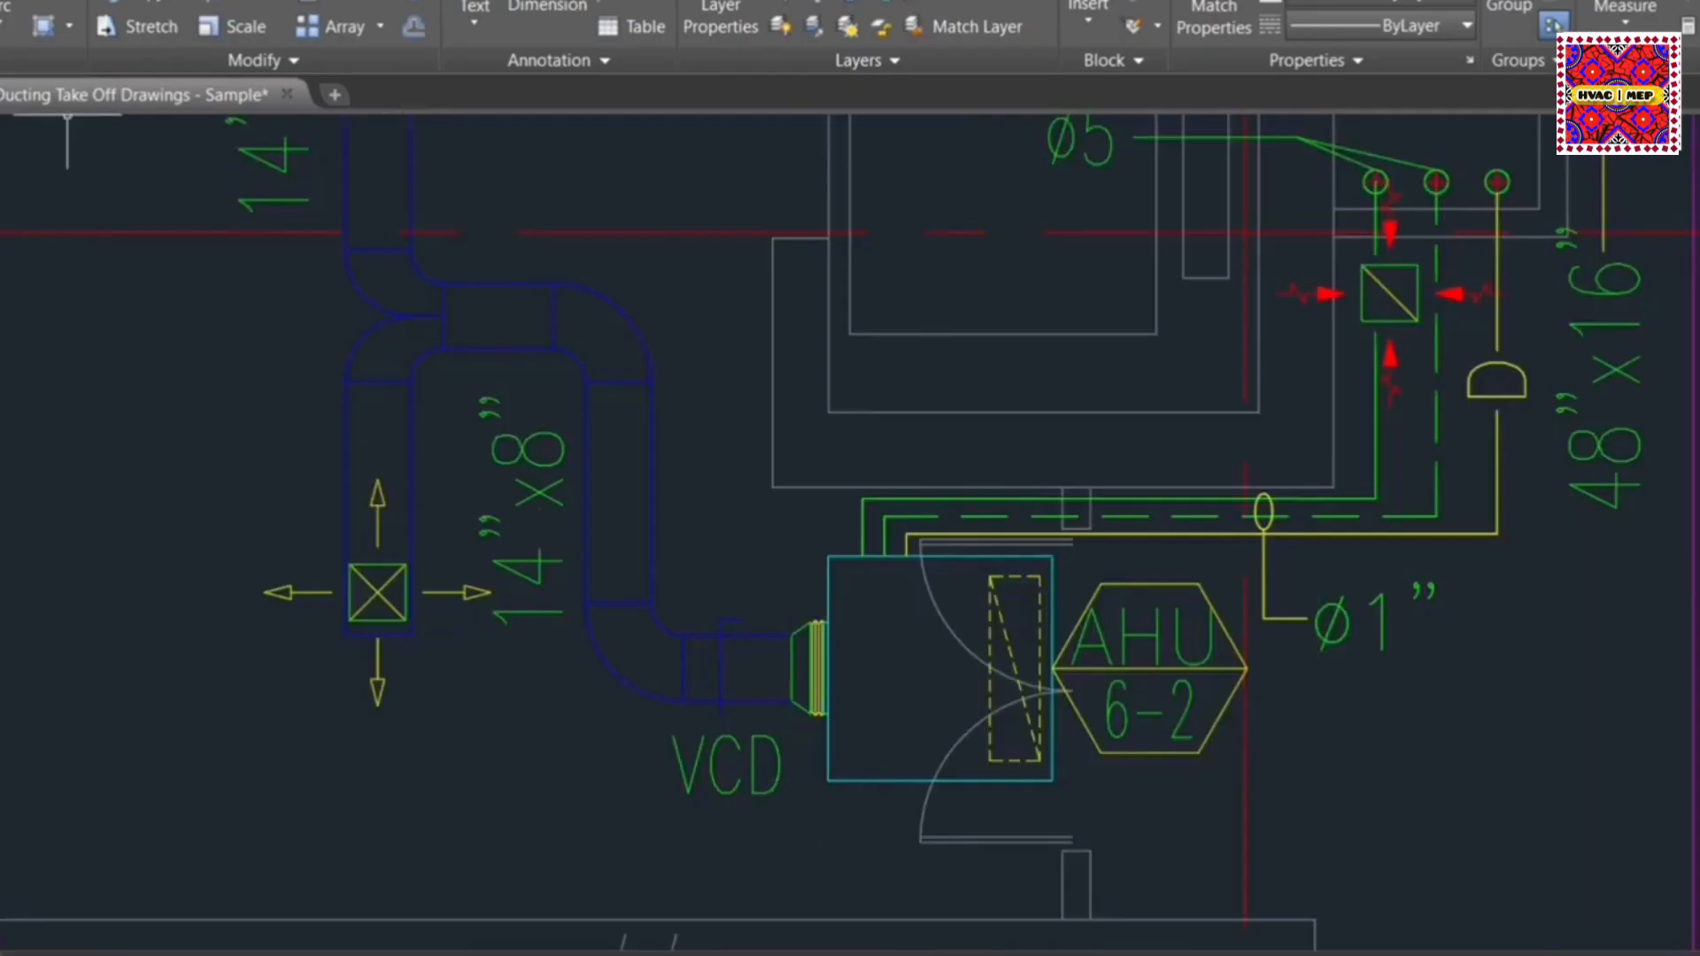
Draw a polyline along the centreline of the 14"x8" duct, from the AHU 6-2 connection to the start of the branch.
{"action": "type", "text": "pl"}
{"action": "key", "text": "Return"}
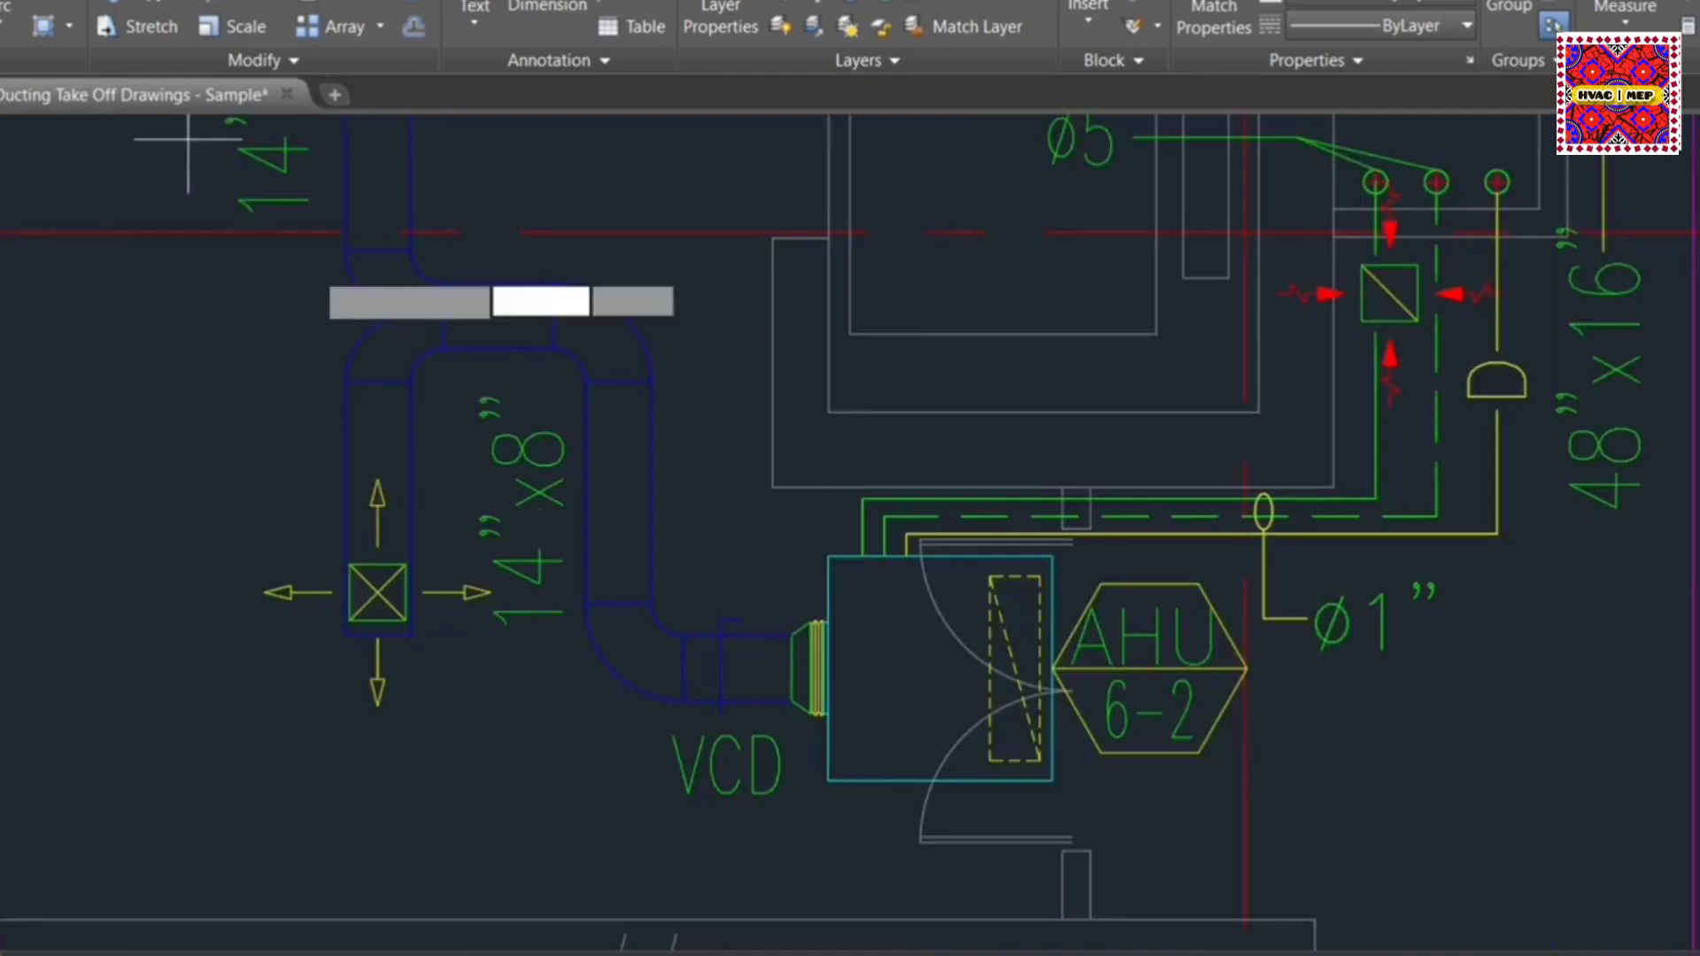
{"action": "left_click", "coordinate": [792, 668]}
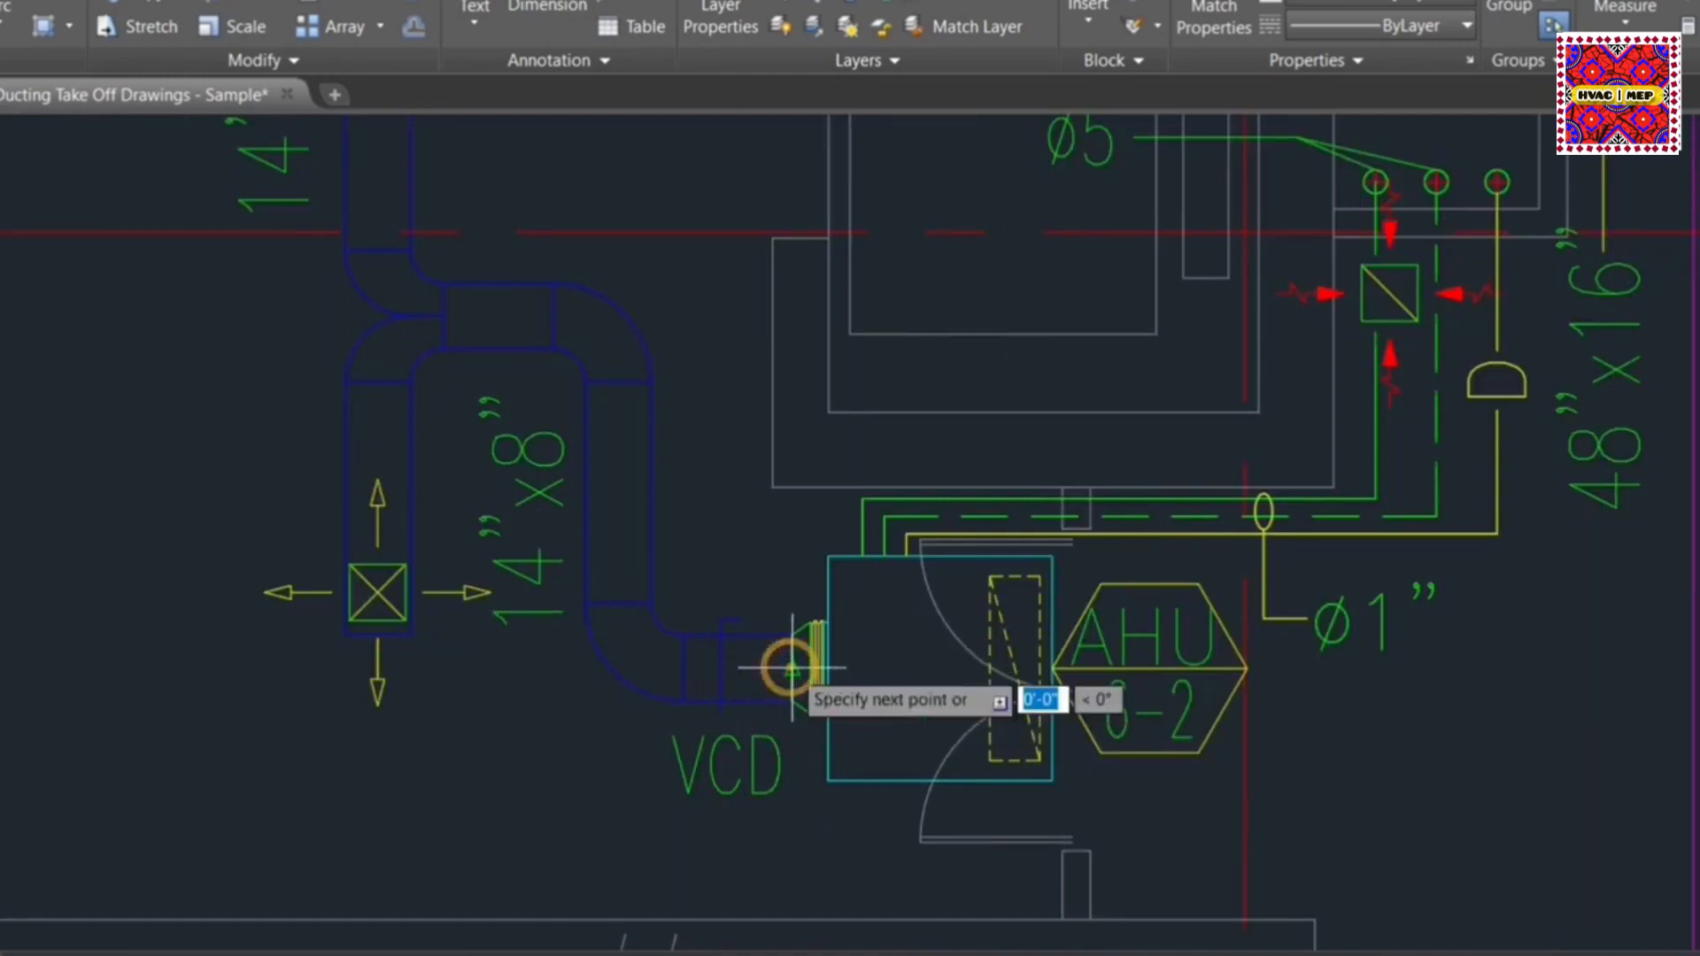
{"action": "left_click", "coordinate": [681, 668]}
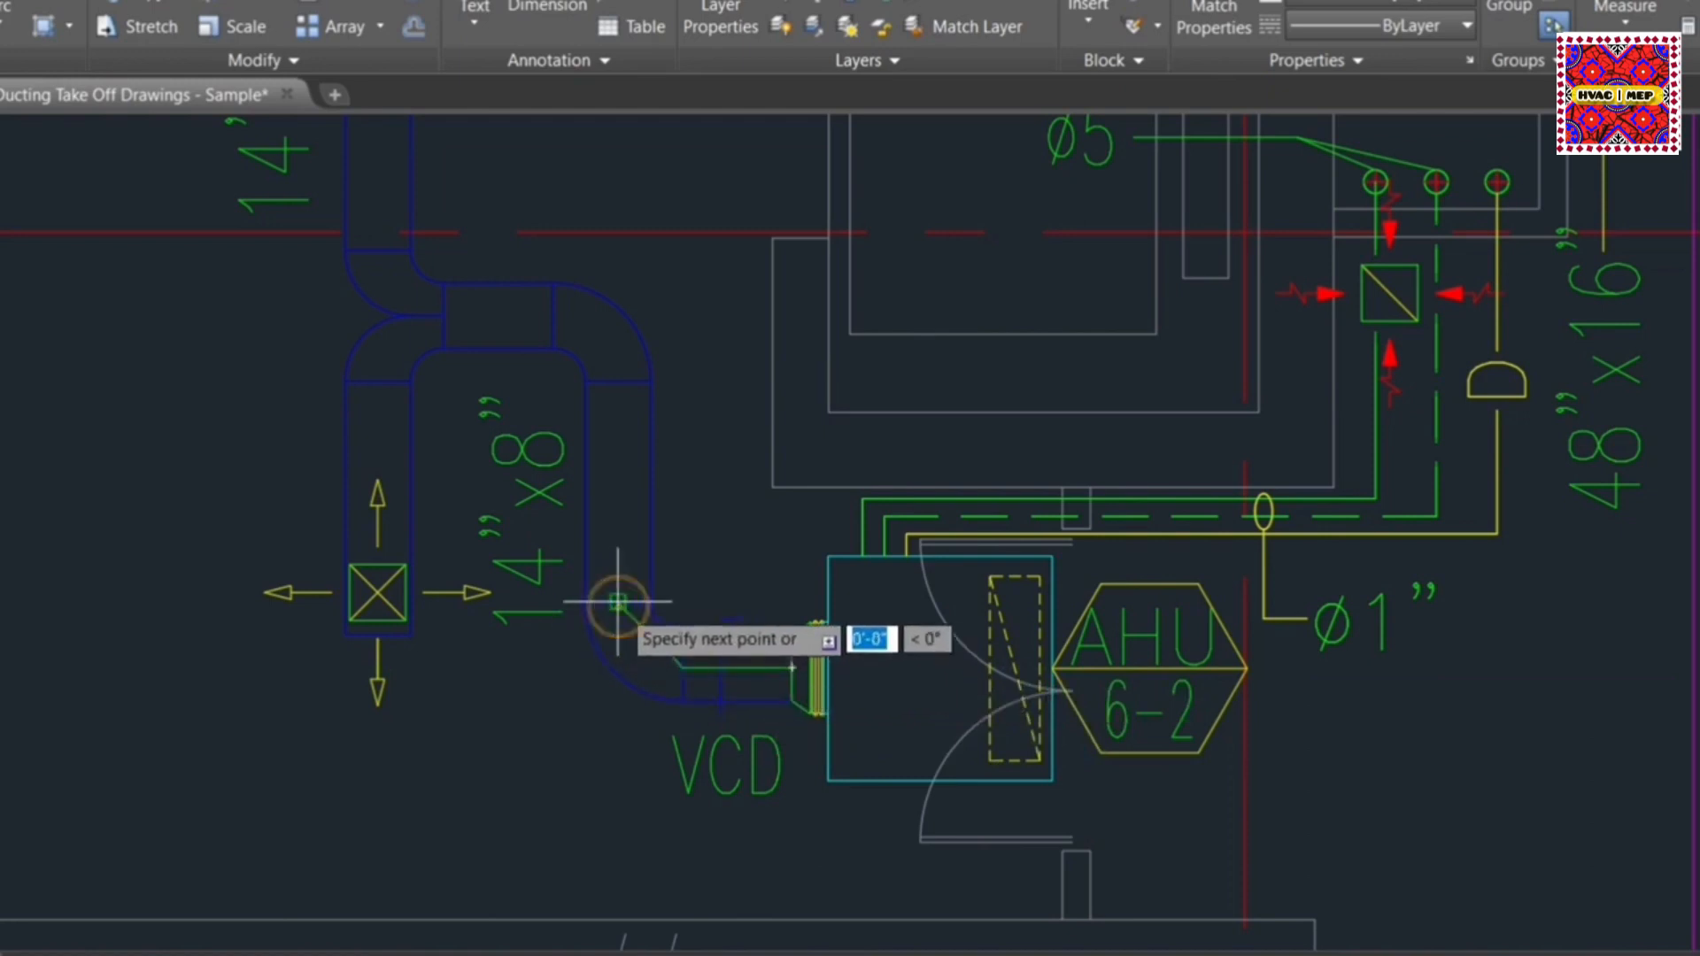
{"action": "left_click", "coordinate": [617, 602]}
{"action": "left_click", "coordinate": [617, 380]}
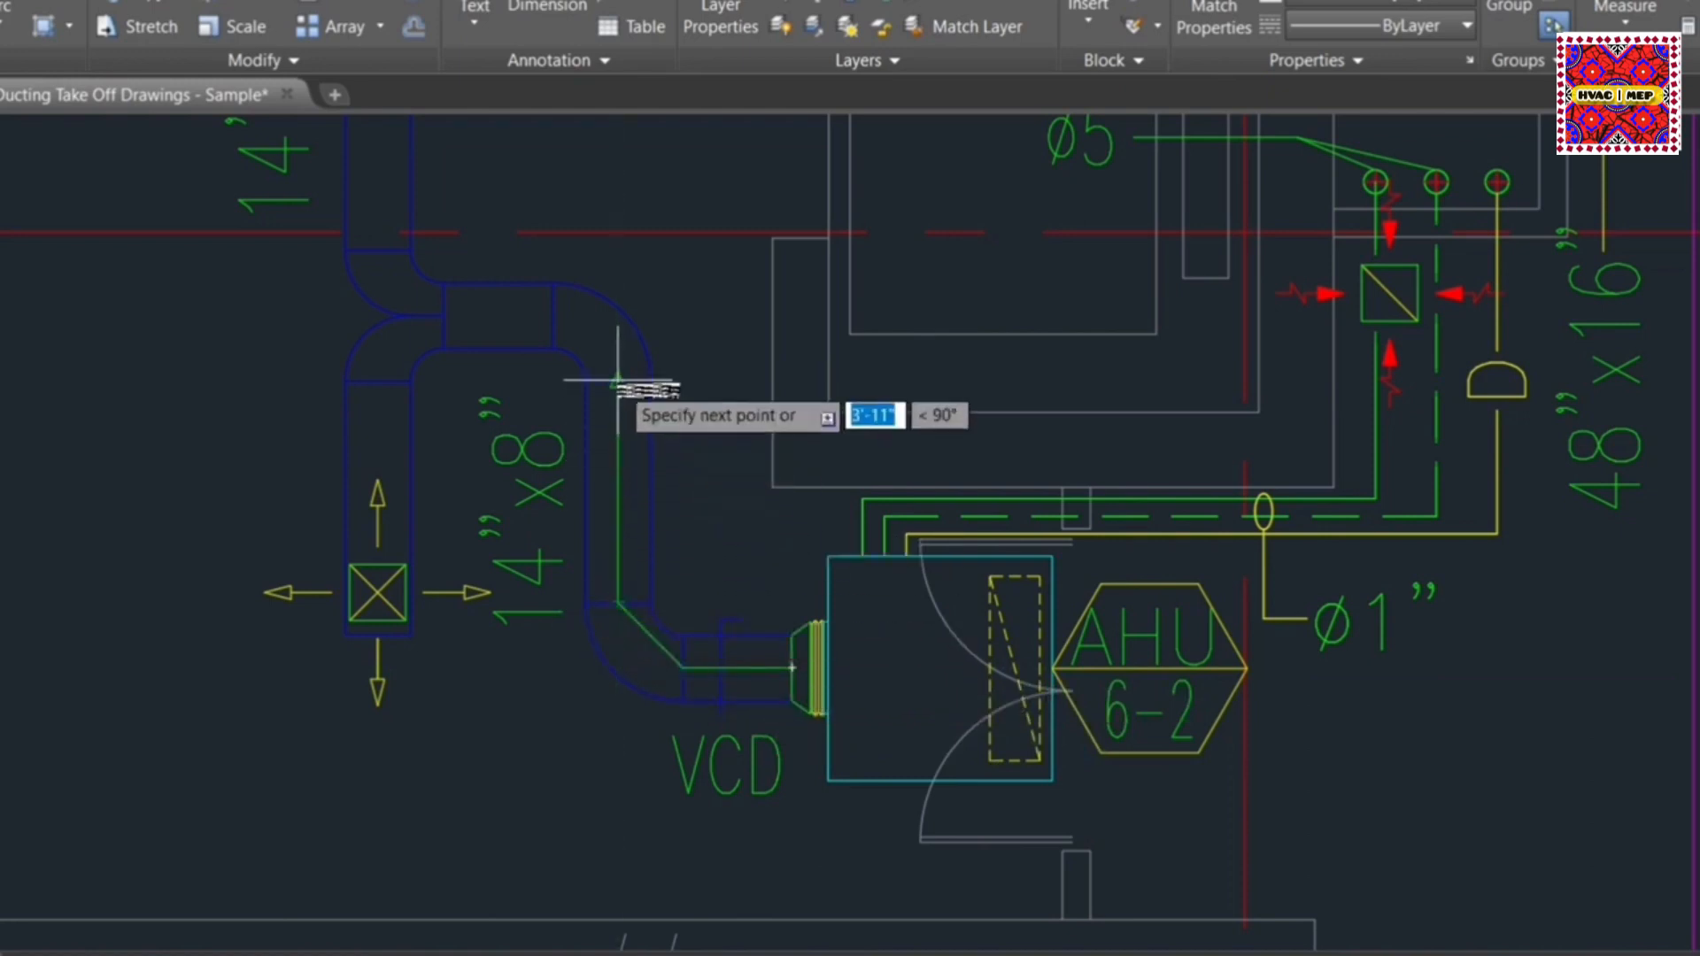
{"action": "left_click", "coordinate": [553, 316]}
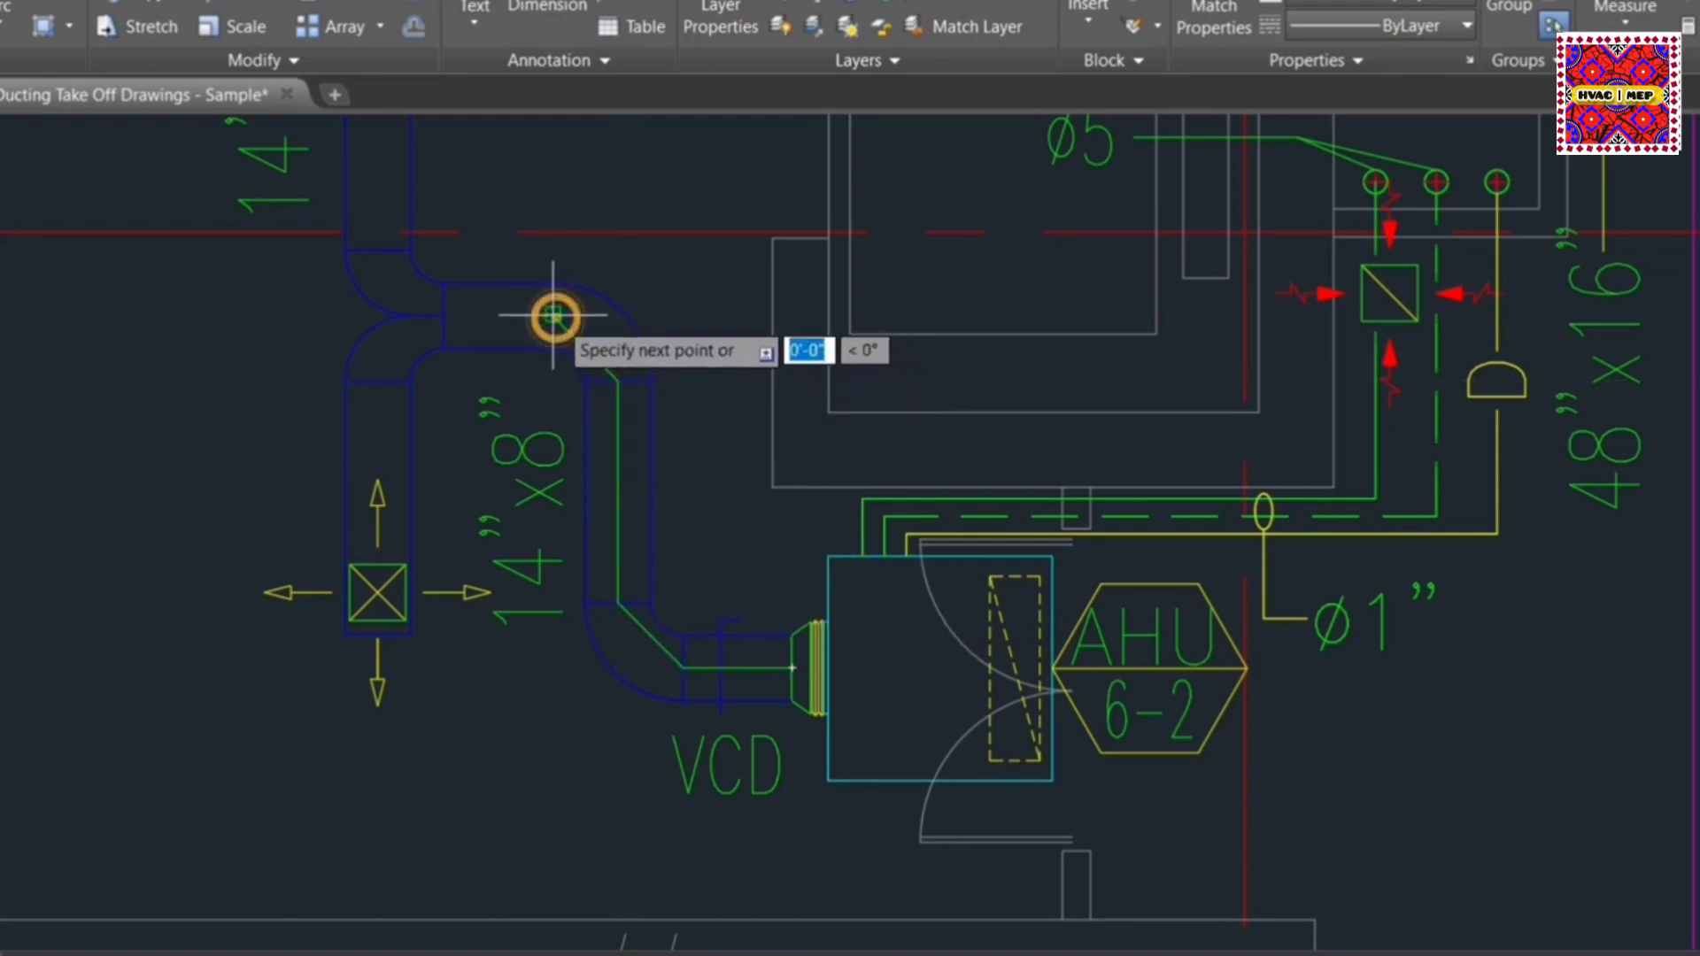
{"action": "left_click", "coordinate": [445, 316]}
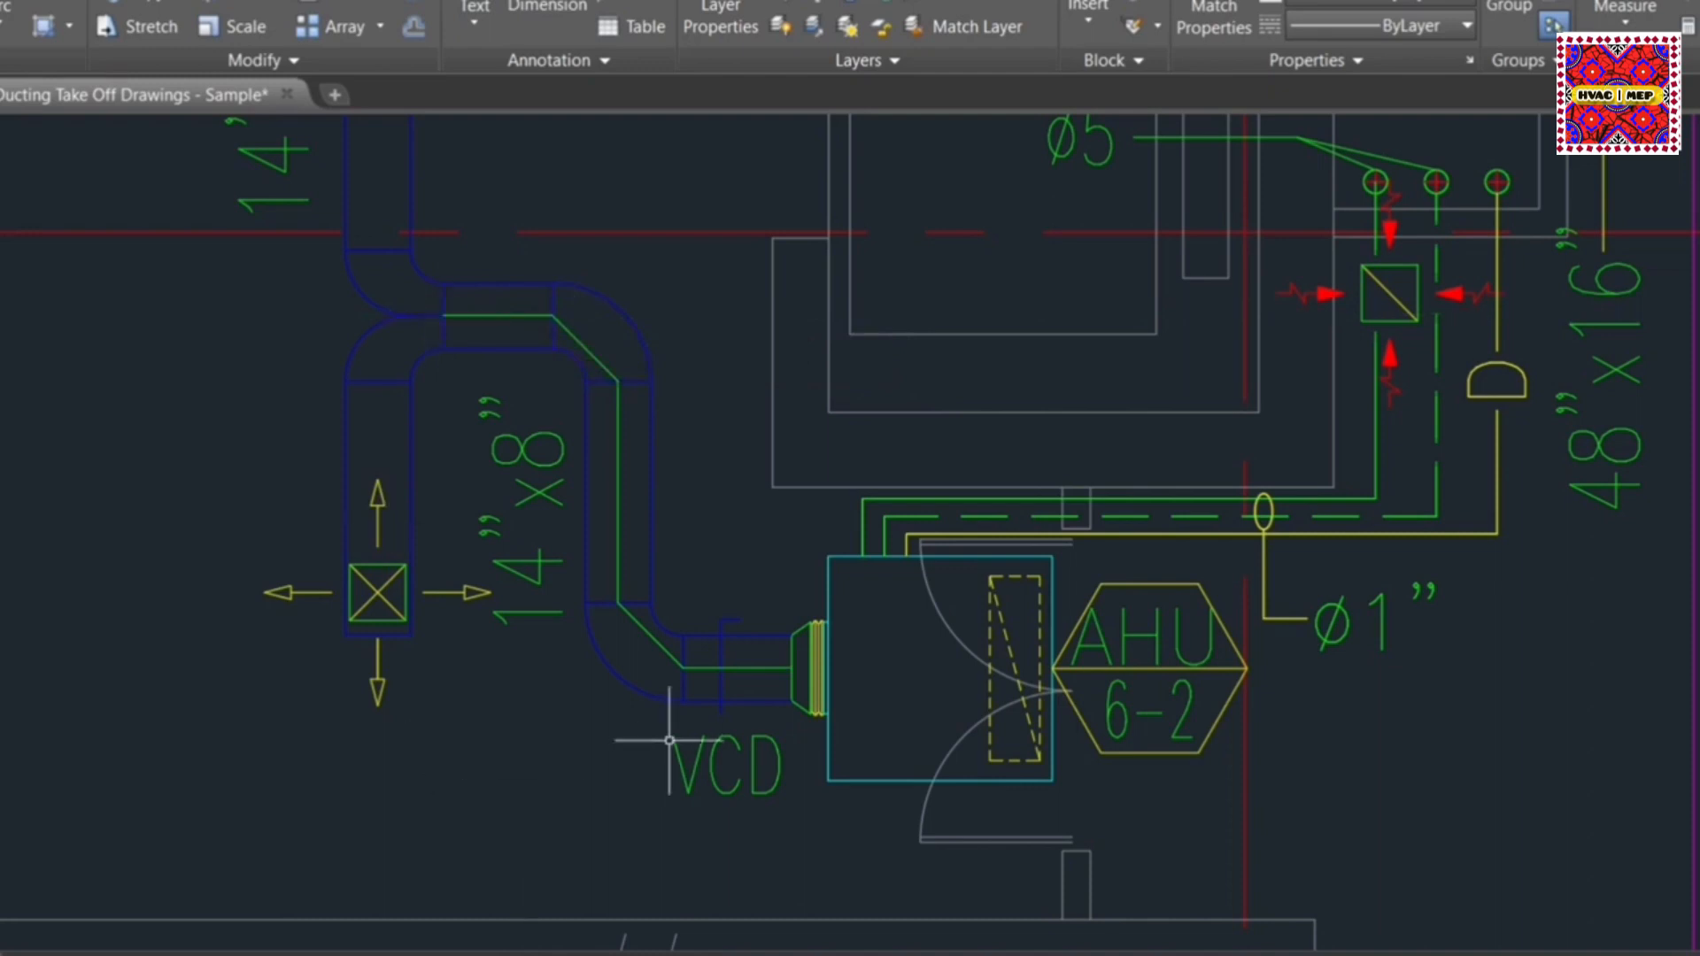
List the traced polyline's length, and enter 11.25 ft as the 14 x 8 inch supply air duct's length in the Excel take-off sheet.
{"action": "left_click", "coordinate": [663, 657]}
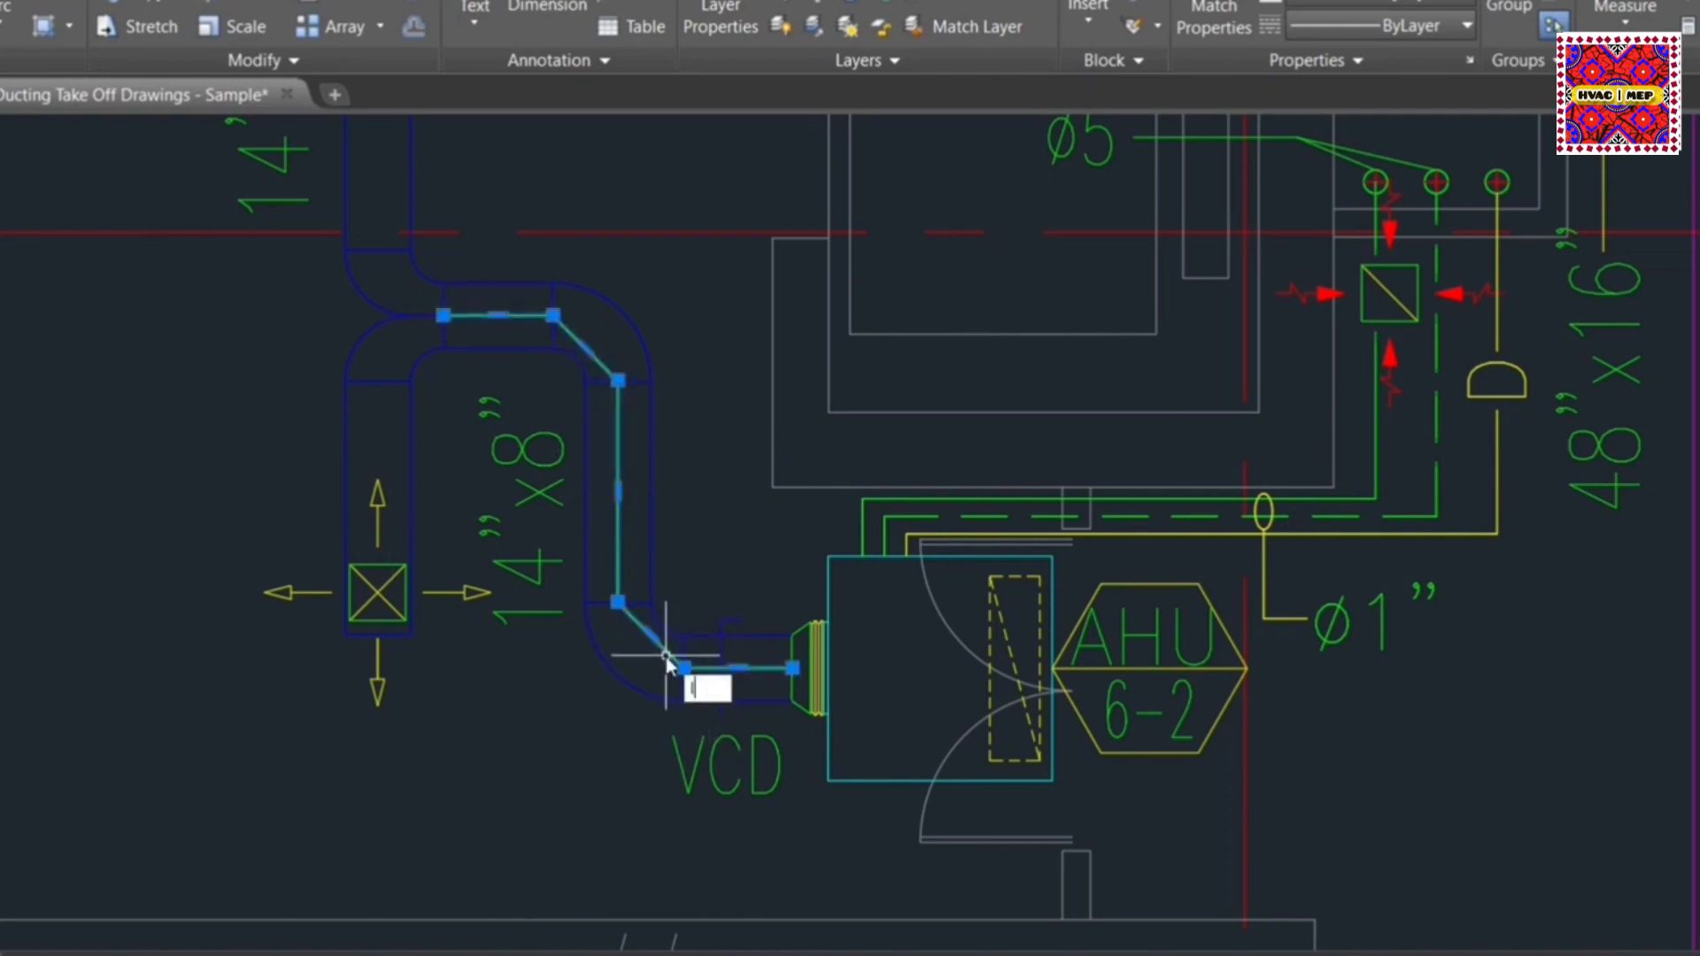
{"action": "key", "text": "Return"}
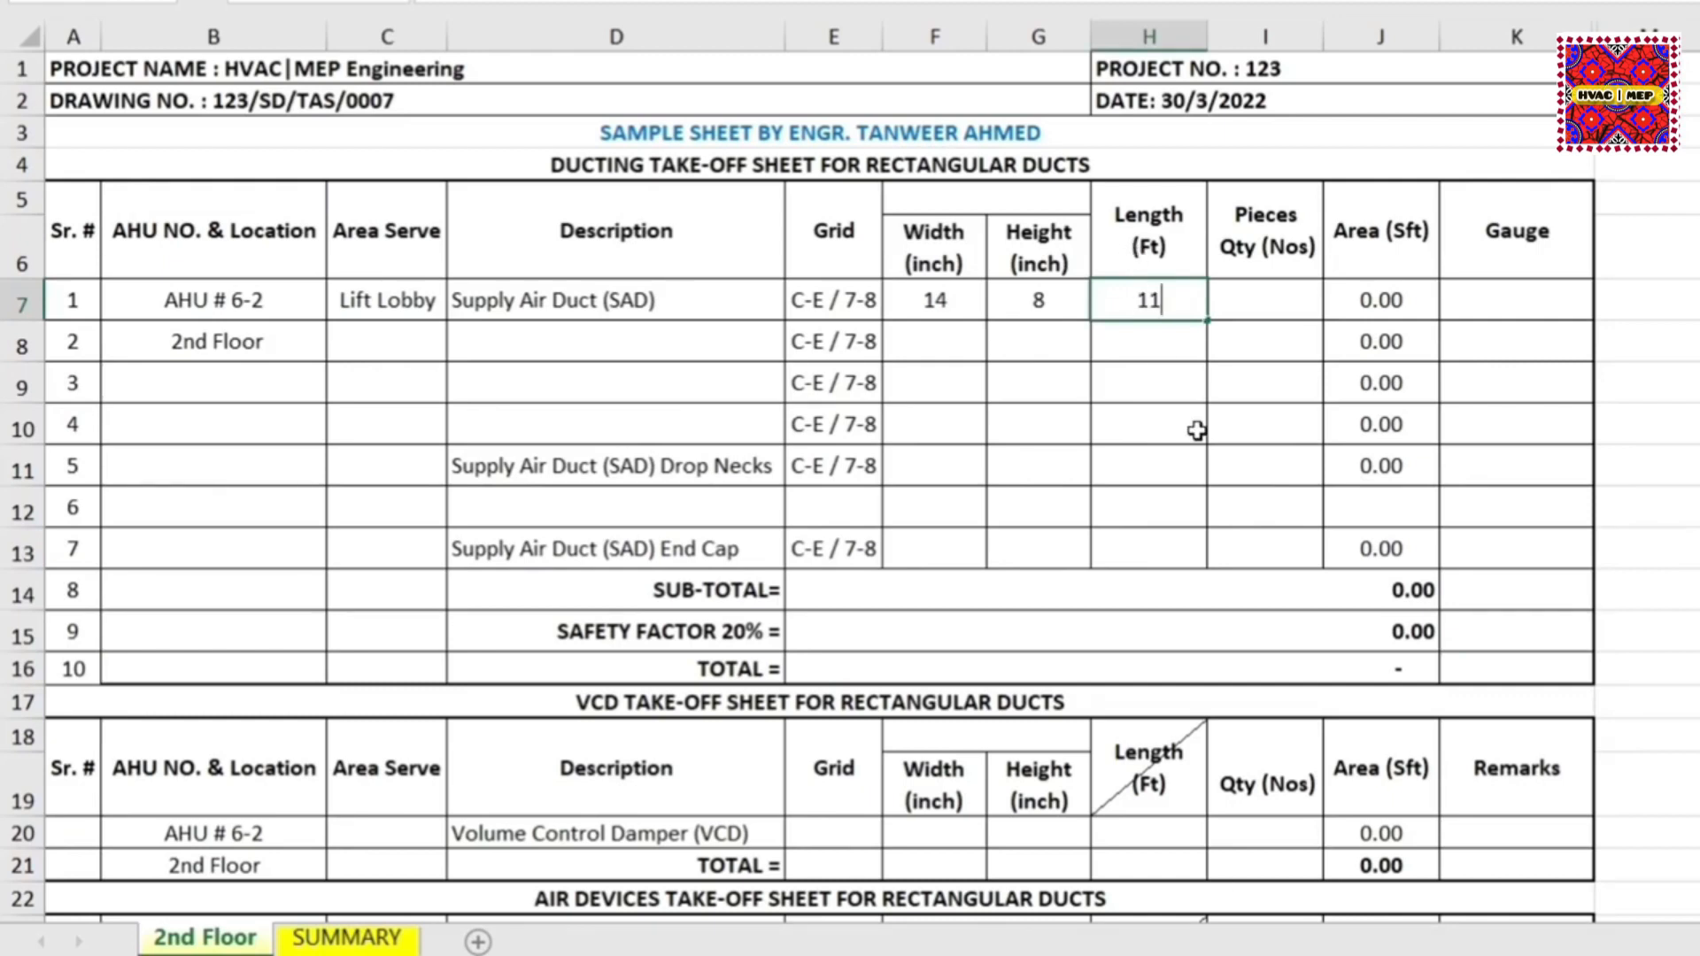
{"action": "type", "text": "25"}
{"action": "key", "text": "Return"}
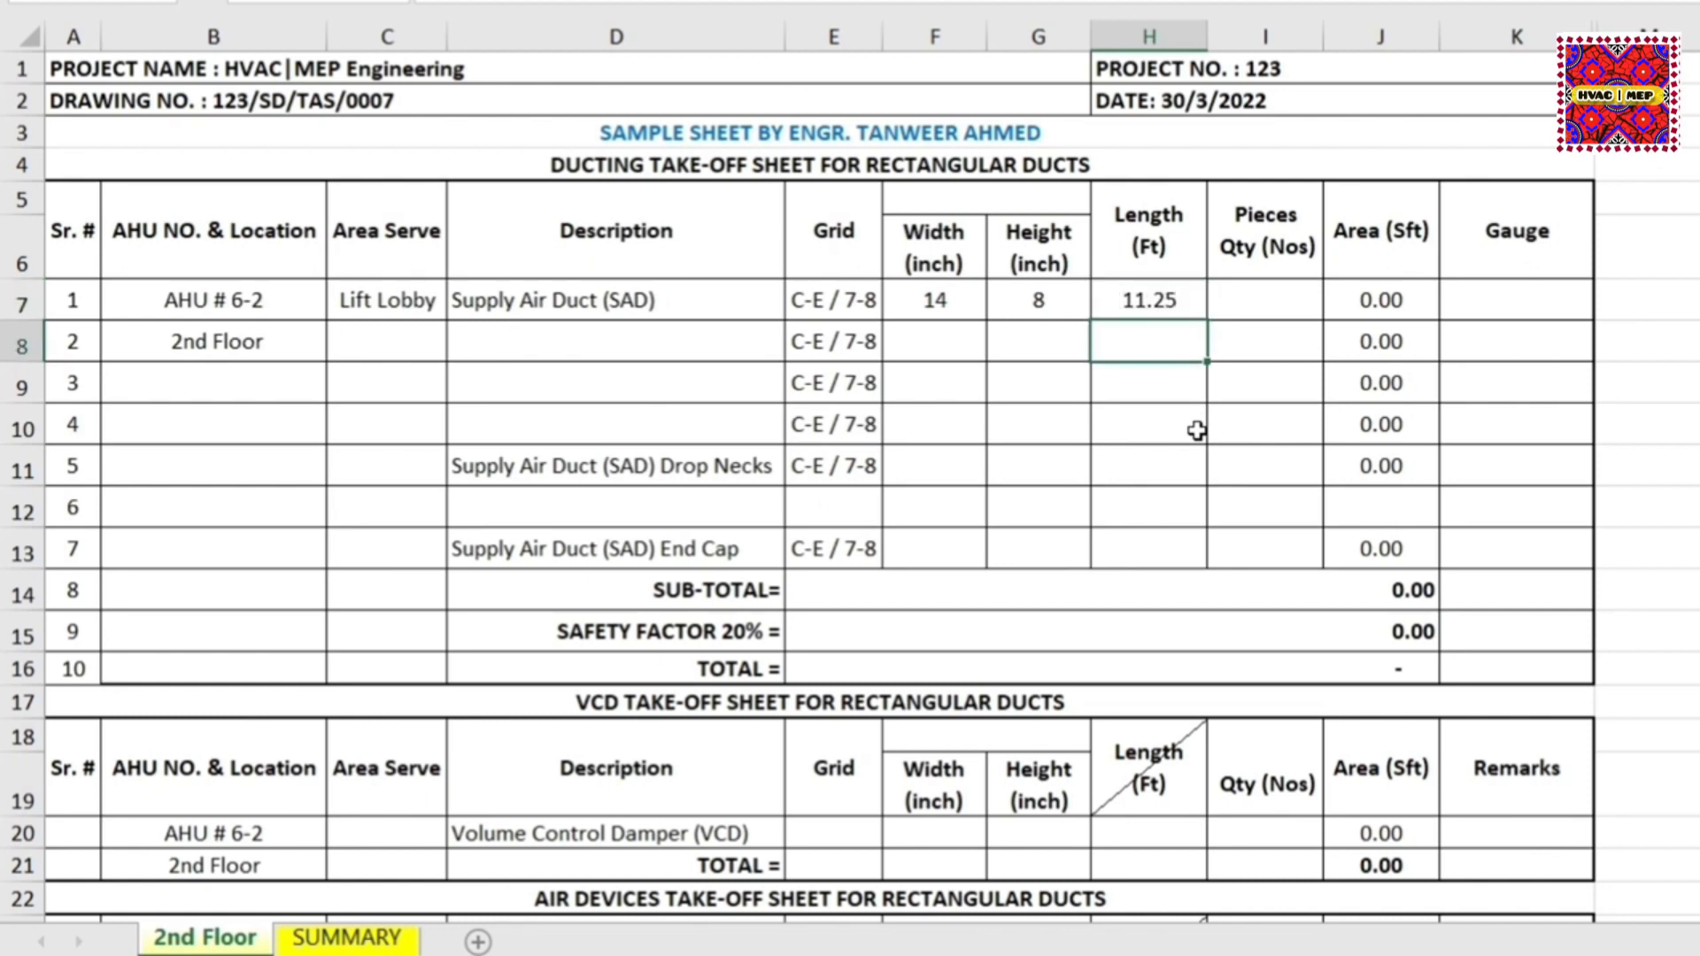
Set the pieces quantity of the first Supply Air Duct row to 1.
{"action": "left_click", "coordinate": [1151, 300]}
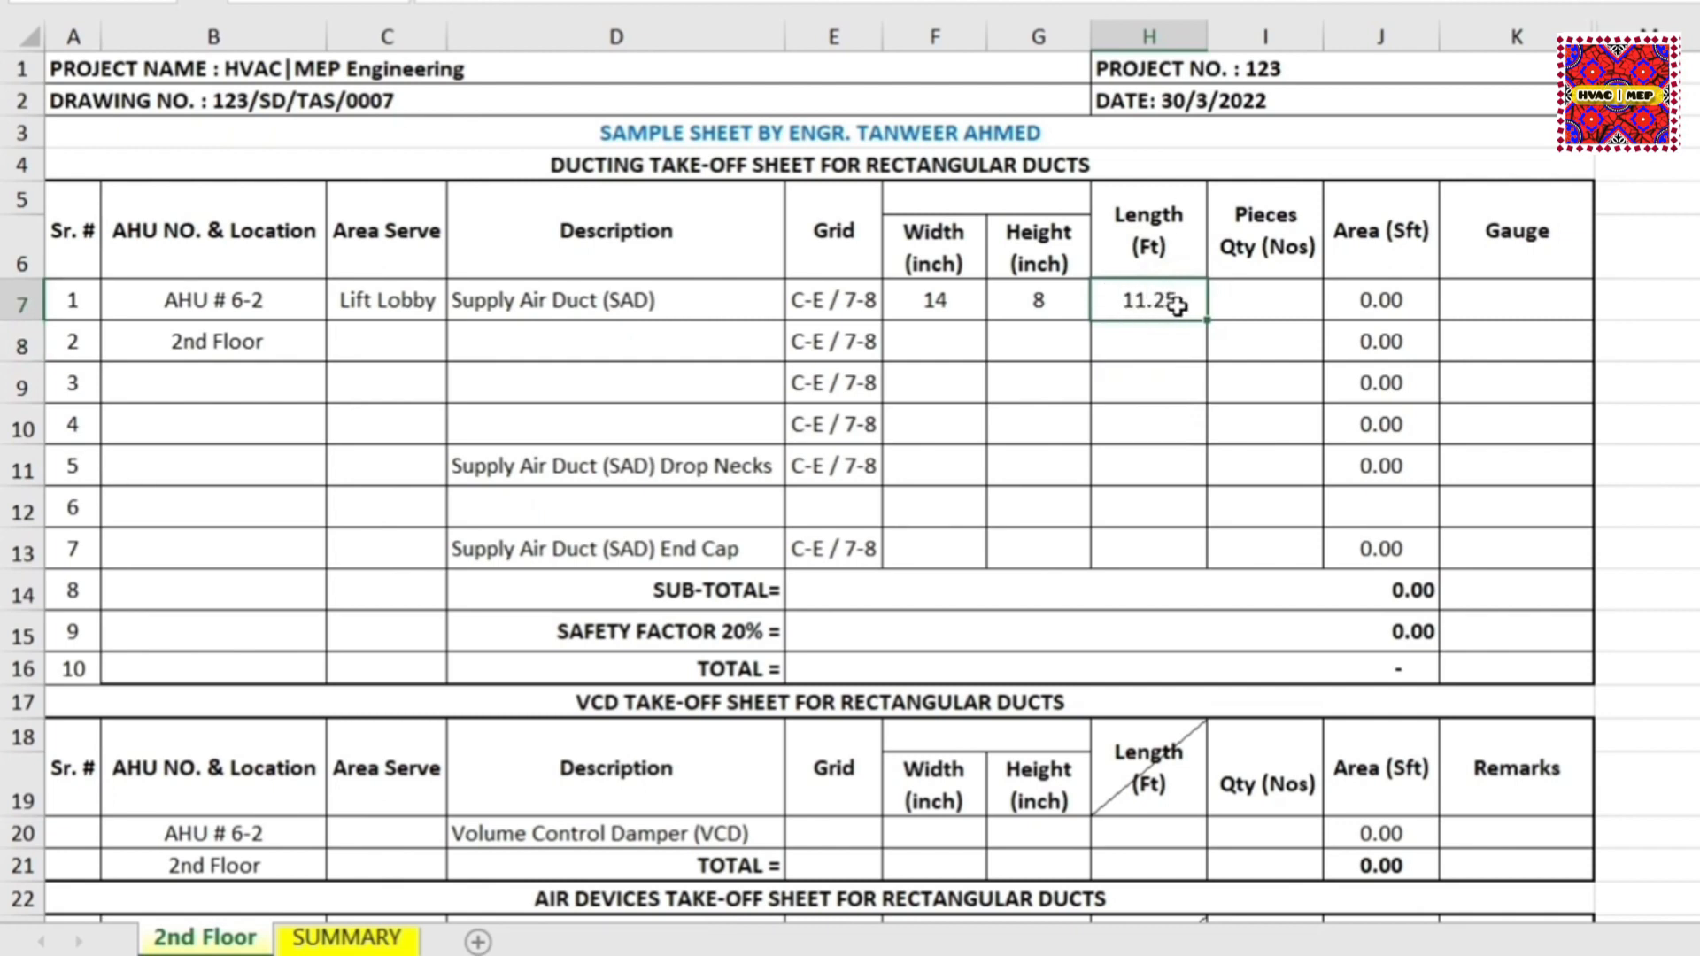
{"action": "left_click", "coordinate": [1244, 306]}
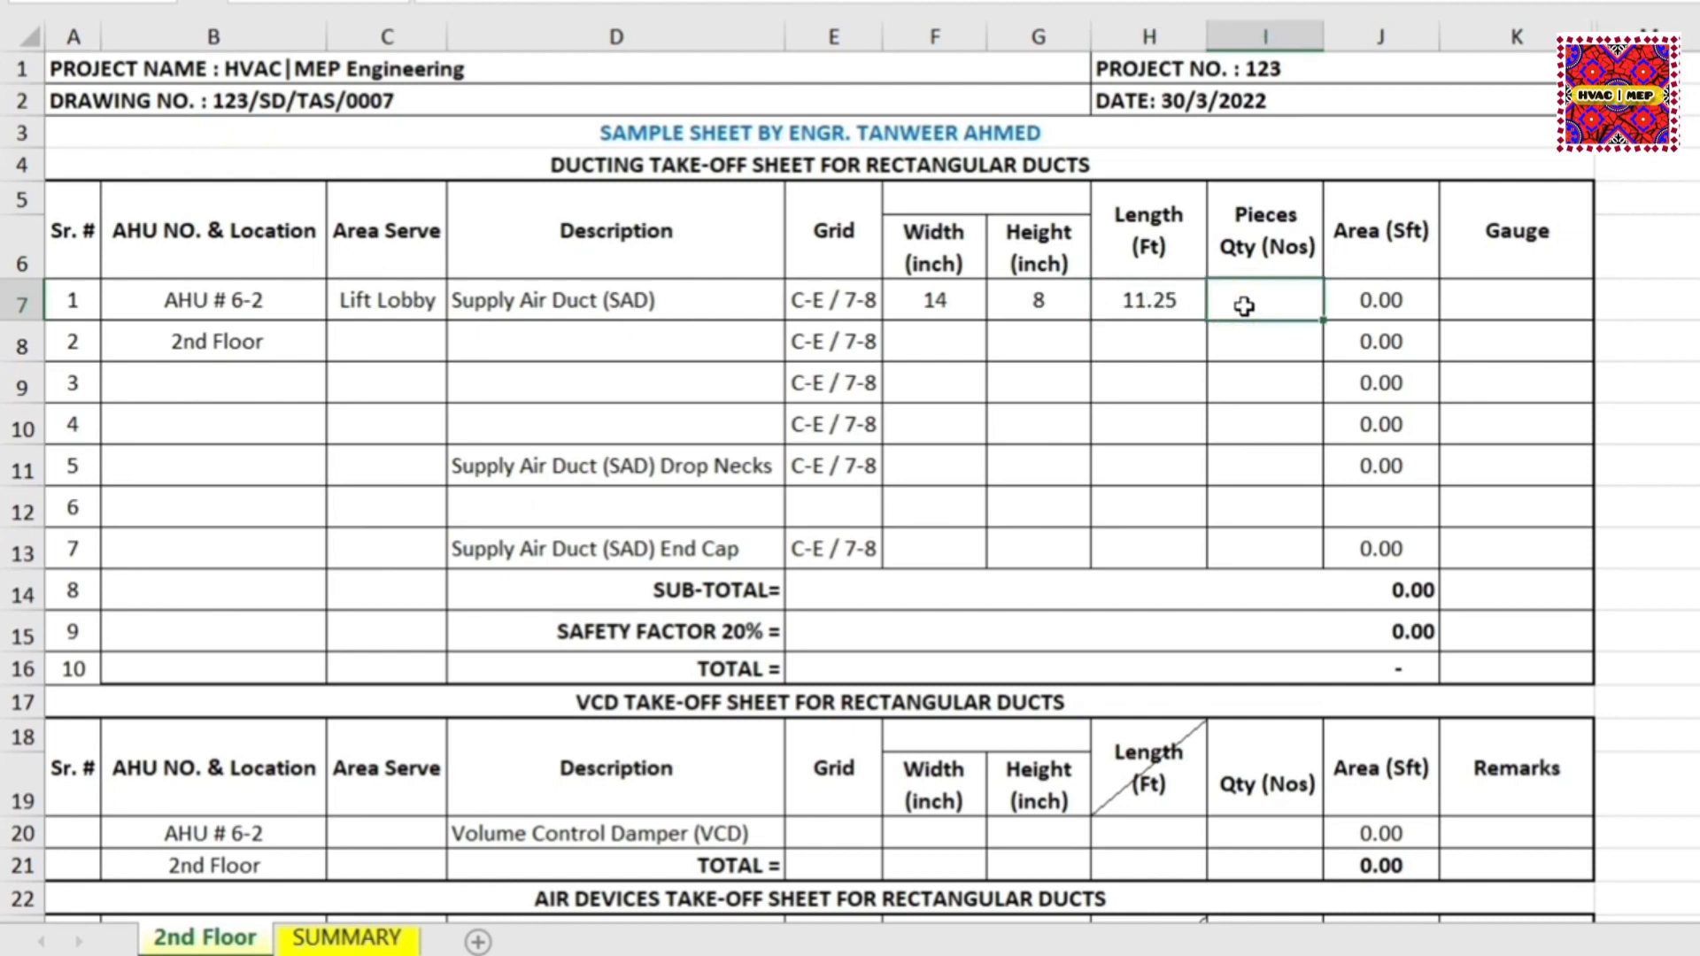
{"action": "type", "text": "1"}
{"action": "key", "text": "Return"}
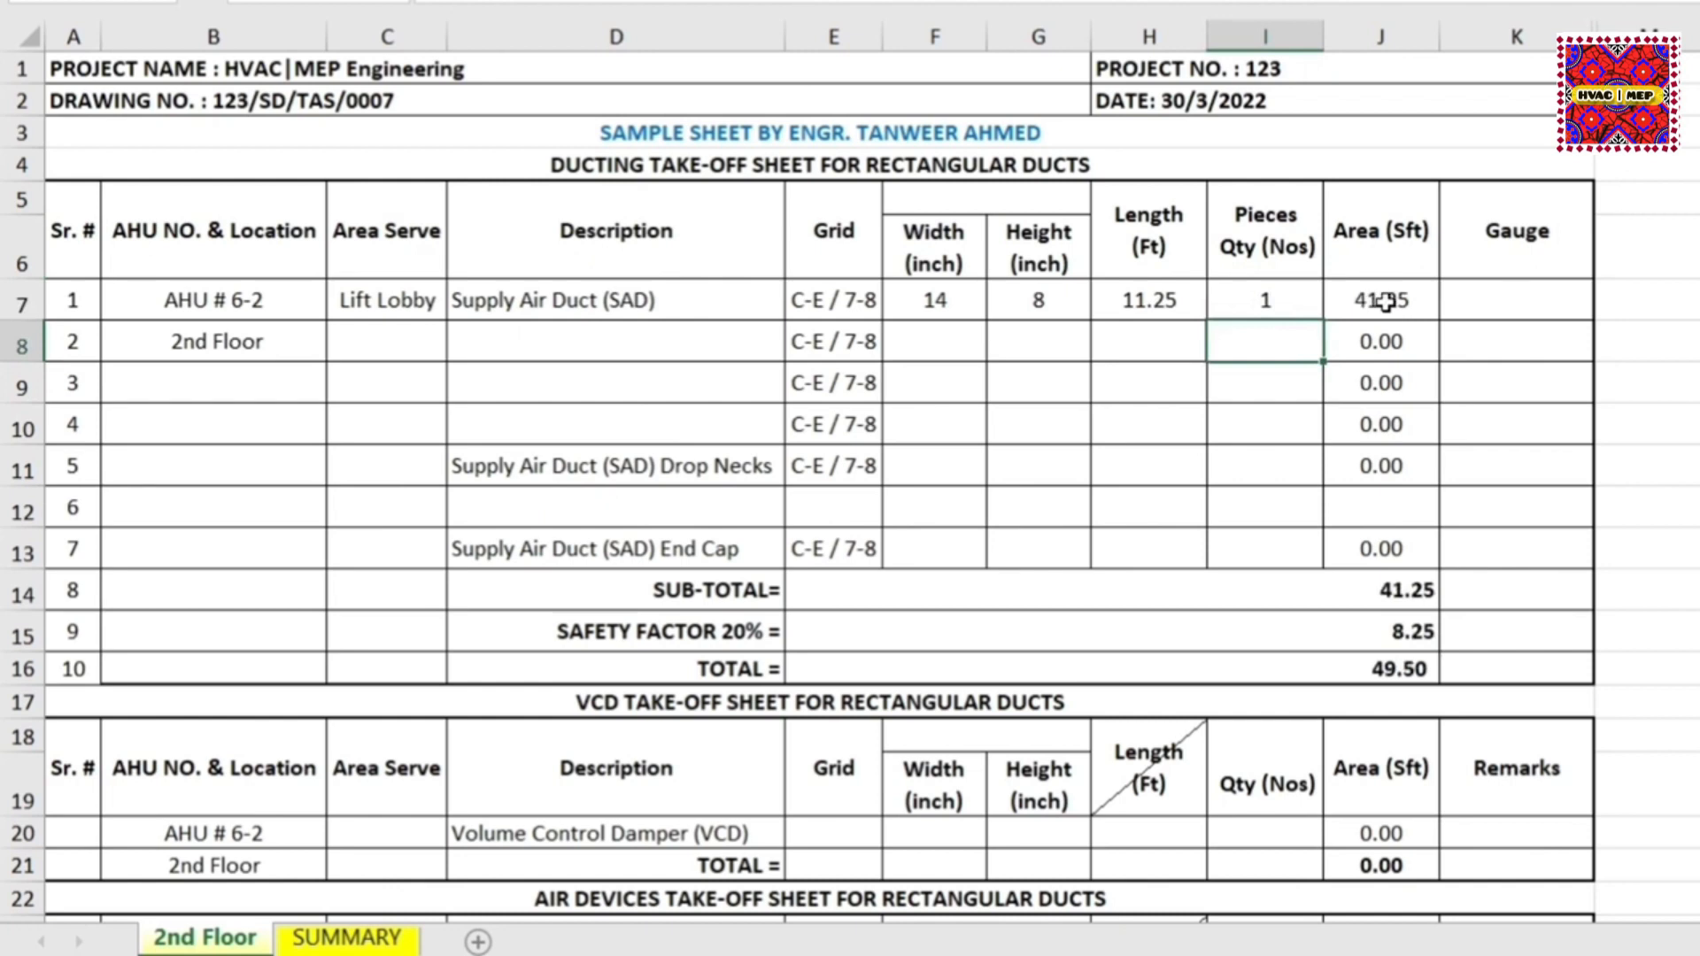
Inspect the area formula in J7 and the width, height, length and quantity cells it references.
{"action": "left_click", "coordinate": [1421, 299]}
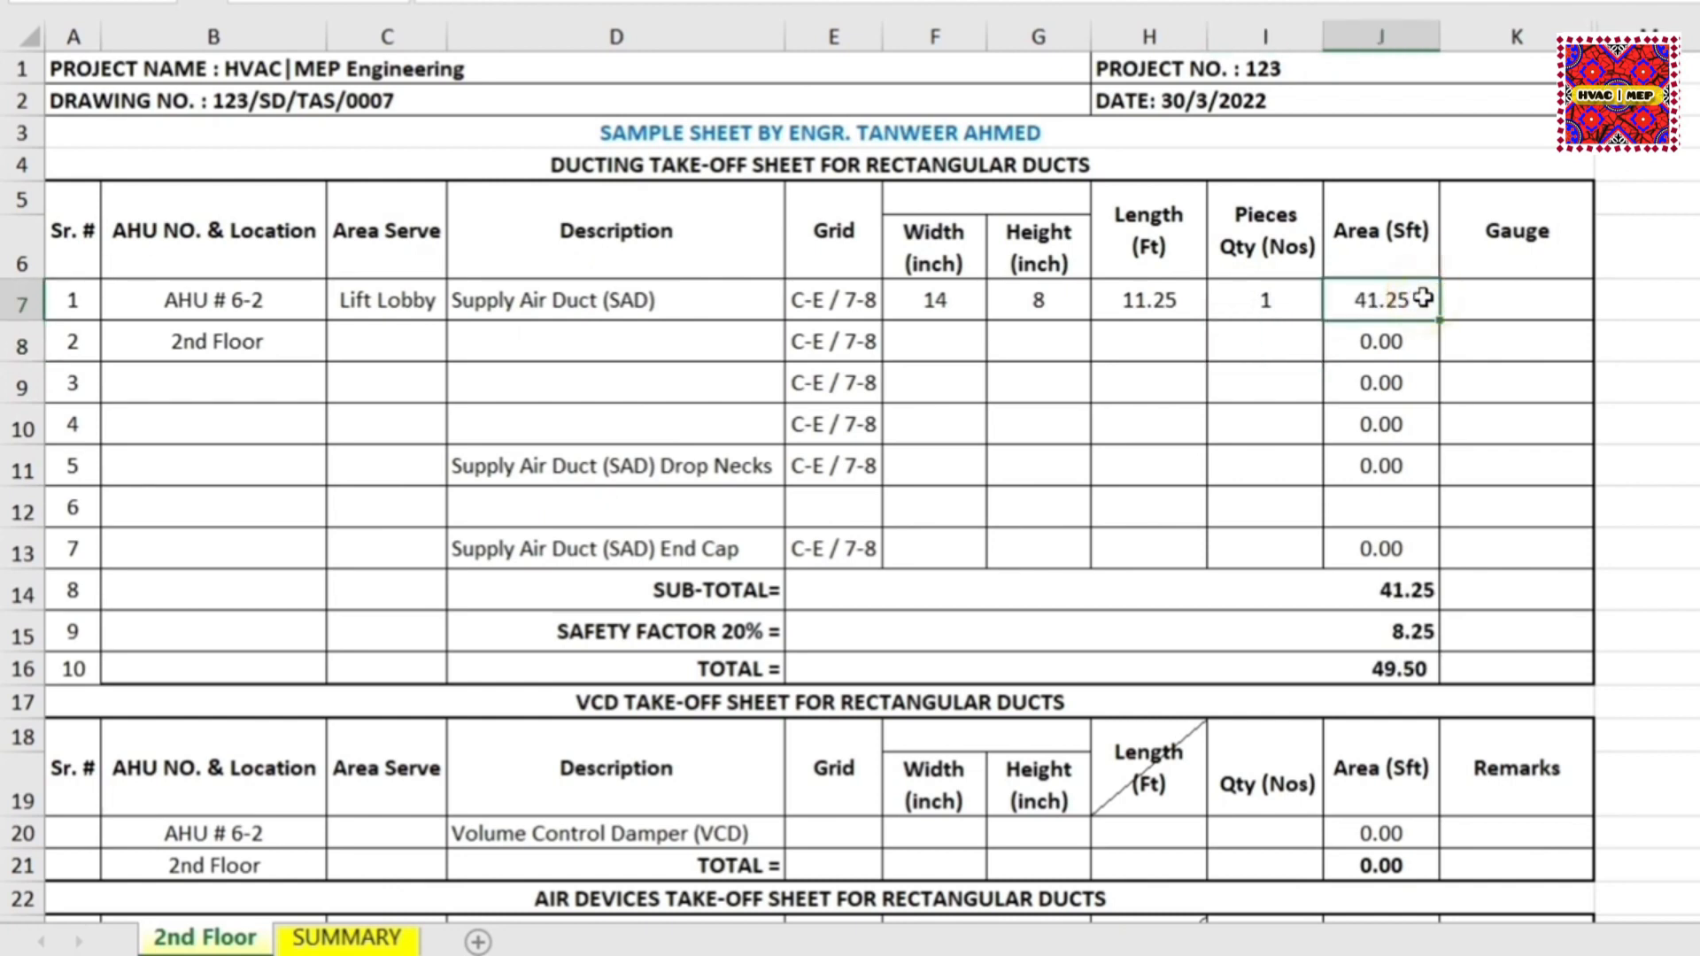
{"action": "double_click", "coordinate": [1422, 299]}
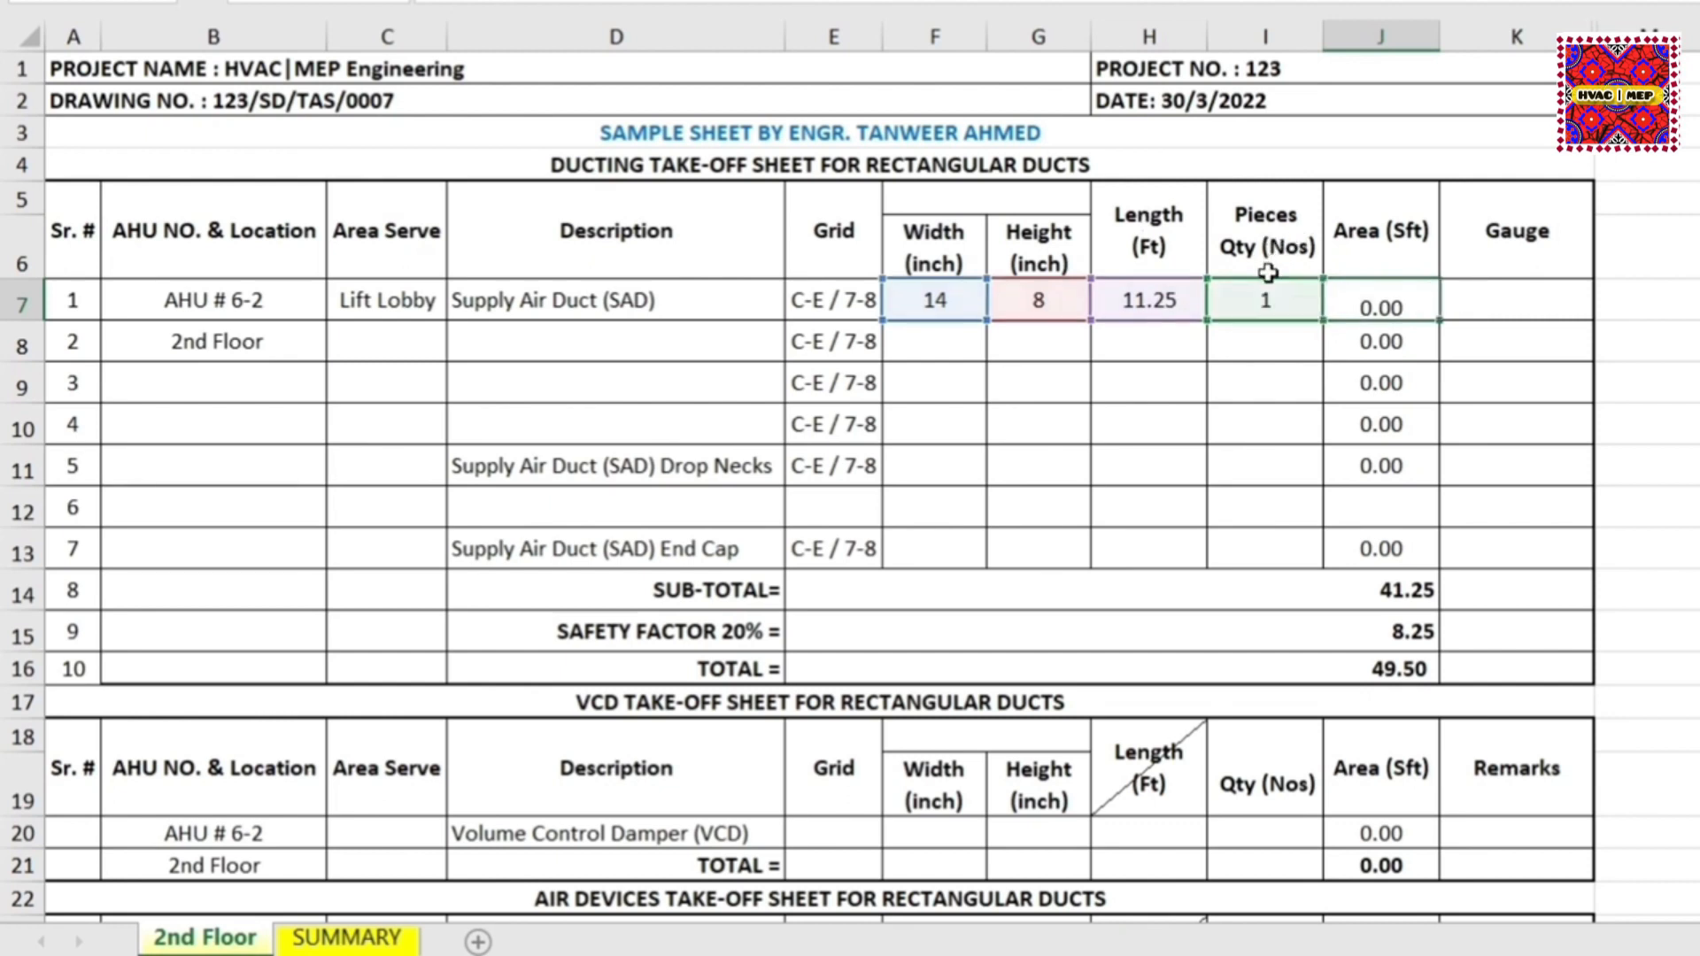
{"action": "key", "text": "Return"}
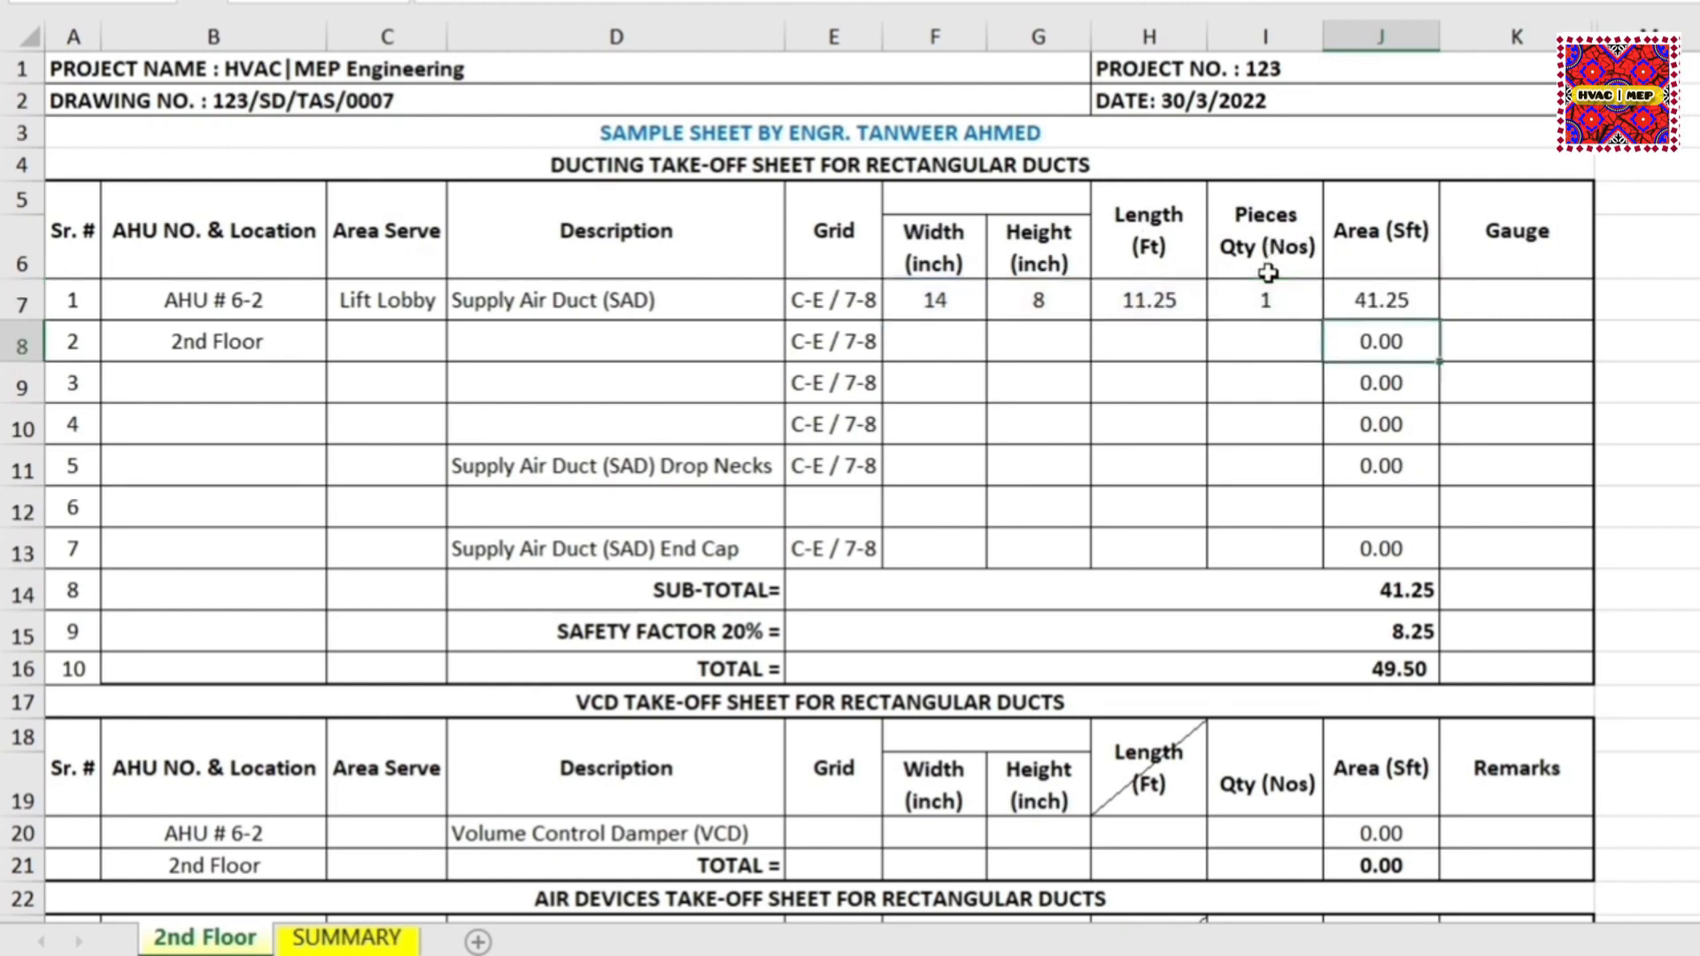
{"action": "left_click", "coordinate": [1387, 299]}
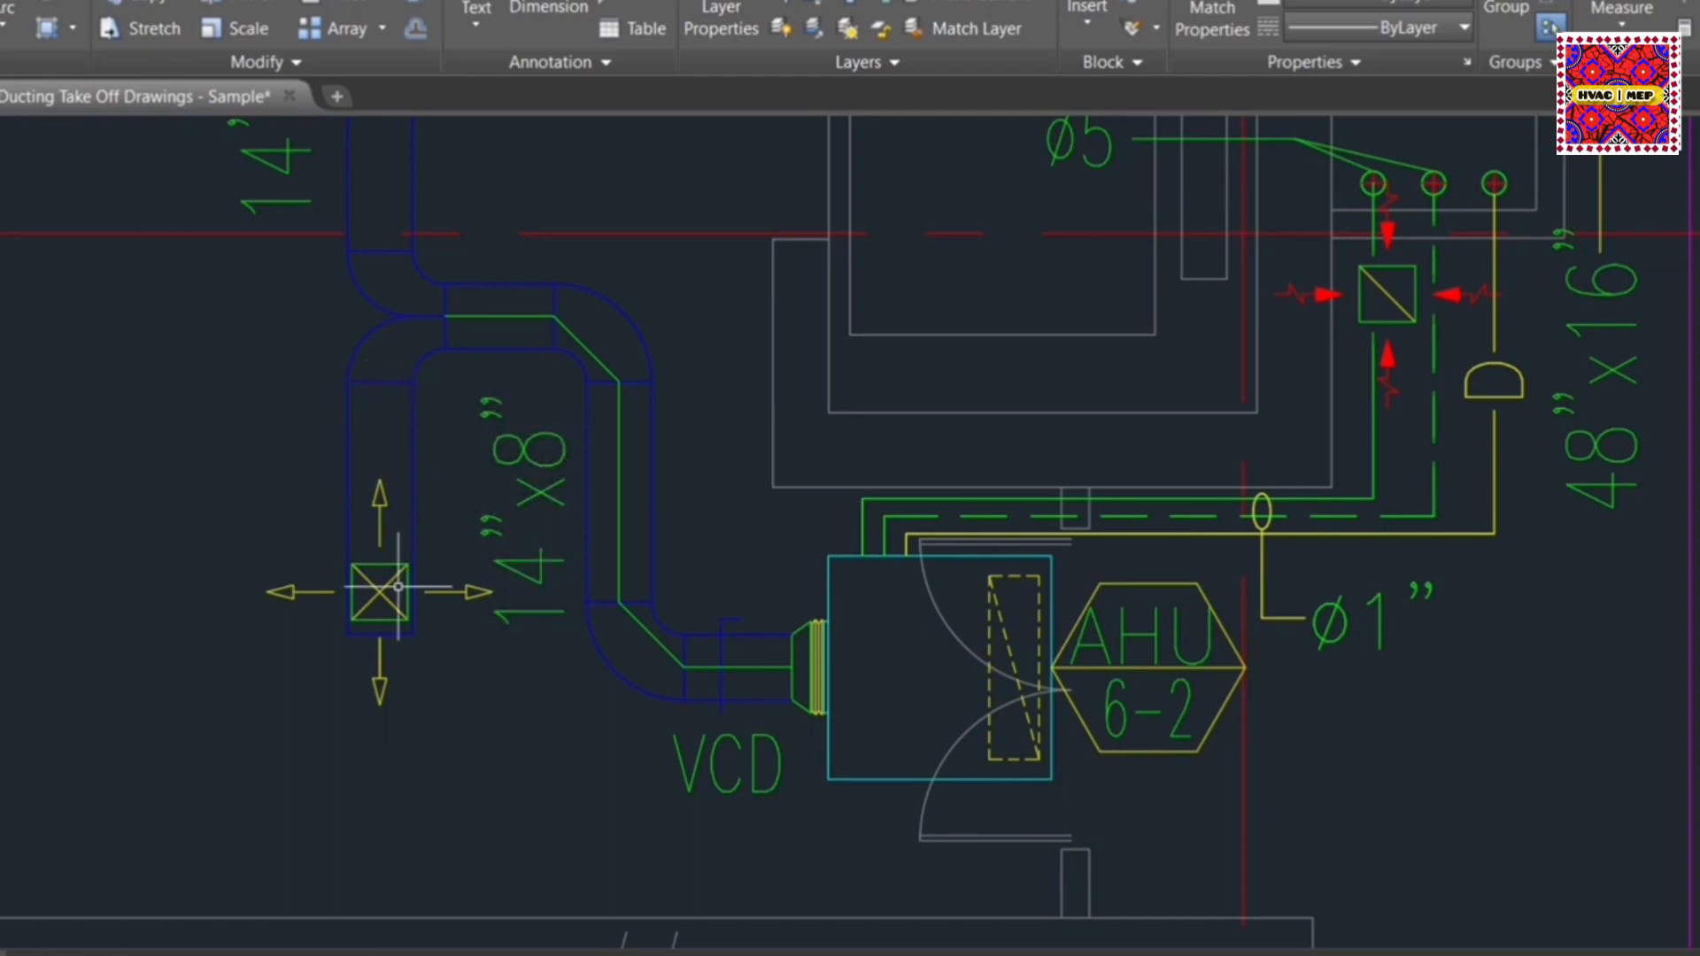
Draw a polyline along the 14"x7" duct's centreline, from the branch start through the bend to the size transition just past the first diffuser.
{"action": "mouse_move", "coordinate": [618, 220]}
{"action": "left_mouse_down"}
{"action": "mouse_move", "coordinate": [699, 337]}
{"action": "mouse_move", "coordinate": [724, 724]}
{"action": "mouse_move", "coordinate": [725, 574]}
{"action": "left_mouse_up"}
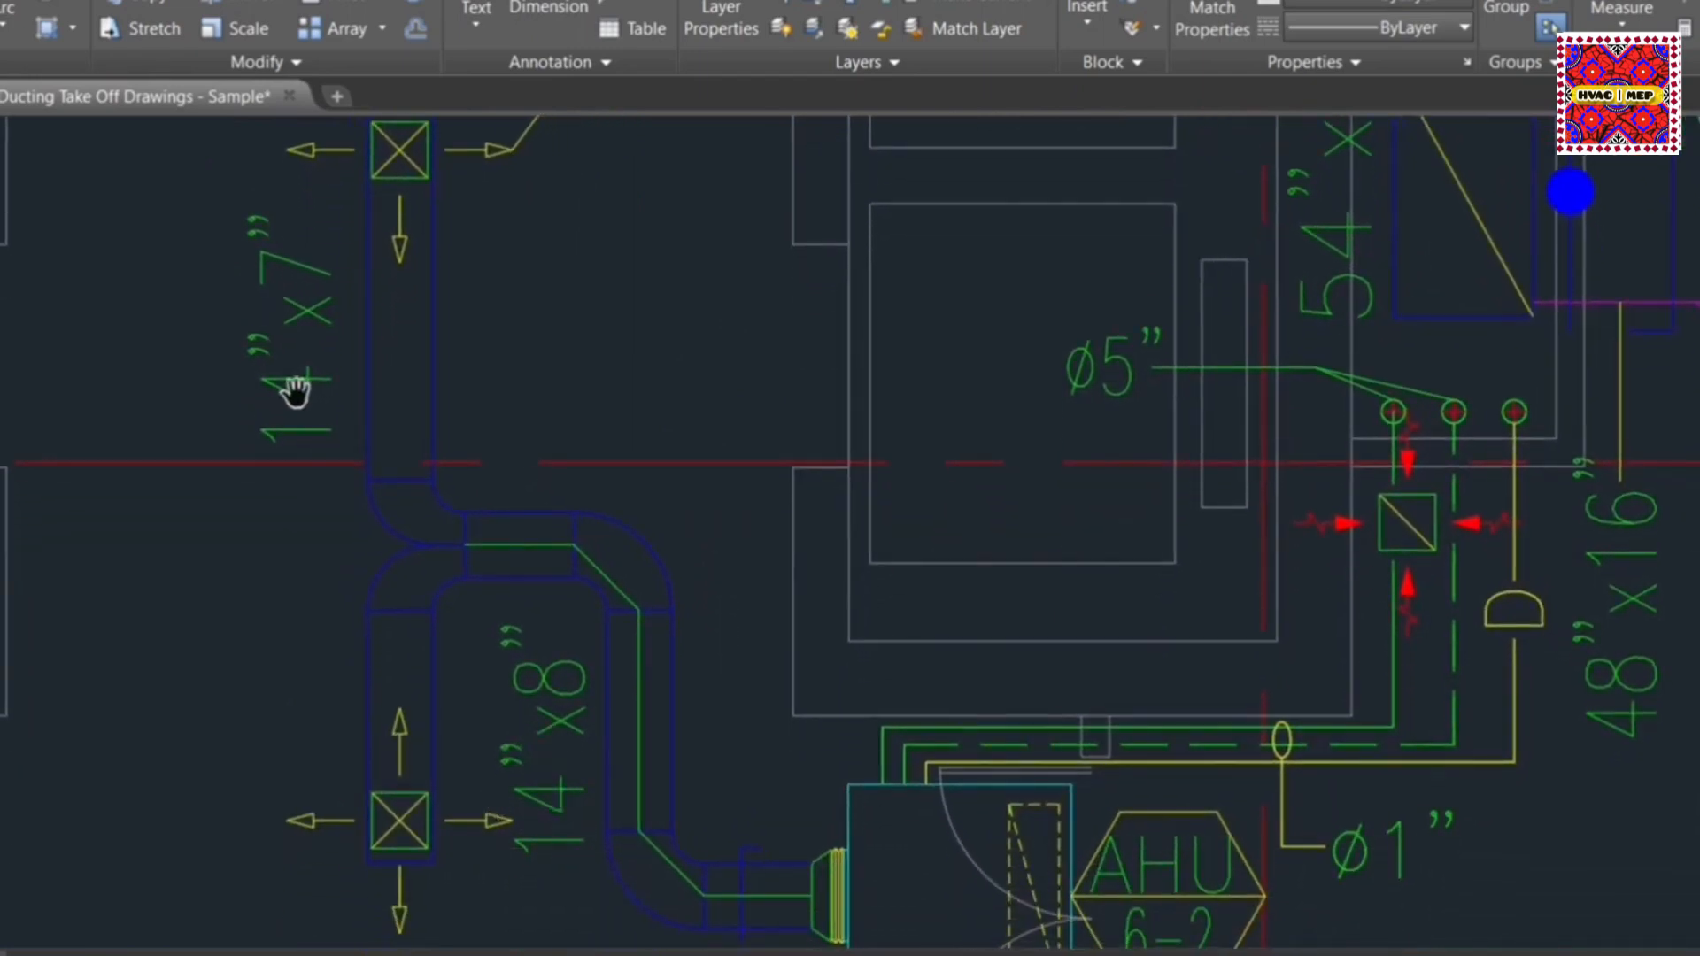
{"action": "left_click_drag", "start_coordinate": [478, 350], "coordinate": [488, 487]}
{"action": "key", "text": "Escape"}
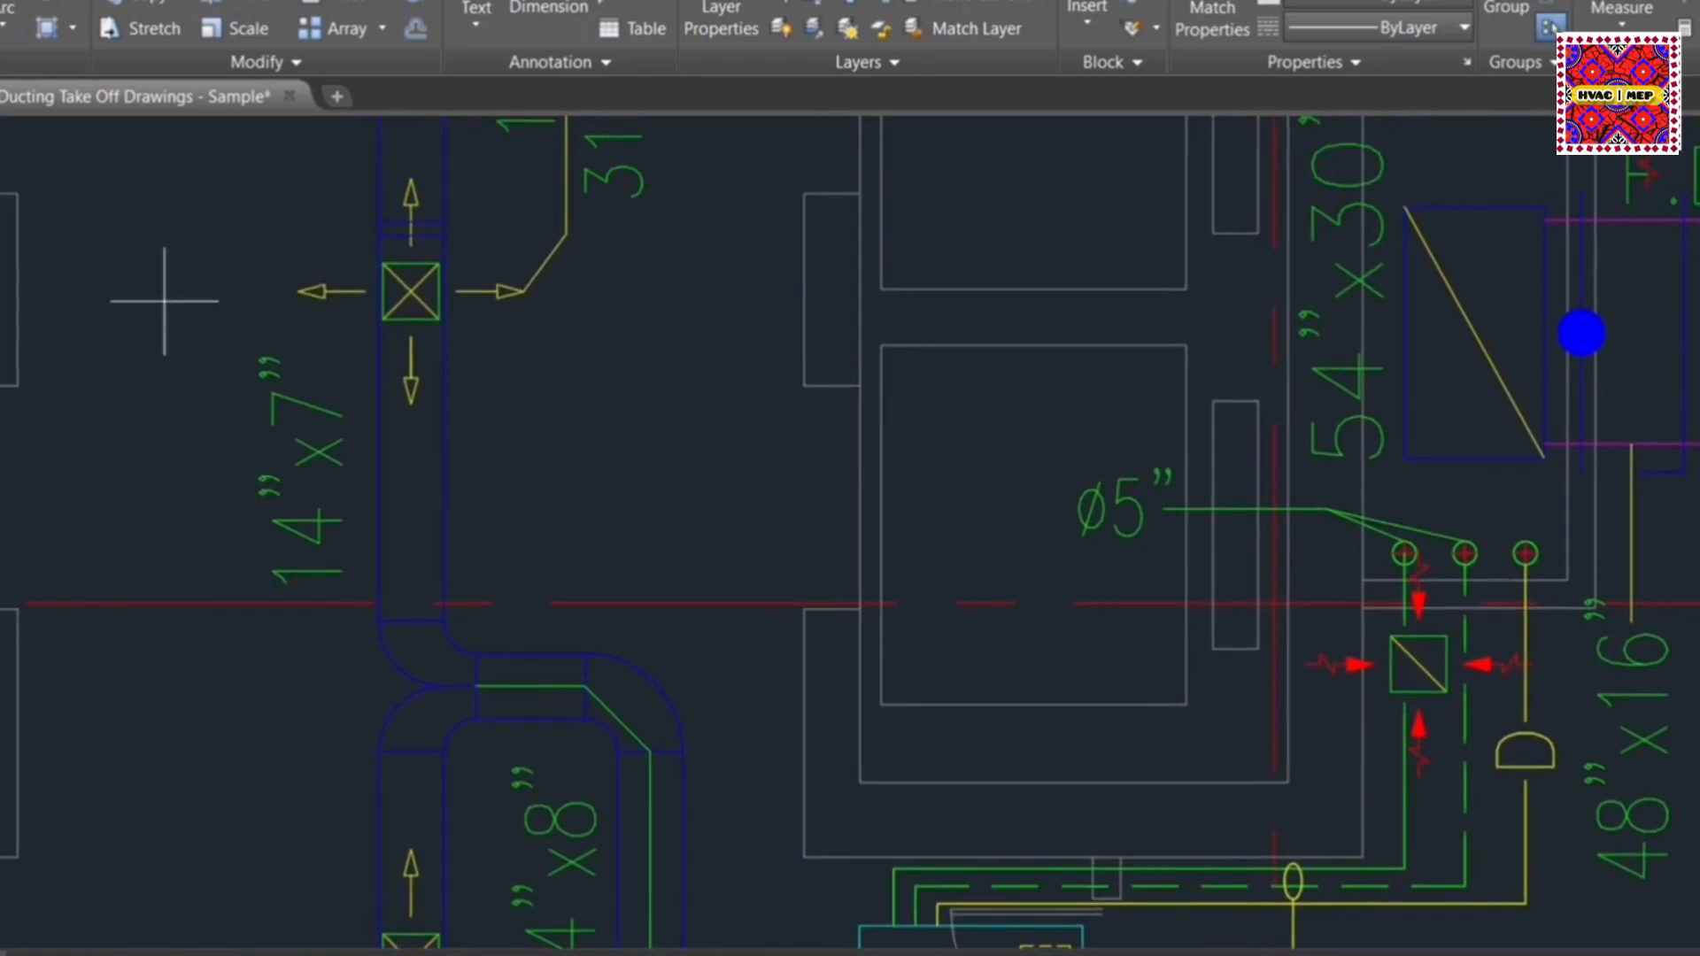
{"action": "key", "text": "Return"}
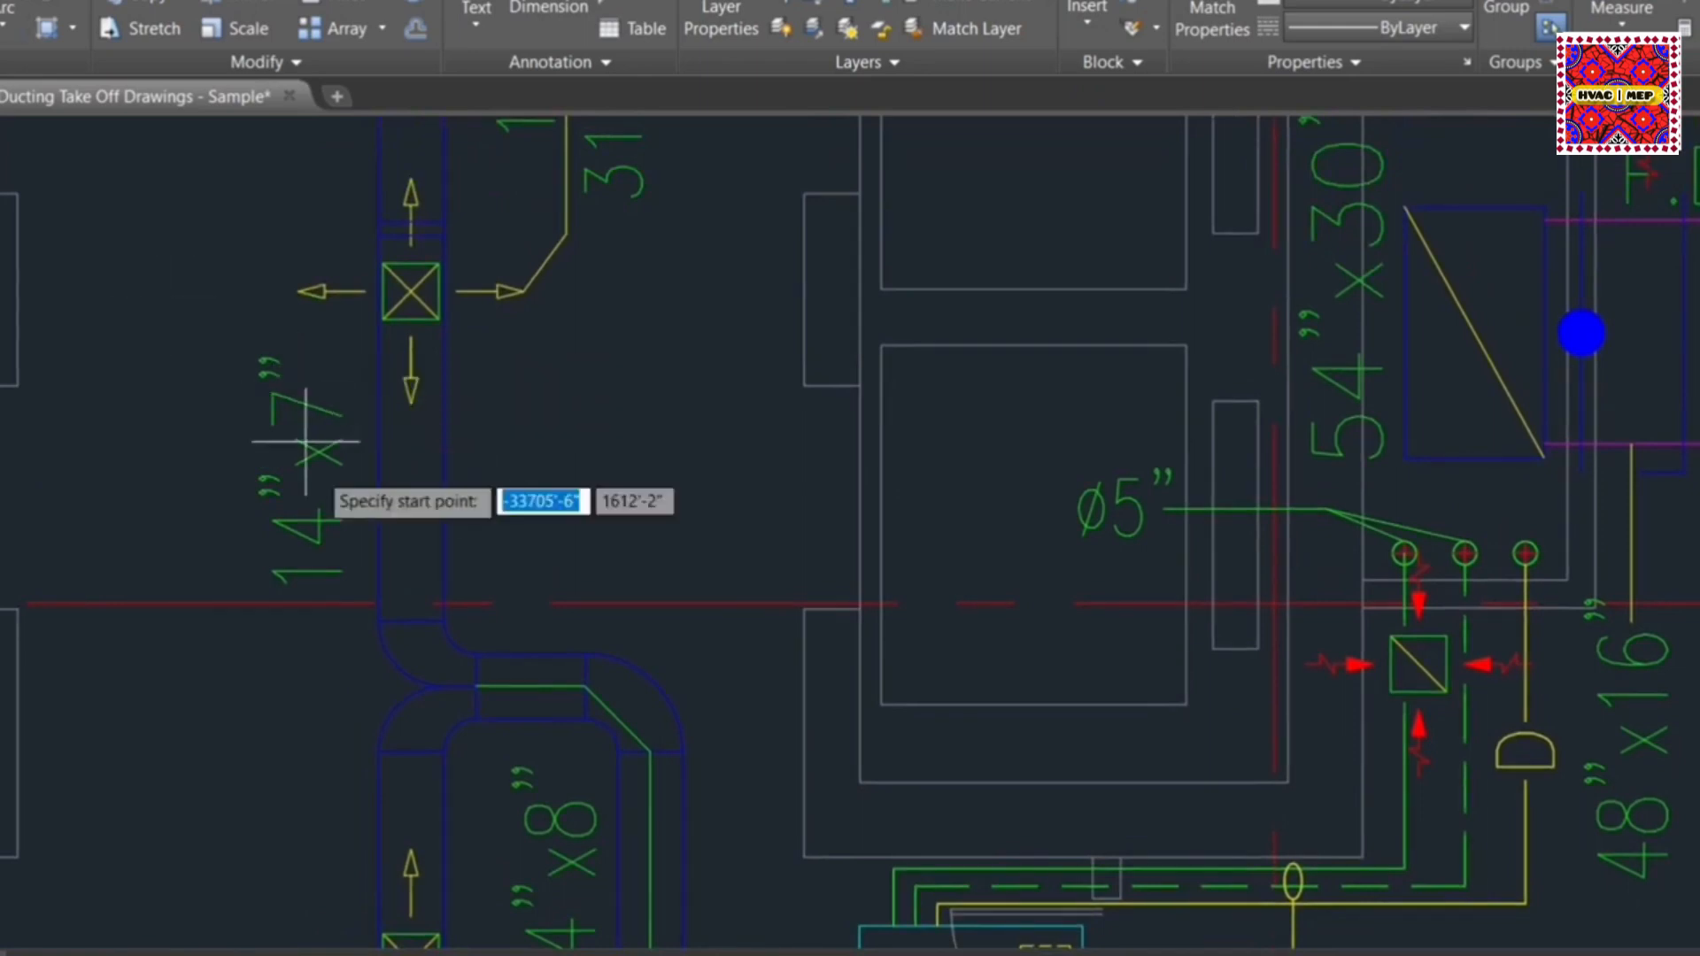
{"action": "left_click", "coordinate": [472, 687]}
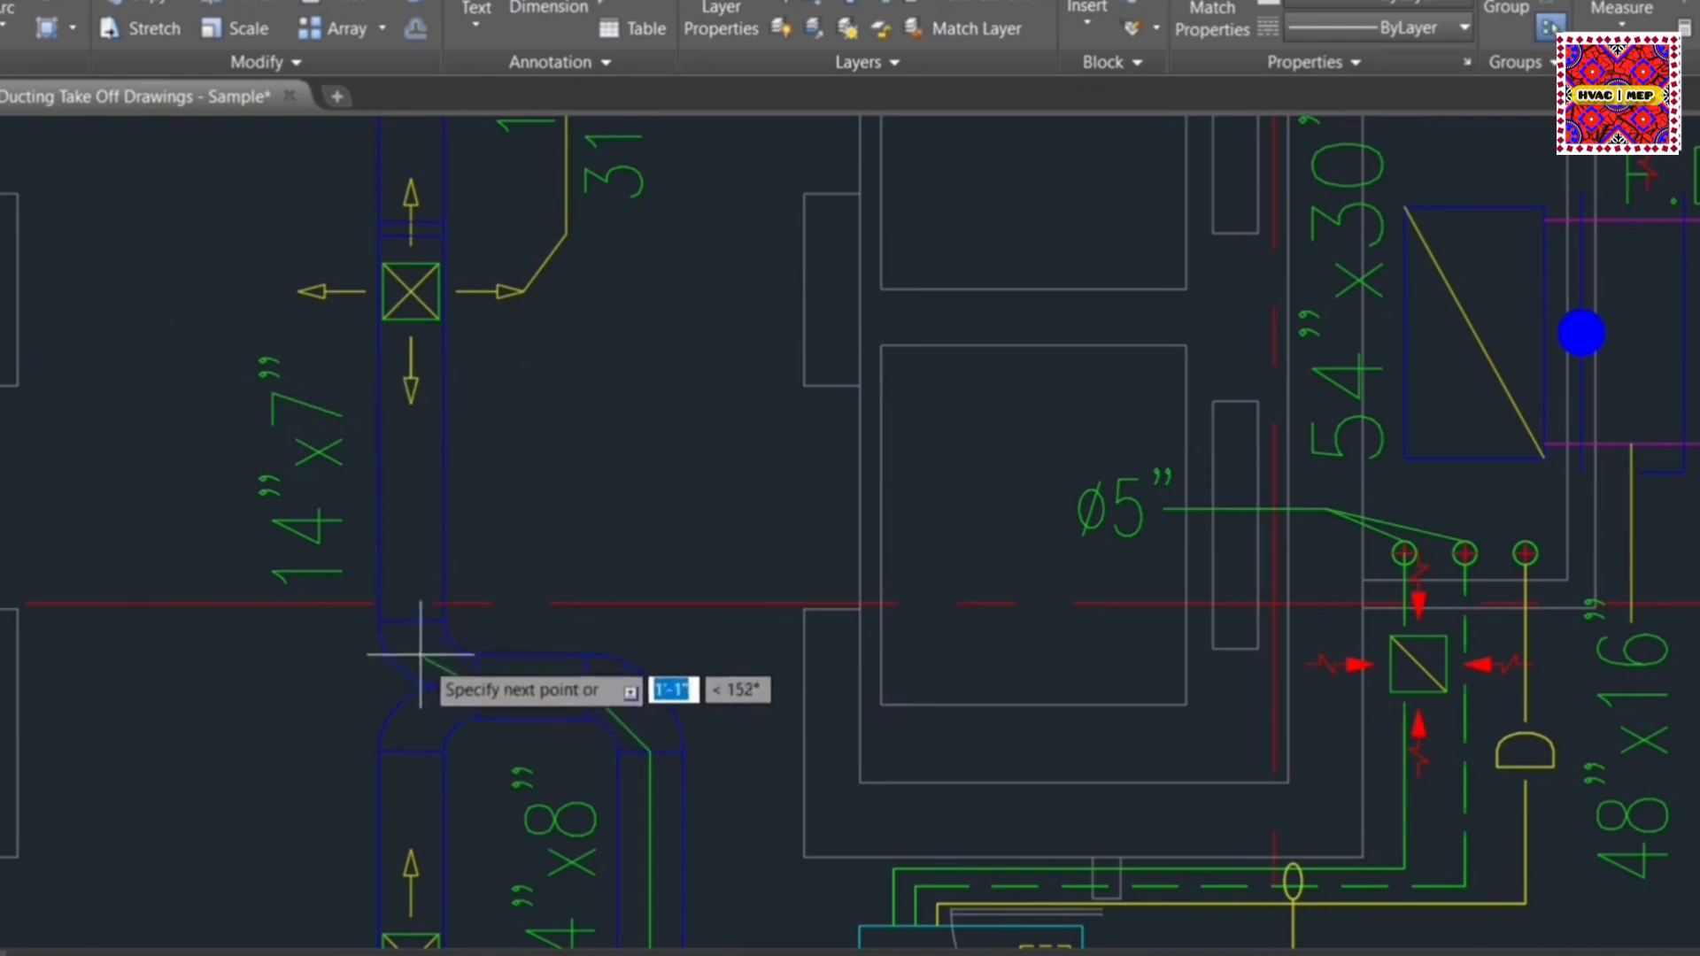
{"action": "left_click", "coordinate": [410, 619]}
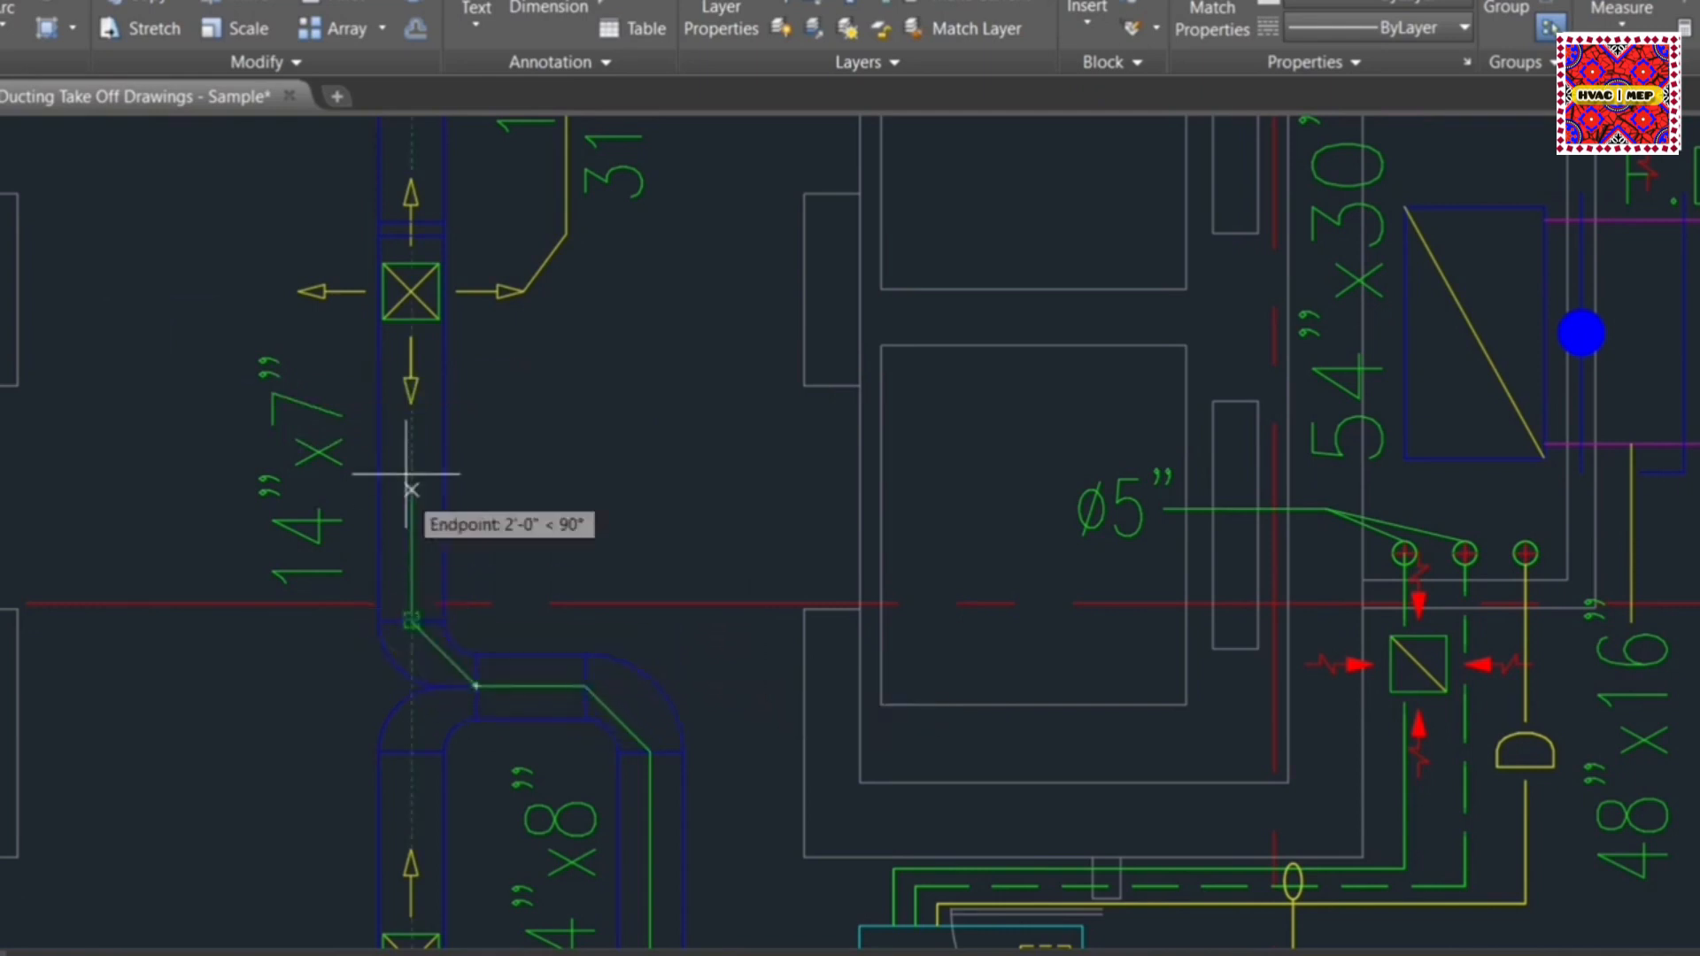
{"action": "left_click", "coordinate": [410, 242]}
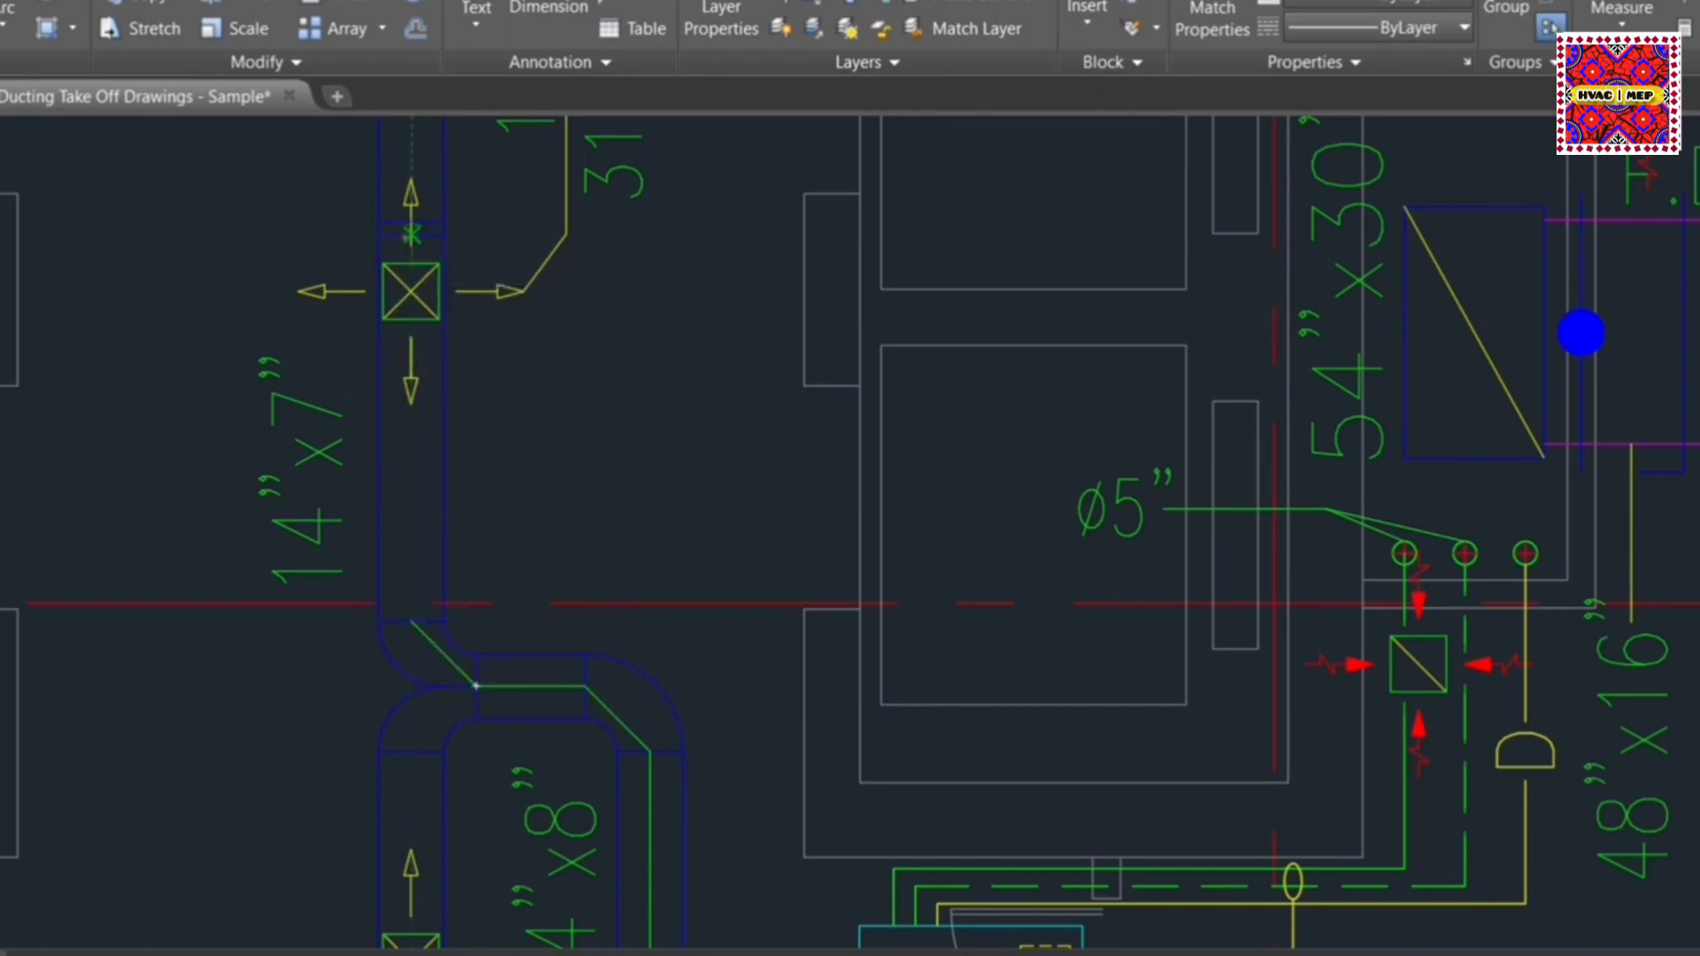
{"action": "left_click", "coordinate": [411, 226]}
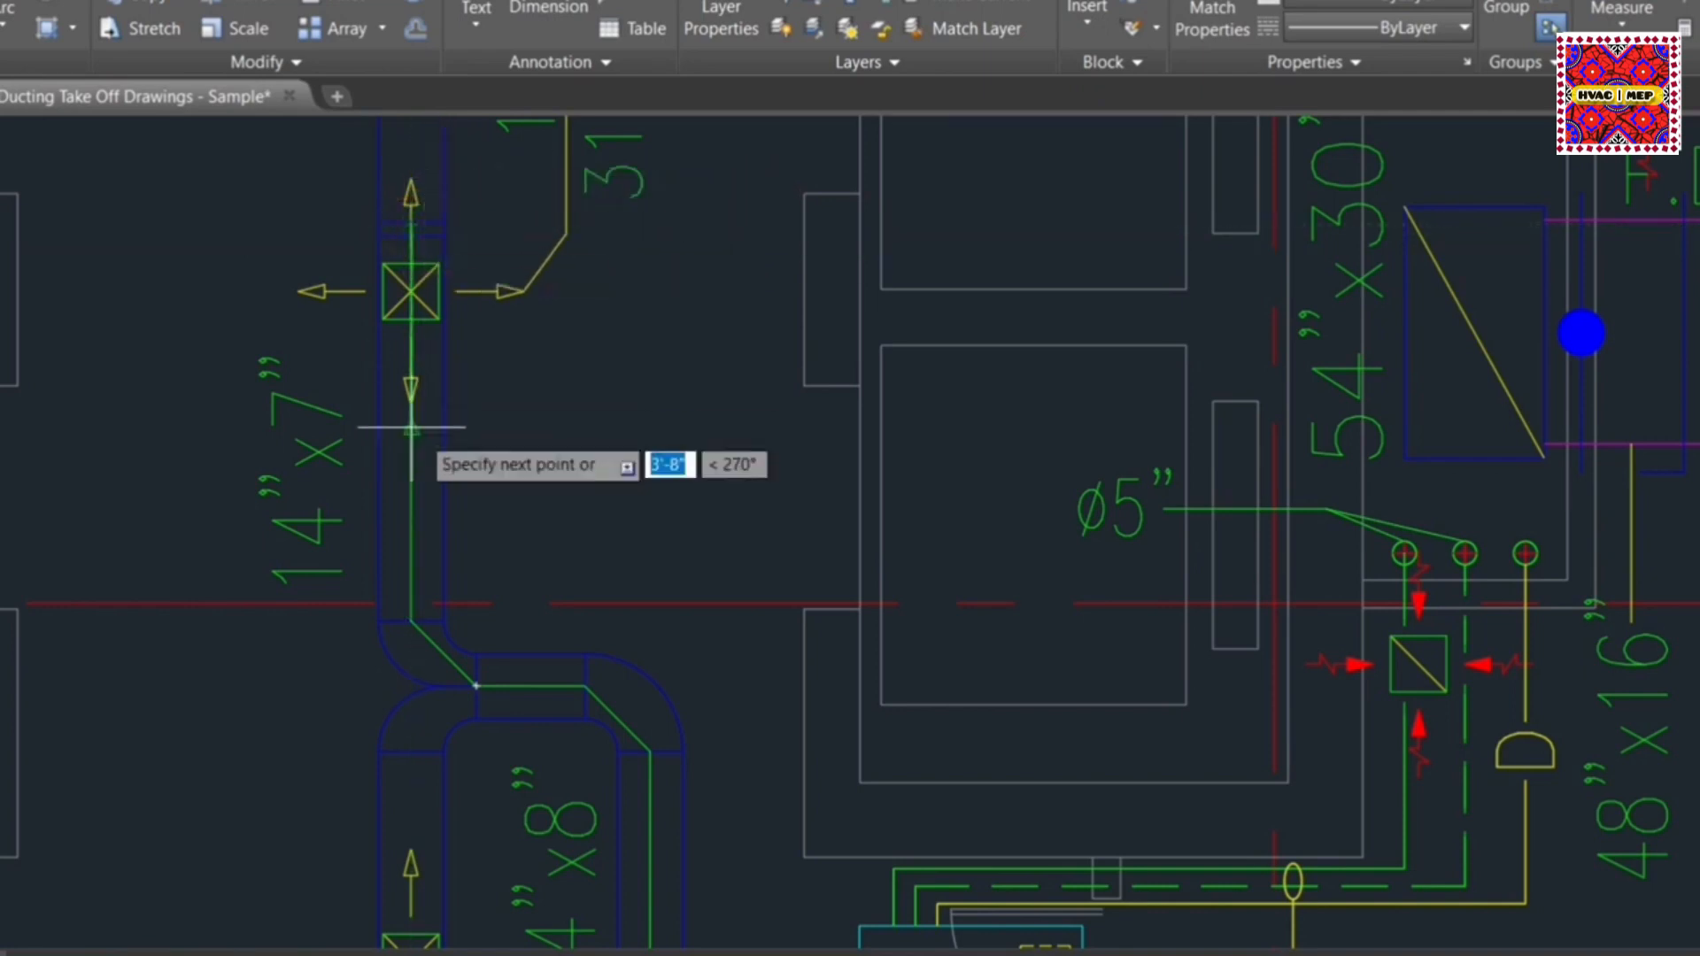
{"action": "key", "text": "Escape"}
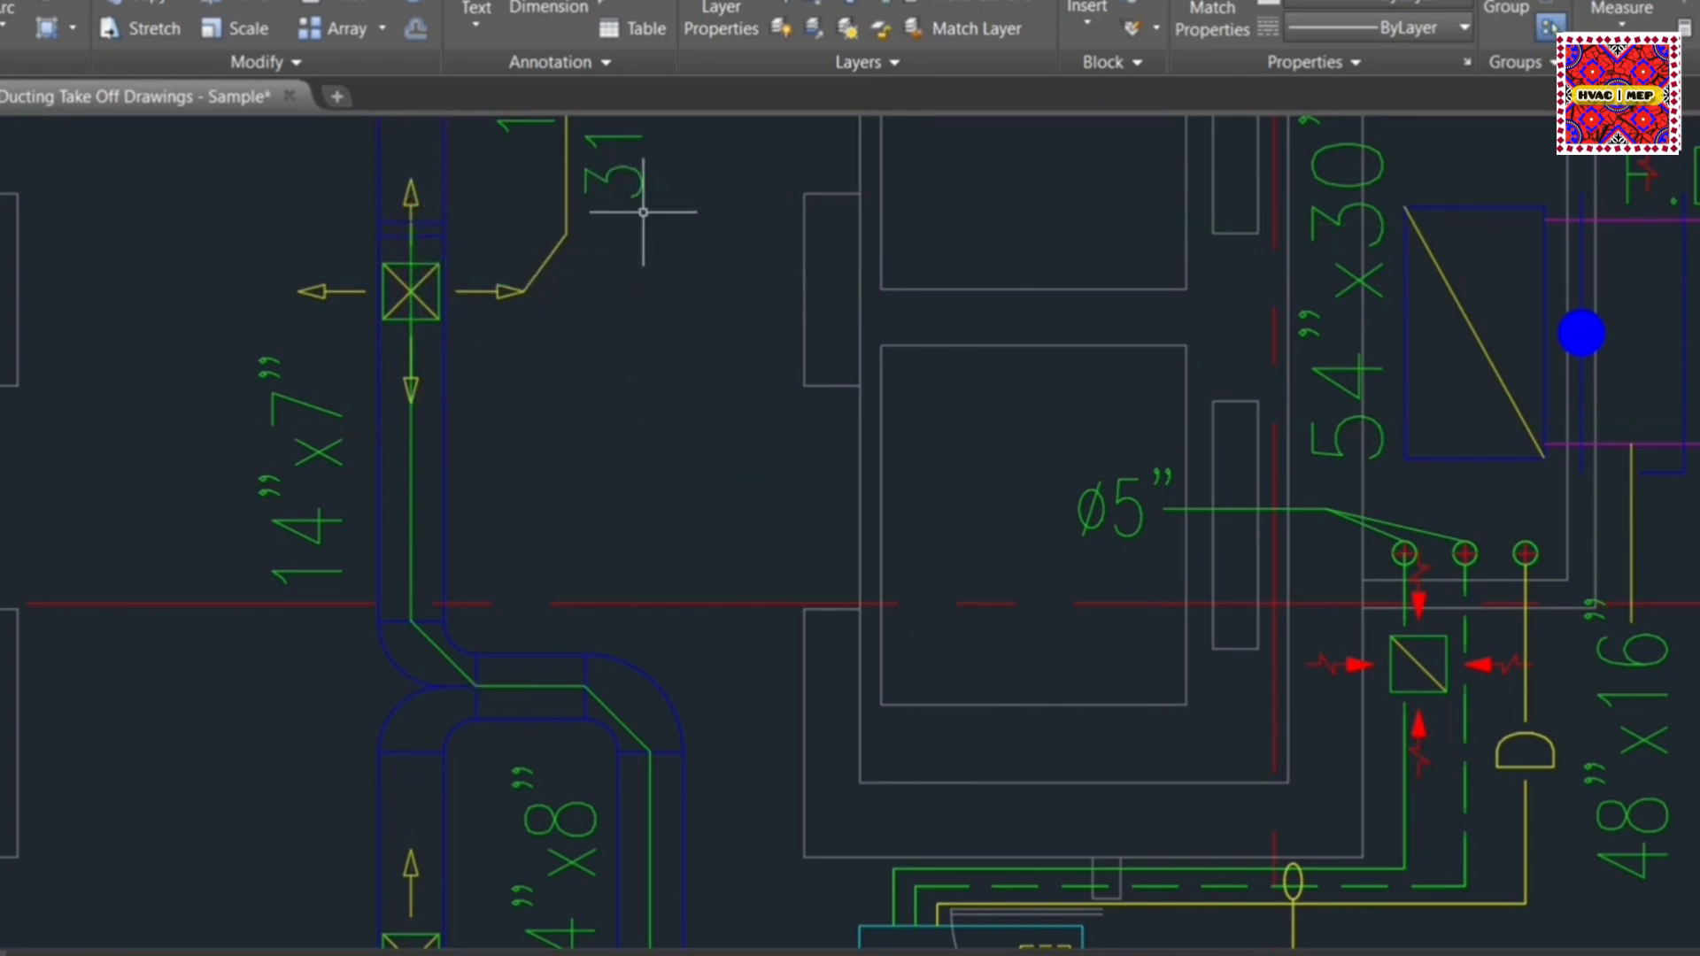
List the properties of the polyline traced along the 14"x7" duct to read its length.
{"action": "left_click", "coordinate": [408, 507]}
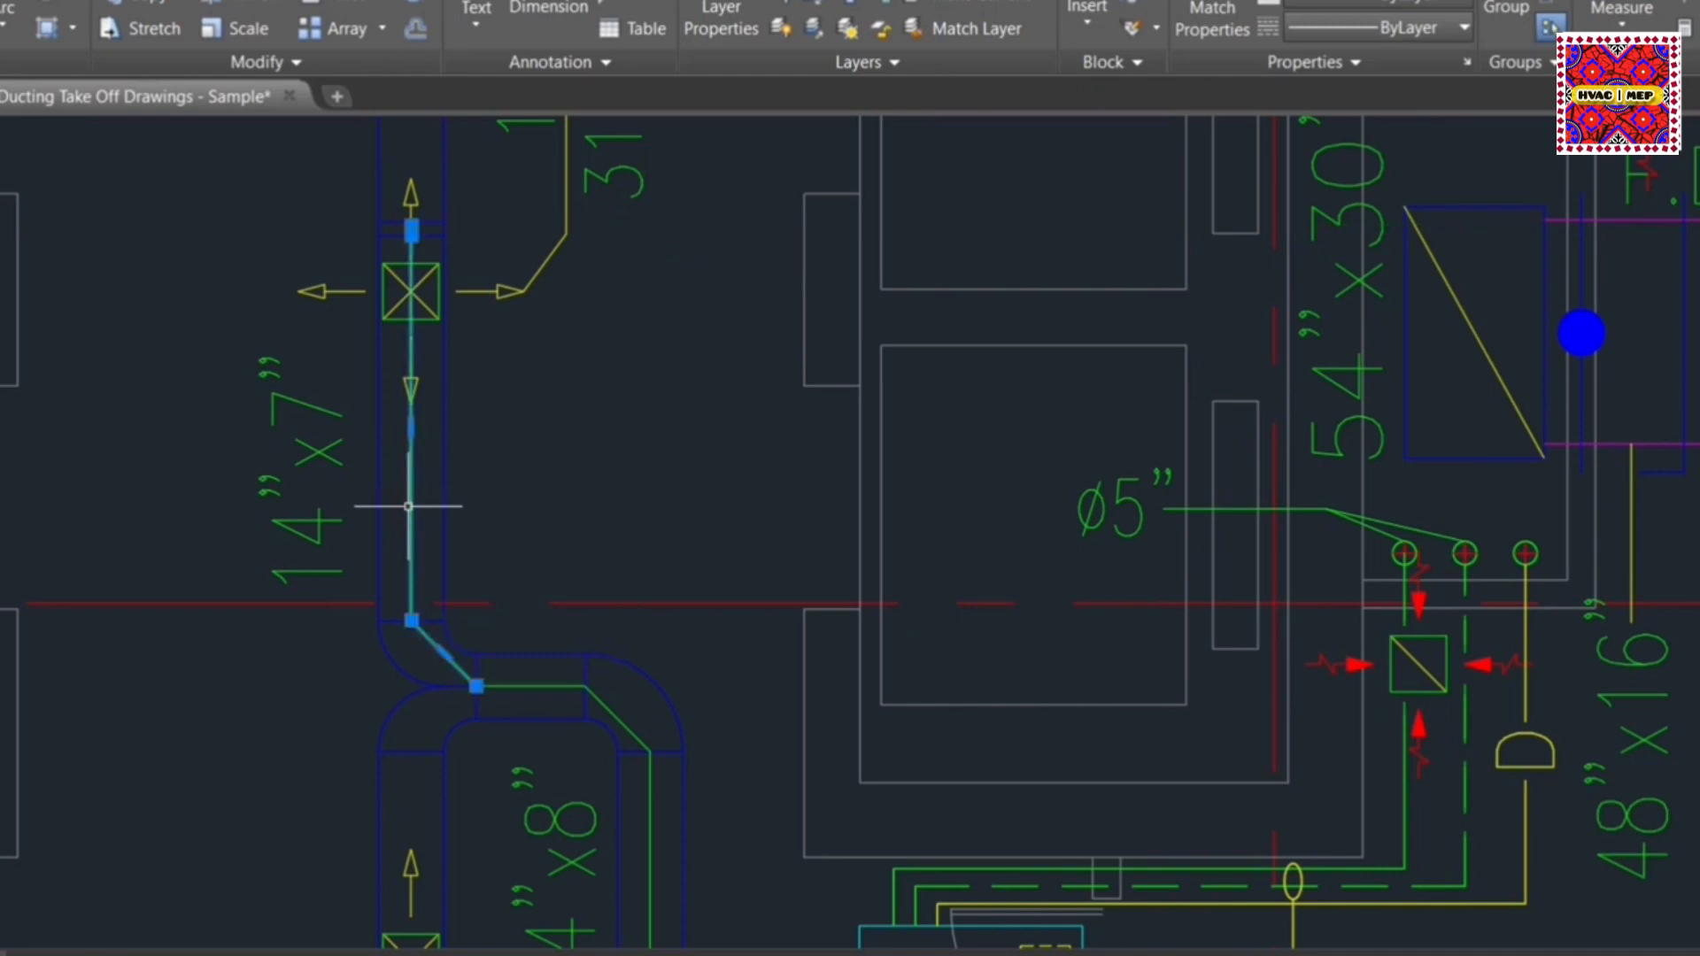
{"action": "type", "text": "li"}
{"action": "key", "text": "Return"}
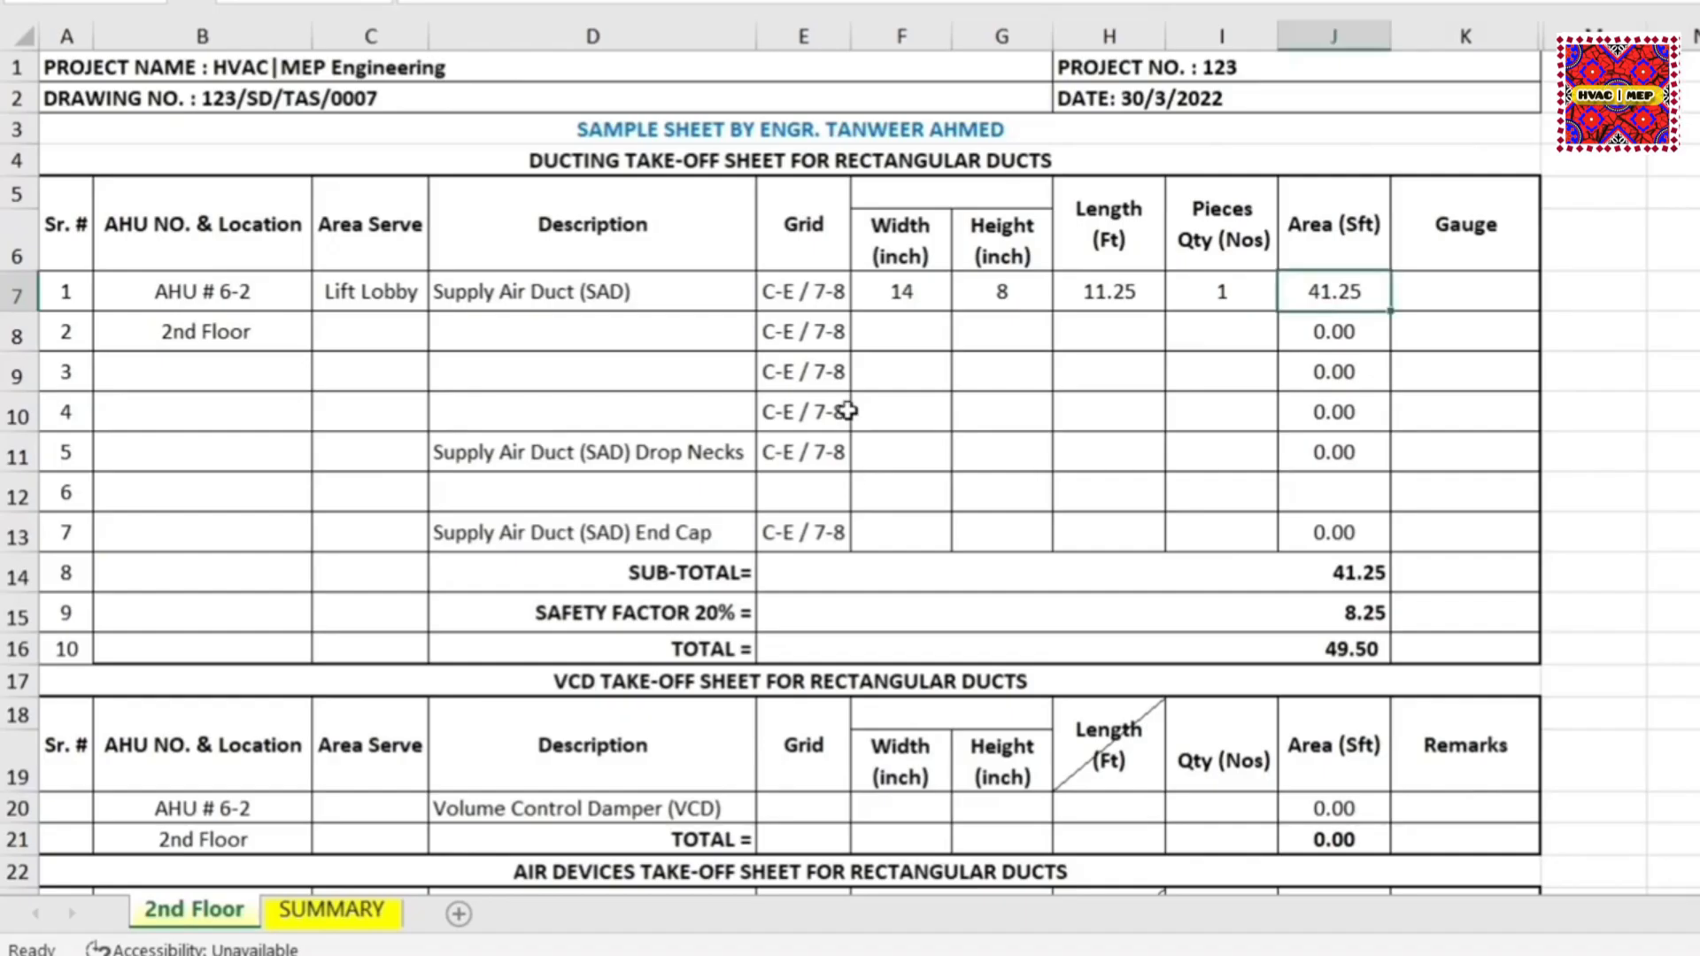
Switch to the Excel take-off sheet and fill duct row 2 with width 14 inch, height 7 inch, length 8.75 ft and 1 piece.
{"action": "left_click", "coordinate": [900, 338]}
{"action": "type", "text": "14"}
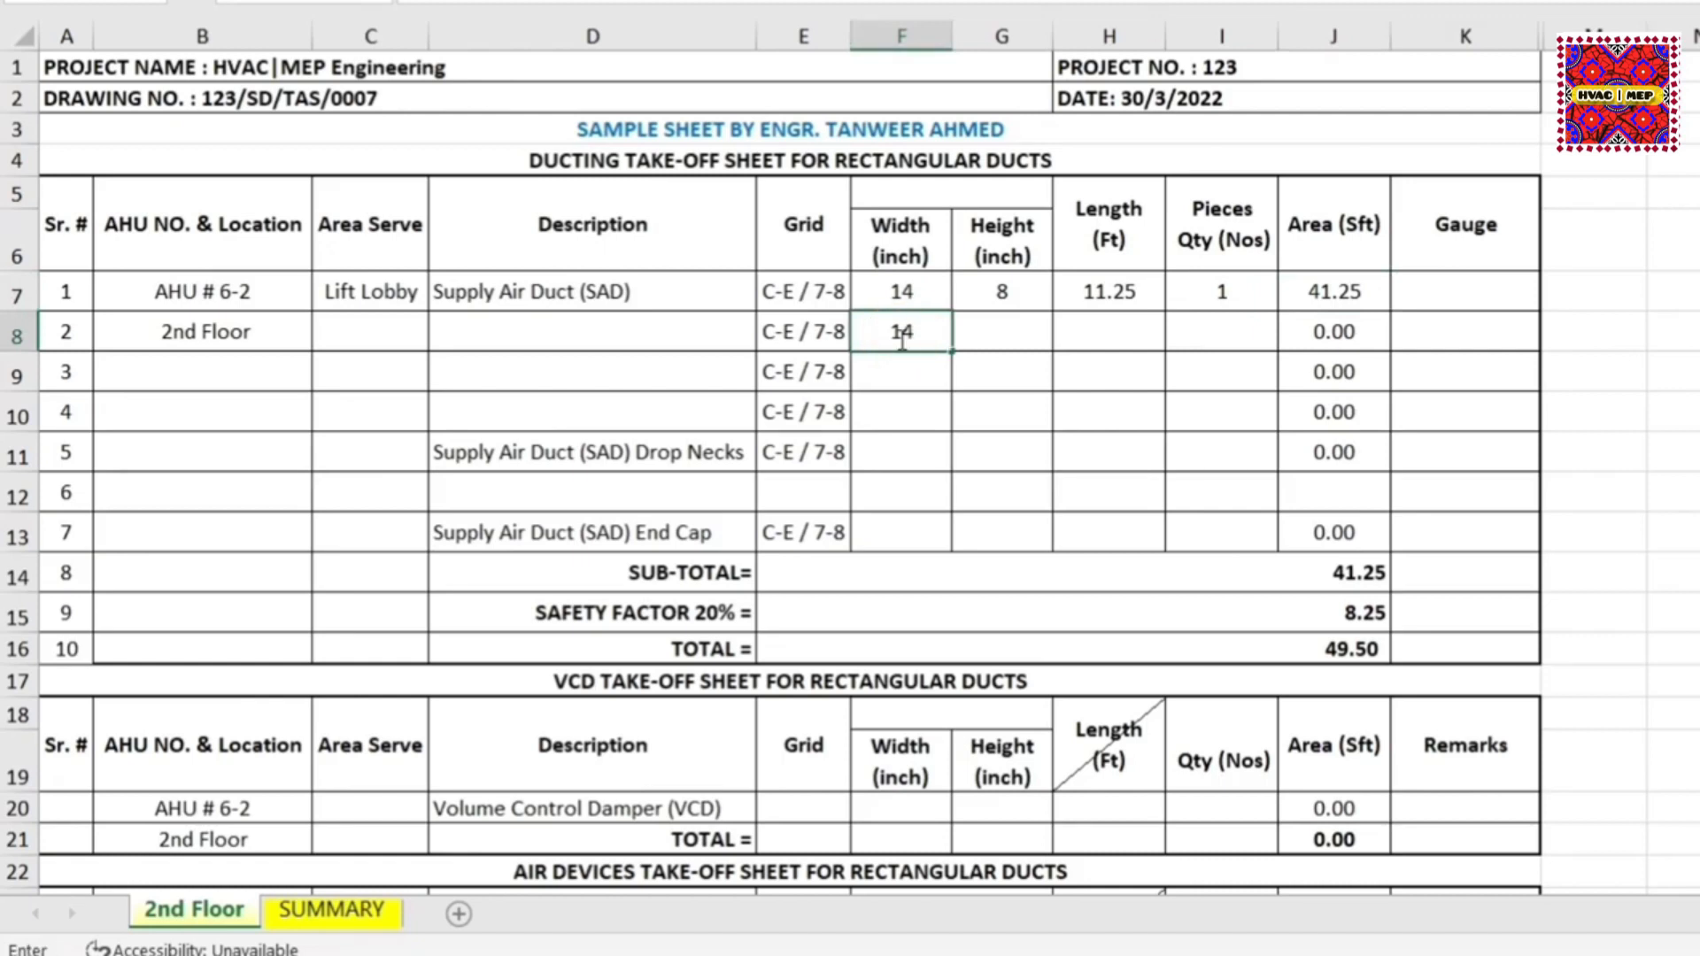
{"action": "key", "text": "Tab"}
{"action": "type", "text": "7"}
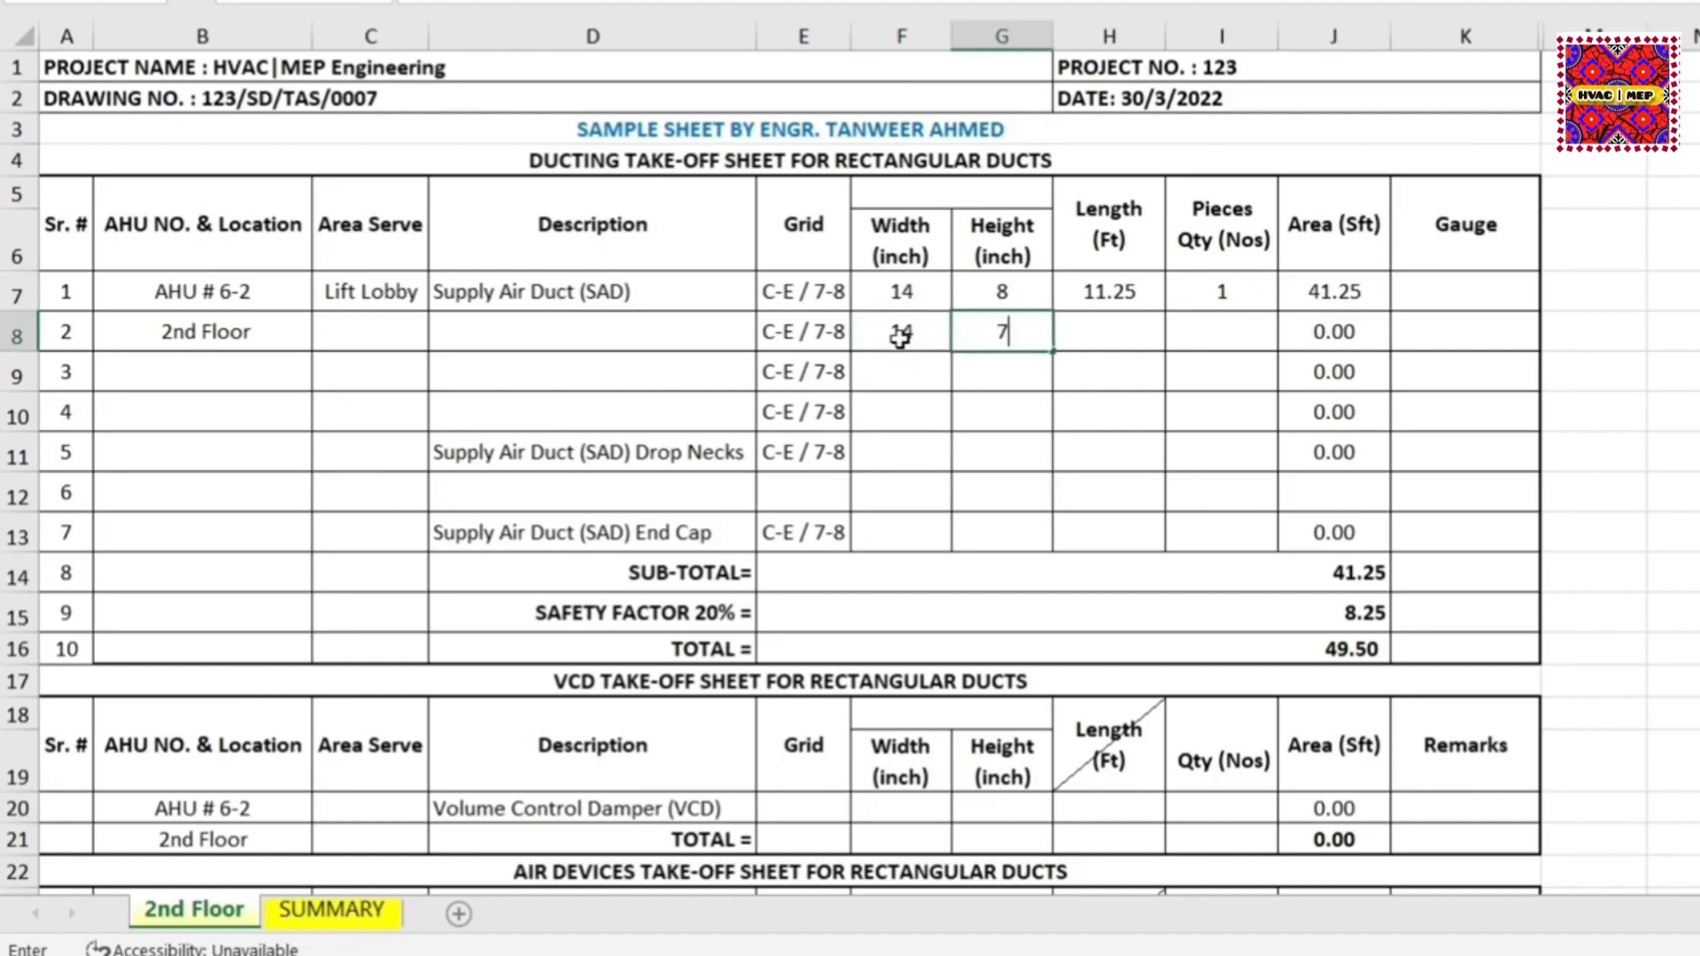
{"action": "key", "text": "Tab"}
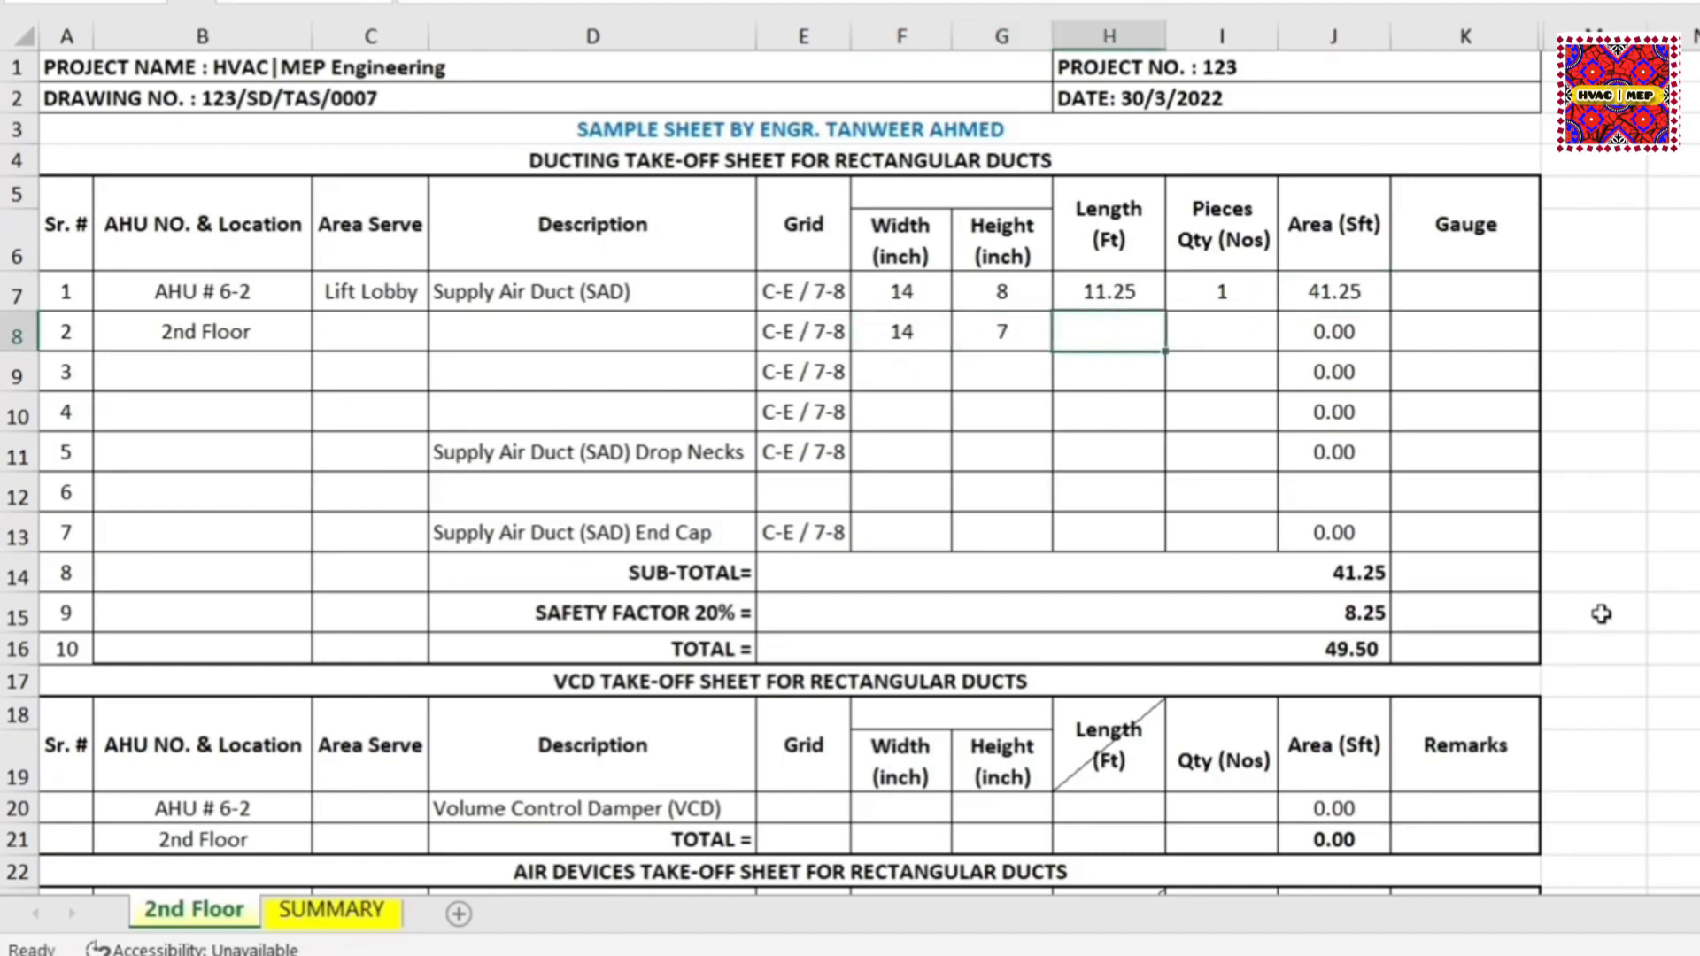
{"action": "type", "text": "8.75"}
{"action": "key", "text": "Return"}
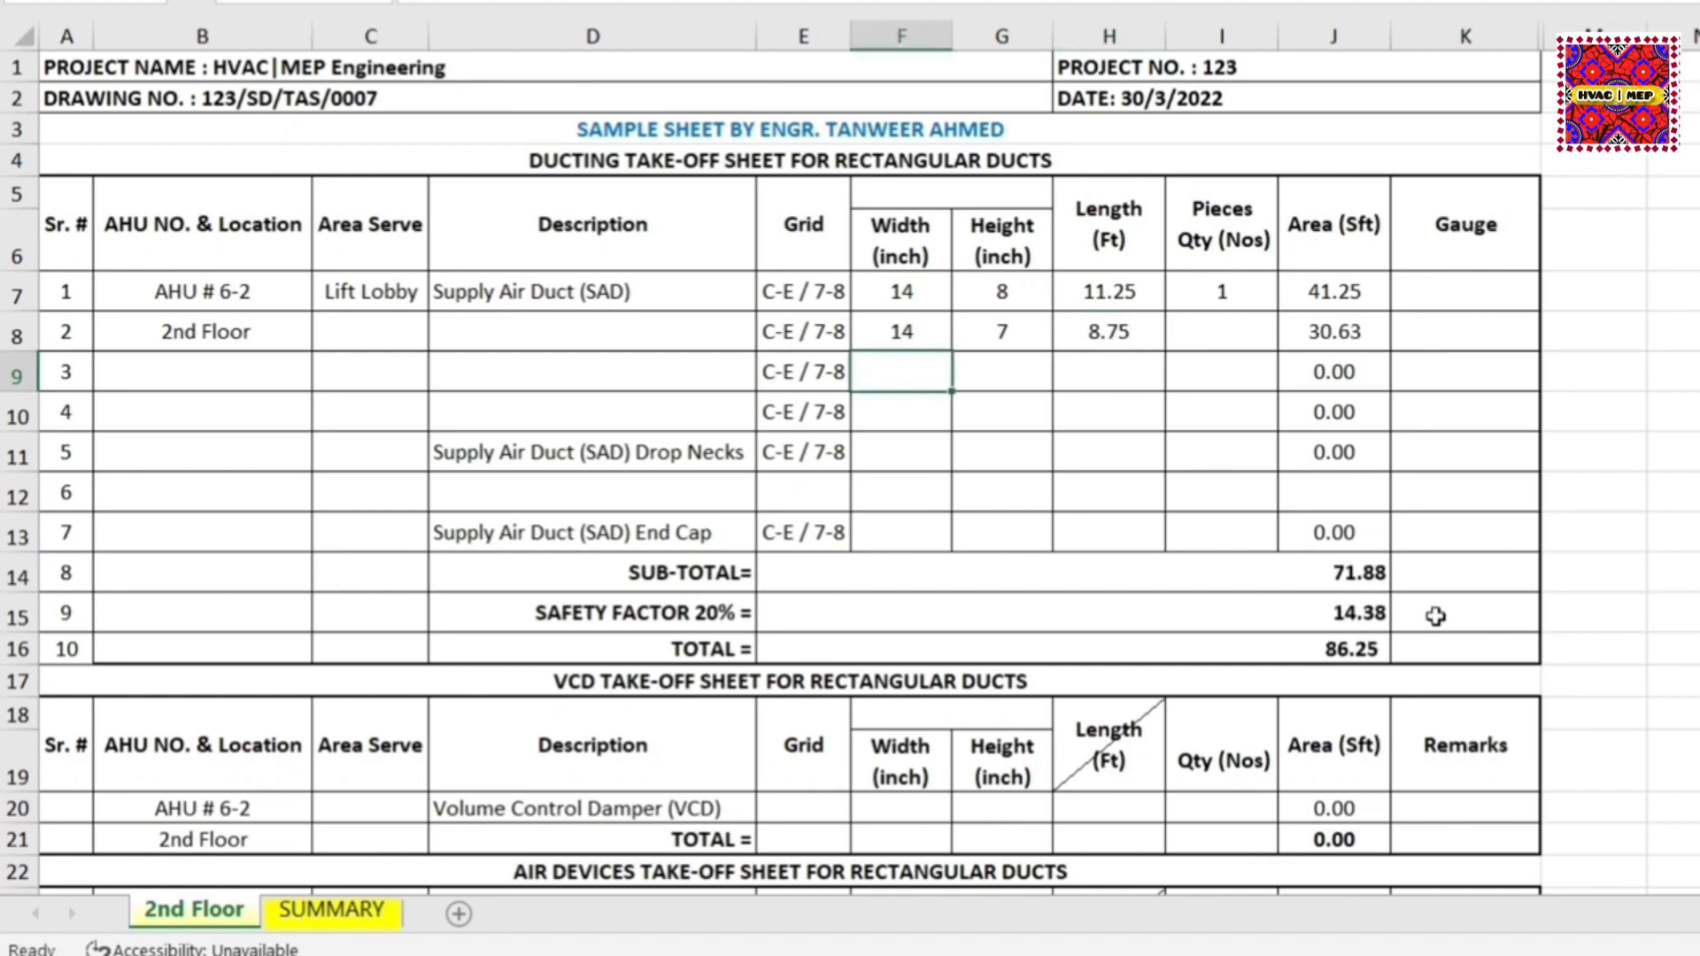
{"action": "left_click", "coordinate": [1235, 341]}
{"action": "type", "text": "1"}
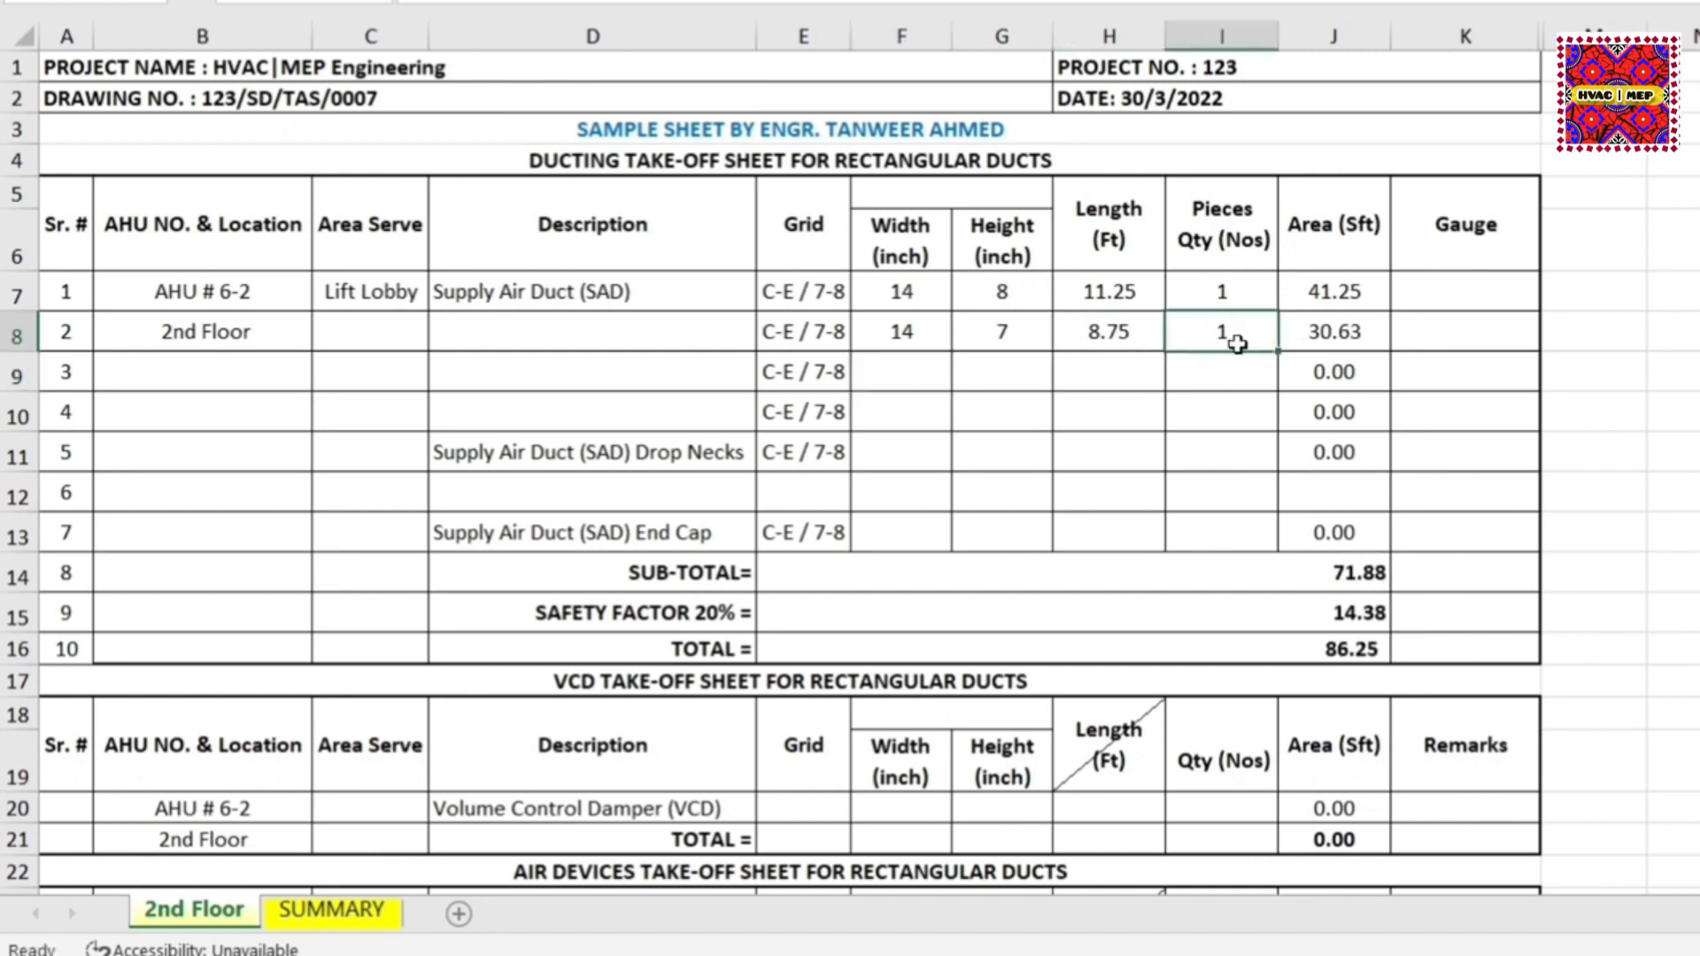
Check the next duct size in the AutoCAD drawing and enter width 14 inch and height 5 inch in take-off row 3.
{"action": "left_click", "coordinate": [901, 372]}
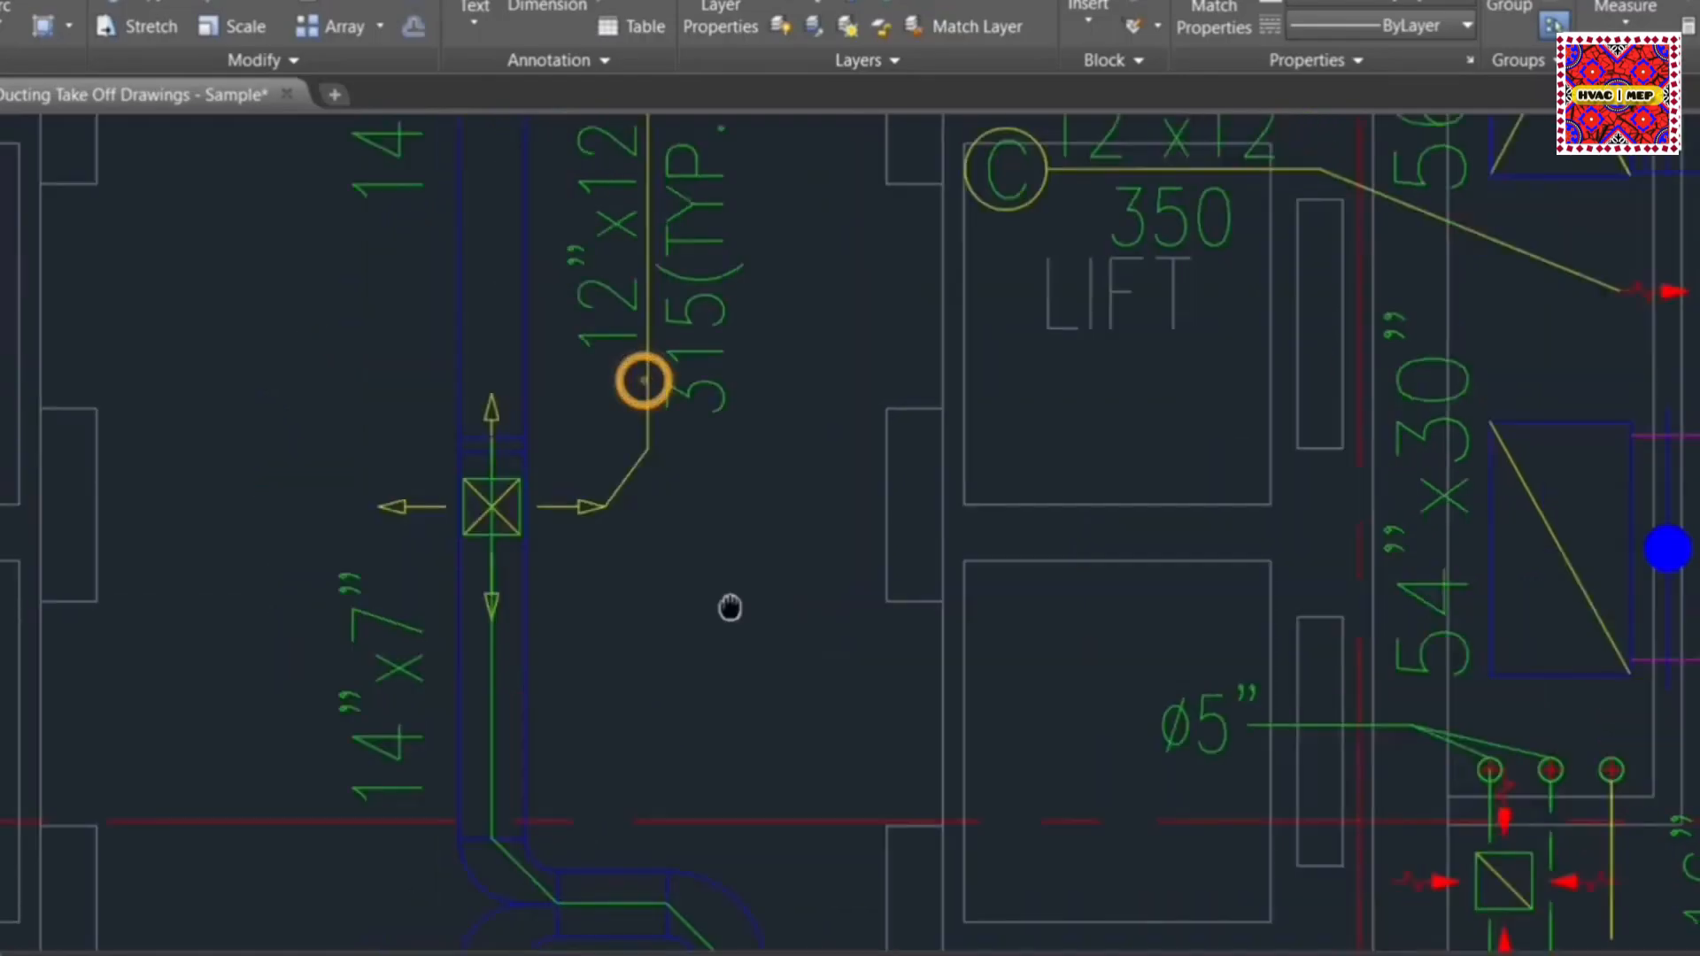
{"action": "mouse_move", "coordinate": [728, 607]}
{"action": "left_mouse_down"}
{"action": "mouse_move", "coordinate": [744, 672]}
{"action": "mouse_move", "coordinate": [734, 940]}
{"action": "left_mouse_up"}
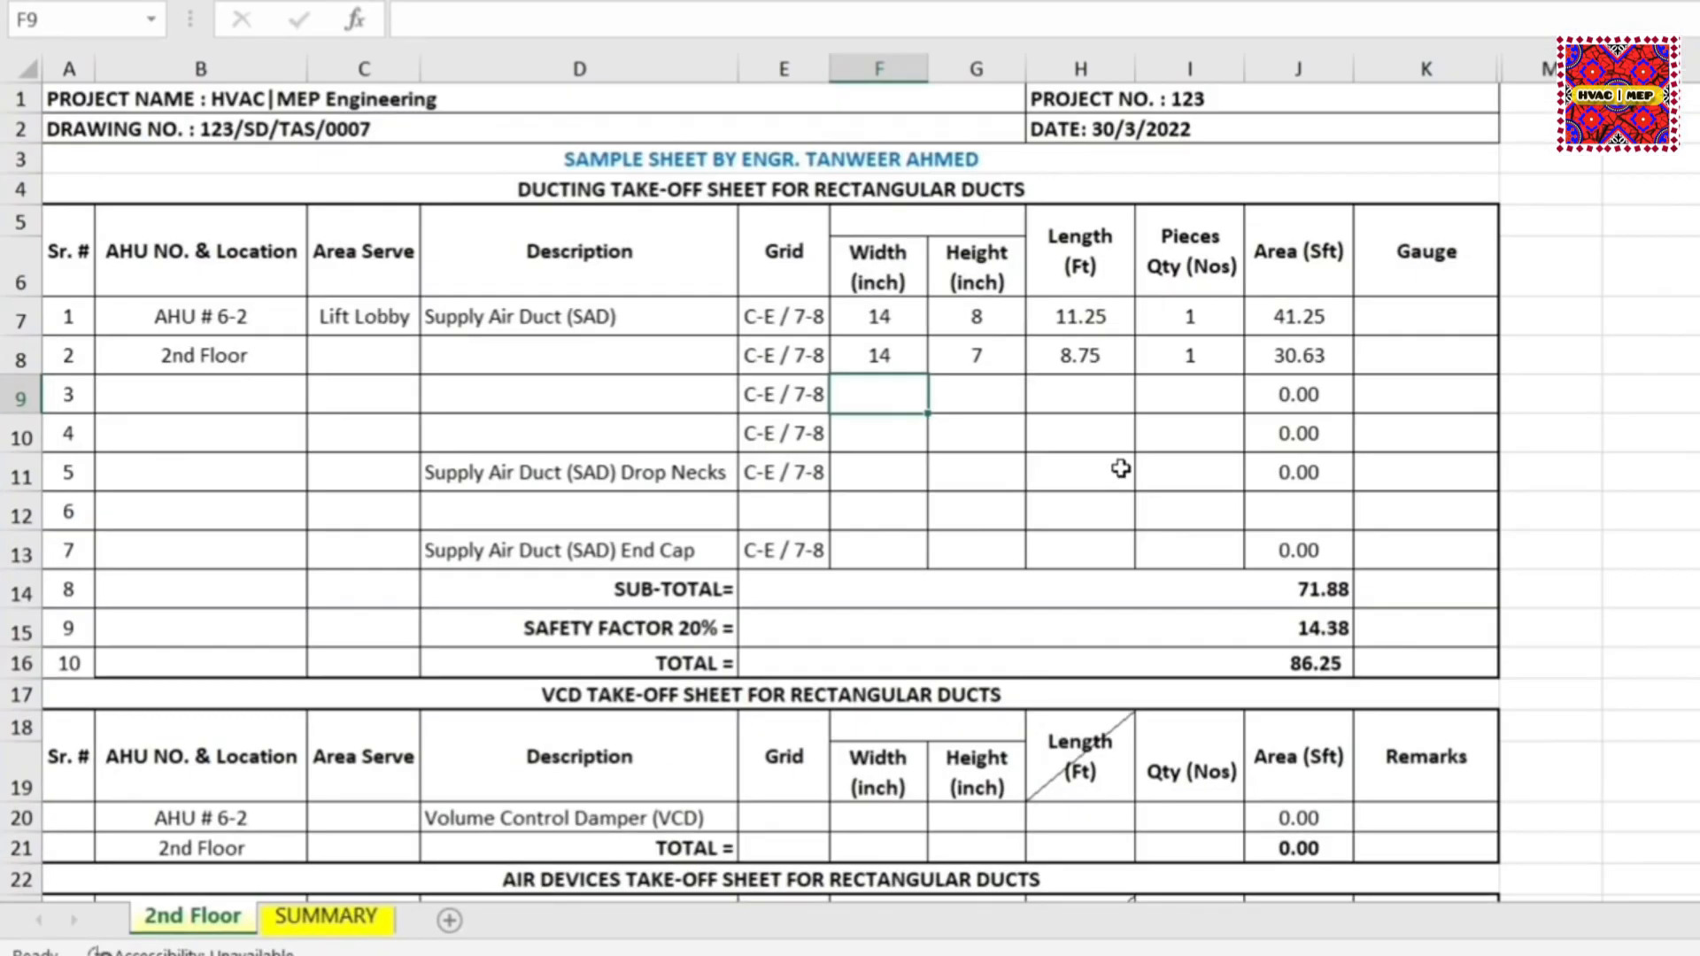
{"action": "type", "text": "14"}
{"action": "key", "text": "Tab"}
{"action": "type", "text": "5"}
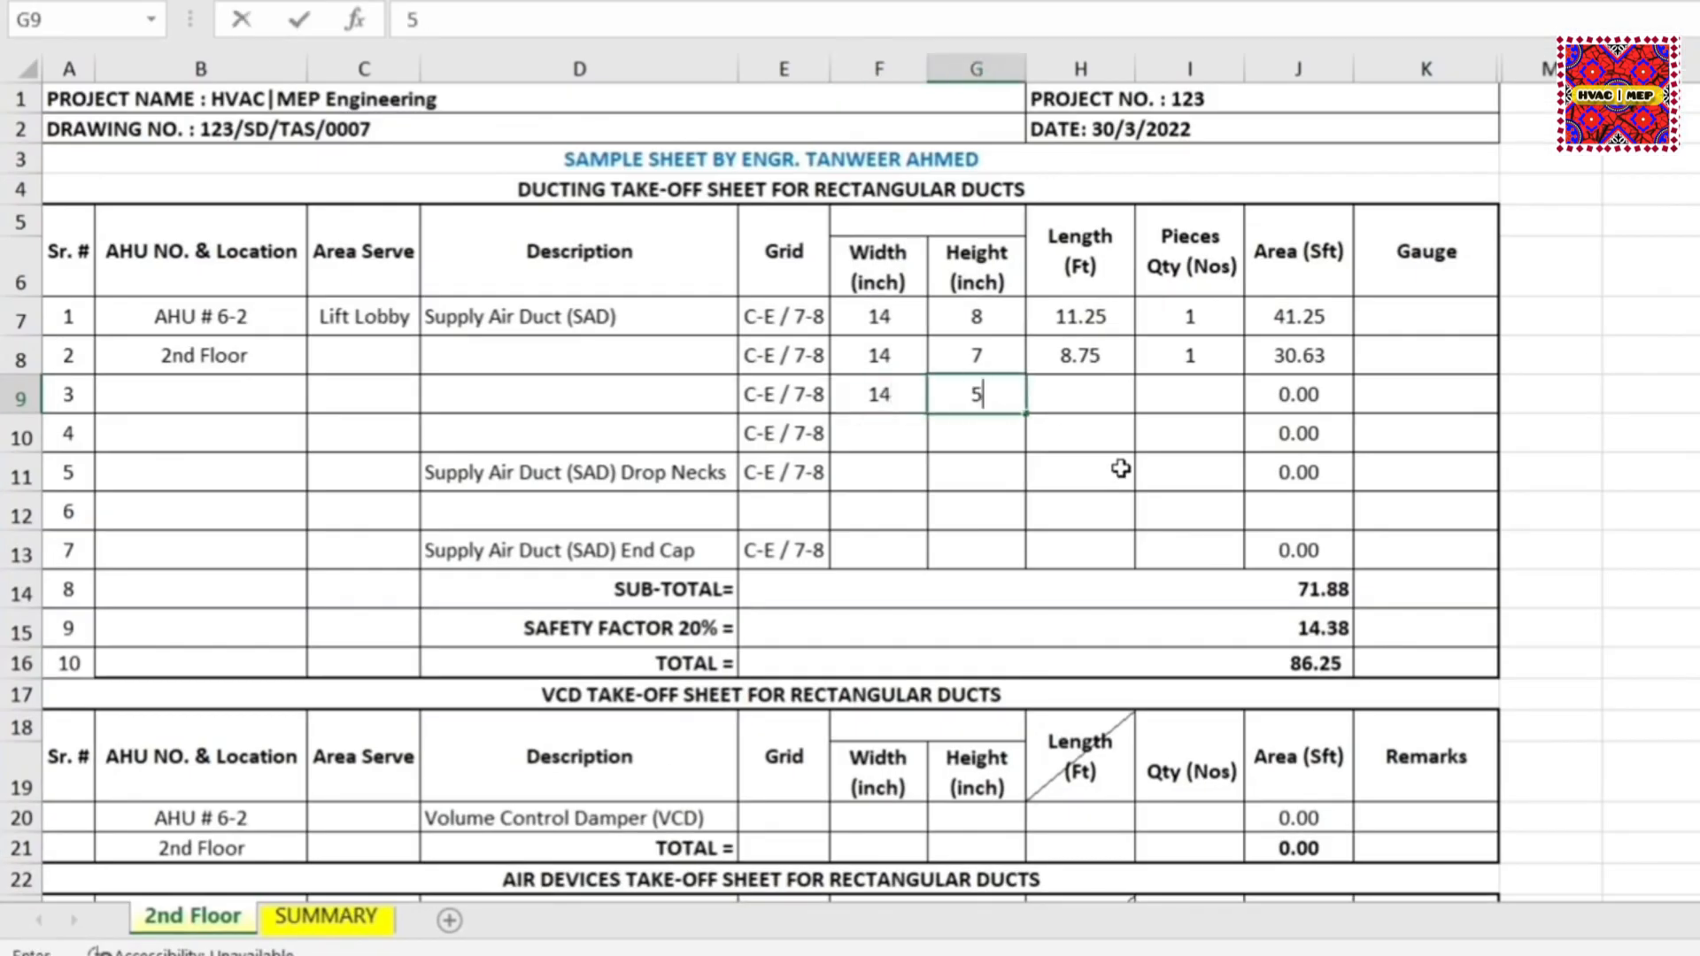
{"action": "key", "text": "Return"}
{"action": "left_click", "coordinate": [1051, 400]}
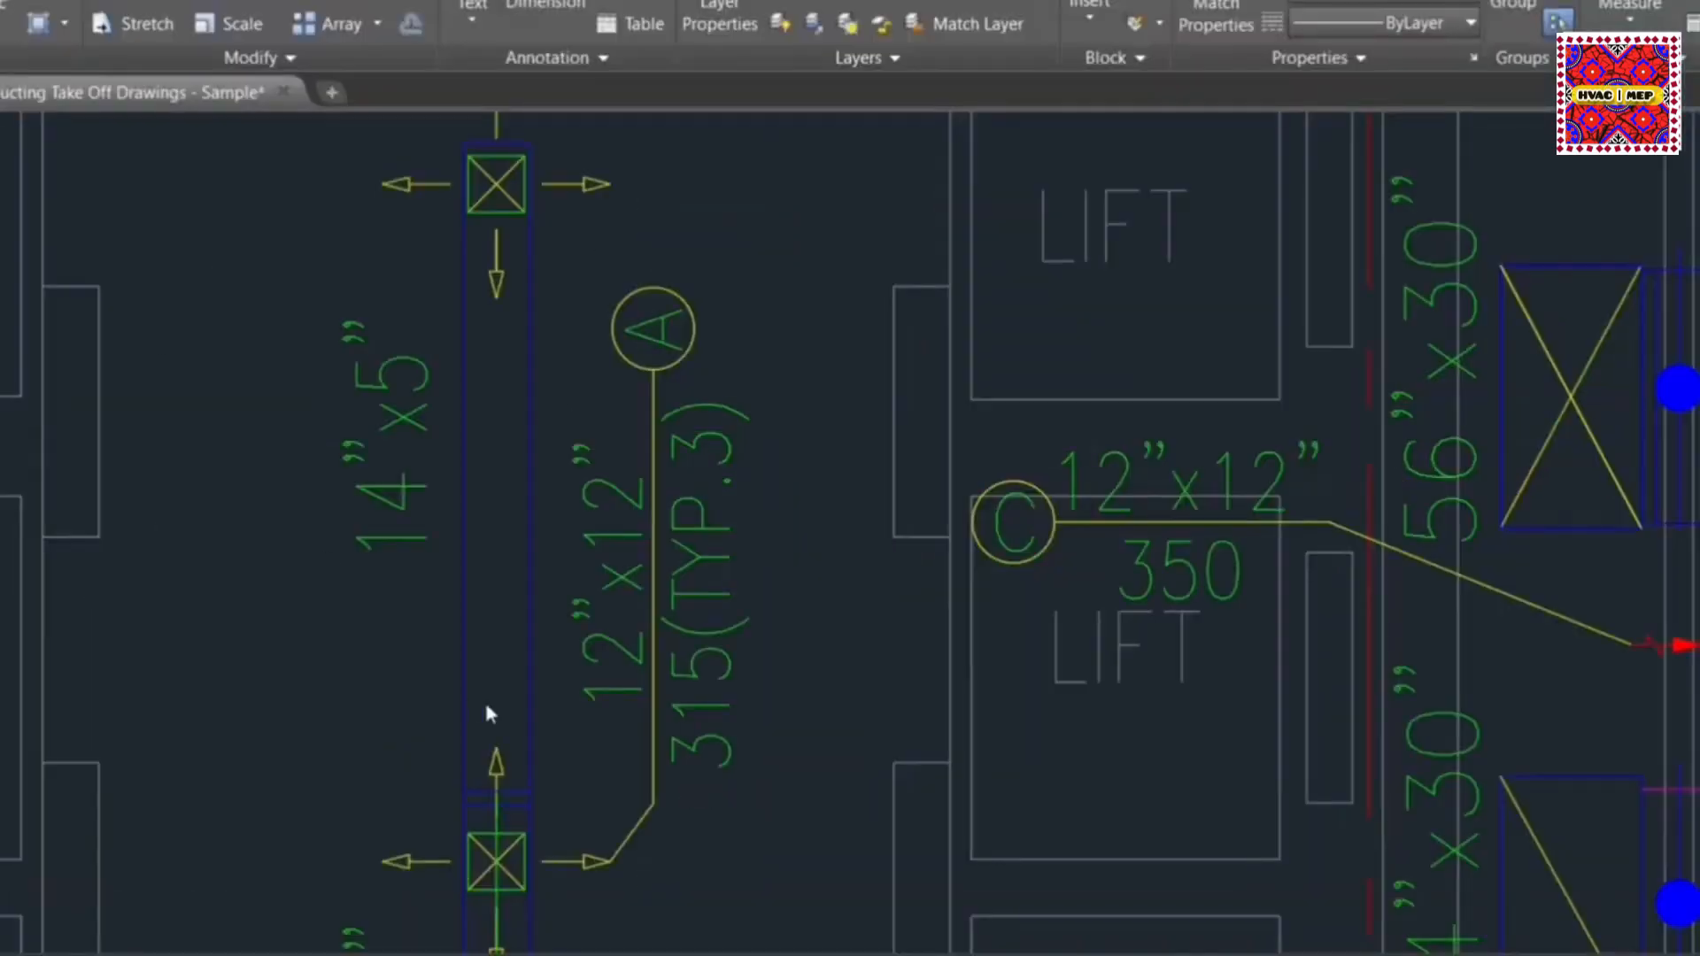
Switch to AutoCAD and draw a polyline along the 14"x5" duct's centreline, from the size transition to the duct's closed end past the diffuser.
{"action": "left_click", "coordinate": [493, 793]}
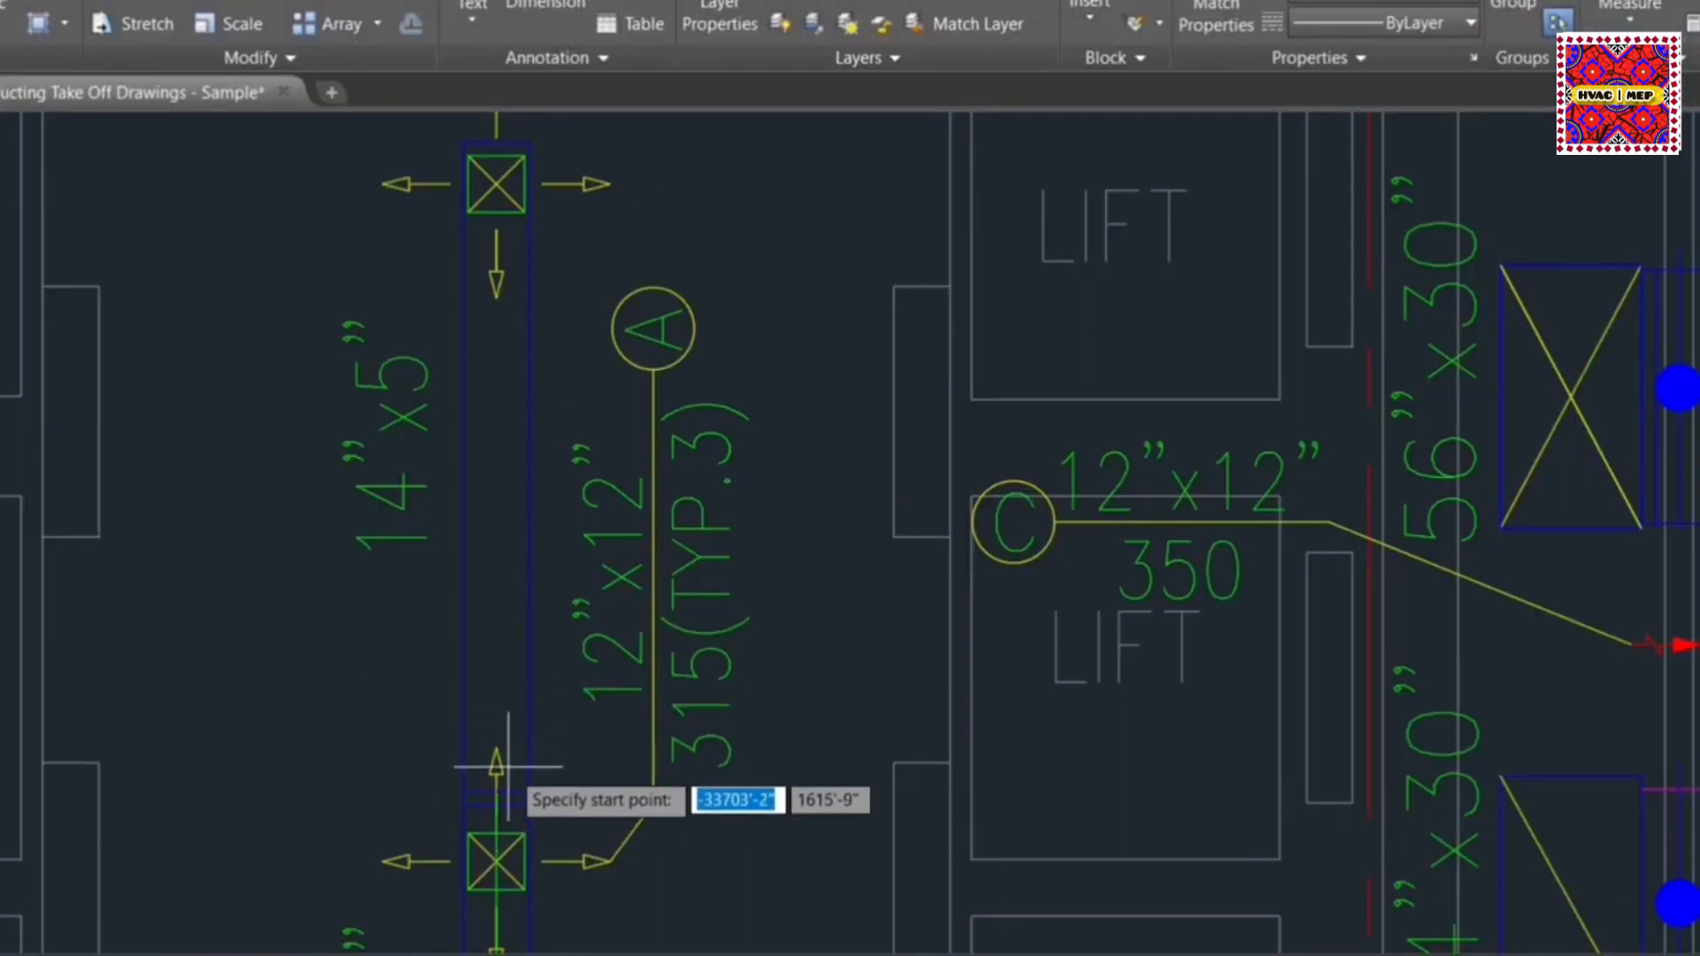
{"action": "left_click", "coordinate": [496, 800]}
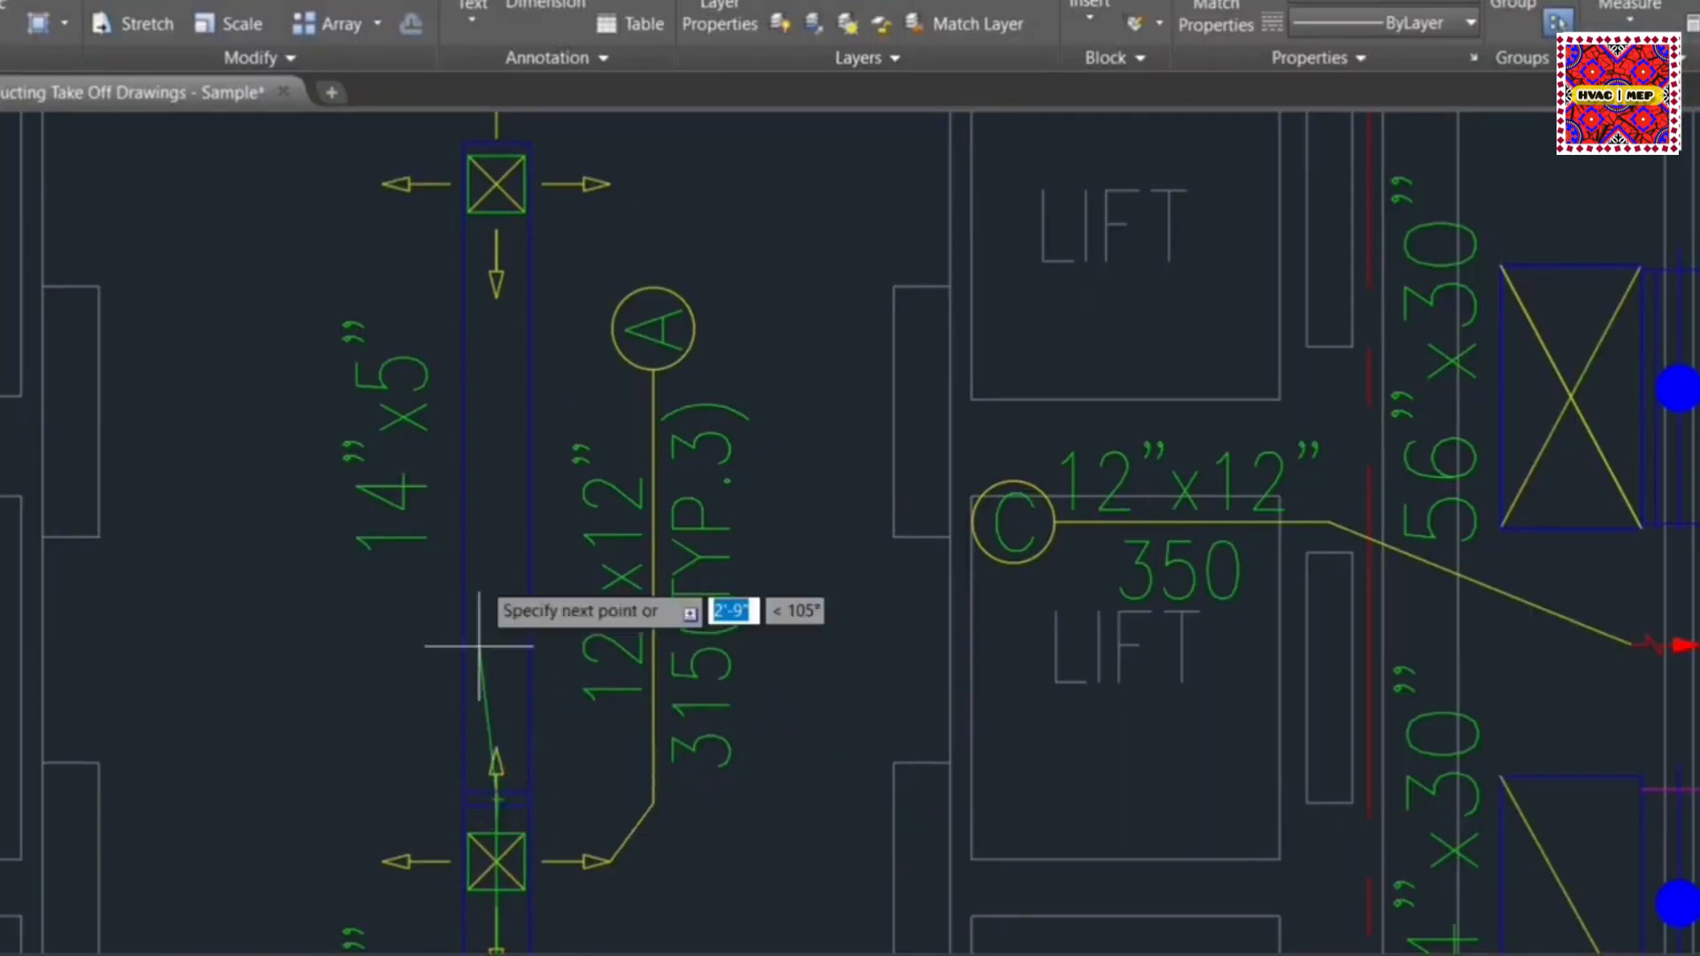
{"action": "left_click", "coordinate": [497, 141]}
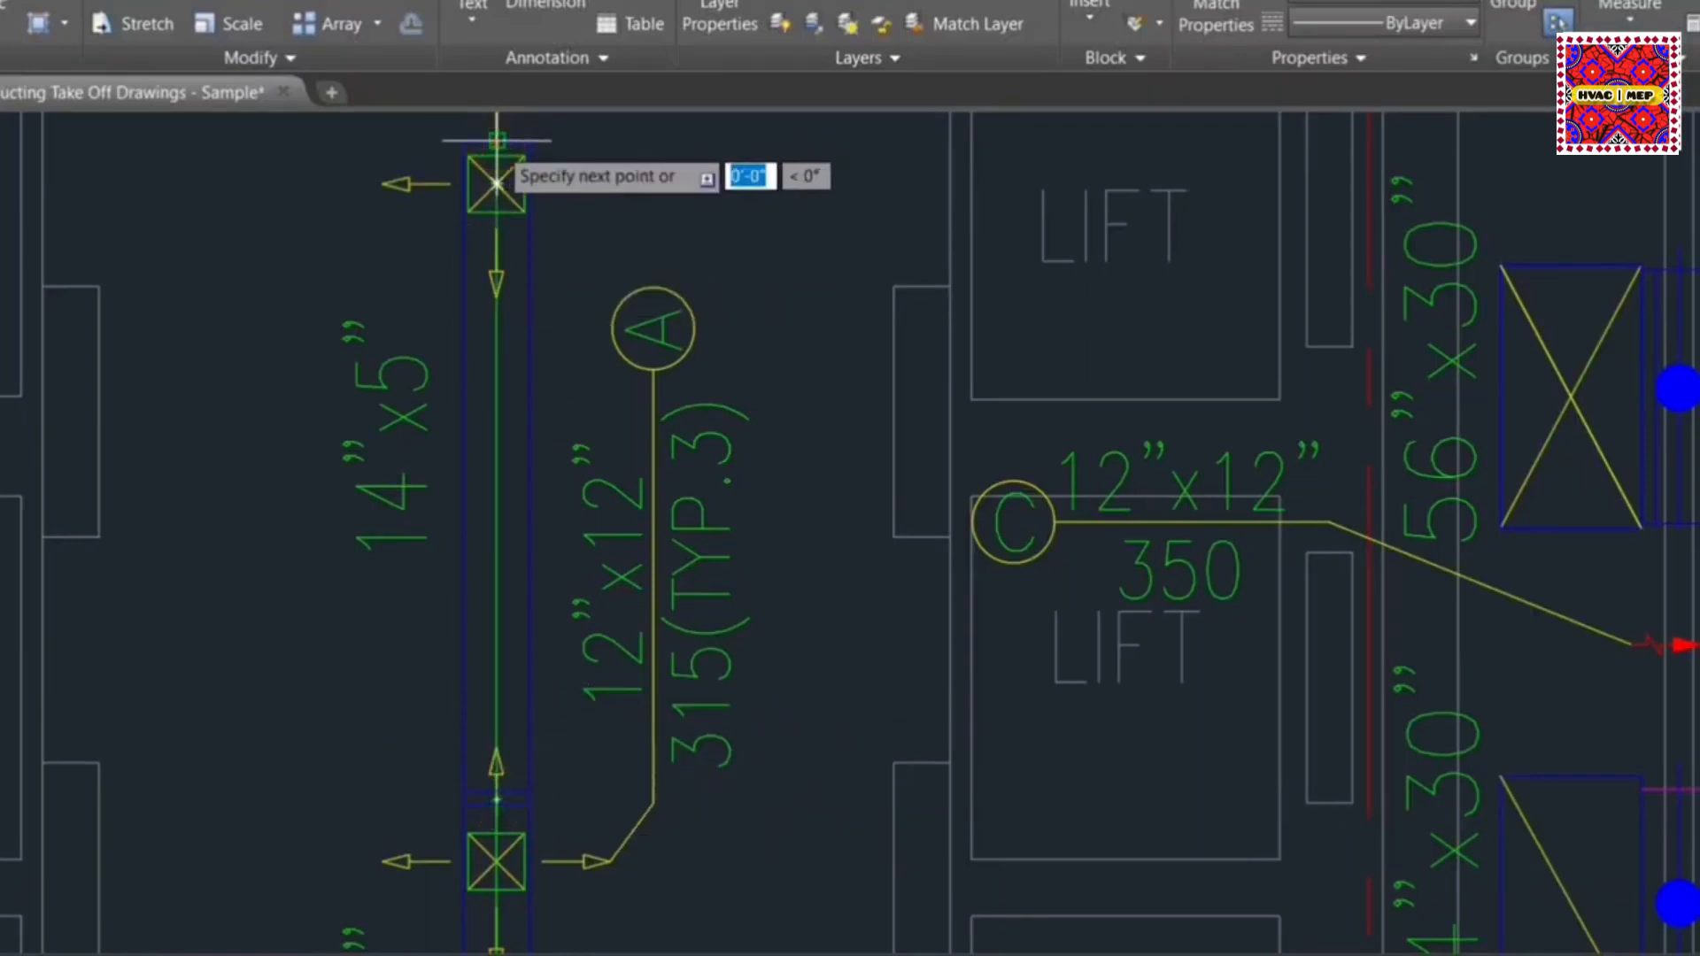
{"action": "key", "text": "Escape"}
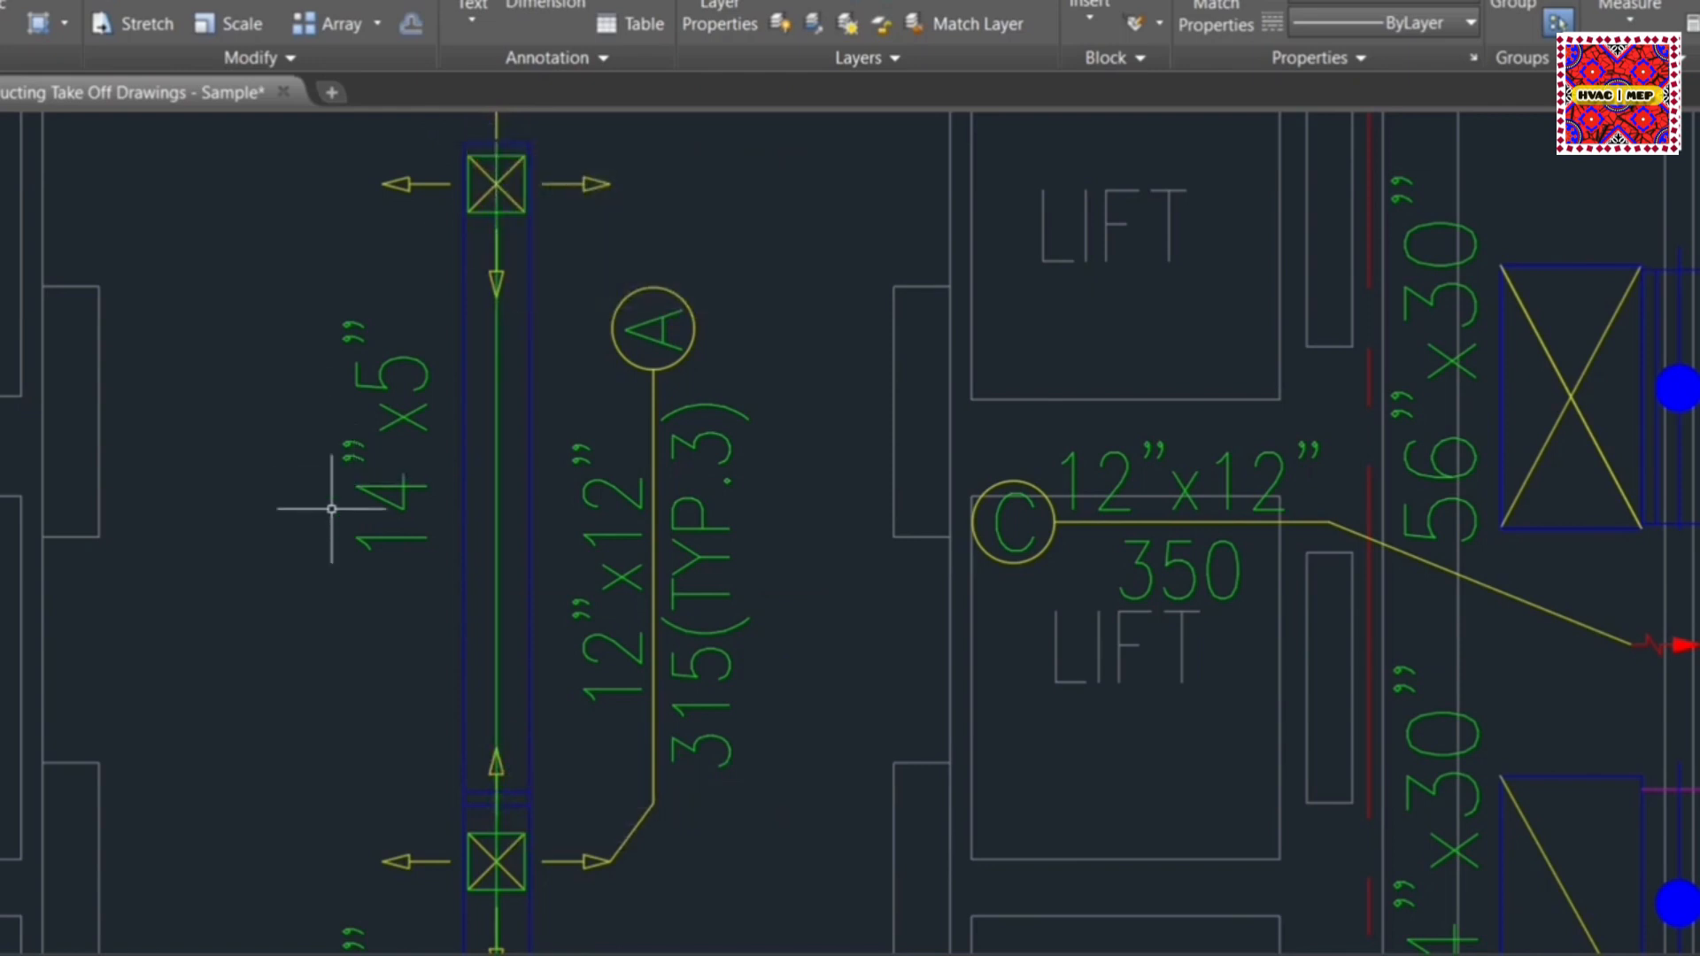
List the properties of the polyline traced along the 14"x5" duct to read its length.
{"action": "left_click", "coordinate": [496, 521]}
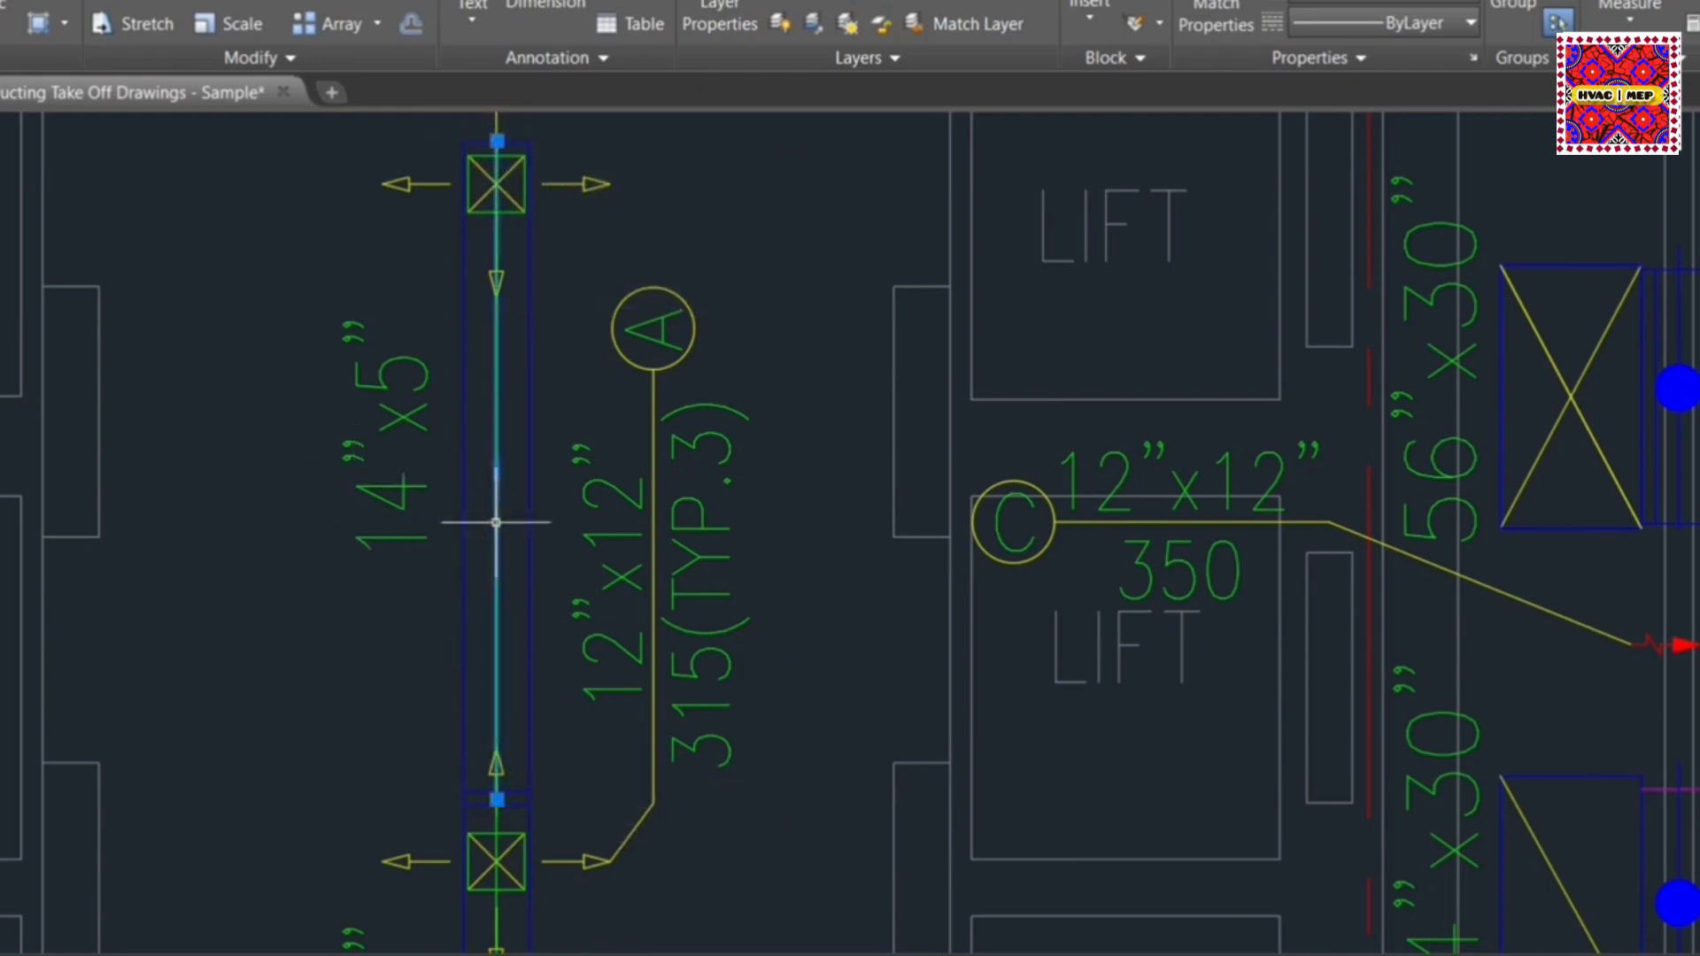
{"action": "type", "text": "li"}
{"action": "key", "text": "Return"}
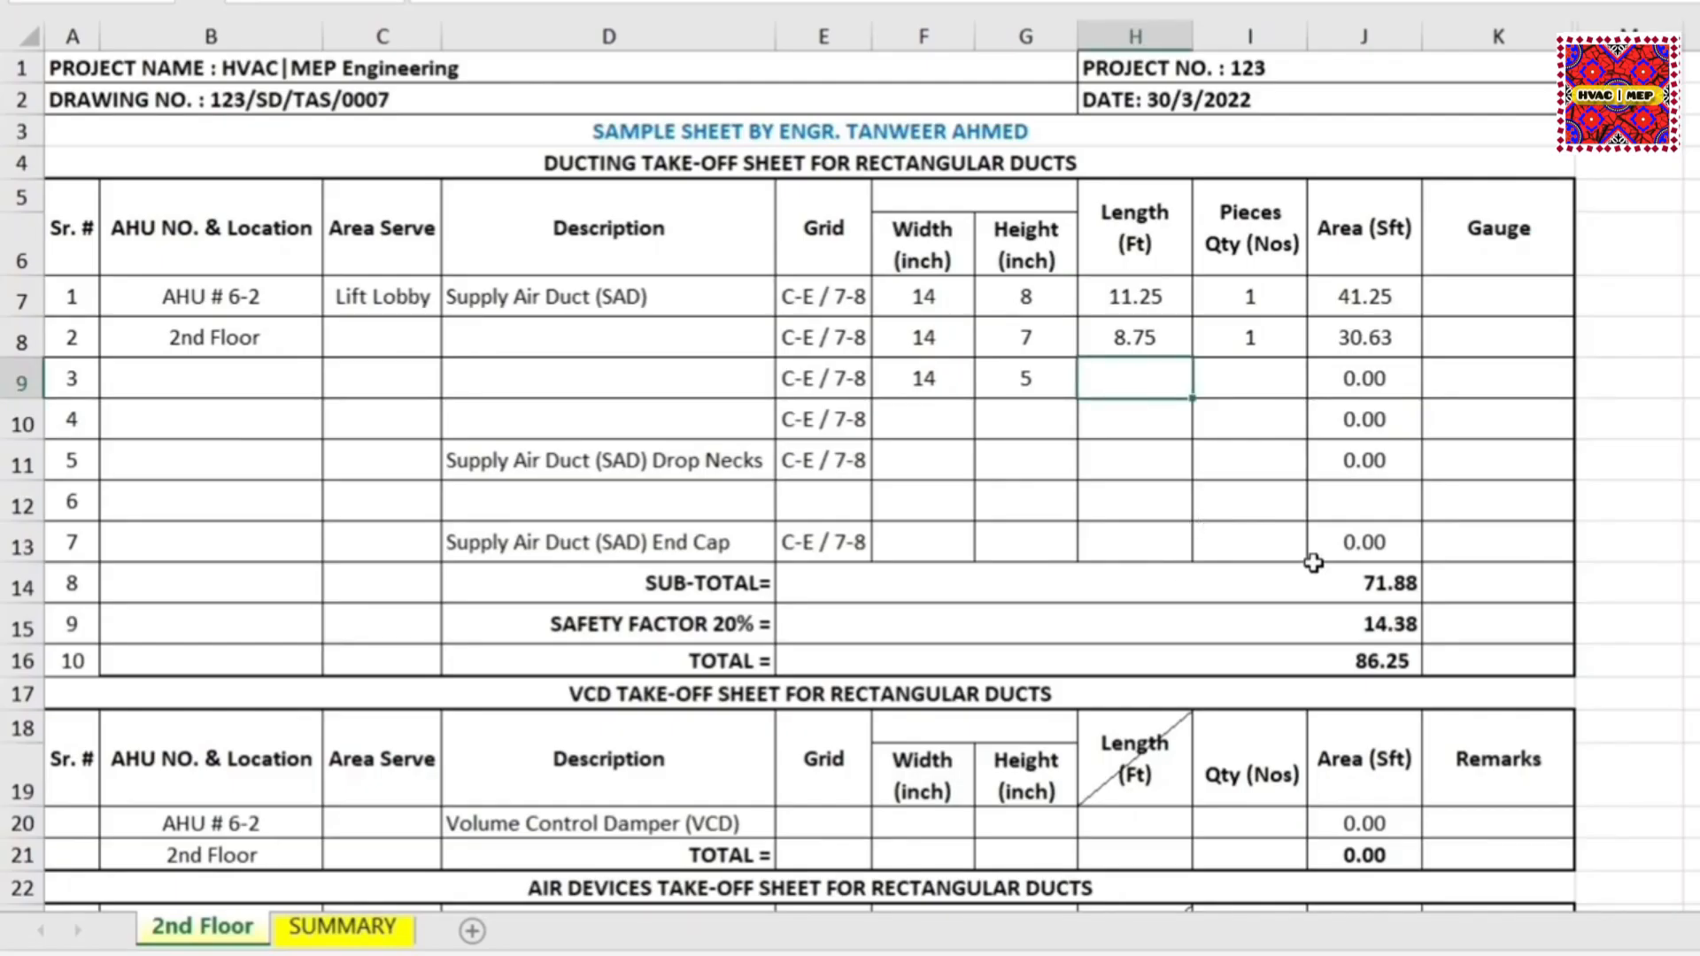
Complete the 14 x 5 inch duct row in the Excel take-off sheet with length 11.75 ft and 1 piece.
{"action": "type", "text": "11.2"}
{"action": "key", "text": "BackSpace"}
{"action": "type", "text": "75"}
{"action": "key", "text": "Return"}
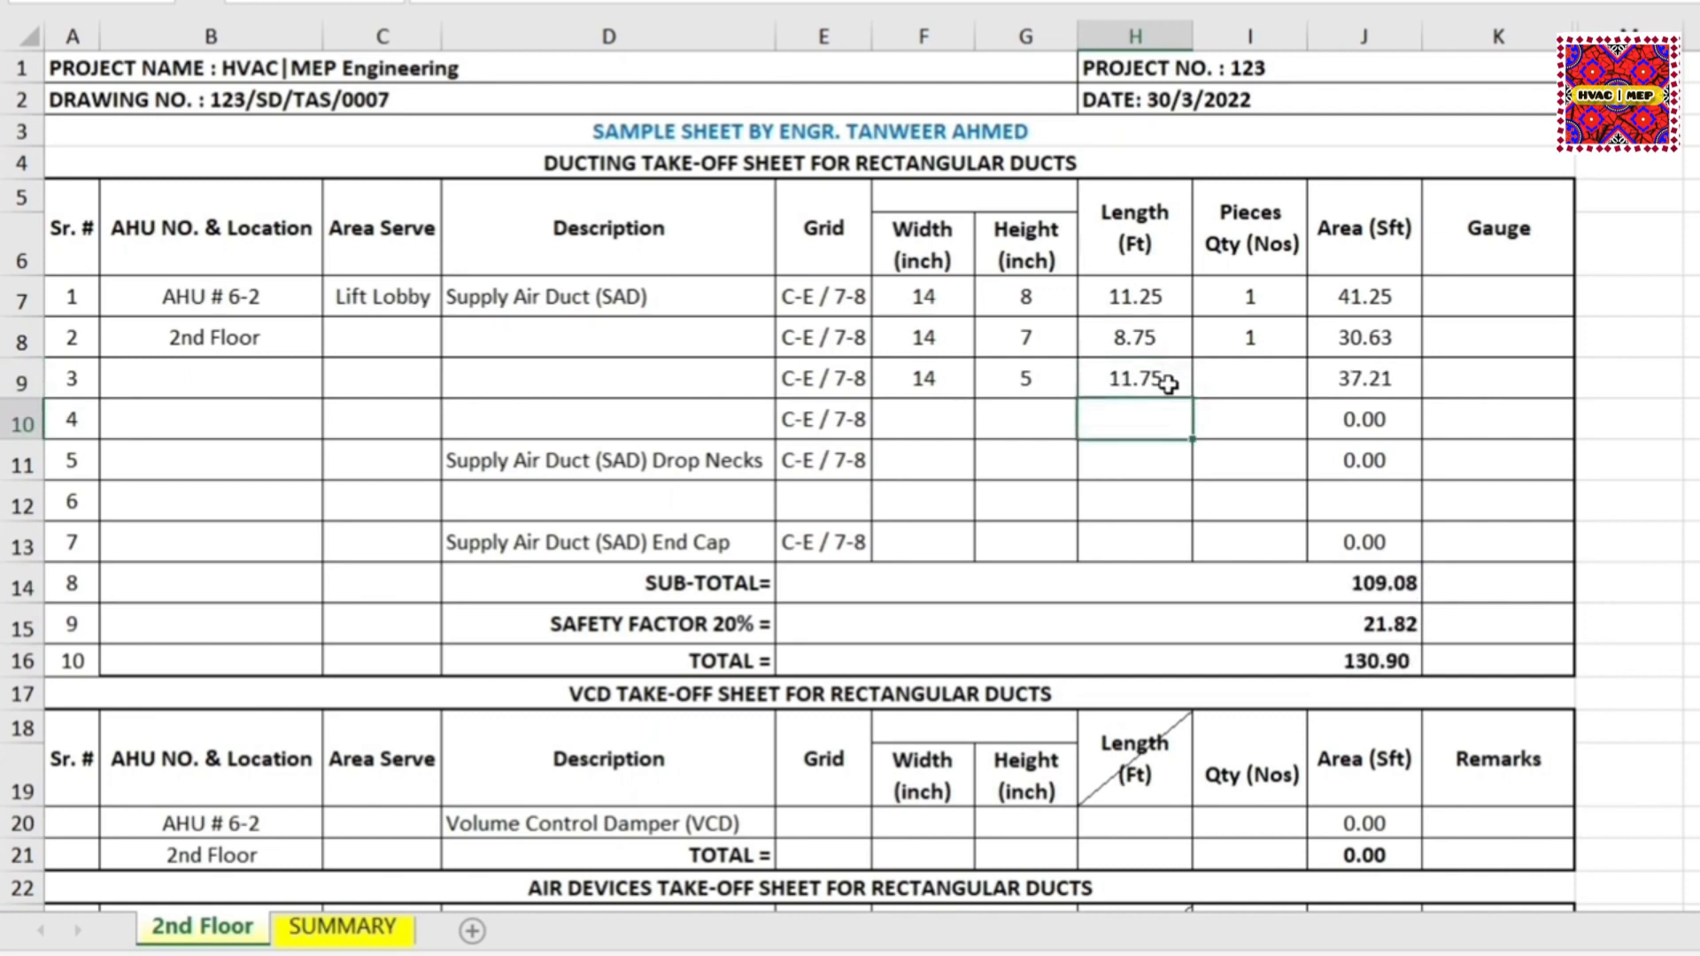
{"action": "left_click", "coordinate": [1230, 377]}
{"action": "type", "text": "1"}
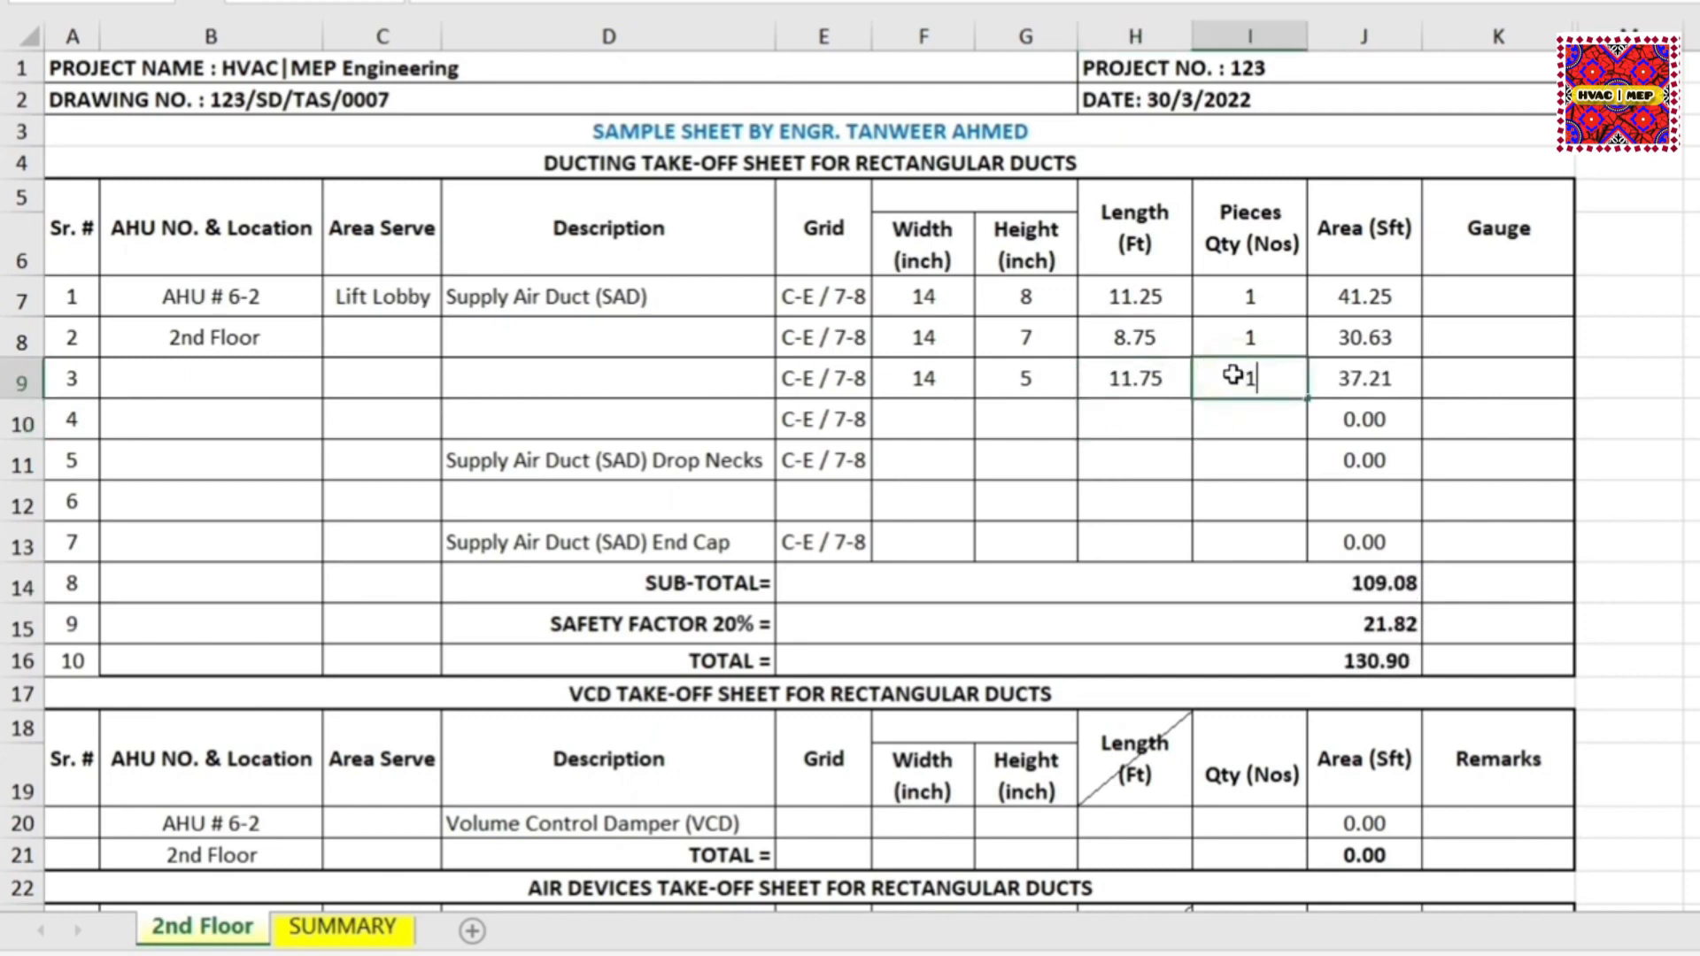
{"action": "key", "text": "Return"}
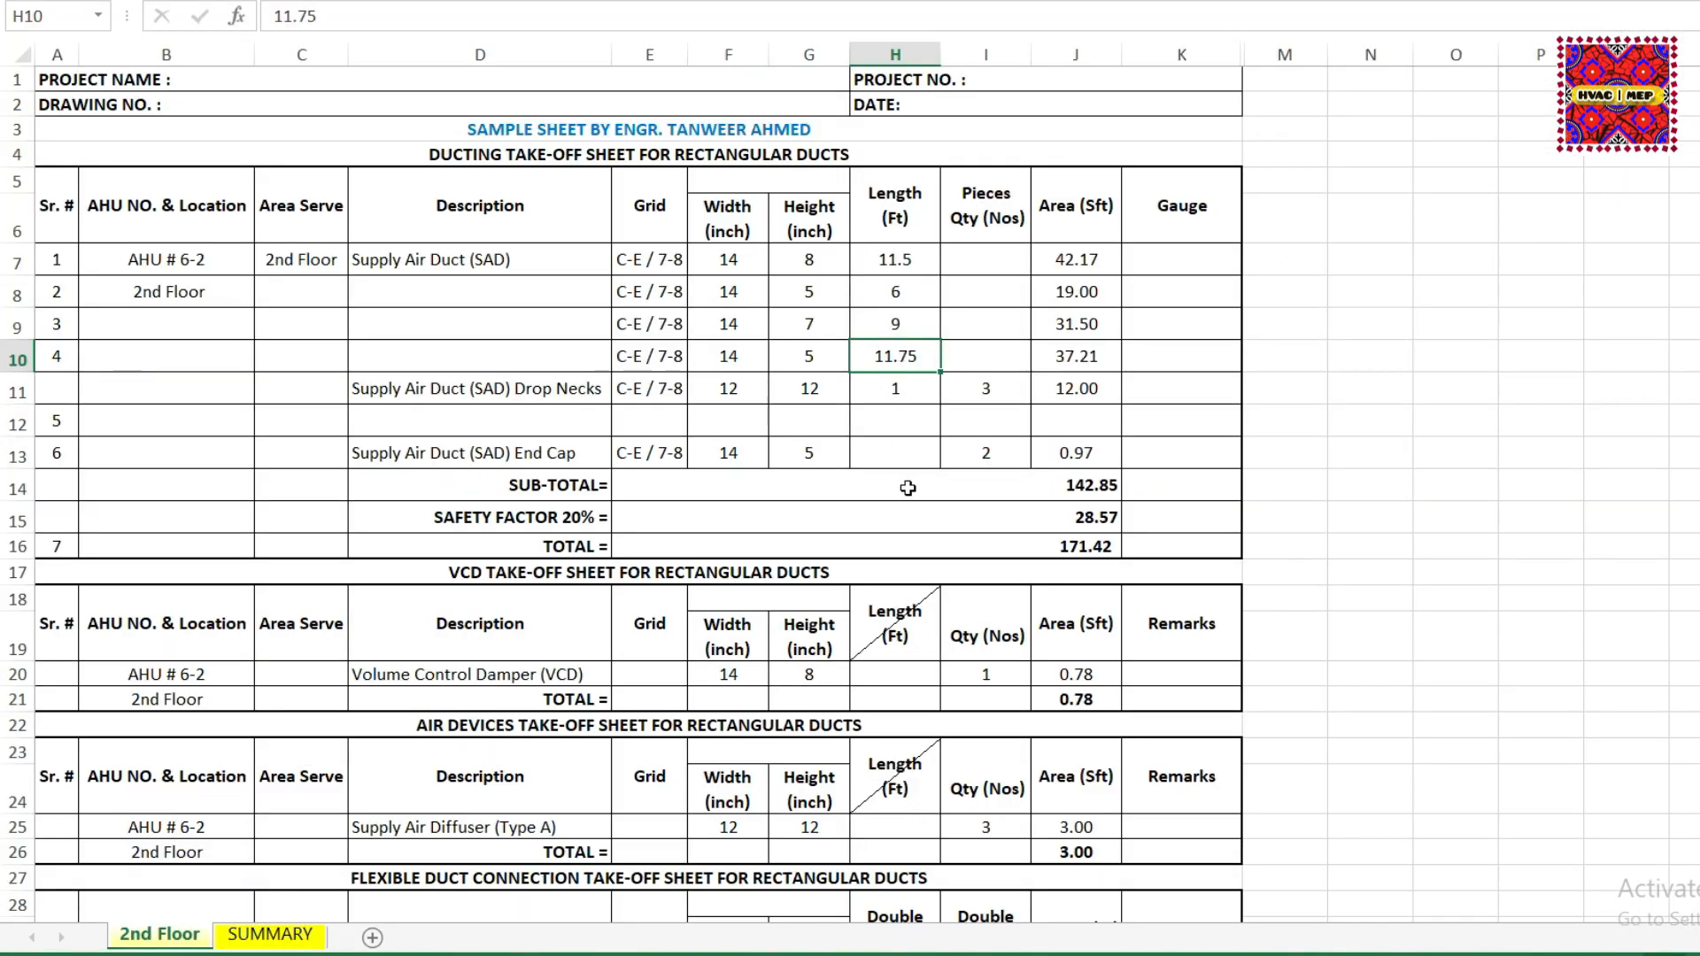
Examine the SUMMARY sheet's duct quantities by floor and its VCD, FD and diffuser summary.
{"action": "left_click", "coordinate": [270, 933]}
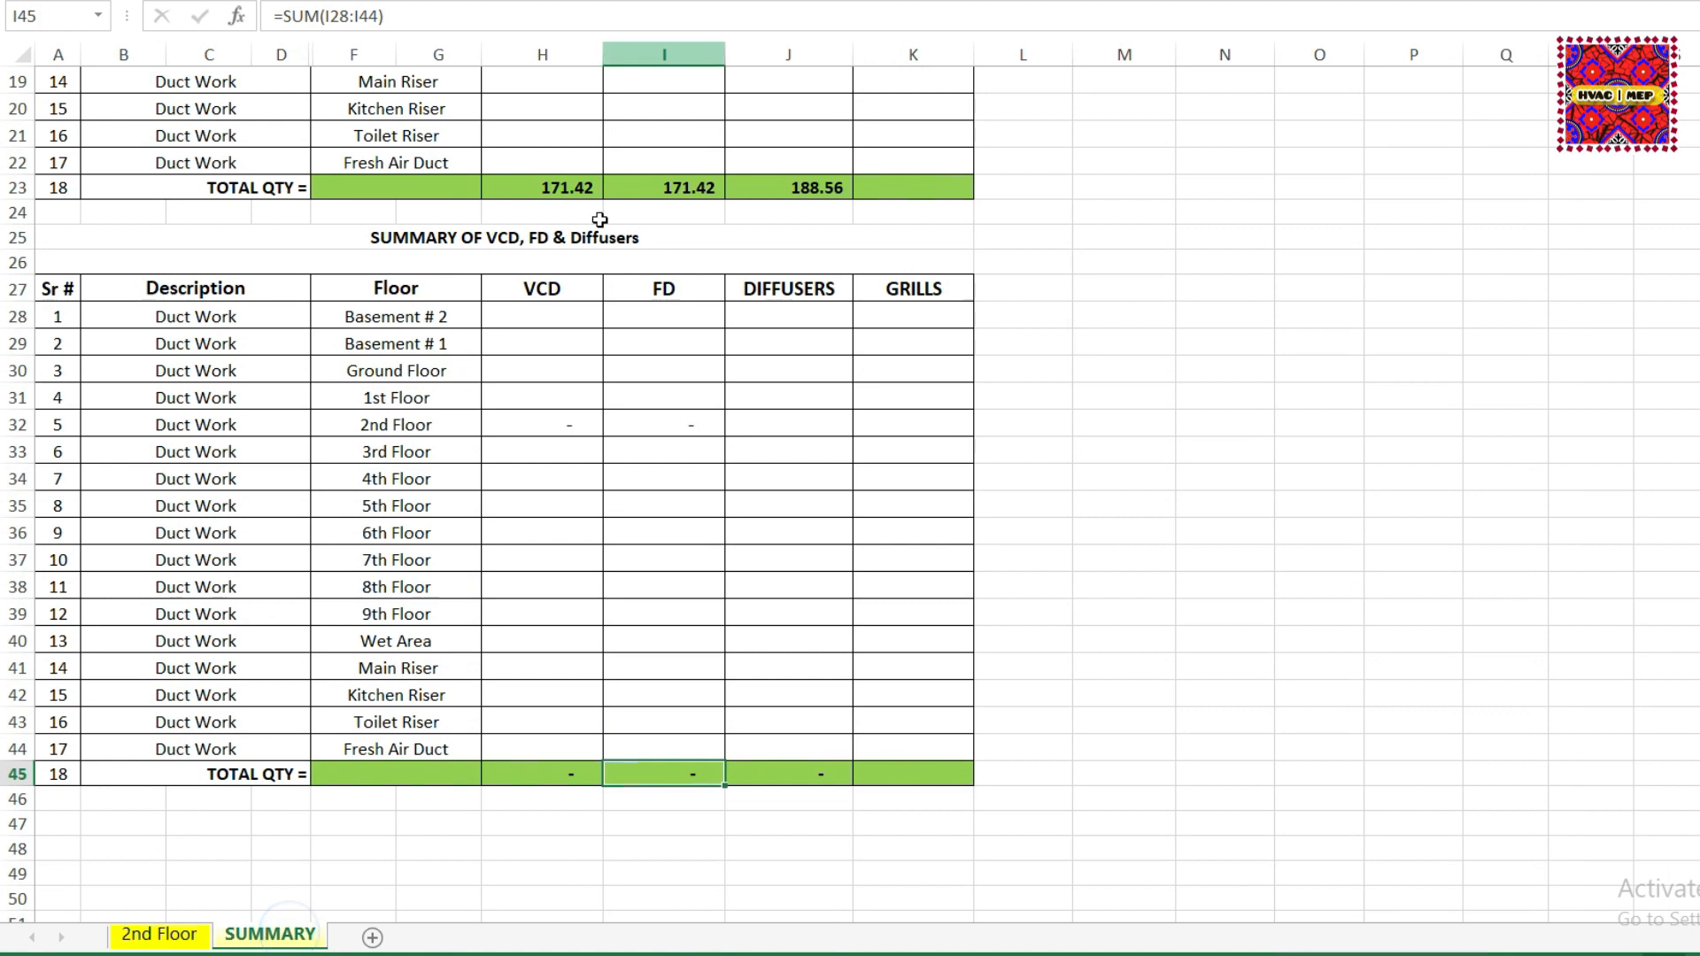
{"action": "scroll", "coordinate": [606, 509], "scroll_direction": "up", "scroll_amount": 4}
{"action": "scroll", "coordinate": [614, 470], "scroll_direction": "down", "scroll_amount": 5}
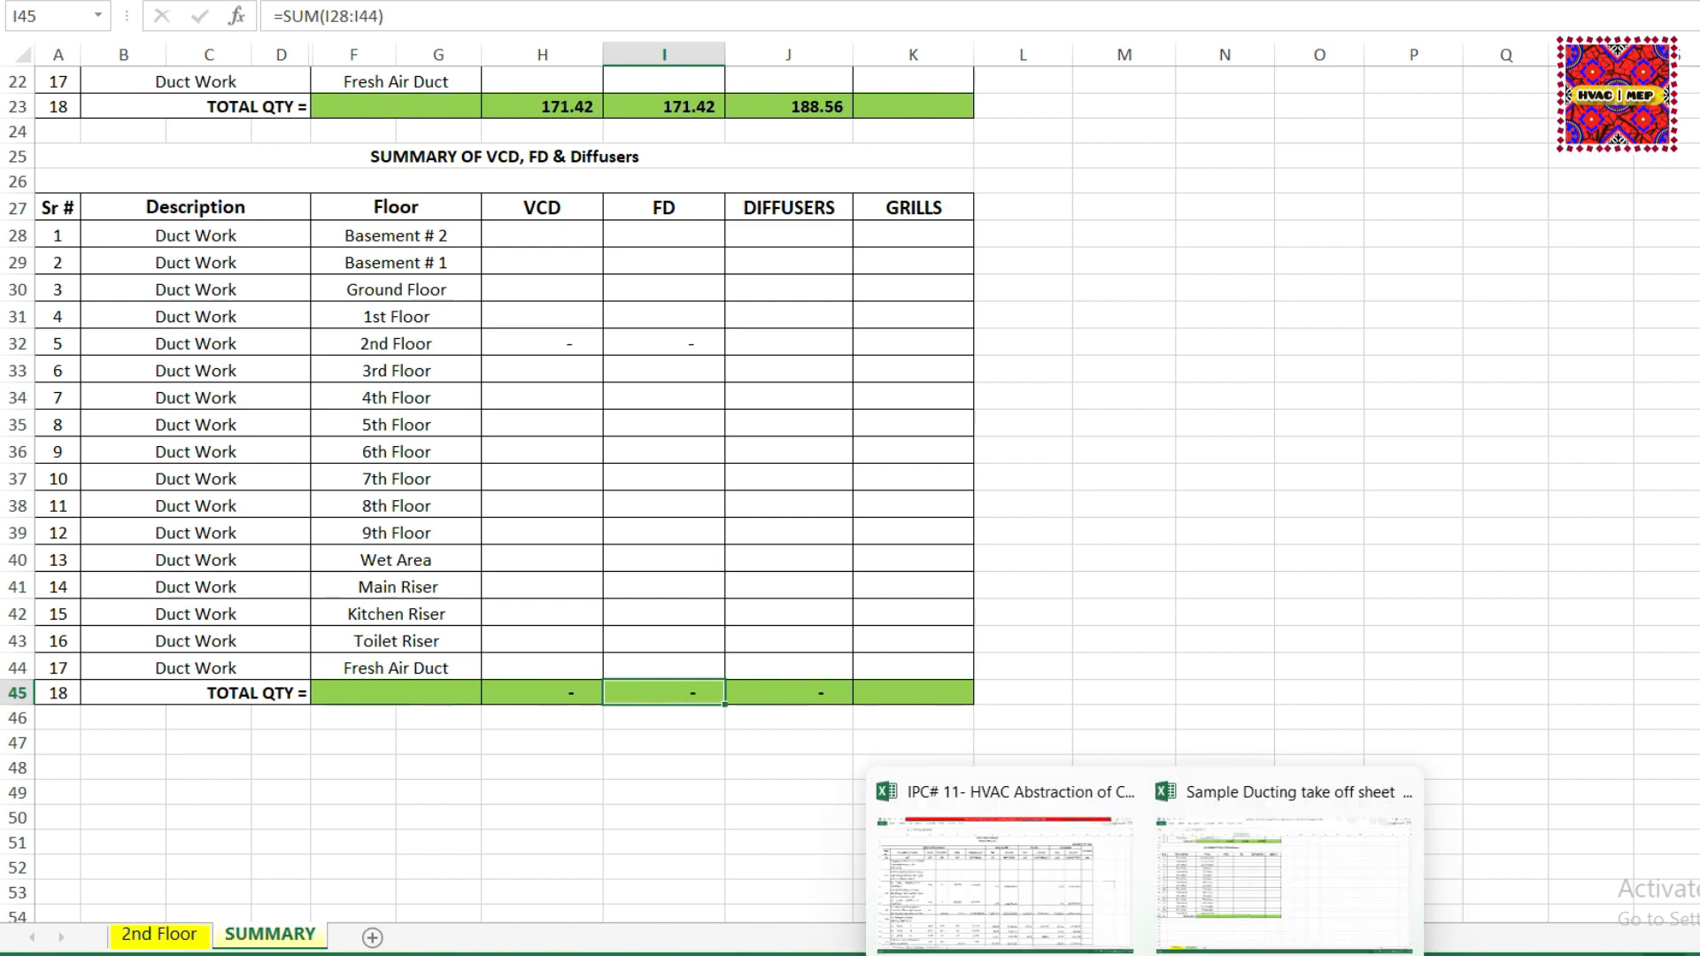
Switch to the IPC # 11 workbooks and examine the pipe and valve quantities in the CHWP/CWP/gas pipes measurement Summary sheet.
{"action": "left_click", "coordinate": [991, 886]}
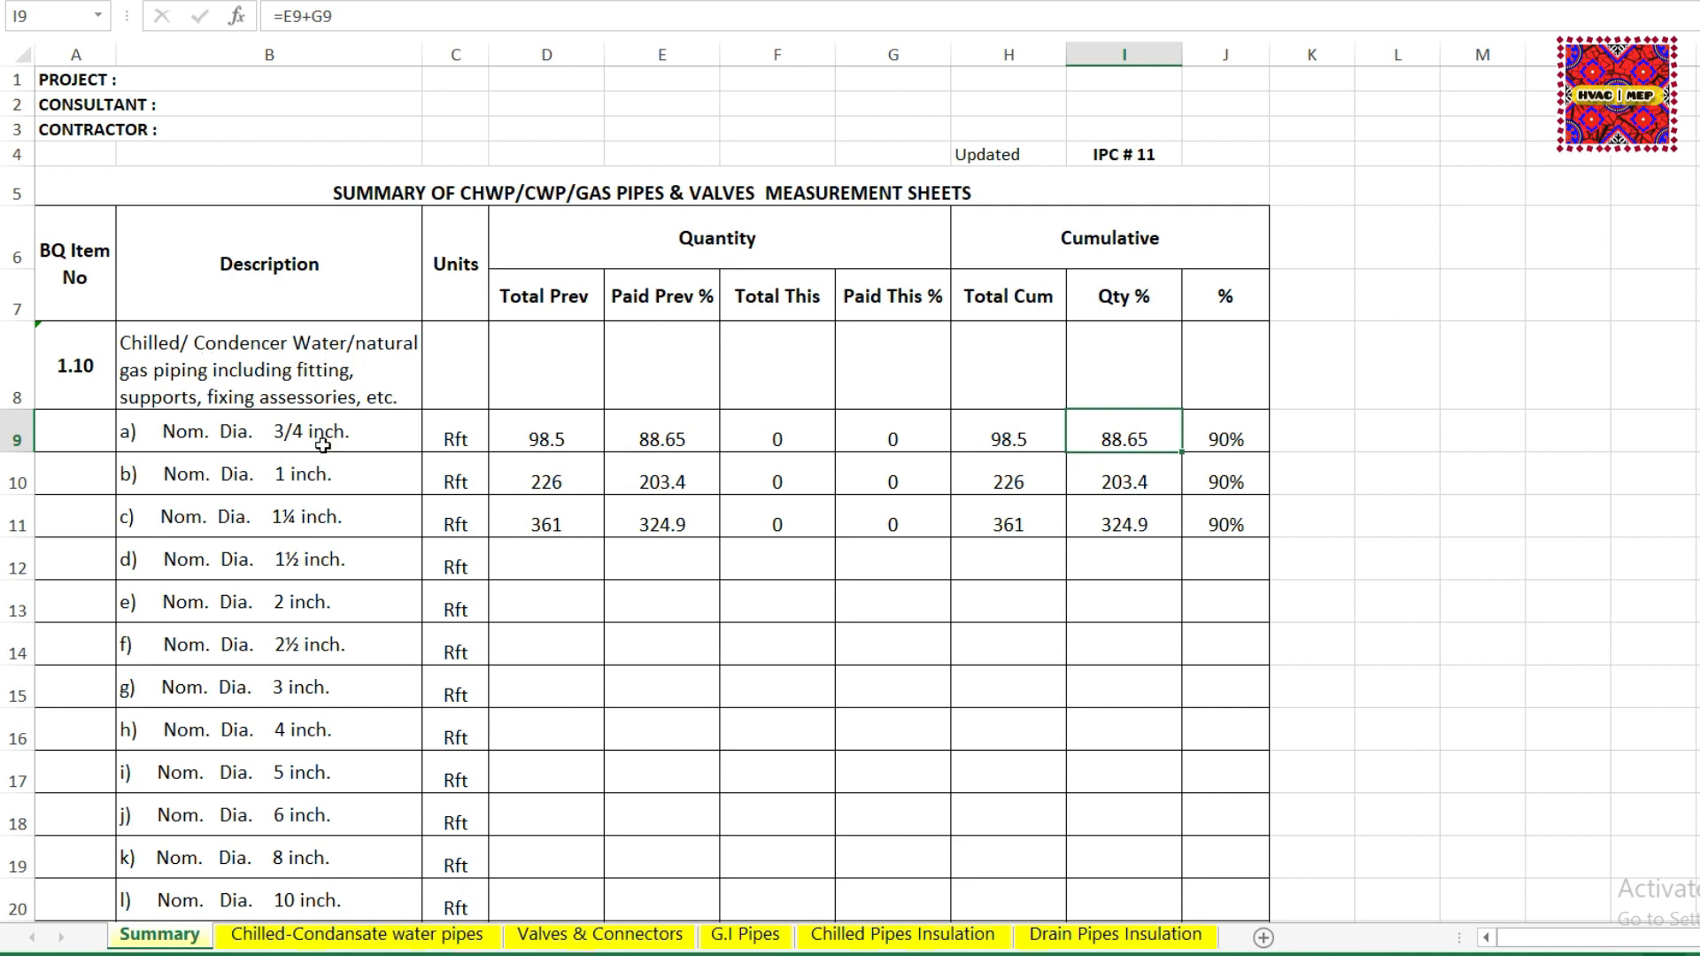
{"action": "scroll", "coordinate": [323, 446], "scroll_direction": "down", "scroll_amount": 3}
{"action": "scroll", "coordinate": [325, 461], "scroll_direction": "down", "scroll_amount": 2}
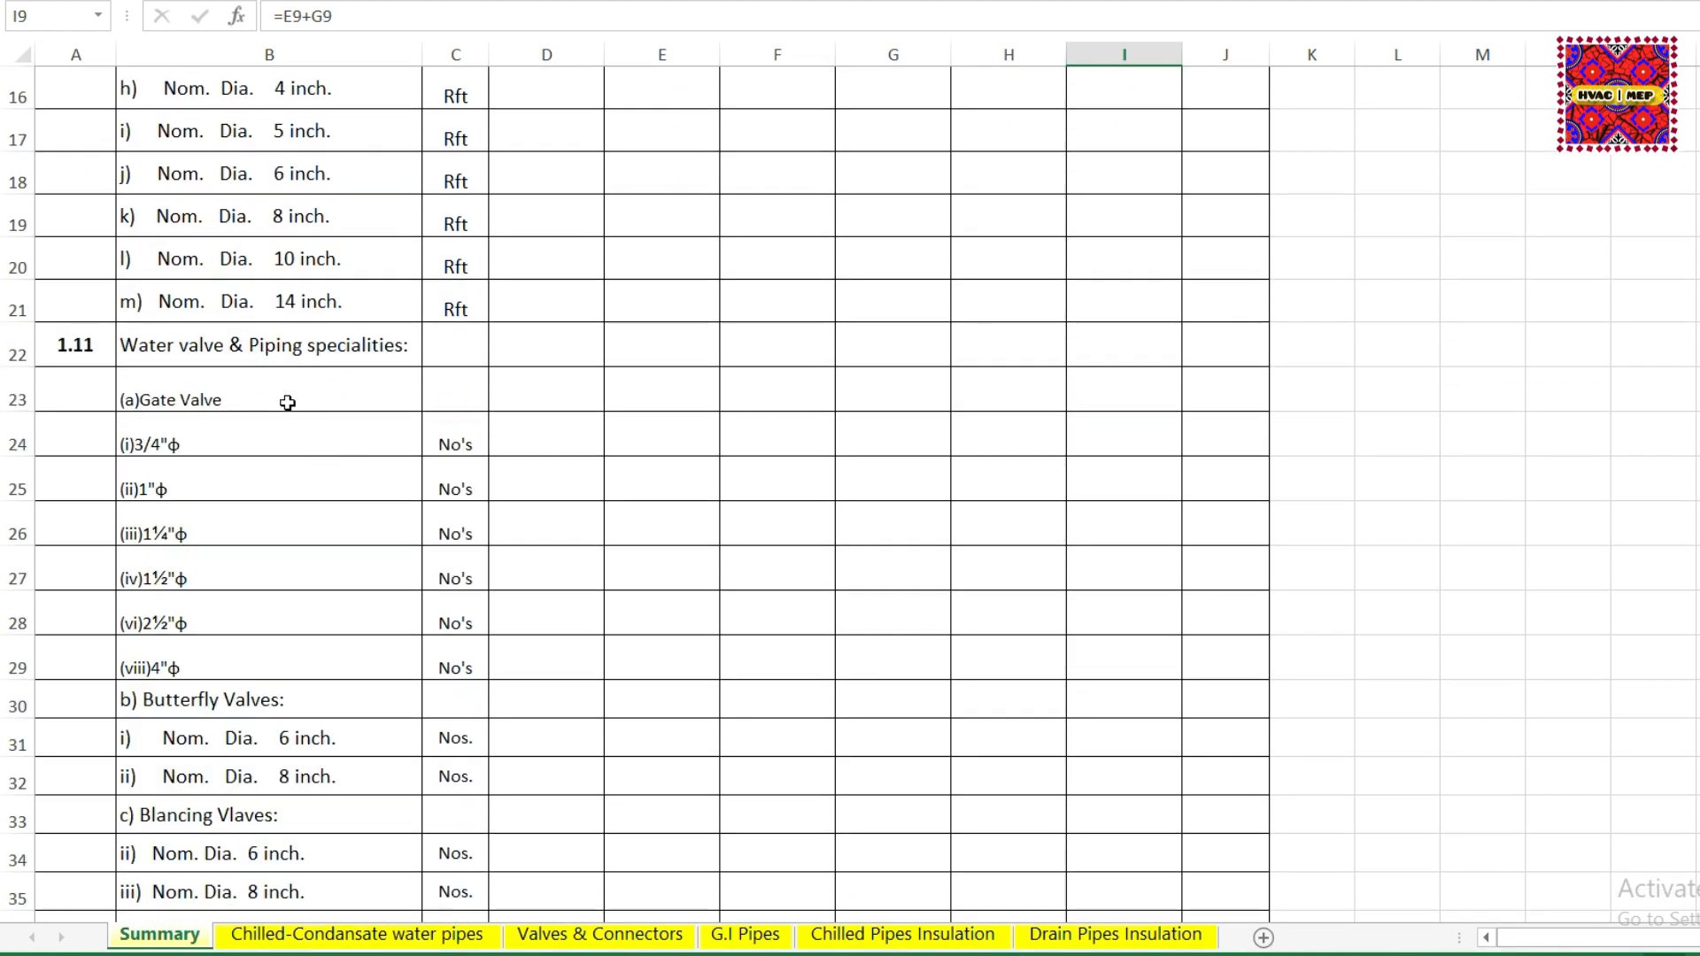
{"action": "scroll", "coordinate": [289, 403], "scroll_direction": "down", "scroll_amount": 6}
{"action": "scroll", "coordinate": [342, 493], "scroll_direction": "up", "scroll_amount": 9}
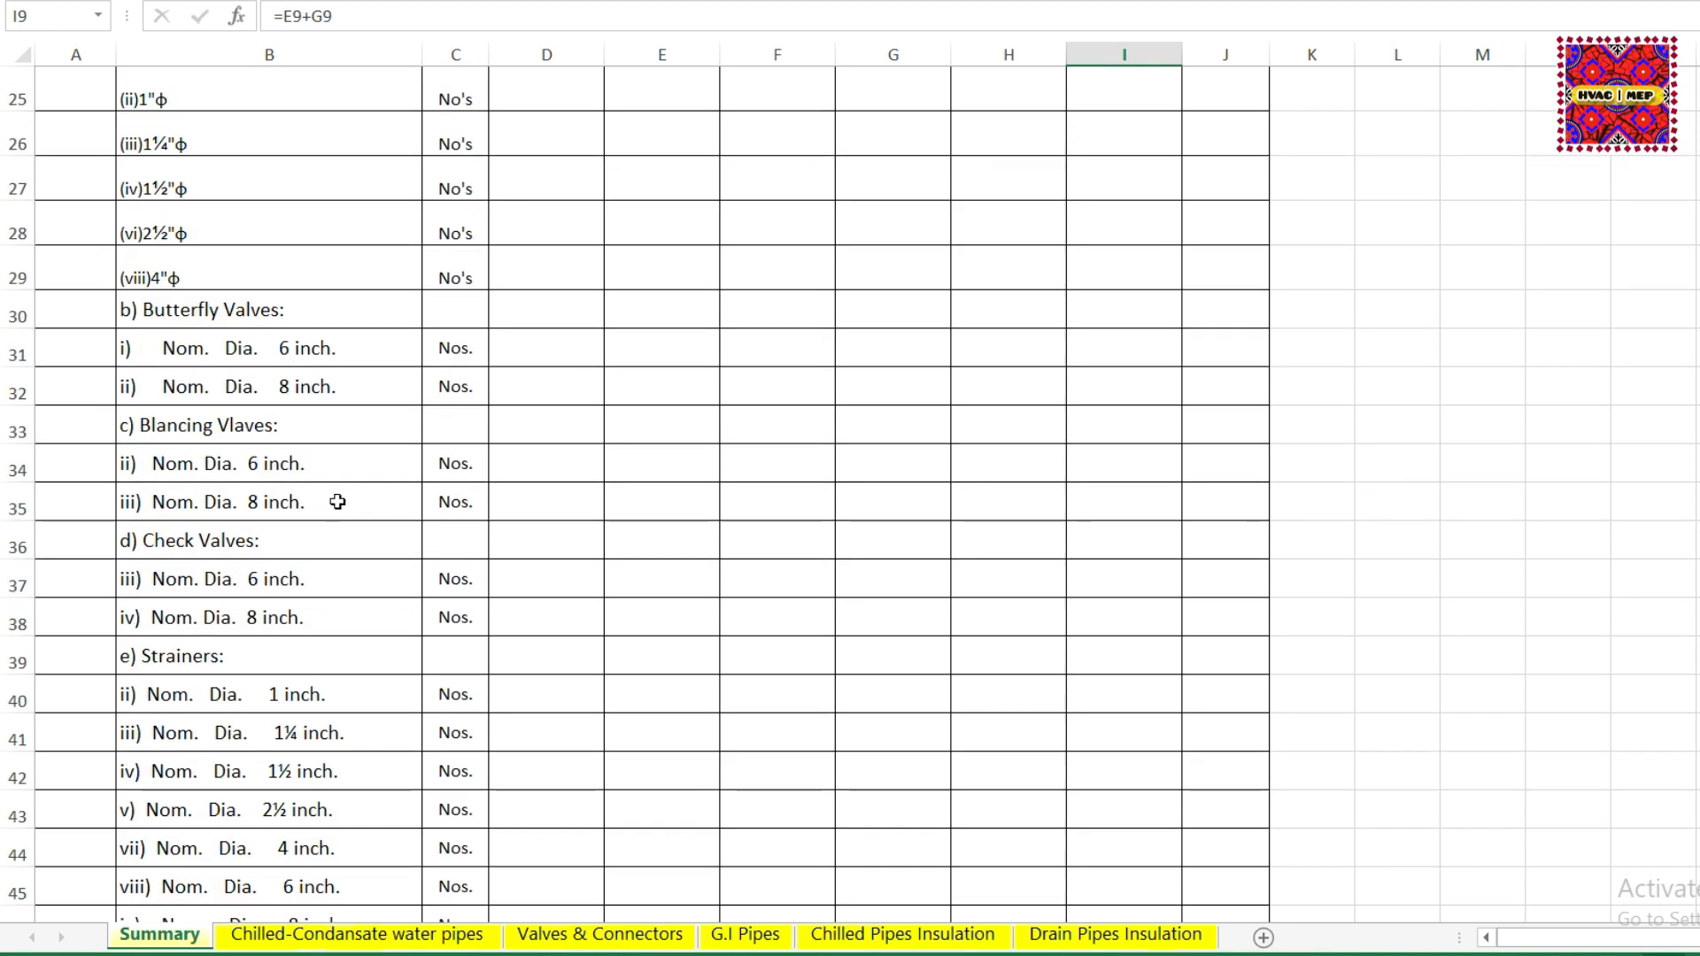
{"action": "scroll", "coordinate": [362, 509], "scroll_direction": "up", "scroll_amount": 2}
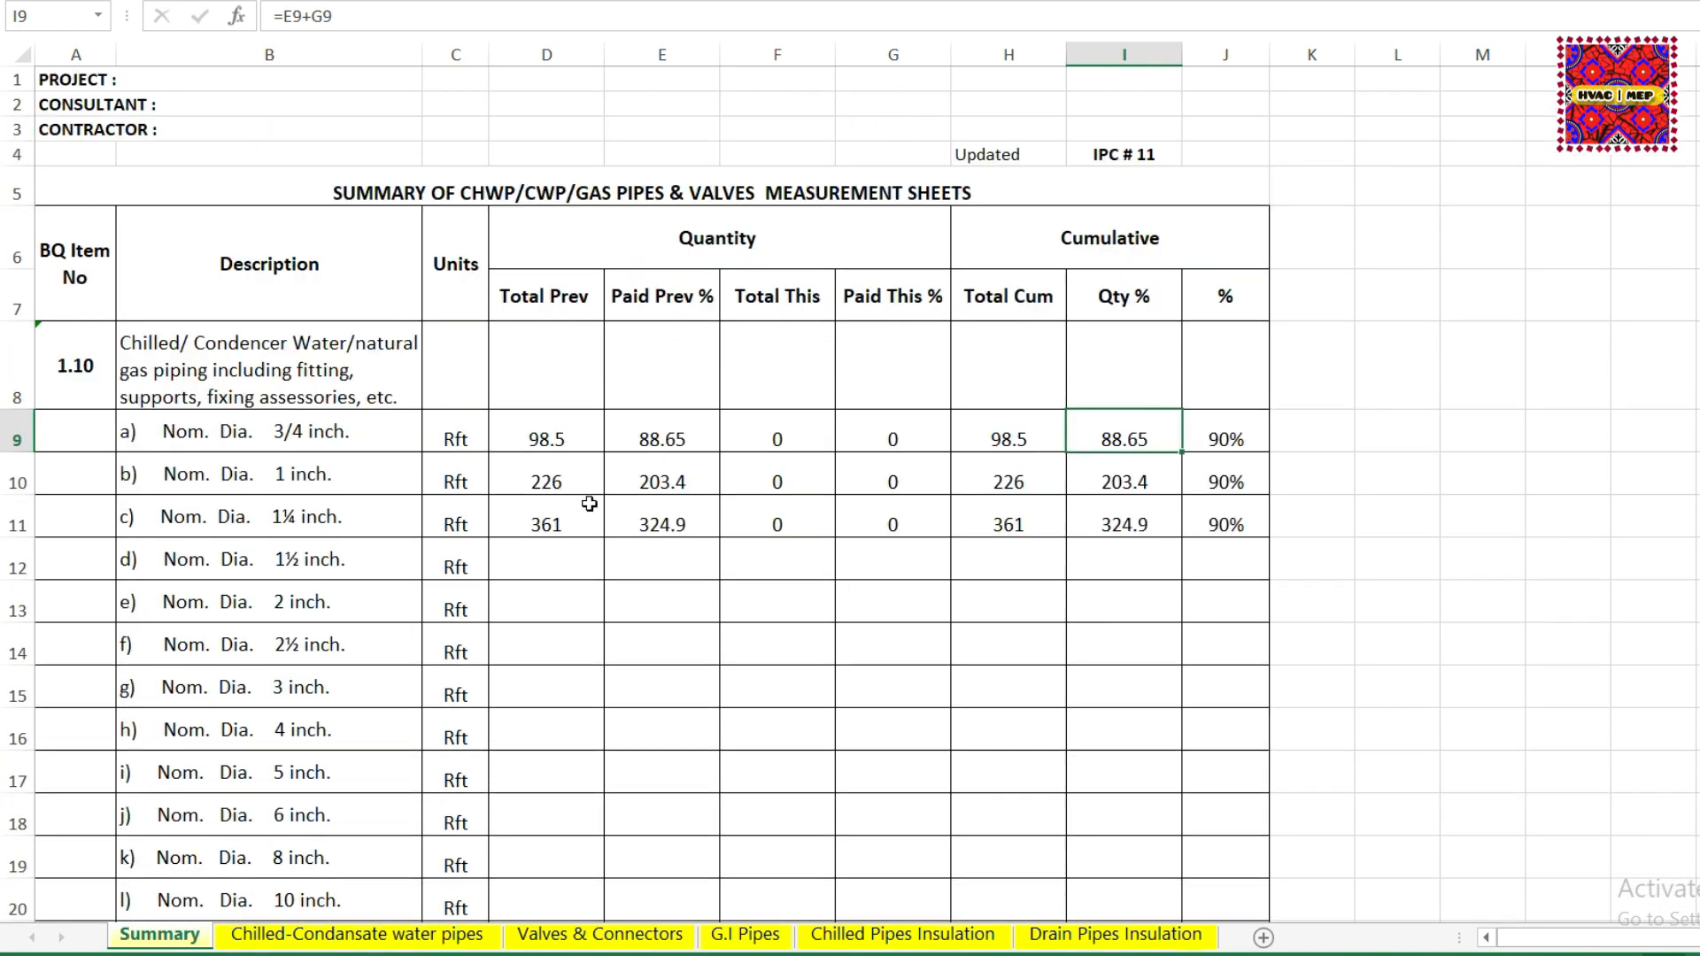
{"action": "left_click", "coordinate": [567, 446]}
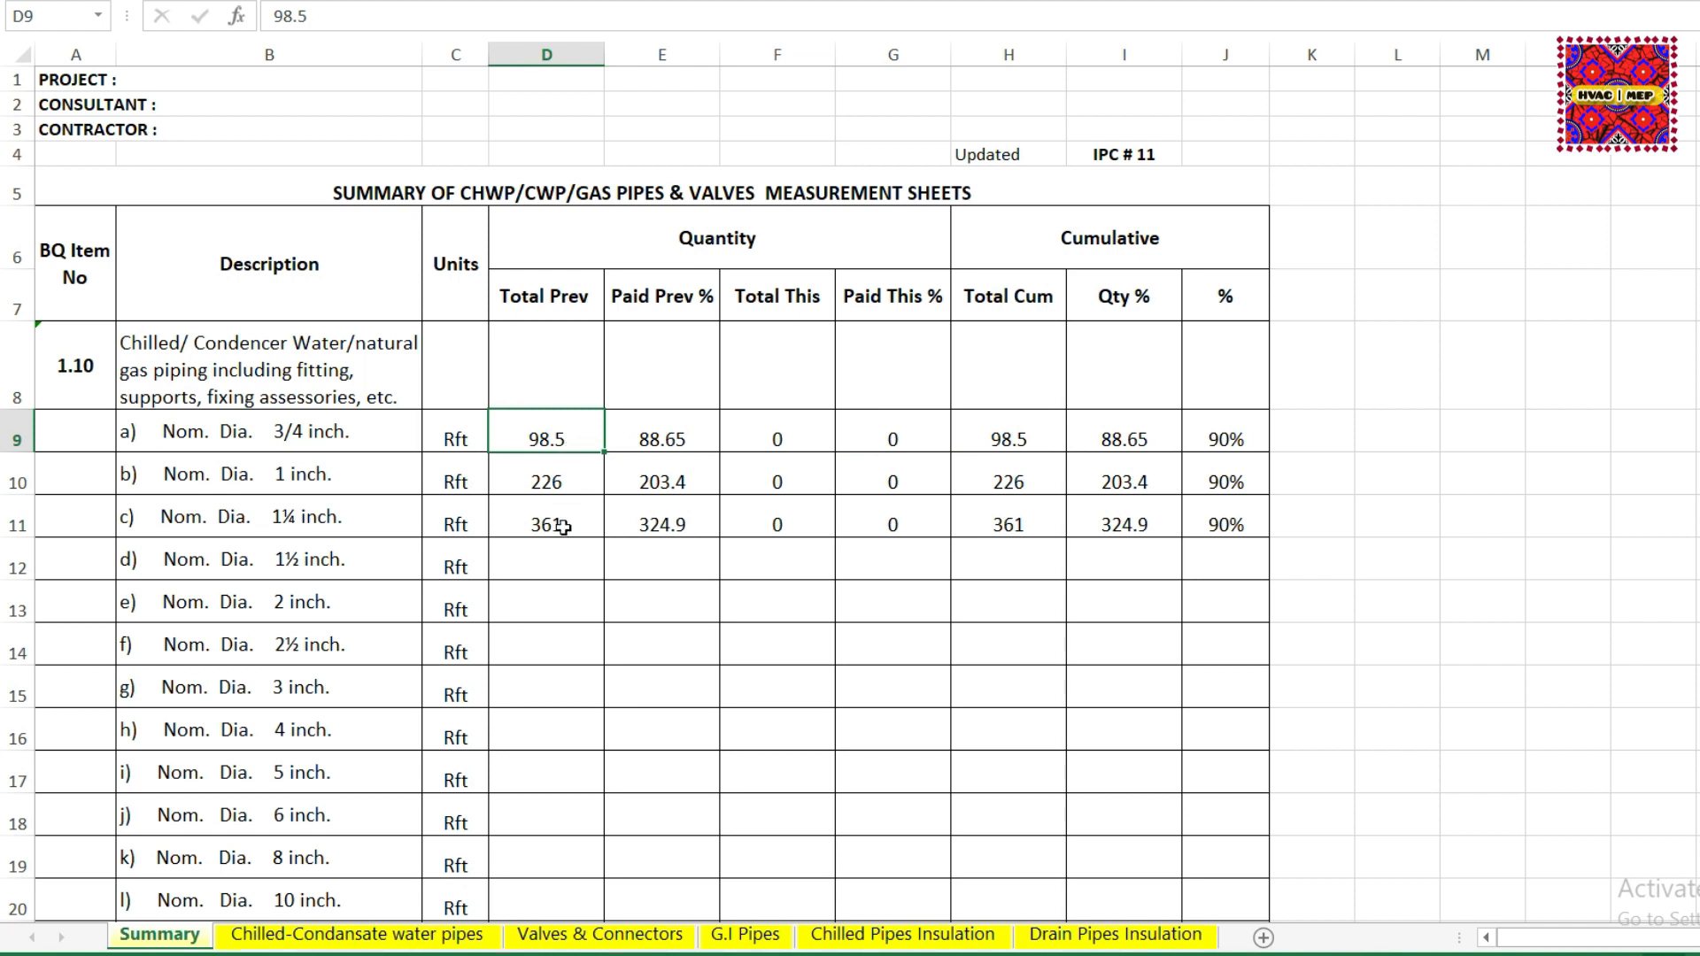
Examine the 3/4" pipe table on the Chilled-Condansate water pipes sheet, including its location and grid reference.
{"action": "key", "text": "ctrl+Page_Down"}
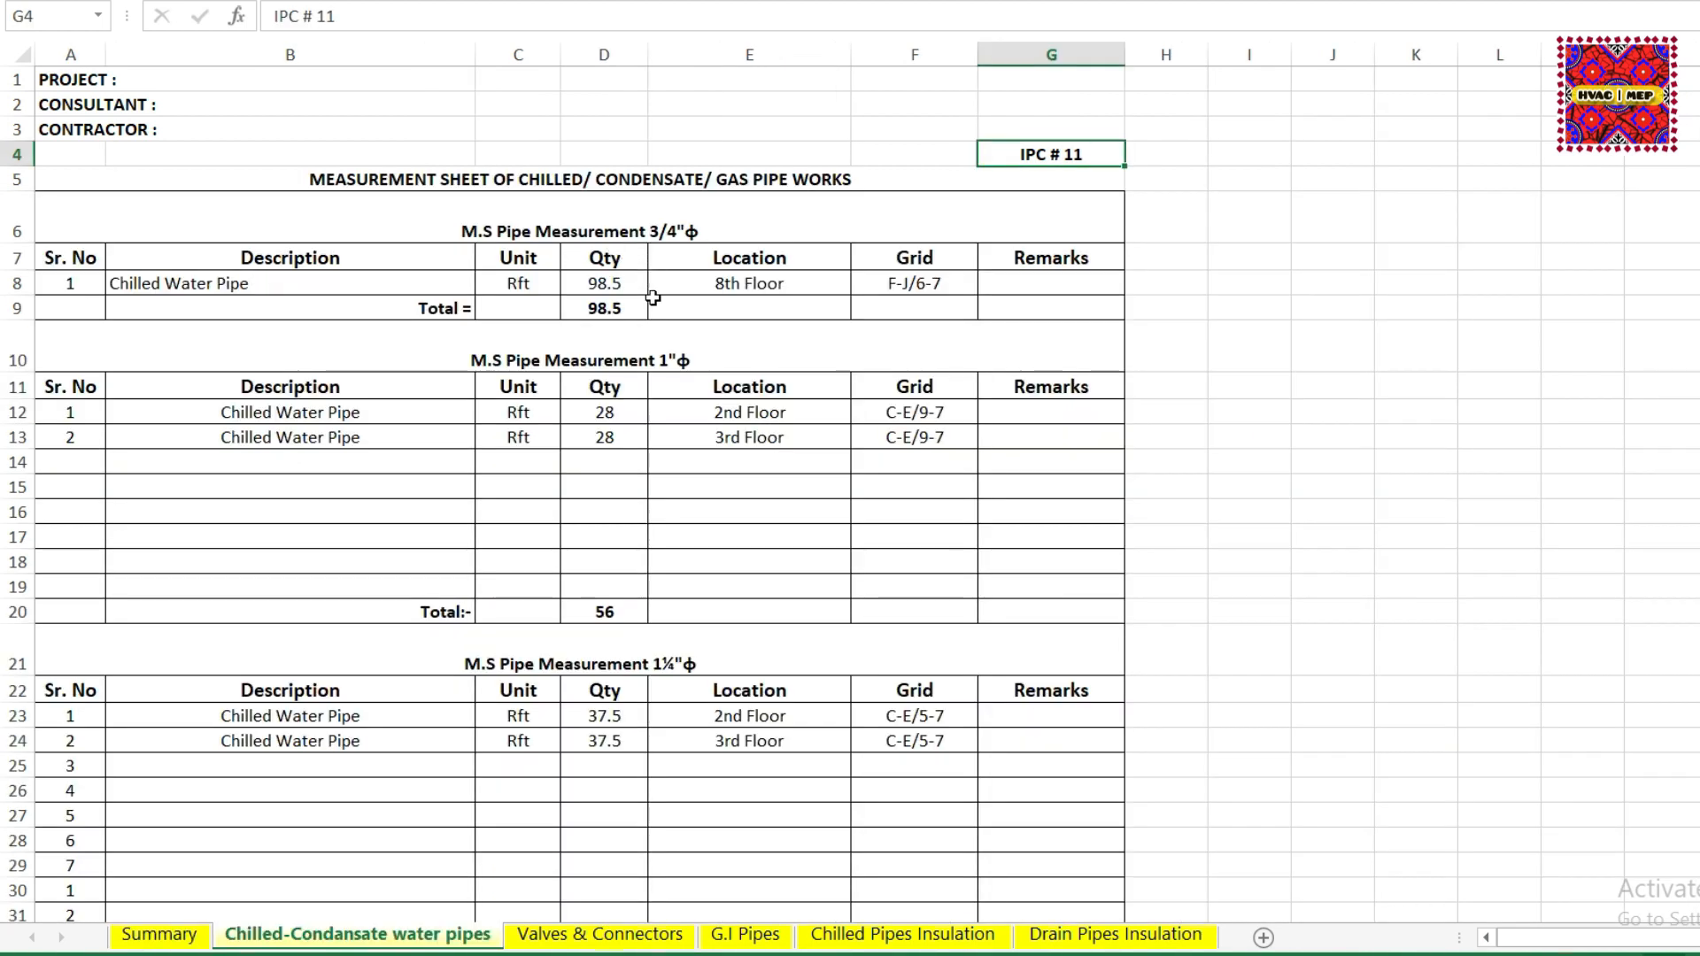
{"action": "scroll", "coordinate": [655, 307], "scroll_direction": "down", "scroll_amount": 1}
{"action": "scroll", "coordinate": [652, 310], "scroll_direction": "up", "scroll_amount": 1}
{"action": "left_click", "coordinate": [159, 936]}
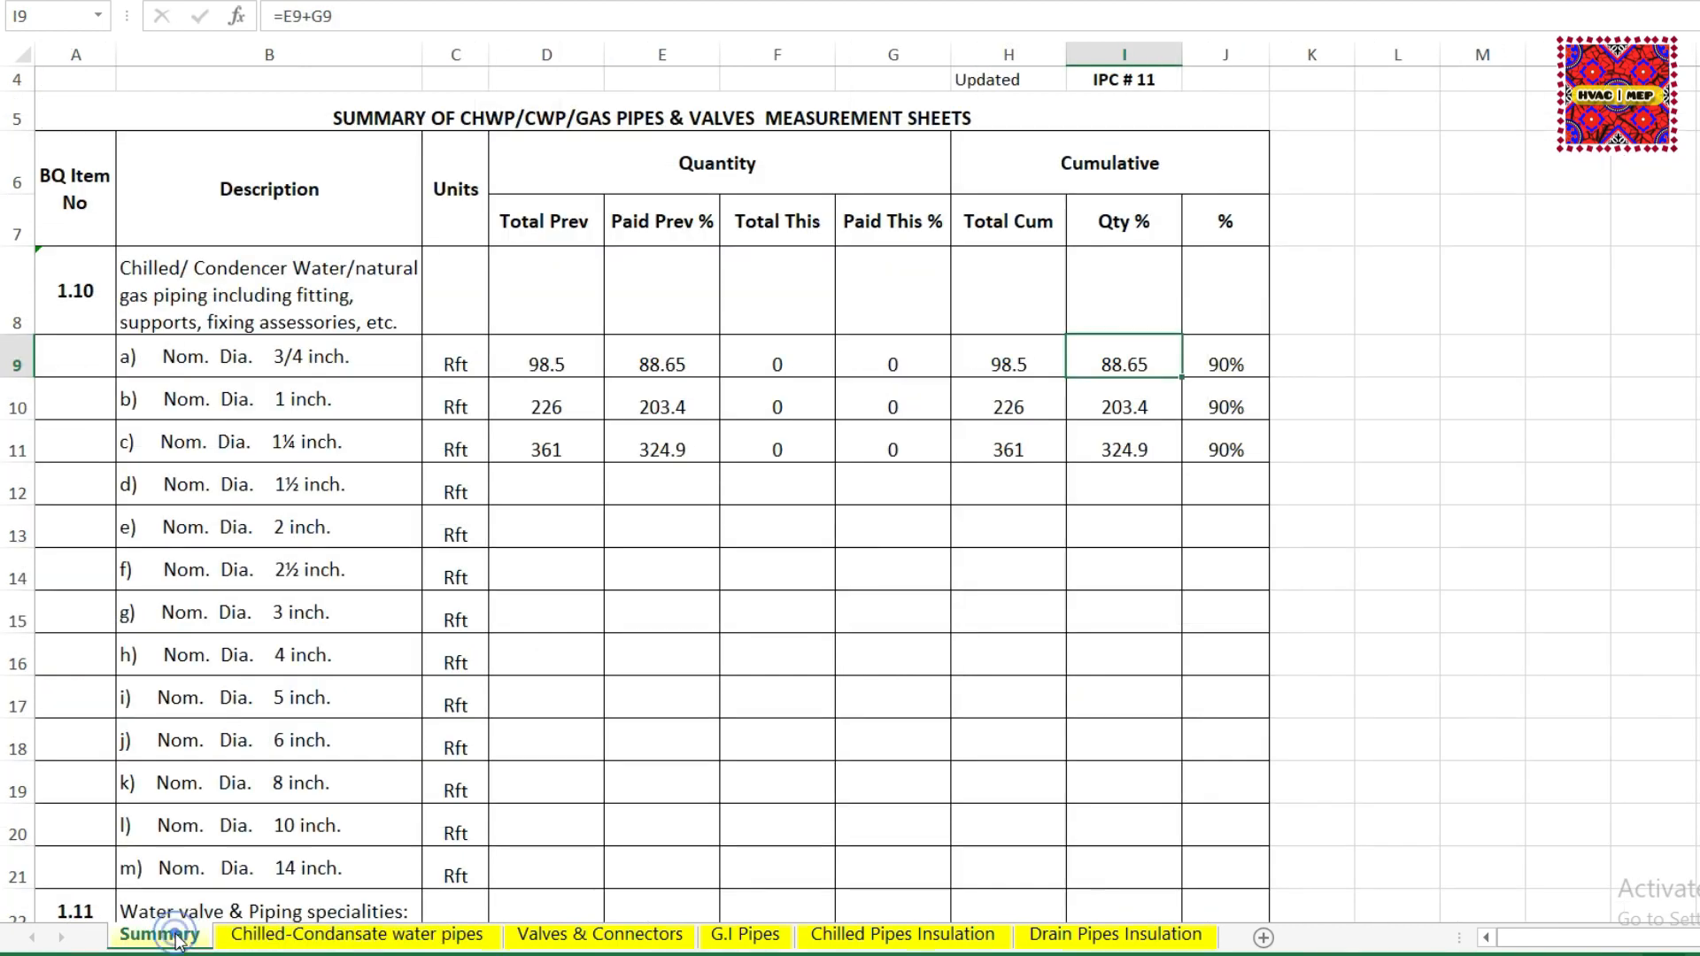
{"action": "left_click", "coordinate": [290, 936]}
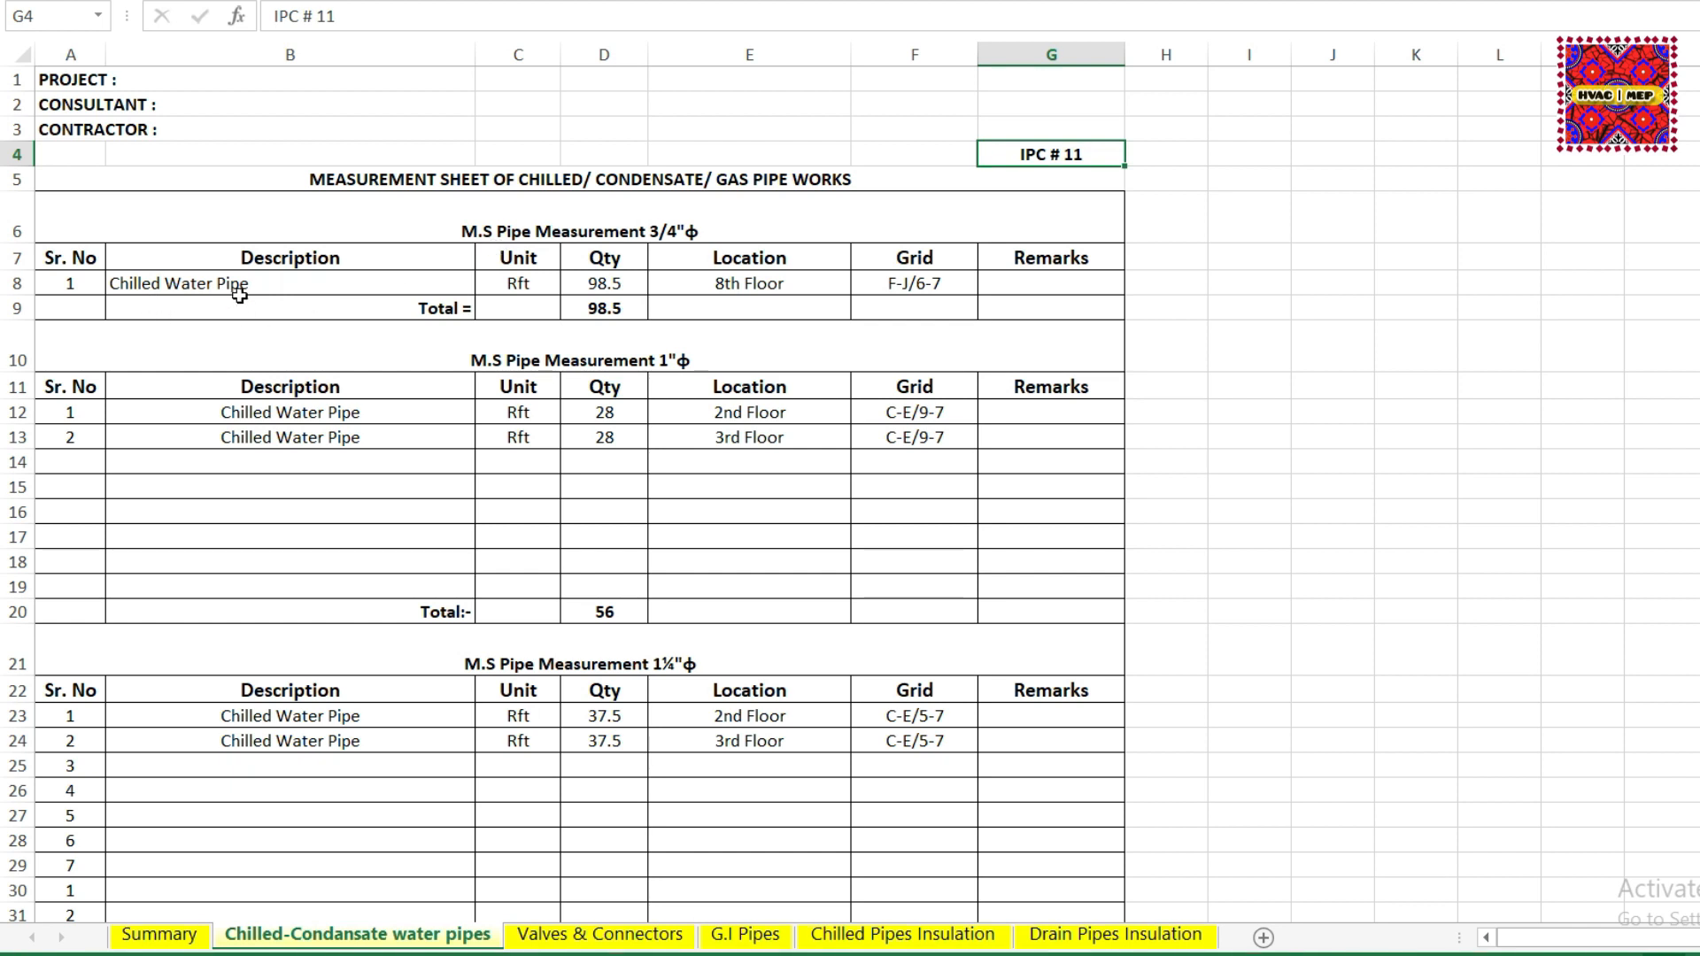
{"action": "left_click", "coordinate": [724, 284]}
{"action": "left_click", "coordinate": [912, 285]}
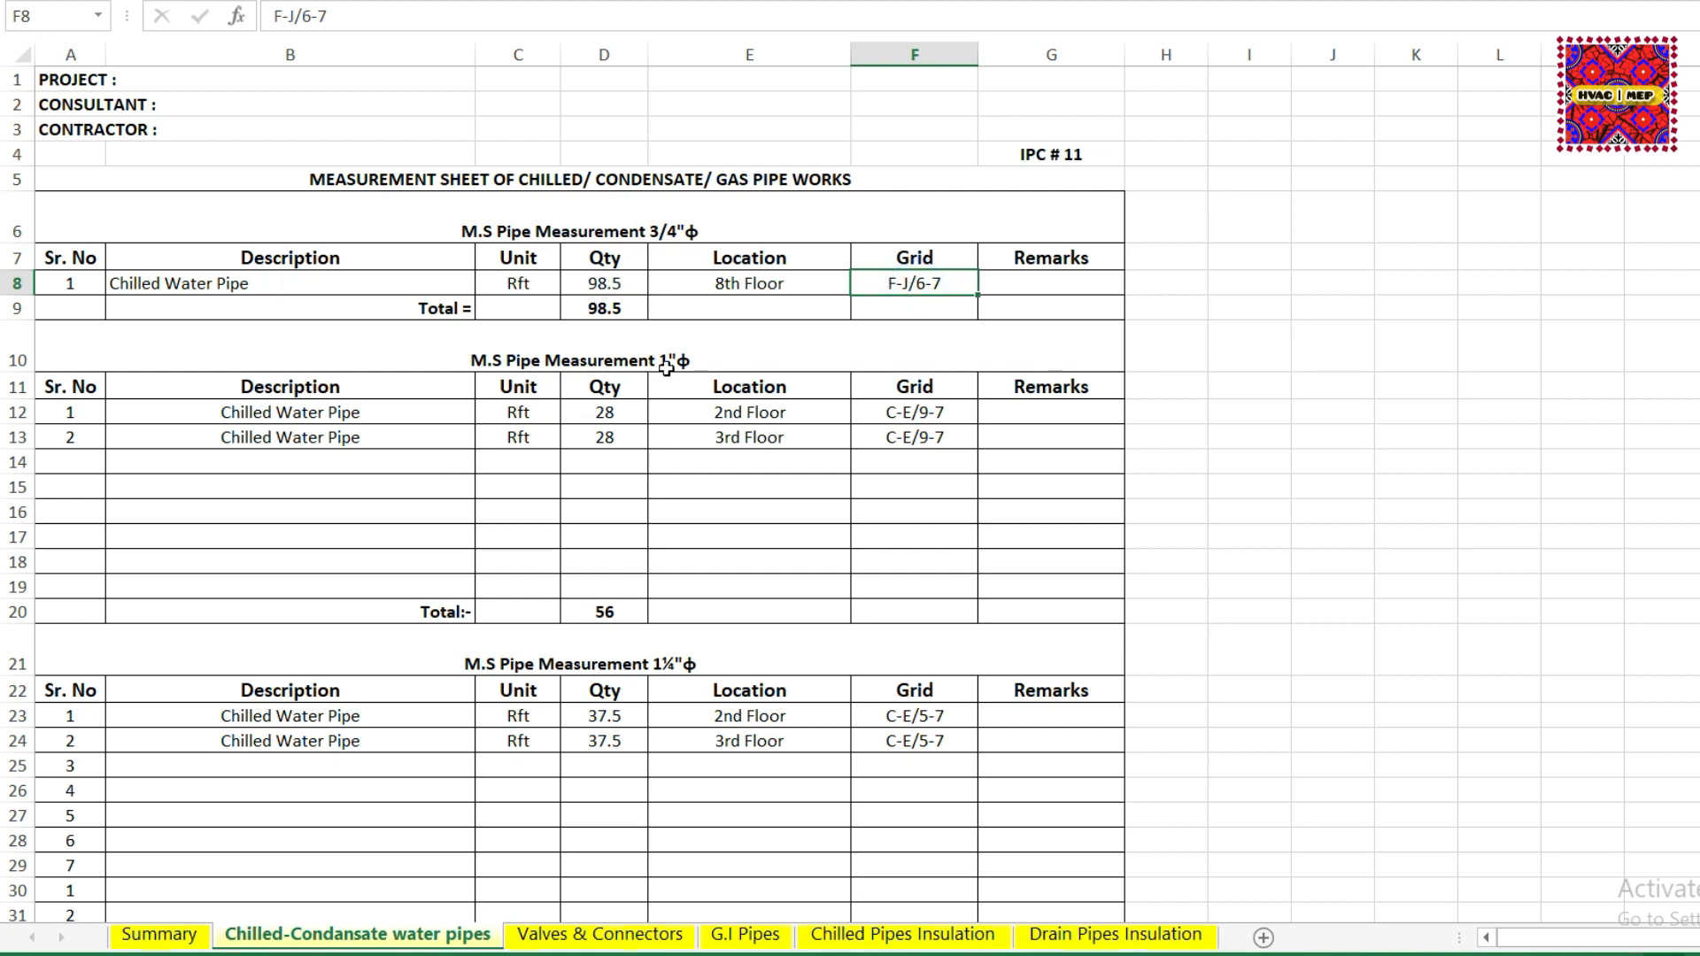
Examine the M.S pipe measurement tables for the 1" to 8" diameters on the Chilled-Condansate water pipes sheet.
{"action": "left_click", "coordinate": [708, 351]}
{"action": "left_click", "coordinate": [717, 653]}
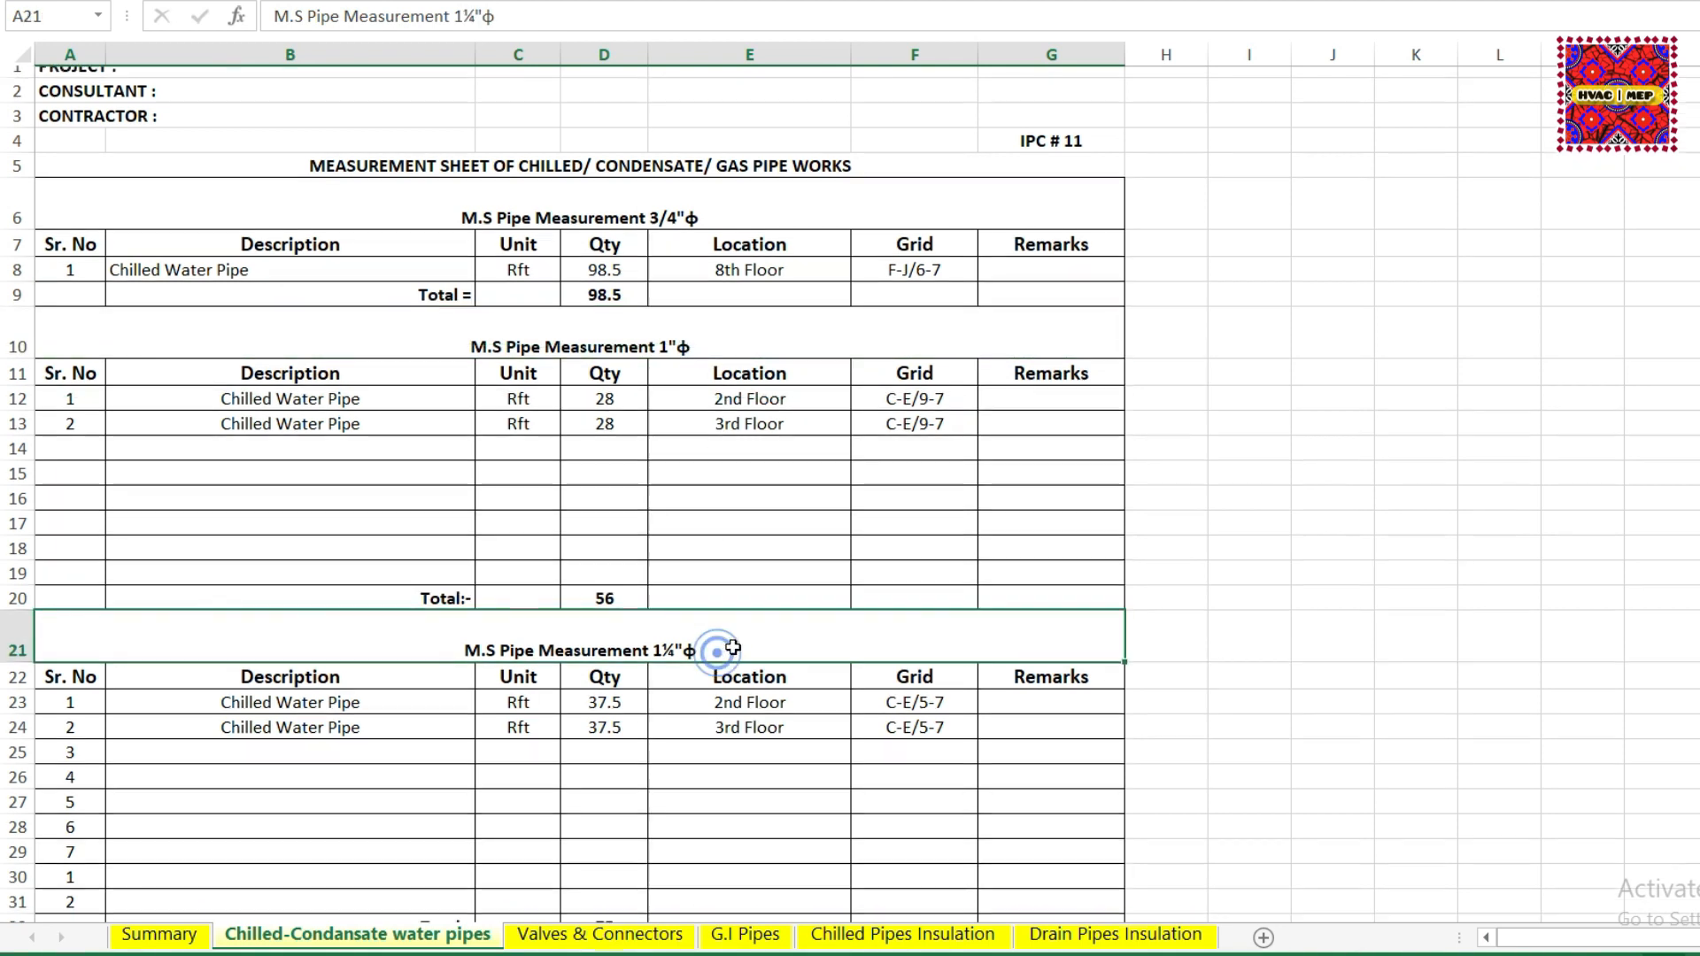
{"action": "scroll", "coordinate": [717, 653], "scroll_direction": "down", "scroll_amount": 6}
{"action": "left_click", "coordinate": [704, 485]}
{"action": "left_click", "coordinate": [688, 620]}
{"action": "scroll", "coordinate": [689, 619], "scroll_direction": "down", "scroll_amount": 3}
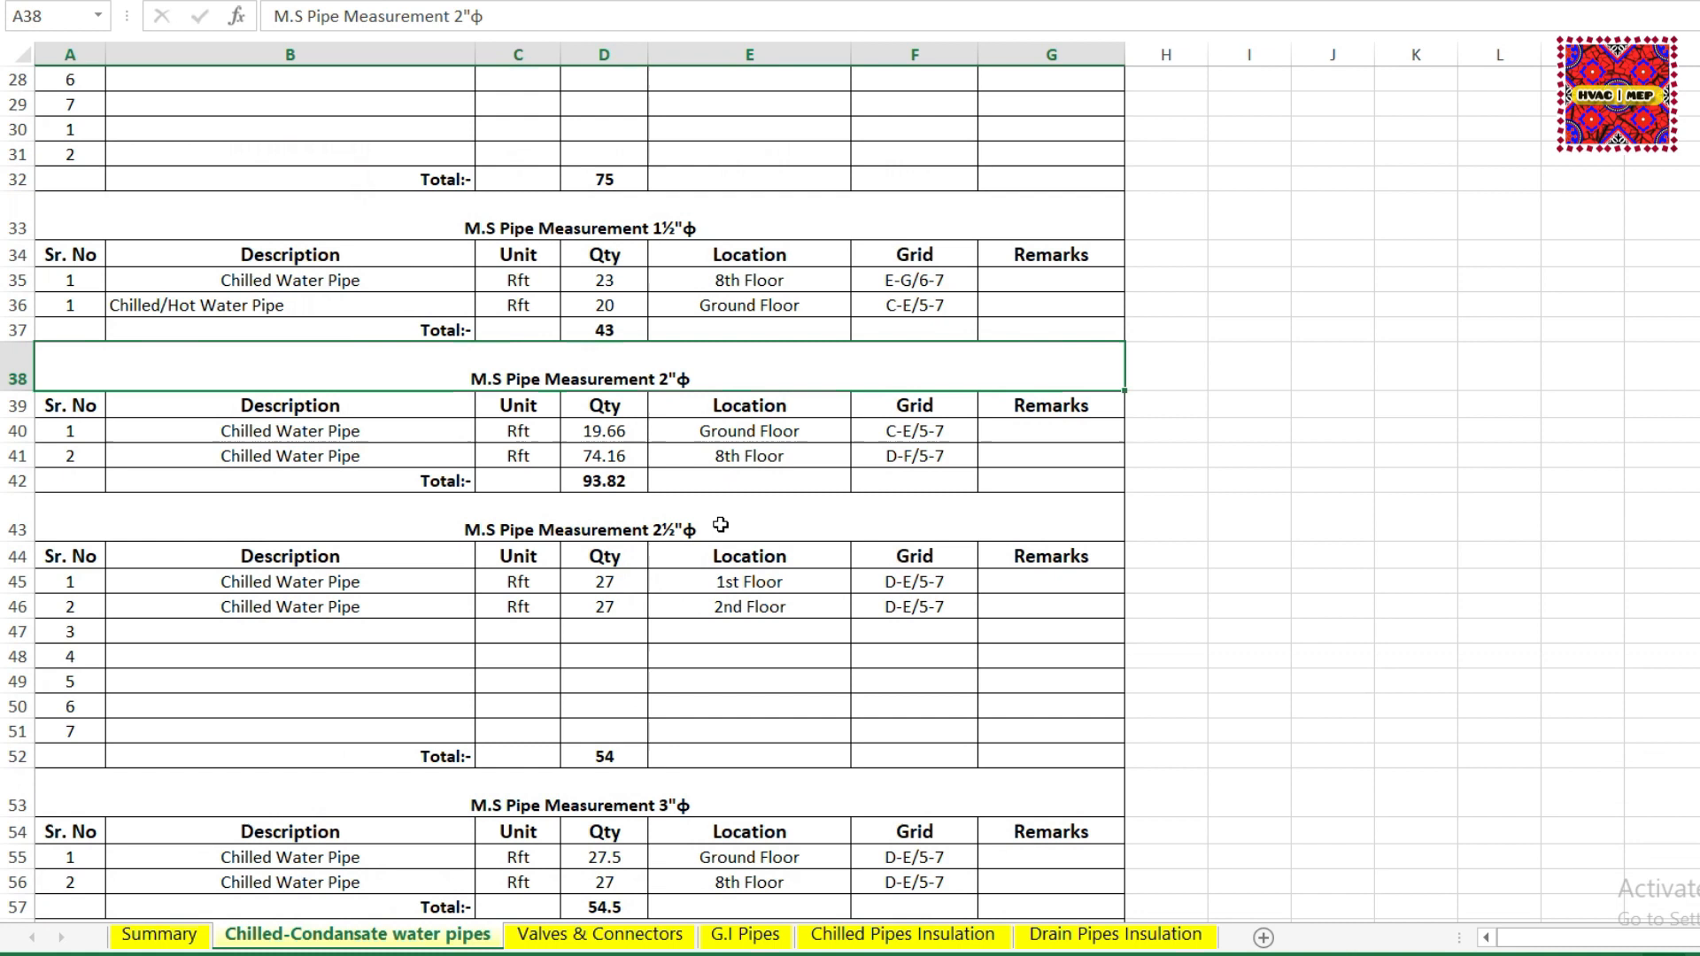
{"action": "left_click", "coordinate": [720, 523]}
{"action": "left_click", "coordinate": [676, 792]}
{"action": "scroll", "coordinate": [730, 684], "scroll_direction": "down", "scroll_amount": 9}
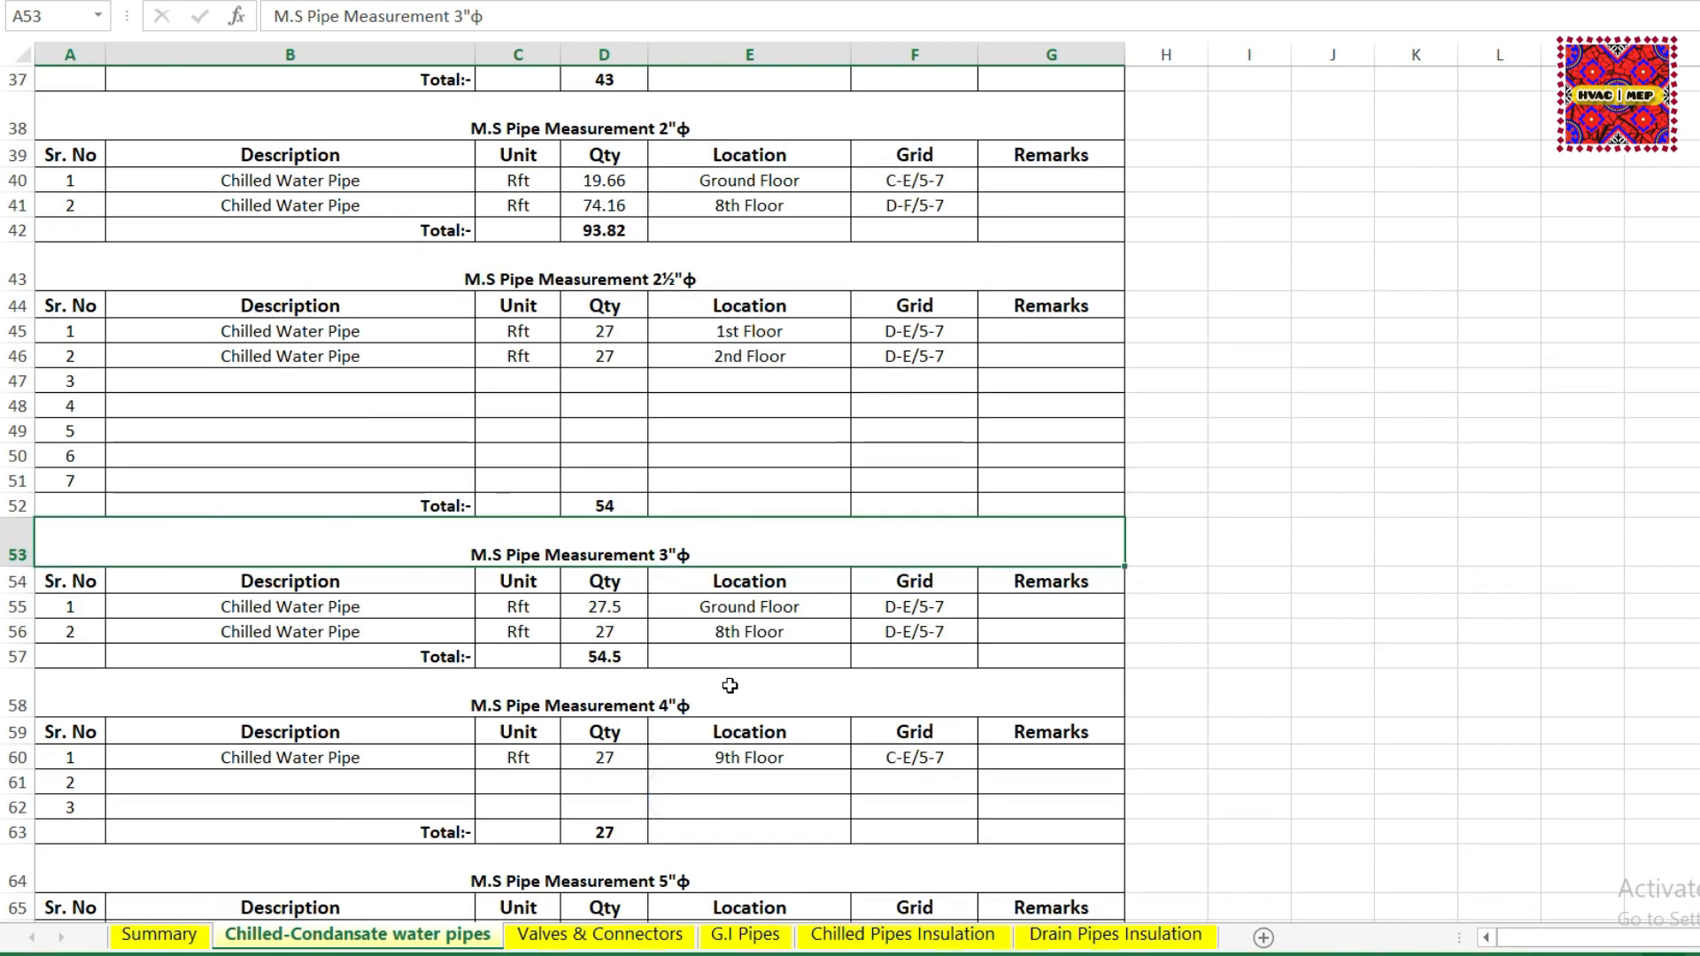
{"action": "scroll", "coordinate": [729, 684], "scroll_direction": "down", "scroll_amount": 6}
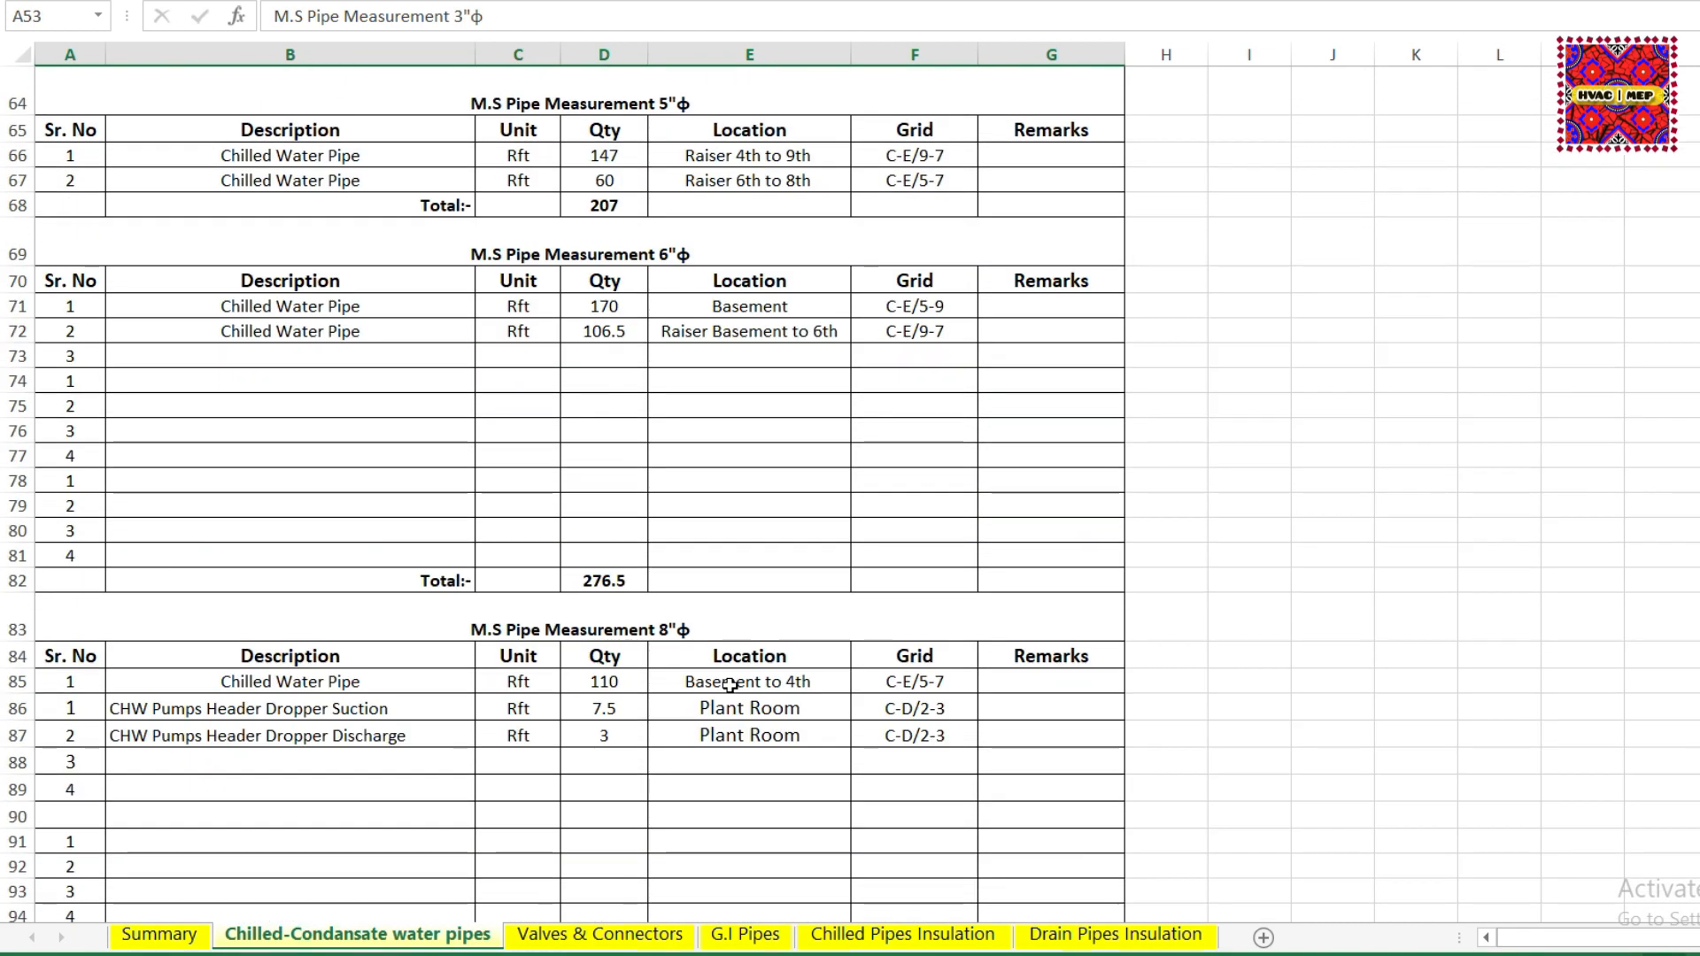
{"action": "scroll", "coordinate": [729, 684], "scroll_direction": "up", "scroll_amount": 1}
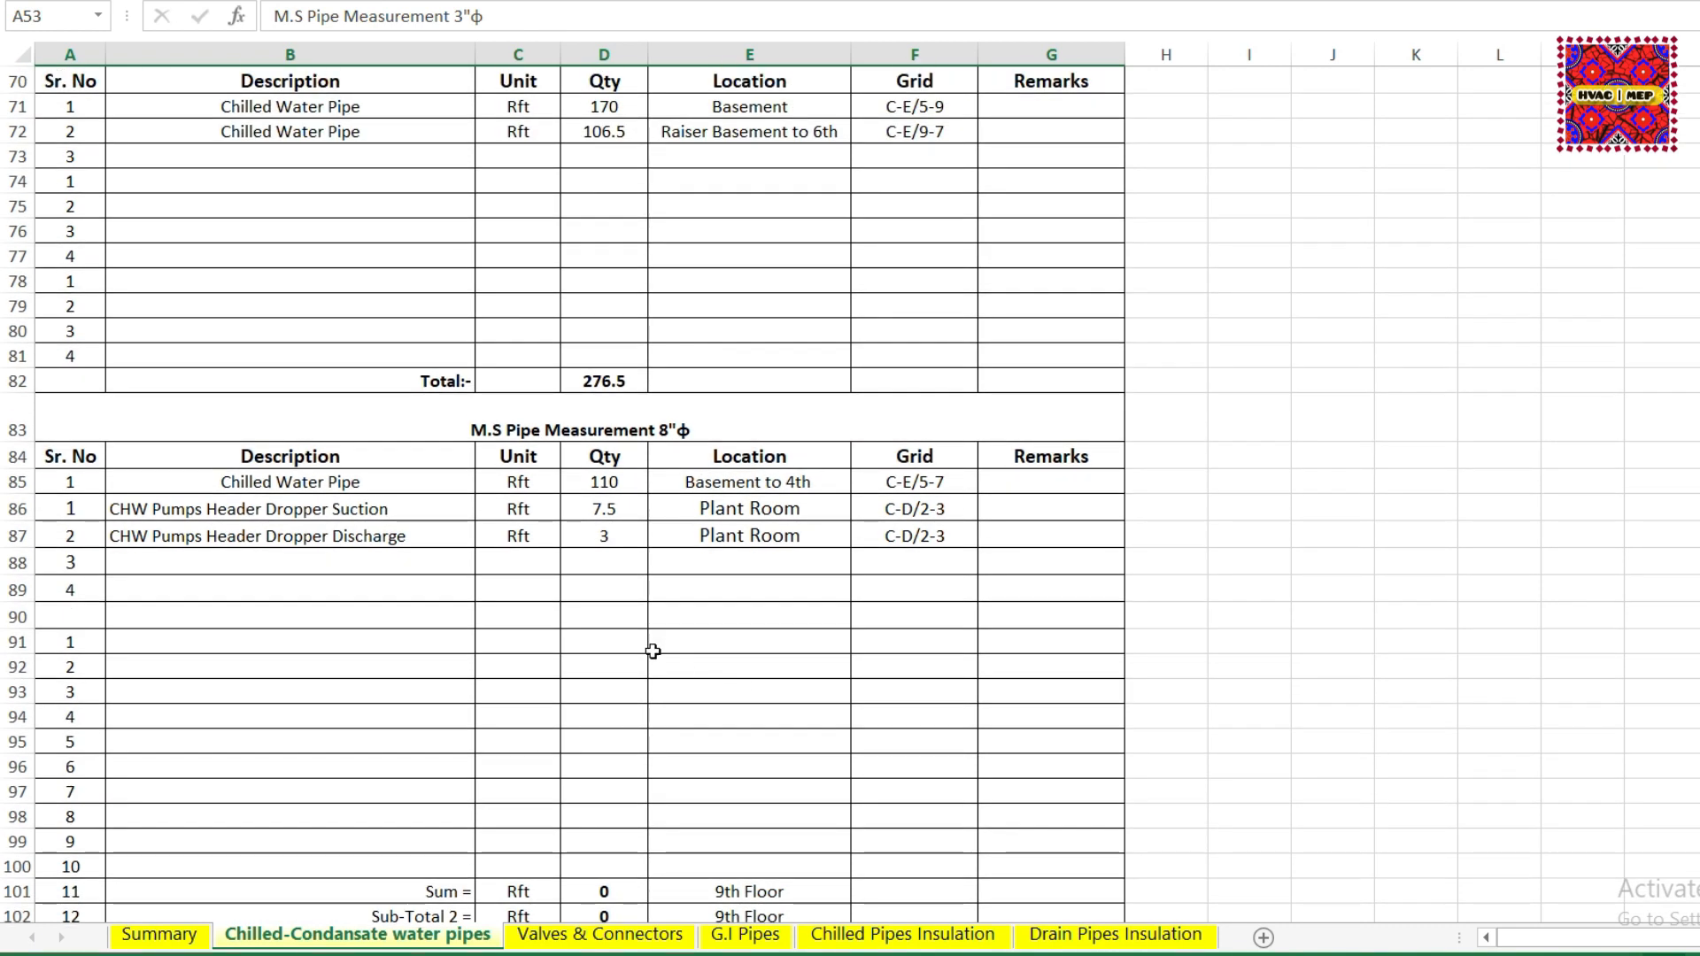
Read the description, location and grid of the first chilled water pipe entry in the 8" table.
{"action": "left_click", "coordinate": [370, 489]}
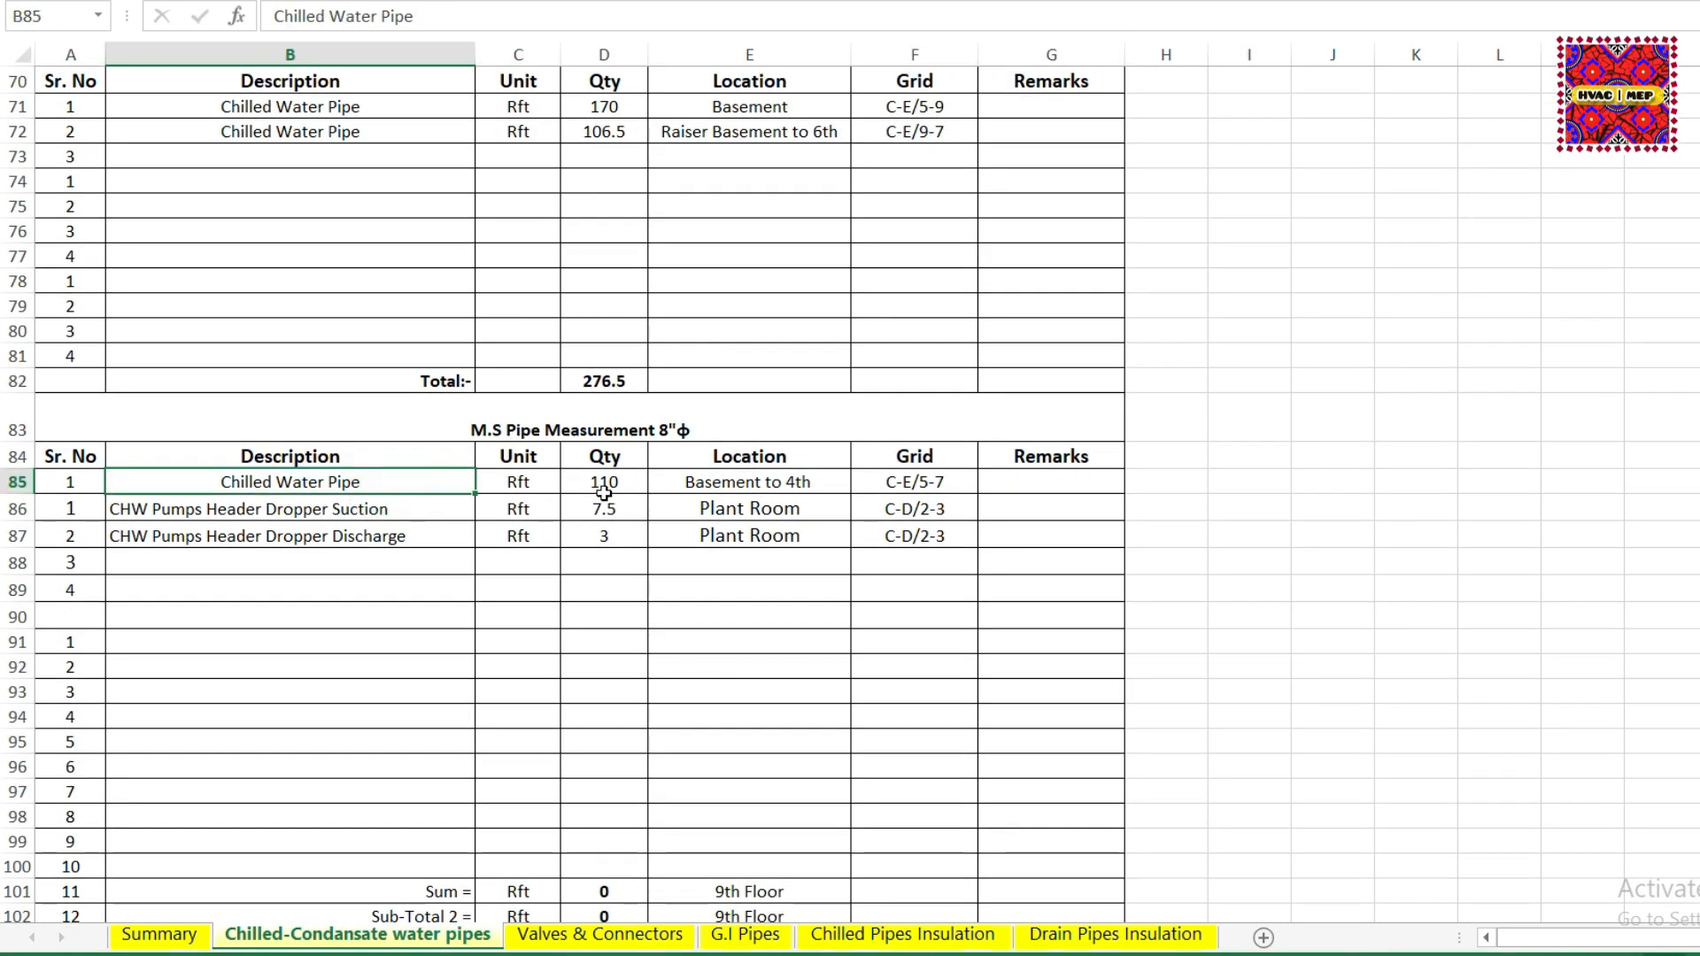
{"action": "left_click", "coordinate": [748, 492]}
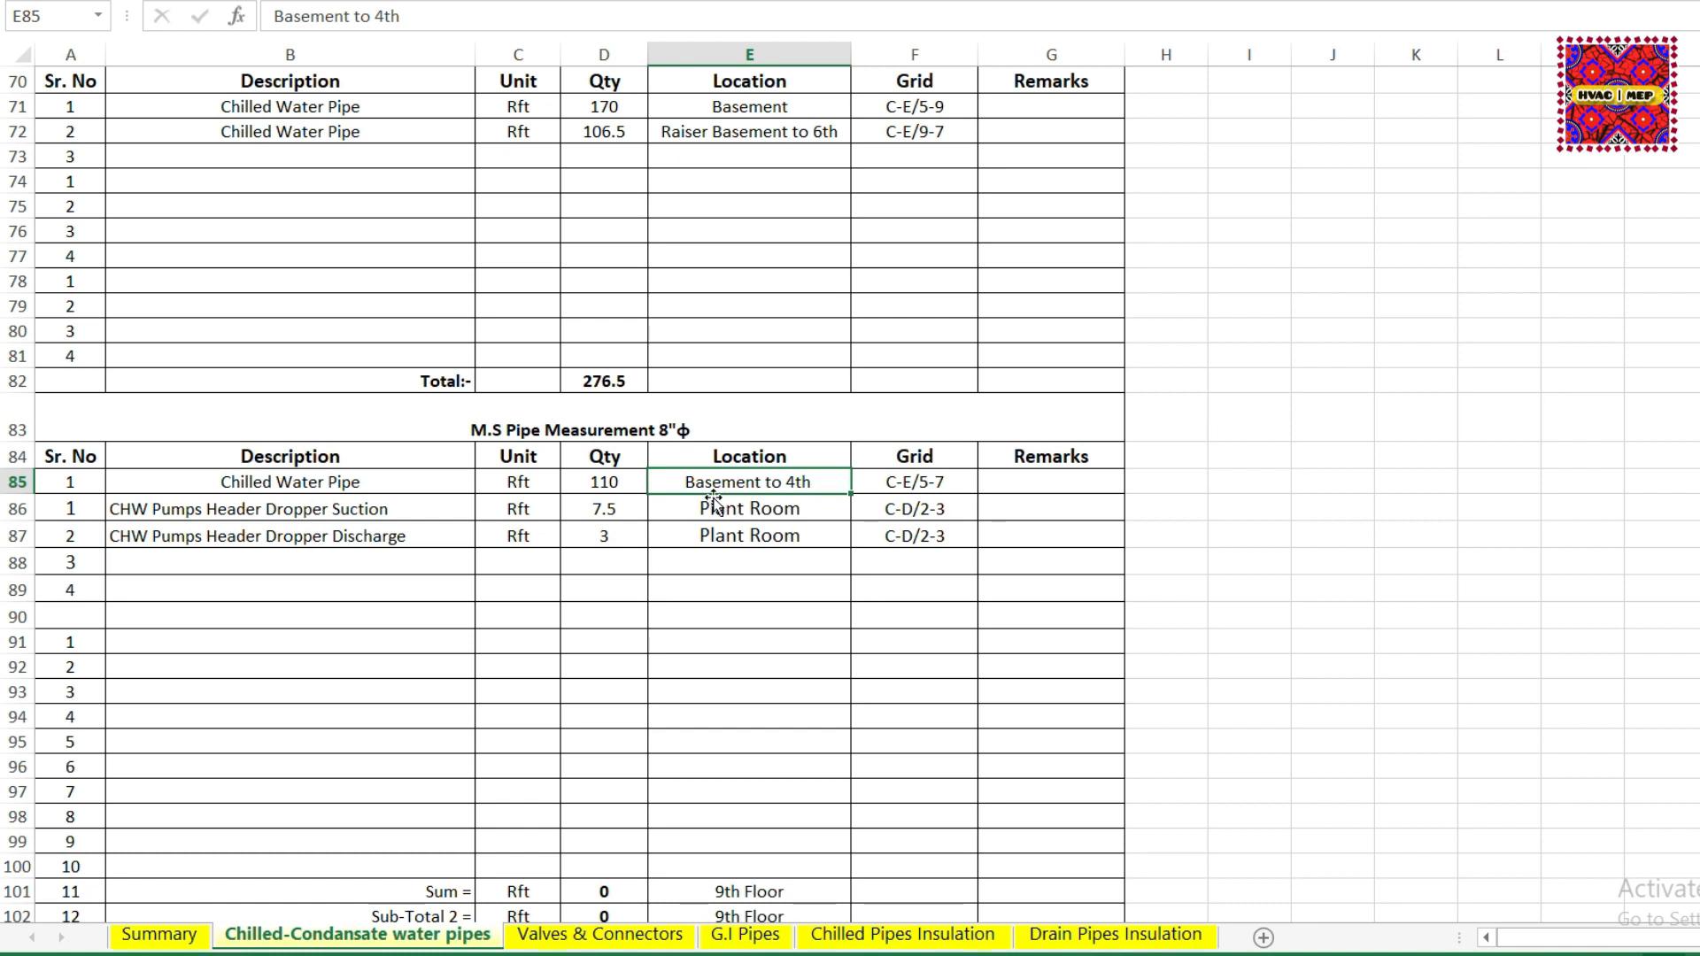
{"action": "left_click", "coordinate": [918, 485]}
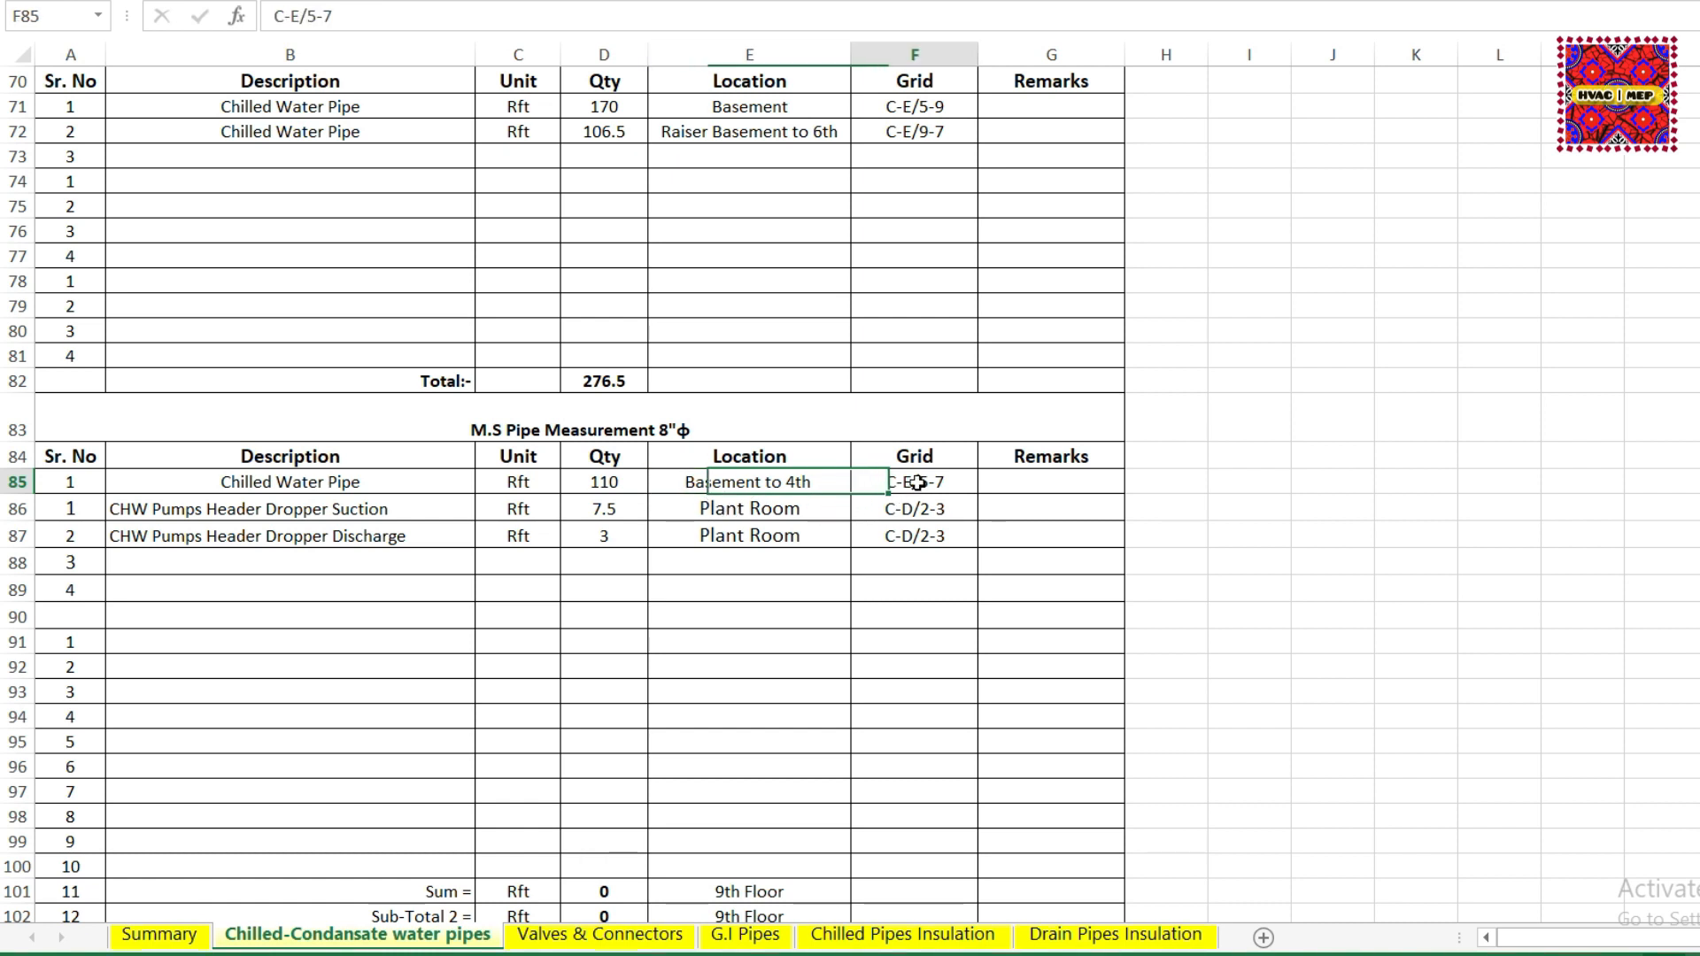
Compare the 3/4 inch pipe's previous total on the Summary sheet with its total on the Chilled-Condansate water pipes sheet.
{"action": "left_click", "coordinate": [146, 936]}
{"action": "left_click", "coordinate": [551, 372]}
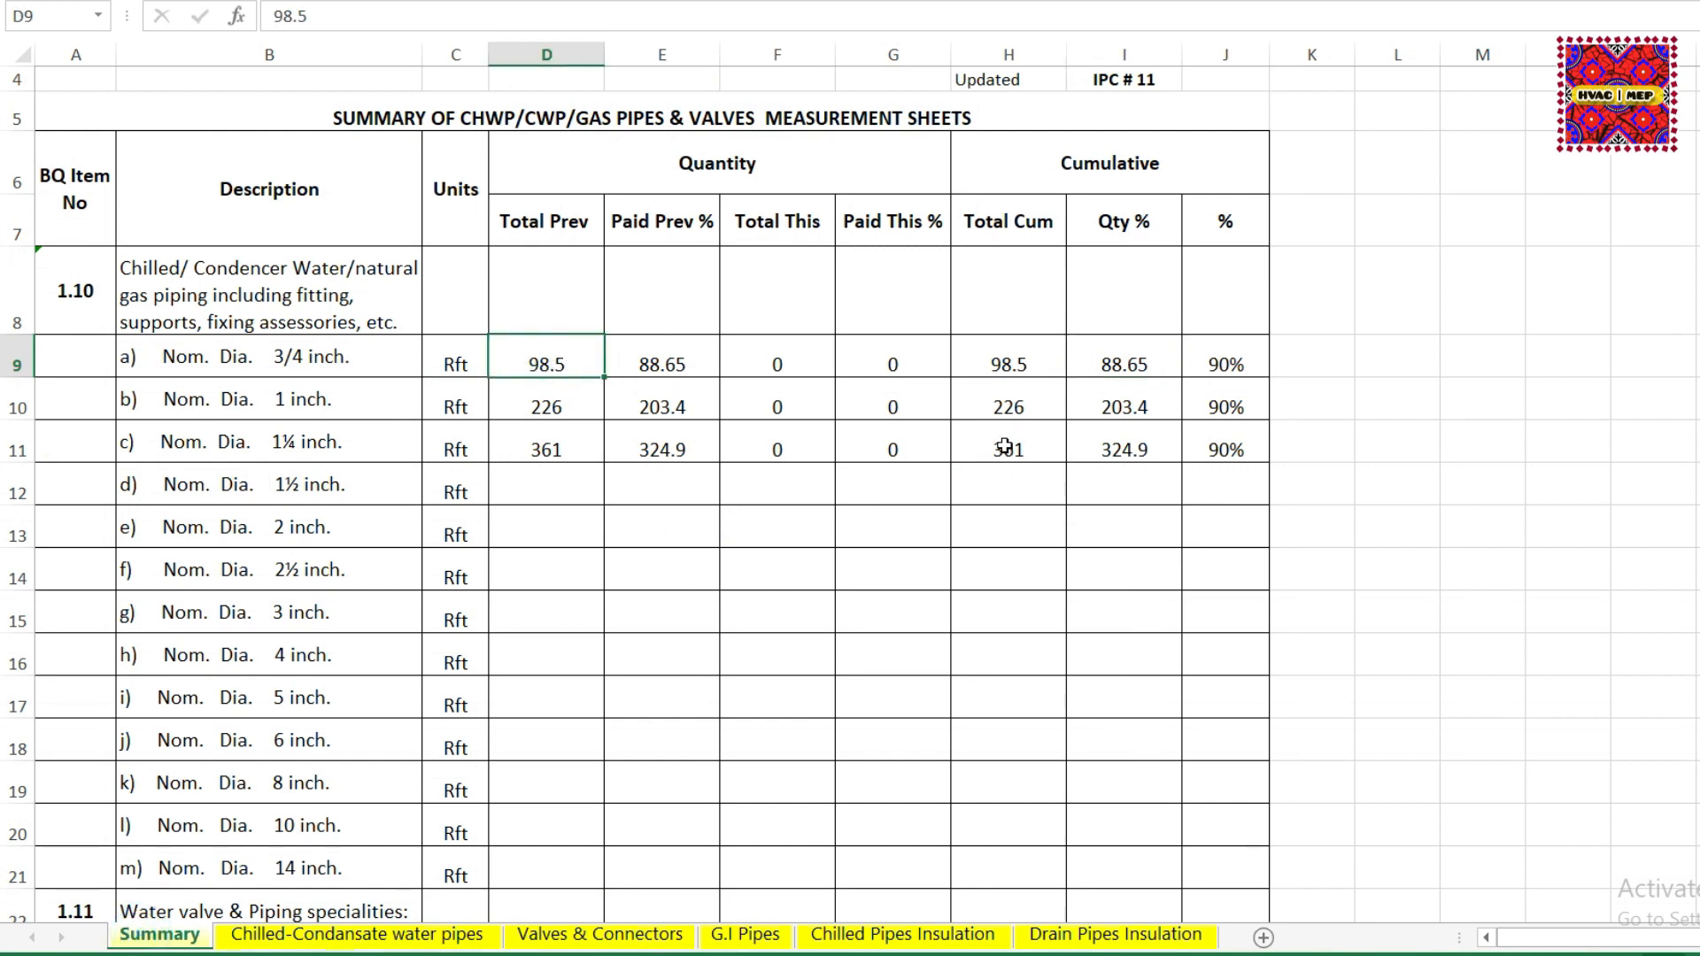
{"action": "left_click", "coordinate": [277, 365]}
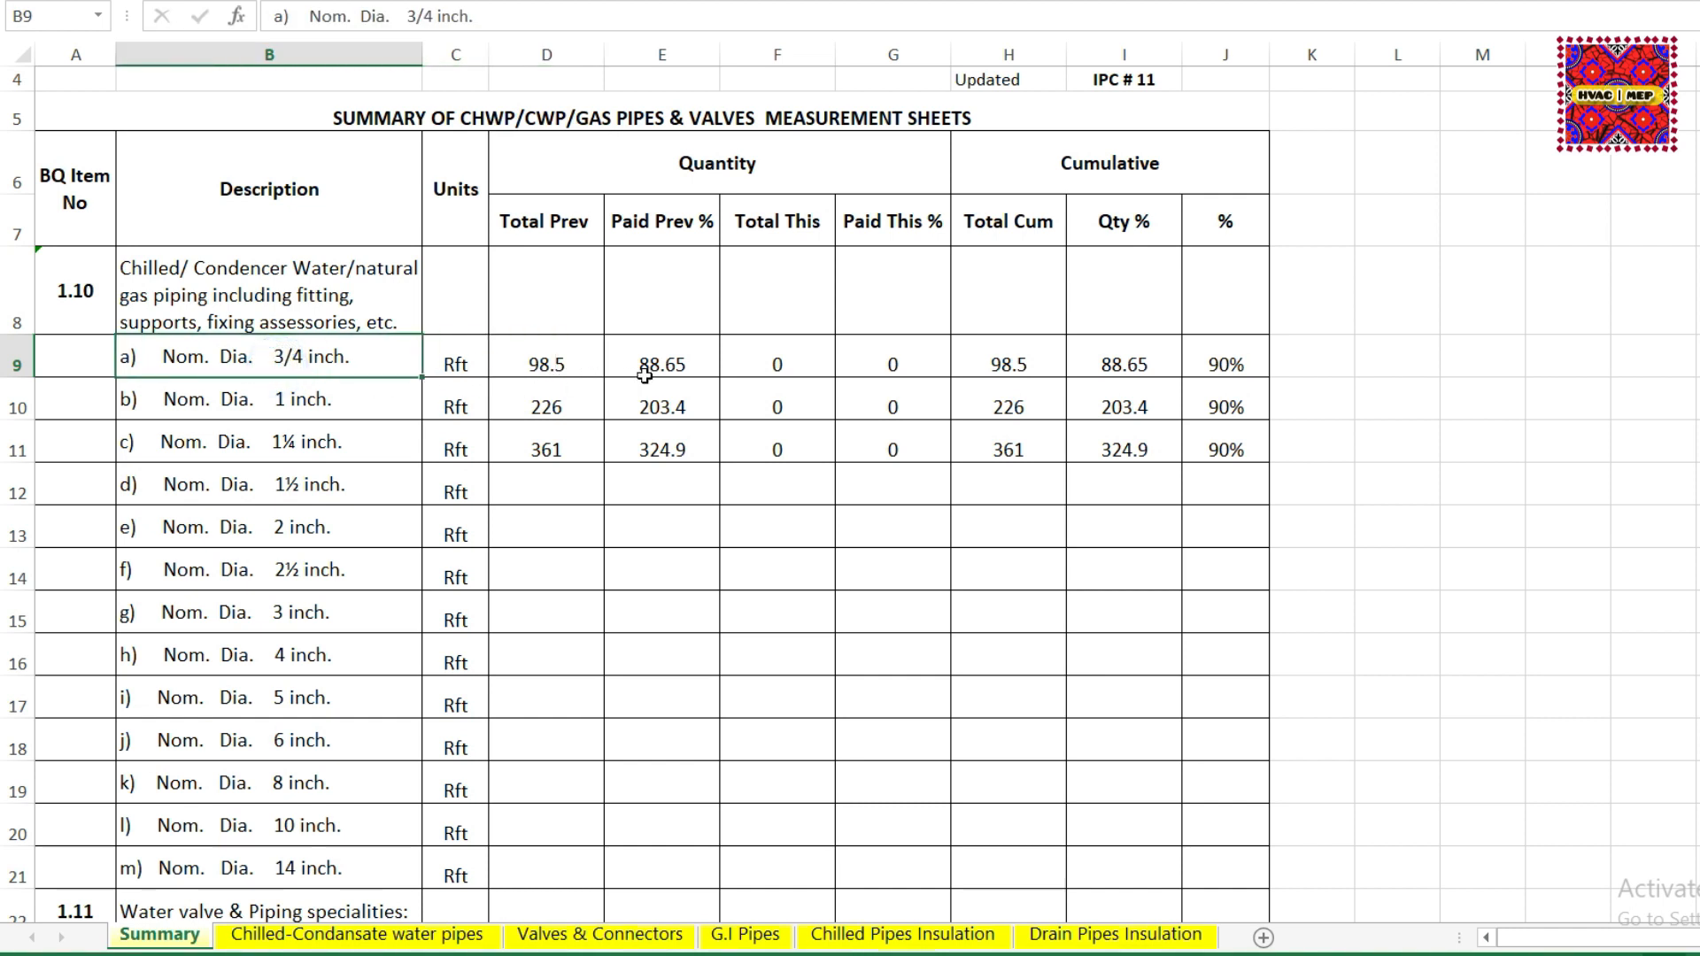
{"action": "left_click", "coordinate": [357, 934]}
{"action": "scroll", "coordinate": [752, 640], "scroll_direction": "up", "scroll_amount": 1}
{"action": "scroll", "coordinate": [752, 641], "scroll_direction": "up", "scroll_amount": 20}
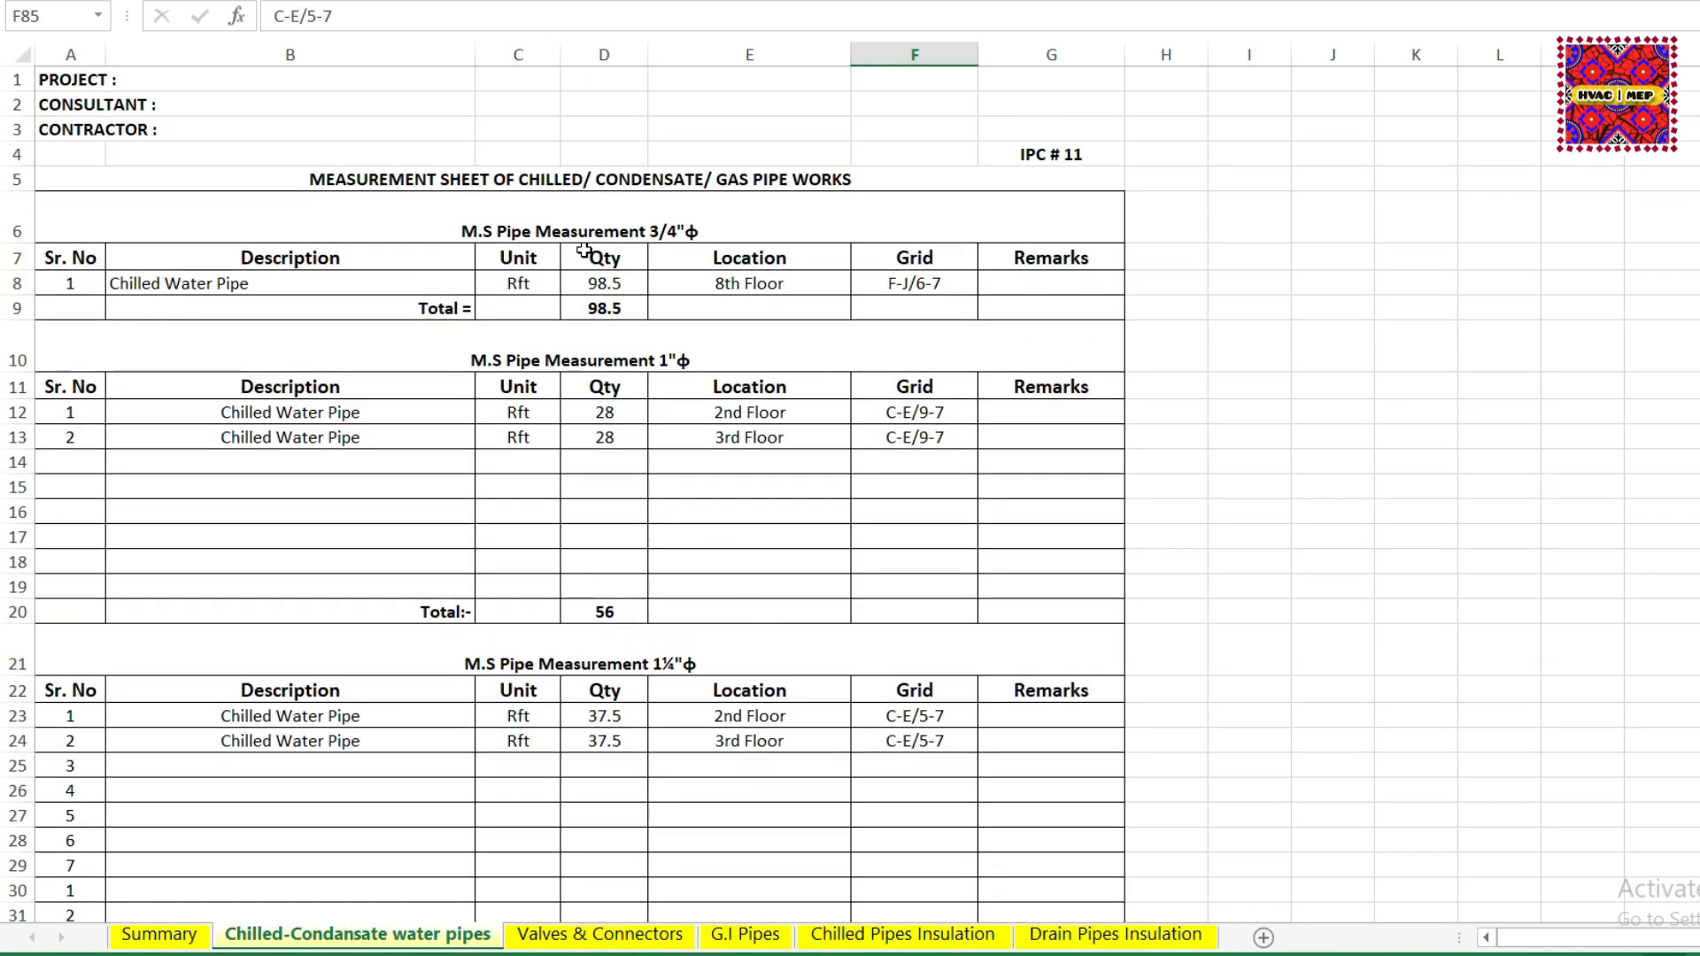
{"action": "left_click", "coordinate": [624, 313]}
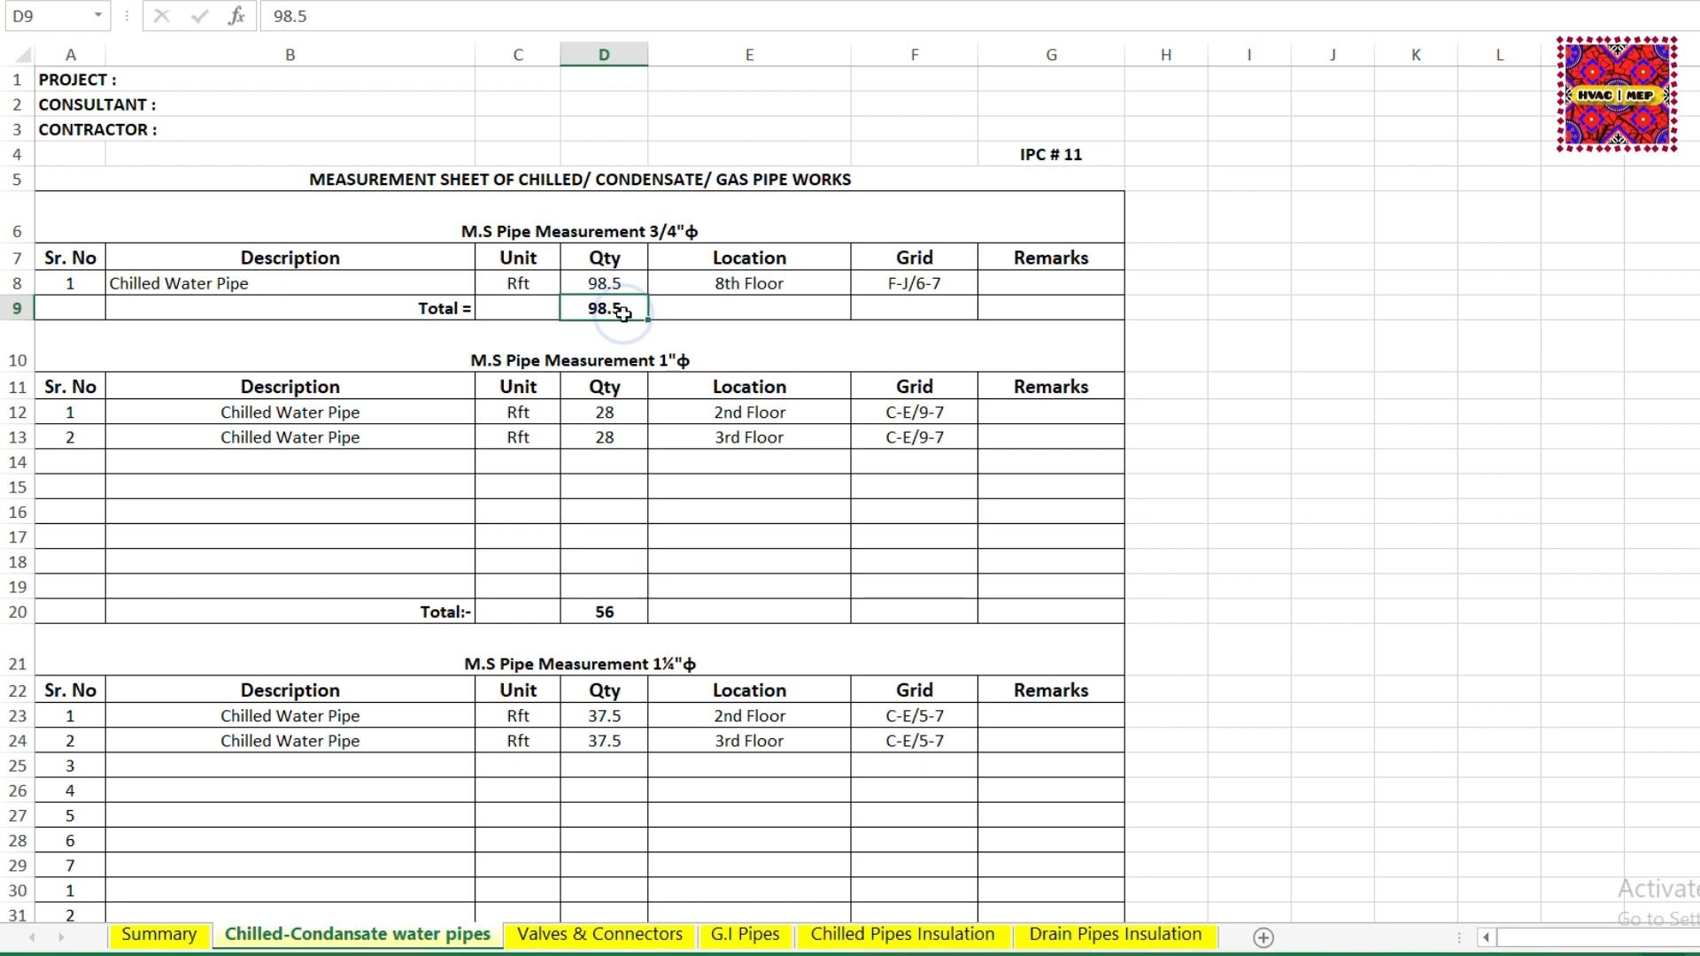
{"action": "key", "text": "ctrl+Page_Up"}
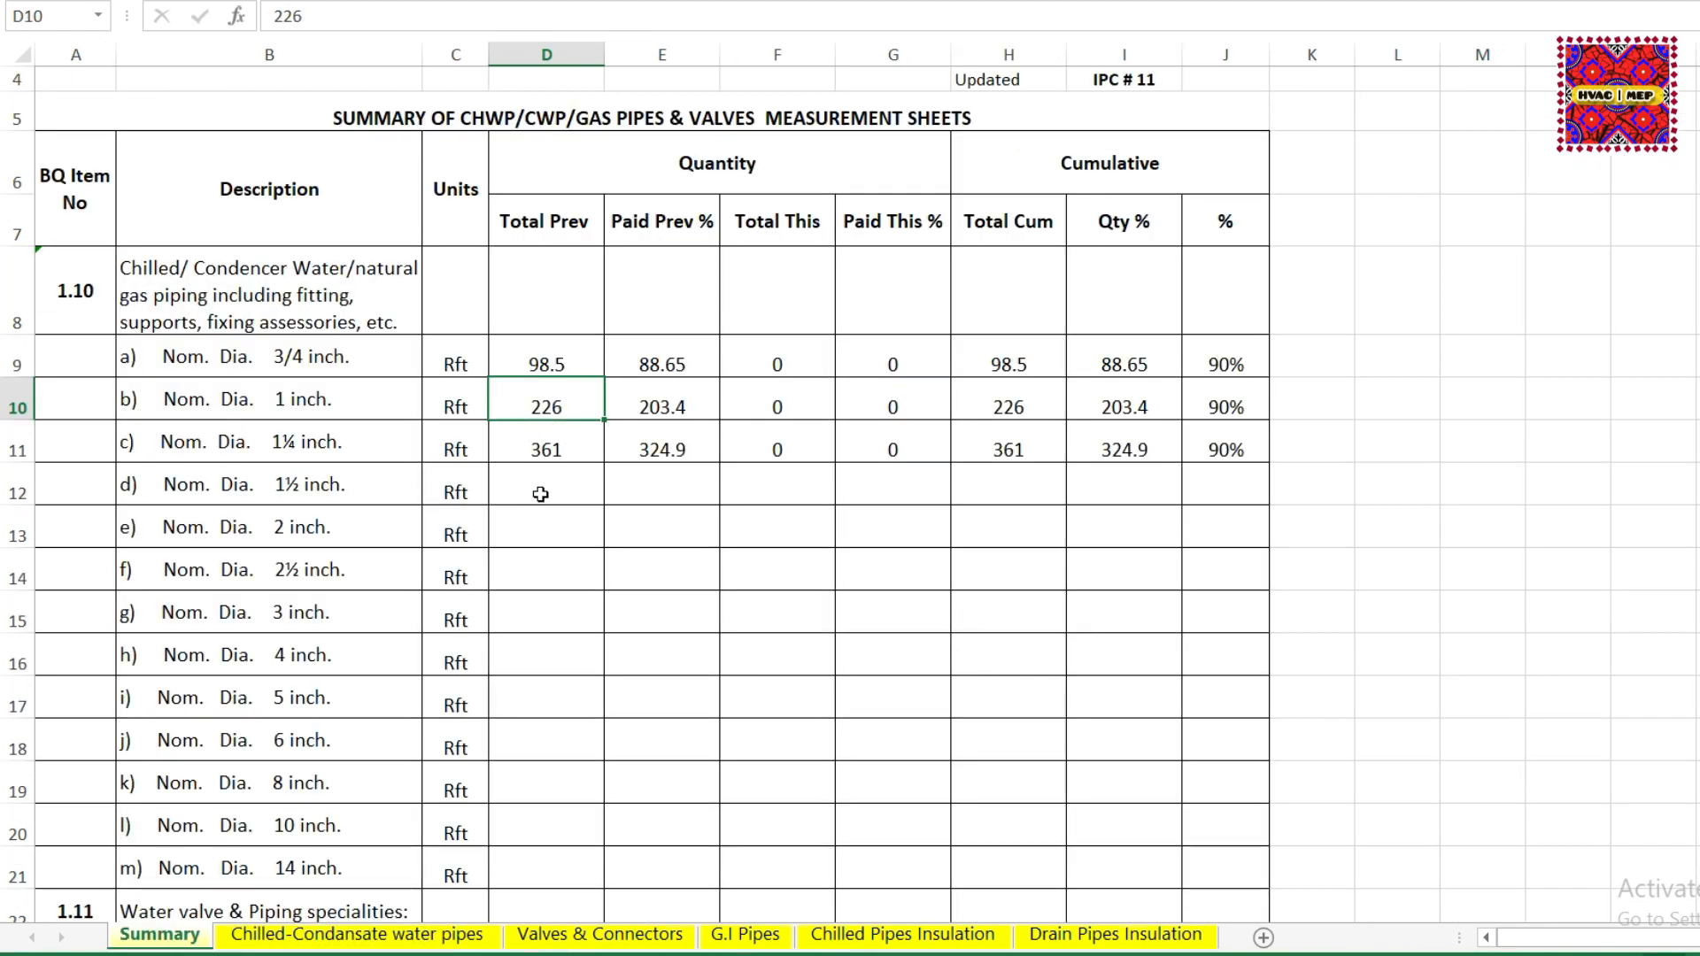
{"action": "left_click", "coordinate": [361, 938]}
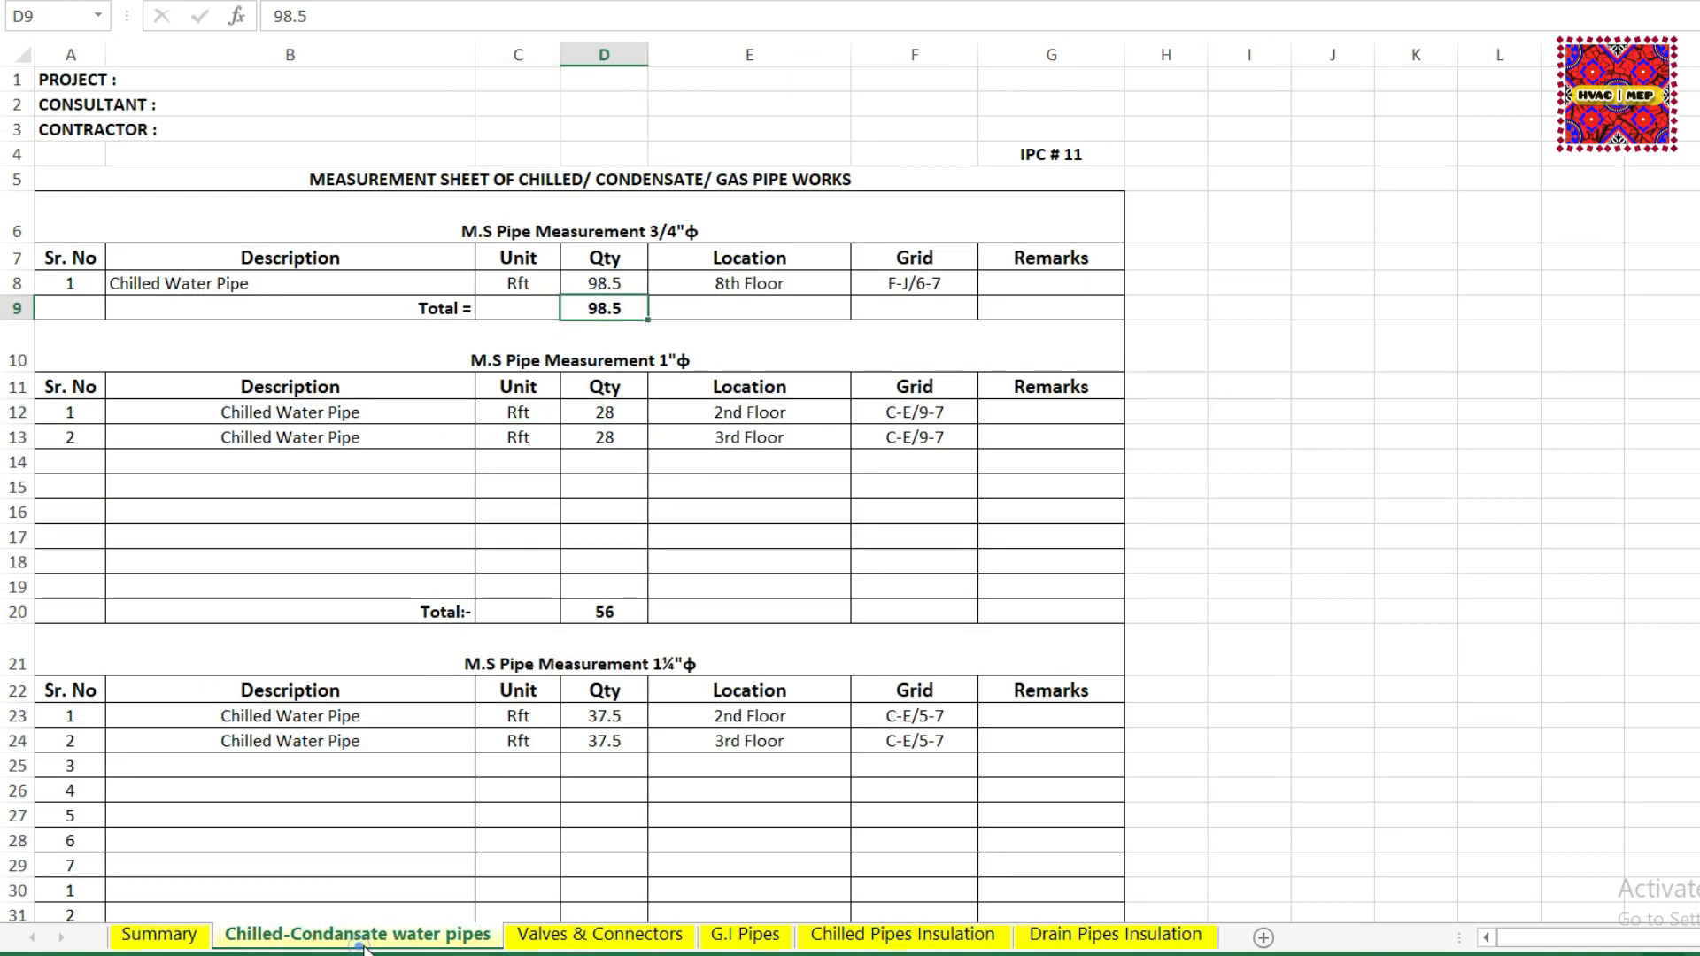
Review the Valves & Connectors, G.I Pipes, Chilled Pipes Insulation and Drain Pipes Insulation sheets, then return to the Summary sheet.
{"action": "left_click", "coordinate": [599, 935]}
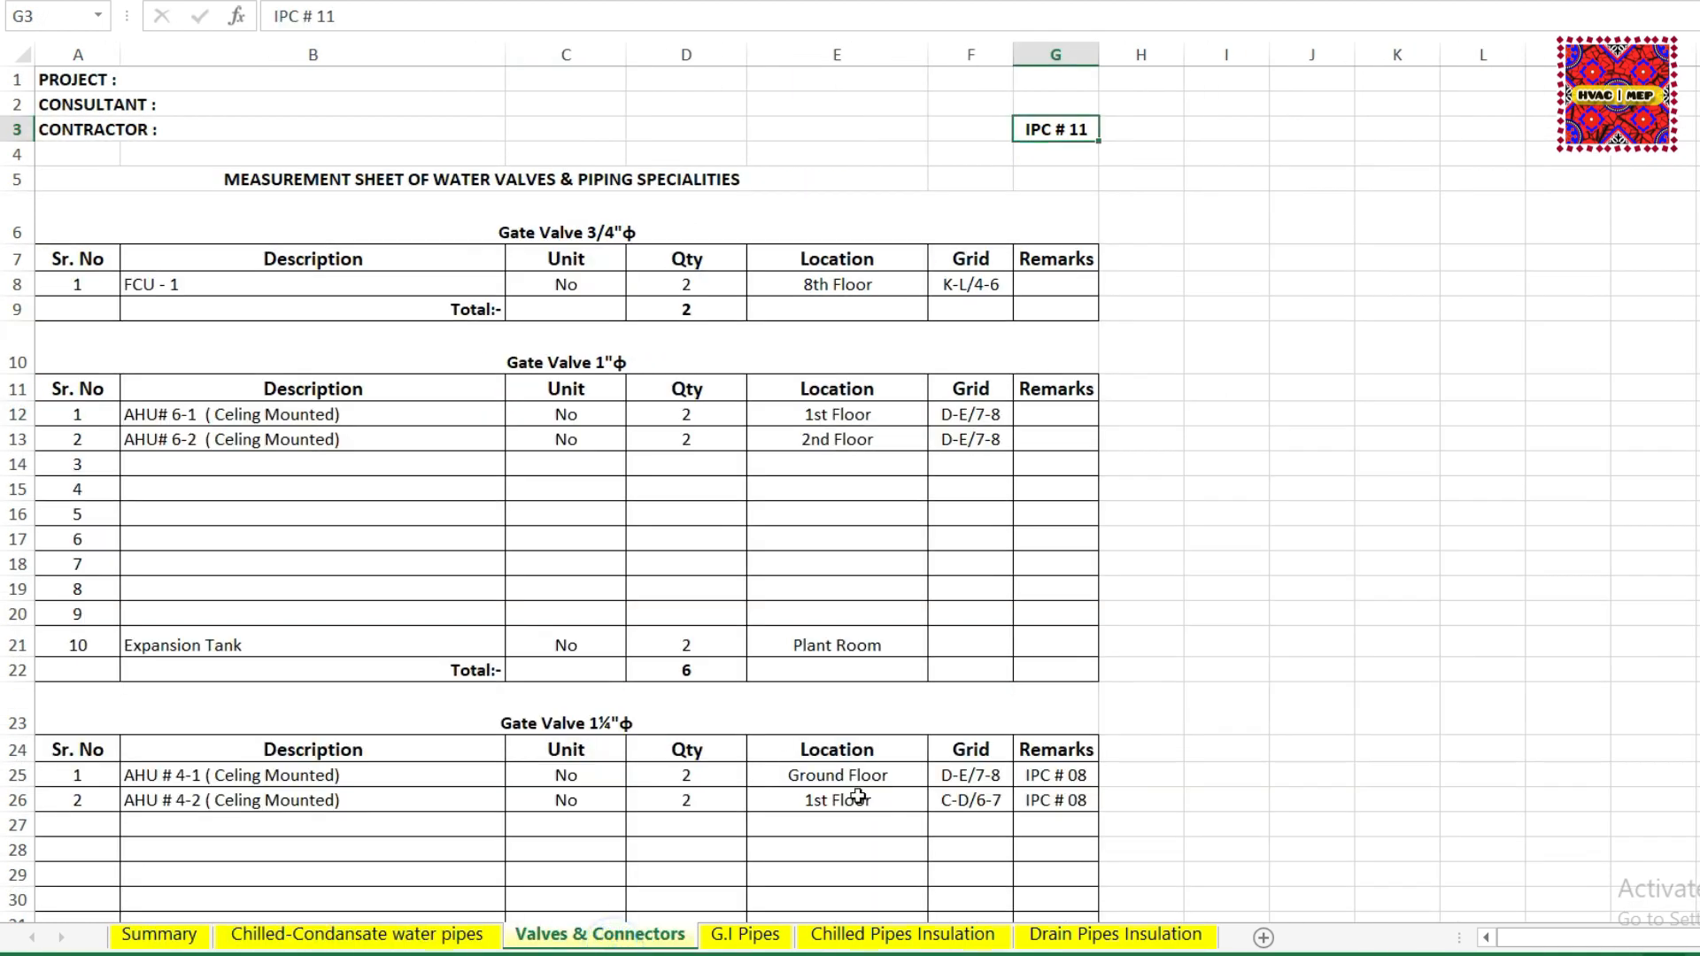
{"action": "left_click", "coordinate": [745, 937]}
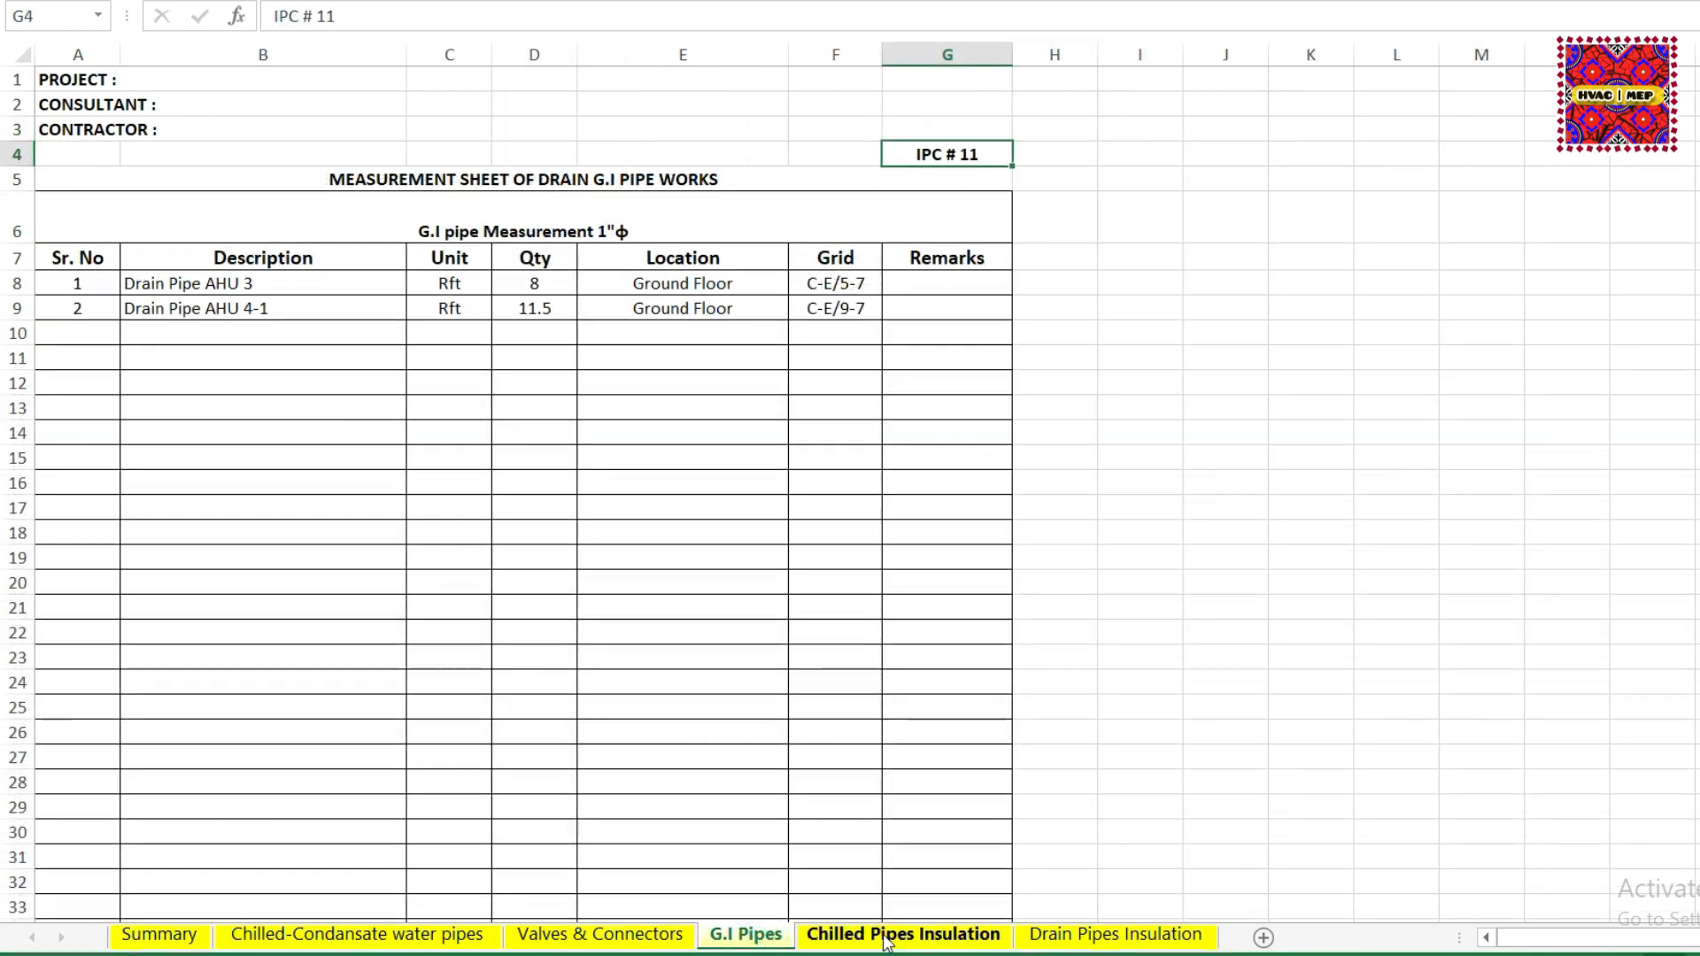
{"action": "left_click", "coordinate": [886, 940]}
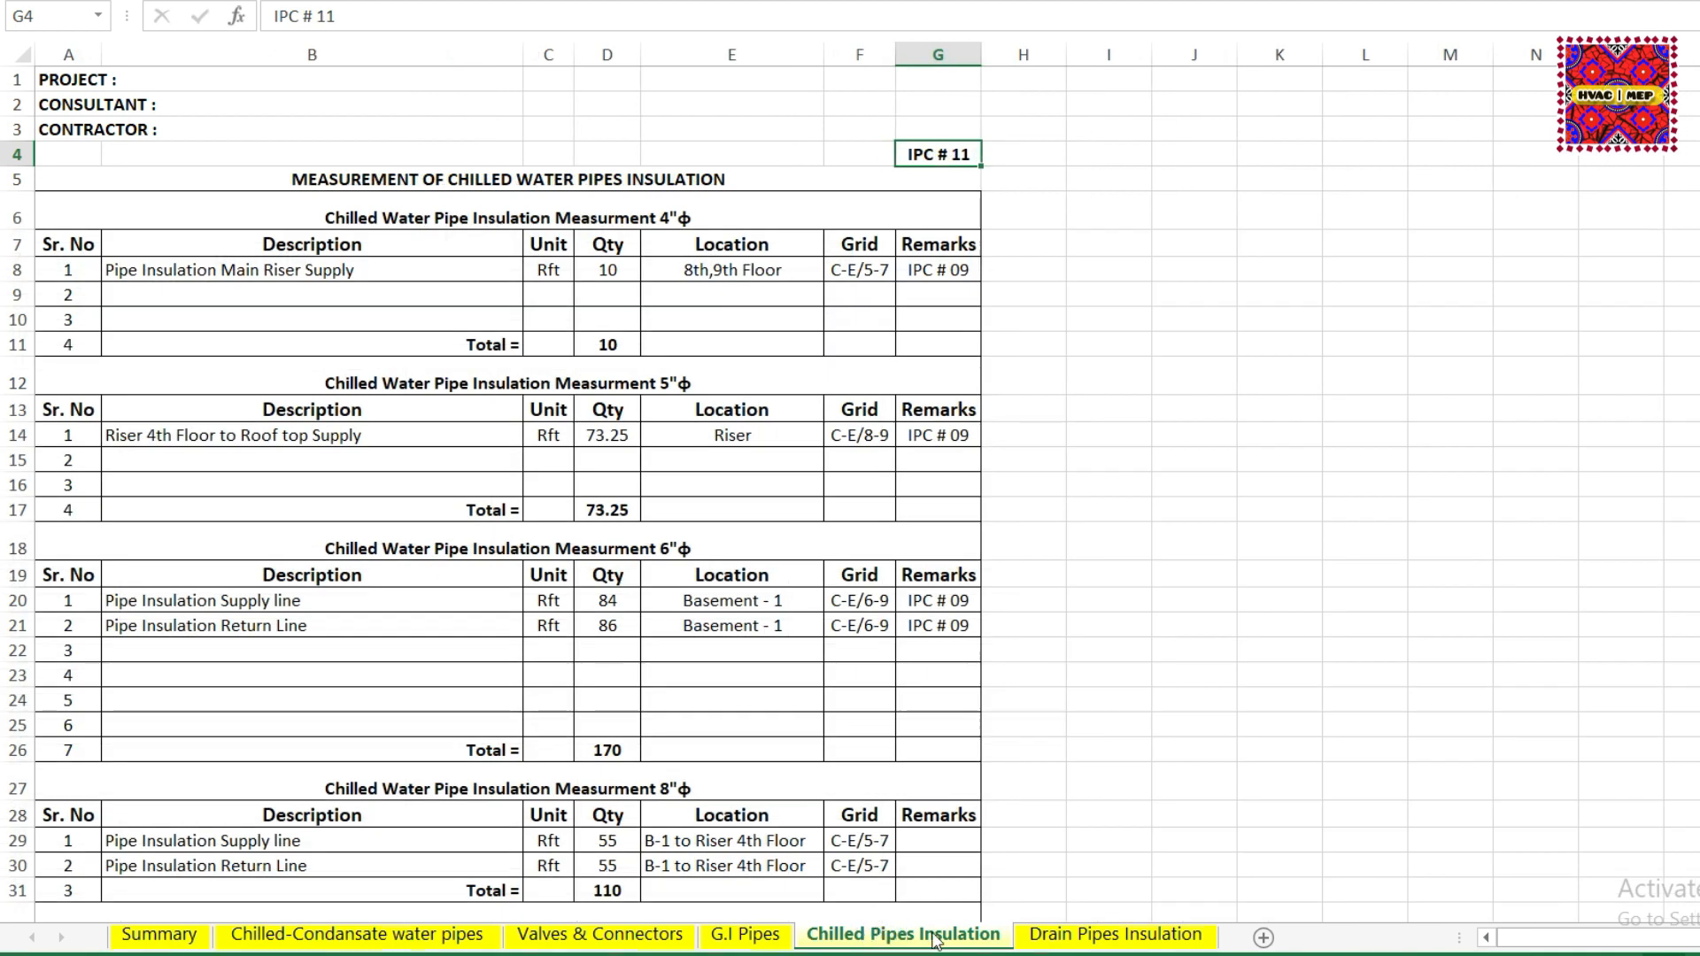
{"action": "left_click", "coordinate": [1058, 937]}
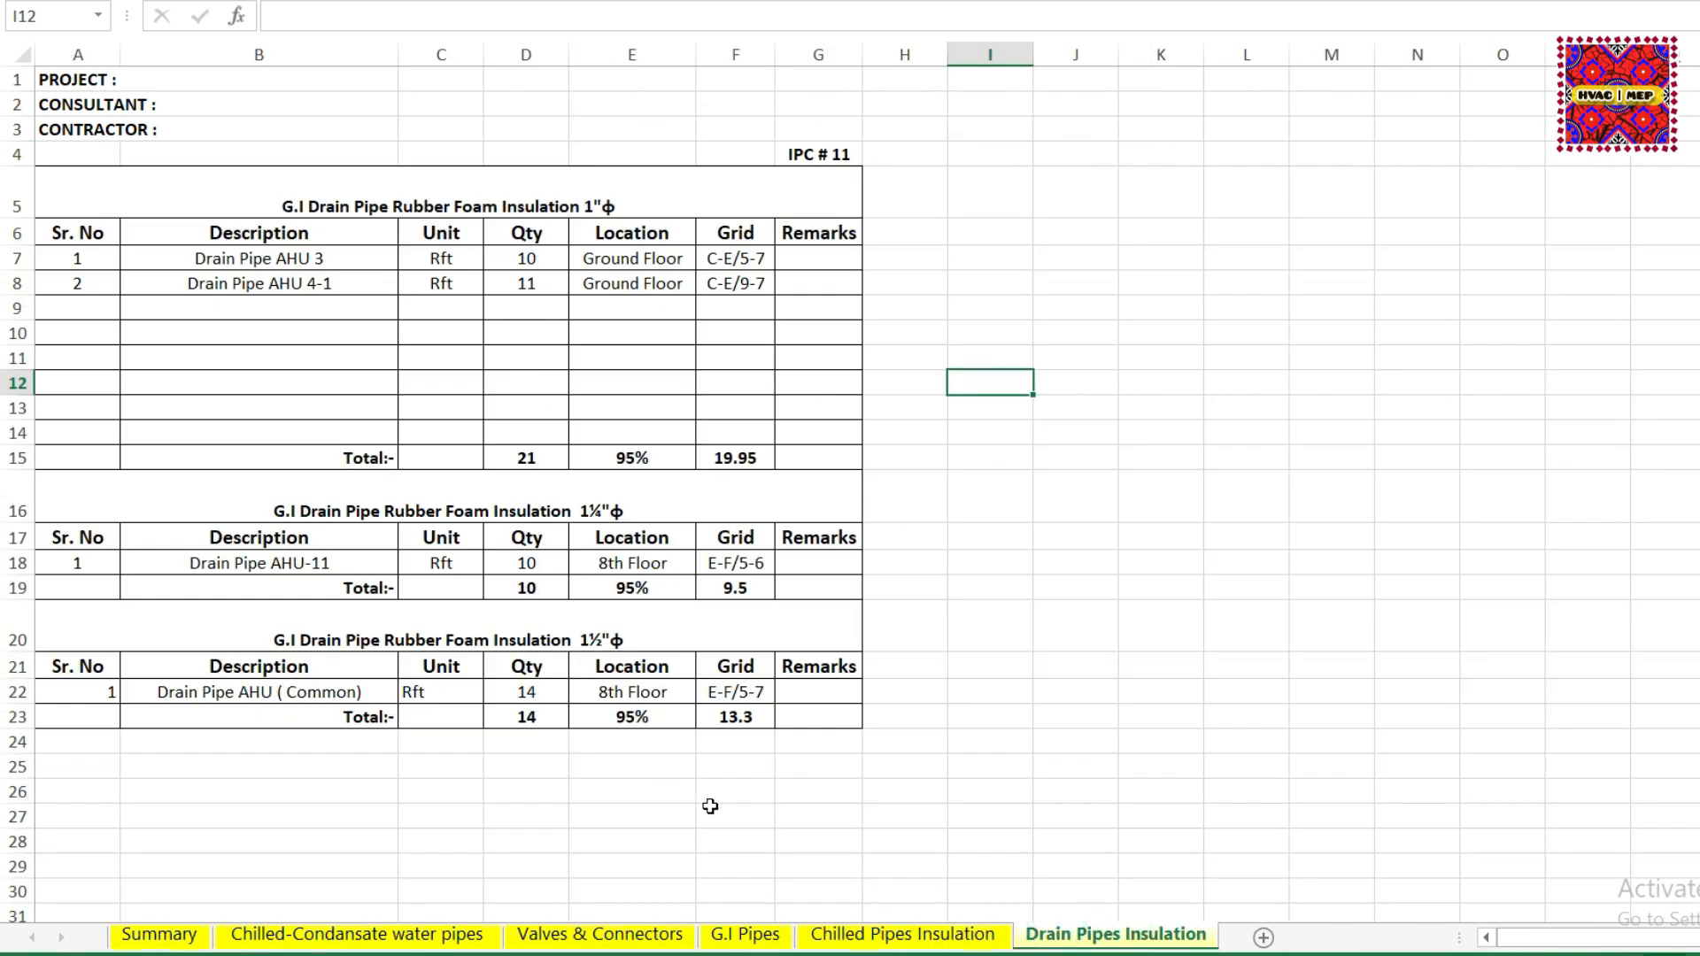
{"action": "left_click", "coordinate": [160, 935]}
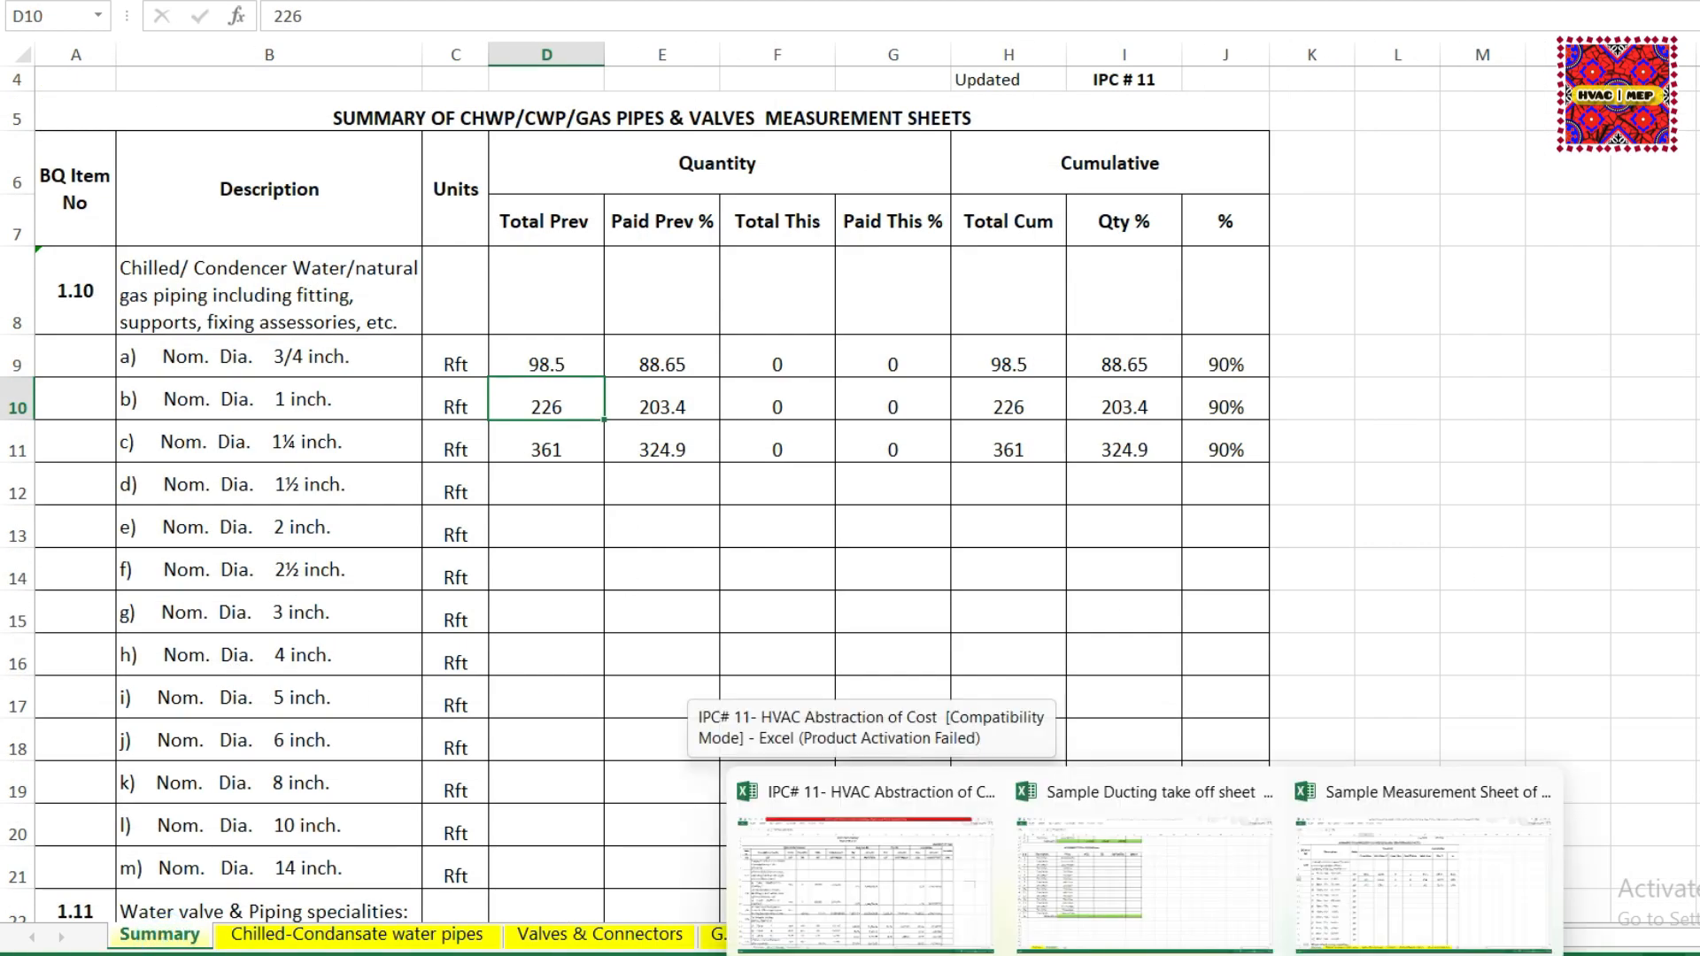
Switch to the IPC# 11- HVAC Abstraction of Cost workbook and examine the BOQ, last bill, this bill and cumulative columns.
{"action": "left_click", "coordinate": [892, 898]}
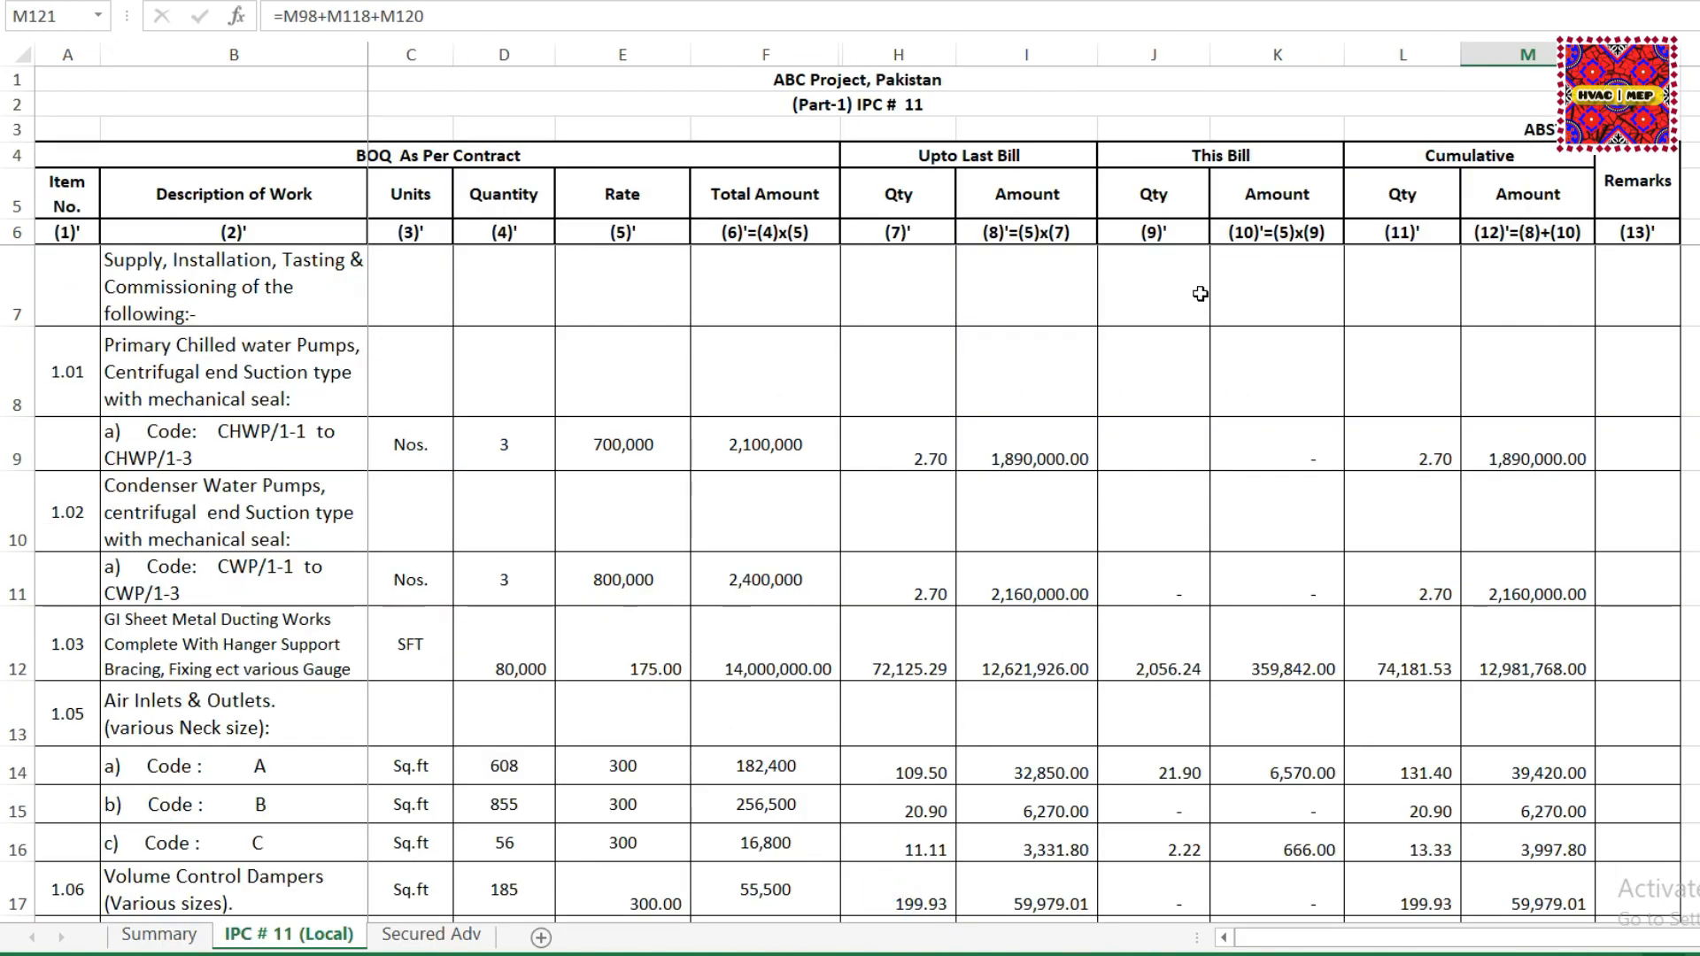
{"action": "scroll", "coordinate": [1179, 569], "scroll_direction": "down", "scroll_amount": 9}
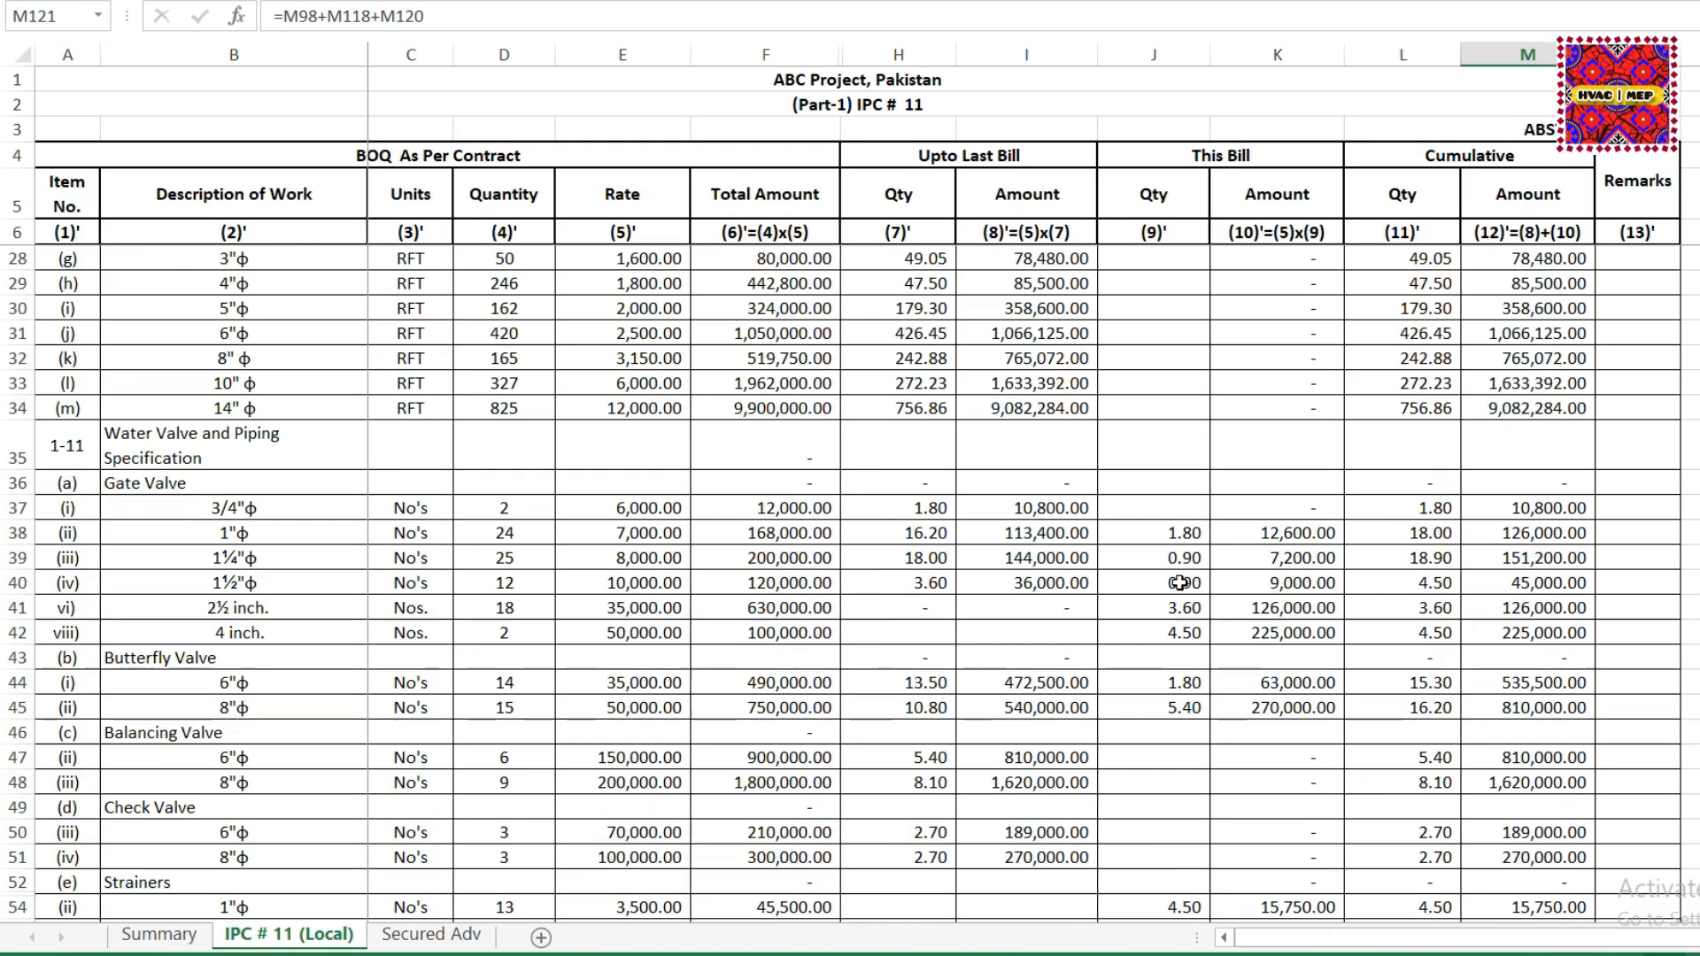
{"action": "scroll", "coordinate": [1179, 585], "scroll_direction": "down", "scroll_amount": 7}
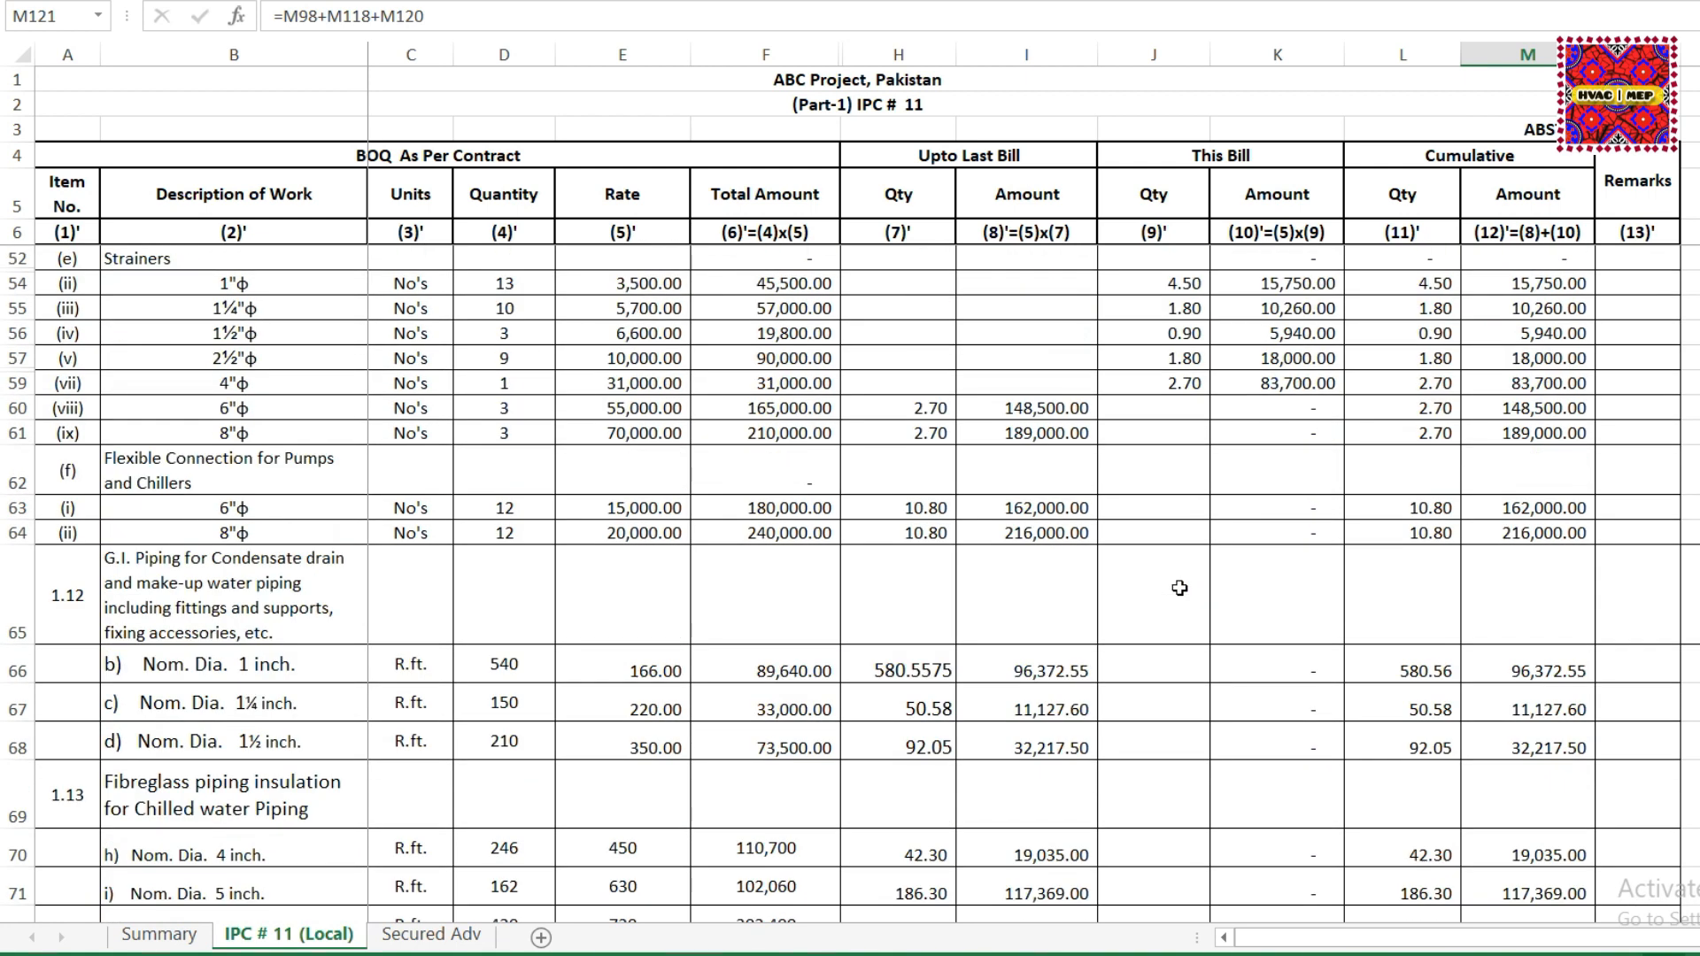
{"action": "scroll", "coordinate": [1180, 599], "scroll_direction": "down", "scroll_amount": 6}
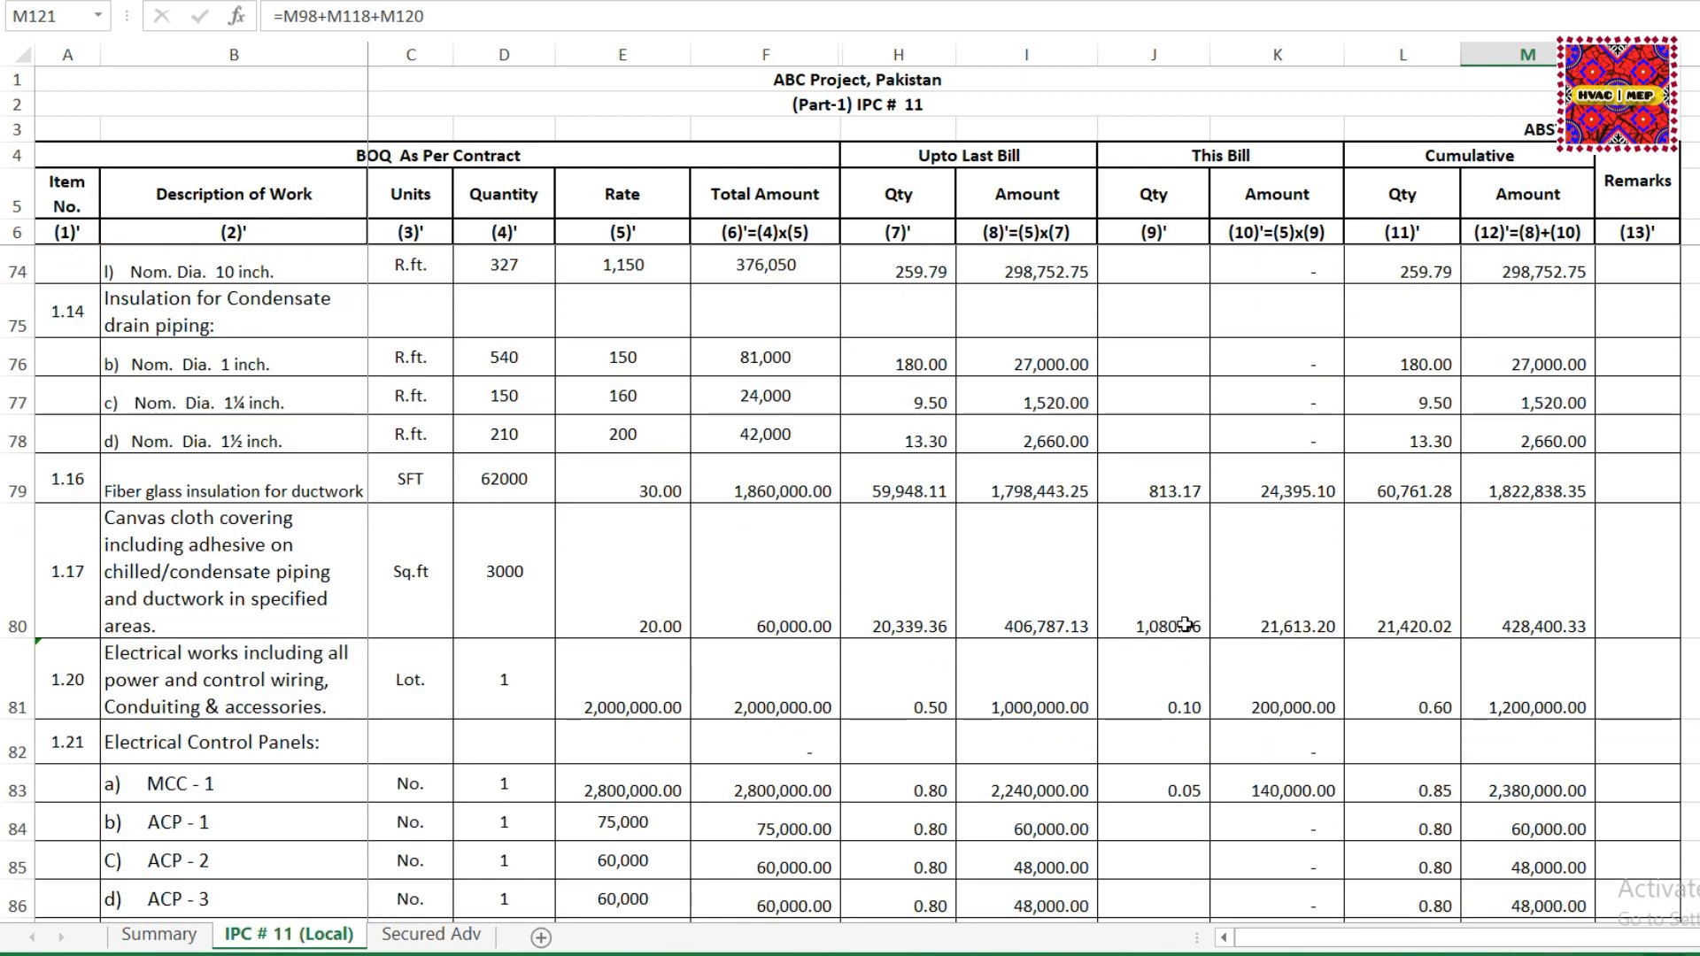
{"action": "scroll", "coordinate": [1185, 638], "scroll_direction": "up", "scroll_amount": 9}
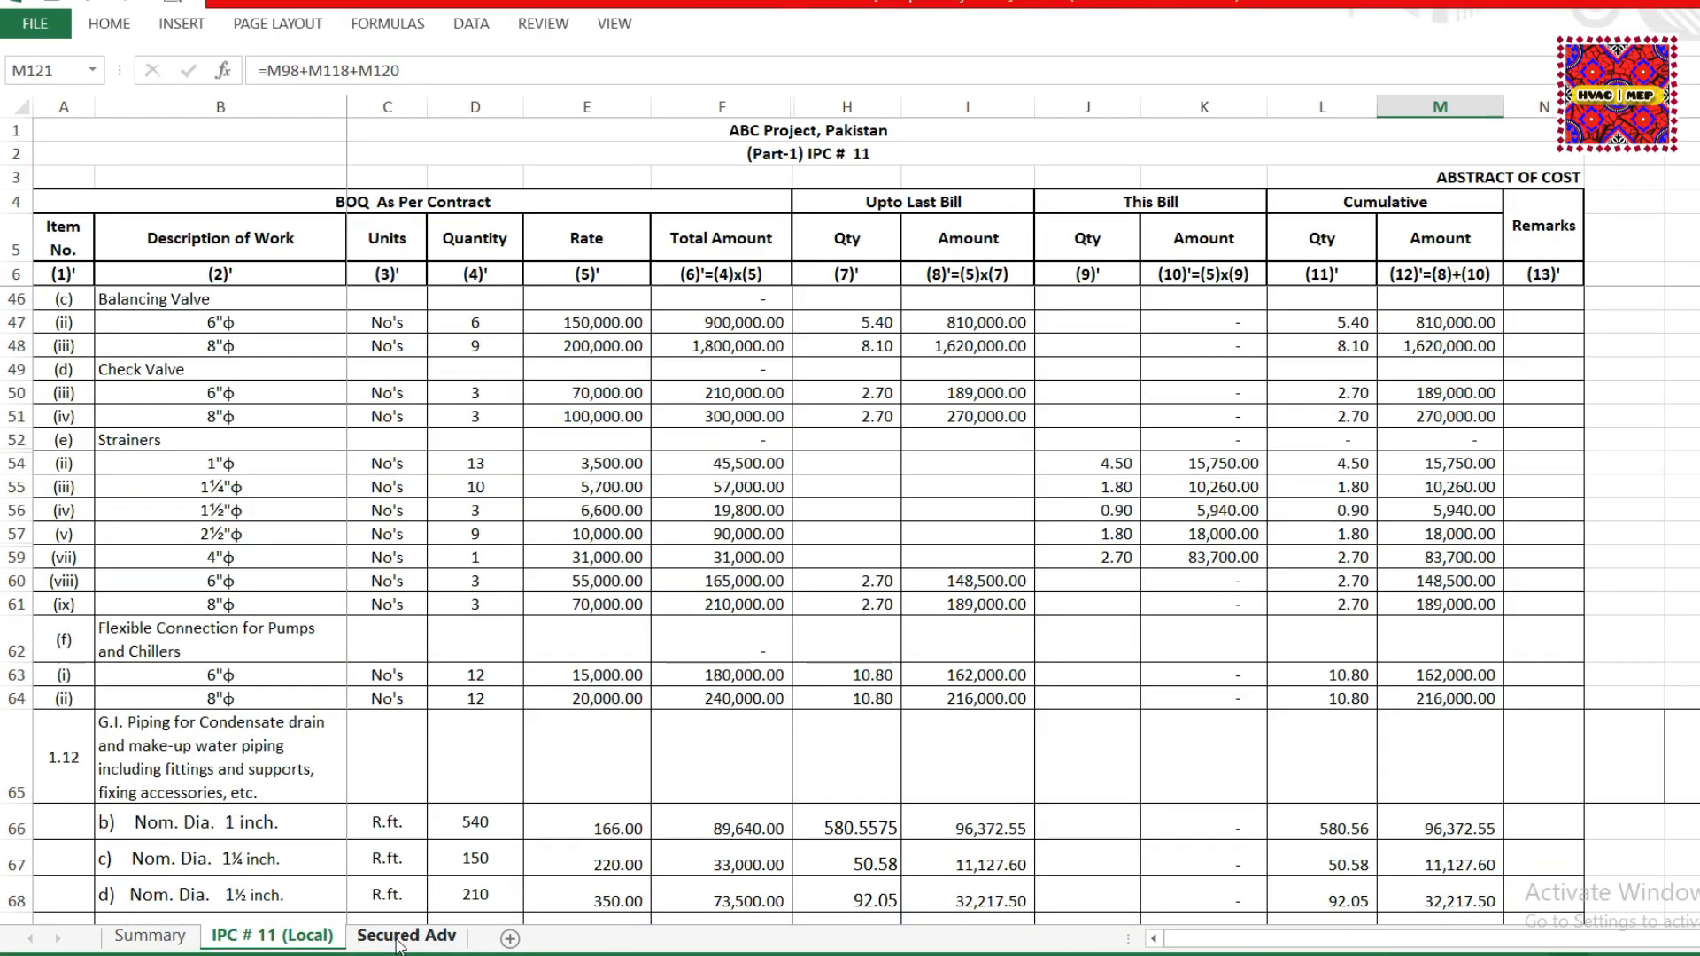
Examine the Secured Adv sheet's BOQ, INVOICE and Allowed column groups and its 60 % secured advance row.
{"action": "left_click", "coordinate": [431, 934]}
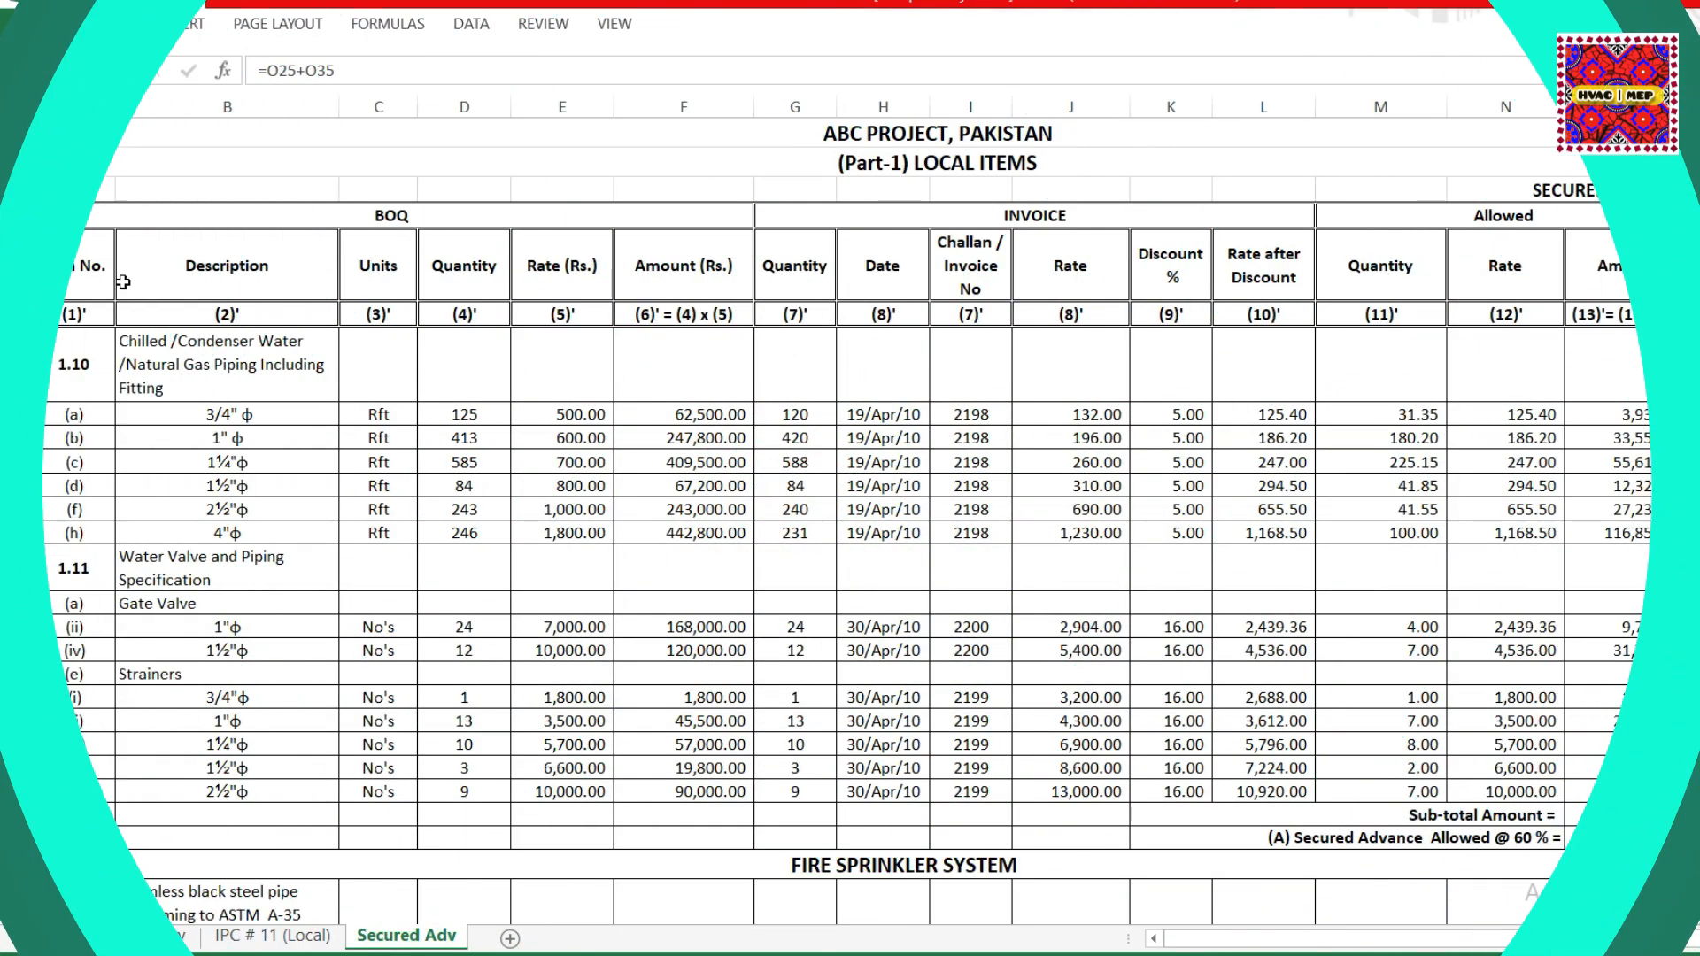
{"action": "mouse_move", "coordinate": [59, 210]}
{"action": "left_mouse_down"}
{"action": "mouse_move", "coordinate": [177, 305]}
{"action": "mouse_move", "coordinate": [478, 706]}
{"action": "mouse_move", "coordinate": [490, 827]}
{"action": "left_mouse_up"}
{"action": "left_click_drag", "start_coordinate": [787, 218], "coordinate": [1017, 793]}
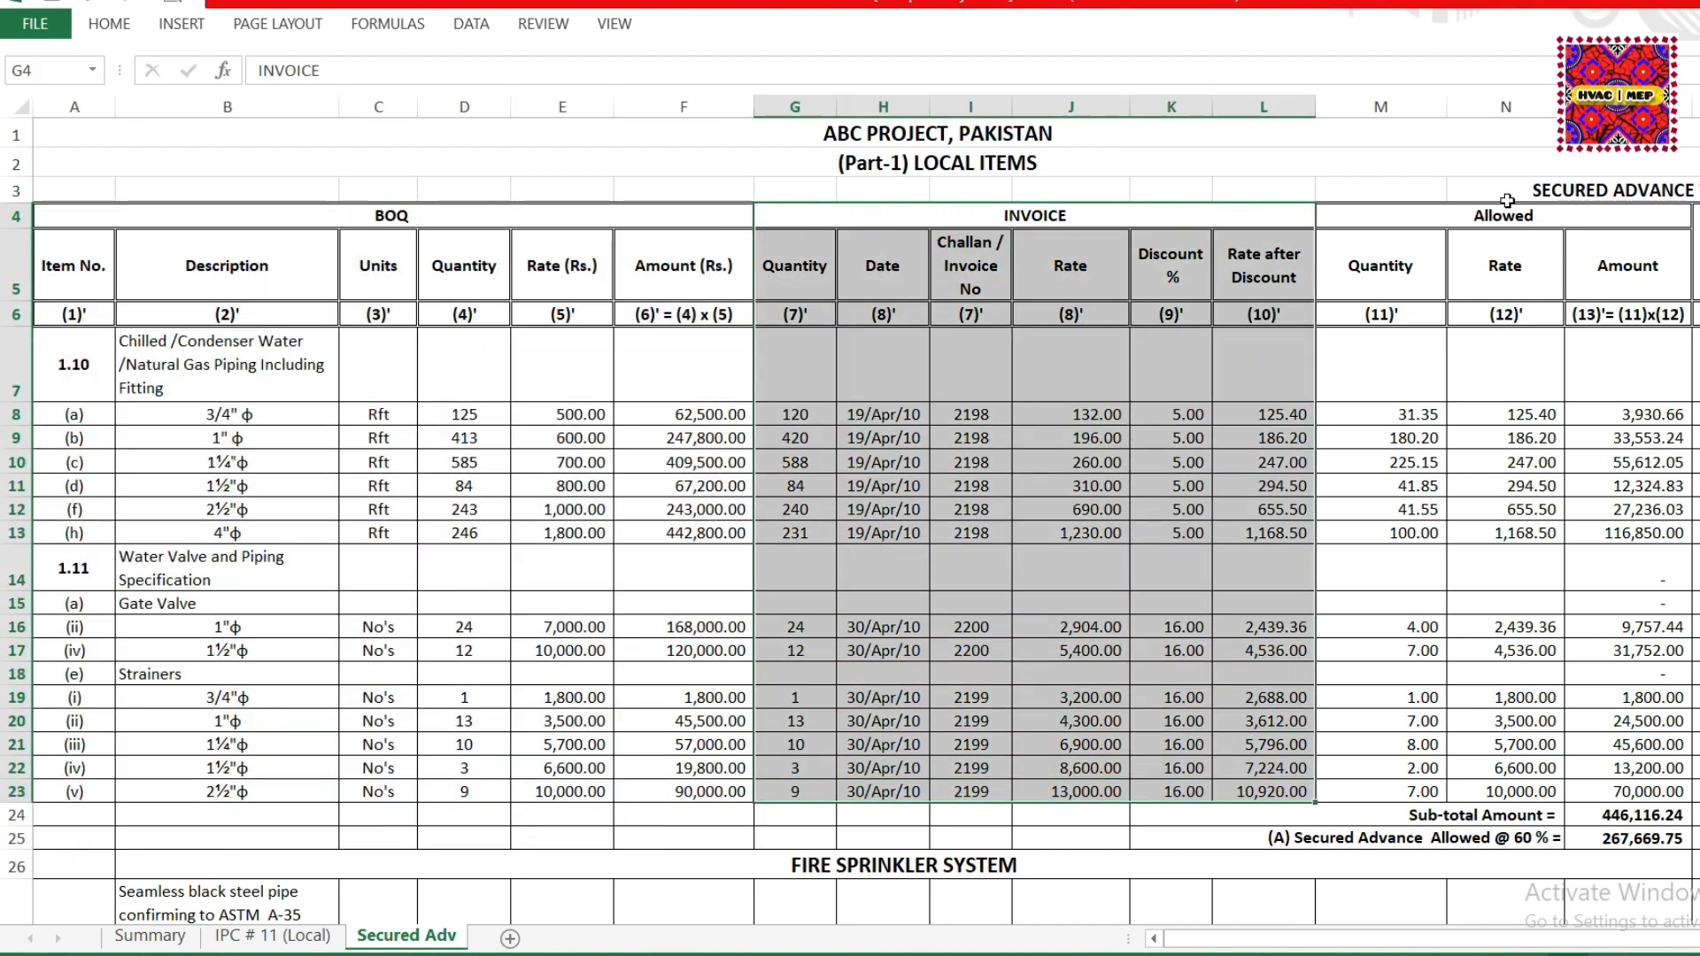
{"action": "left_click_drag", "start_coordinate": [1504, 215], "coordinate": [1487, 797]}
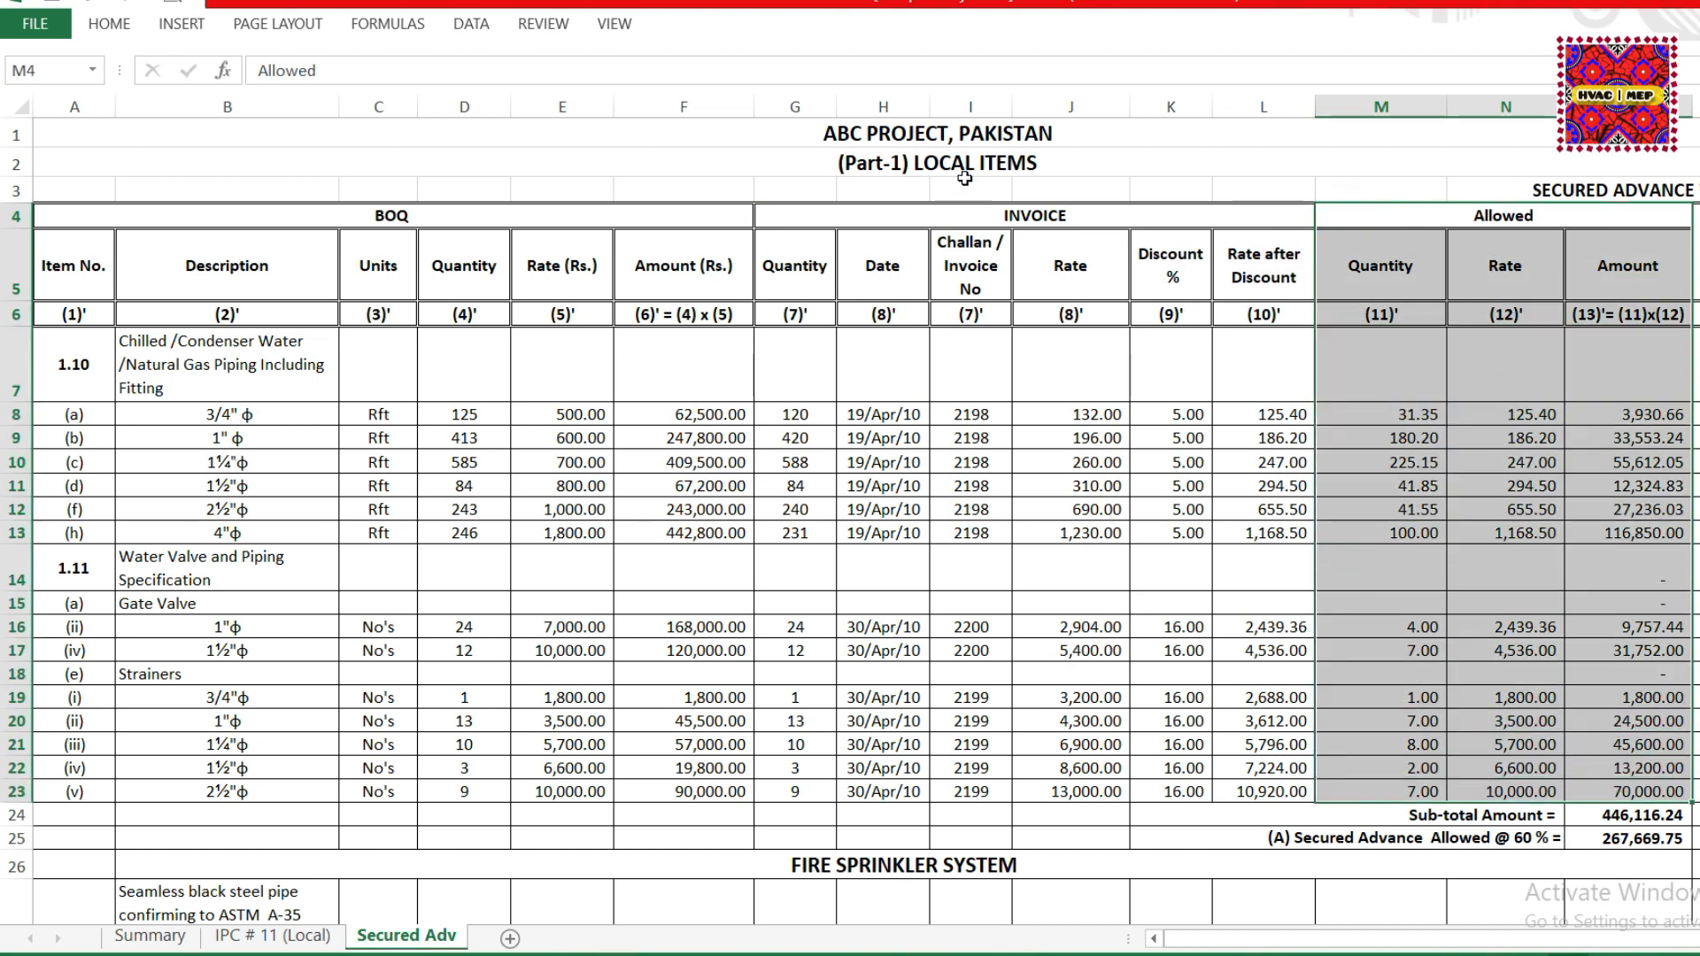
{"action": "left_click_drag", "start_coordinate": [239, 216], "coordinate": [658, 832]}
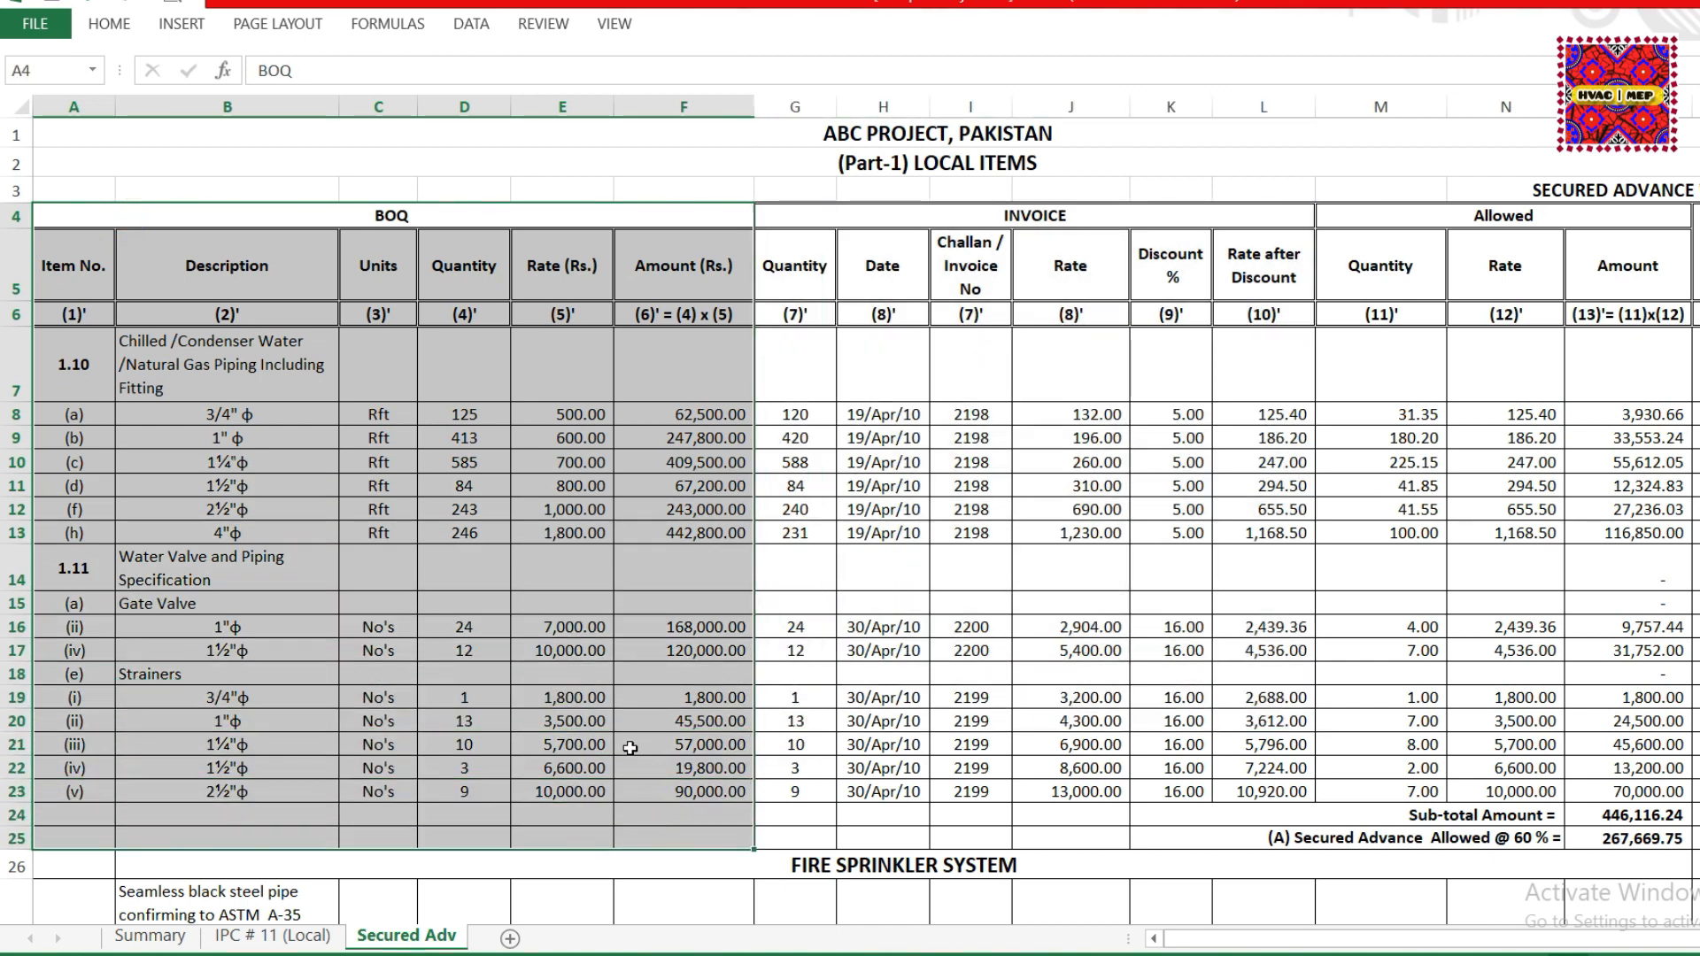
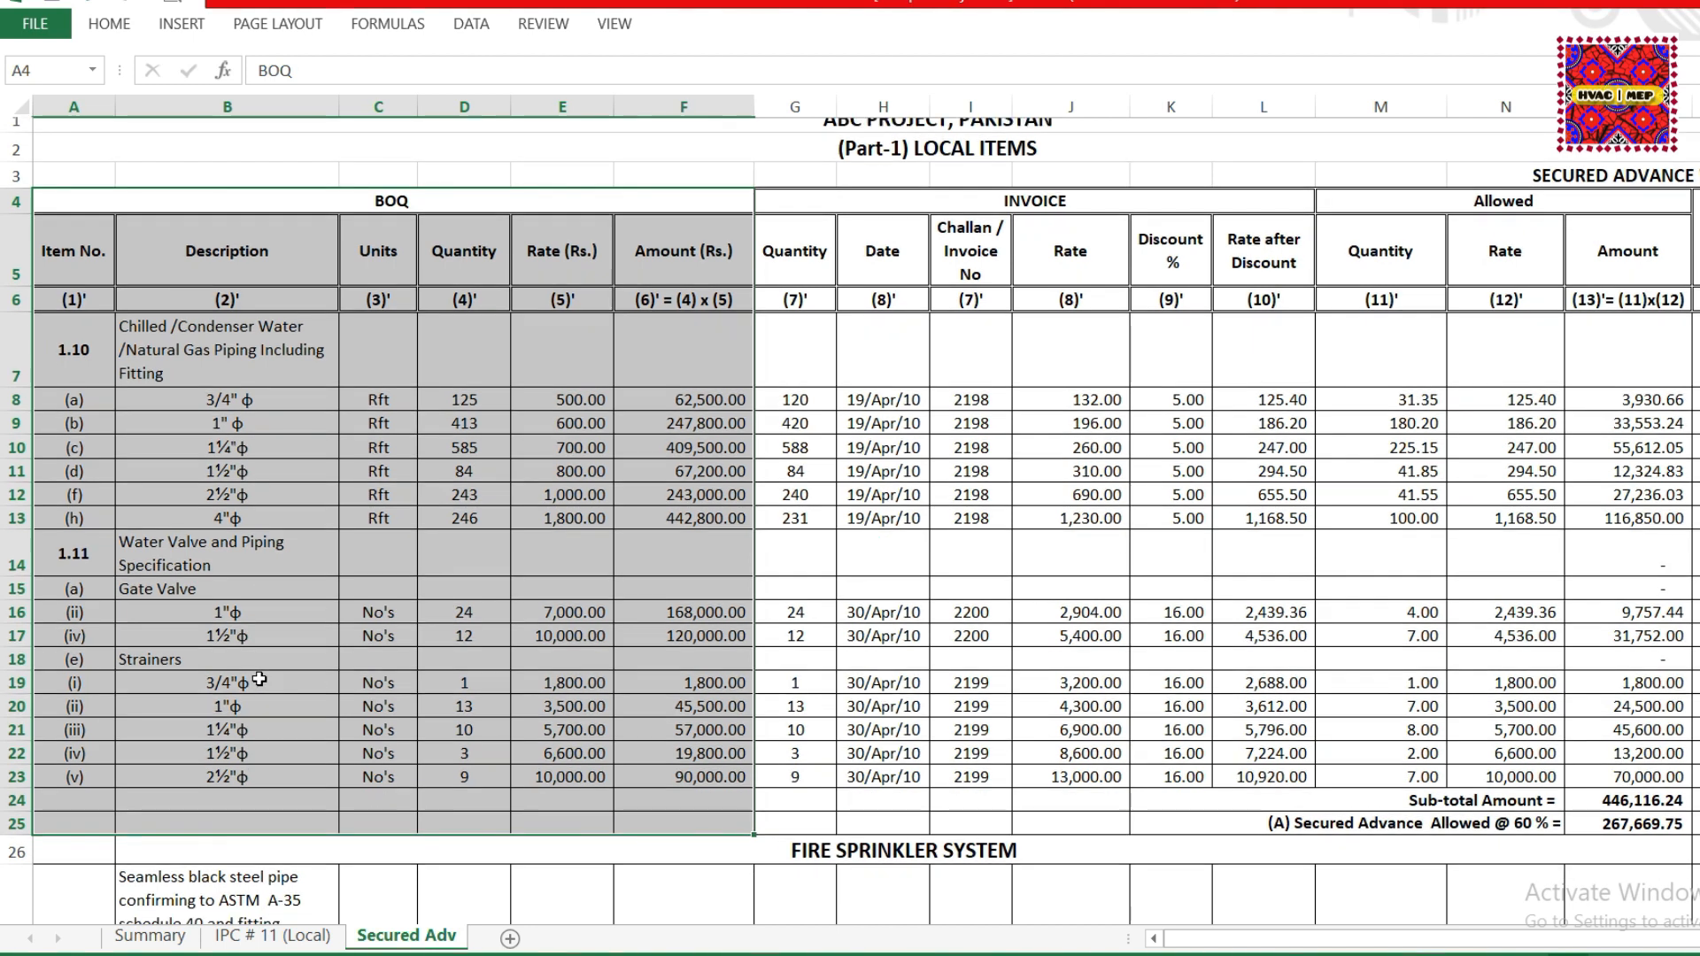
{"action": "scroll", "coordinate": [260, 678], "scroll_direction": "down", "scroll_amount": 1}
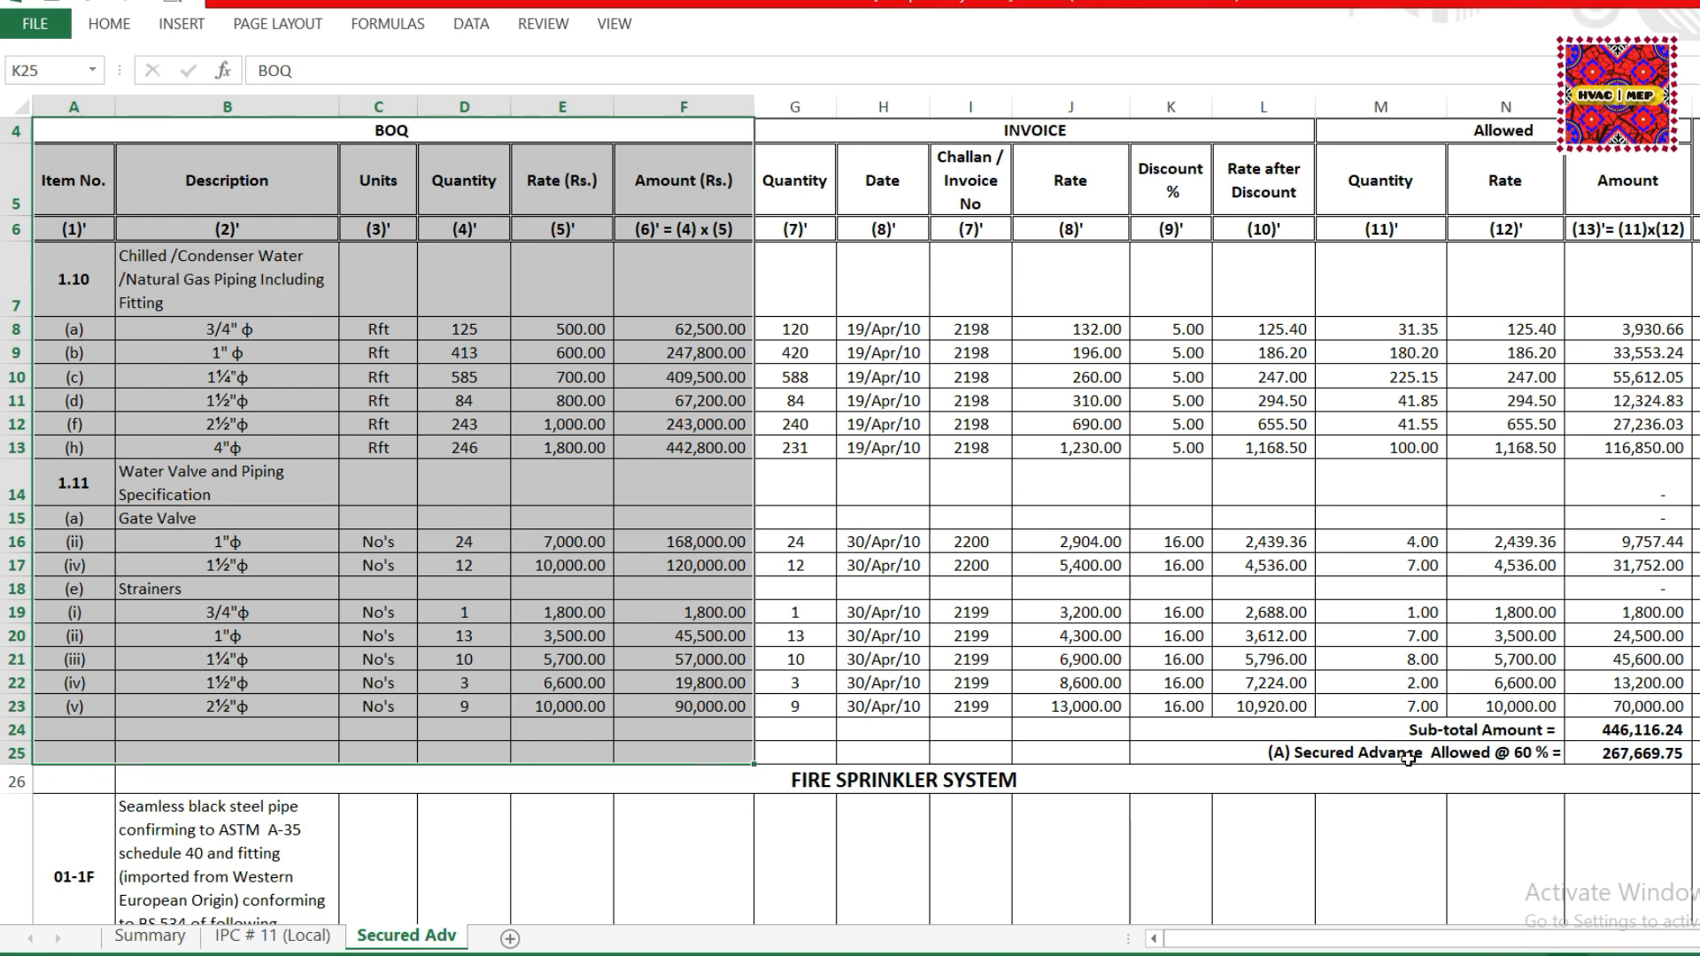
{"action": "left_click", "coordinate": [1406, 753]}
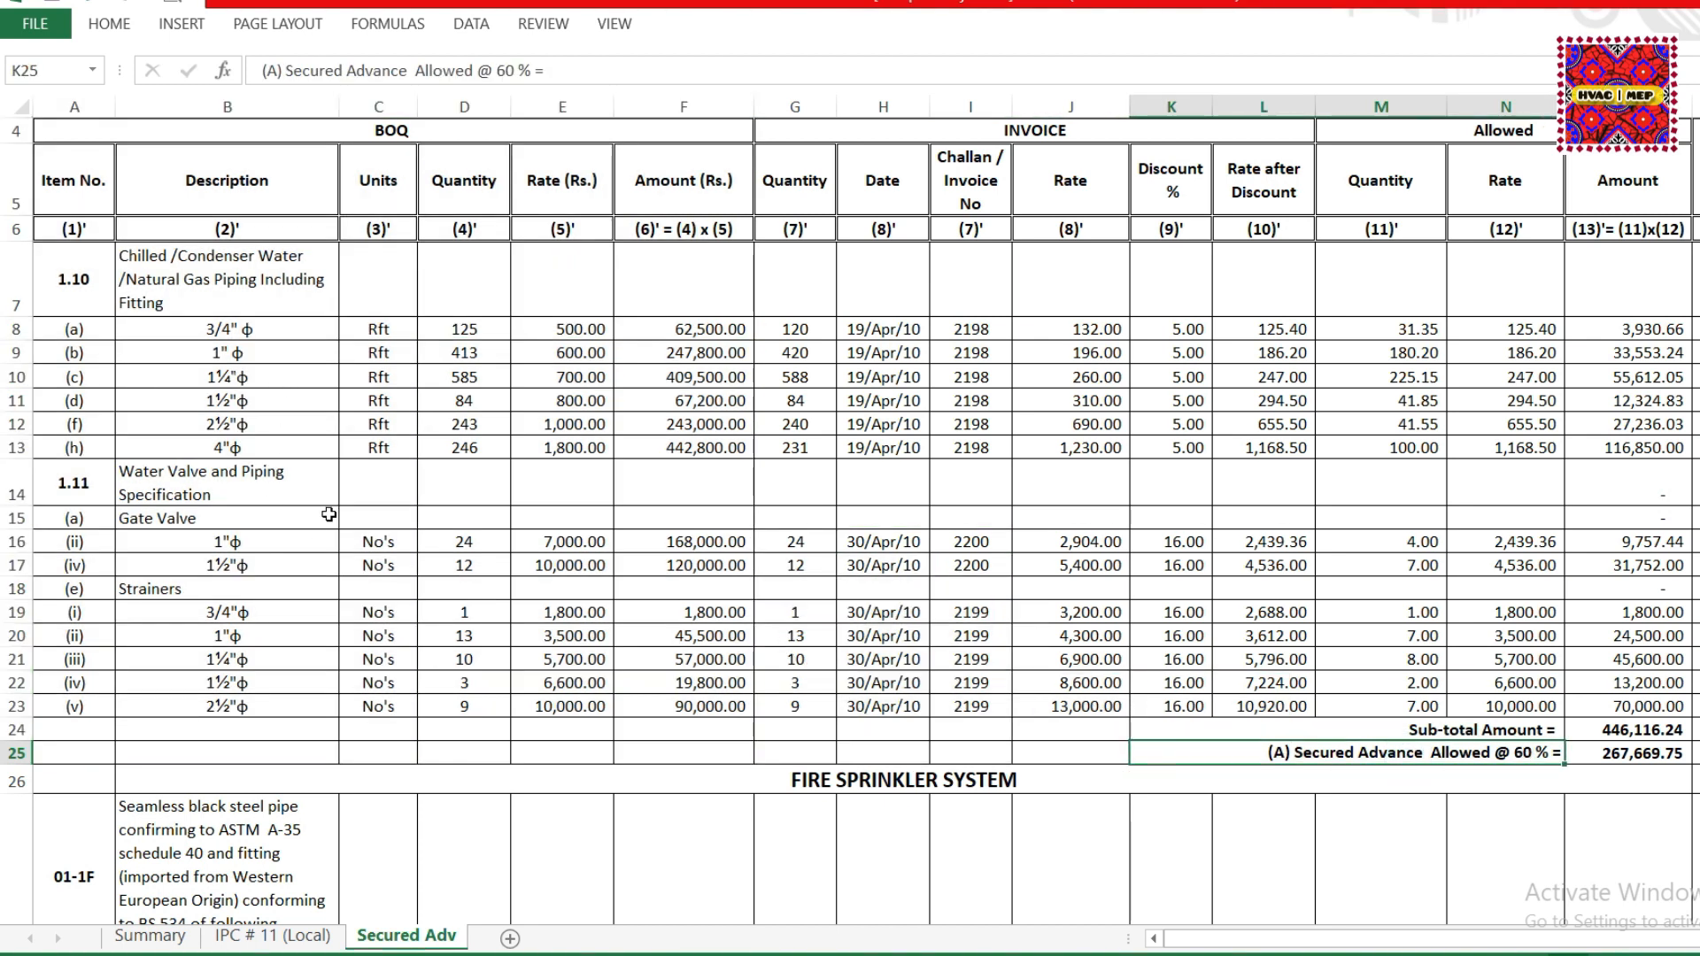
Examine the BOQ columns of the Secured Adv sheet for the piping and valve items and the FIRE SPRINKLER SYSTEM section.
{"action": "scroll", "coordinate": [329, 514], "scroll_direction": "up", "scroll_amount": 1}
{"action": "left_click_drag", "start_coordinate": [75, 242], "coordinate": [334, 280]}
{"action": "left_click_drag", "start_coordinate": [115, 220], "coordinate": [520, 833]}
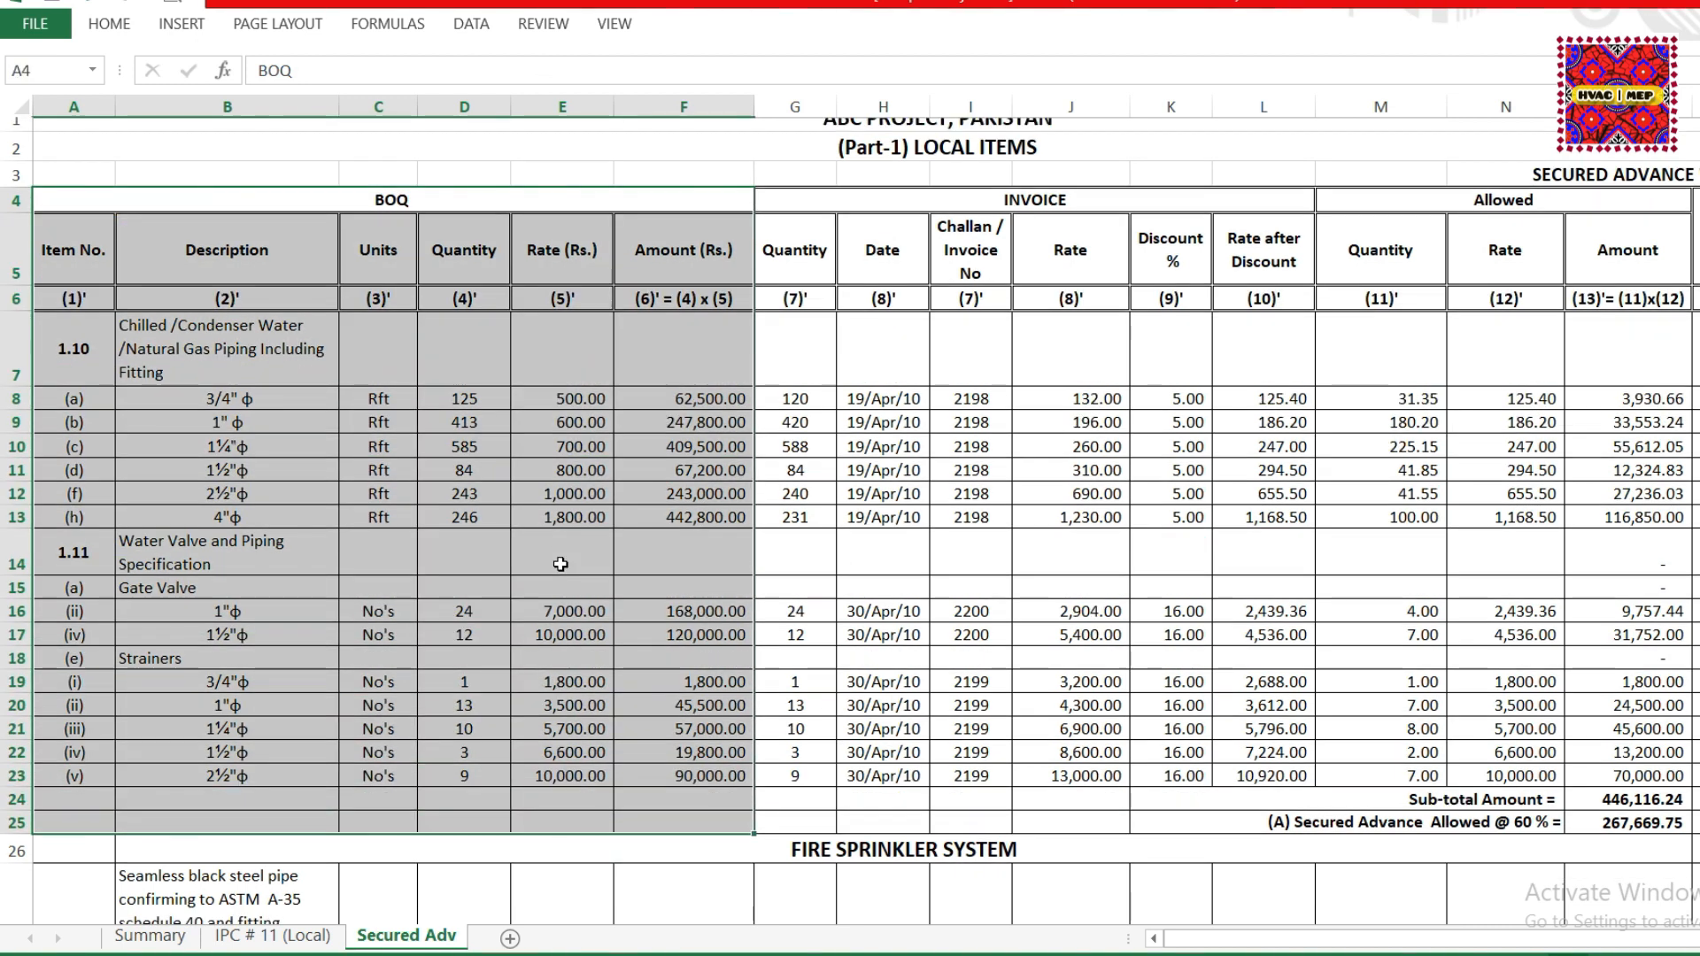
{"action": "scroll", "coordinate": [560, 564], "scroll_direction": "down", "scroll_amount": 4}
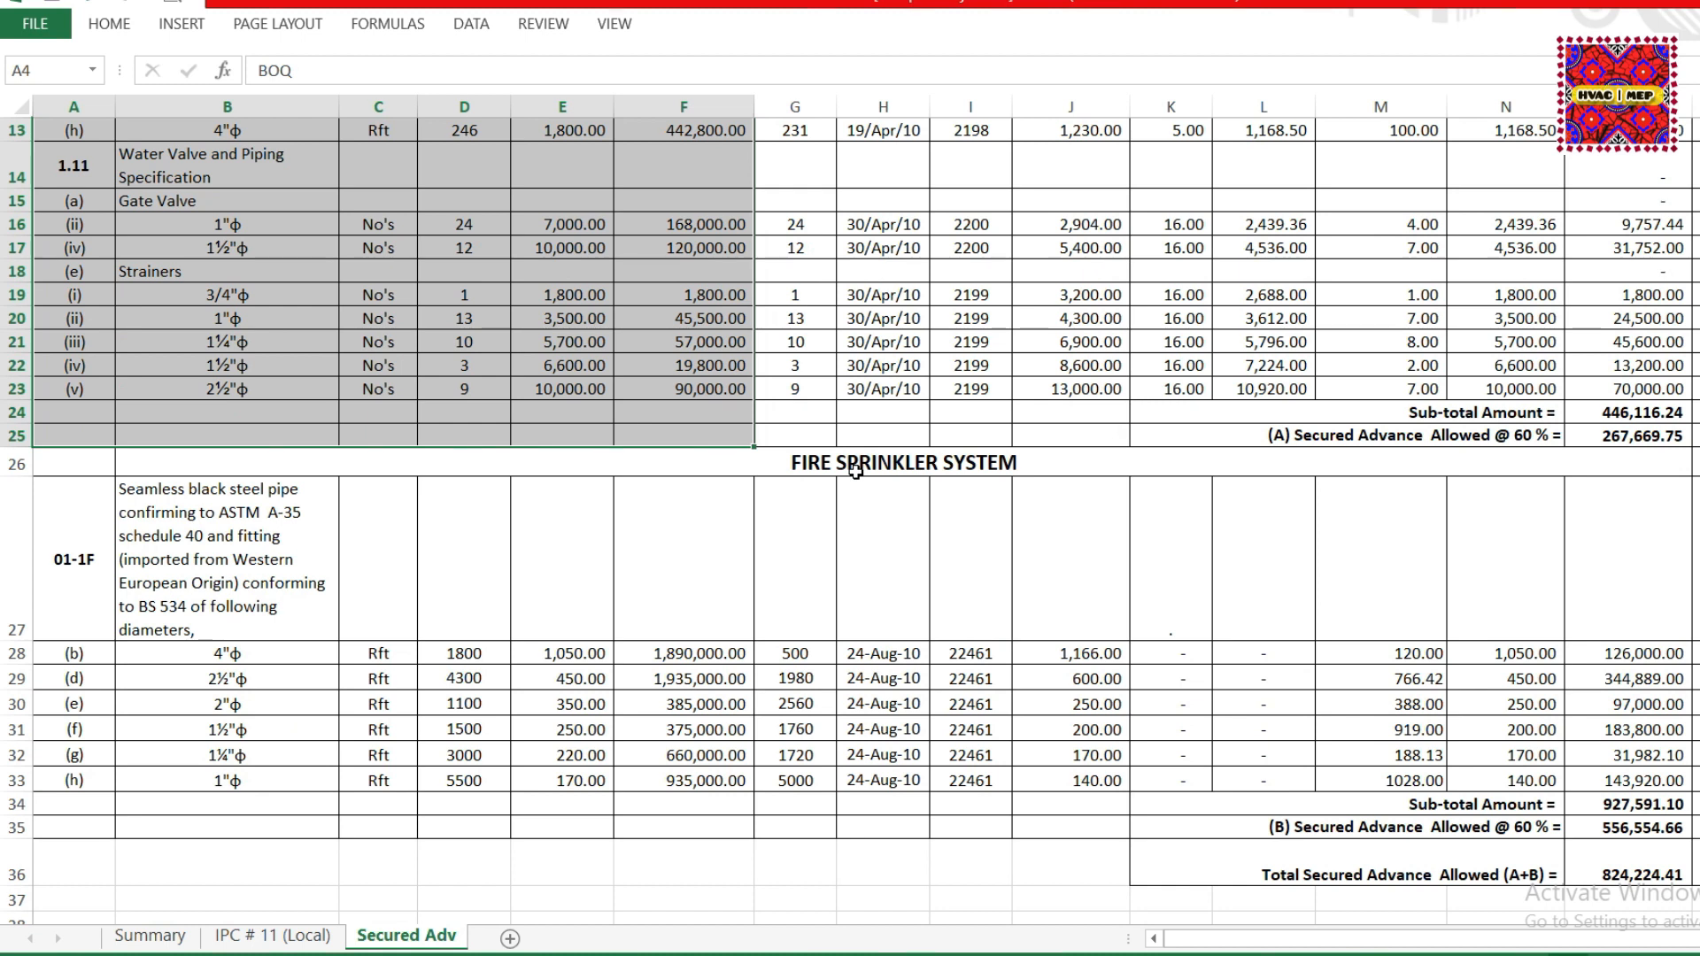
{"action": "left_click_drag", "start_coordinate": [112, 473], "coordinate": [209, 679]}
{"action": "left_click", "coordinate": [358, 728]}
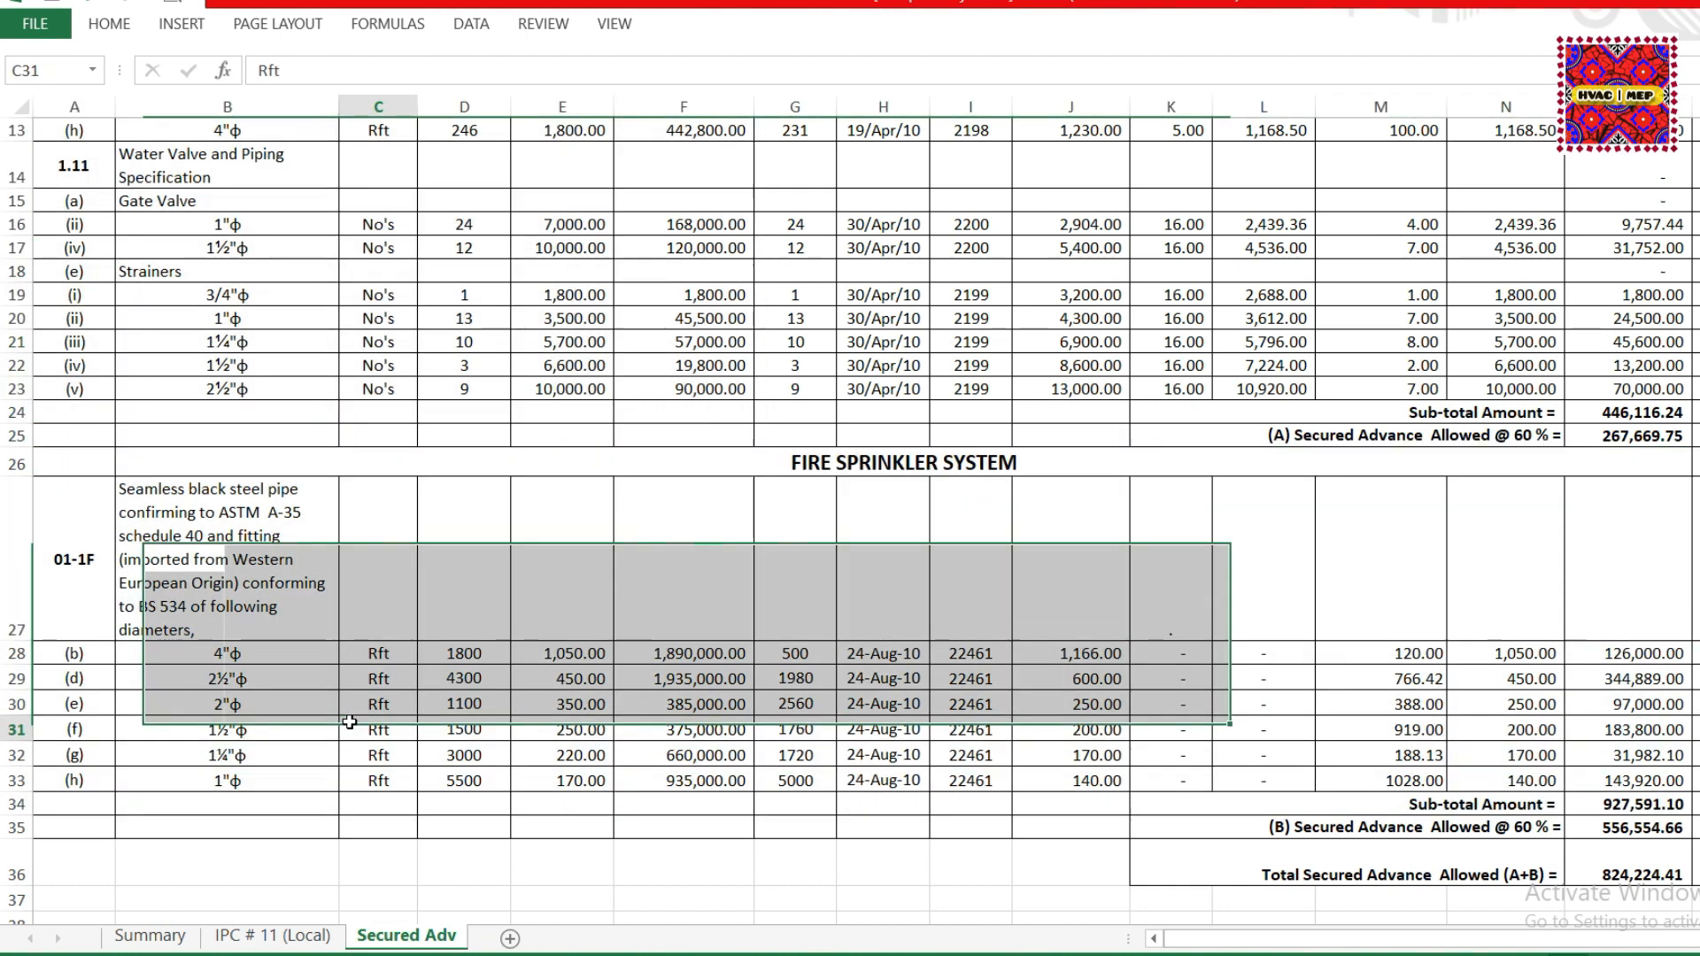
{"action": "scroll", "coordinate": [367, 719], "scroll_direction": "up", "scroll_amount": 4}
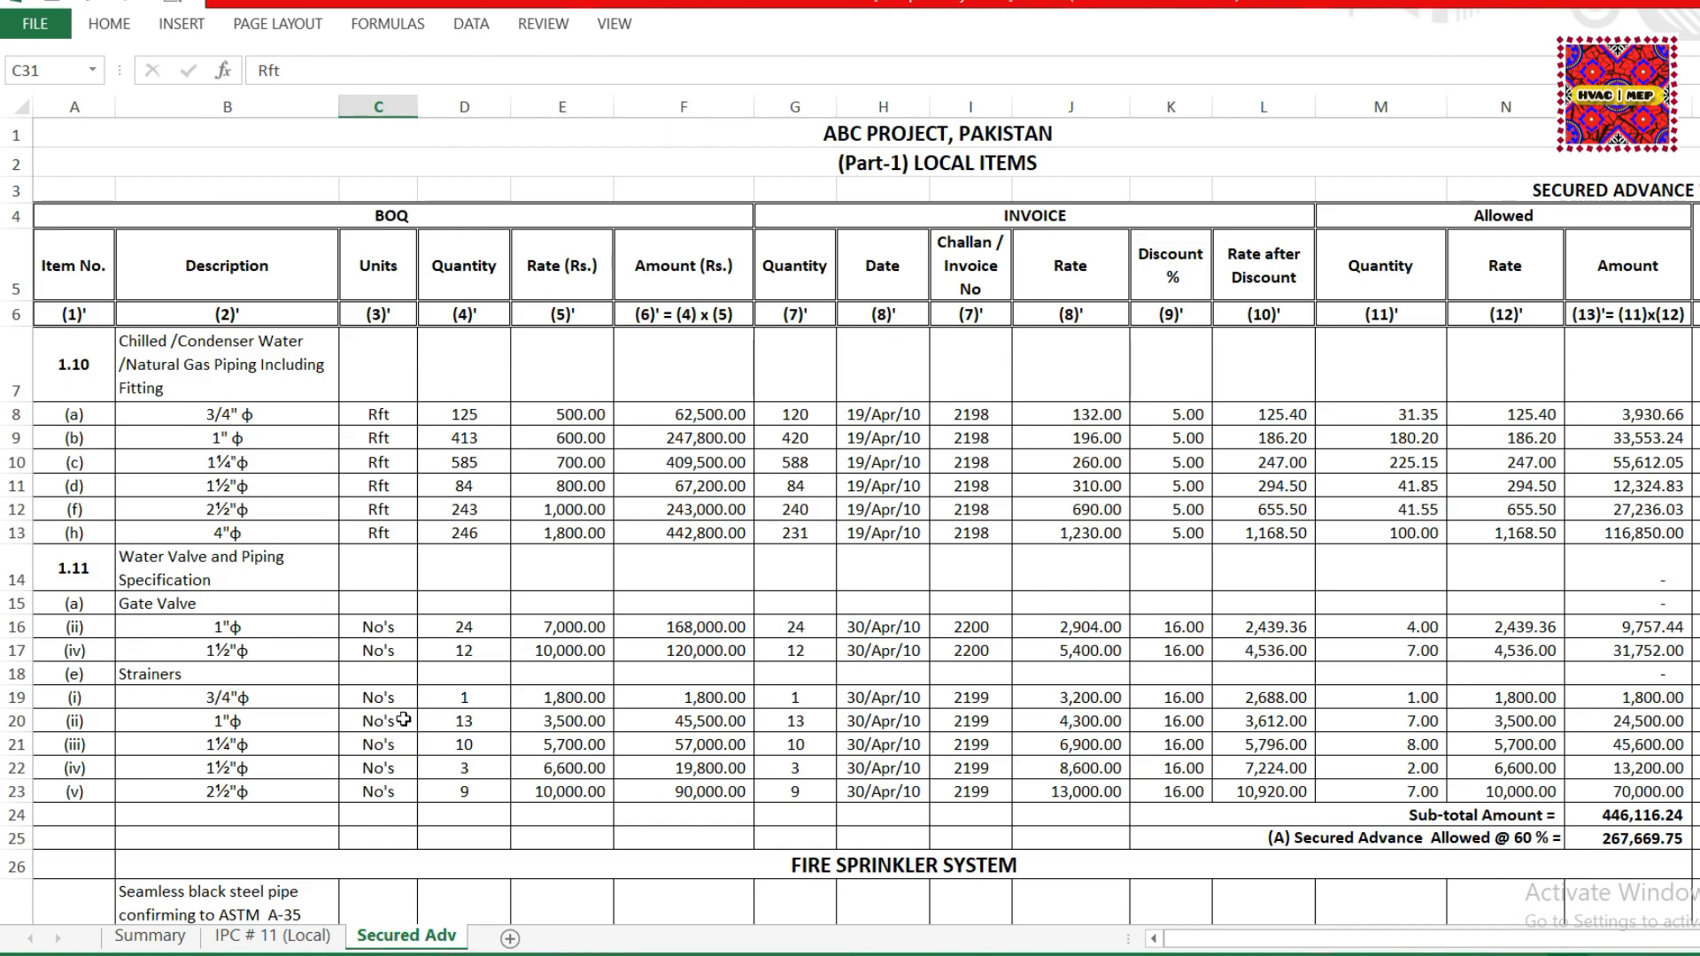
Review the INVOICE columns, comparing the 3/4 inch pipe's invoice and BOQ quantities and checking its date and challan number.
{"action": "left_click_drag", "start_coordinate": [788, 215], "coordinate": [1137, 794]}
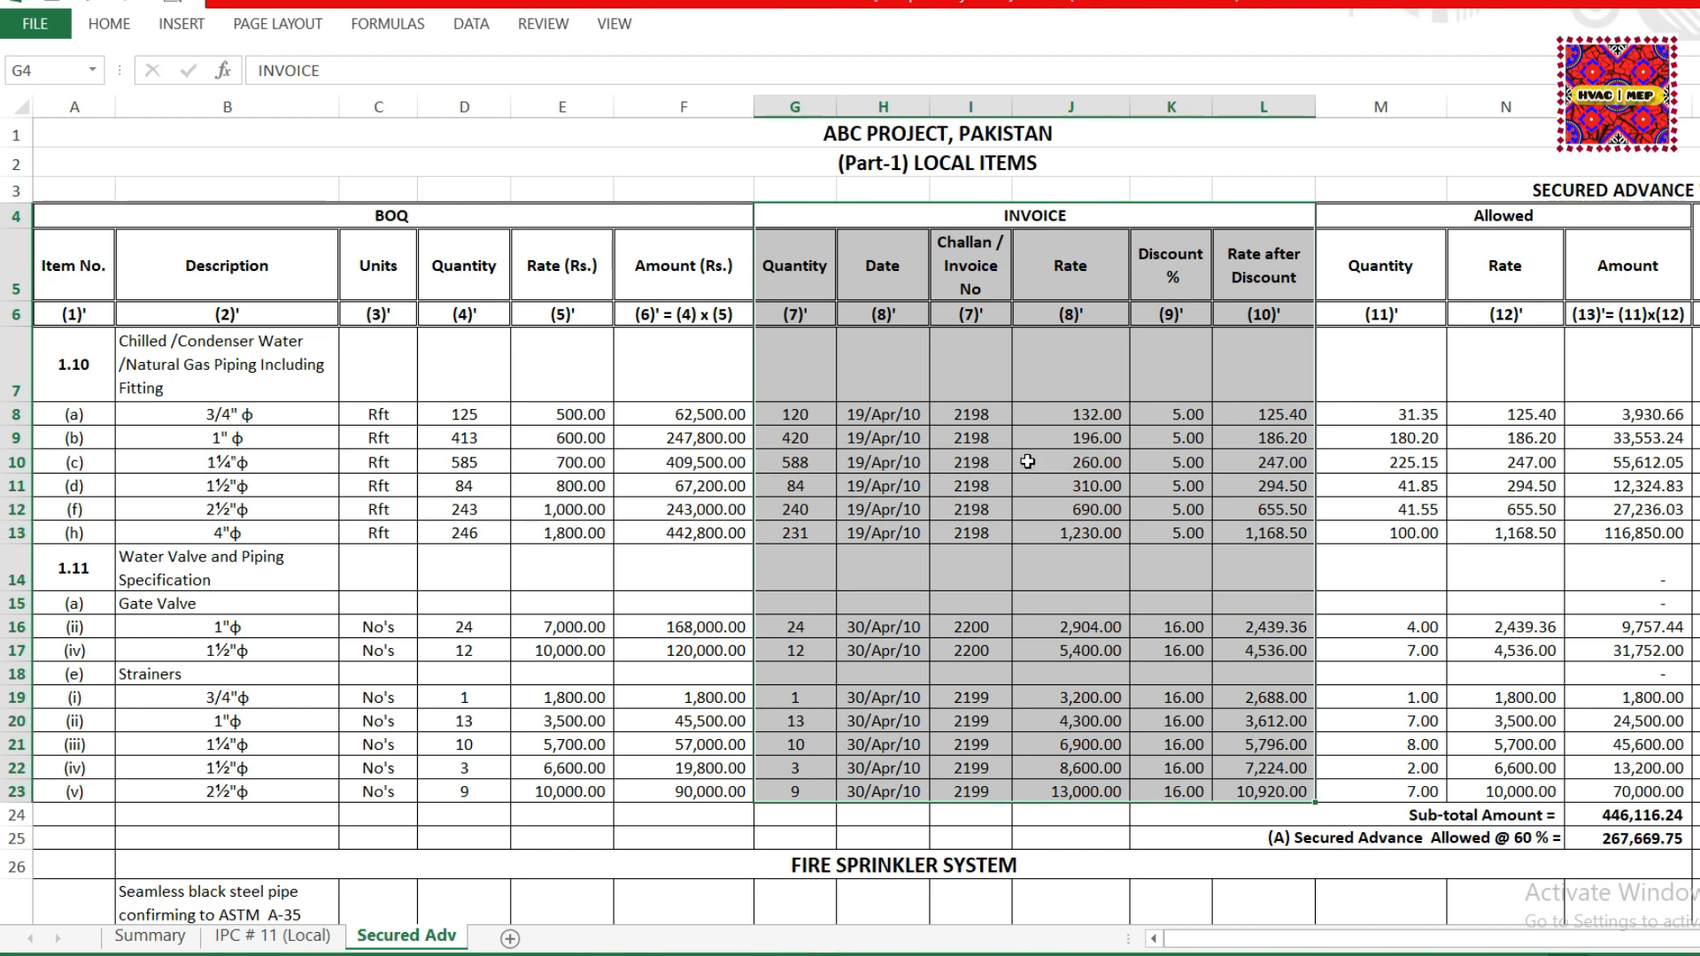
{"action": "left_click", "coordinate": [806, 416]}
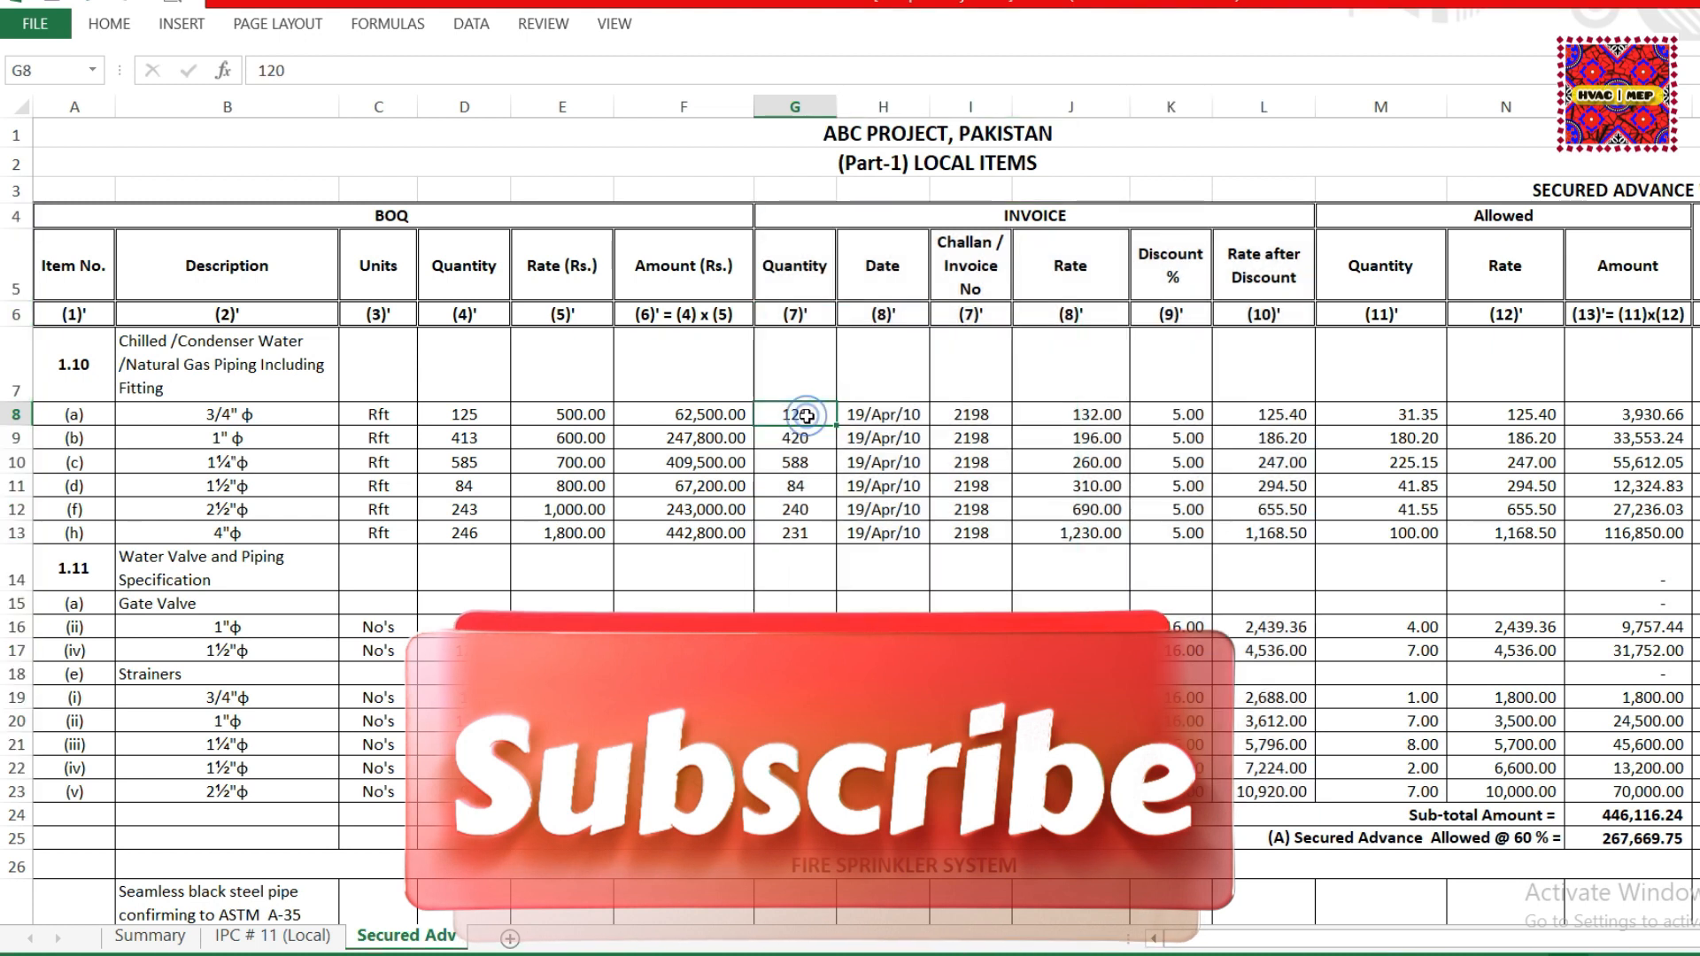
{"action": "left_click", "coordinate": [465, 413]}
{"action": "left_click", "coordinate": [791, 416]}
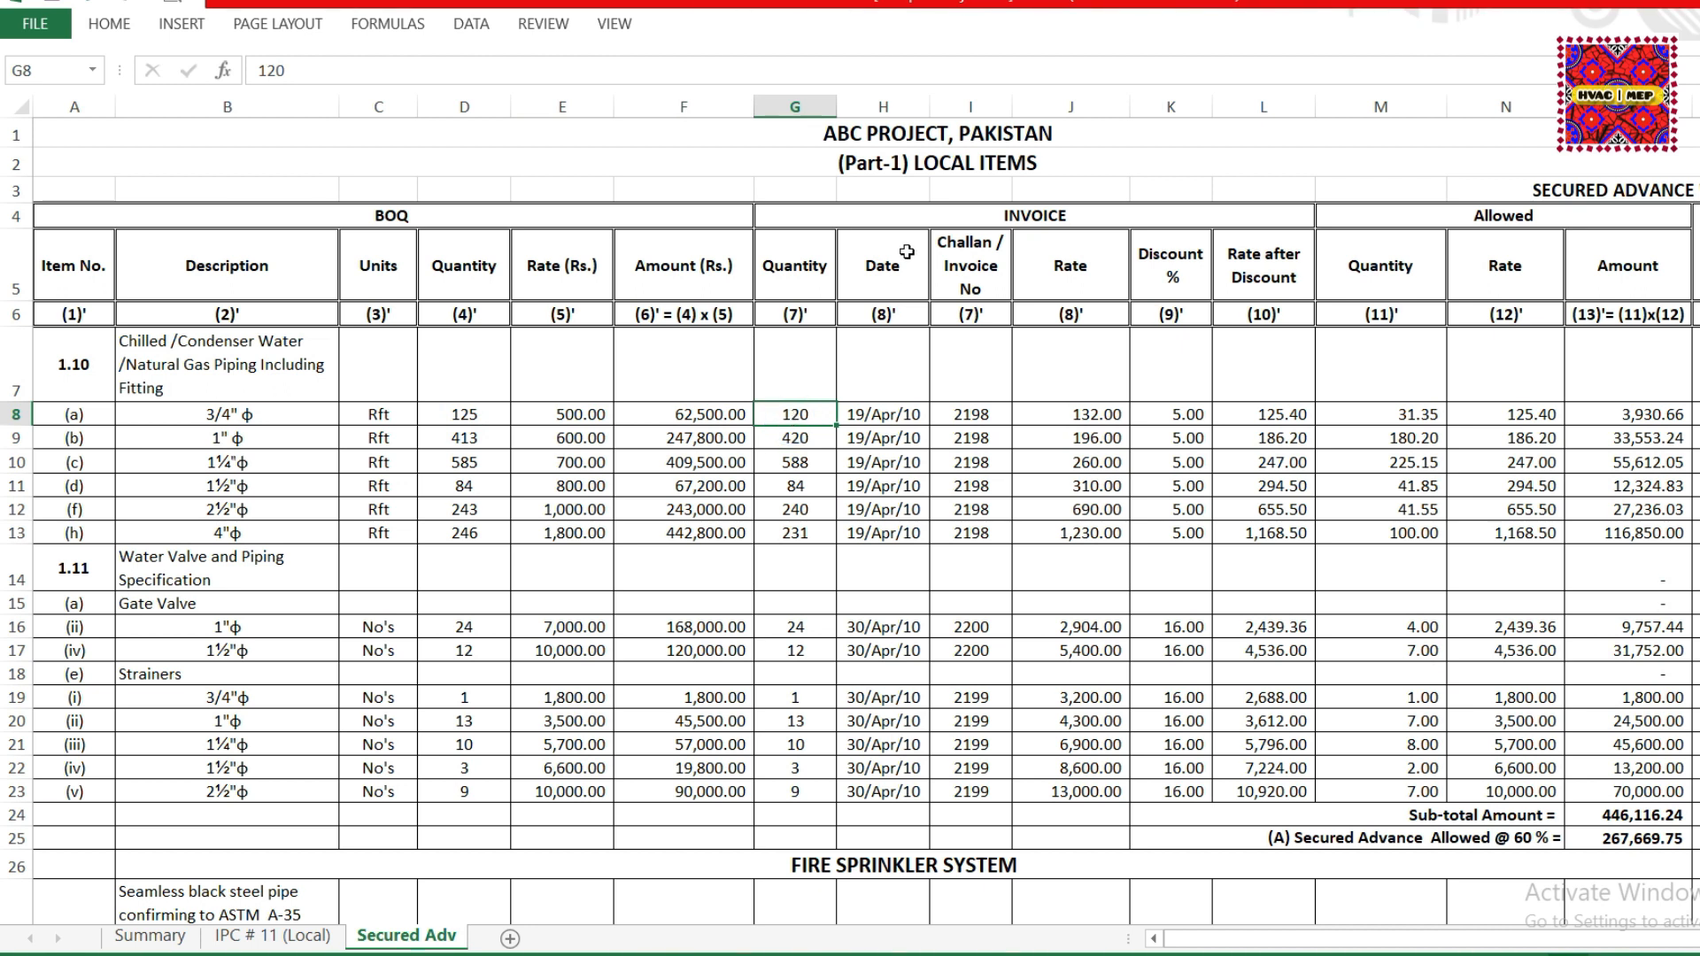
{"action": "left_click", "coordinate": [885, 417]}
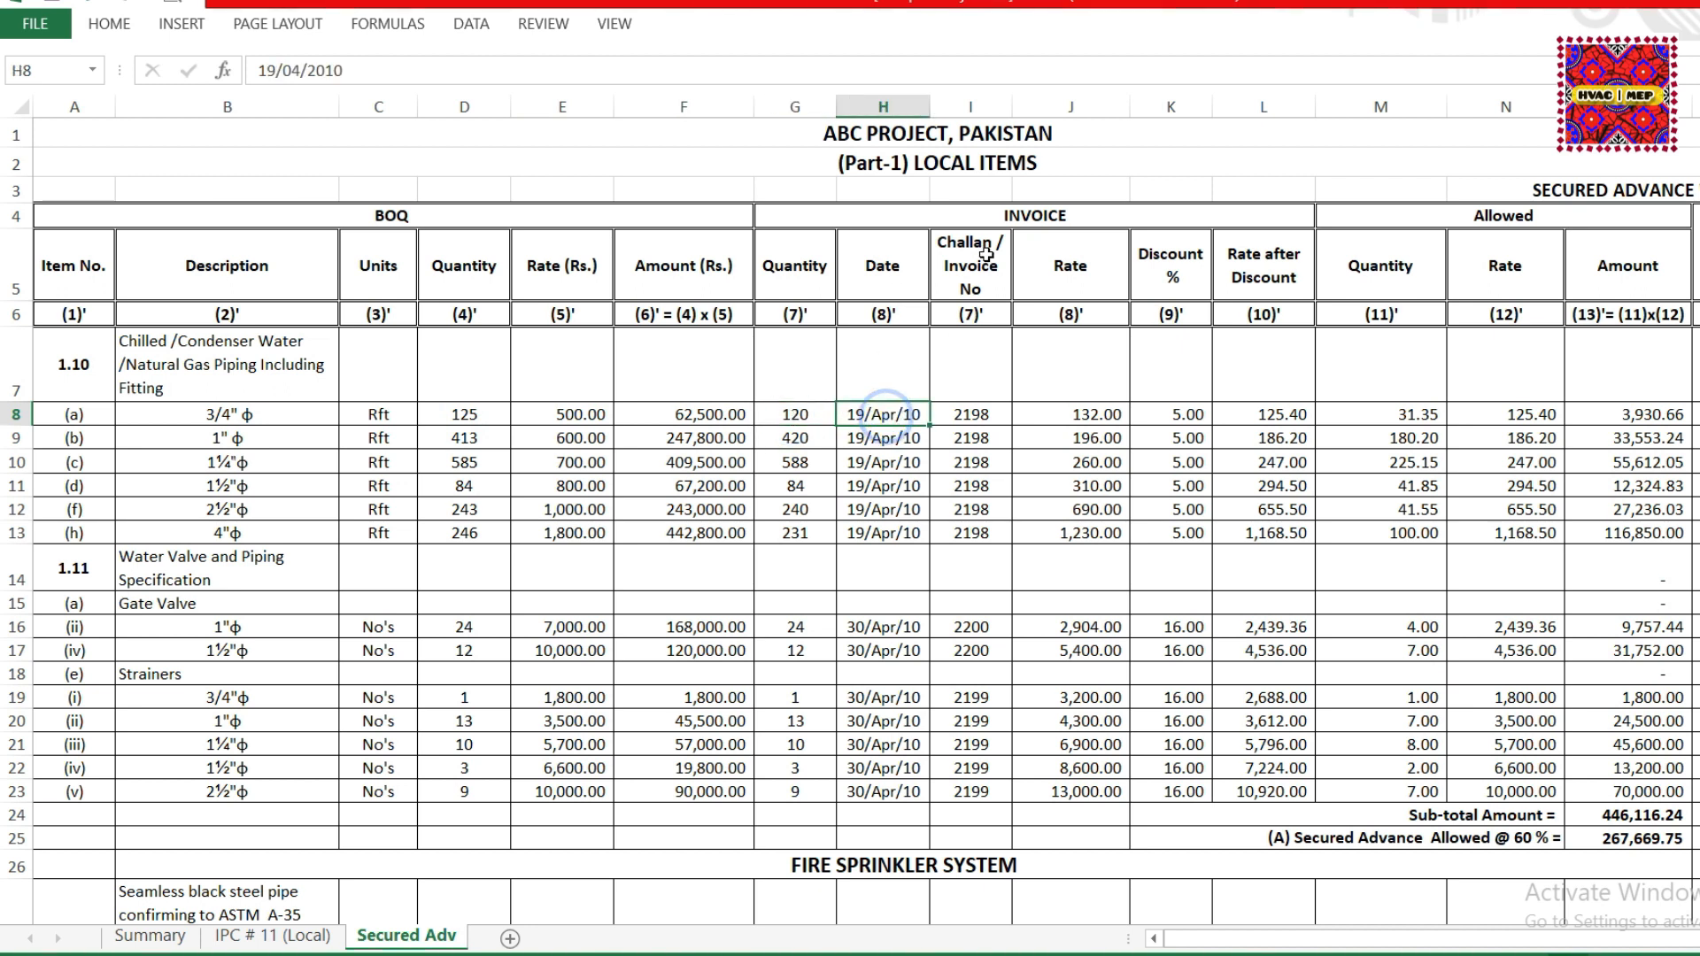
{"action": "left_click", "coordinate": [981, 414]}
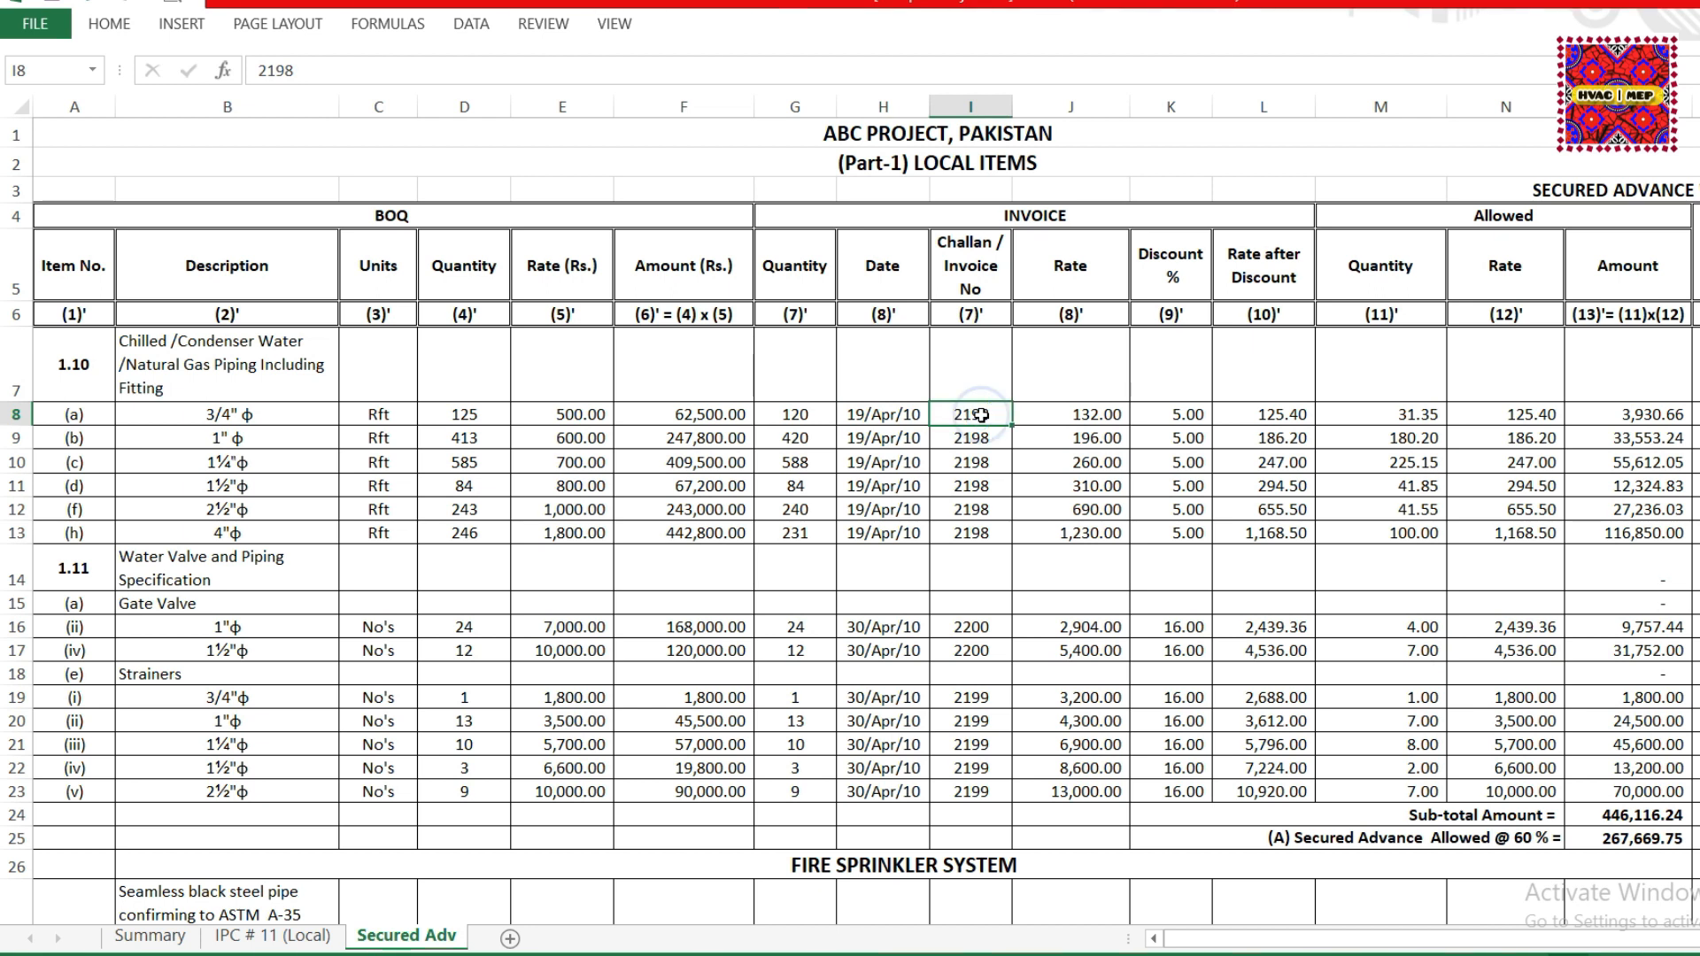
Compare the 3/4 inch pipe's invoice rate with its BOQ rate, and check its discount and rate after discount.
{"action": "left_click", "coordinate": [1091, 414]}
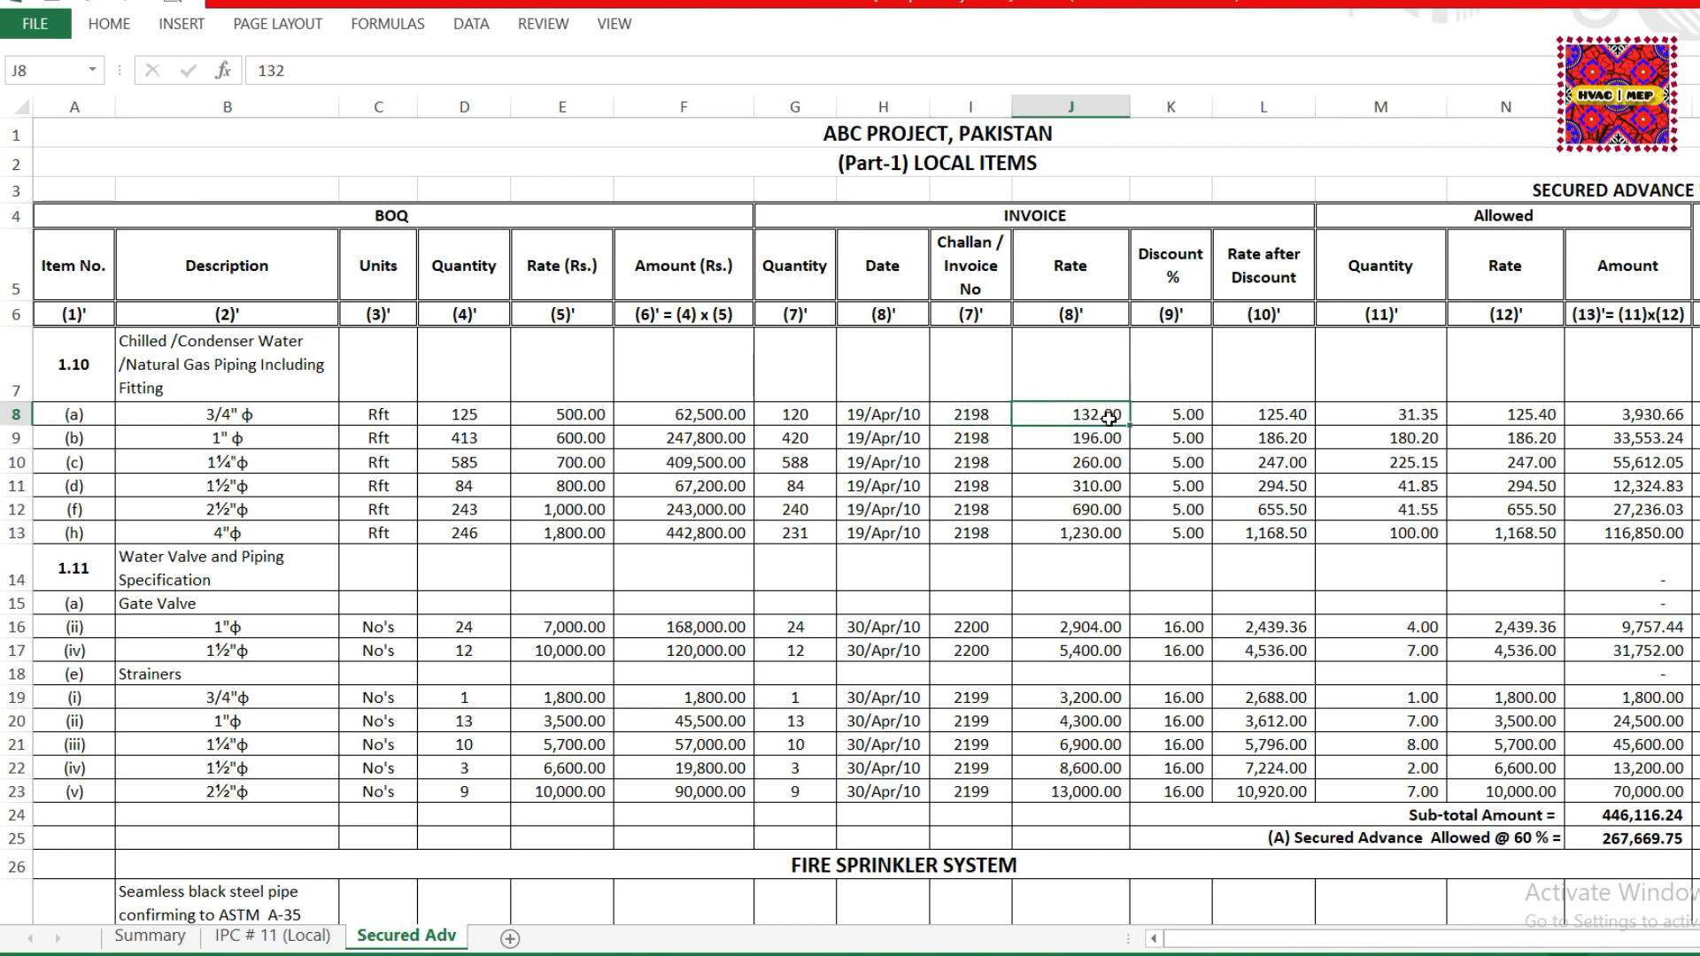
{"action": "left_click", "coordinate": [542, 423]}
{"action": "left_click", "coordinate": [1085, 418]}
{"action": "left_click", "coordinate": [1173, 415]}
{"action": "left_click", "coordinate": [1253, 416]}
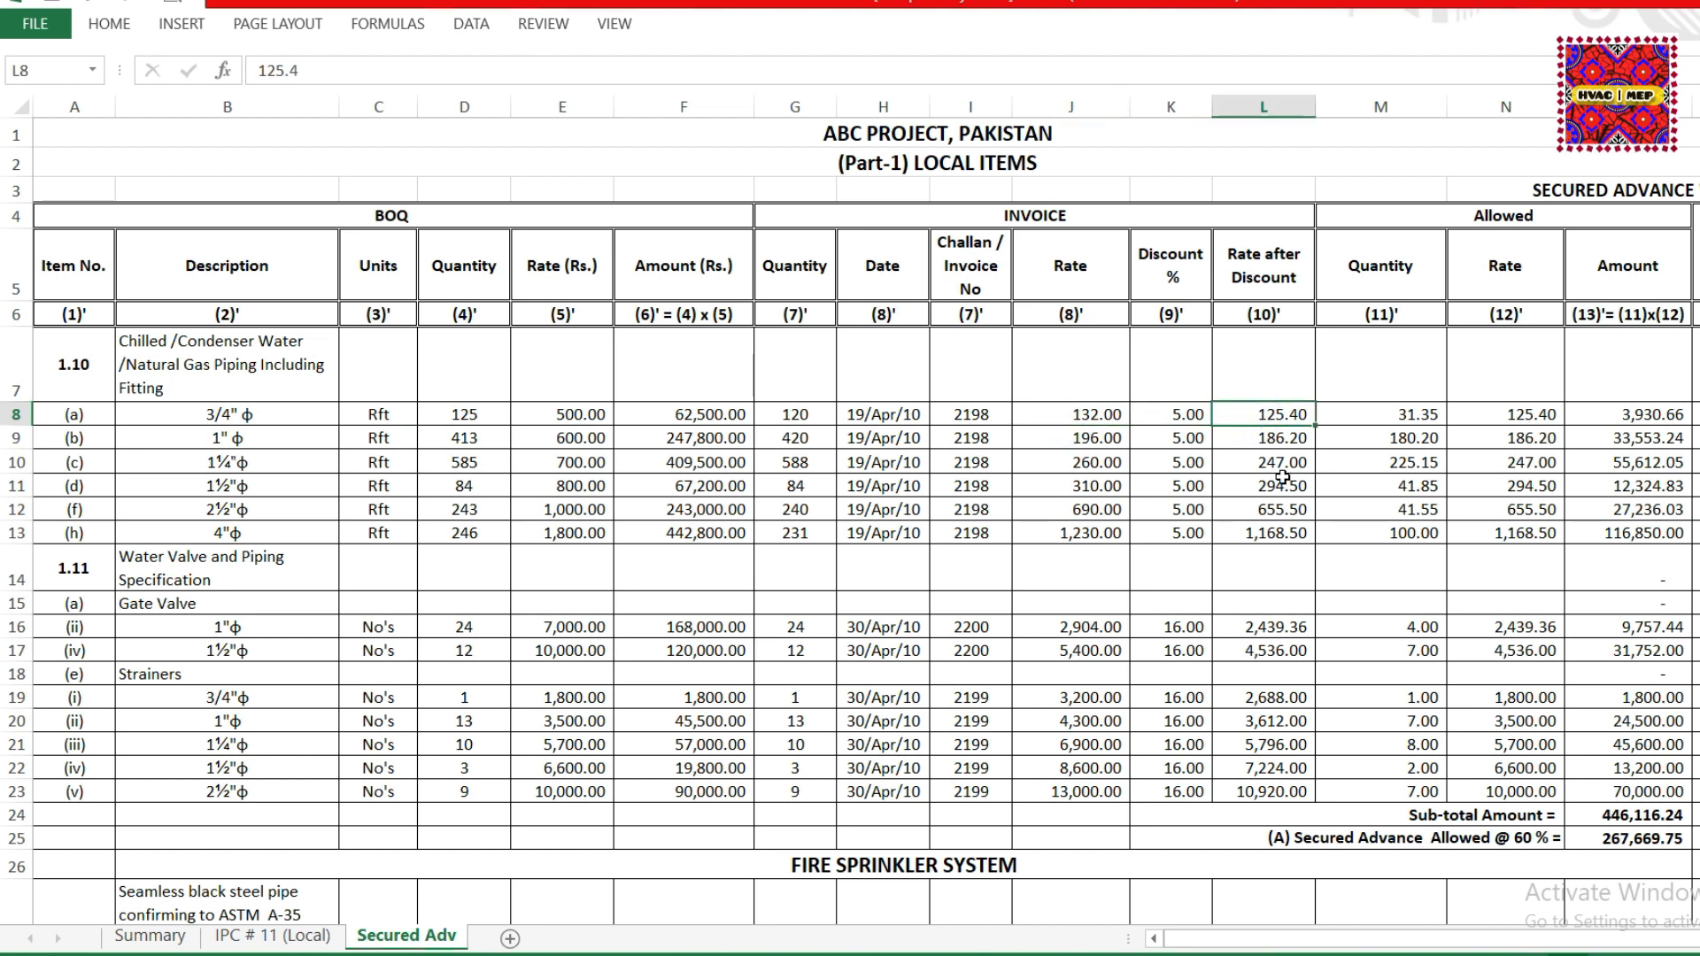
Compare the 3/4 inch pipe's allowed quantity with its invoice quantity and rate.
{"action": "left_click", "coordinate": [1427, 412]}
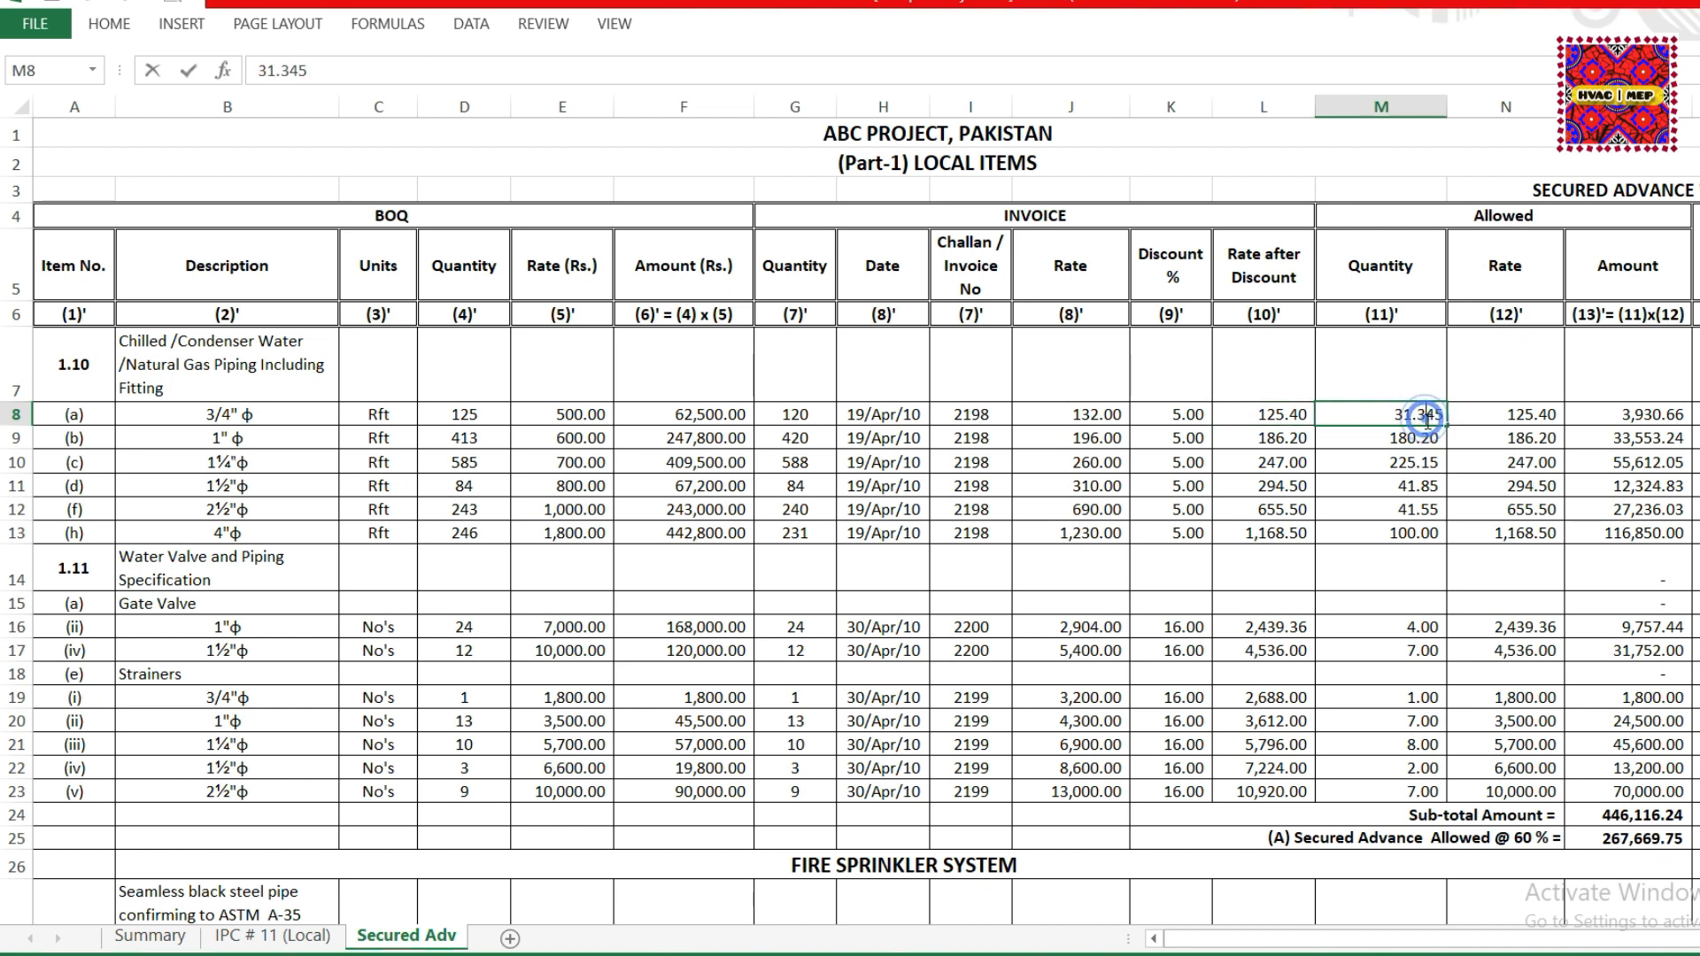
{"action": "left_click", "coordinate": [1383, 459]}
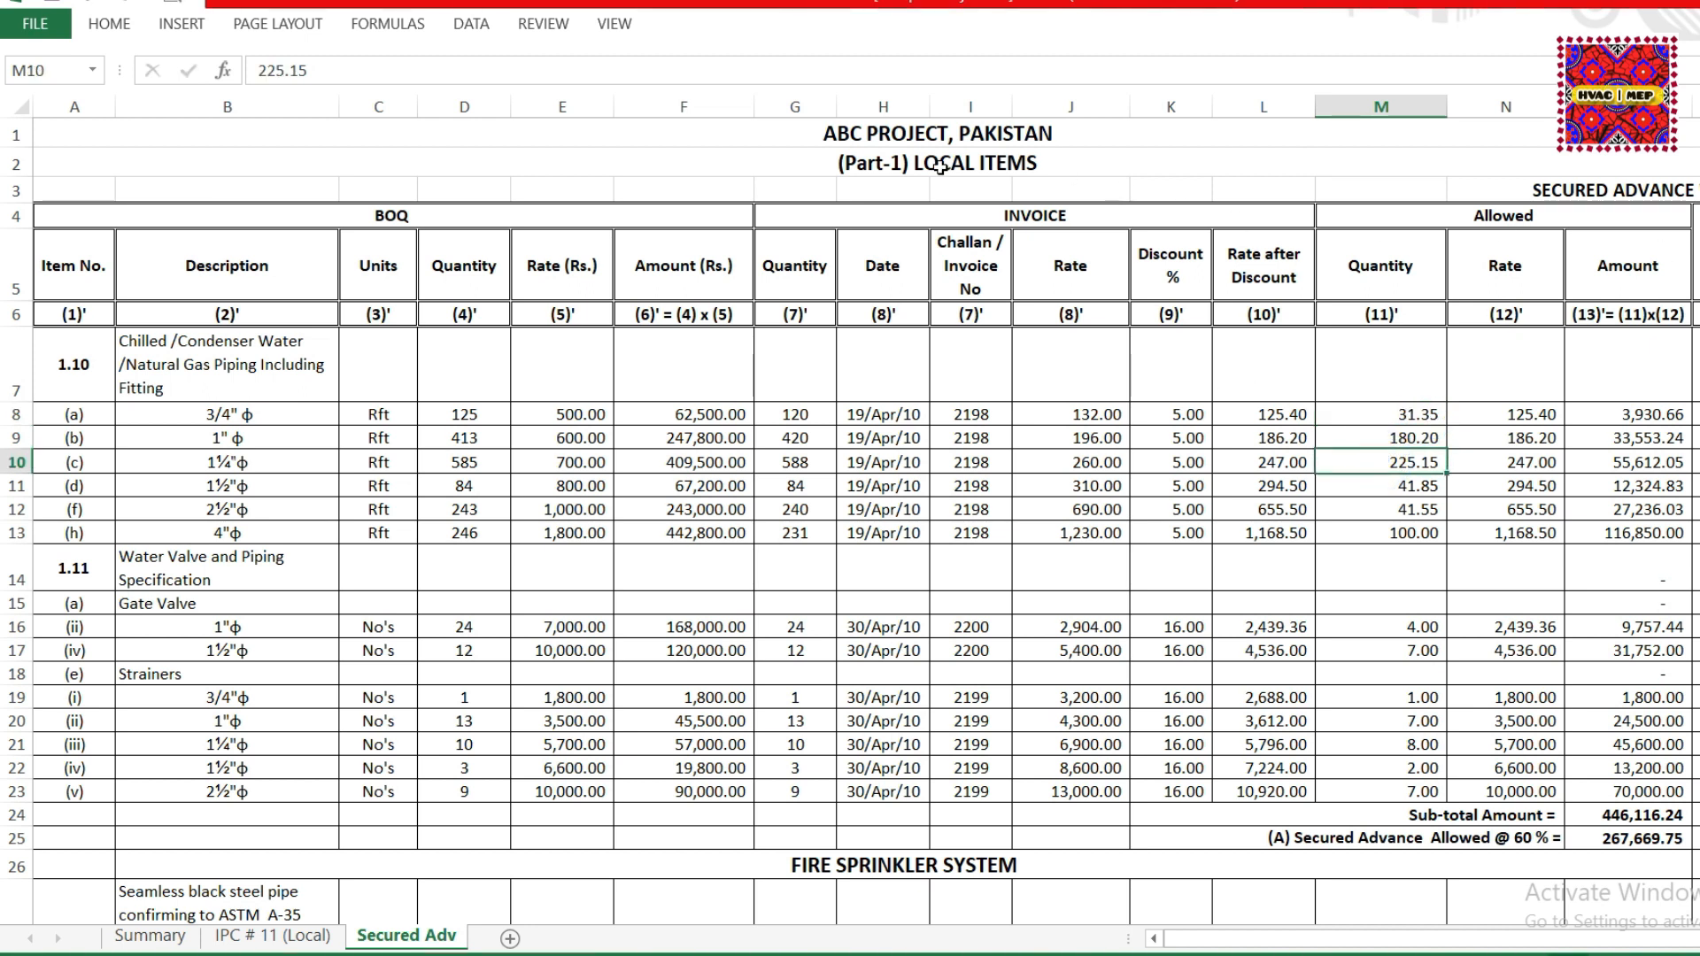
{"action": "left_click", "coordinate": [1396, 414]}
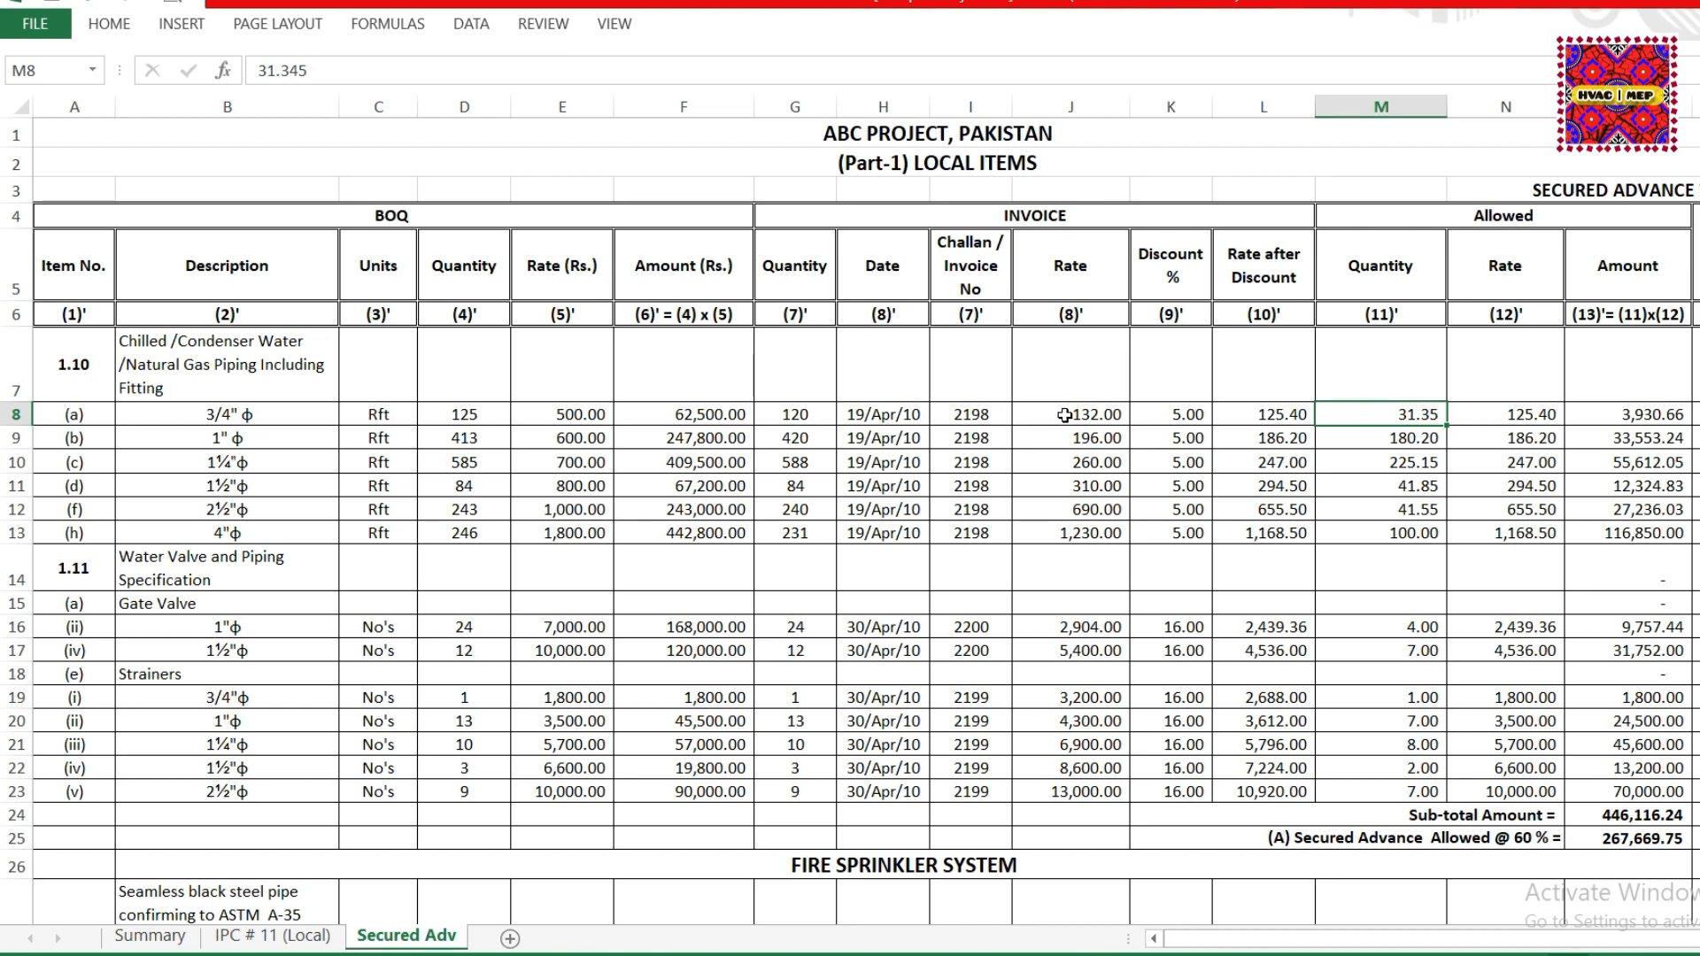
{"action": "left_click", "coordinate": [1065, 414]}
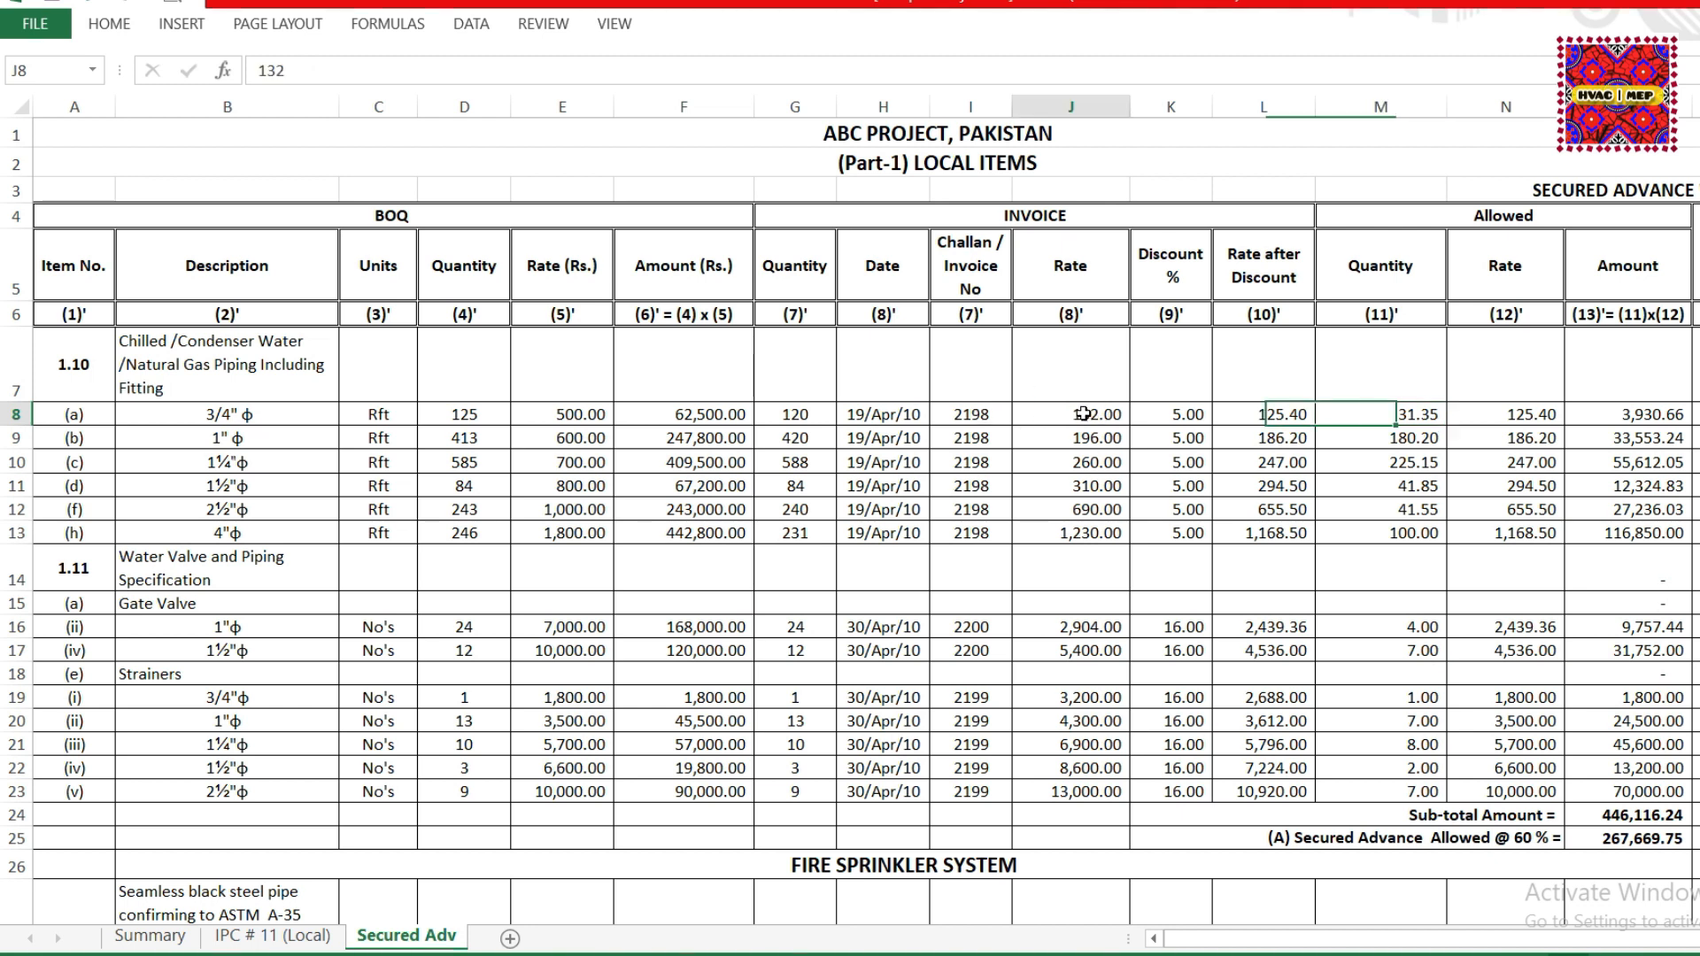
{"action": "left_click", "coordinate": [1415, 413]}
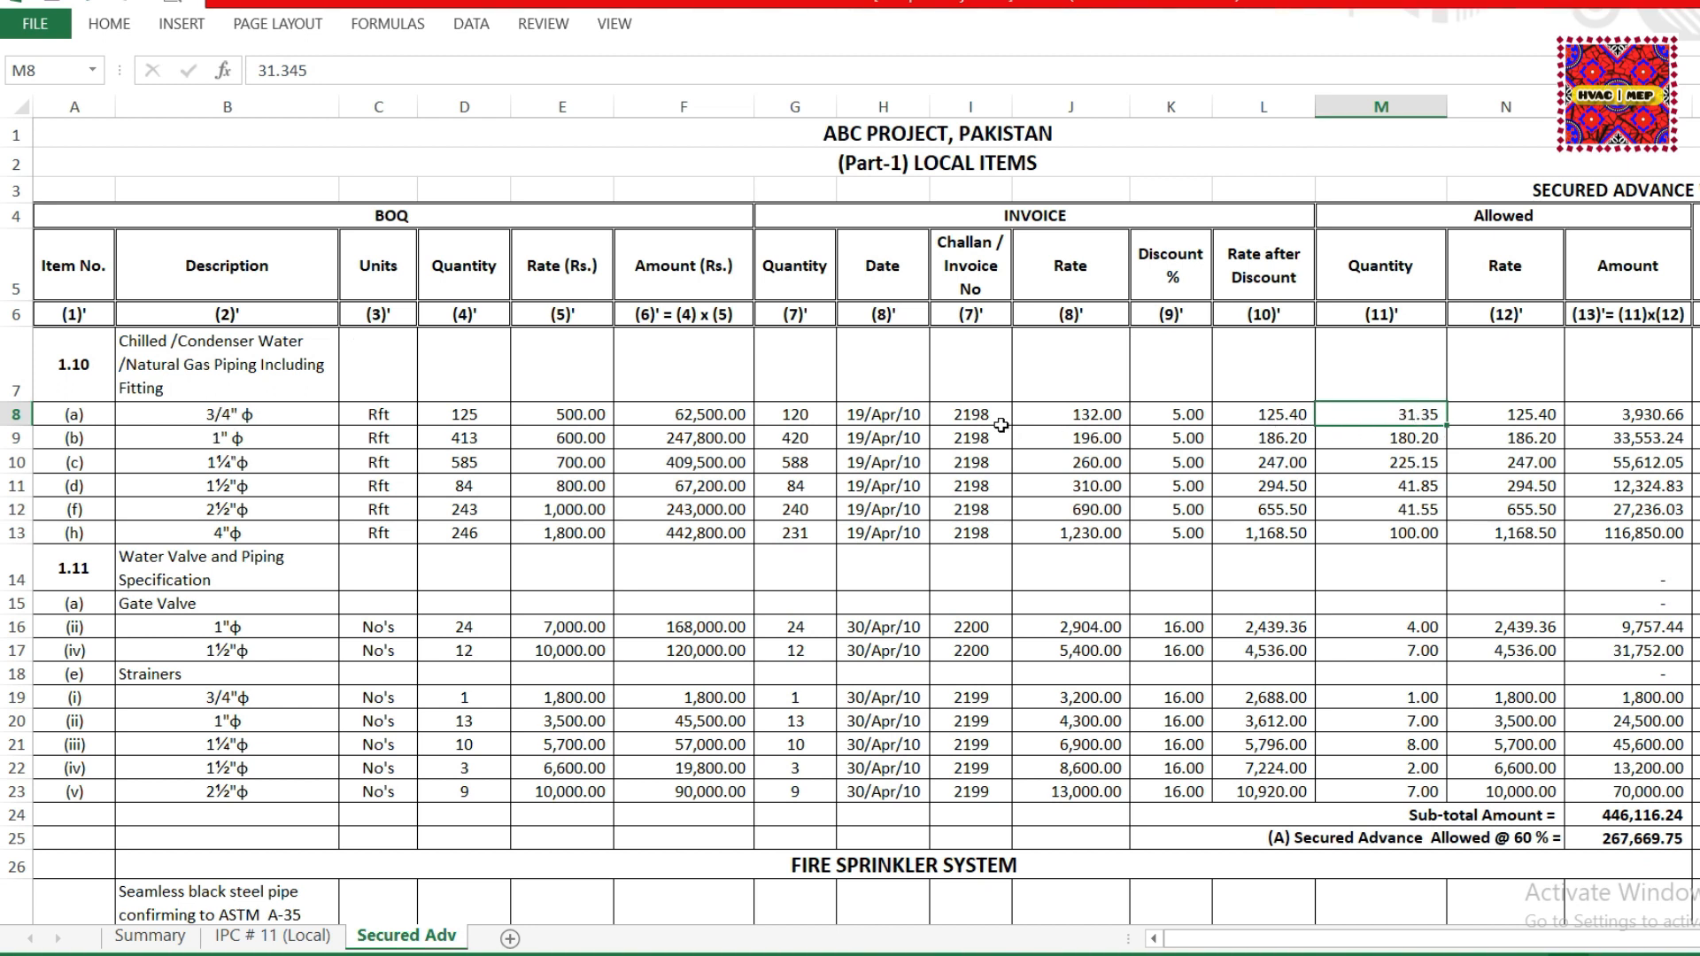
{"action": "left_click", "coordinate": [820, 421]}
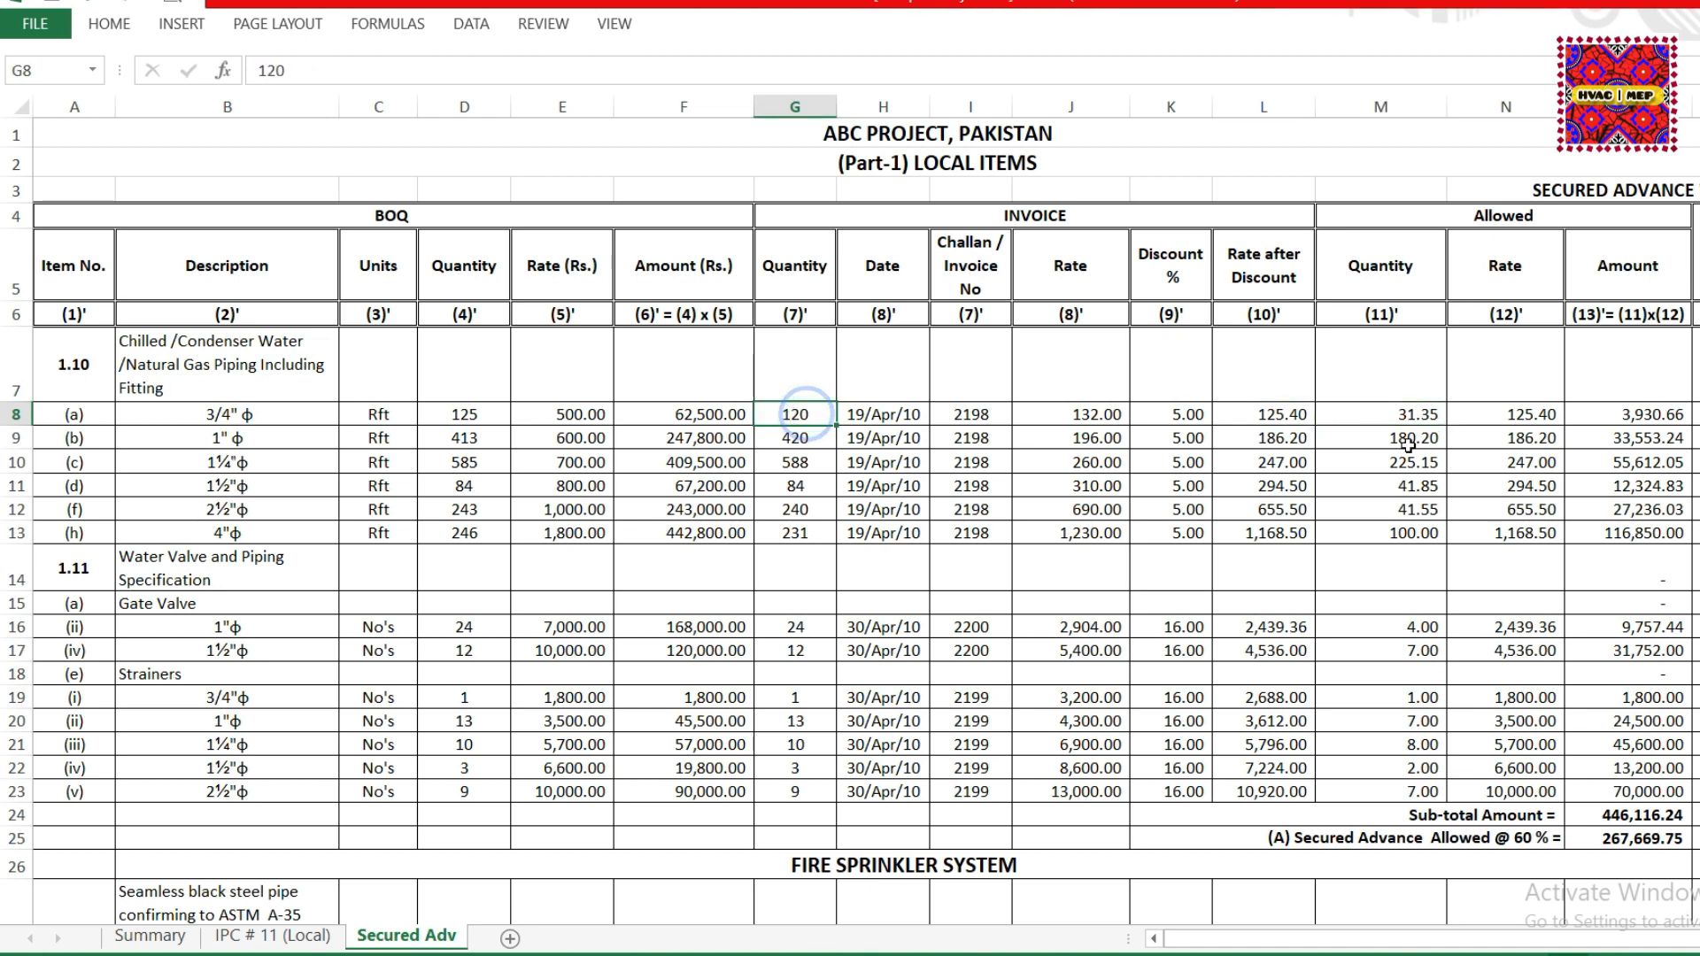
{"action": "left_click", "coordinate": [1430, 416]}
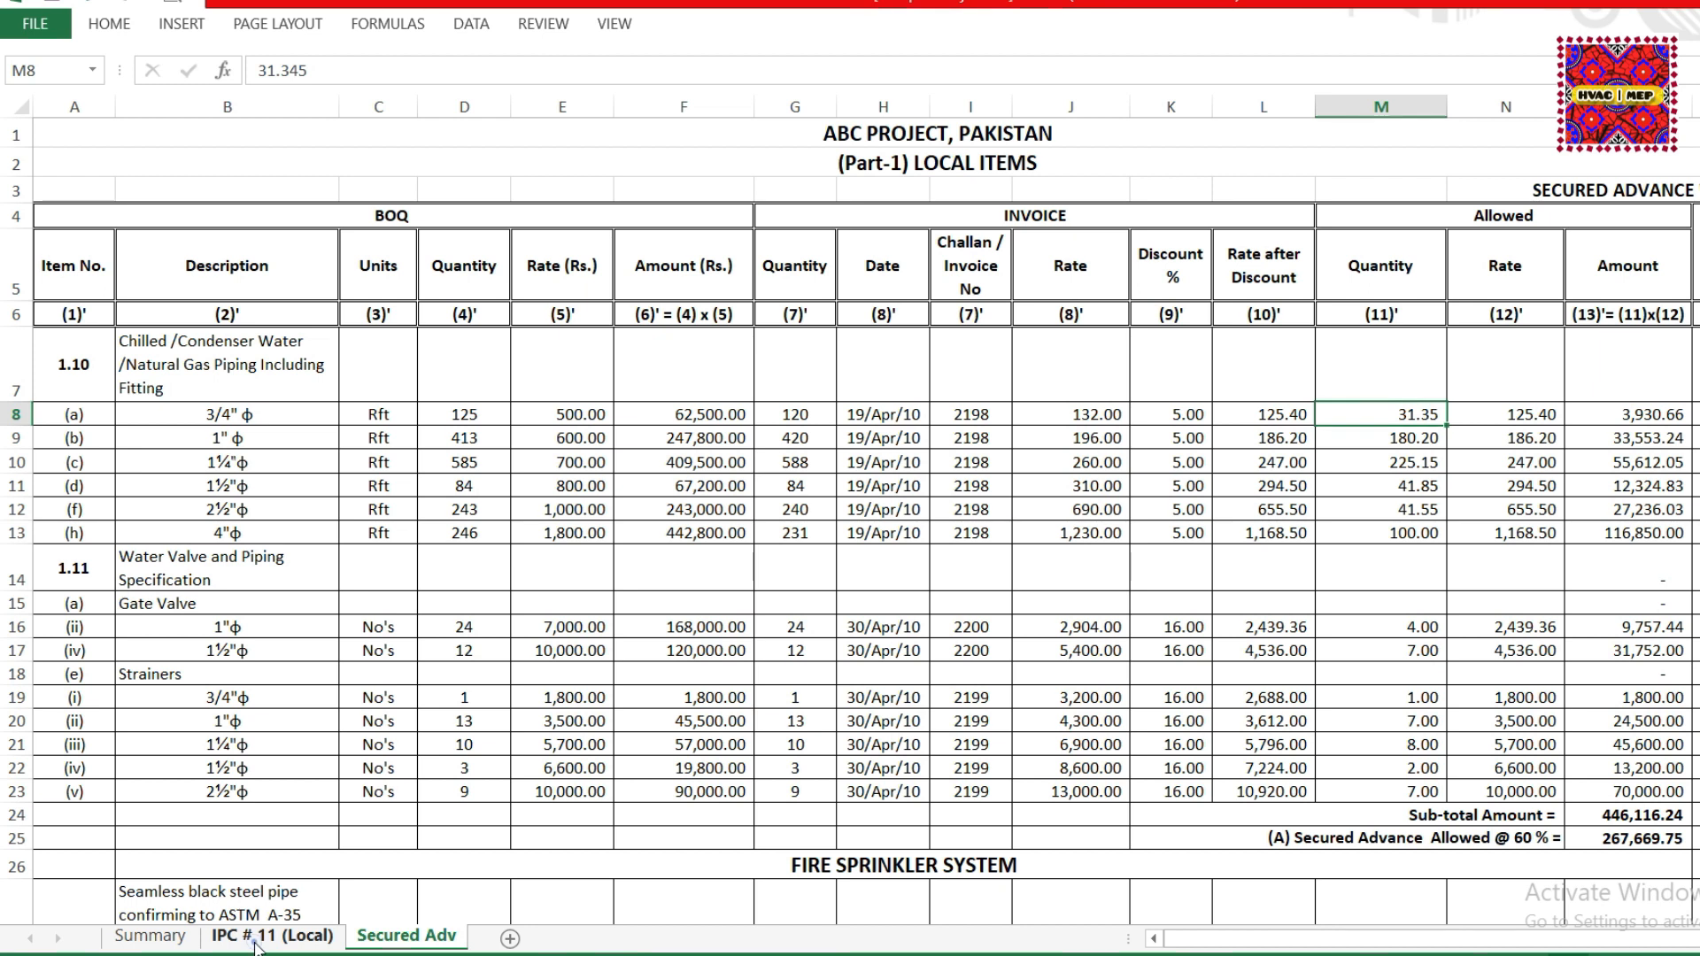
Look up the 3/4 inch pipe's Upto Last Bill quantity on the IPC # 11 (Local) sheet.
{"action": "left_click", "coordinate": [296, 935]}
{"action": "scroll", "coordinate": [620, 699], "scroll_direction": "up", "scroll_amount": 7}
{"action": "scroll", "coordinate": [687, 757], "scroll_direction": "up", "scroll_amount": 4}
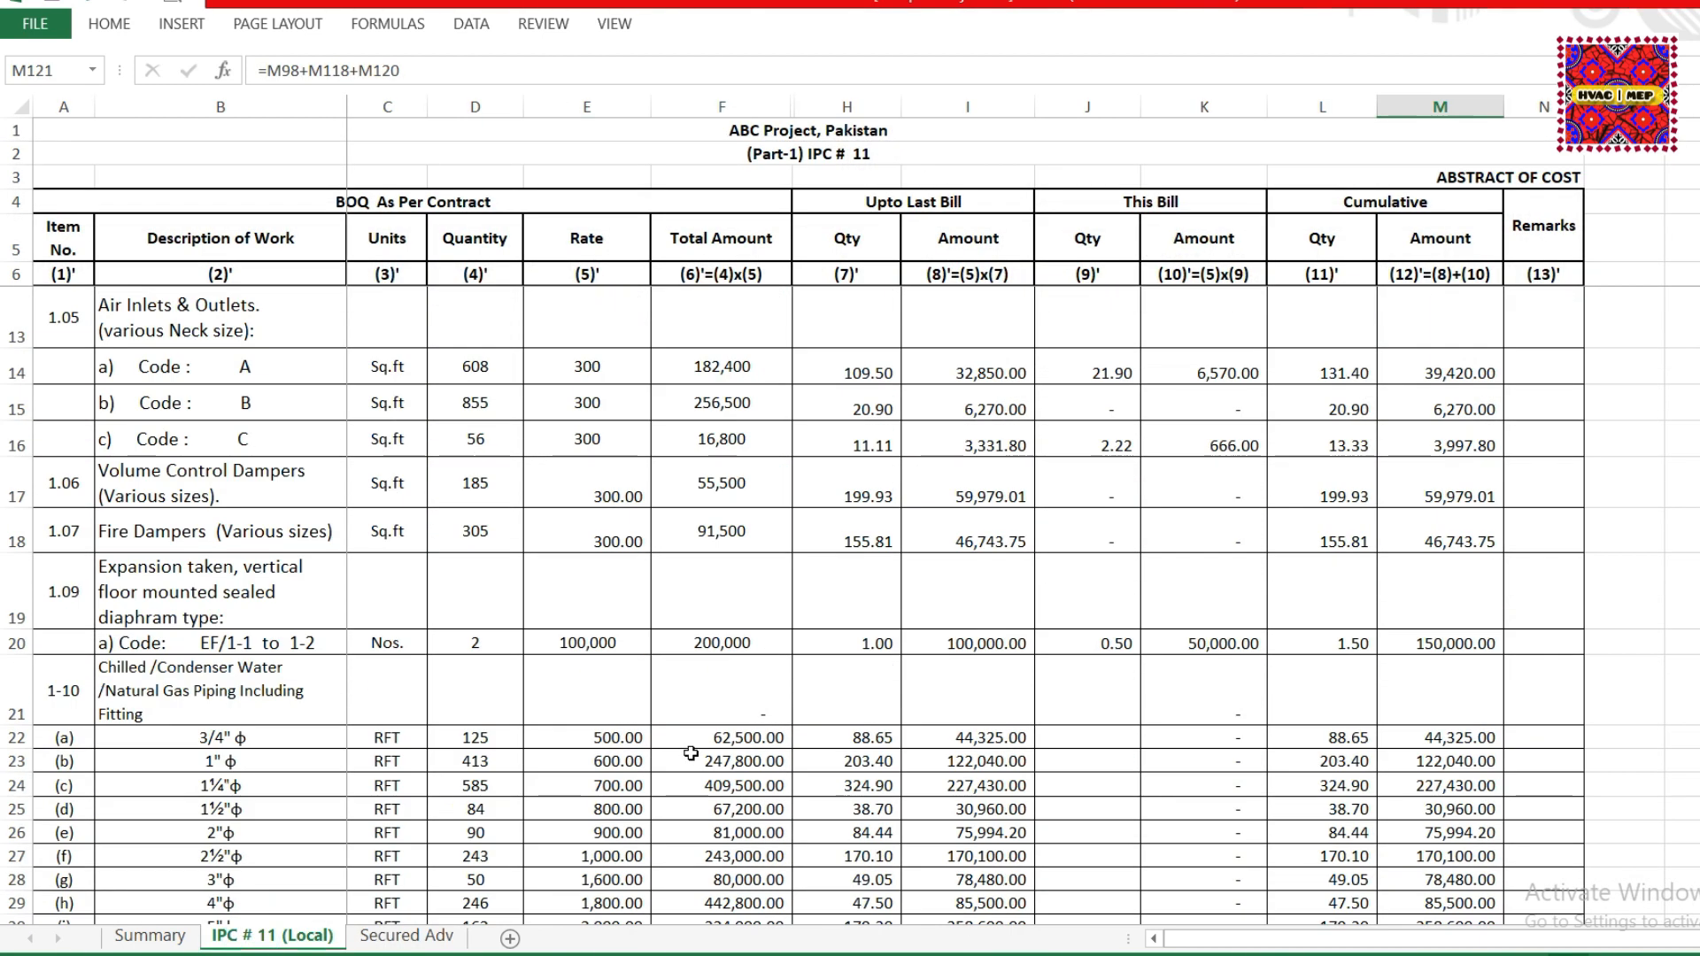
{"action": "scroll", "coordinate": [690, 753], "scroll_direction": "down", "scroll_amount": 2}
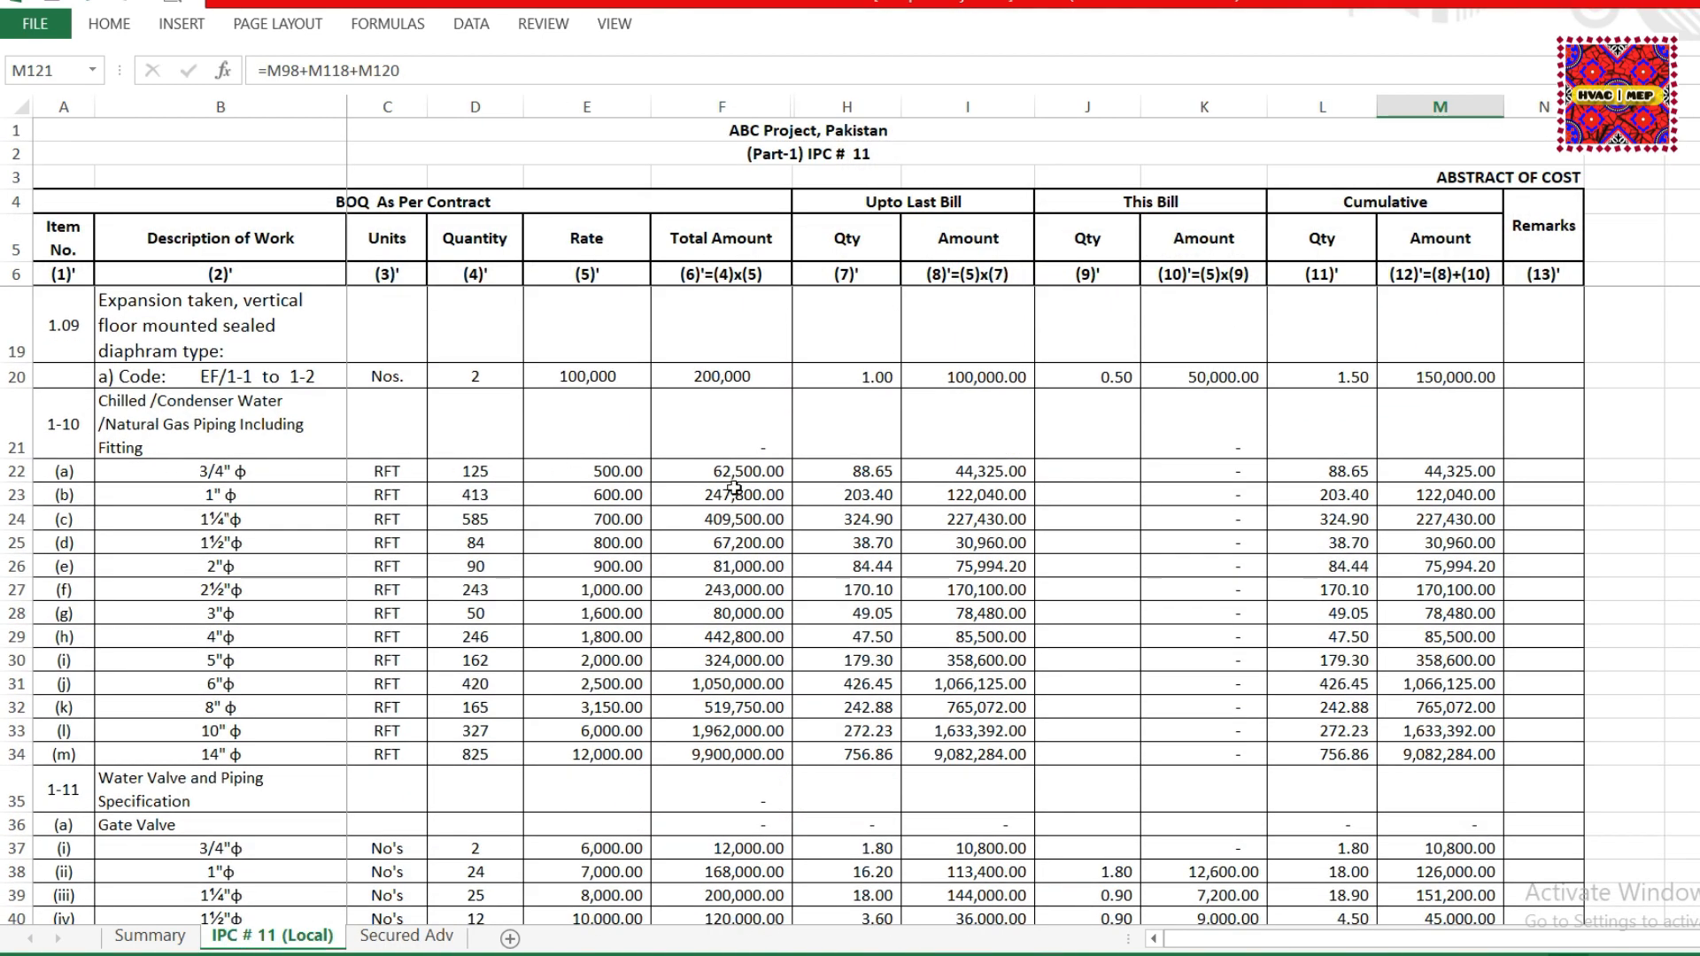
{"action": "left_click", "coordinate": [872, 477]}
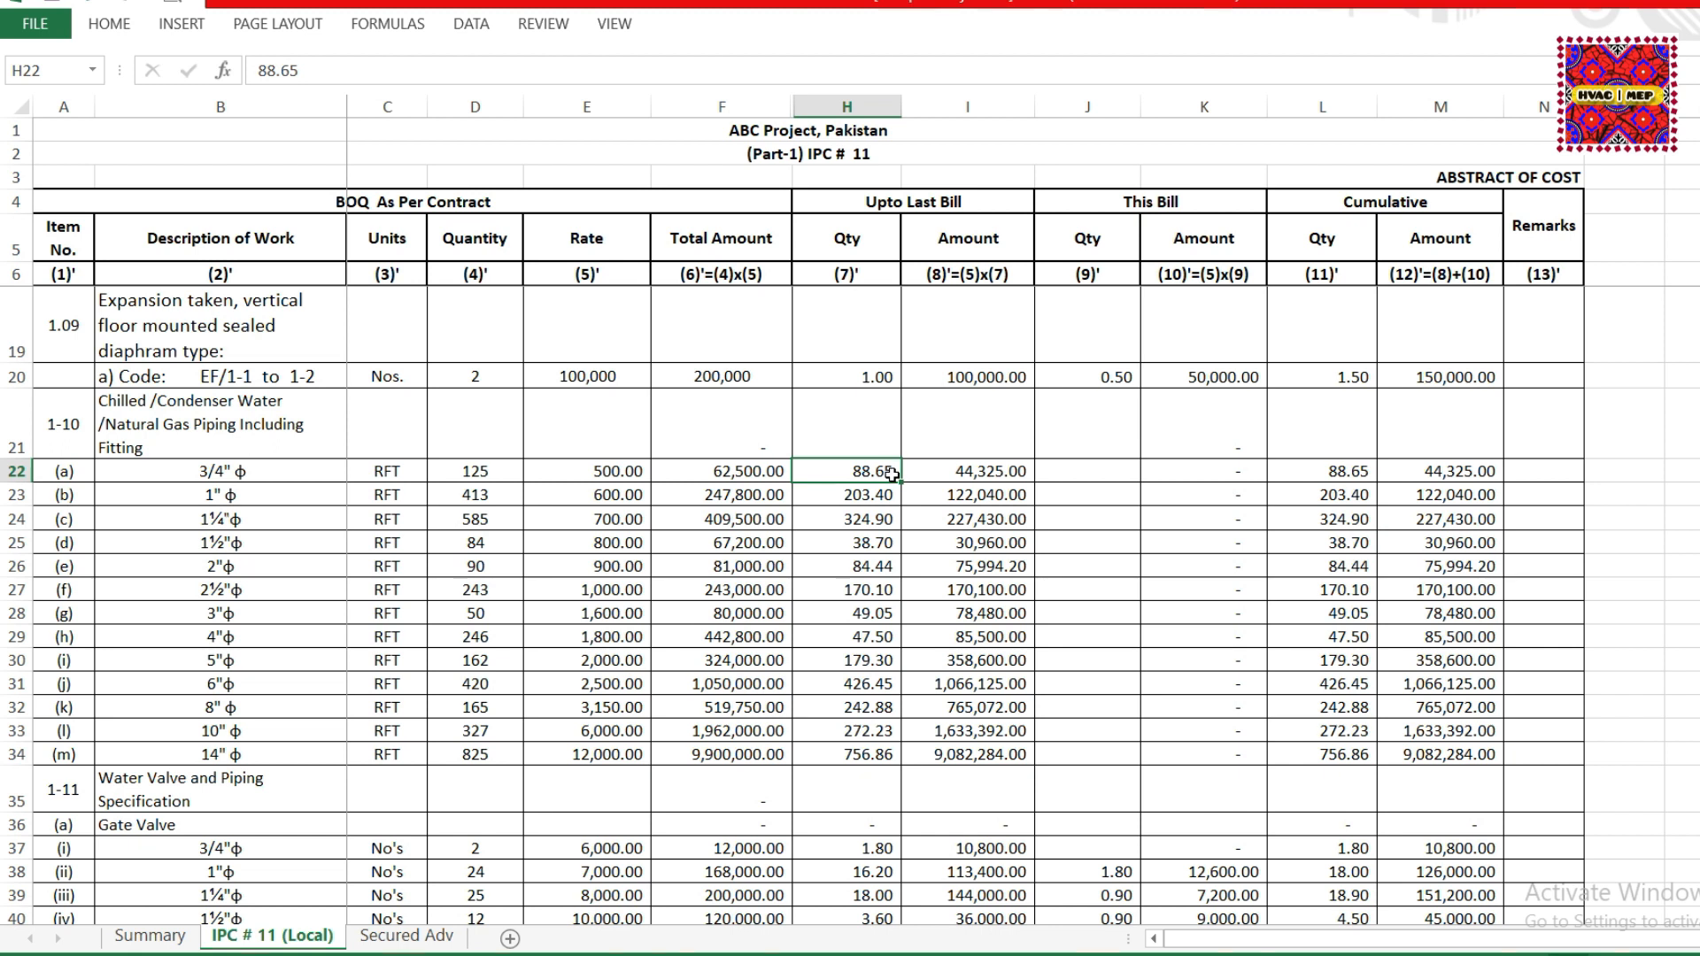
Return to the Secured Adv sheet and calculate =120-88.65 in the 3/4 inch pipe's Remarks cell.
{"action": "left_click", "coordinate": [433, 935]}
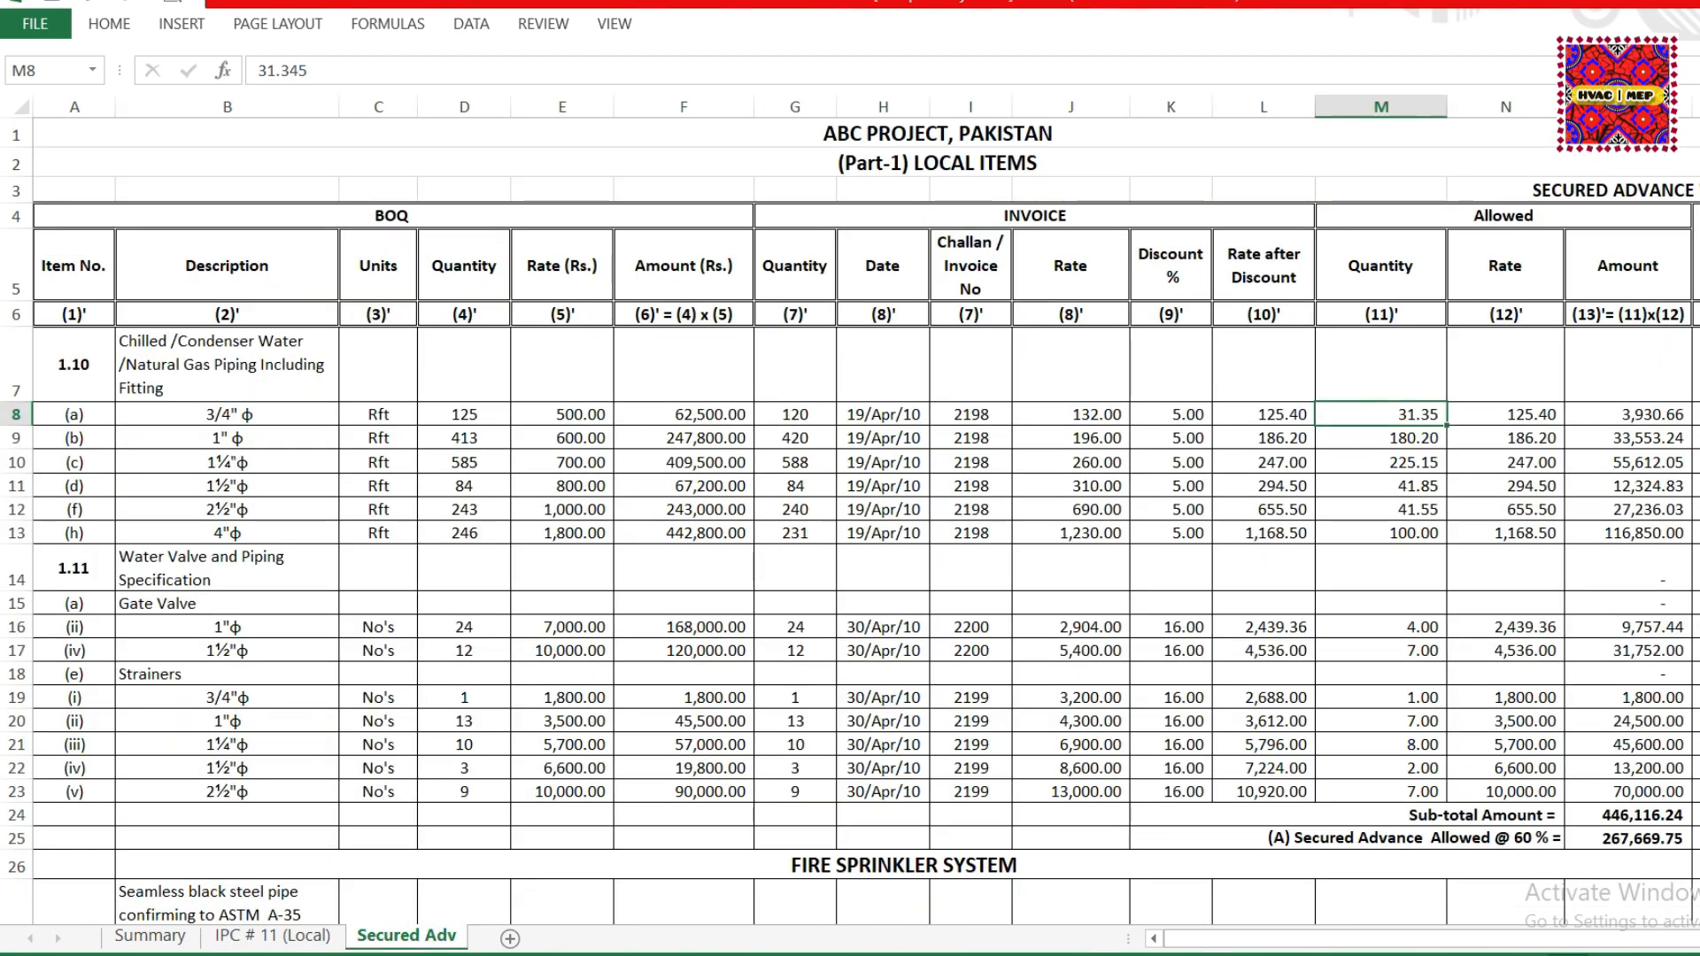
{"action": "key", "text": "Right"}
{"action": "key", "text": "Right"}
{"action": "key", "text": "Right"}
{"action": "type", "text": "="}
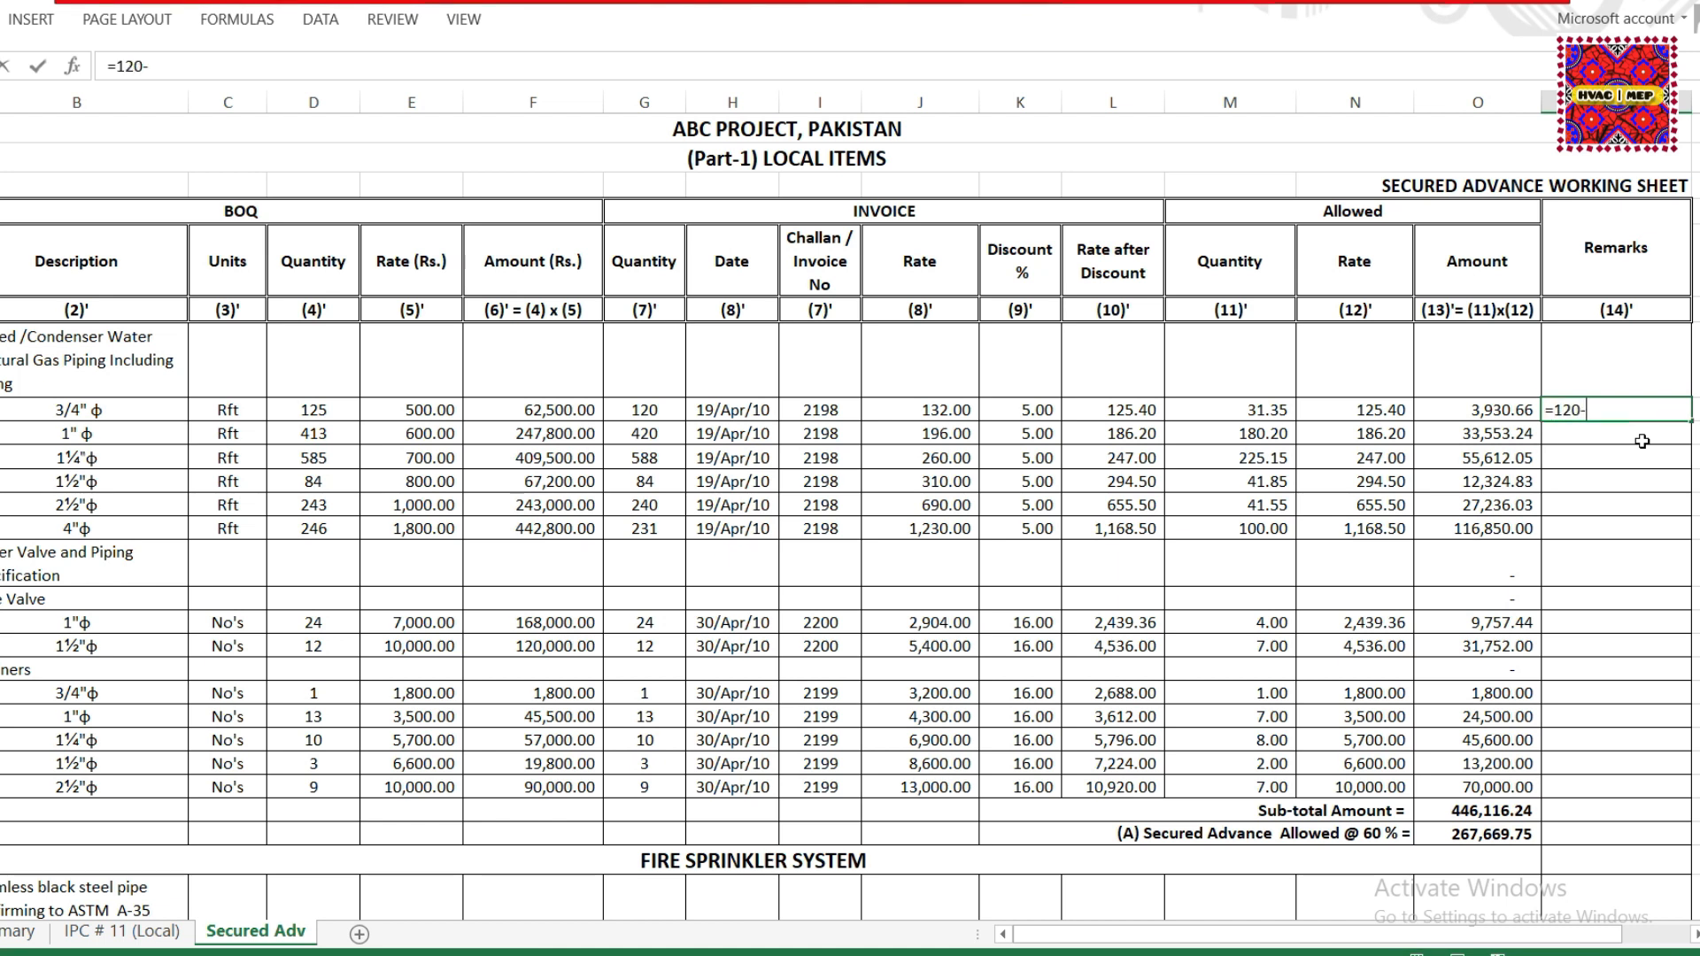
{"action": "type", "text": "120-88.65"}
{"action": "key", "text": "Return"}
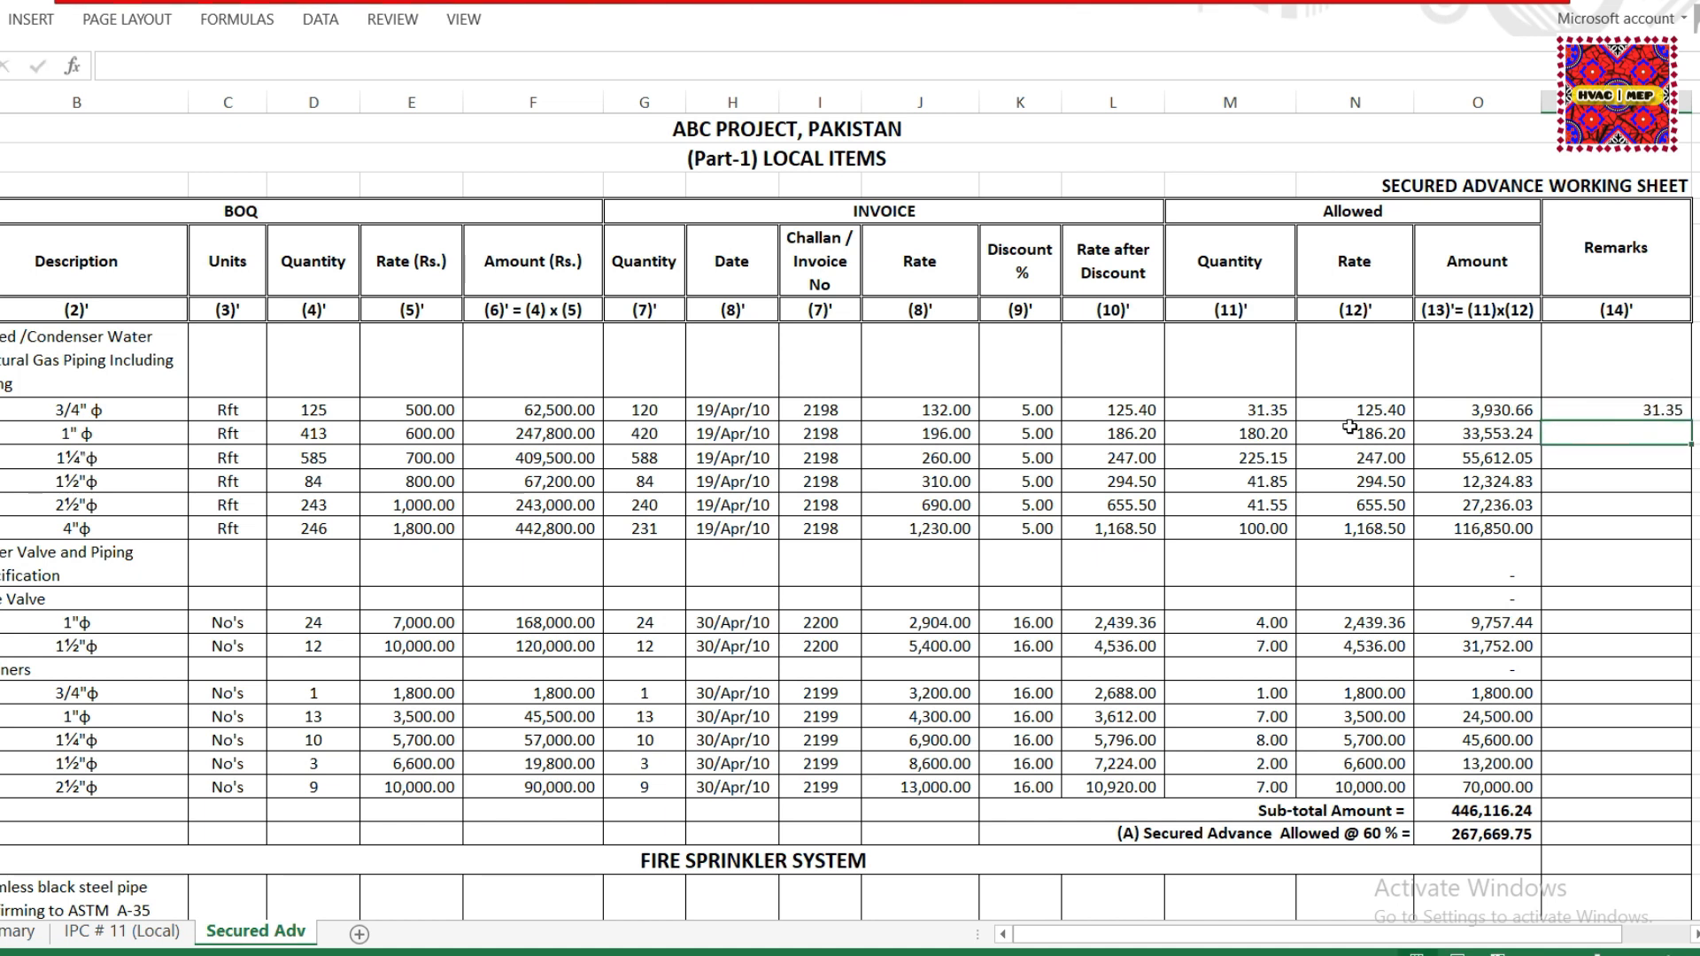
Compare the Remarks result with the 3/4 inch pipe's allowed quantity, and clear the trial calculation.
{"action": "left_click", "coordinate": [1264, 416]}
{"action": "left_click", "coordinate": [1617, 414]}
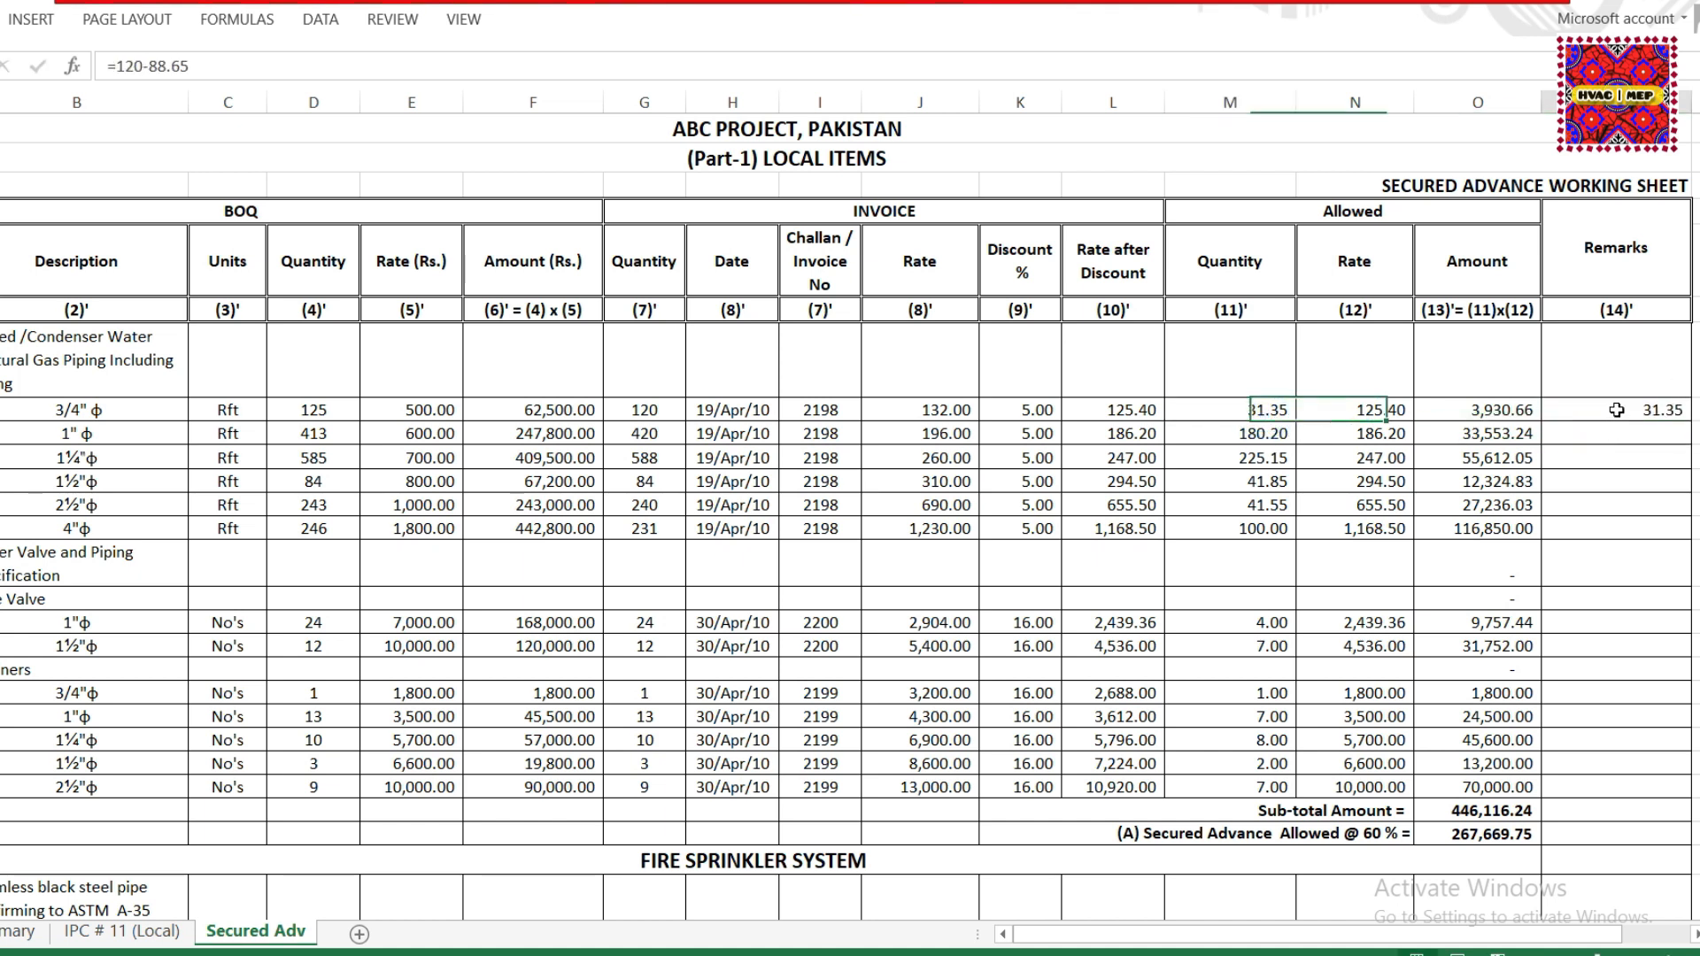
{"action": "key", "text": "Delete"}
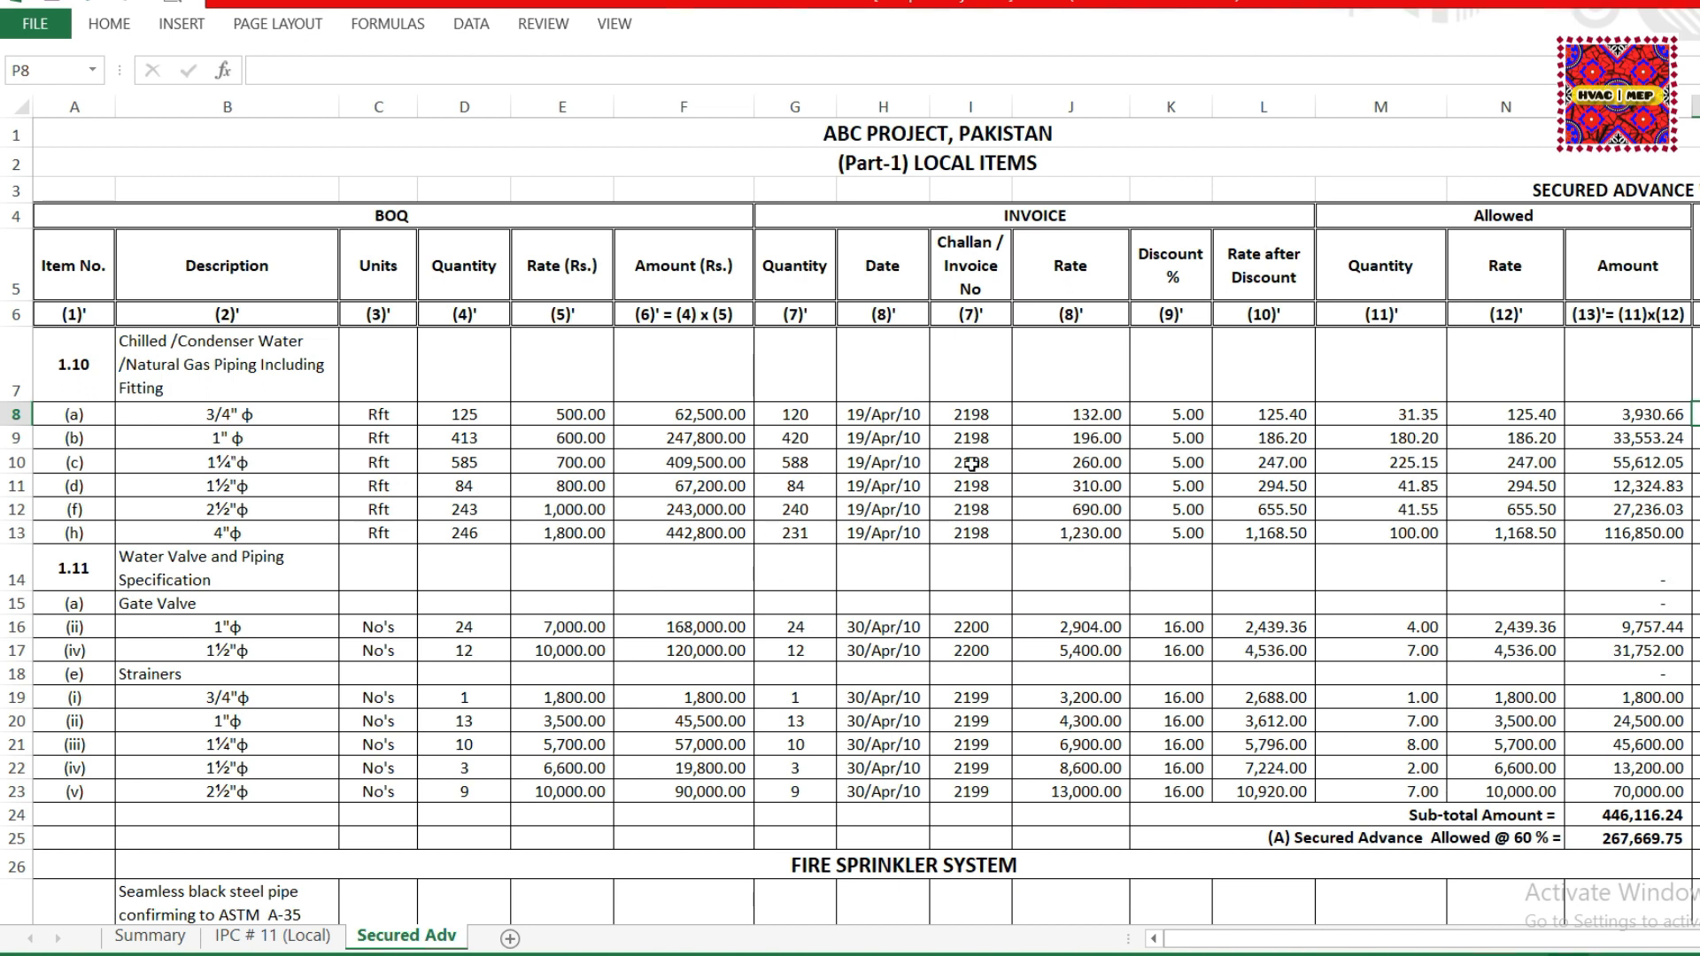
Review the BOQ, INVOICE and Allowed column groups, comparing the 3/4 inch pipe's BOQ and invoice quantities and rates.
{"action": "left_click_drag", "start_coordinate": [385, 203], "coordinate": [531, 816]}
{"action": "left_click_drag", "start_coordinate": [797, 220], "coordinate": [1080, 764]}
{"action": "left_click_drag", "start_coordinate": [1379, 215], "coordinate": [1532, 770]}
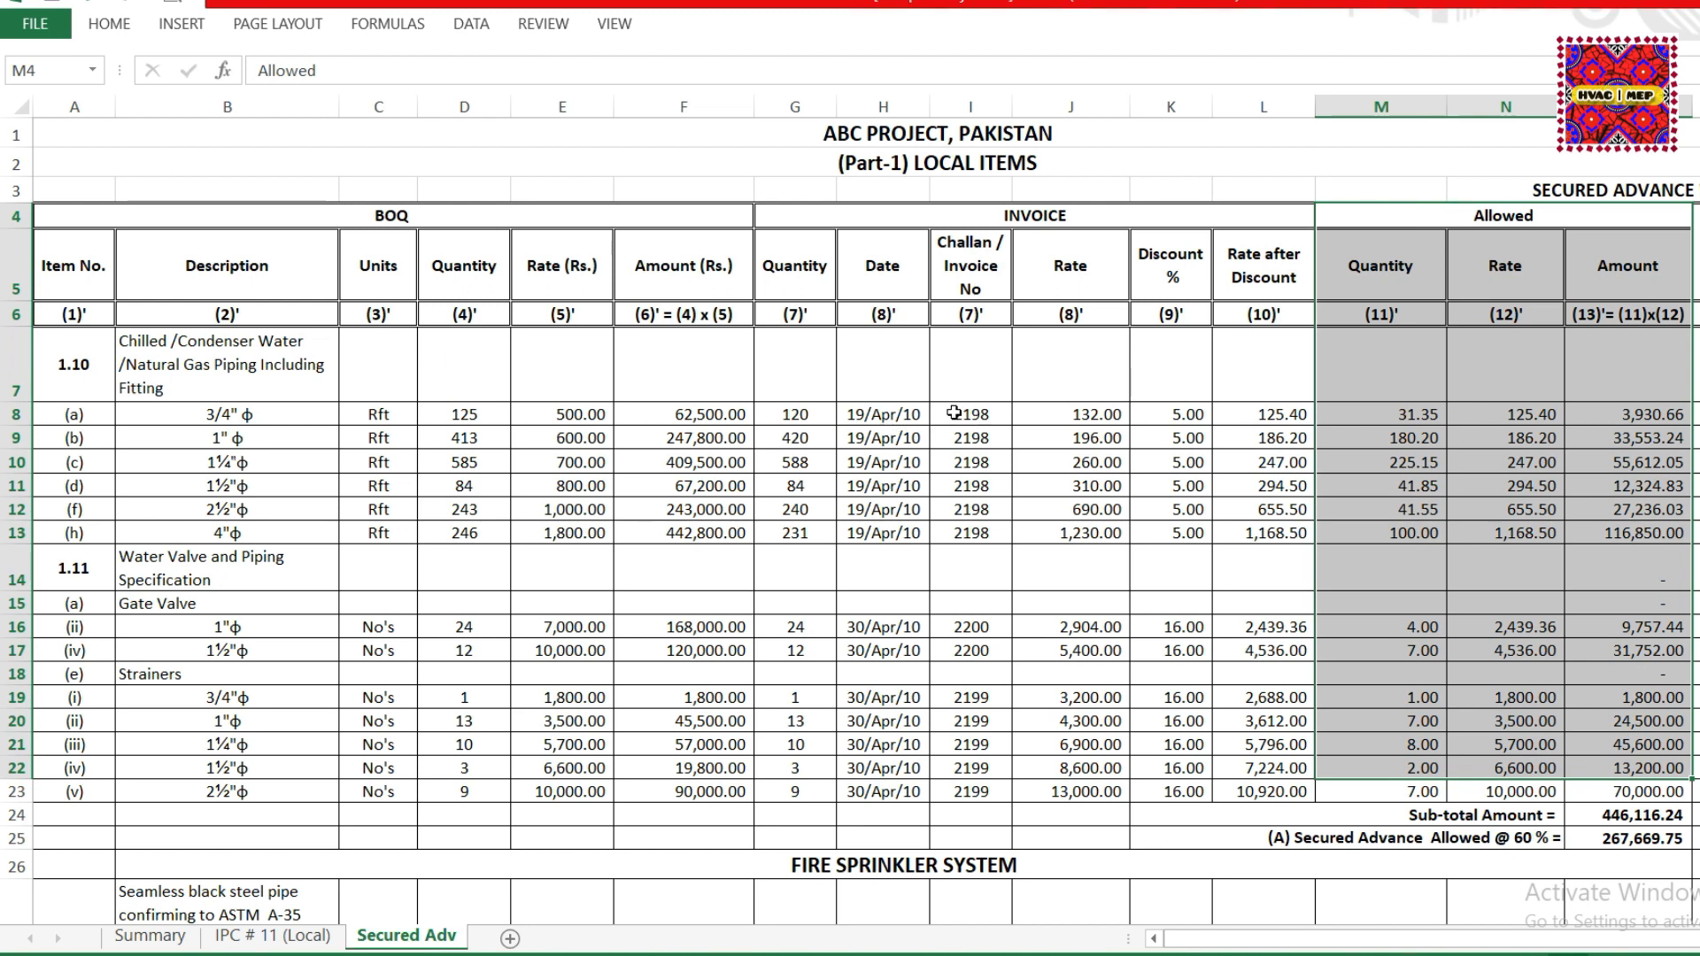
{"action": "left_click", "coordinate": [775, 418]}
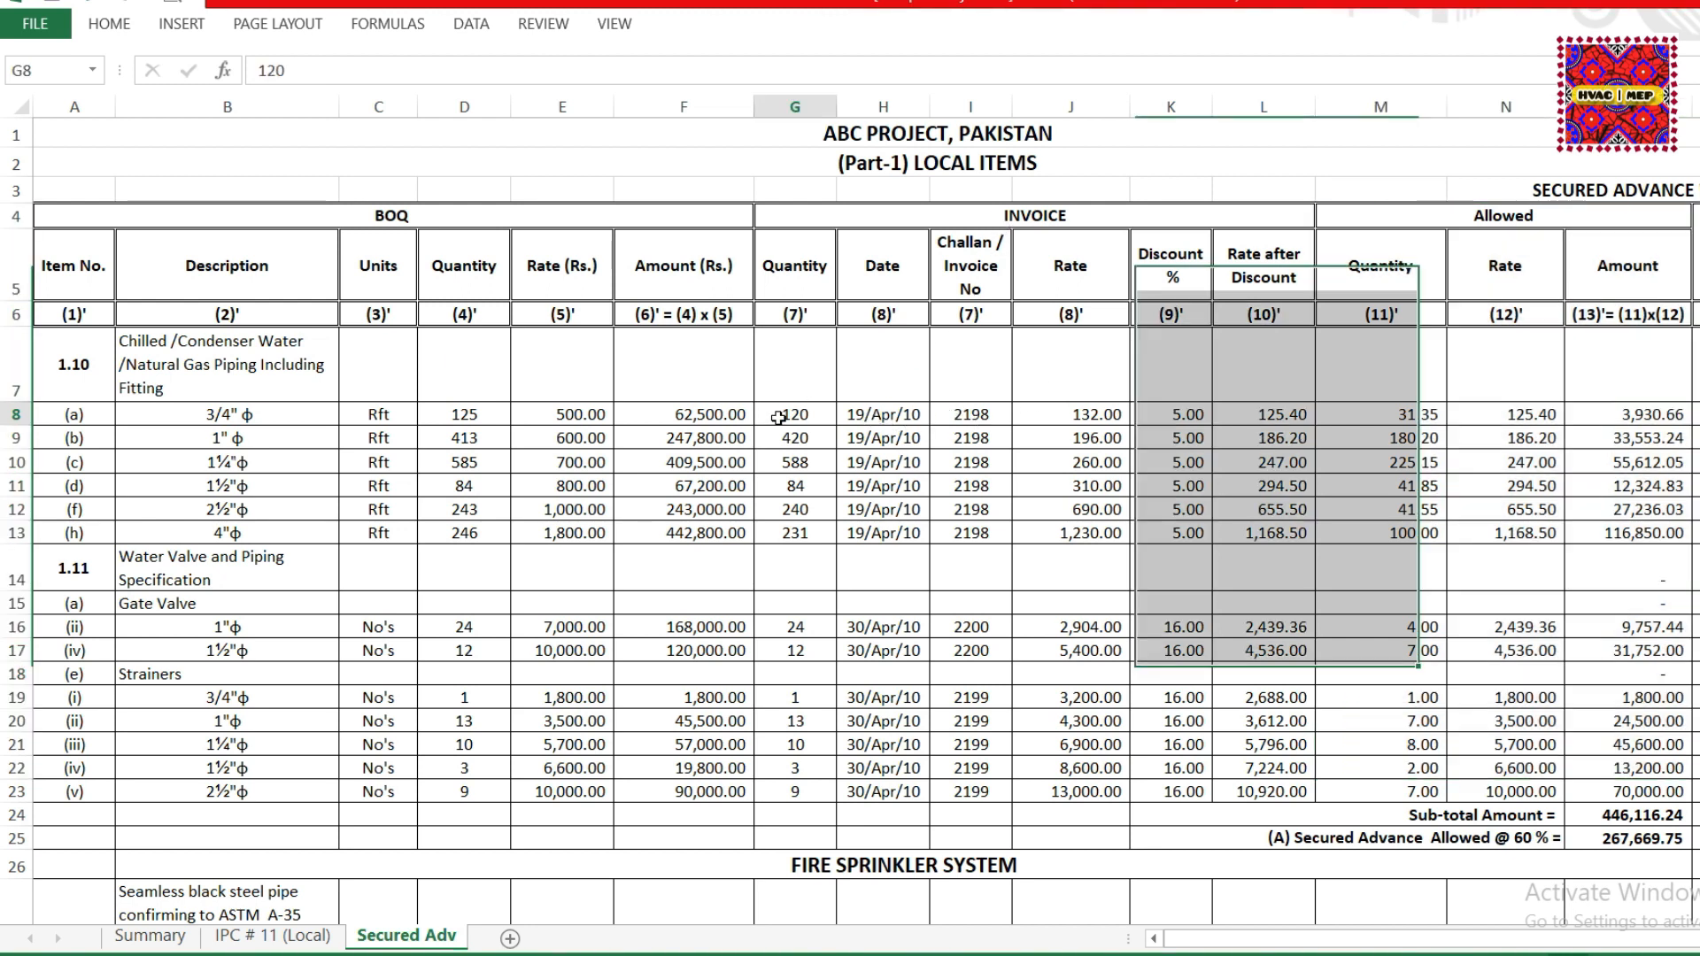
{"action": "left_click", "coordinate": [476, 416]}
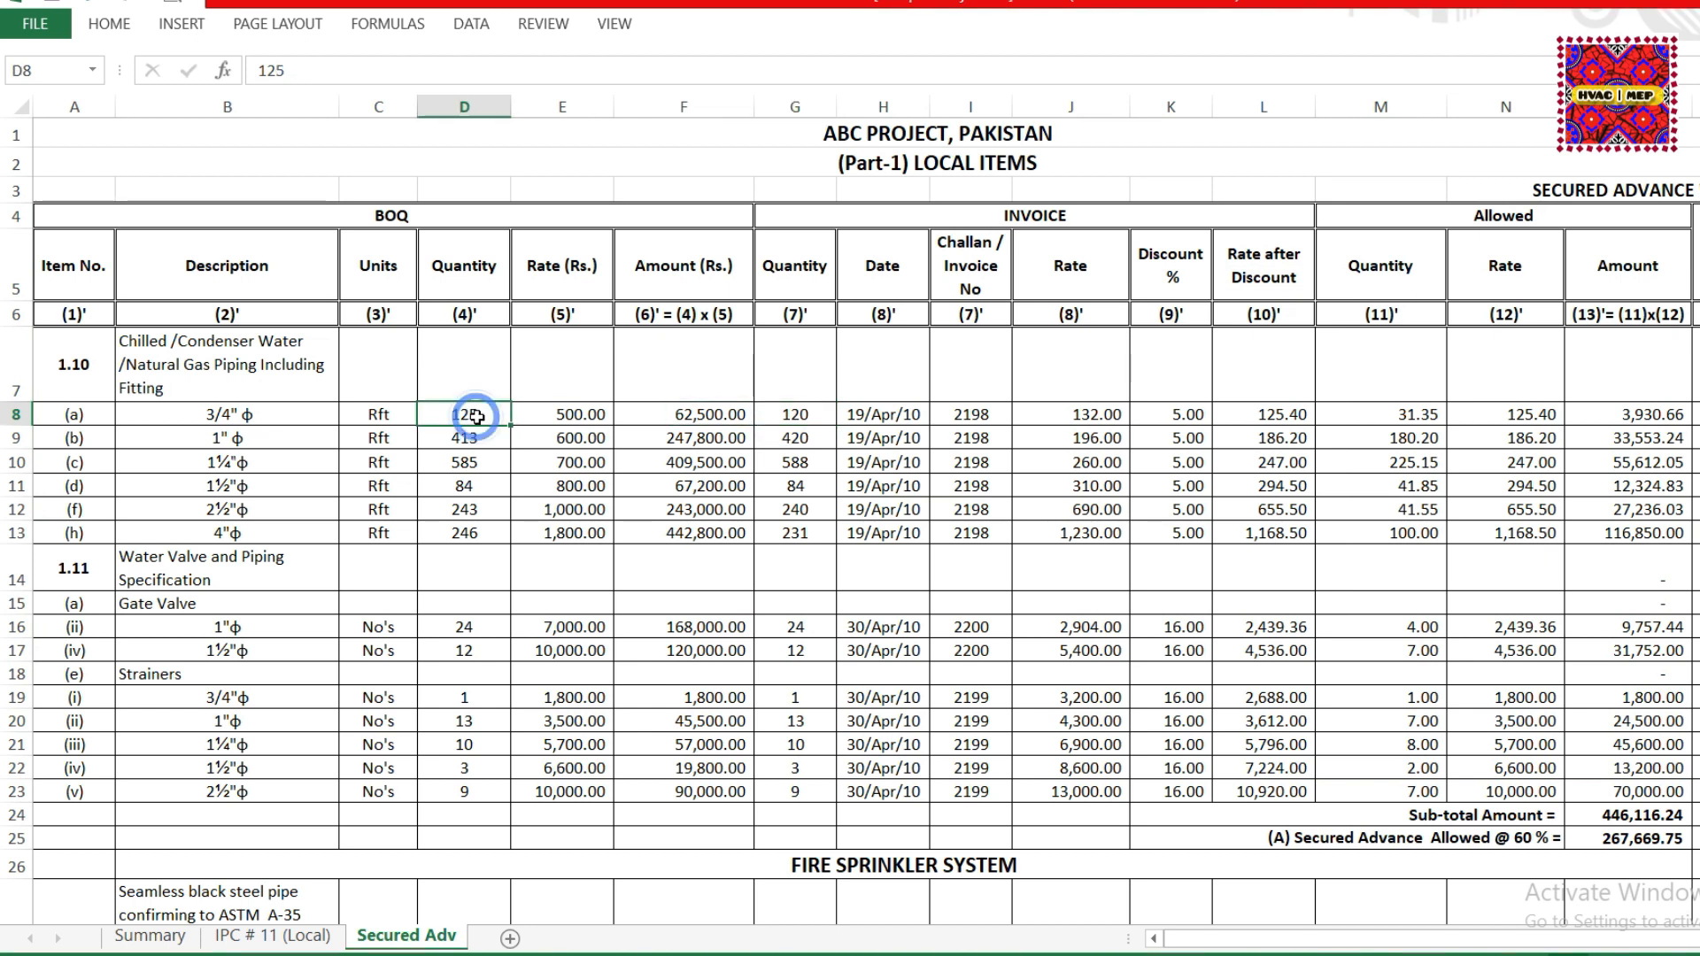
{"action": "left_click", "coordinate": [820, 414]}
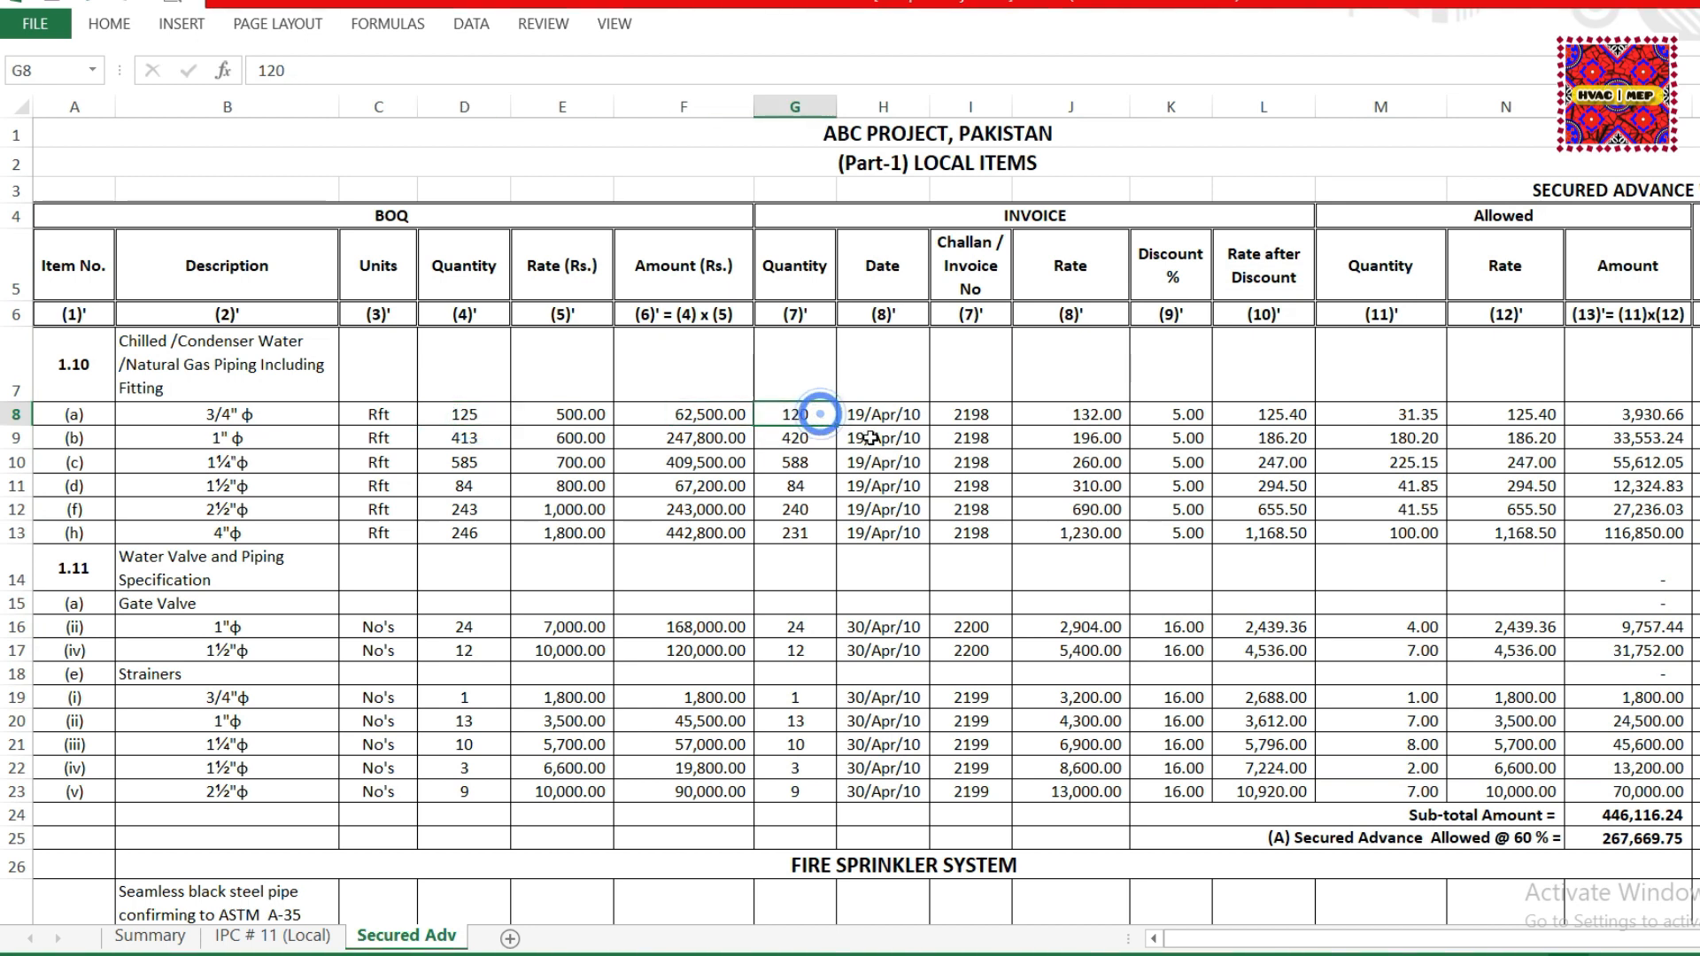
{"action": "left_click", "coordinate": [531, 420]}
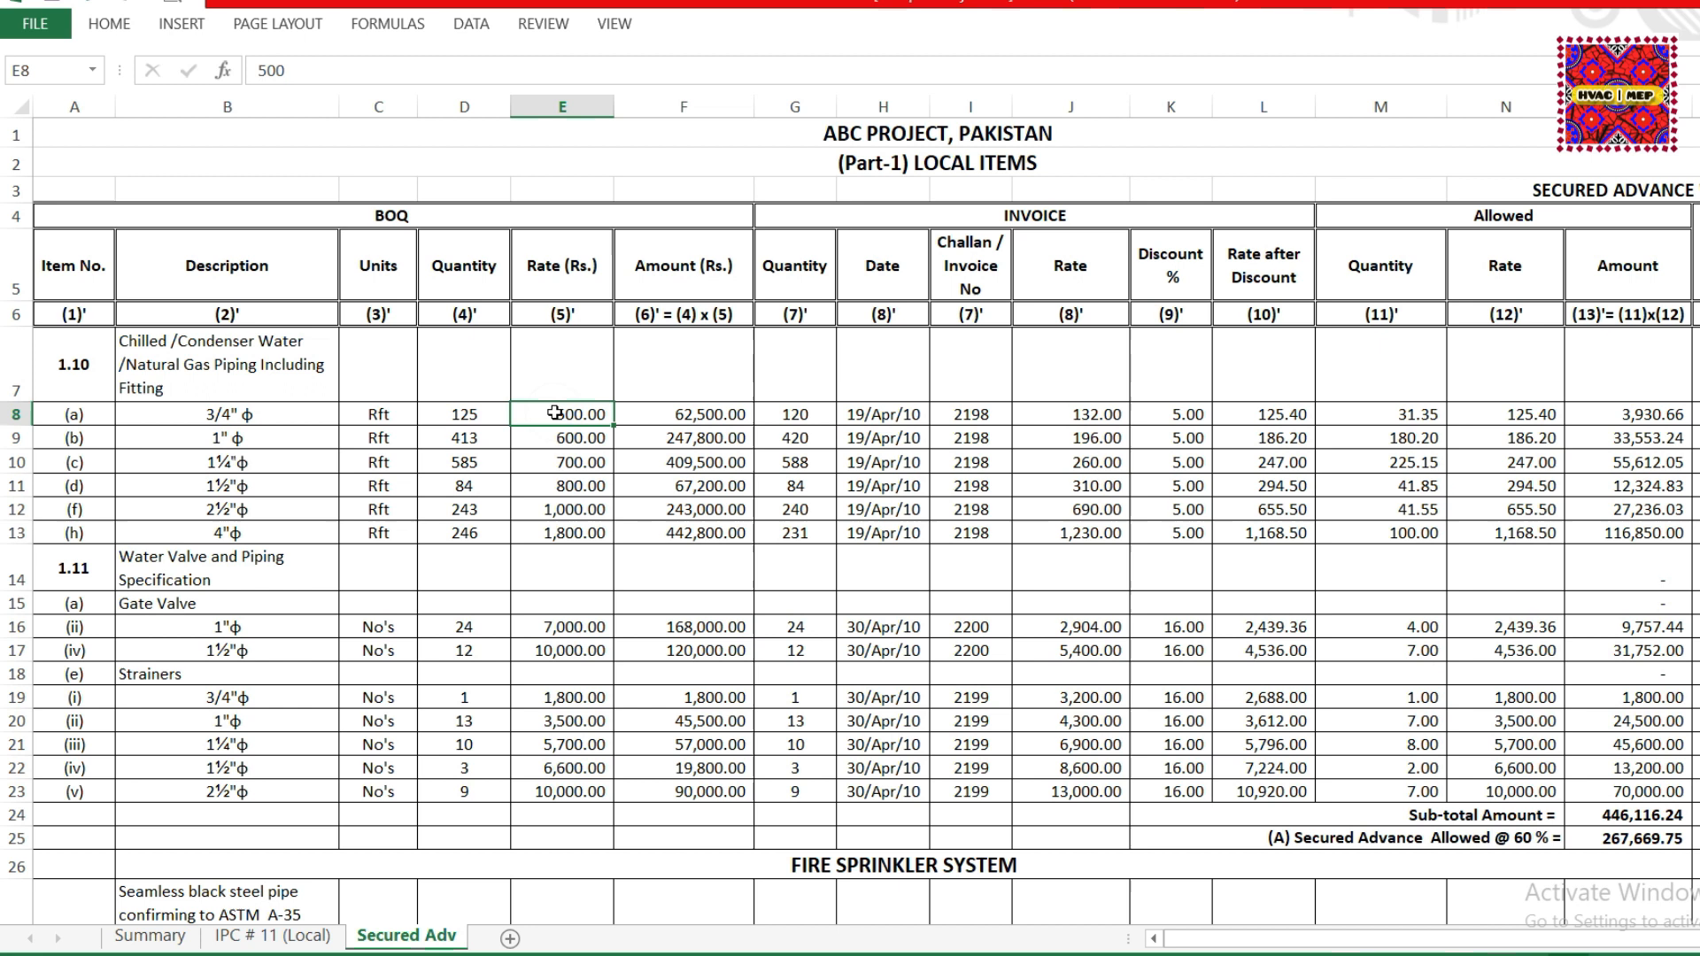
{"action": "left_click", "coordinate": [1074, 409]}
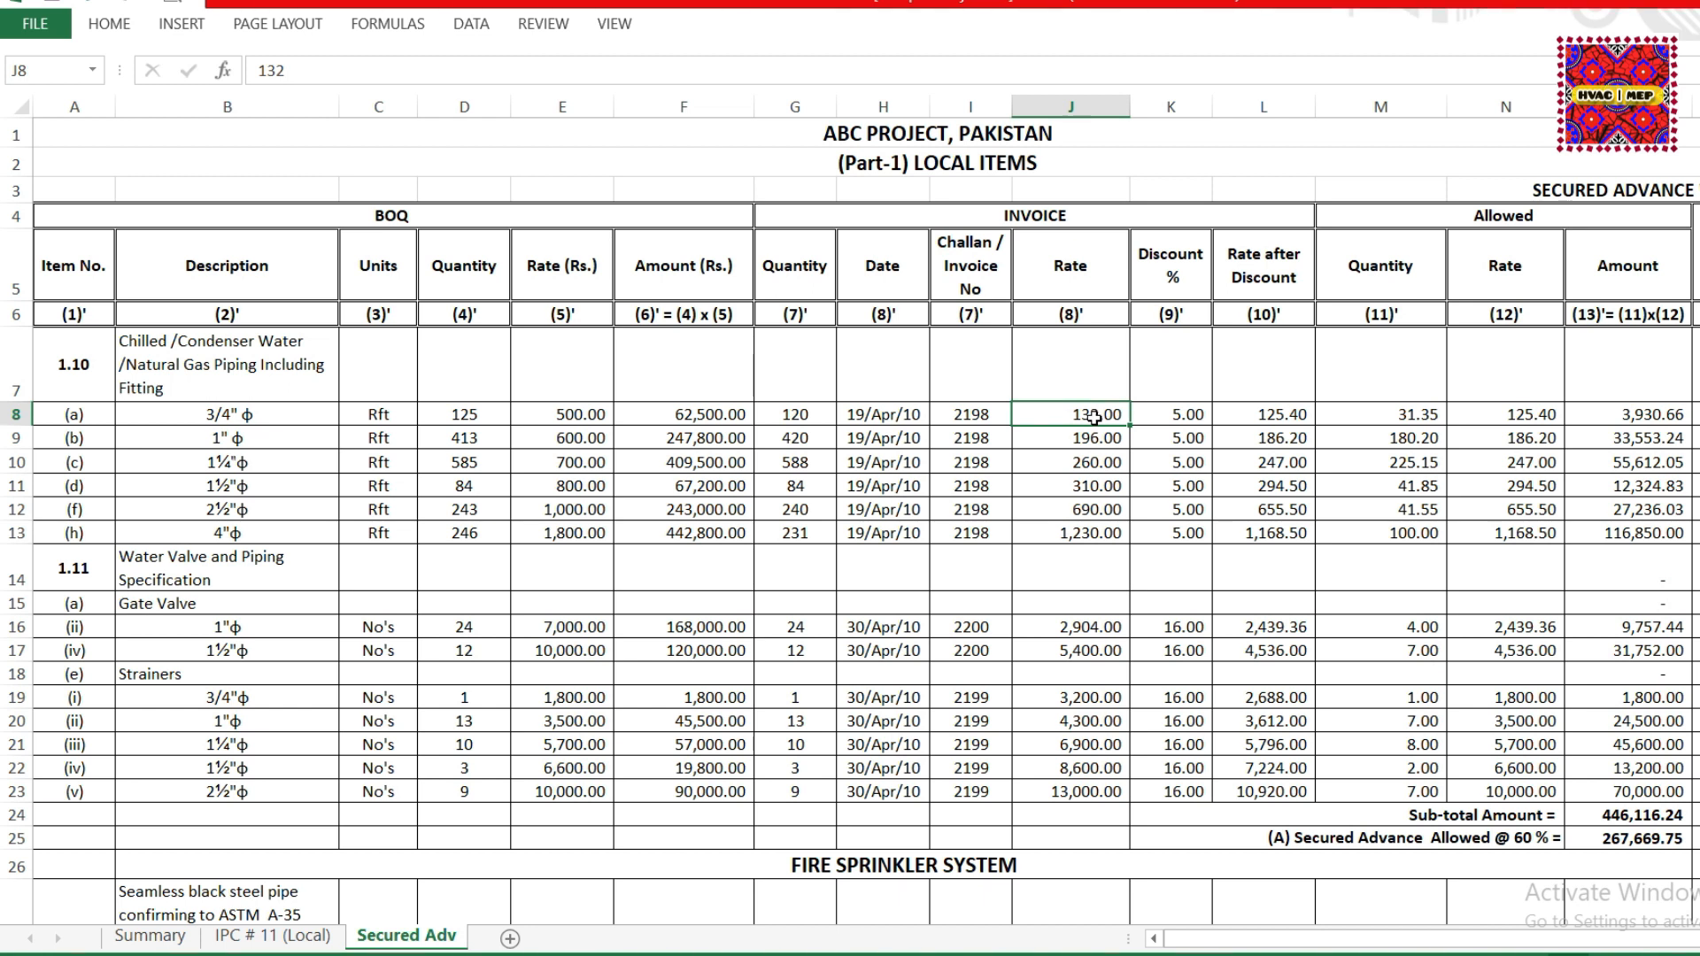
Check the formula of the (A) Secured Advance Allowed @ 60 % amount and examine the fire sprinkler and total secured advance rows.
{"action": "scroll", "coordinate": [1514, 770], "scroll_direction": "down", "scroll_amount": 1}
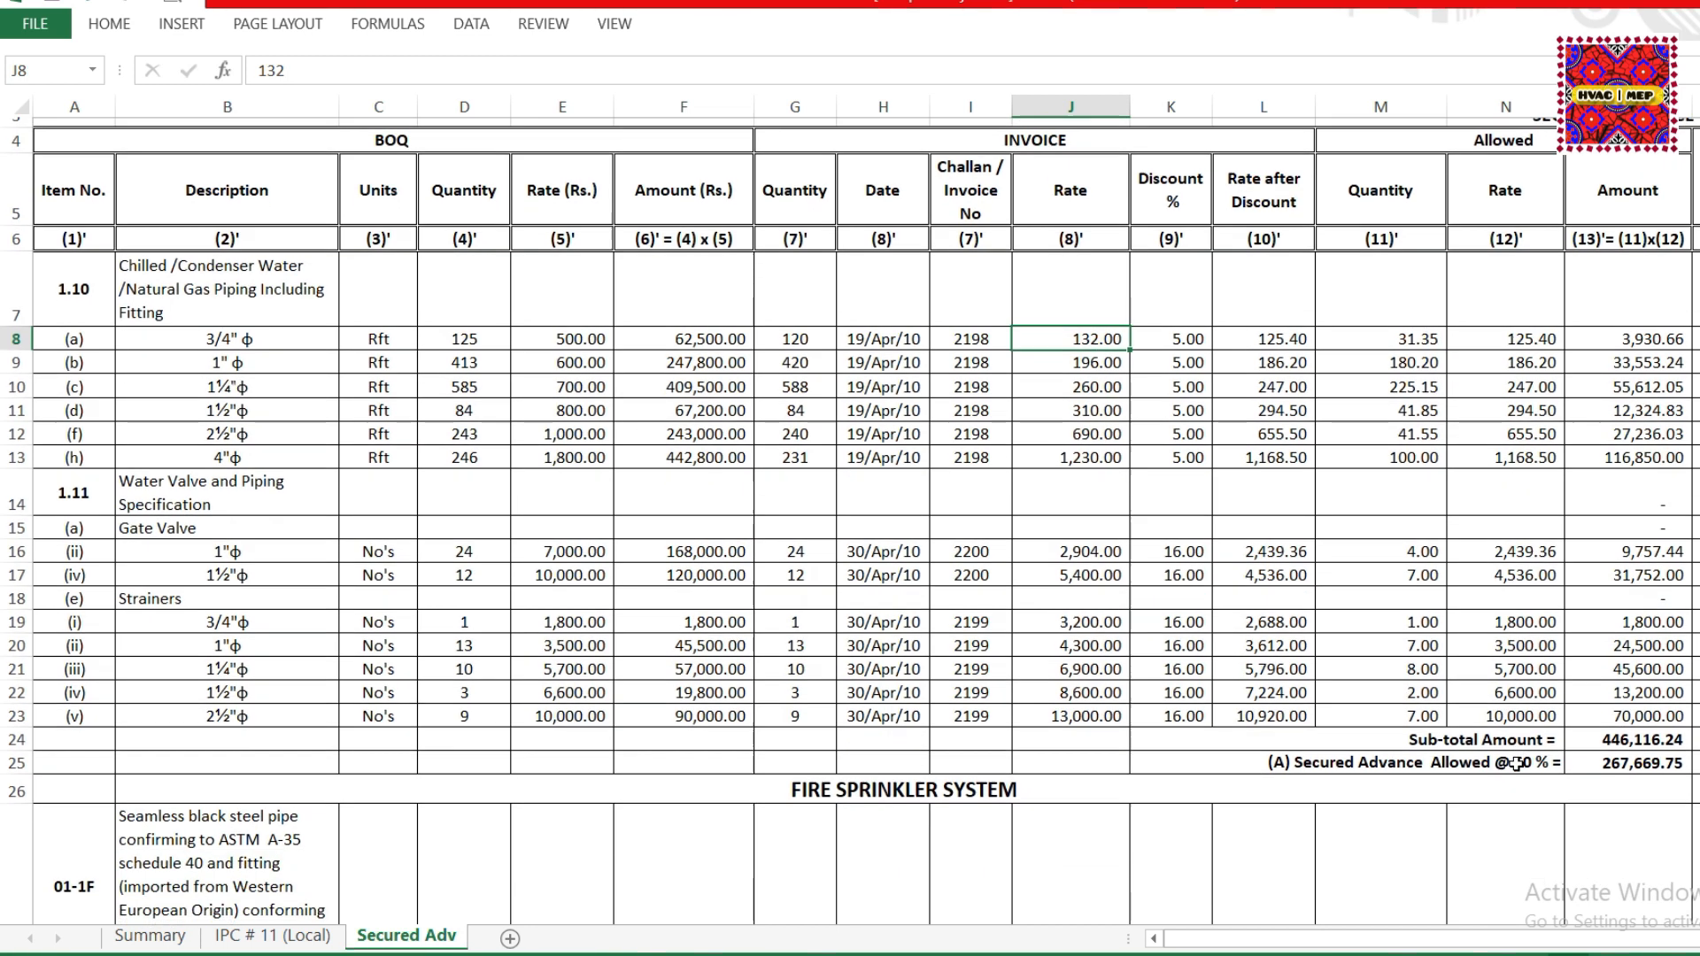
{"action": "left_click", "coordinate": [1609, 758]}
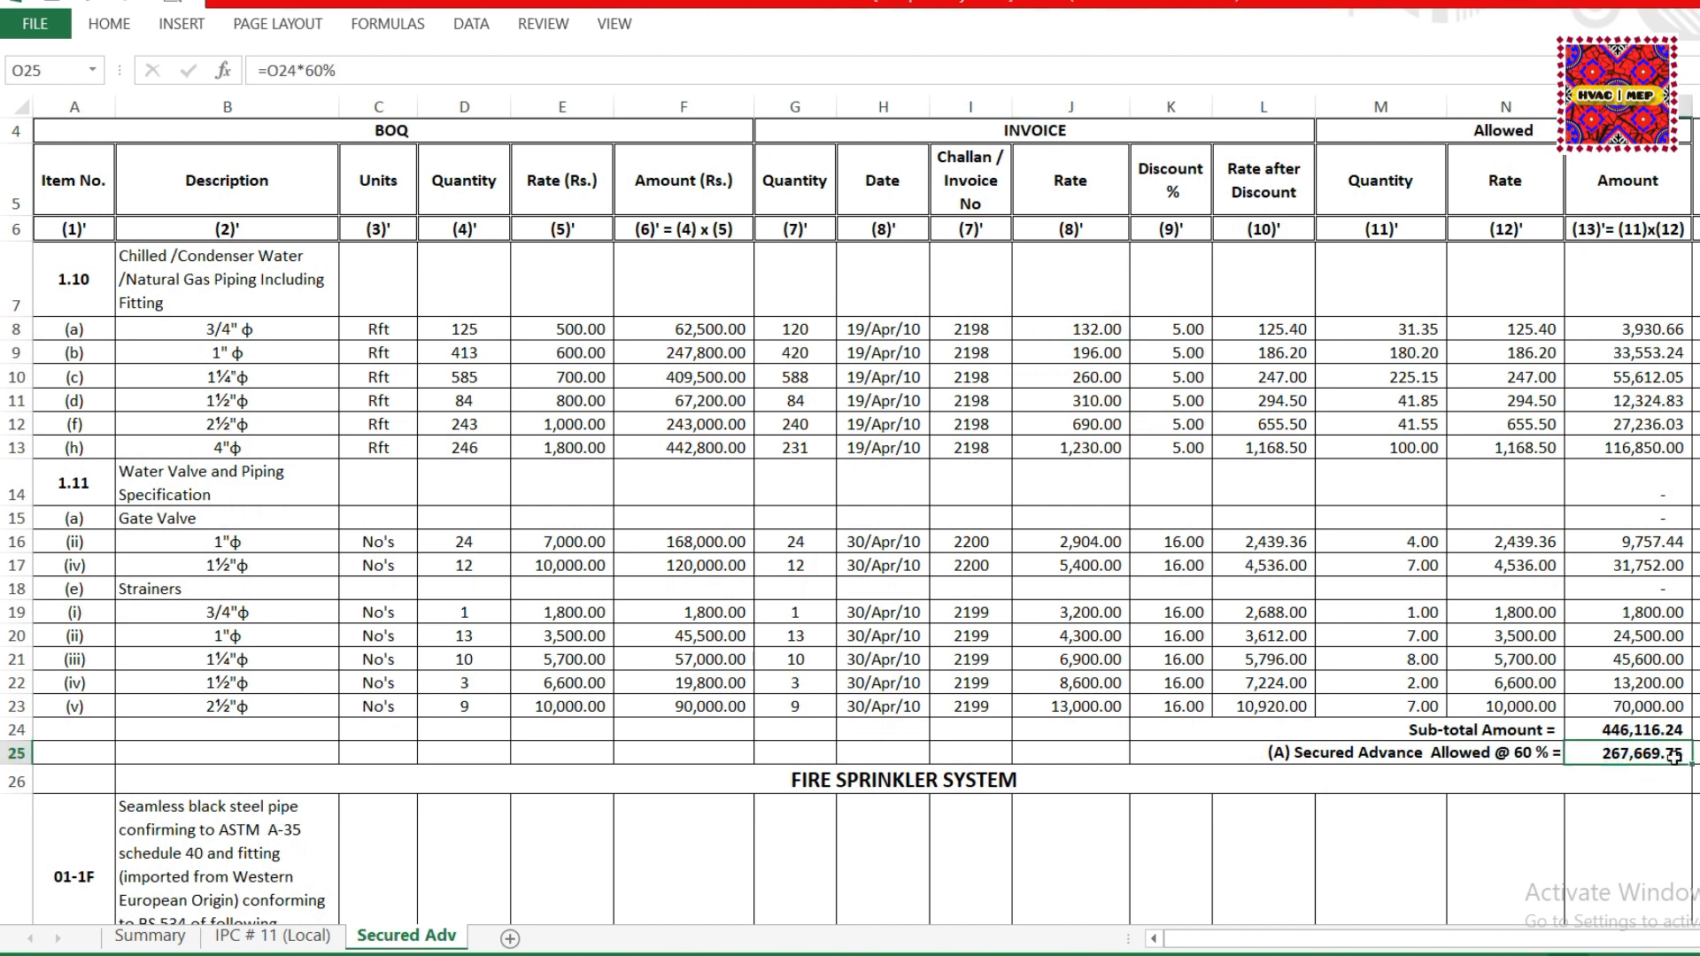
{"action": "scroll", "coordinate": [1668, 757], "scroll_direction": "down", "scroll_amount": 1}
{"action": "scroll", "coordinate": [1669, 755], "scroll_direction": "down", "scroll_amount": 4}
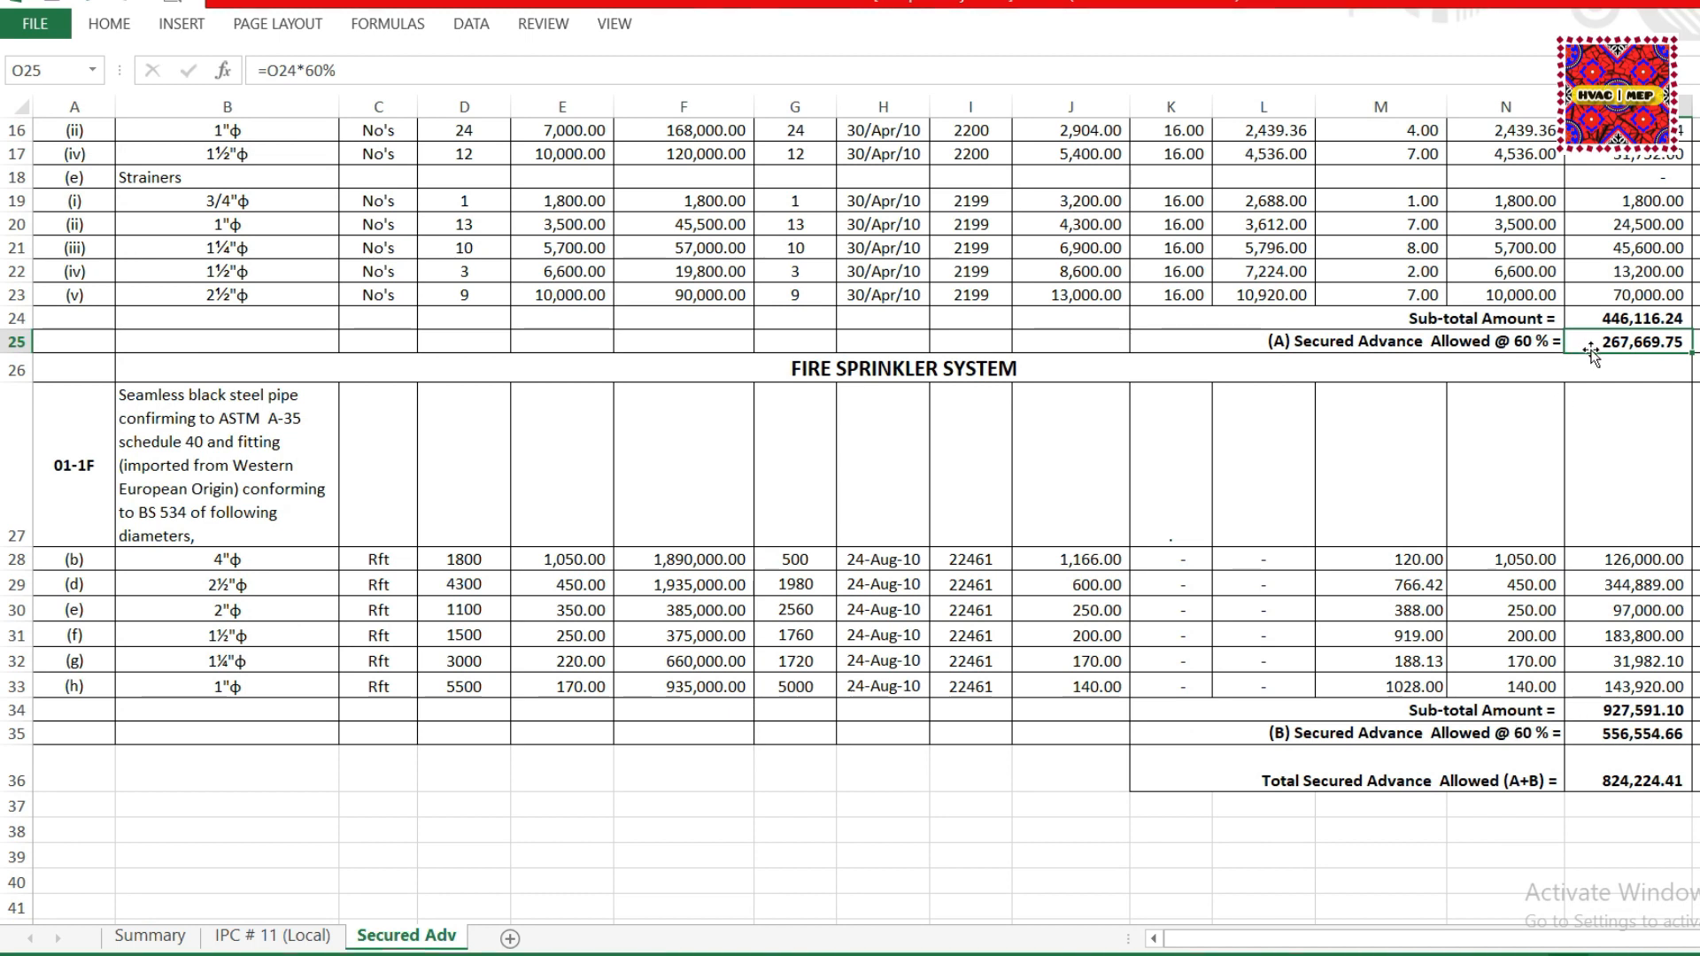
Check the formula of the Total Secured Advance Allowed (A+B) amount on the Secured Adv sheet without changing it.
{"action": "left_click", "coordinate": [1644, 780]}
{"action": "double_click", "coordinate": [1644, 781]}
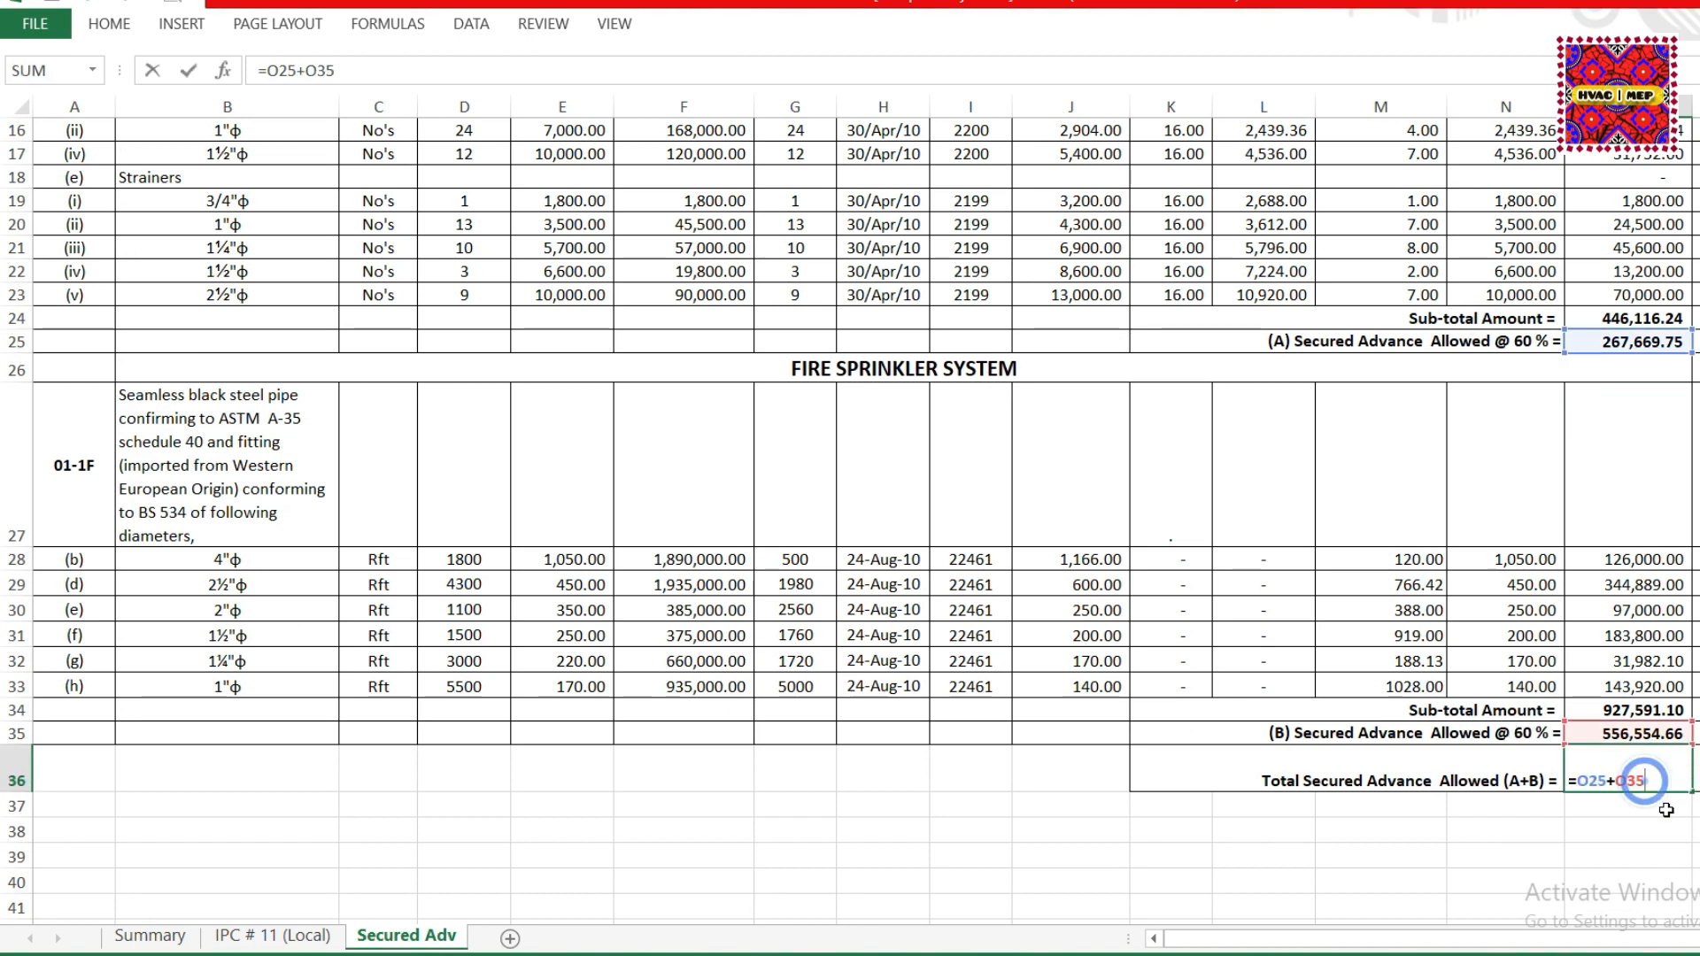
{"action": "key", "text": "Escape"}
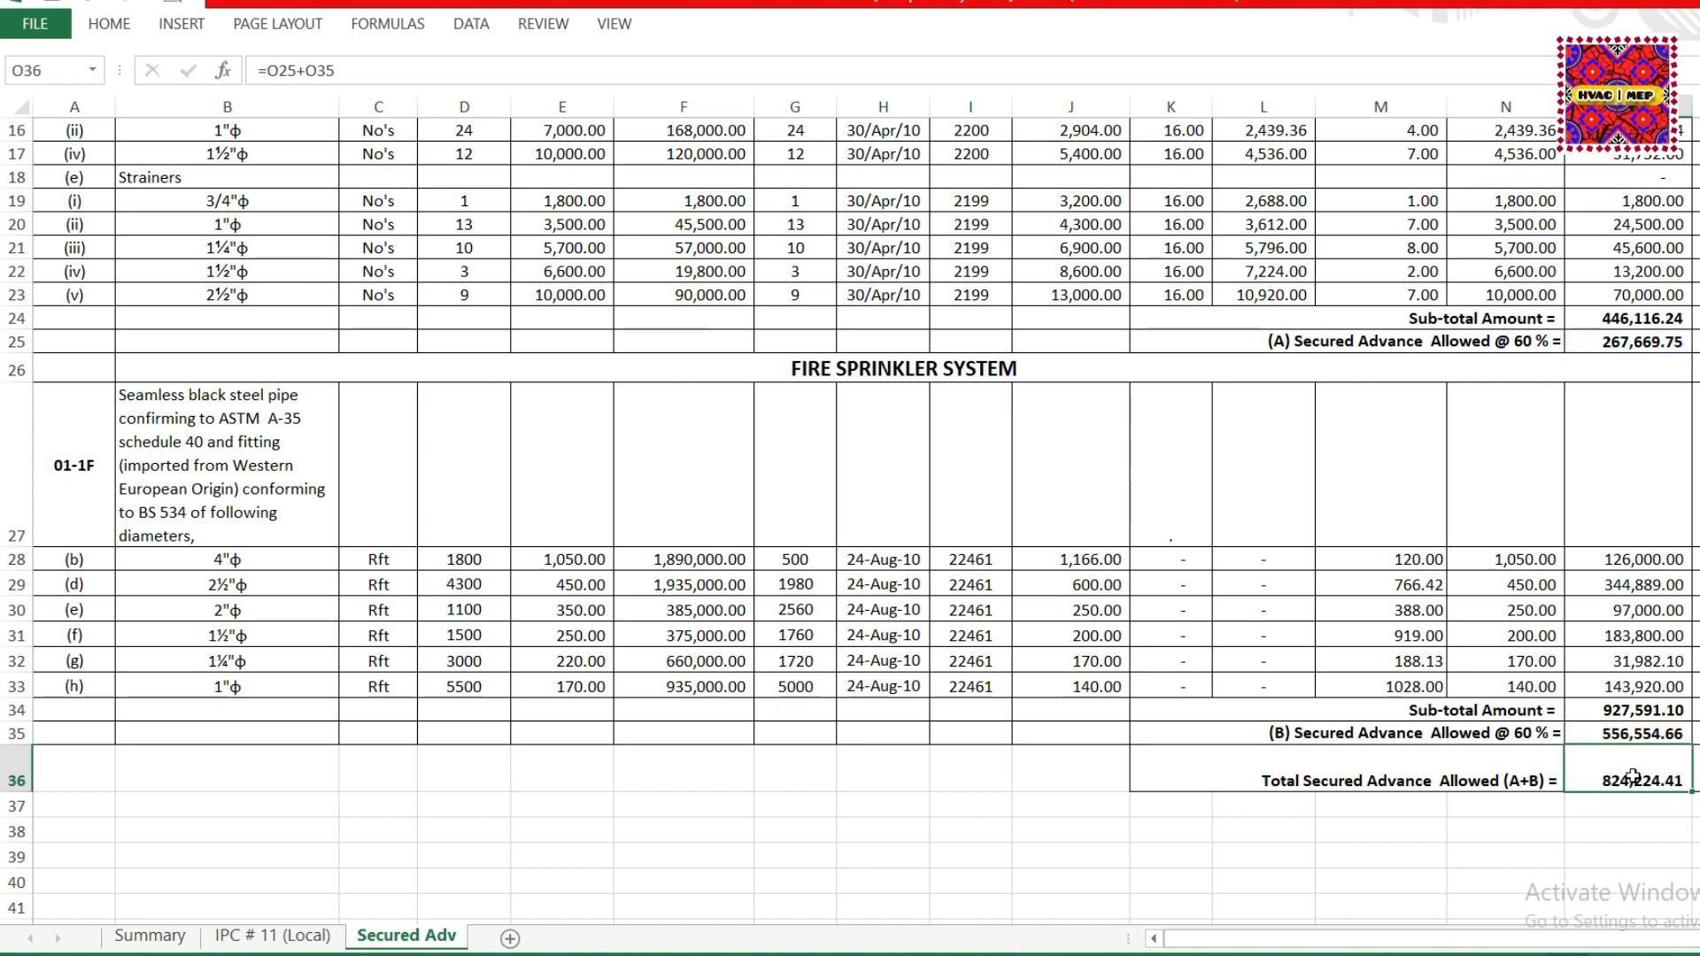
Trace the Summary sheet's Total Amount of Secured Advance of this Bill to its source total on the Secured Adv sheet.
{"action": "left_click", "coordinate": [149, 936]}
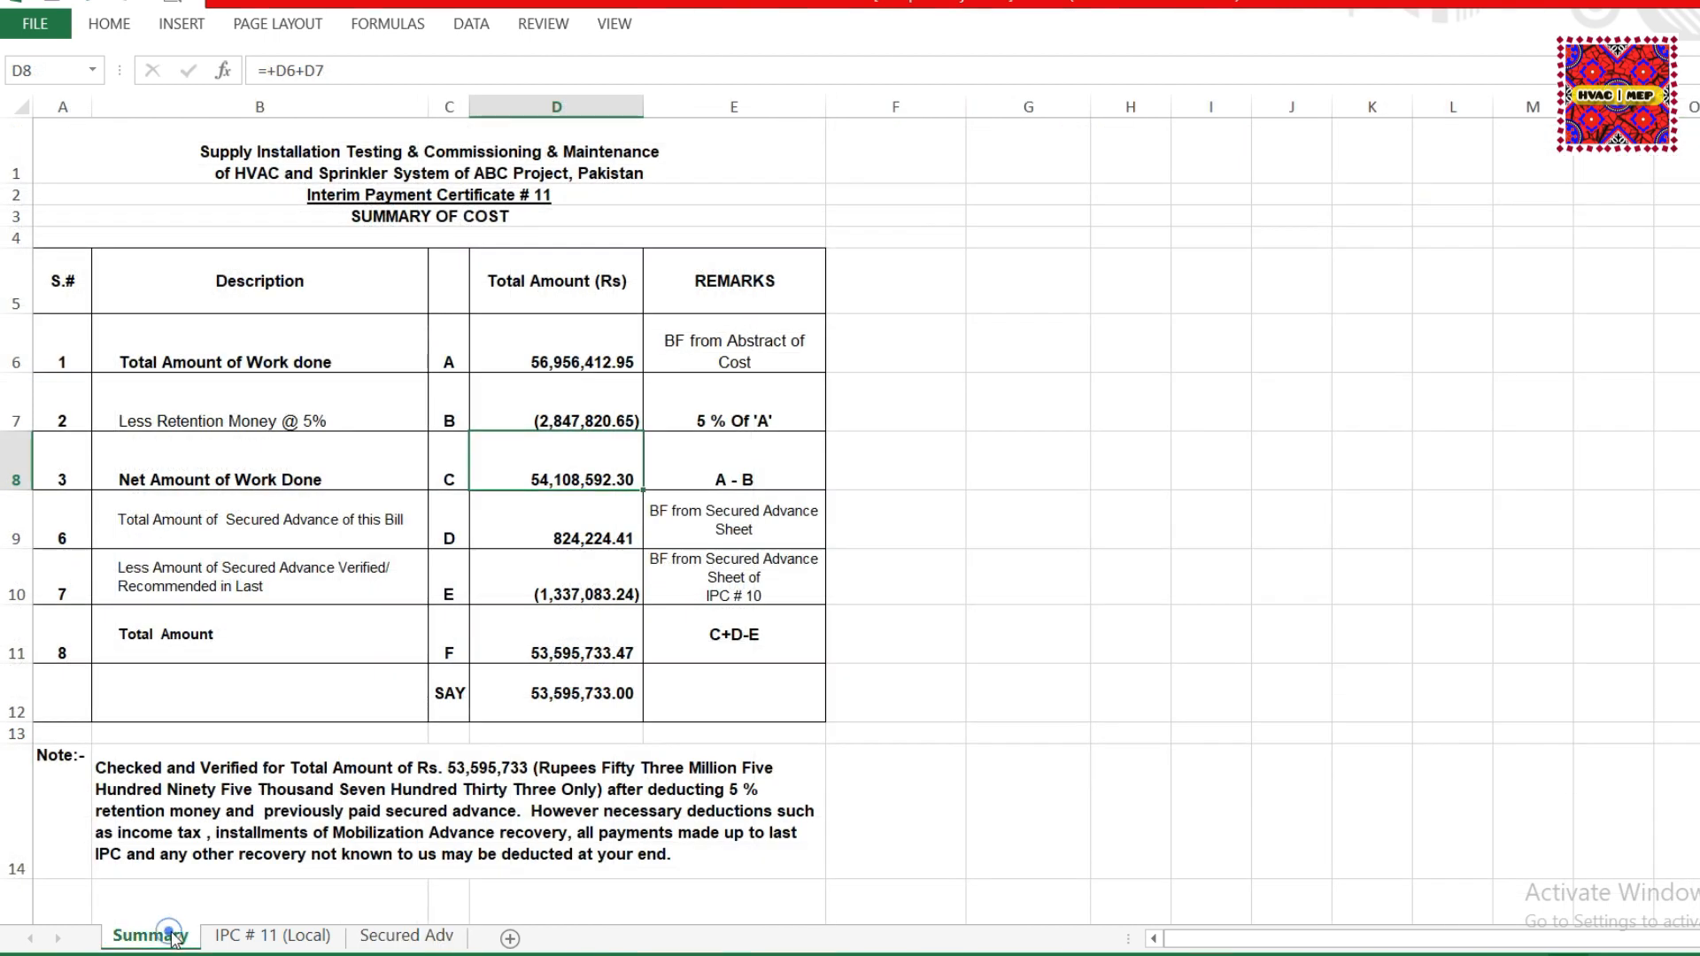
{"action": "left_click", "coordinate": [586, 538]}
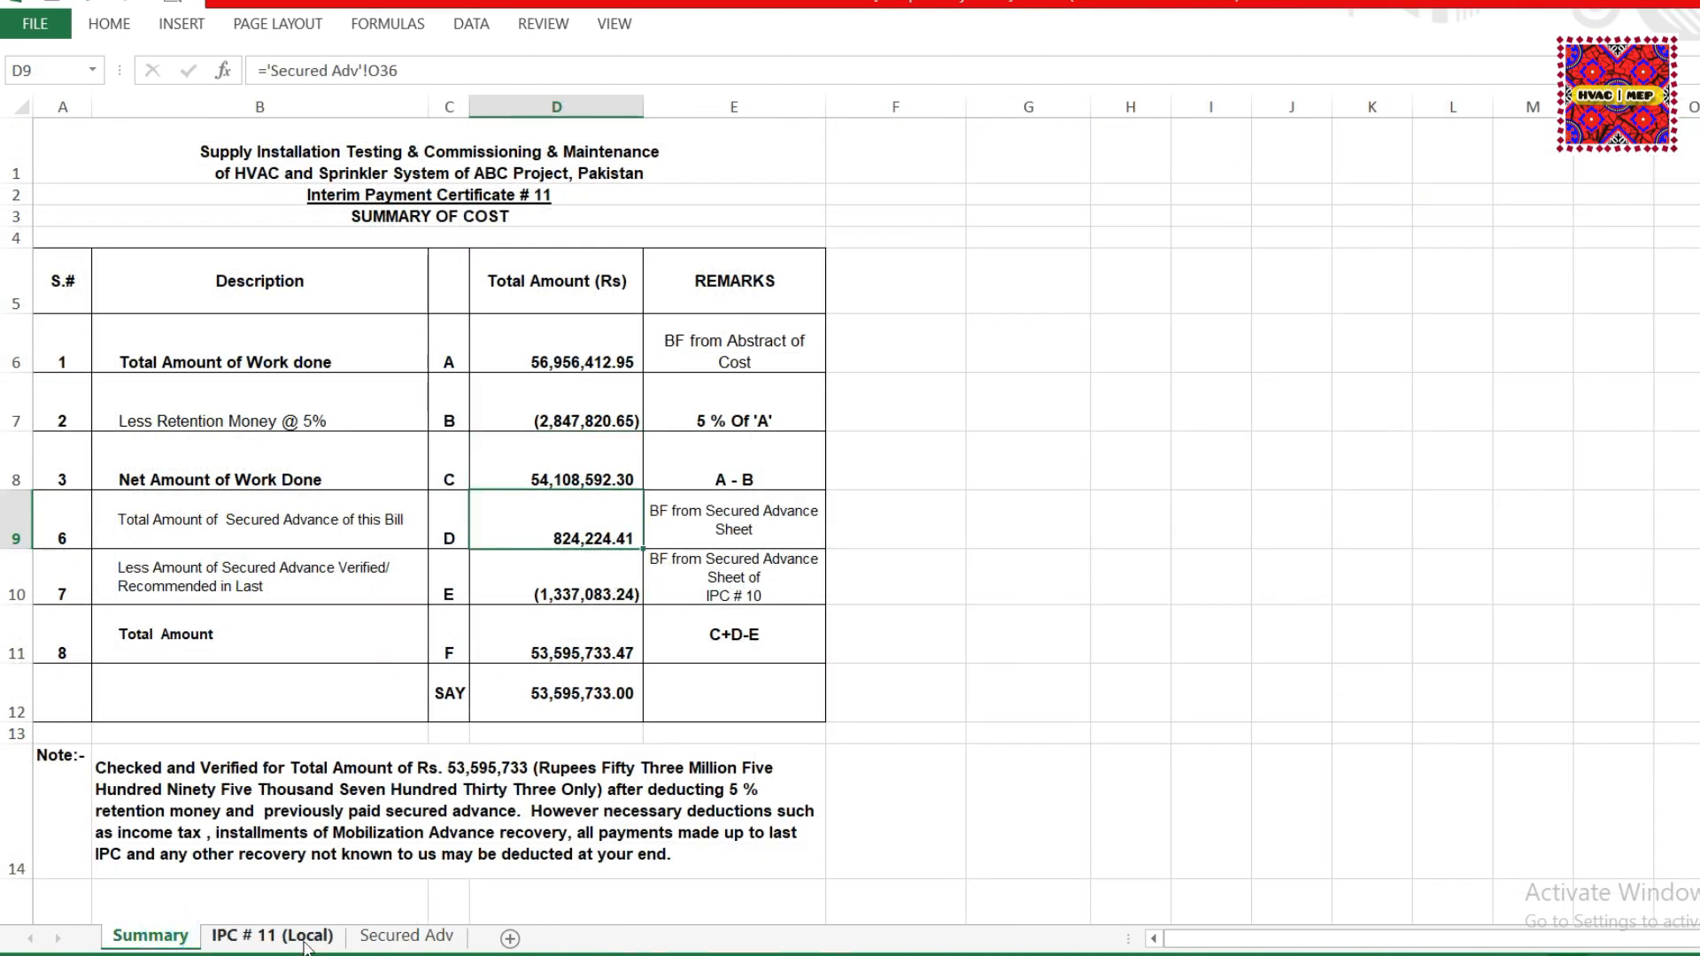
{"action": "left_click", "coordinate": [395, 945]}
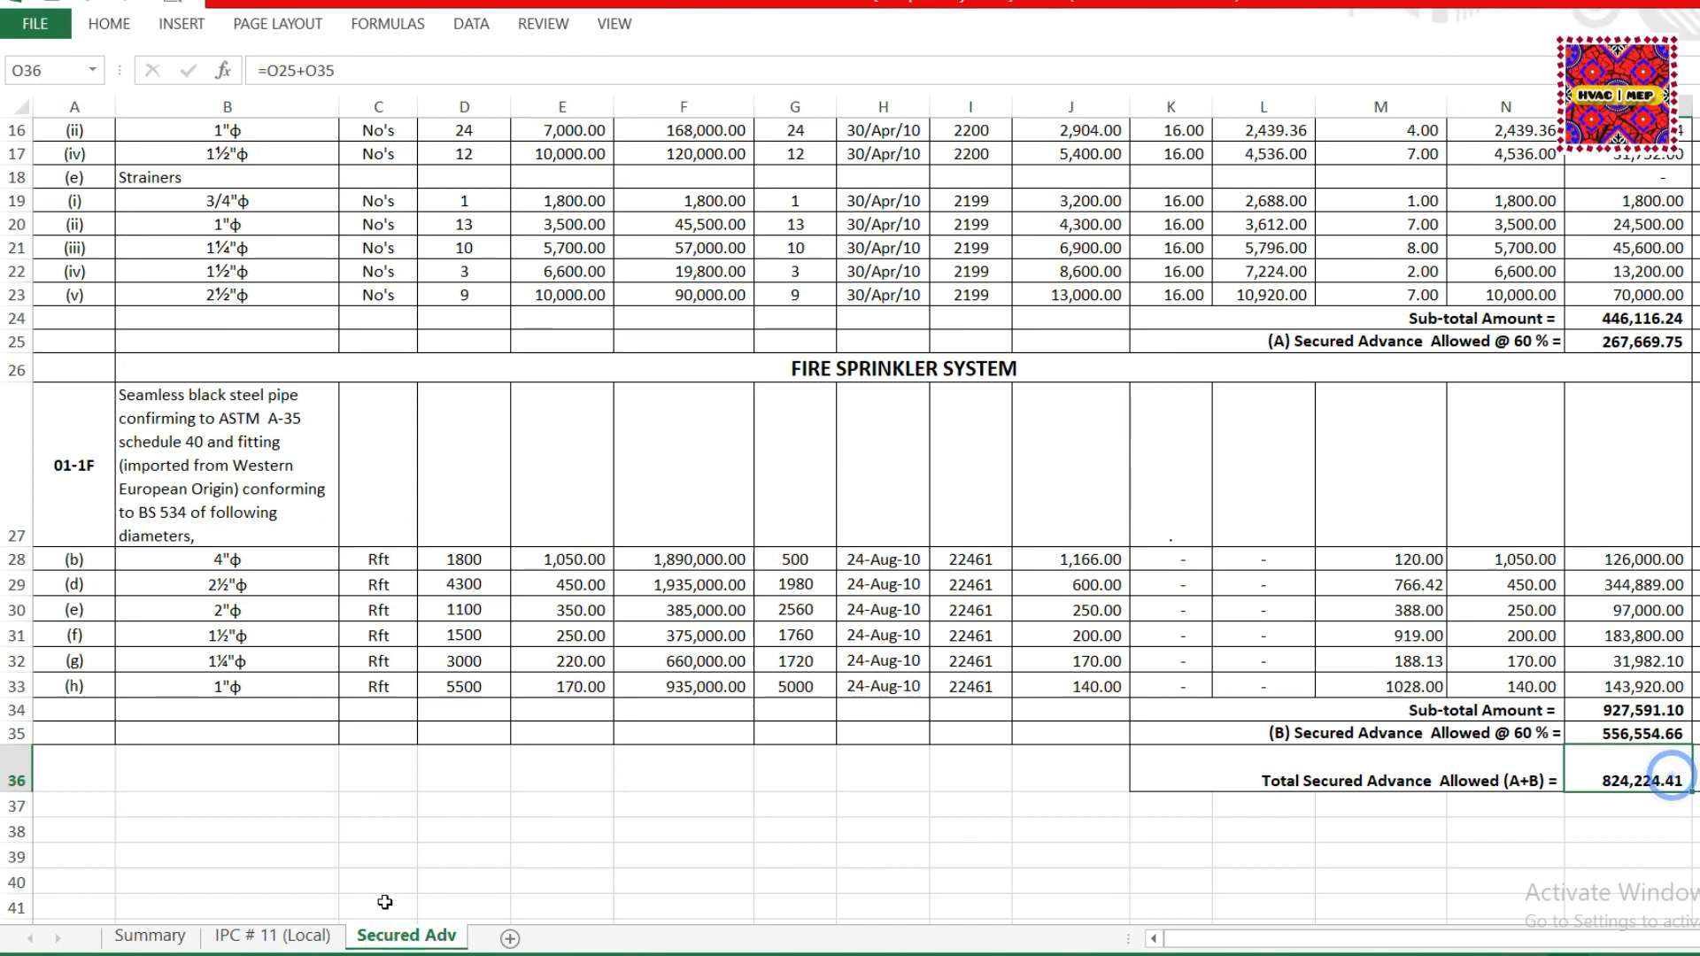
{"action": "left_click", "coordinate": [149, 940]}
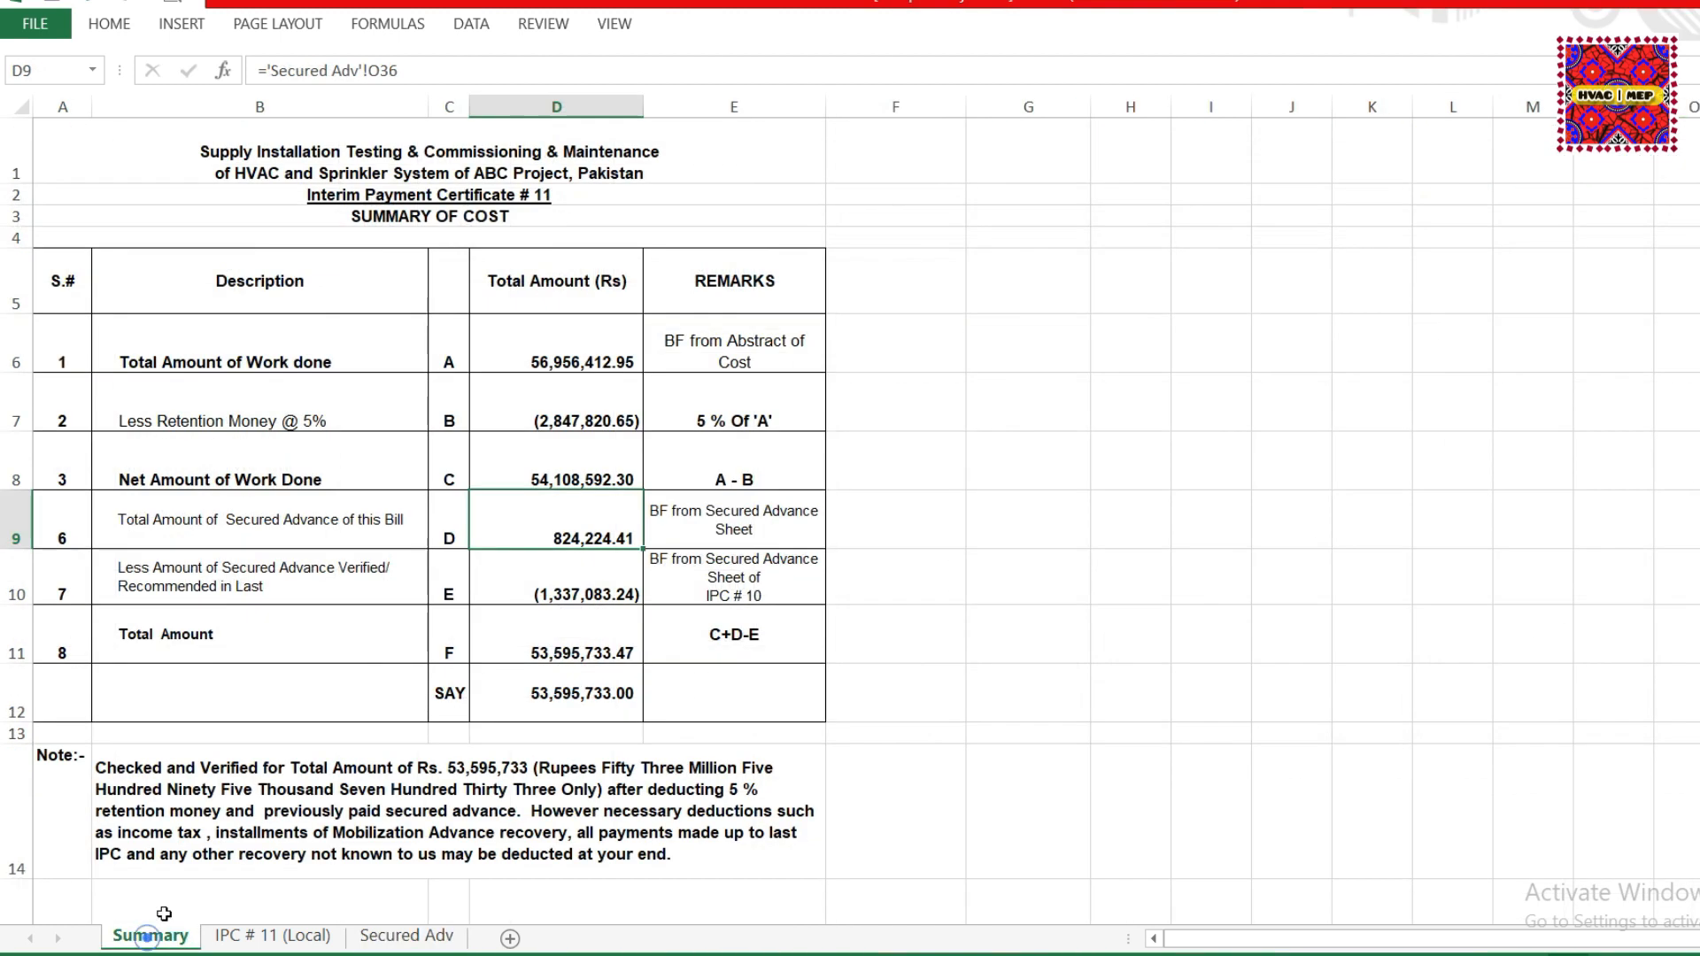
On the Summary sheet, compare this bill's secured advance with the IPC # 10 deduction, and check the Total Amount formula.
{"action": "left_click", "coordinate": [576, 590]}
{"action": "left_click", "coordinate": [740, 592]}
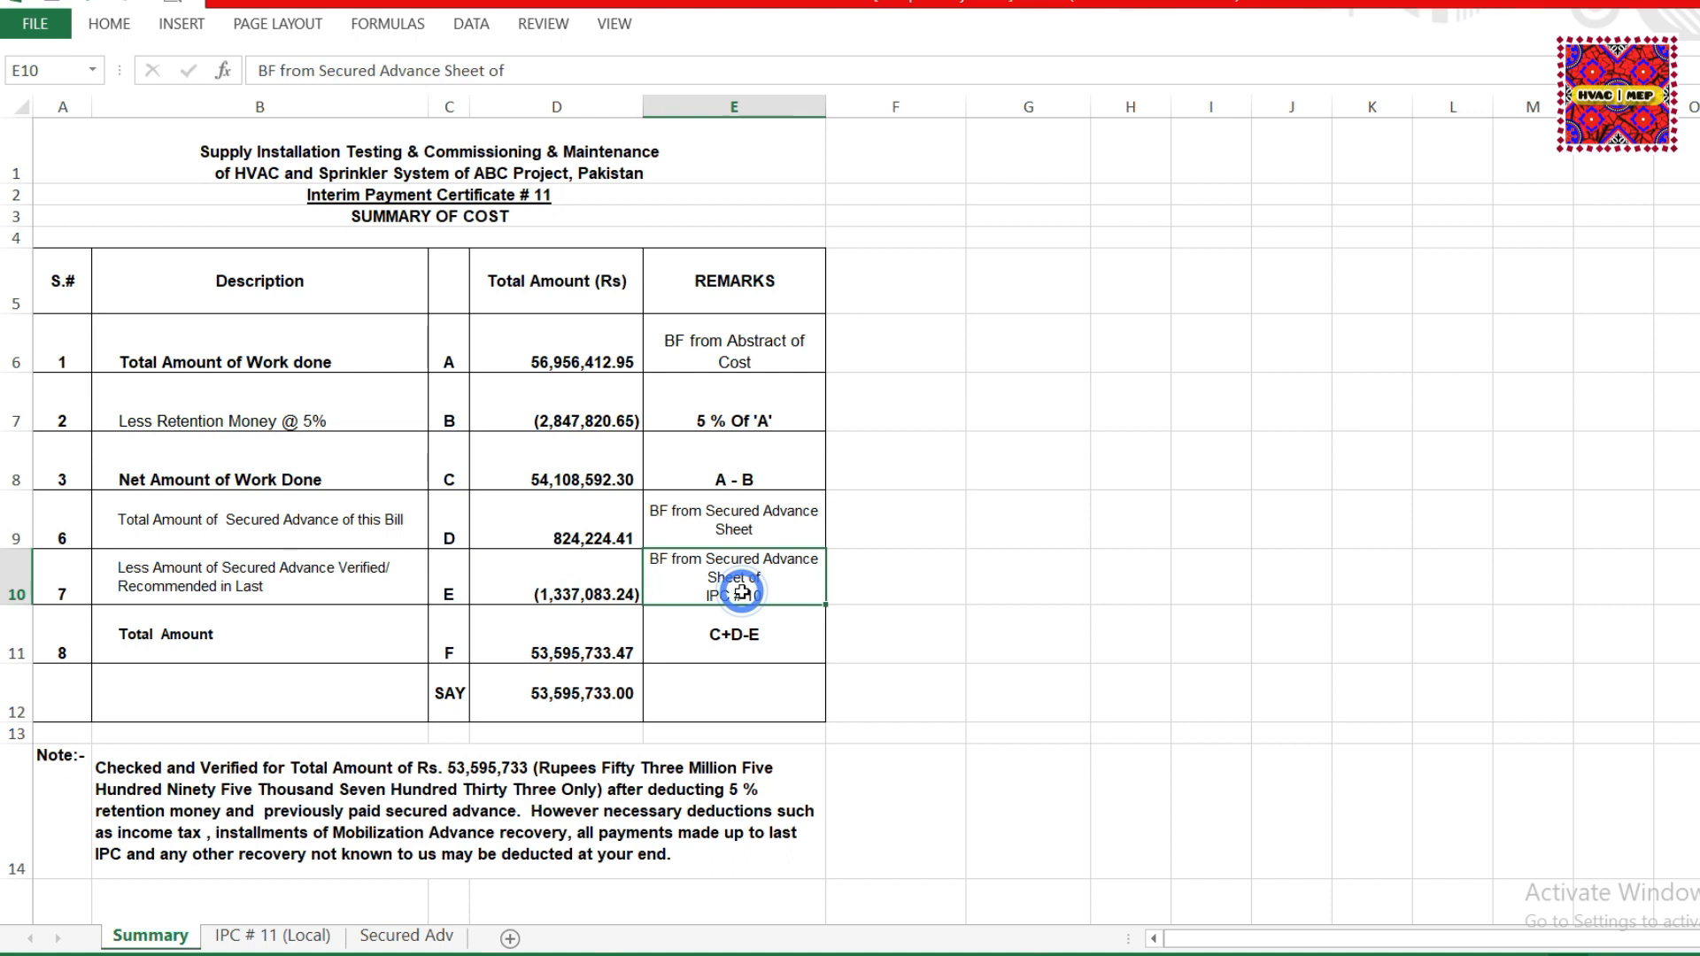
{"action": "left_click", "coordinate": [623, 589]}
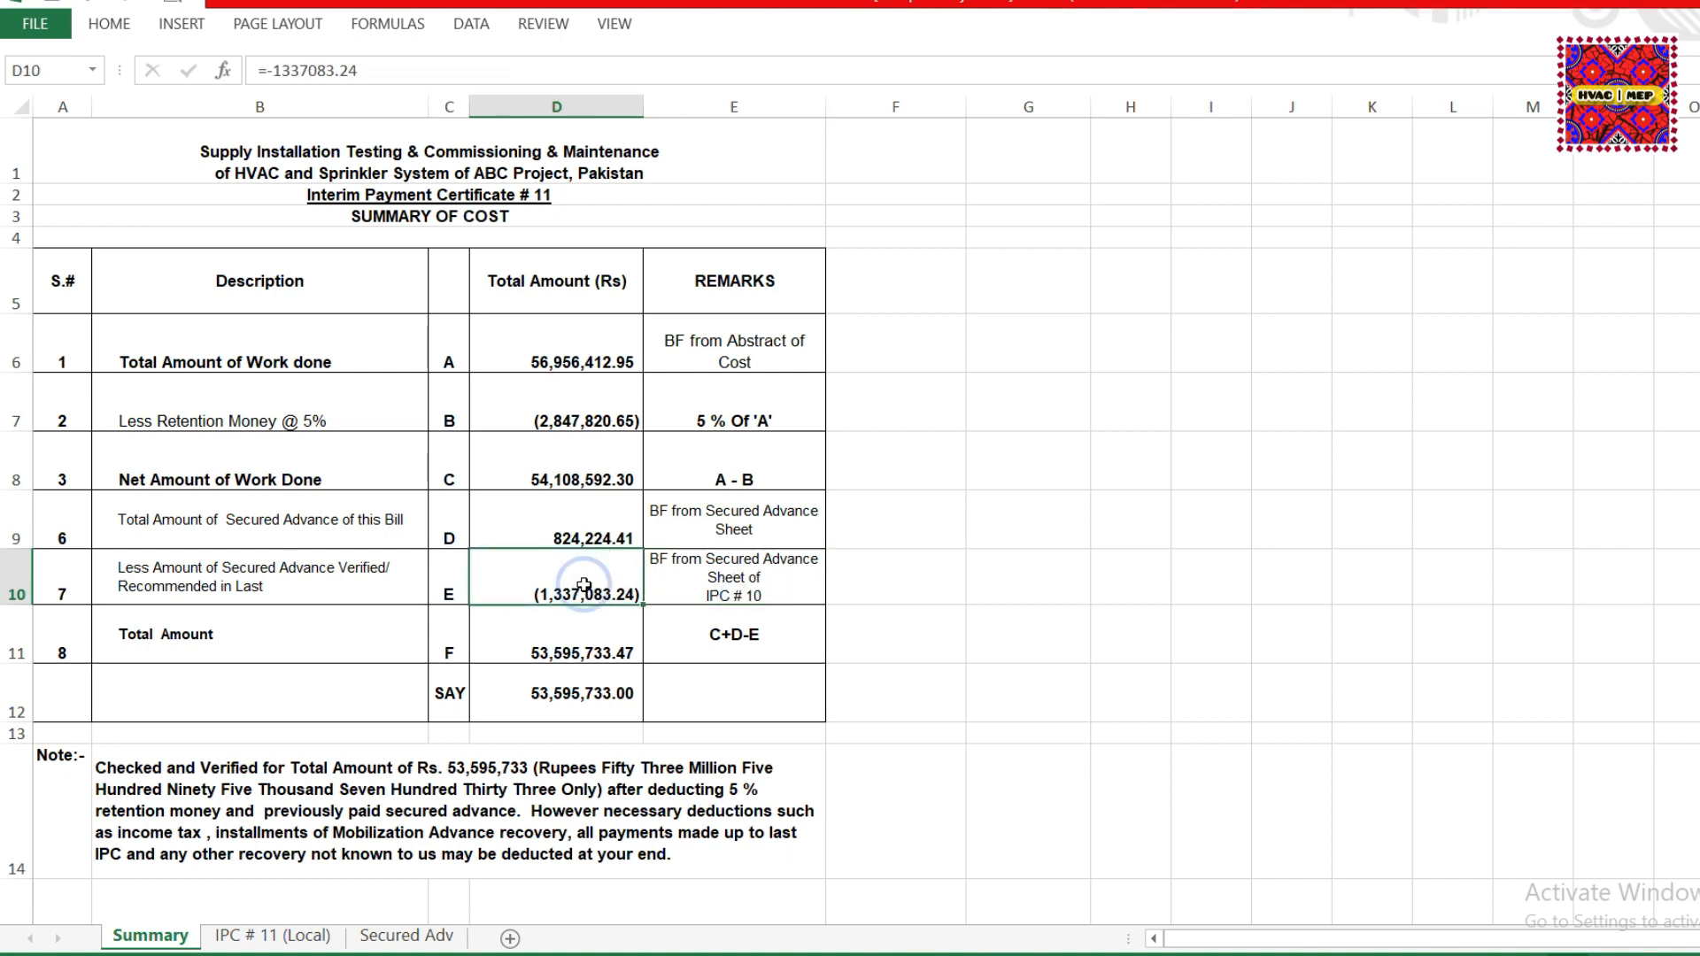
{"action": "left_click", "coordinate": [584, 535]}
{"action": "left_click", "coordinate": [588, 584]}
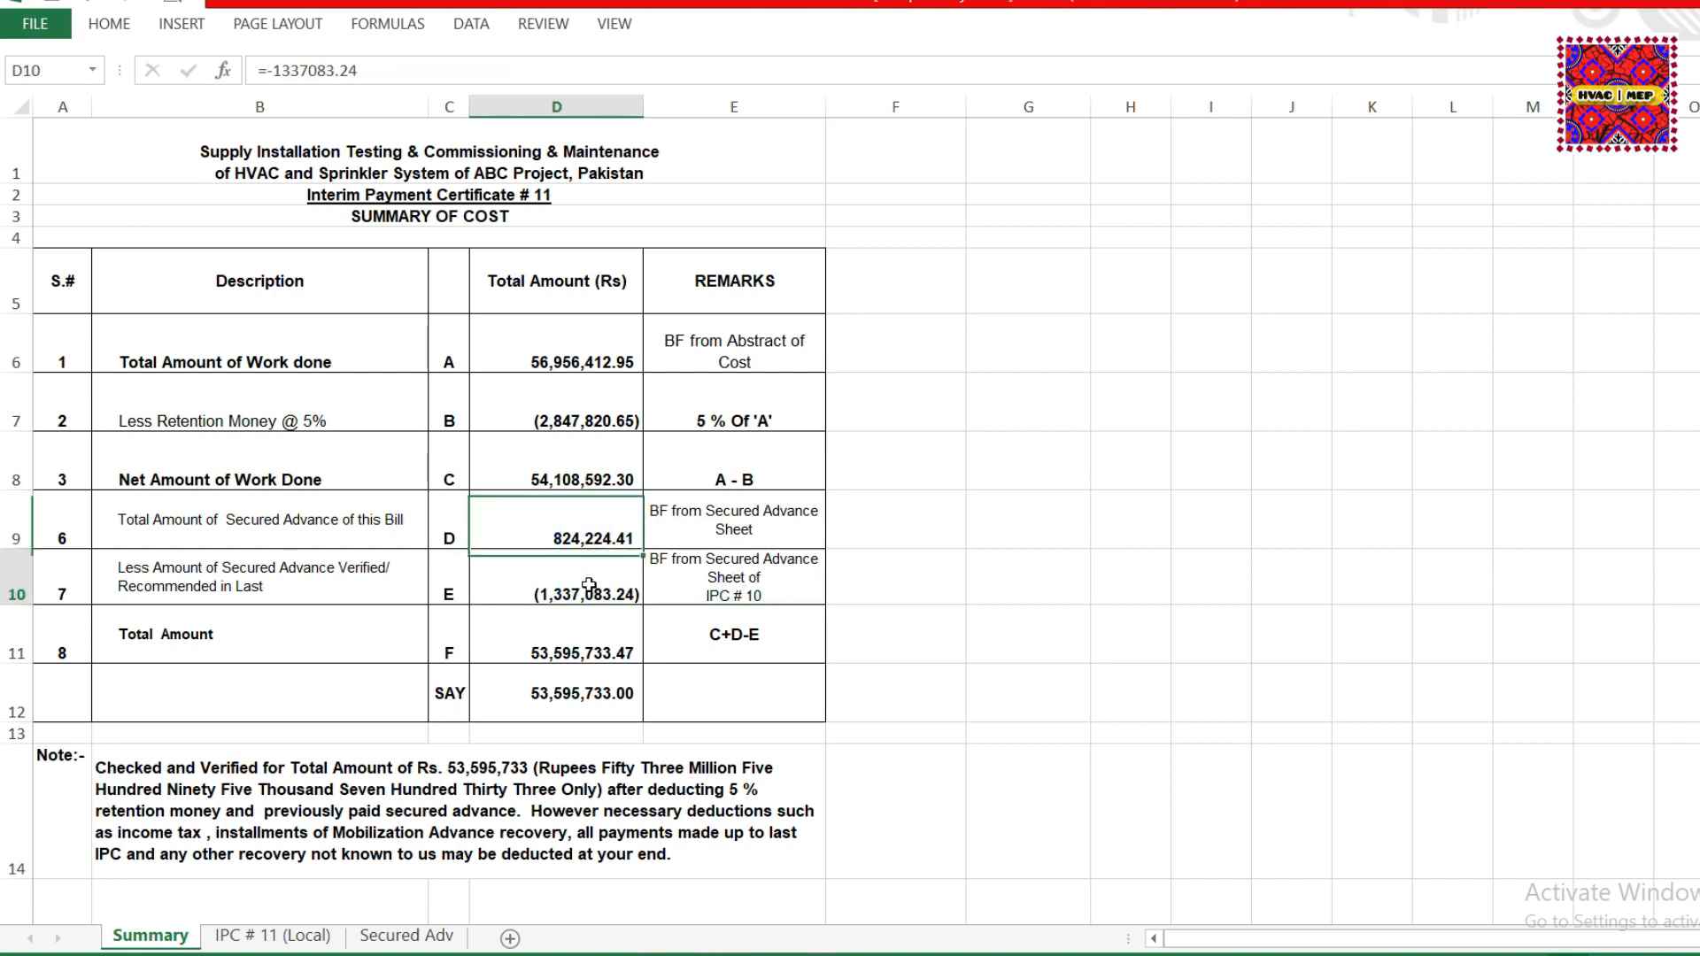
{"action": "left_click", "coordinate": [597, 527]}
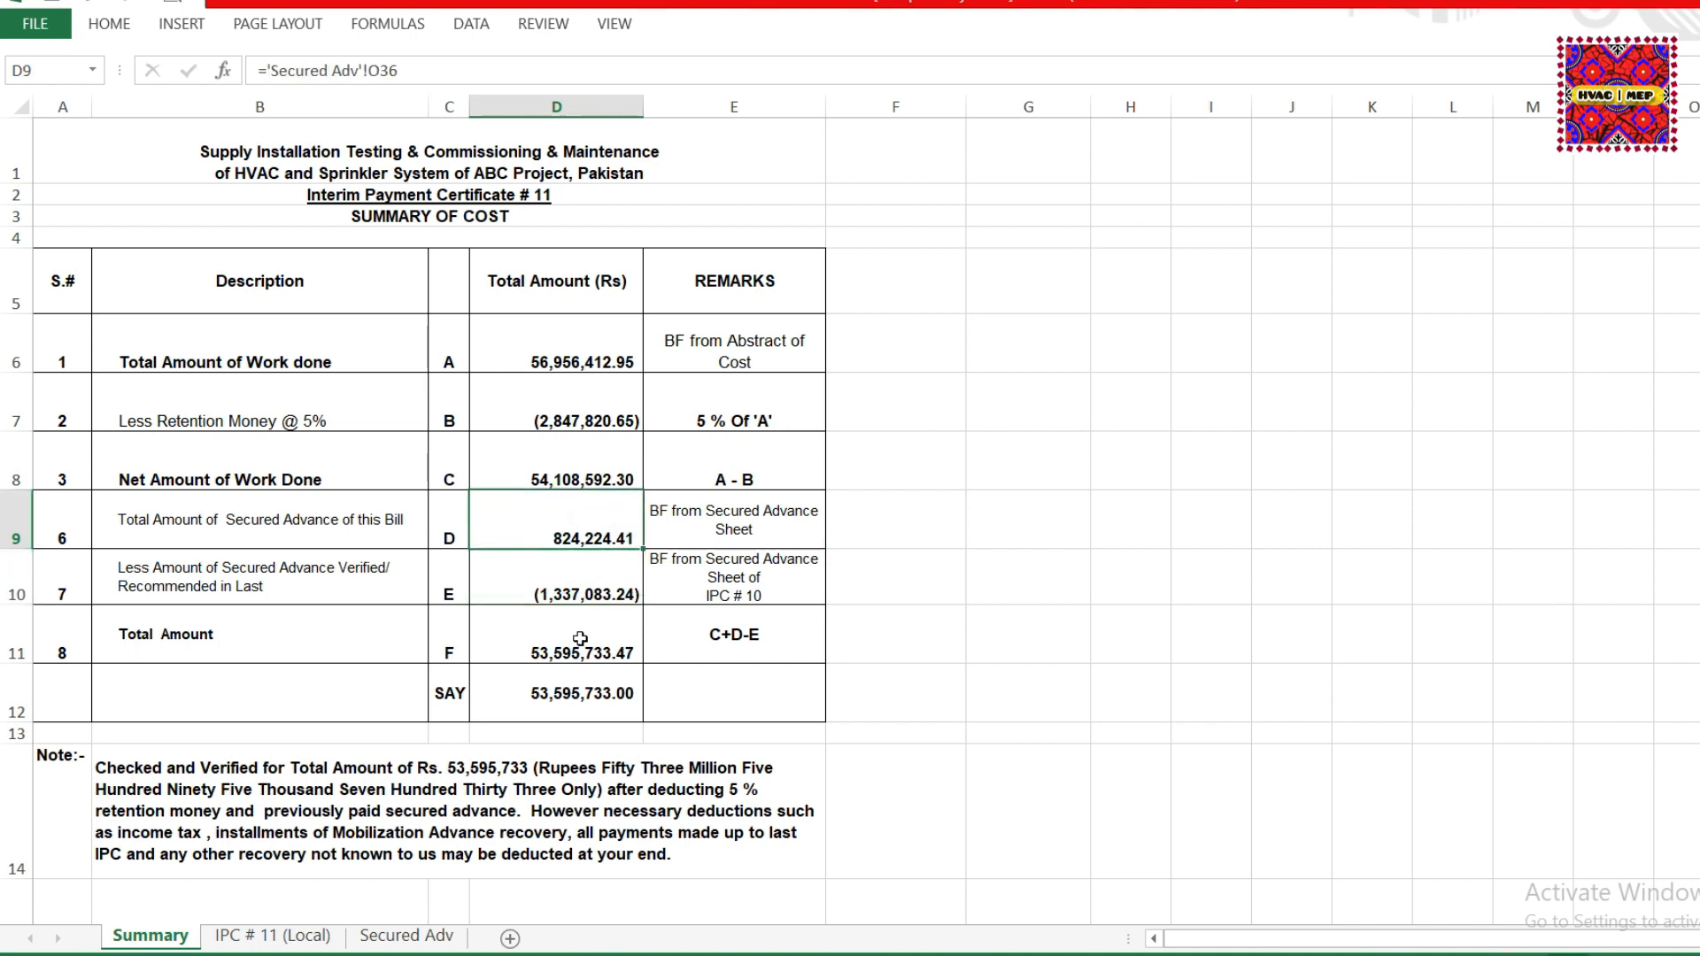
{"action": "left_click", "coordinate": [555, 659]}
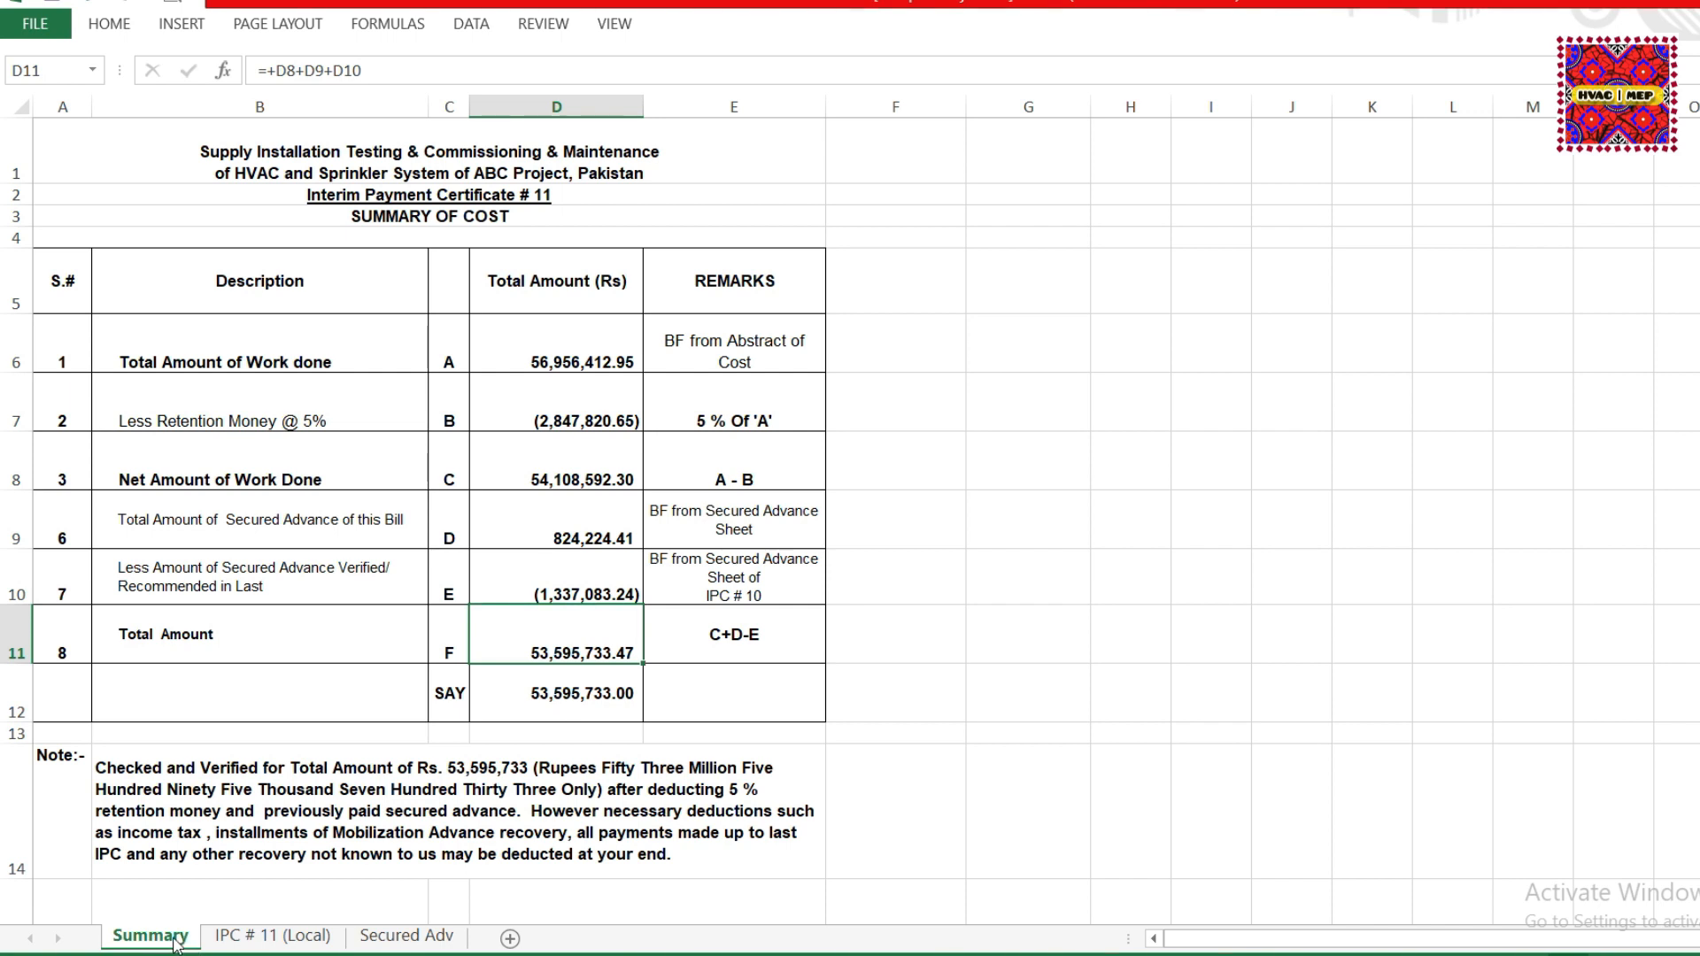
Review the IPC # 11 (Local) and Secured Adv sheets once more, and return to the Summary sheet.
{"action": "left_click", "coordinate": [254, 940]}
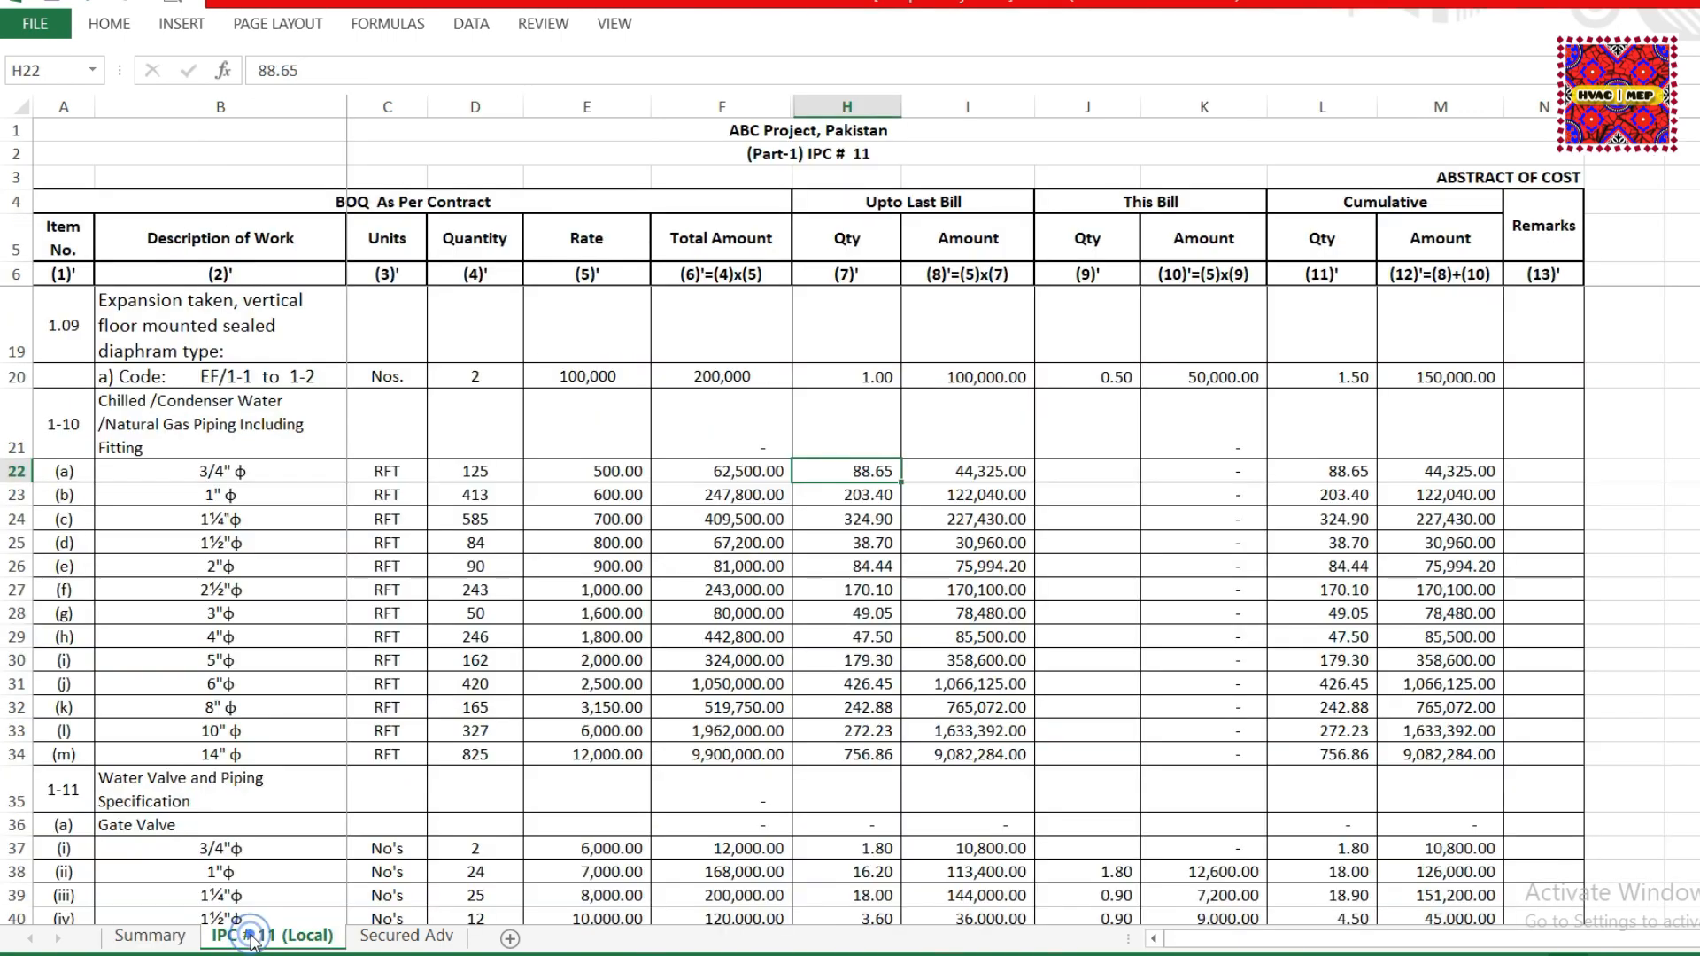
{"action": "left_click", "coordinate": [407, 938]}
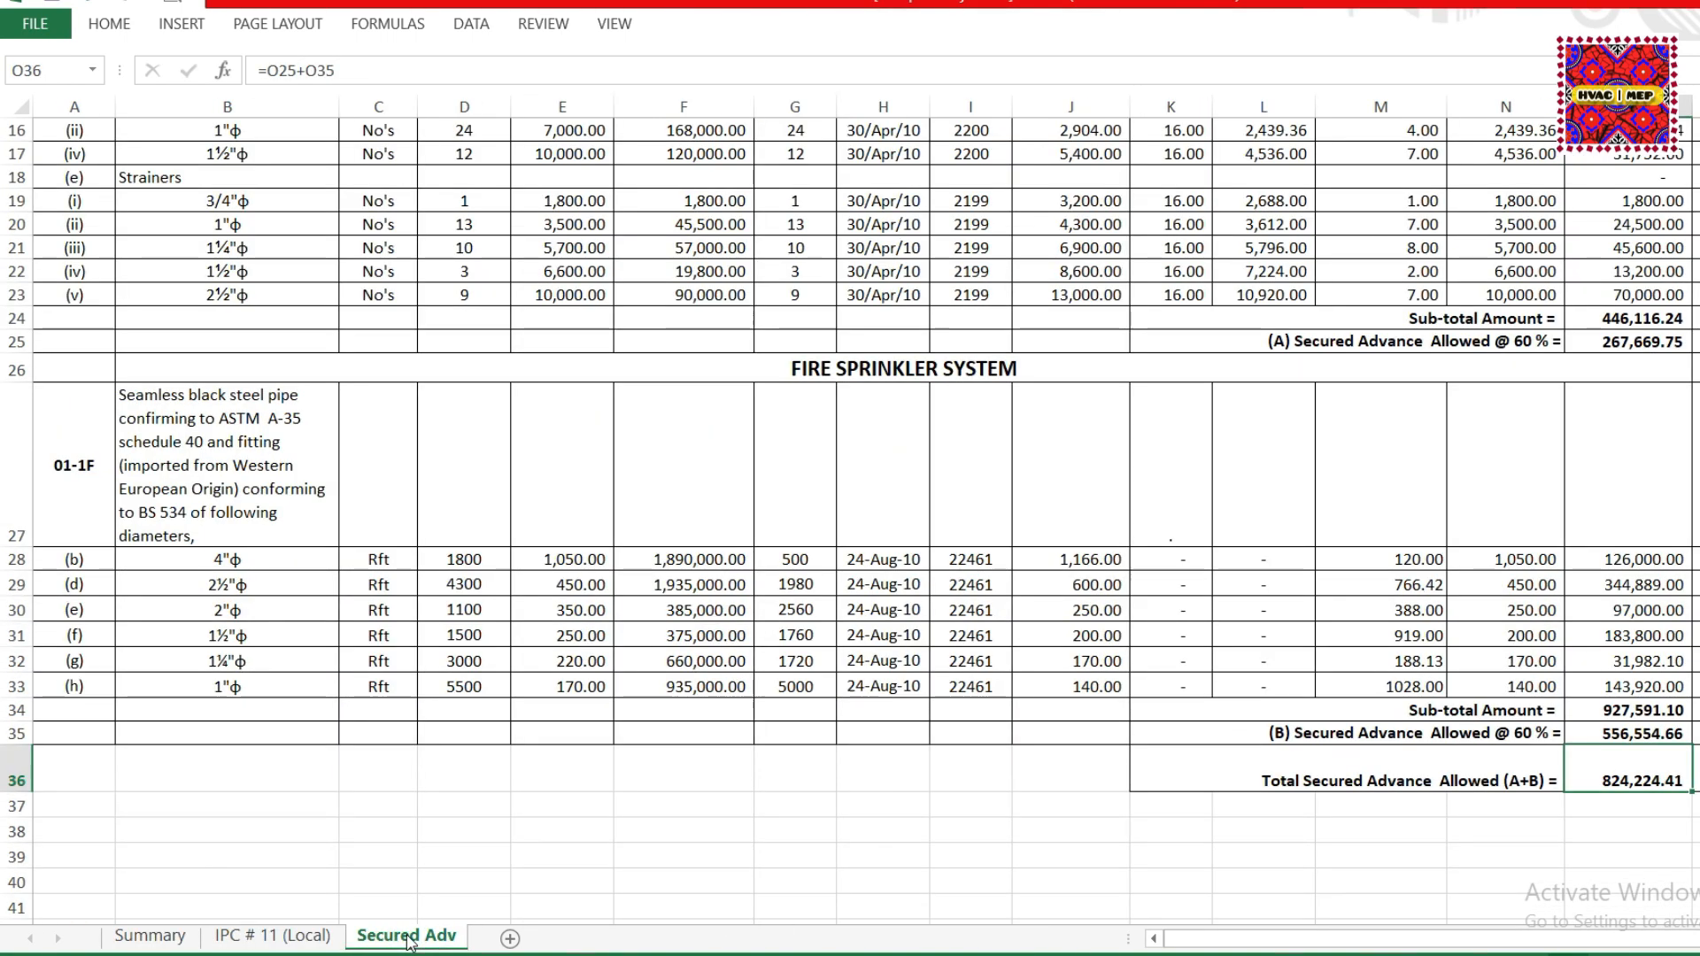
{"action": "left_click", "coordinate": [150, 936]}
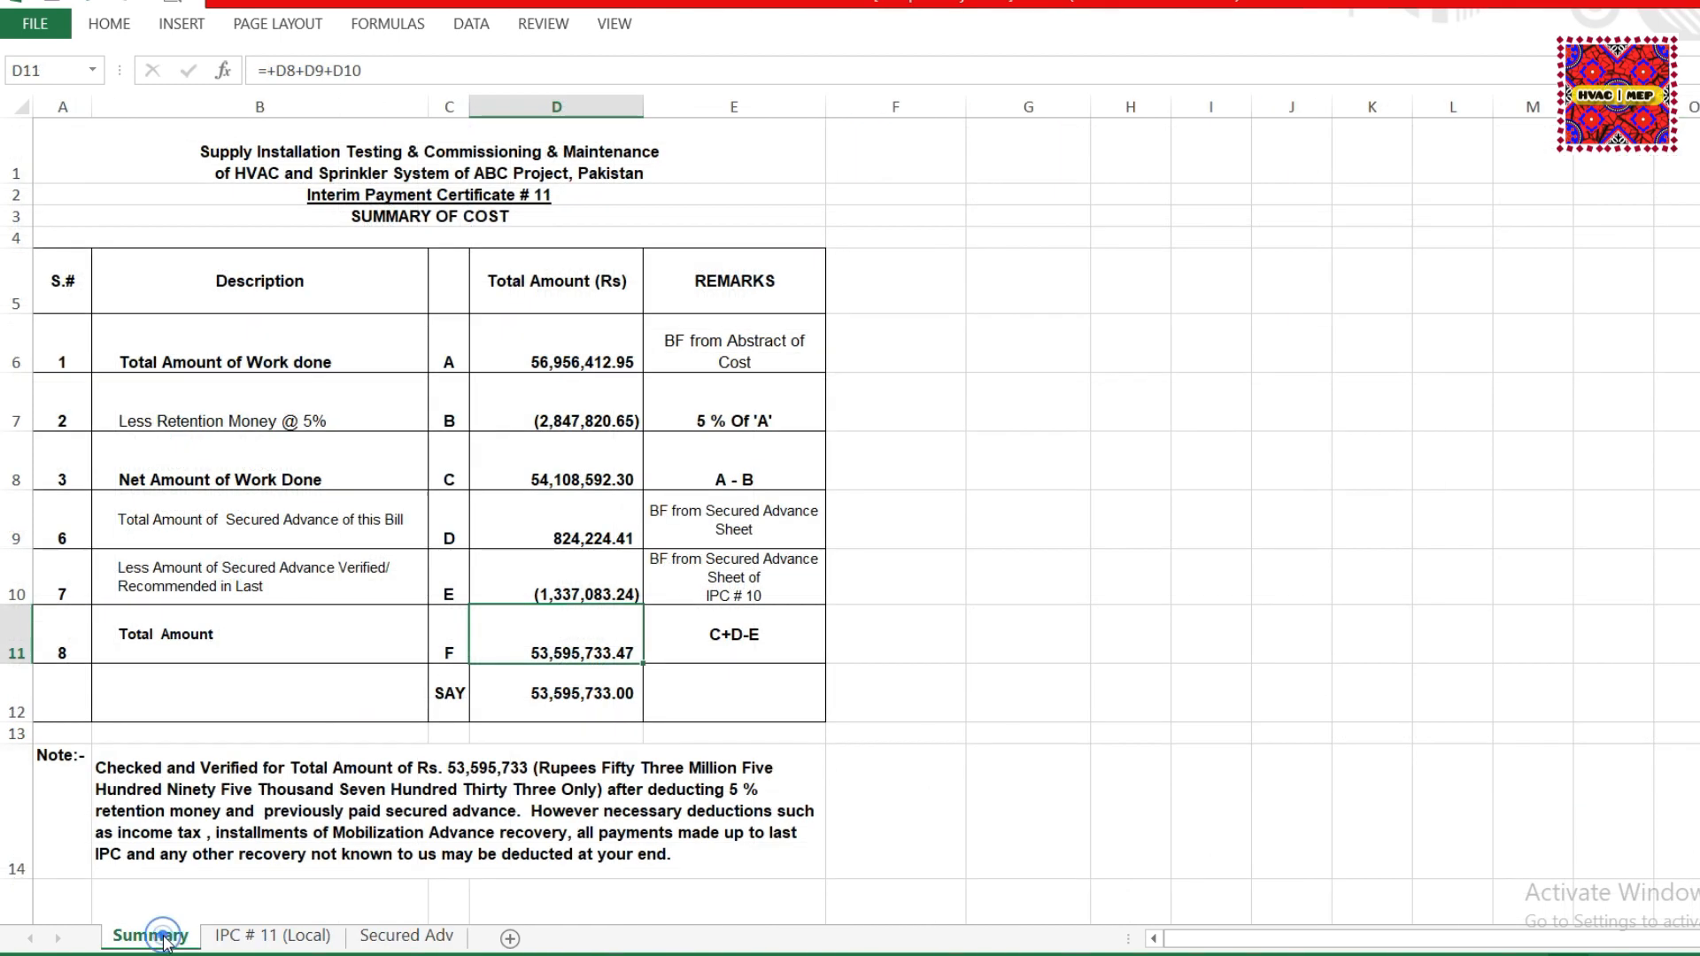